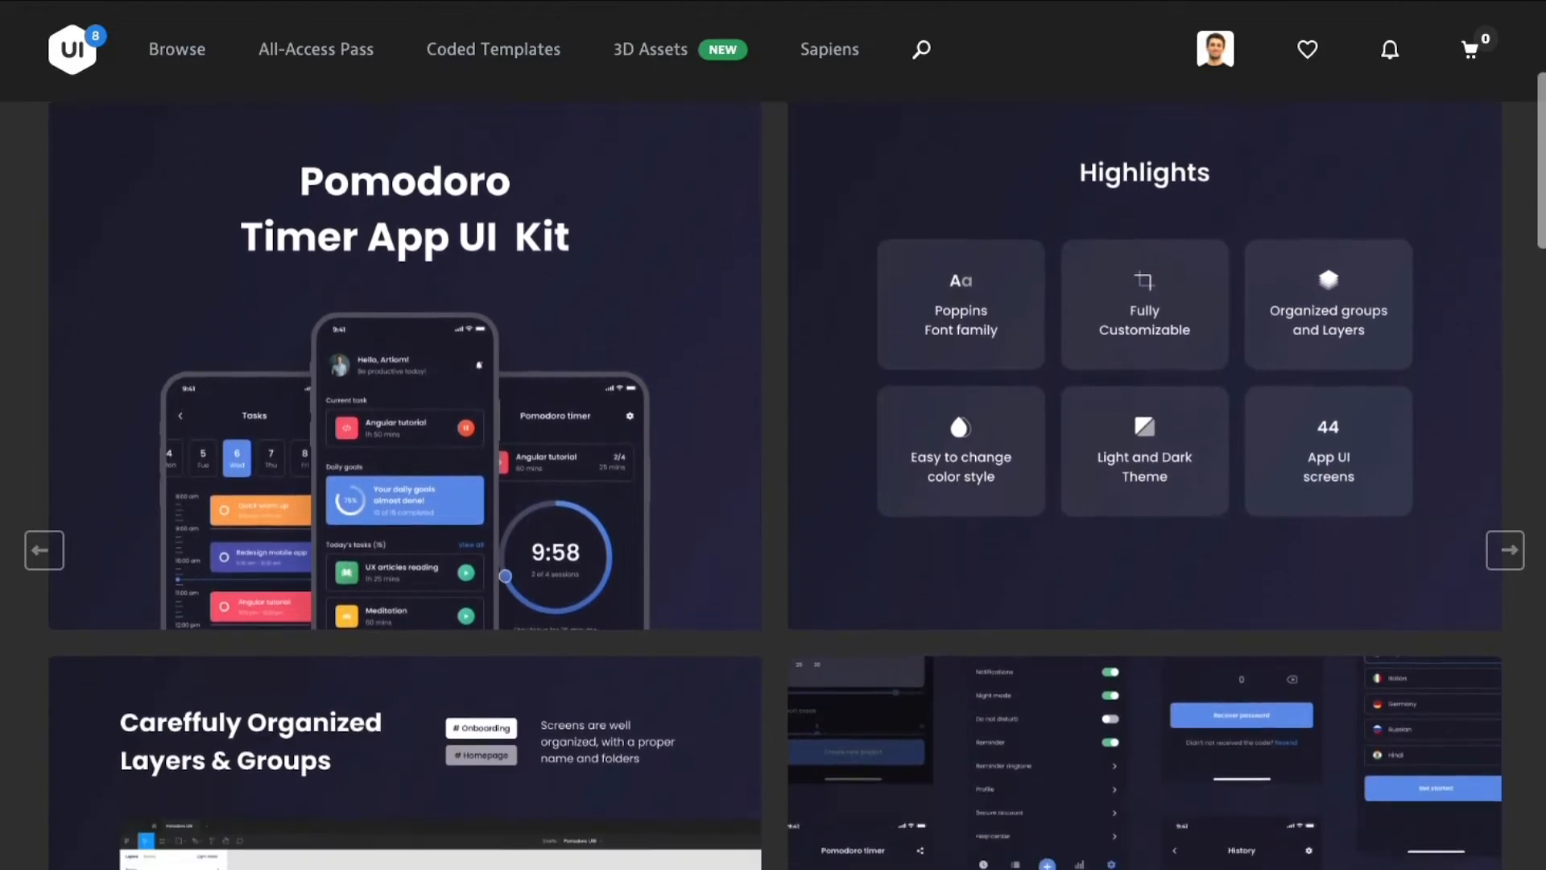
pyautogui.scroll(-4, 773, 483)
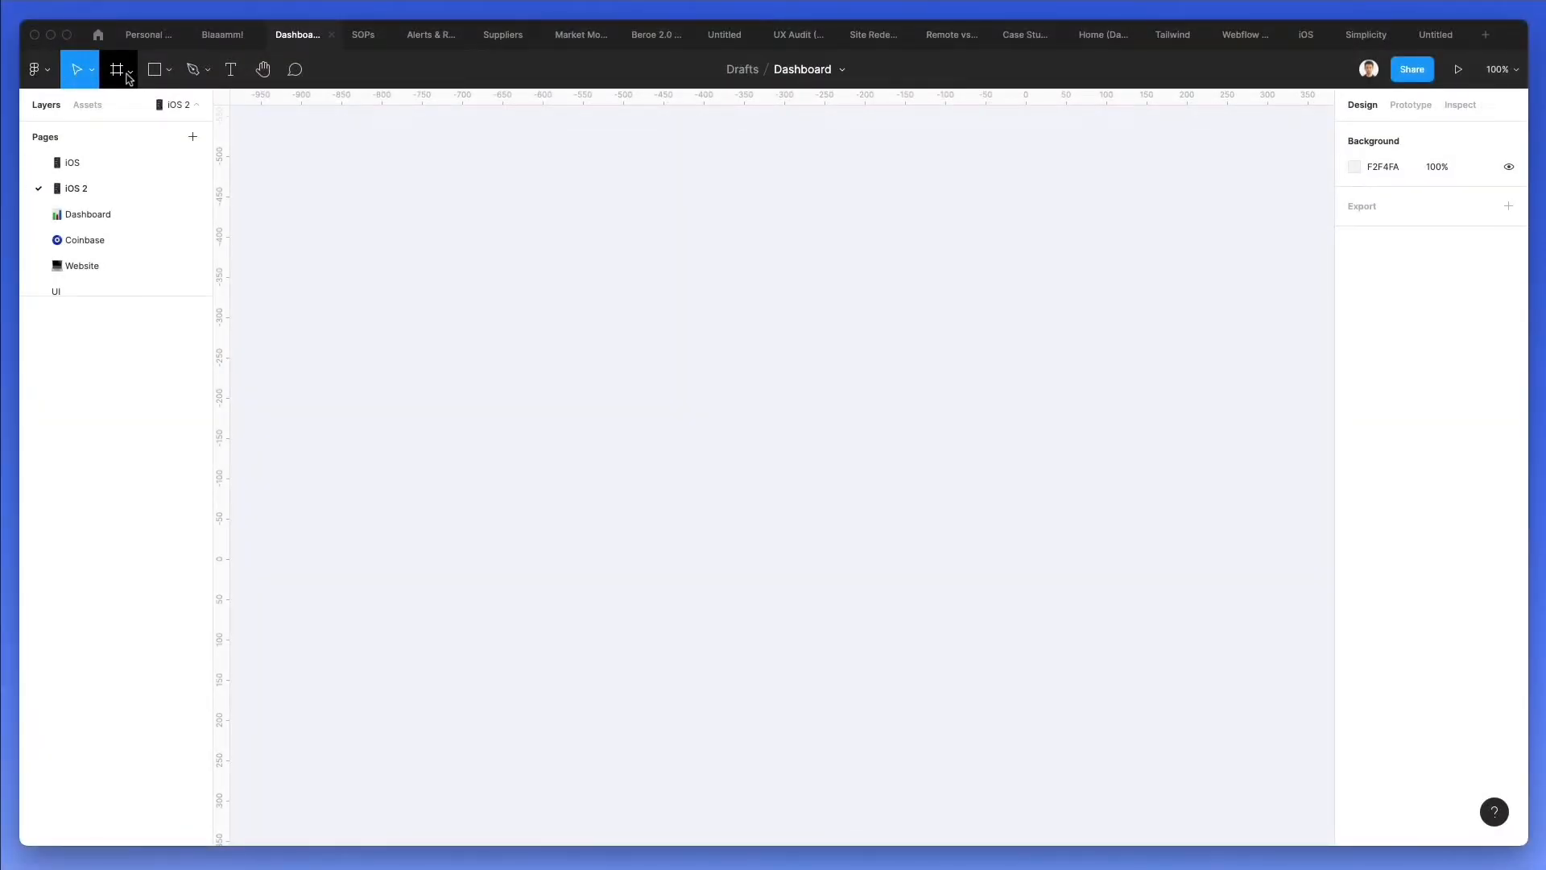
# Create a new frame from the iPhone 13 Pro Max phone preset
pyautogui.click(118, 70)
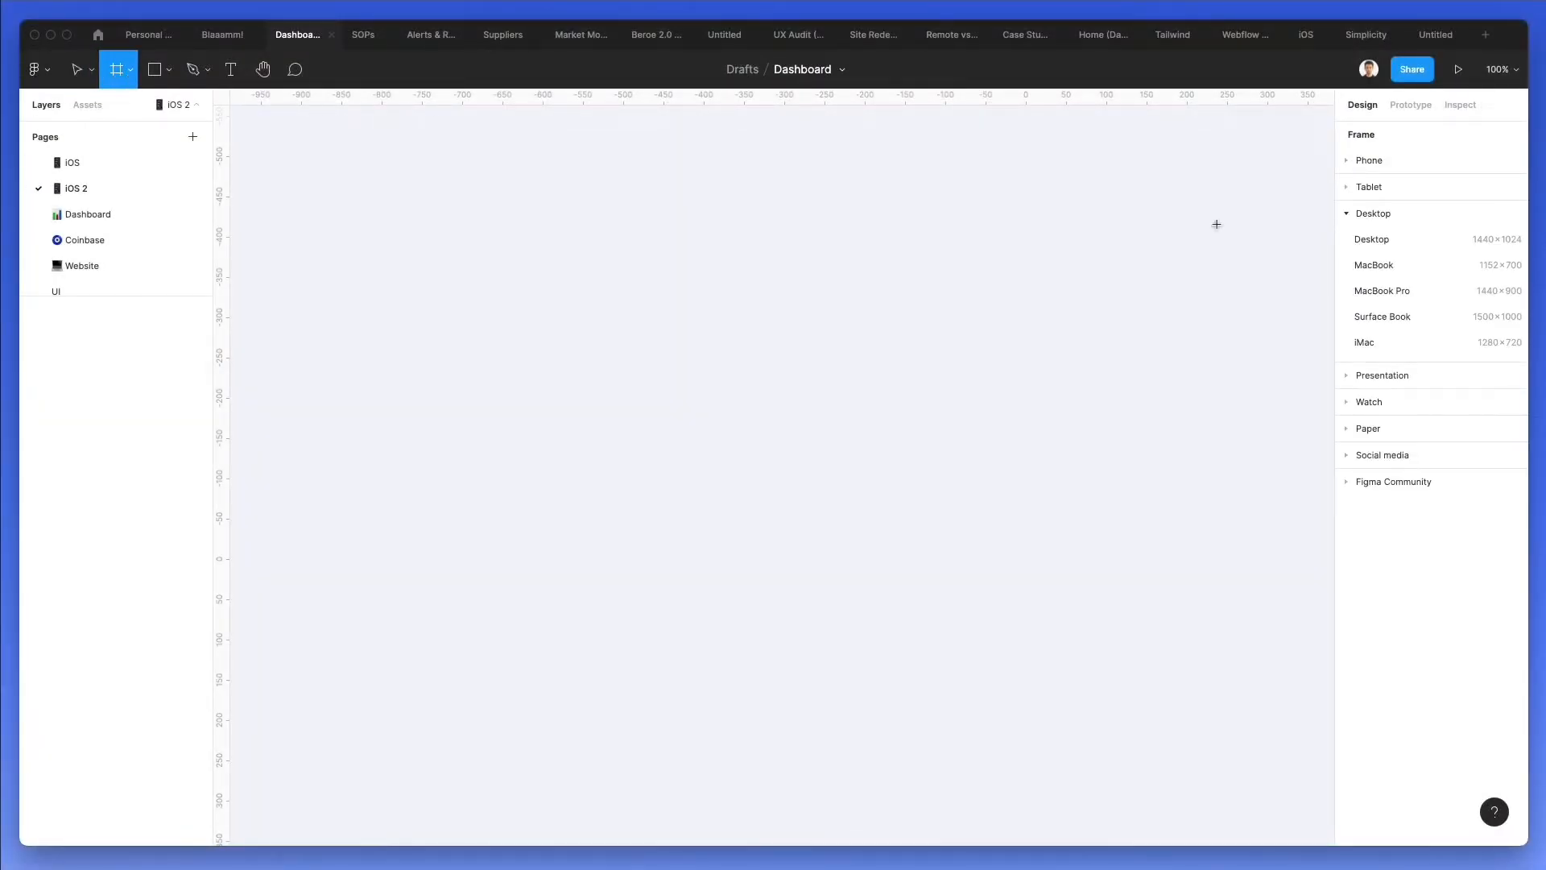
pyautogui.click(1369, 161)
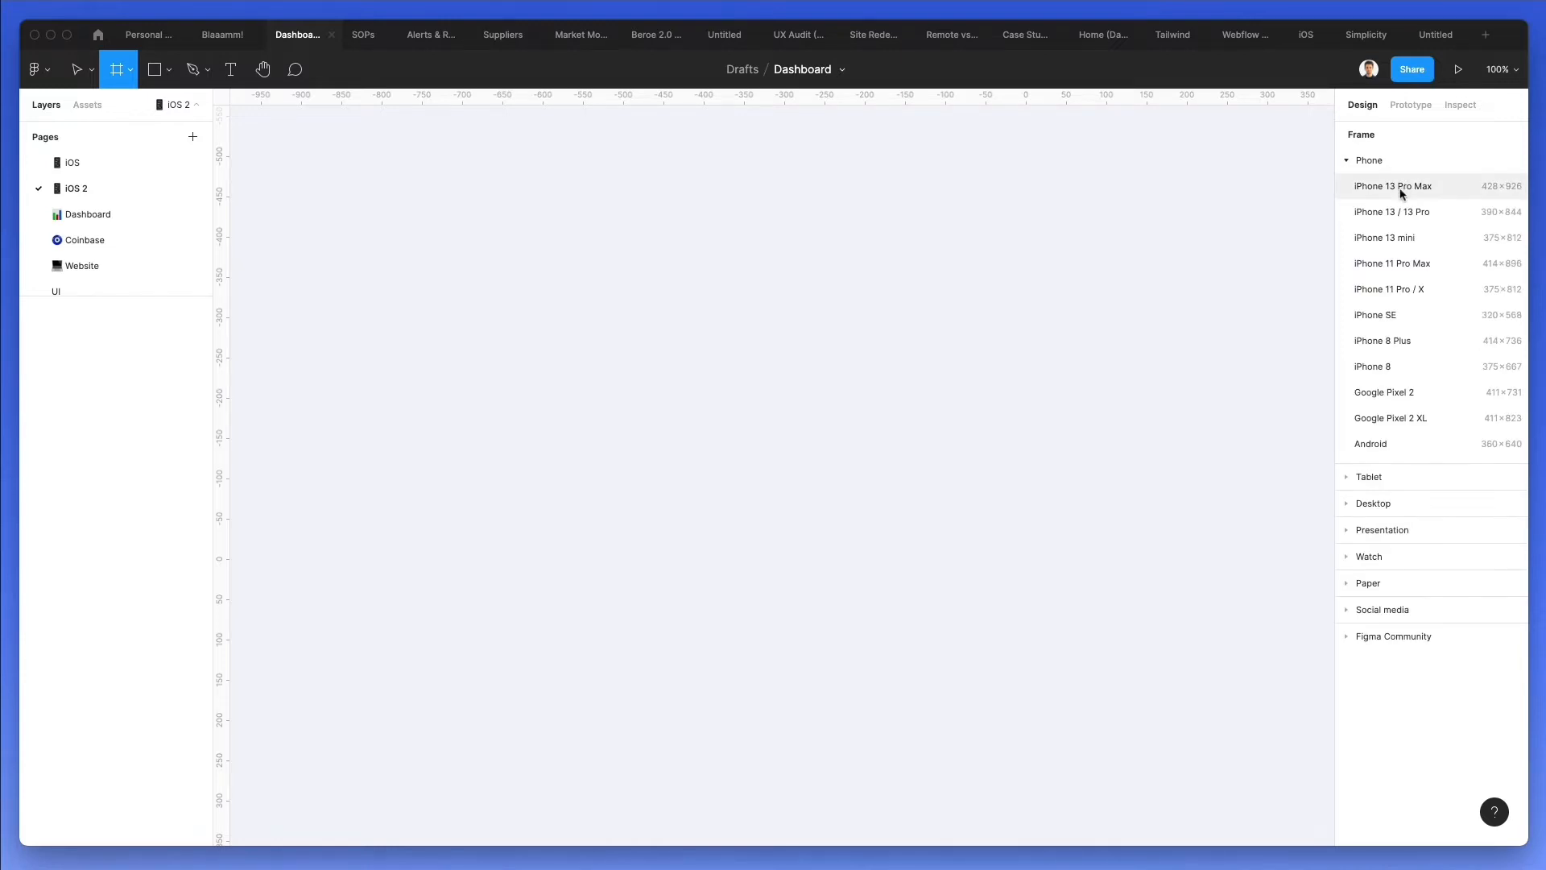
pyautogui.click(1393, 186)
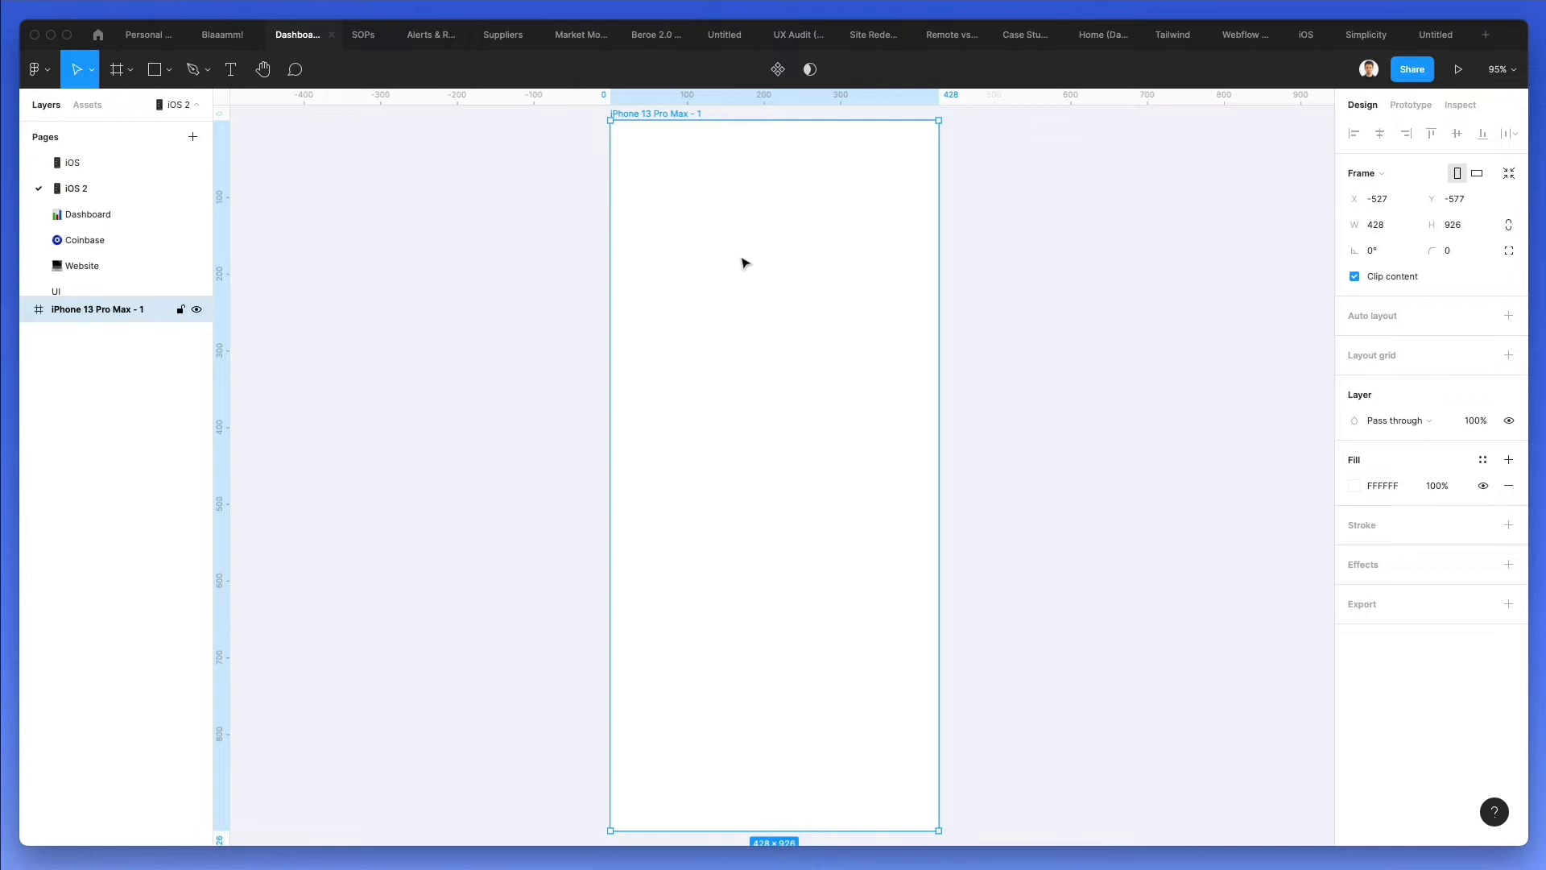
# Rename the iPhone 13 Pro Max frame to 1 and deselect it
pyautogui.scroll(-3, 743, 263)
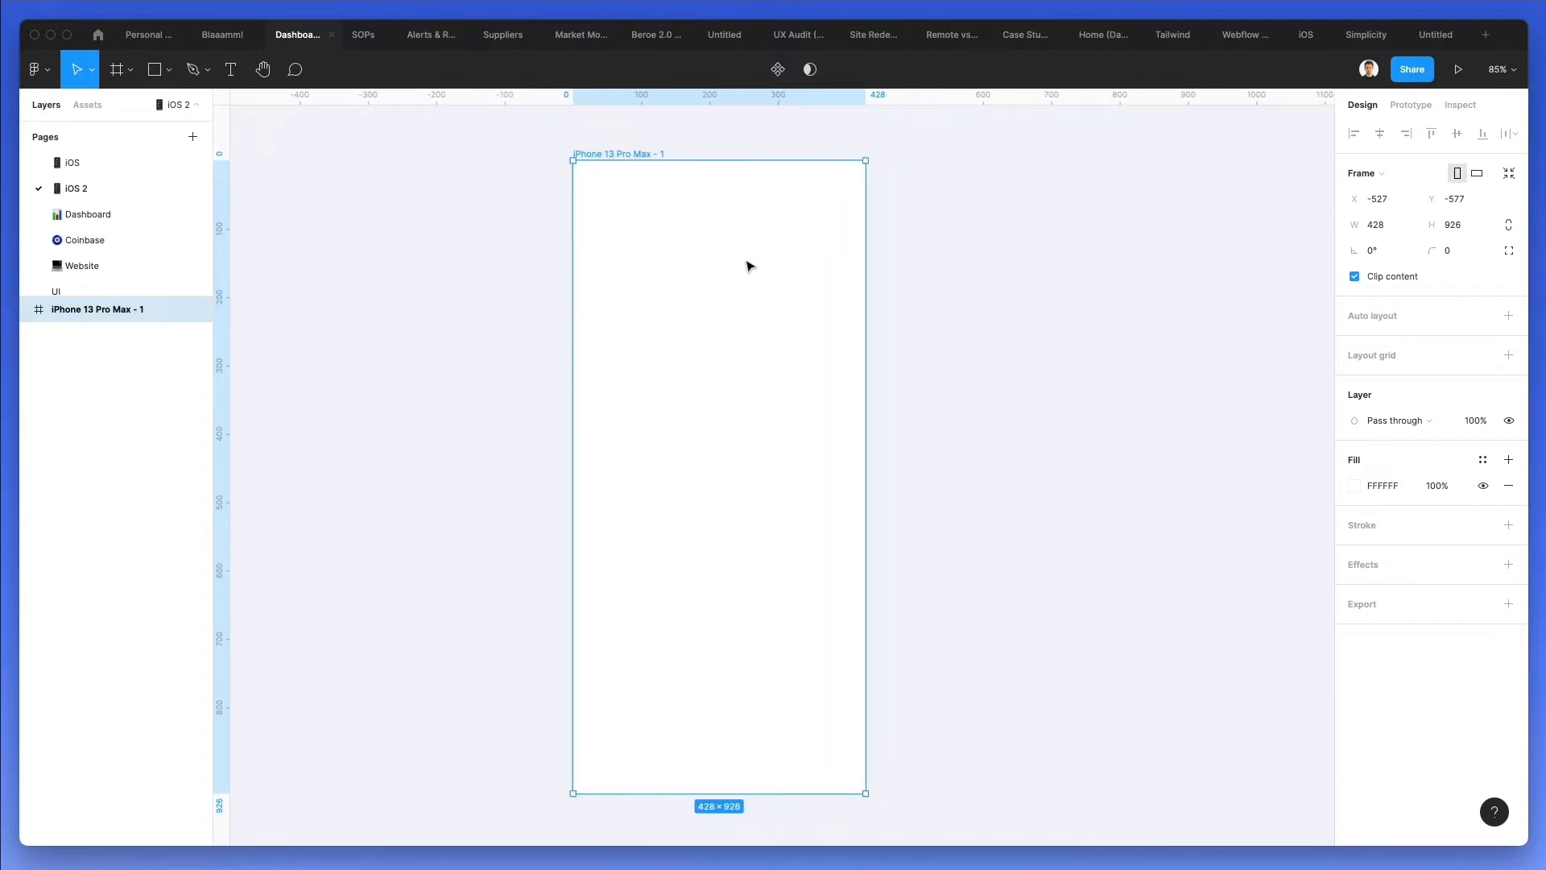
pyautogui.hscroll(2, 749, 266)
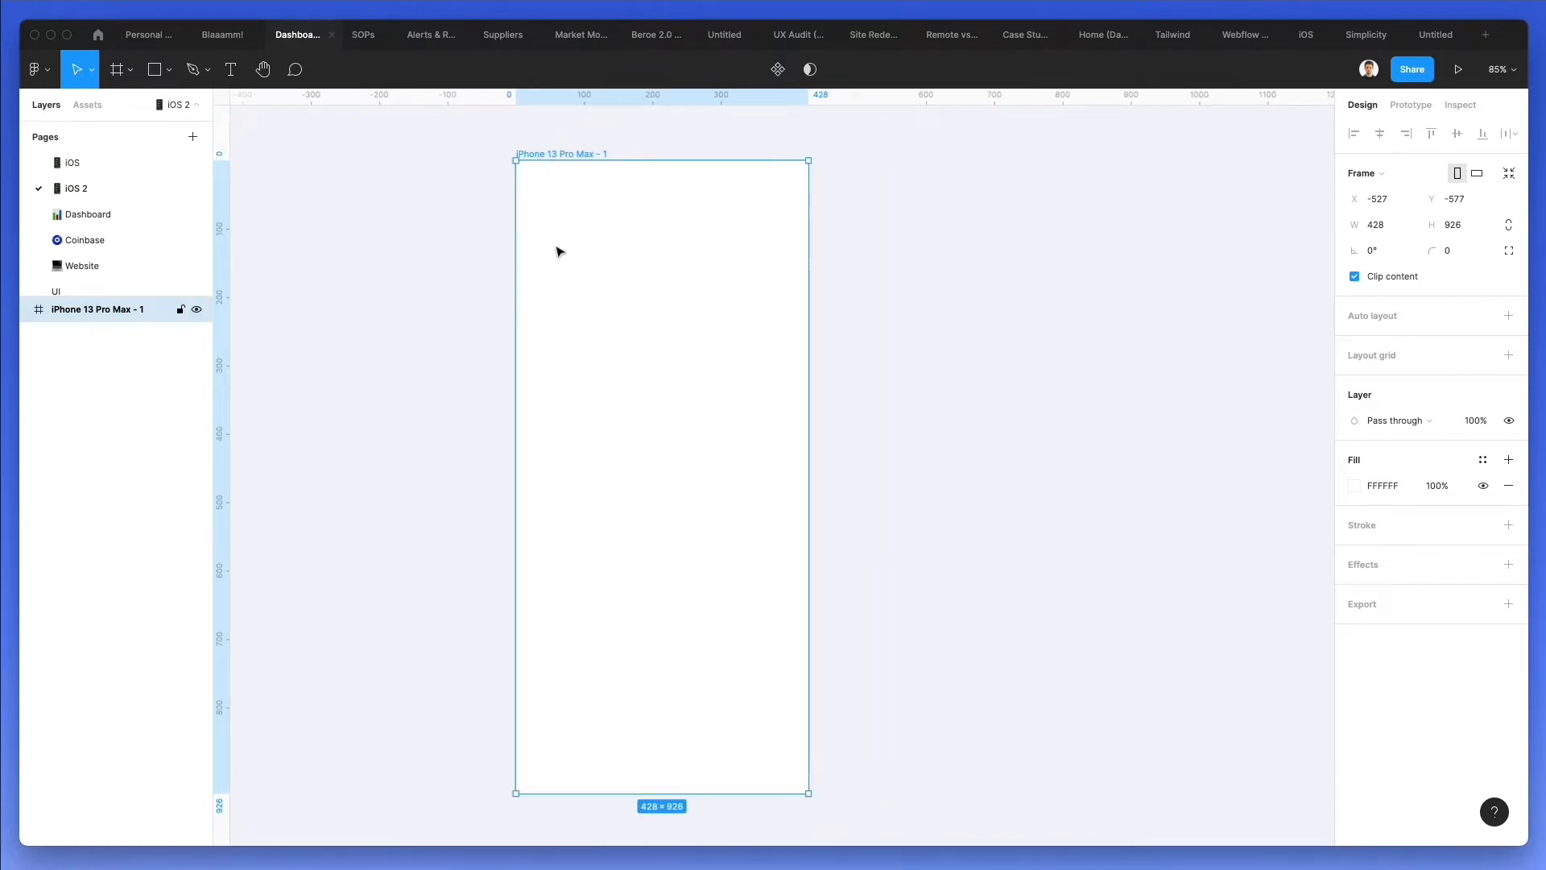
pyautogui.doubleClick(112, 310)
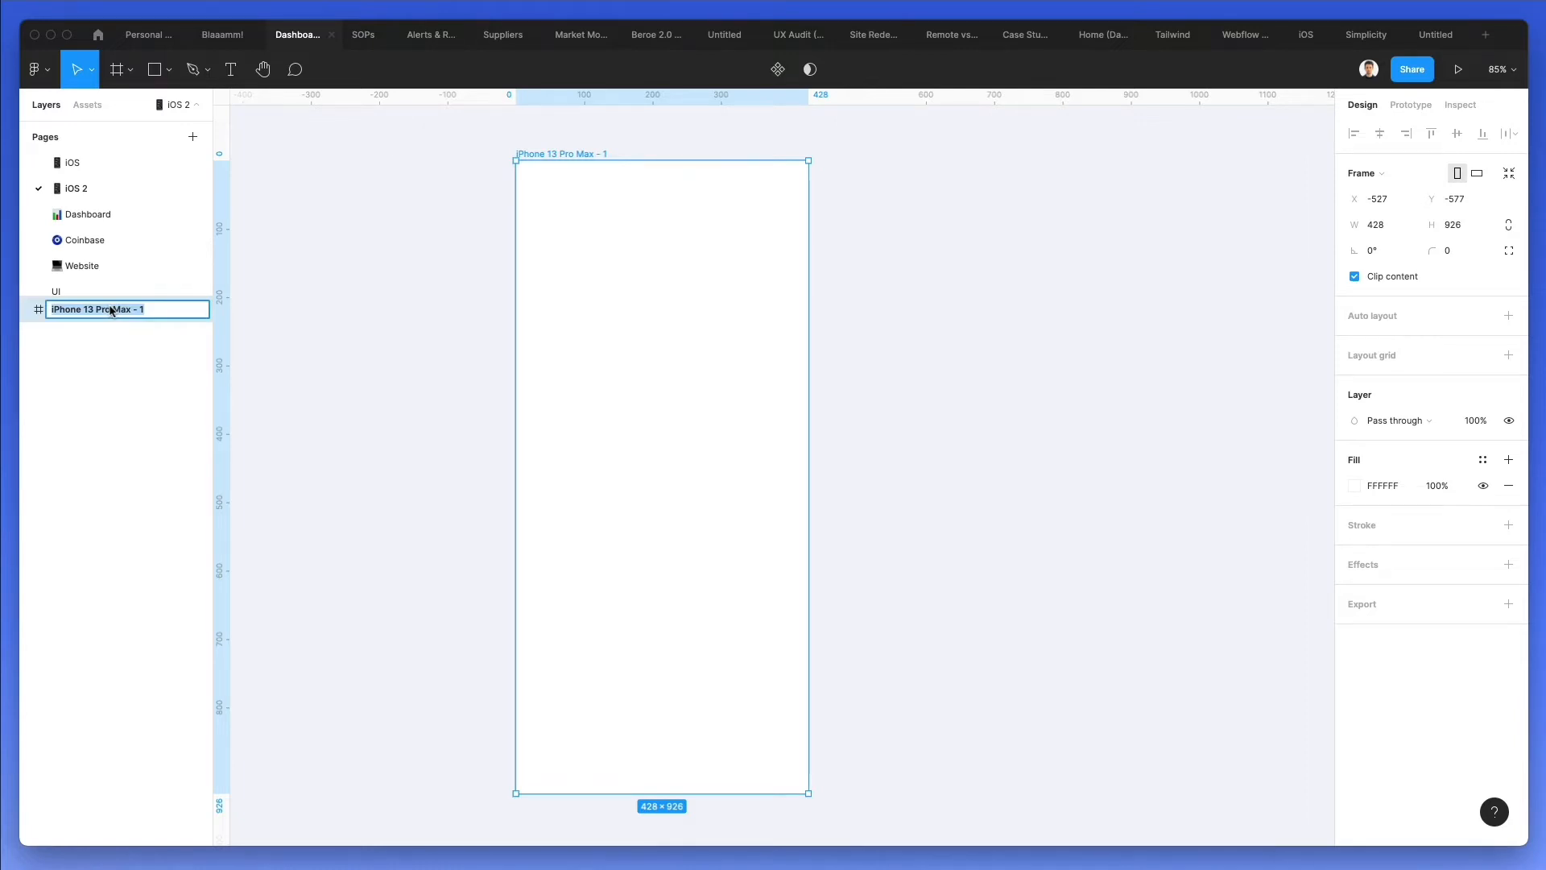
pyautogui.write('1')
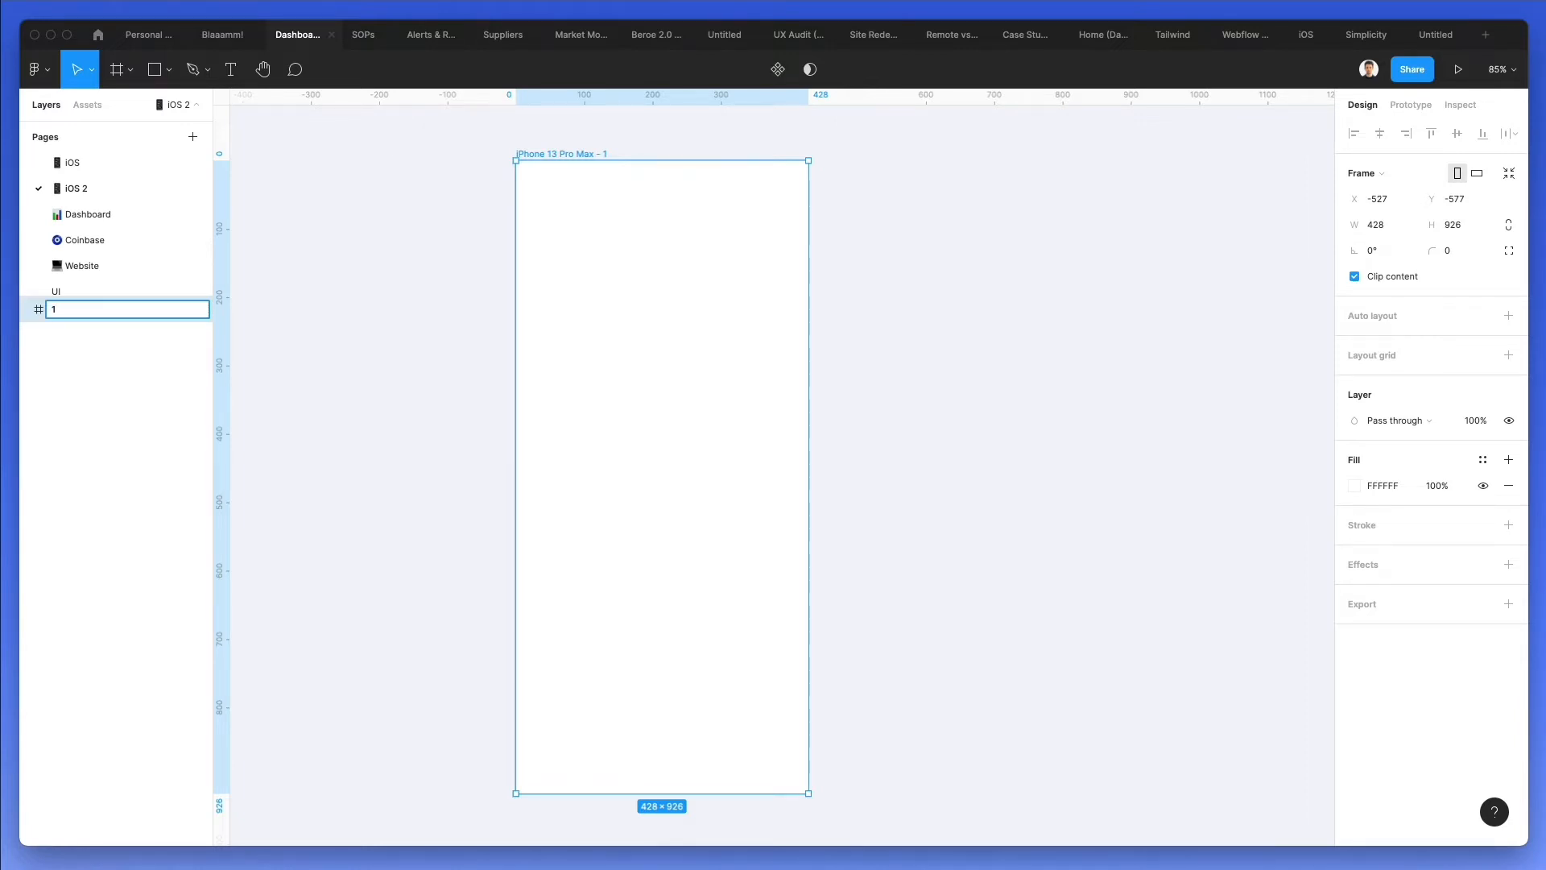
pyautogui.press('Return')
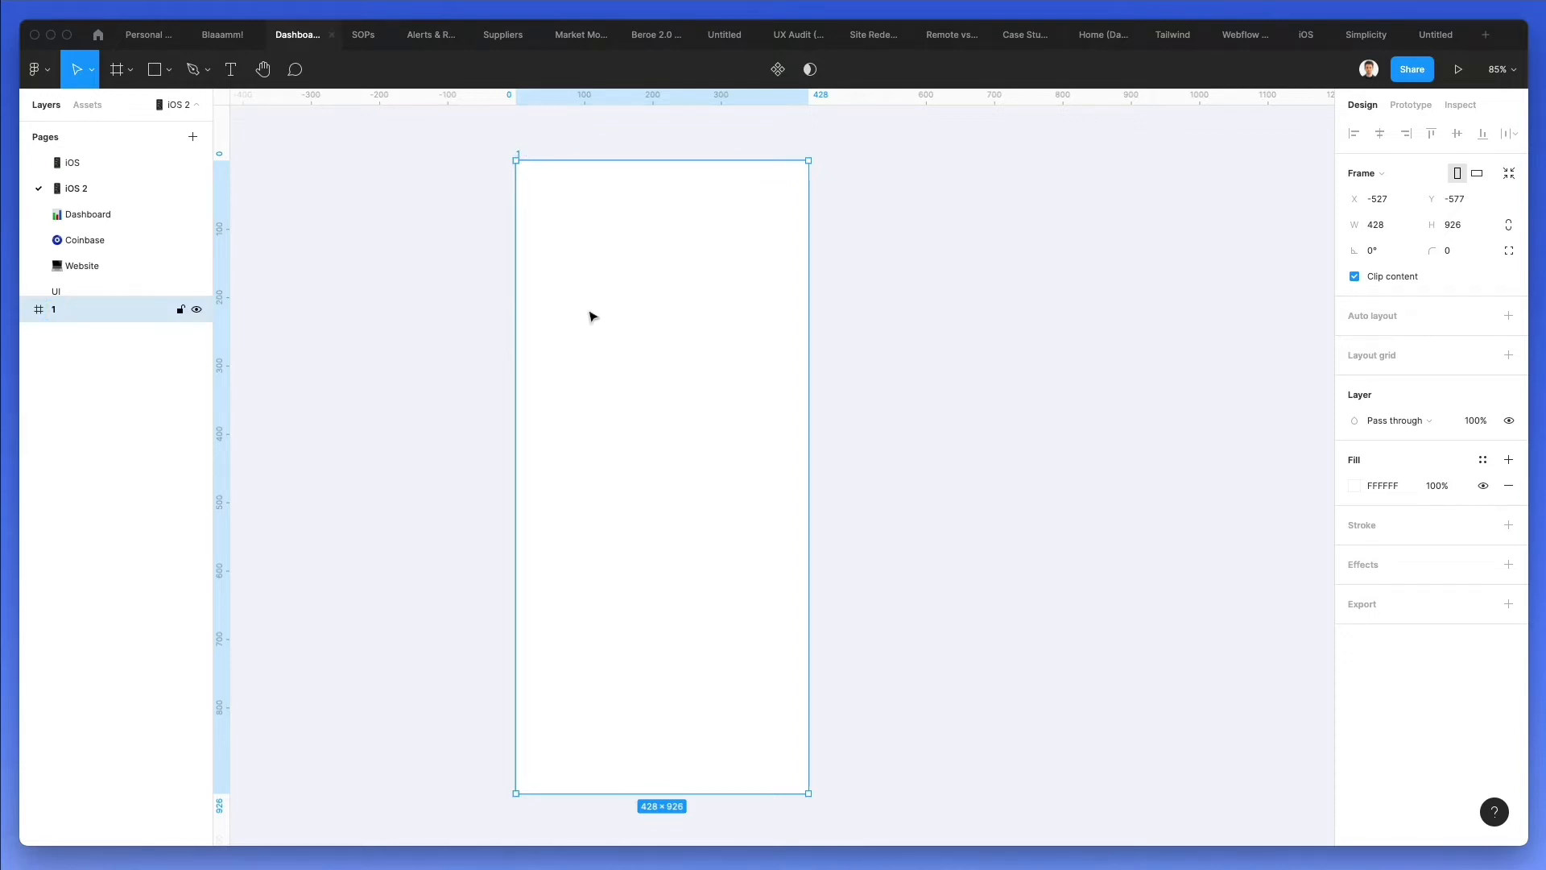
pyautogui.click(484, 317)
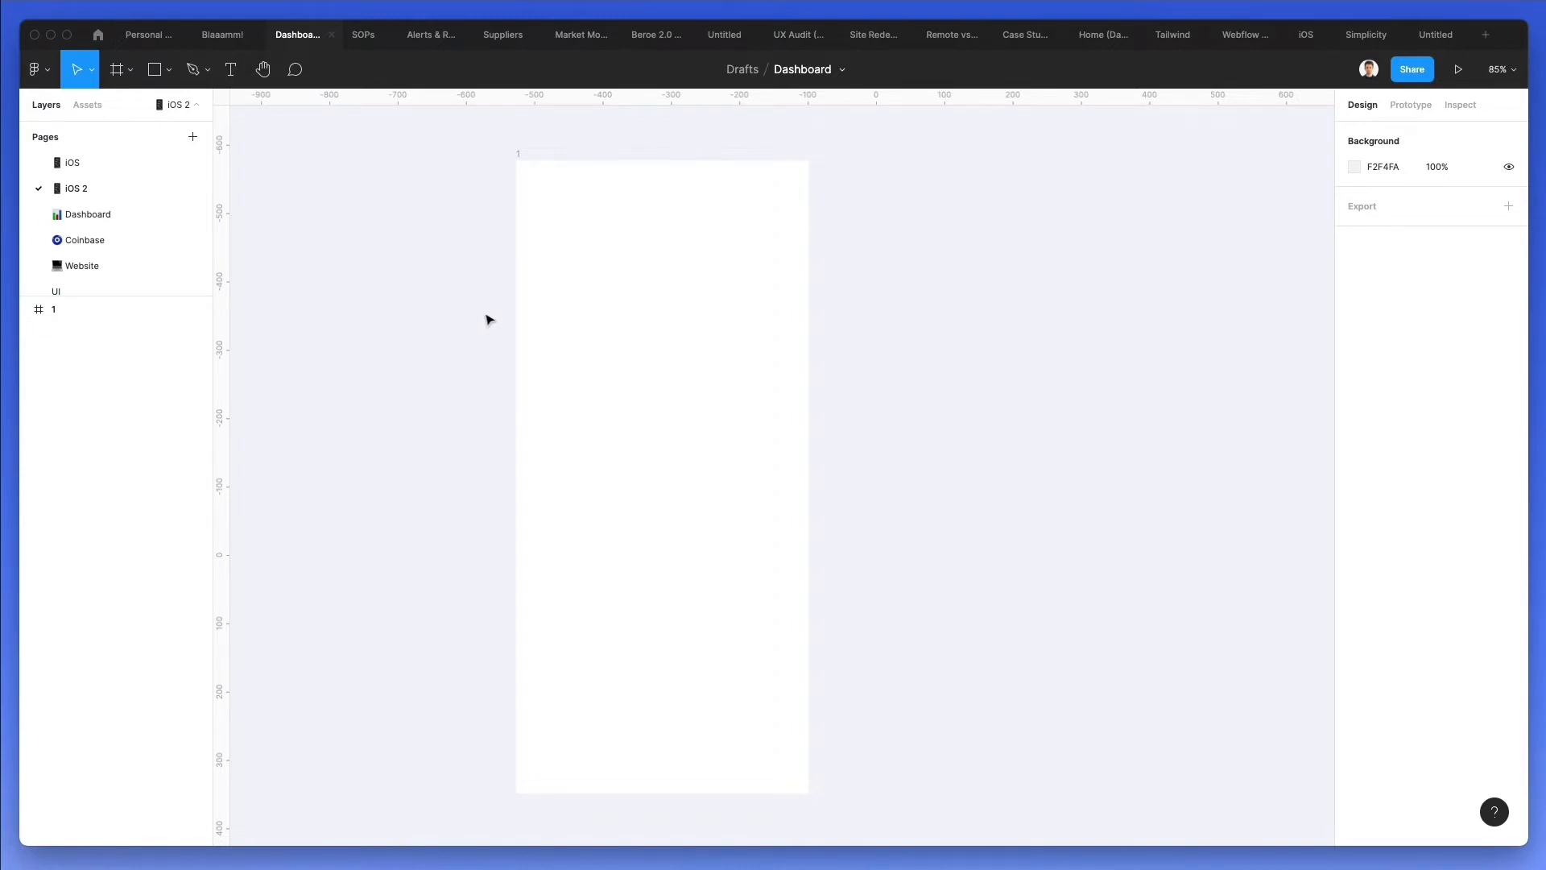
# Draw a square about 86 px wide in the upper part of frame 1 and centre it horizontally
pyautogui.press('r')
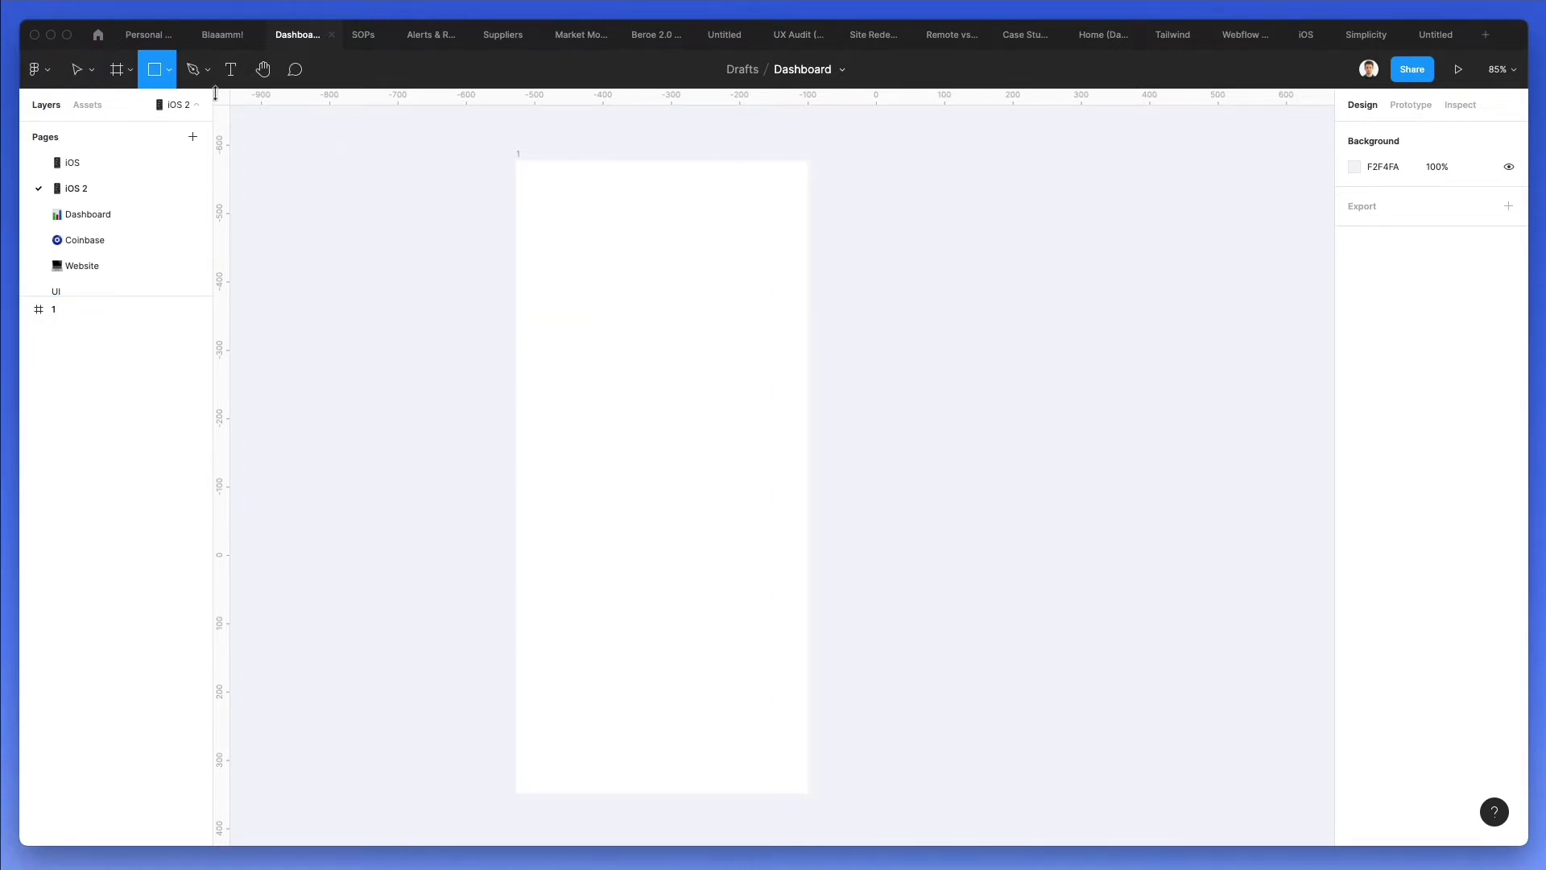
pyautogui.click(172, 73)
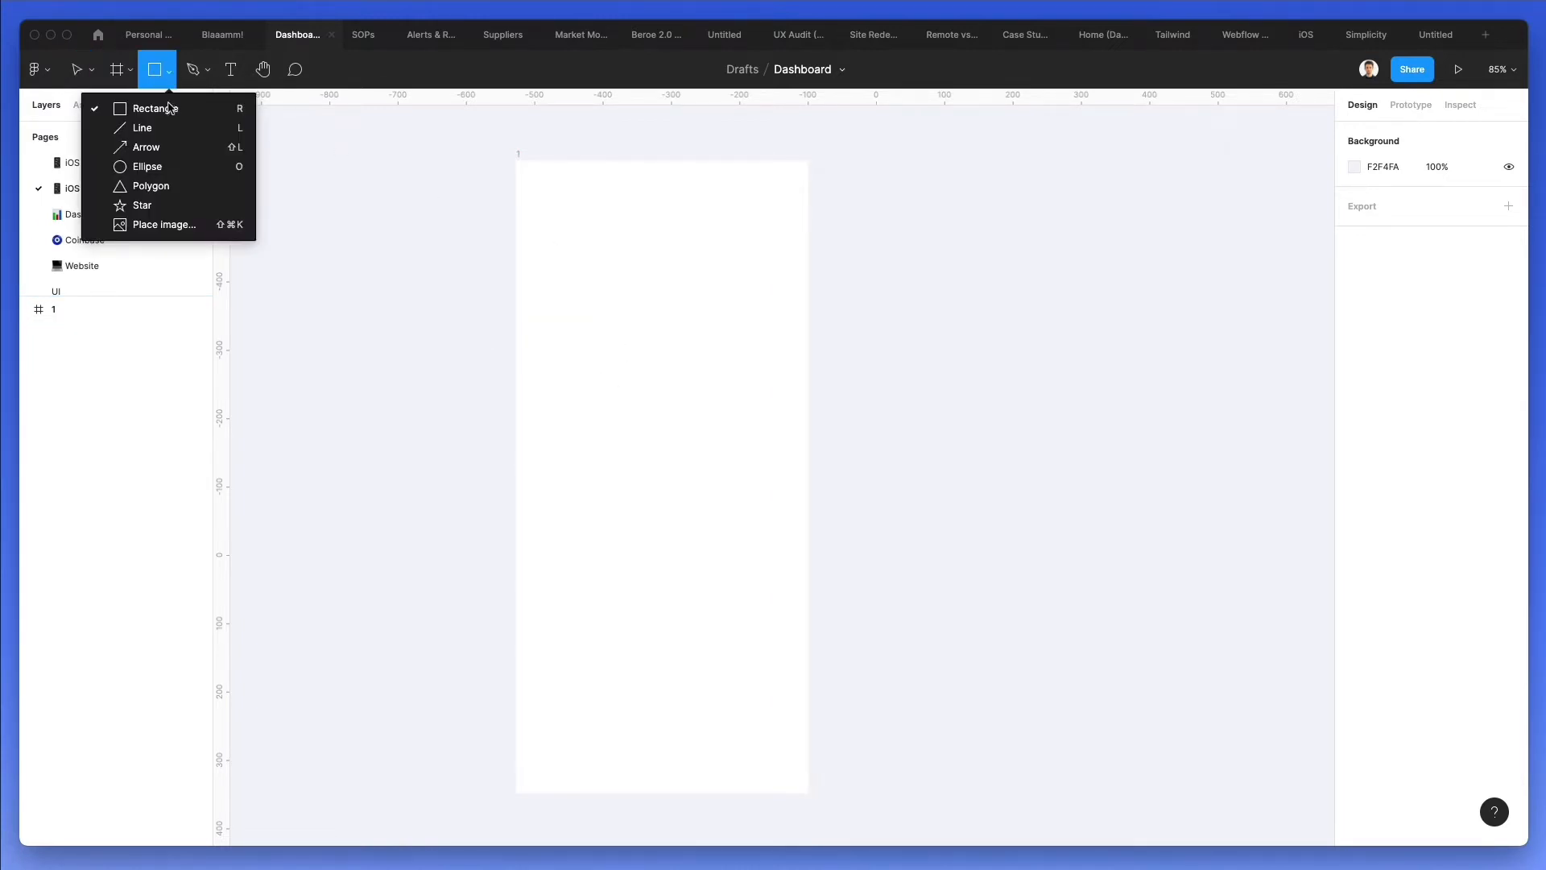
pyautogui.click(169, 105)
pyautogui.moveTo(630, 252); pyautogui.dragTo(691, 302)
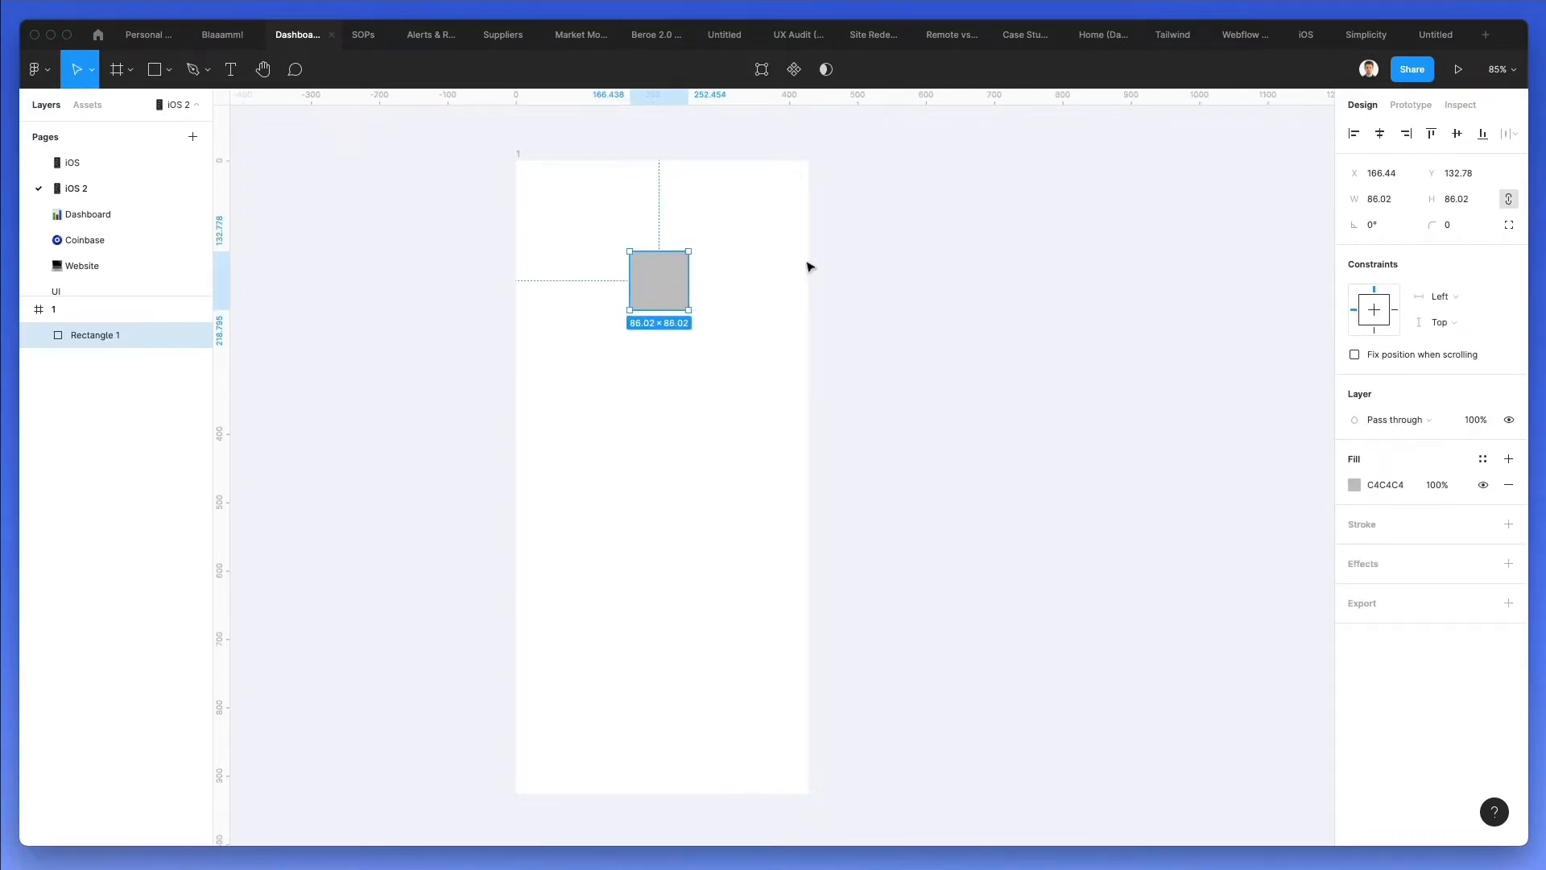
pyautogui.click(1378, 136)
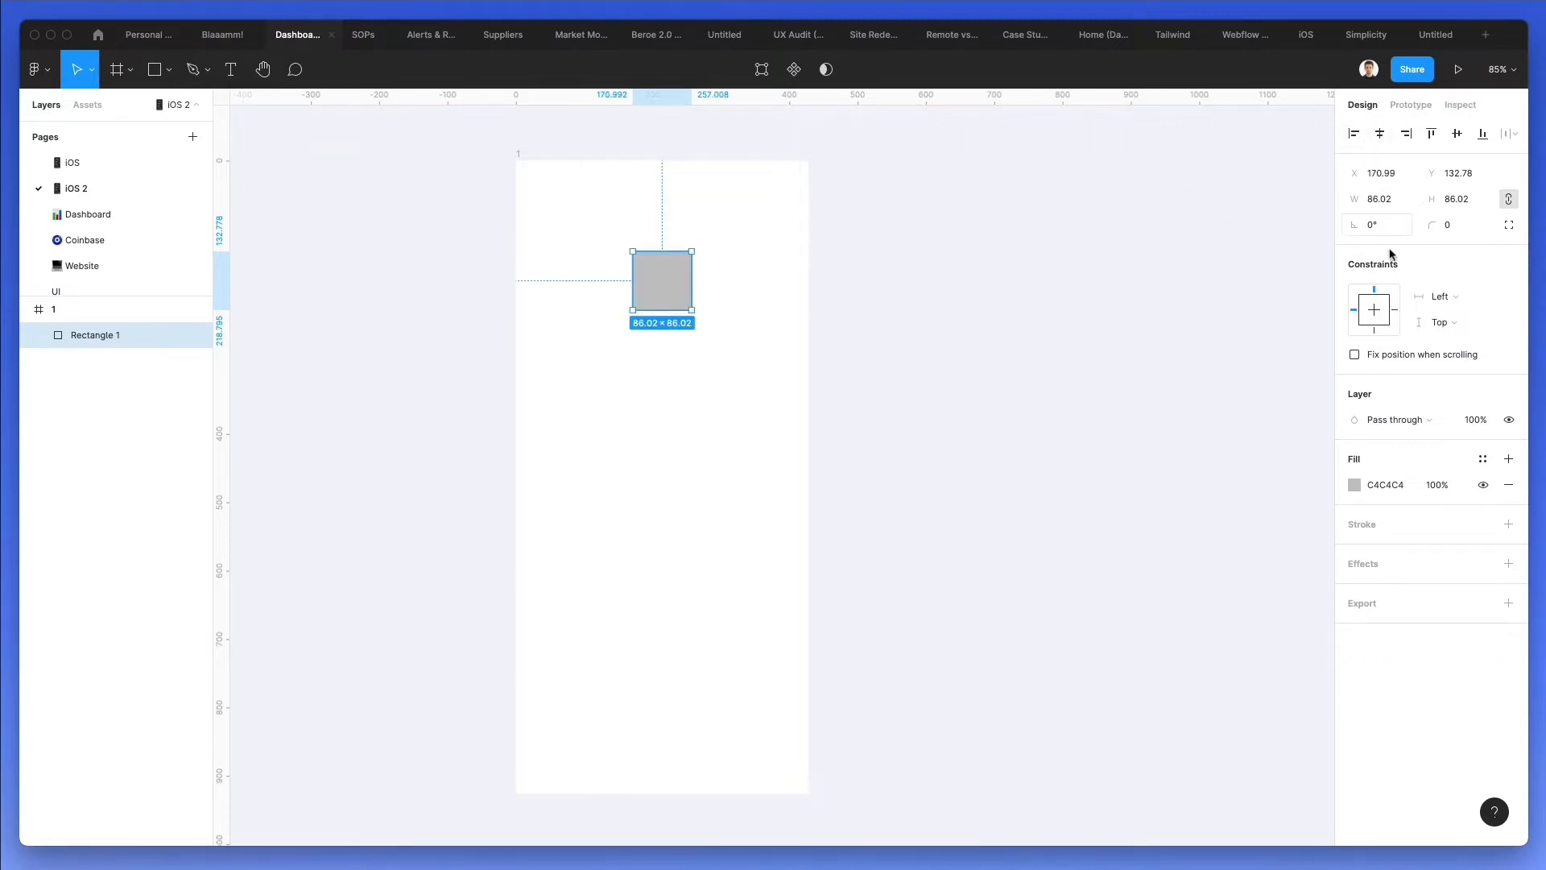
# Set the square's corner radius to 13 and its solid fill to the green 10C939
pyautogui.moveTo(1431, 228); pyautogui.dragTo(135, 230)
pyautogui.click(1354, 485)
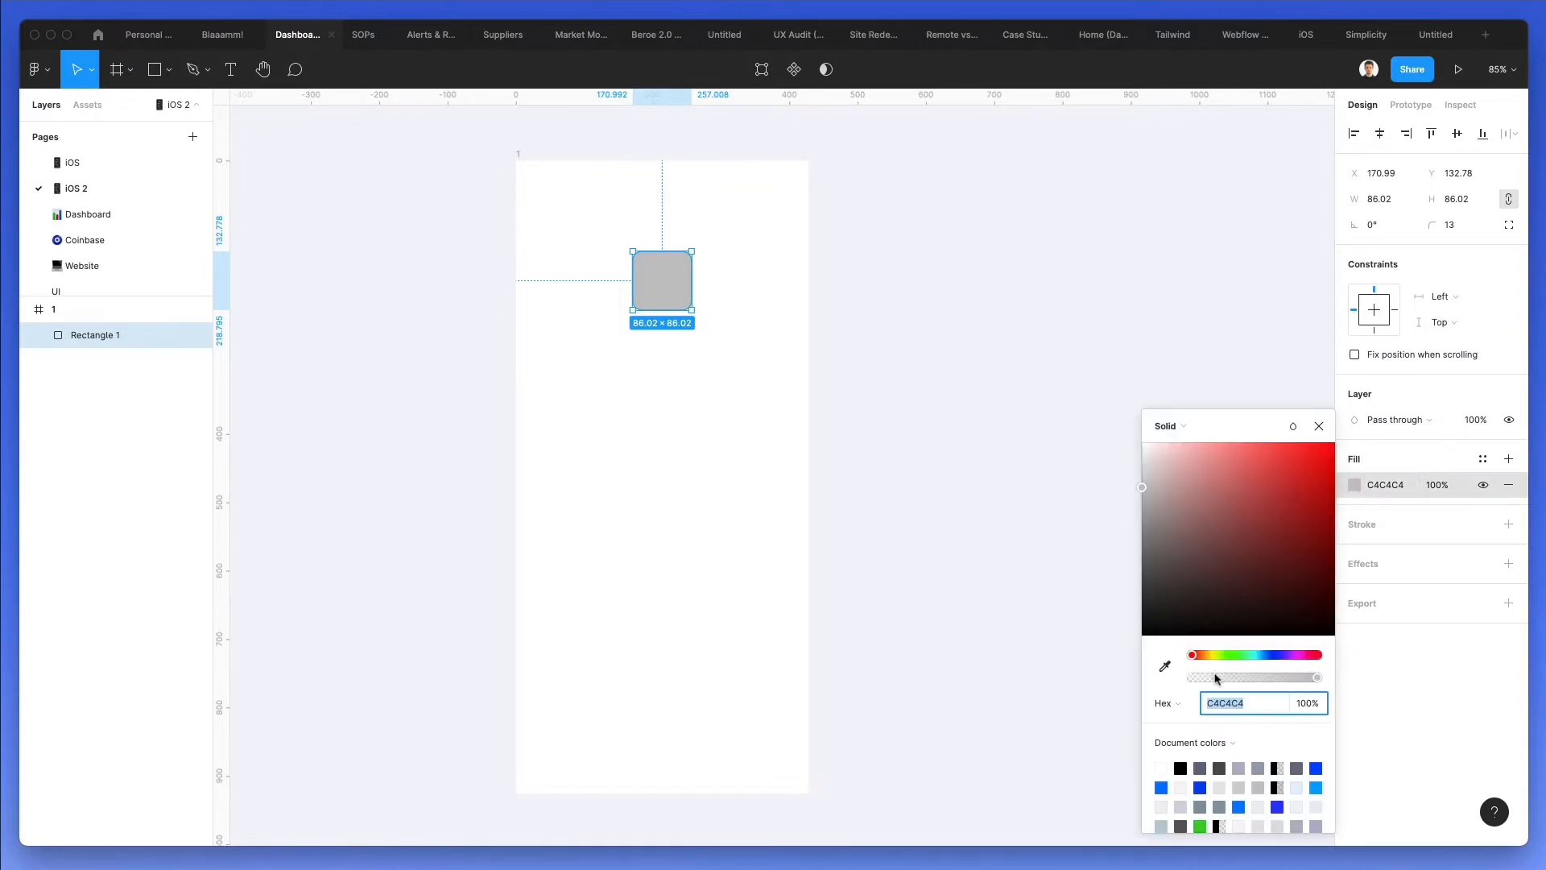
pyautogui.click(1200, 826)
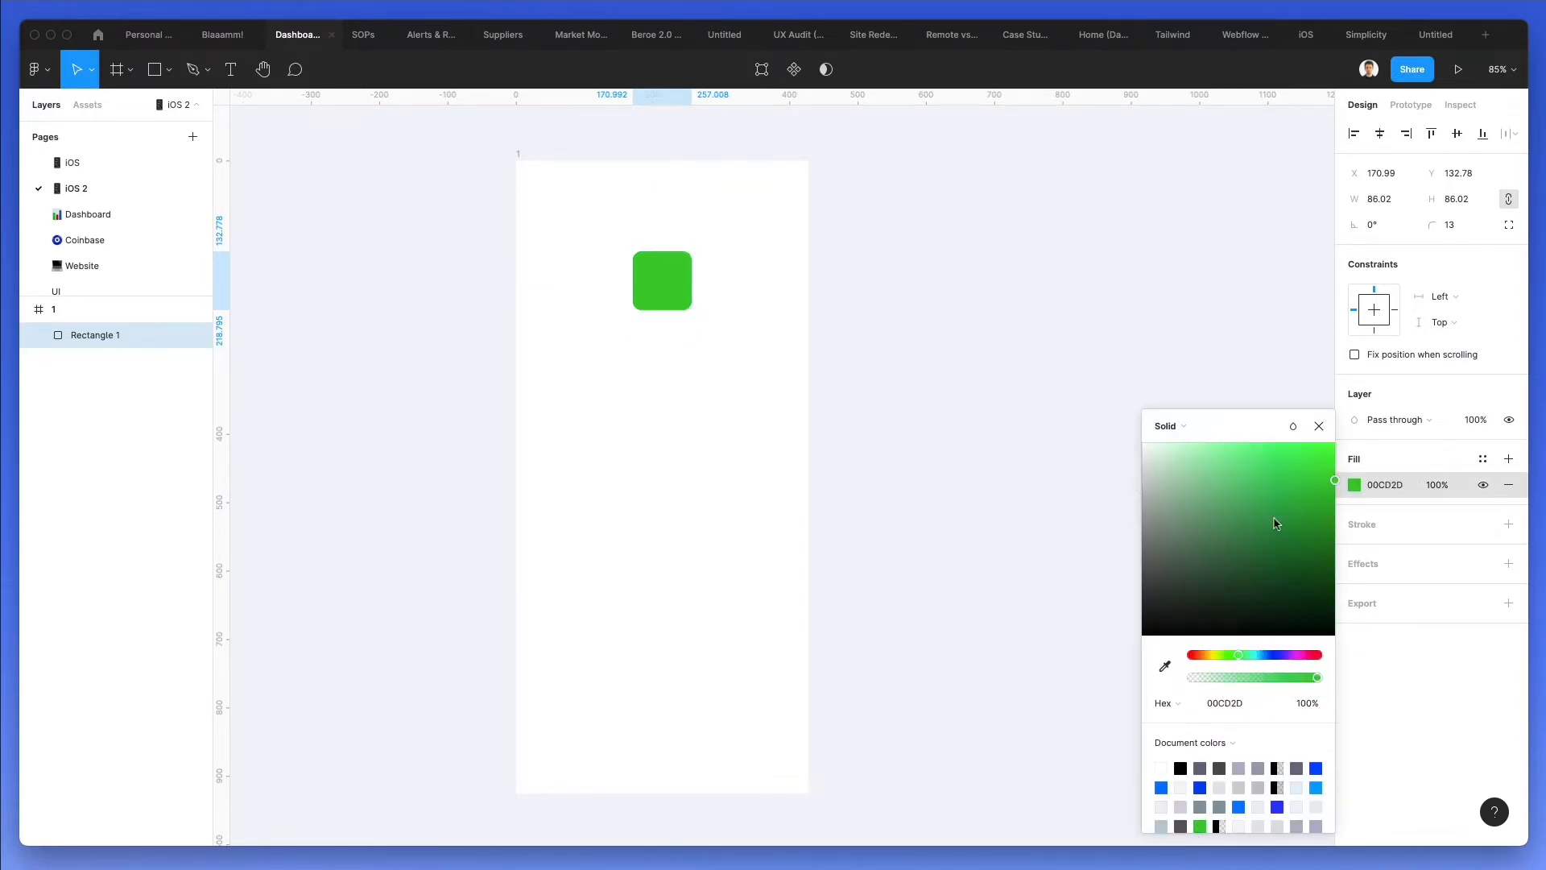
pyautogui.moveTo(1325, 493); pyautogui.dragTo(1319, 487)
# Change the square's fill to a linear gradient with an opaque, slightly darker green 02C02C as its end stop
pyautogui.click(1167, 425)
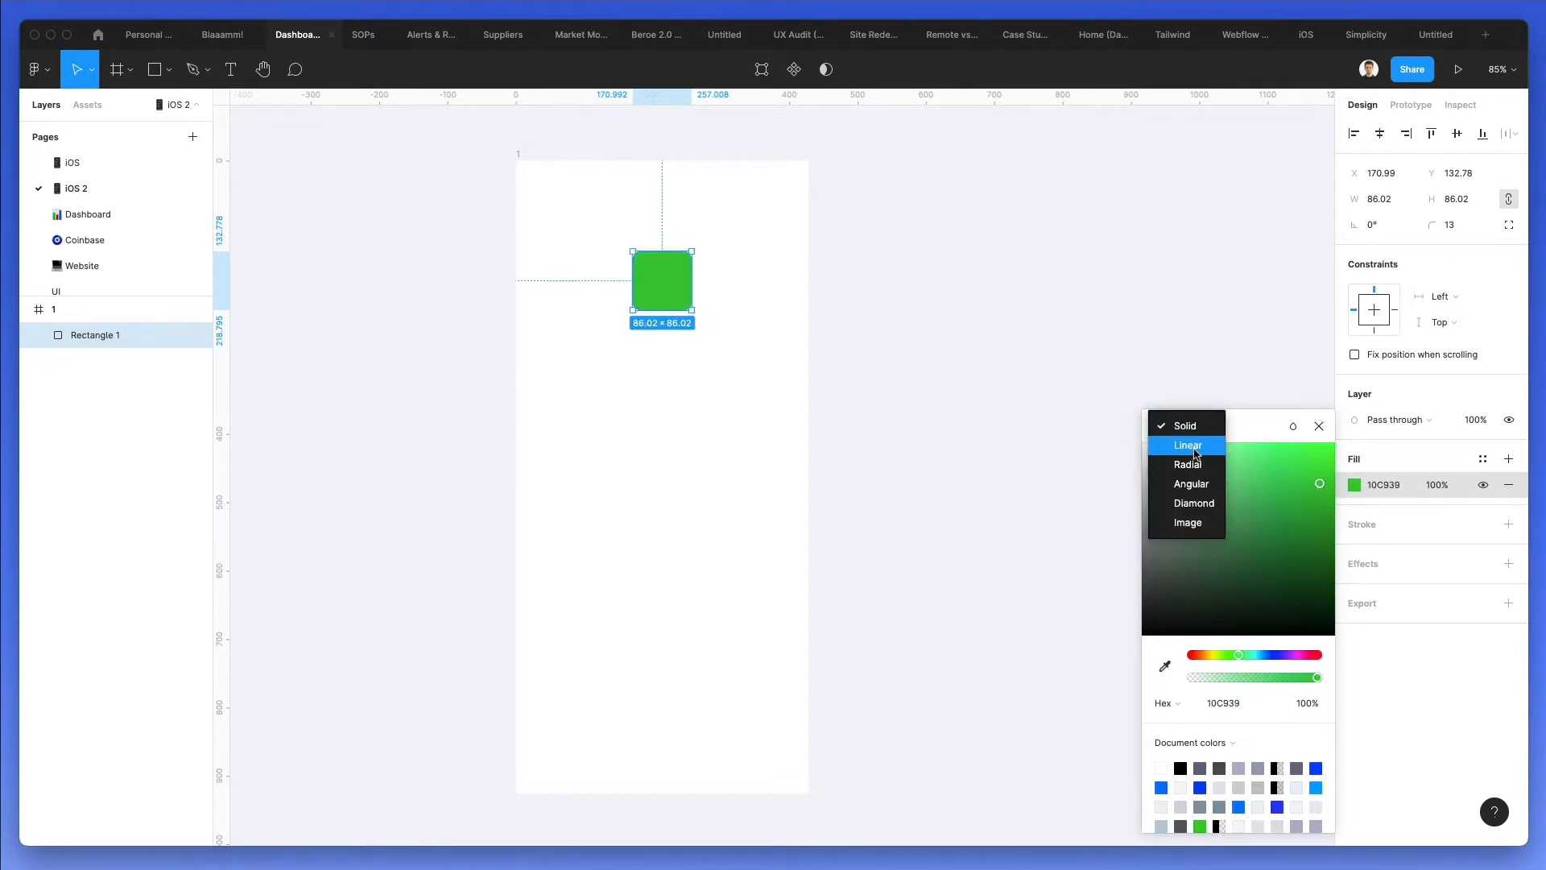
pyautogui.click(1188, 444)
pyautogui.click(1311, 409)
pyautogui.moveTo(1225, 677); pyautogui.dragTo(1350, 675)
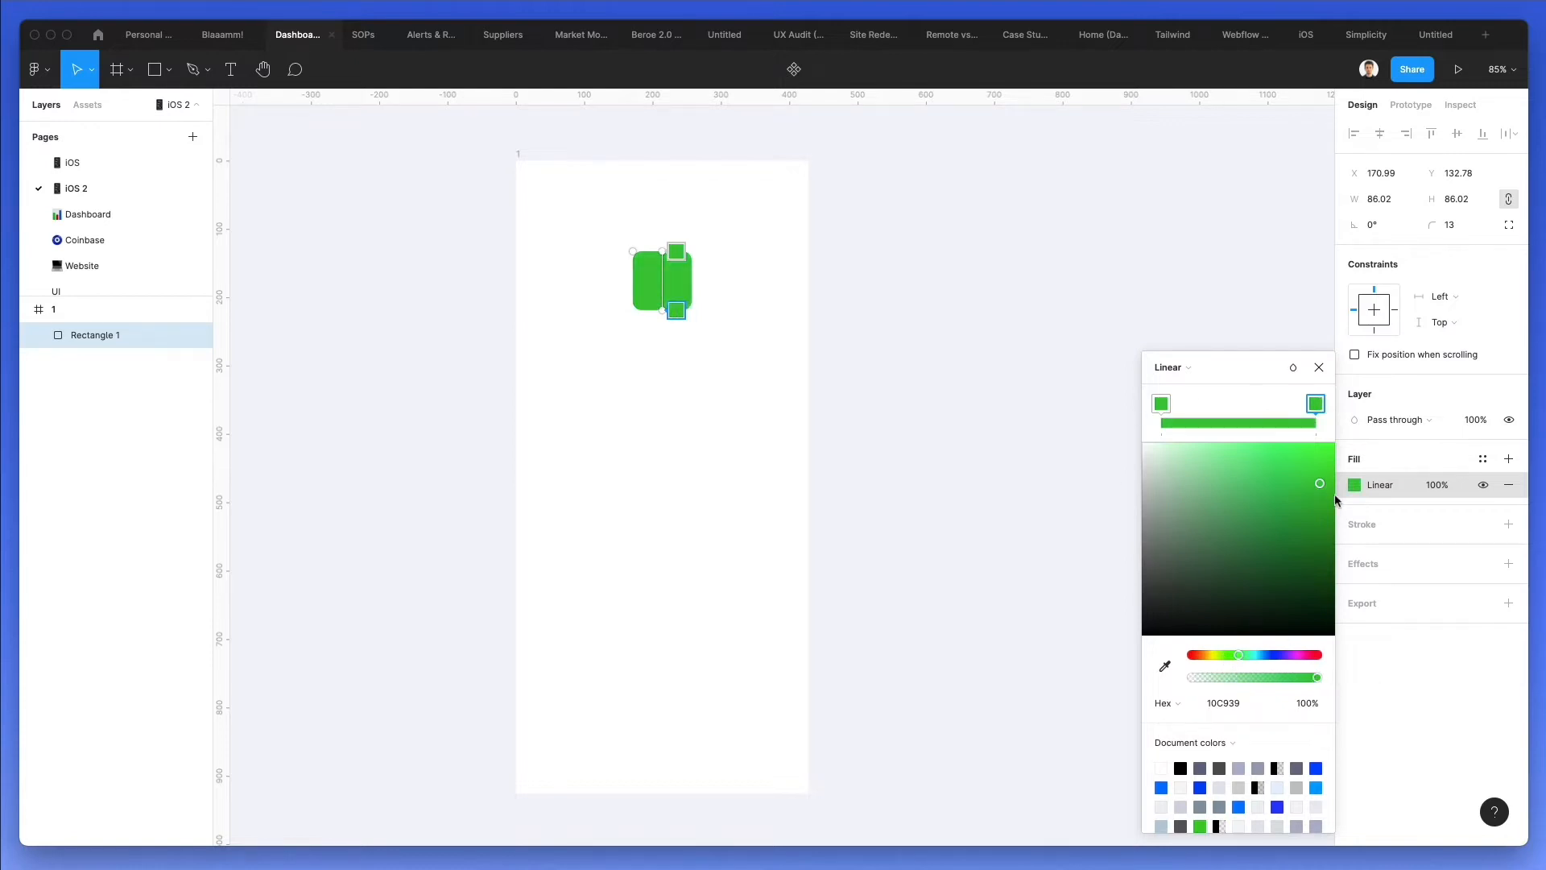
pyautogui.moveTo(1321, 488); pyautogui.dragTo(1332, 496)
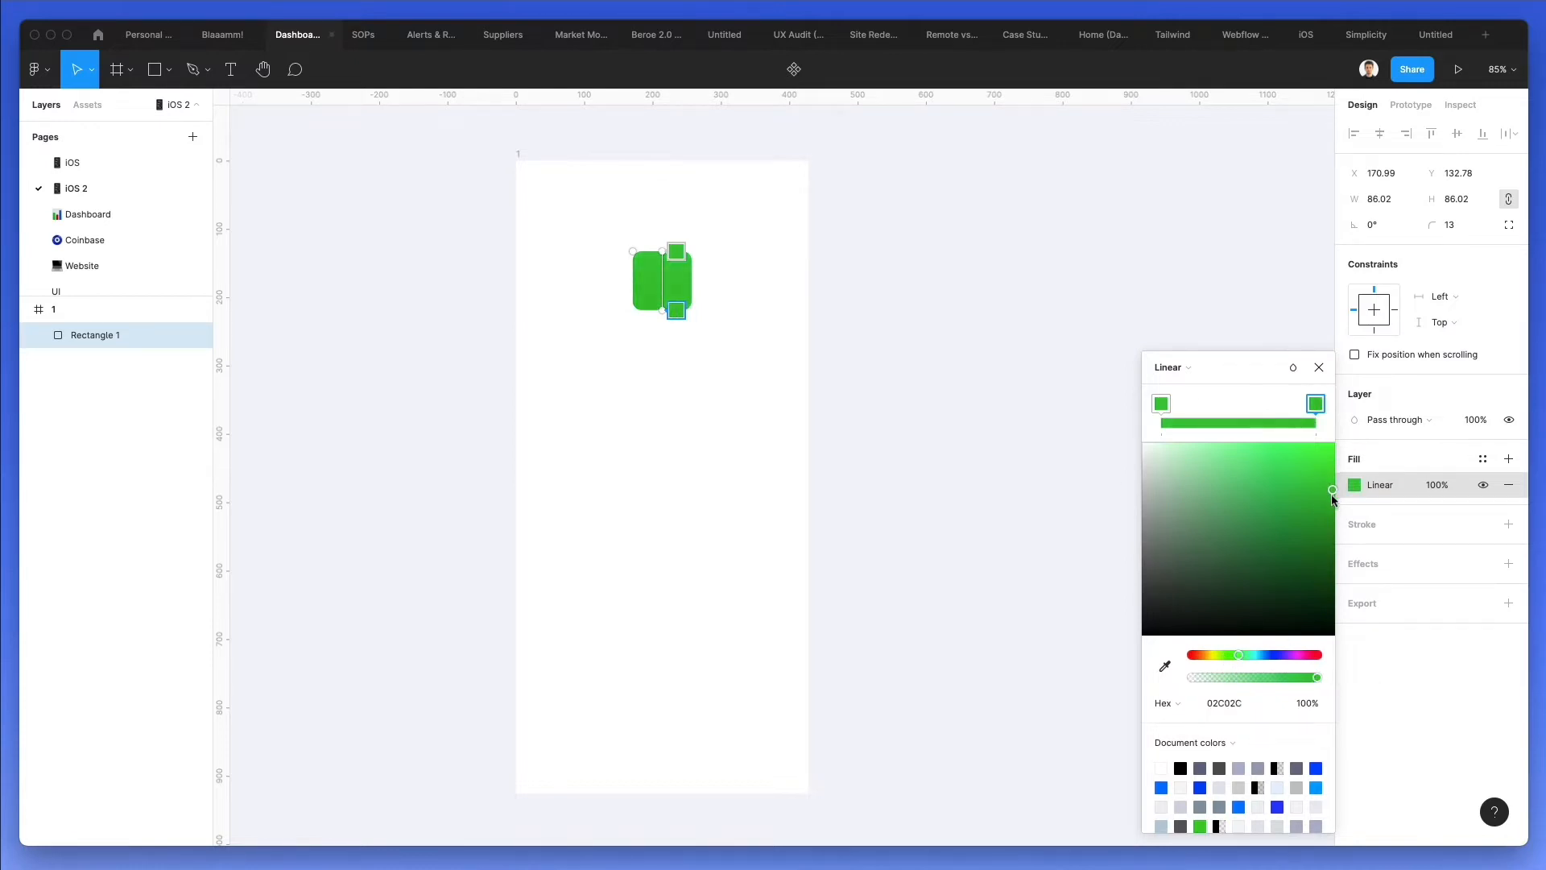
pyautogui.click(942, 387)
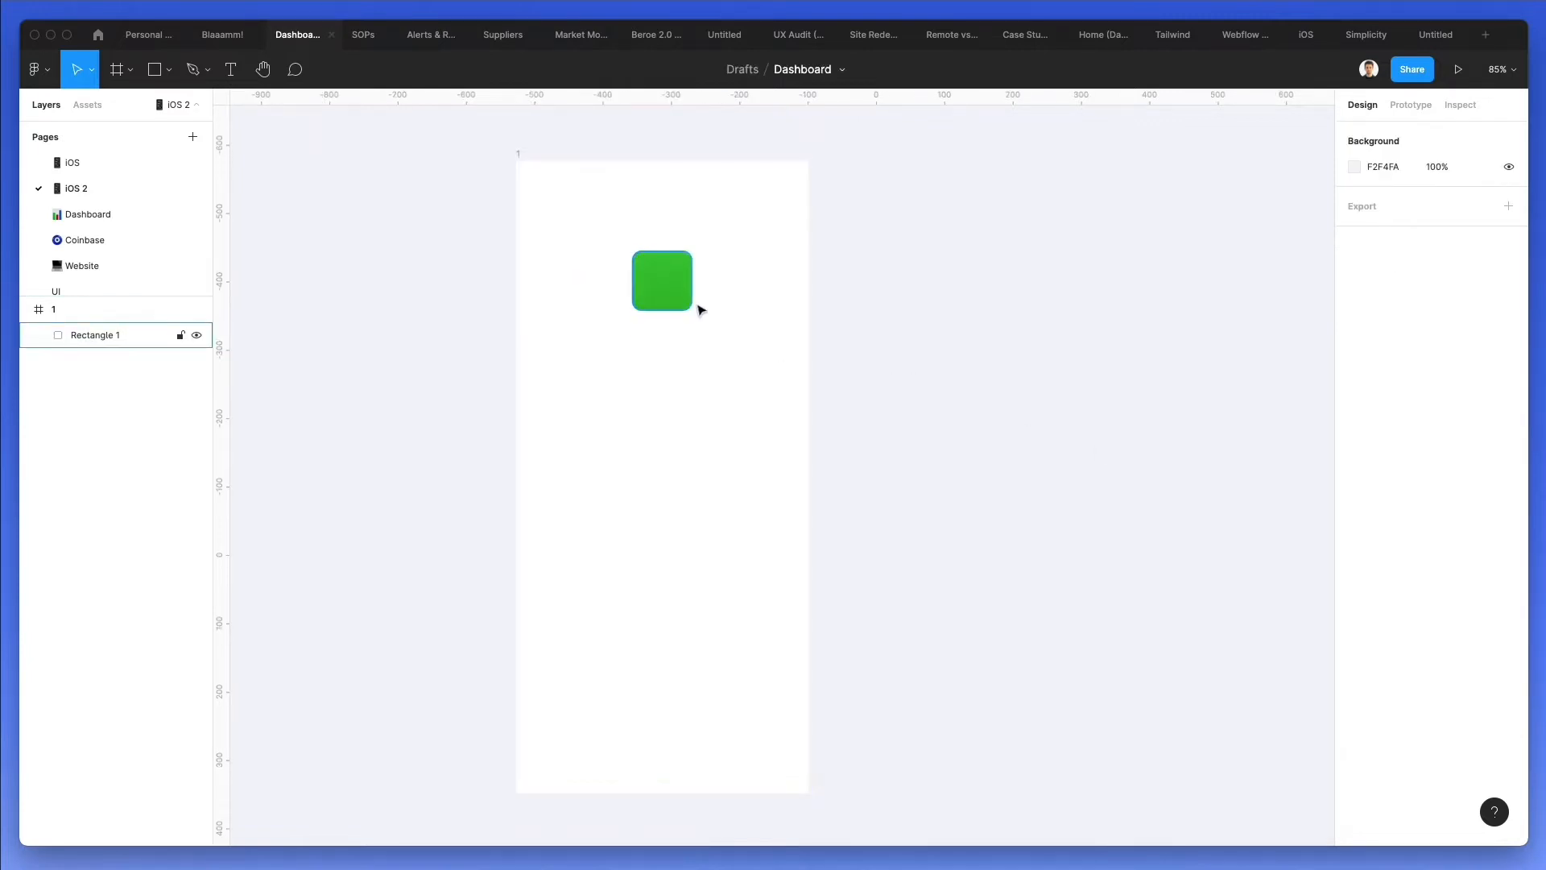
# Switch to the Nucleo icon app, place its window beside the phone frame, and search the glyph icons for "book"
pyautogui.scroll(4, 700, 306)
pyautogui.scroll(2, 751, 307)
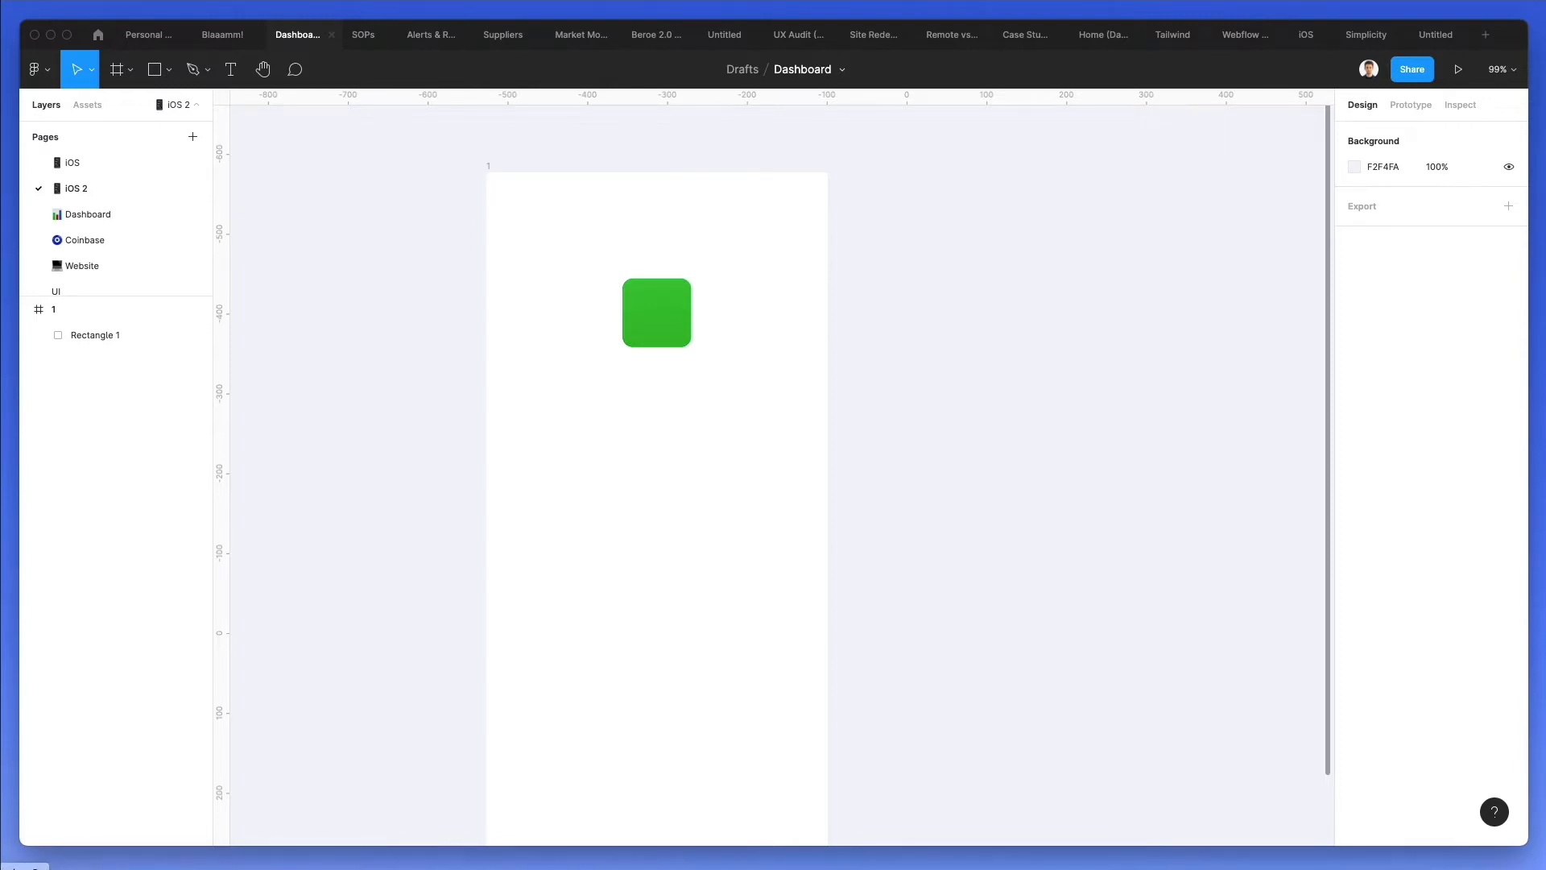
pyautogui.press('super+Tab')
pyautogui.moveTo(1076, 216); pyautogui.dragTo(994, 250)
pyautogui.hscroll(3, 610, 240)
pyautogui.hscroll(2, 609, 240)
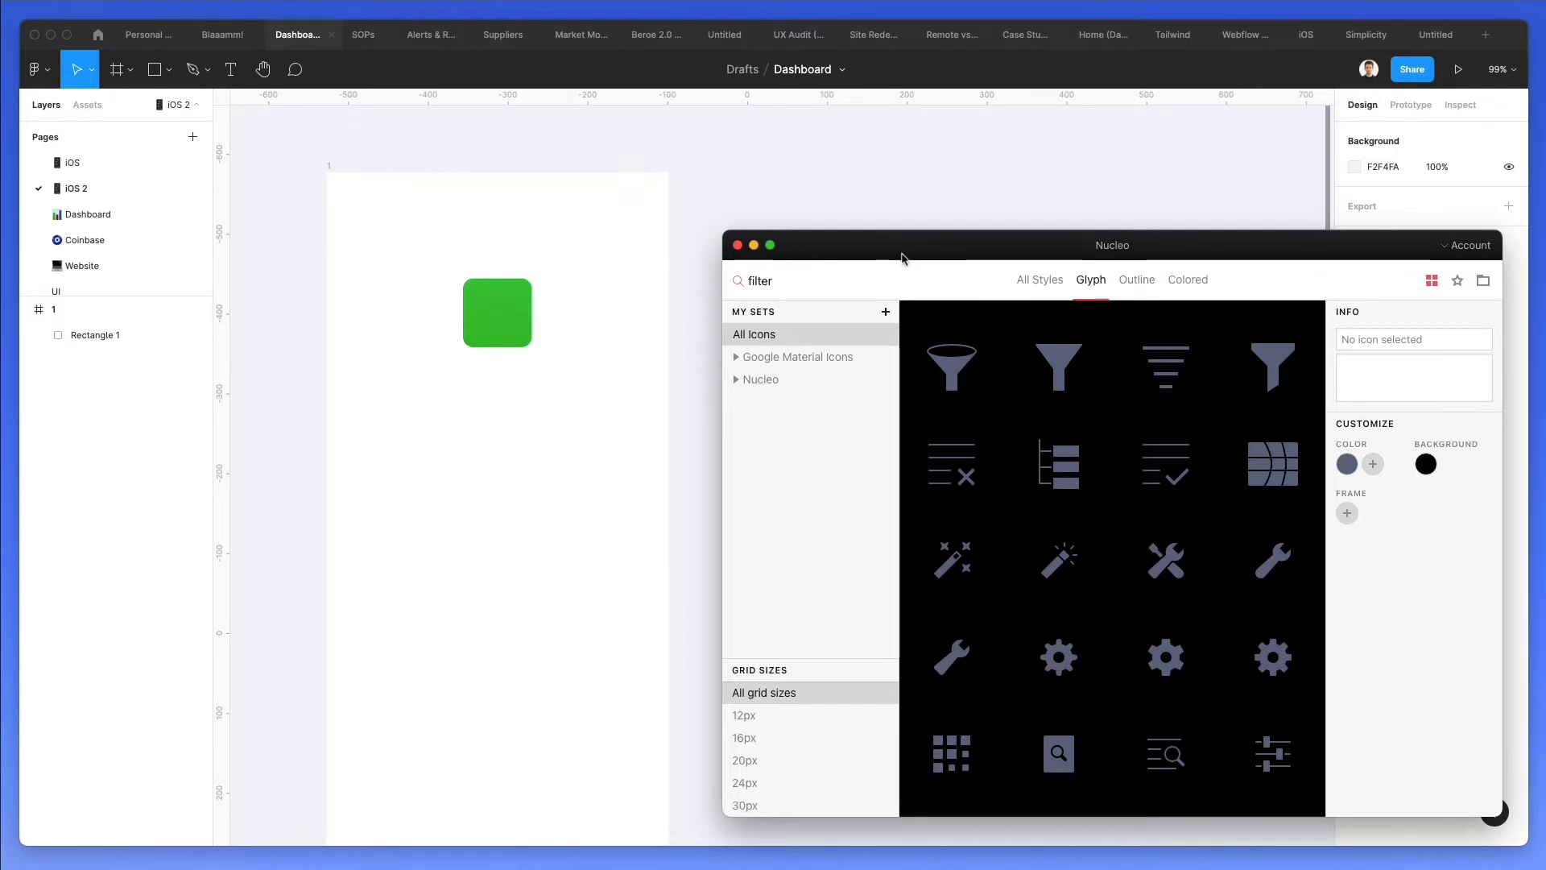
pyautogui.click(774, 279)
pyautogui.doubleClick(774, 279)
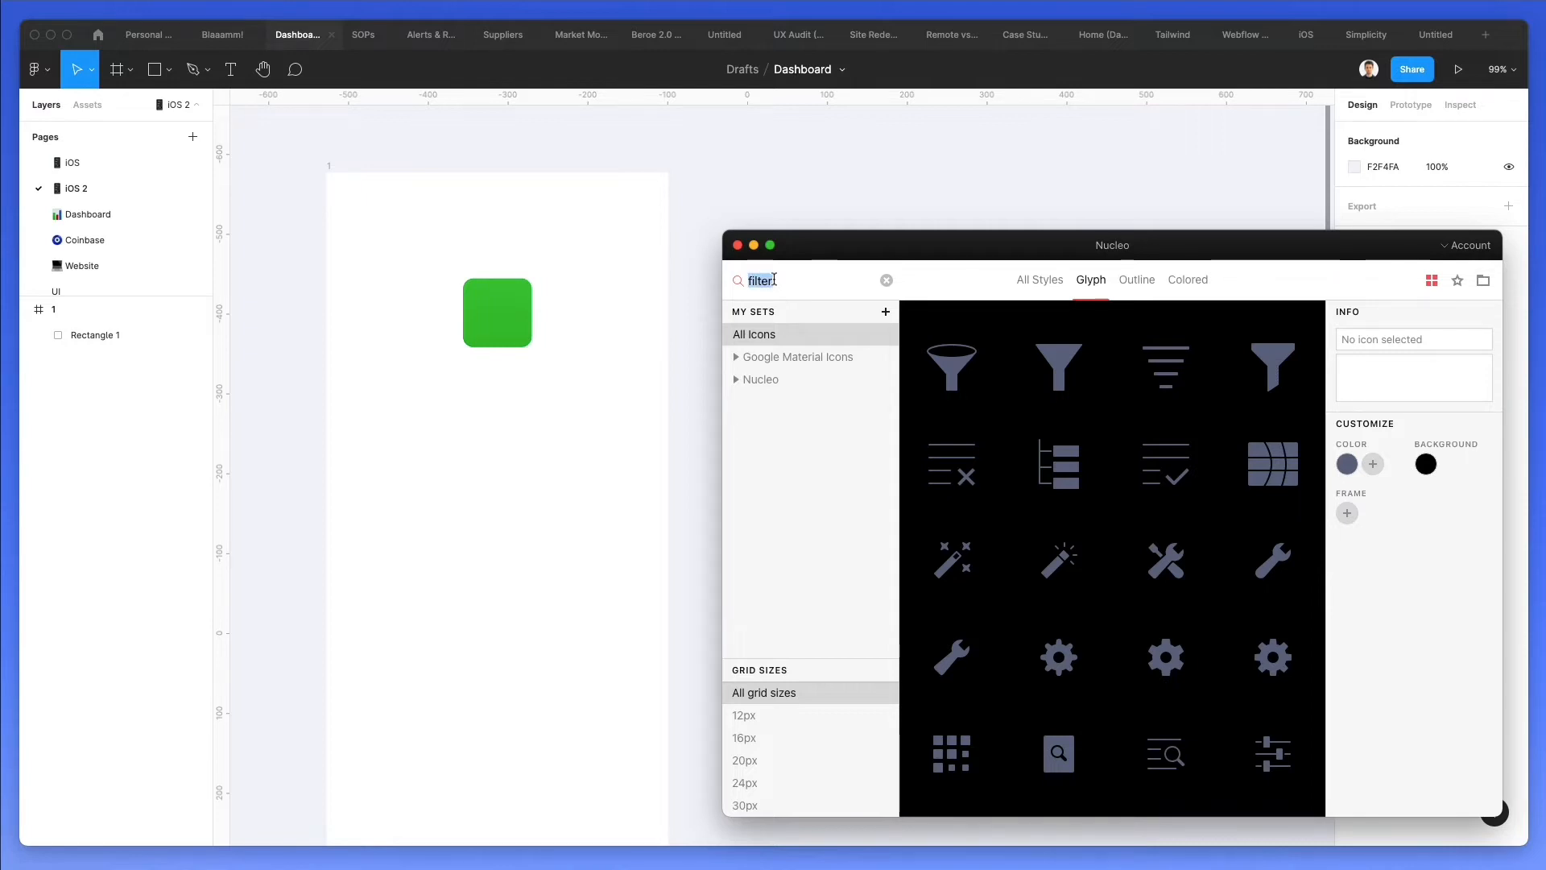
pyautogui.write('book')
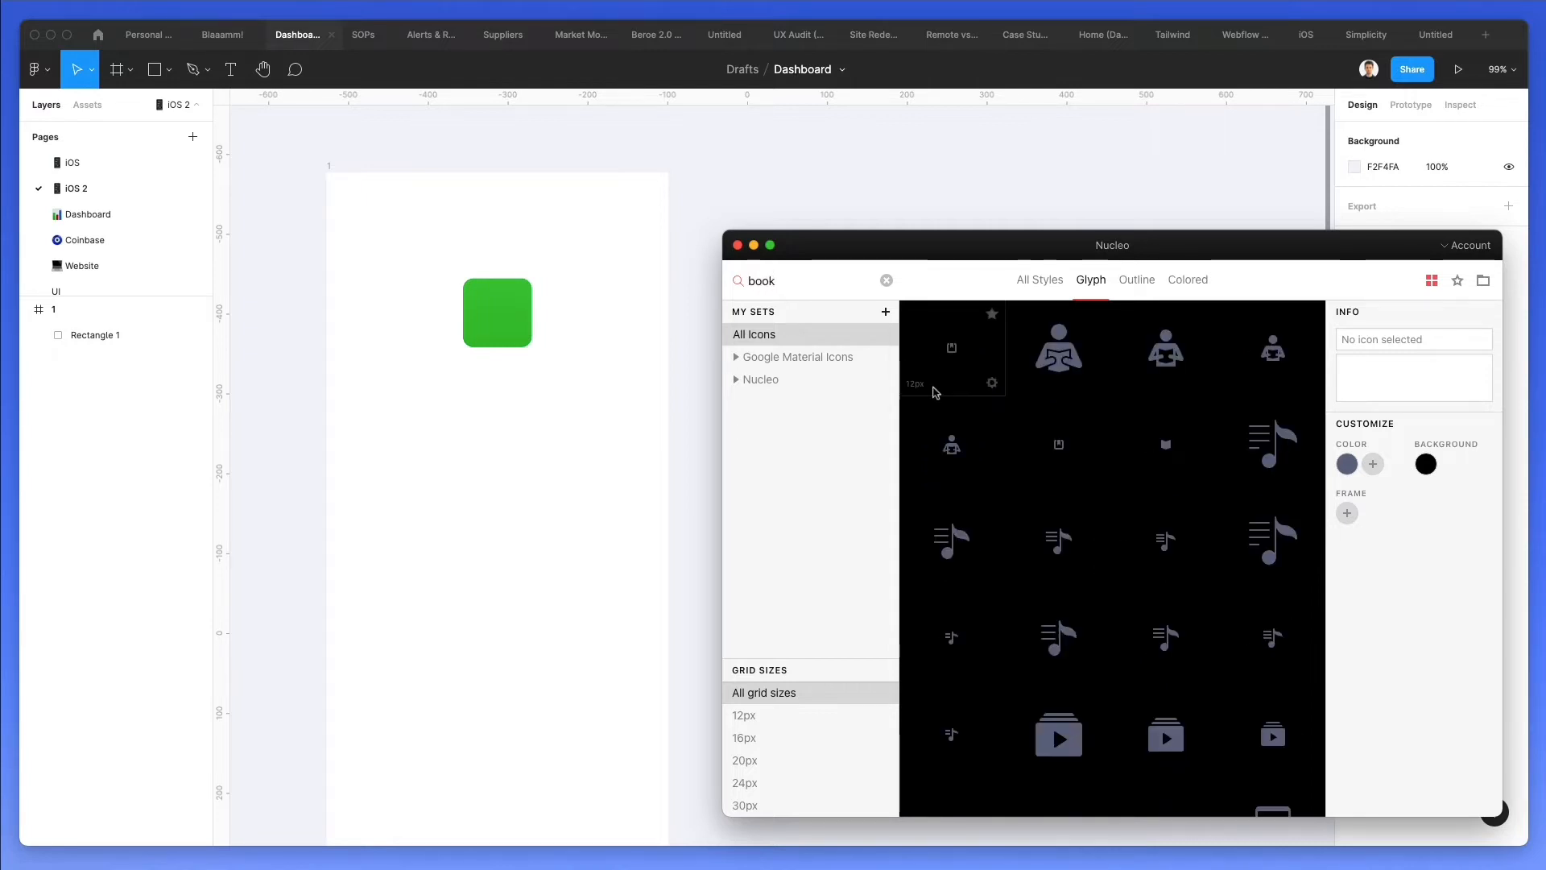
# Find the 16 px open-book glyph among the icons and place it in frame 1 just below the green square
pyautogui.scroll(-5, 1039, 389)
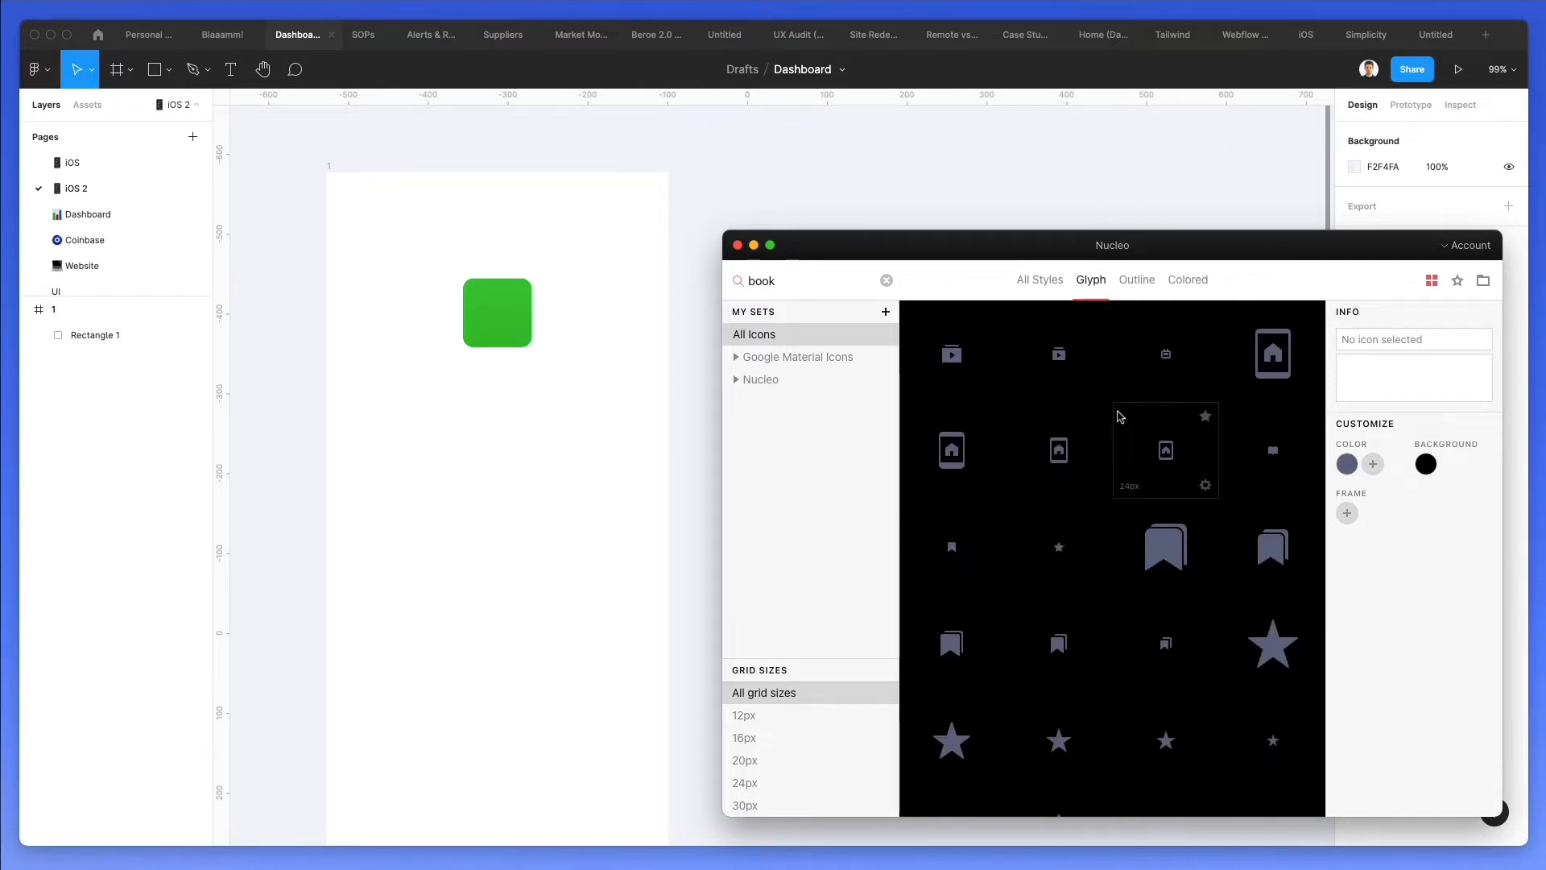
pyautogui.scroll(-3, 1115, 414)
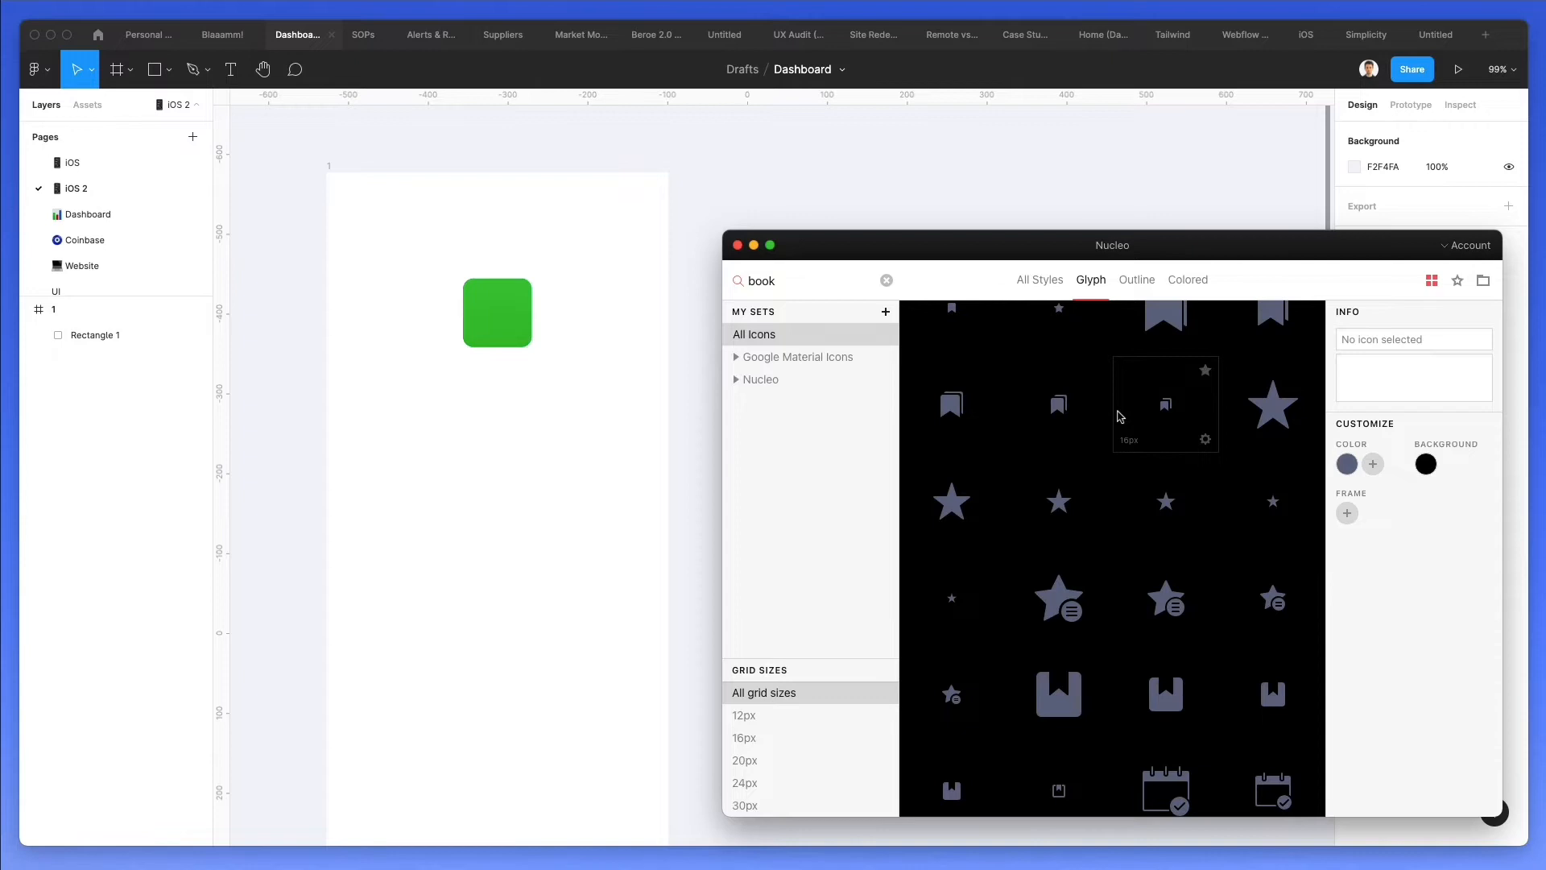
pyautogui.scroll(-4, 1118, 416)
pyautogui.scroll(-4, 1118, 416)
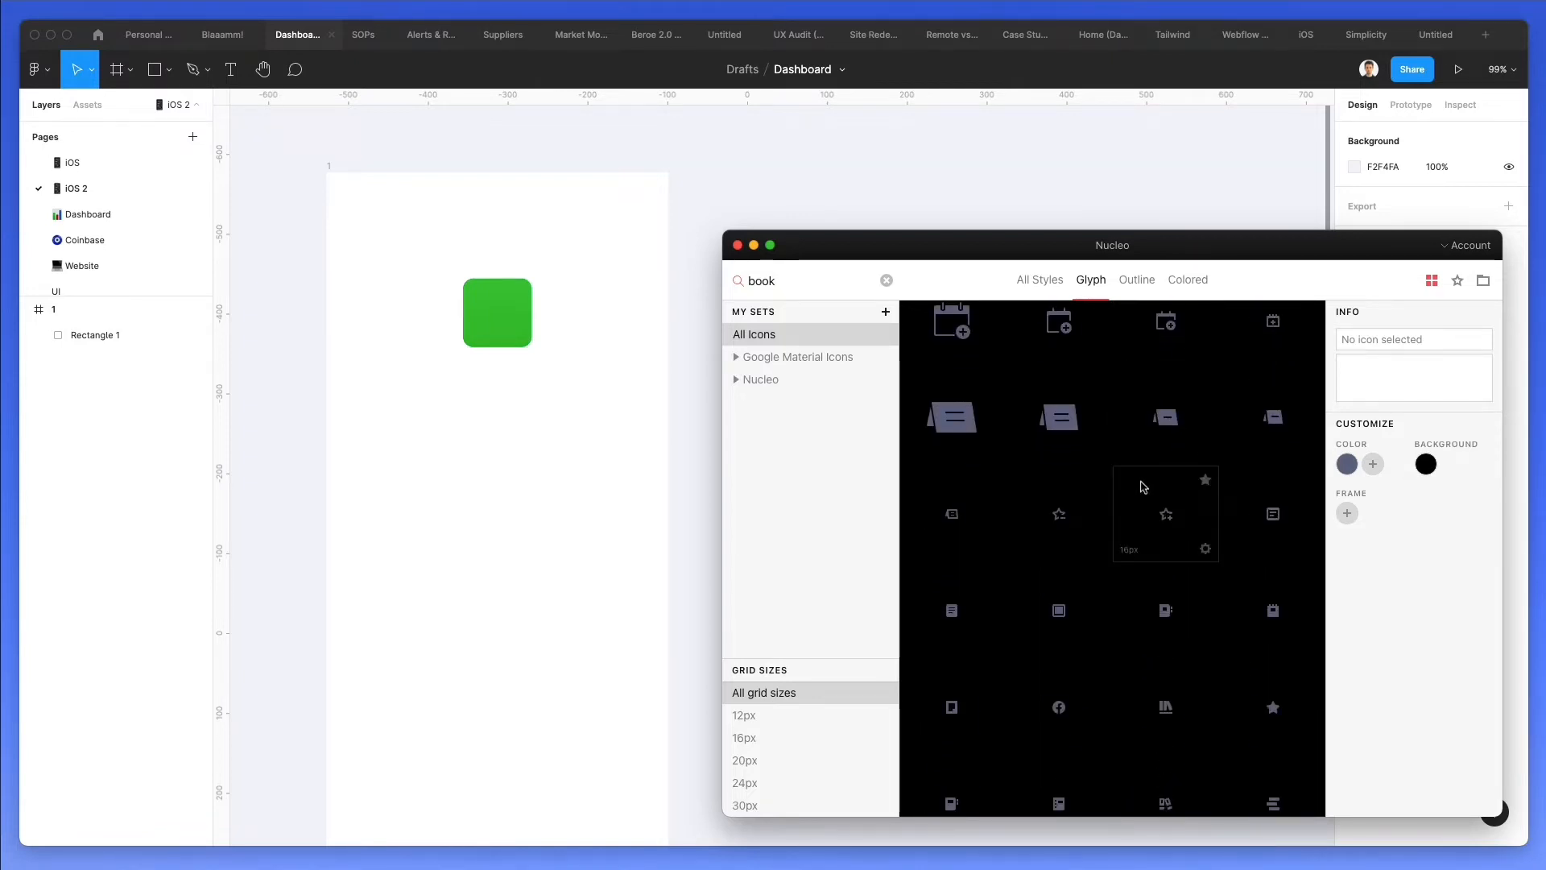
pyautogui.scroll(-1, 1144, 486)
pyautogui.scroll(-3, 1143, 483)
pyautogui.scroll(-1, 1143, 482)
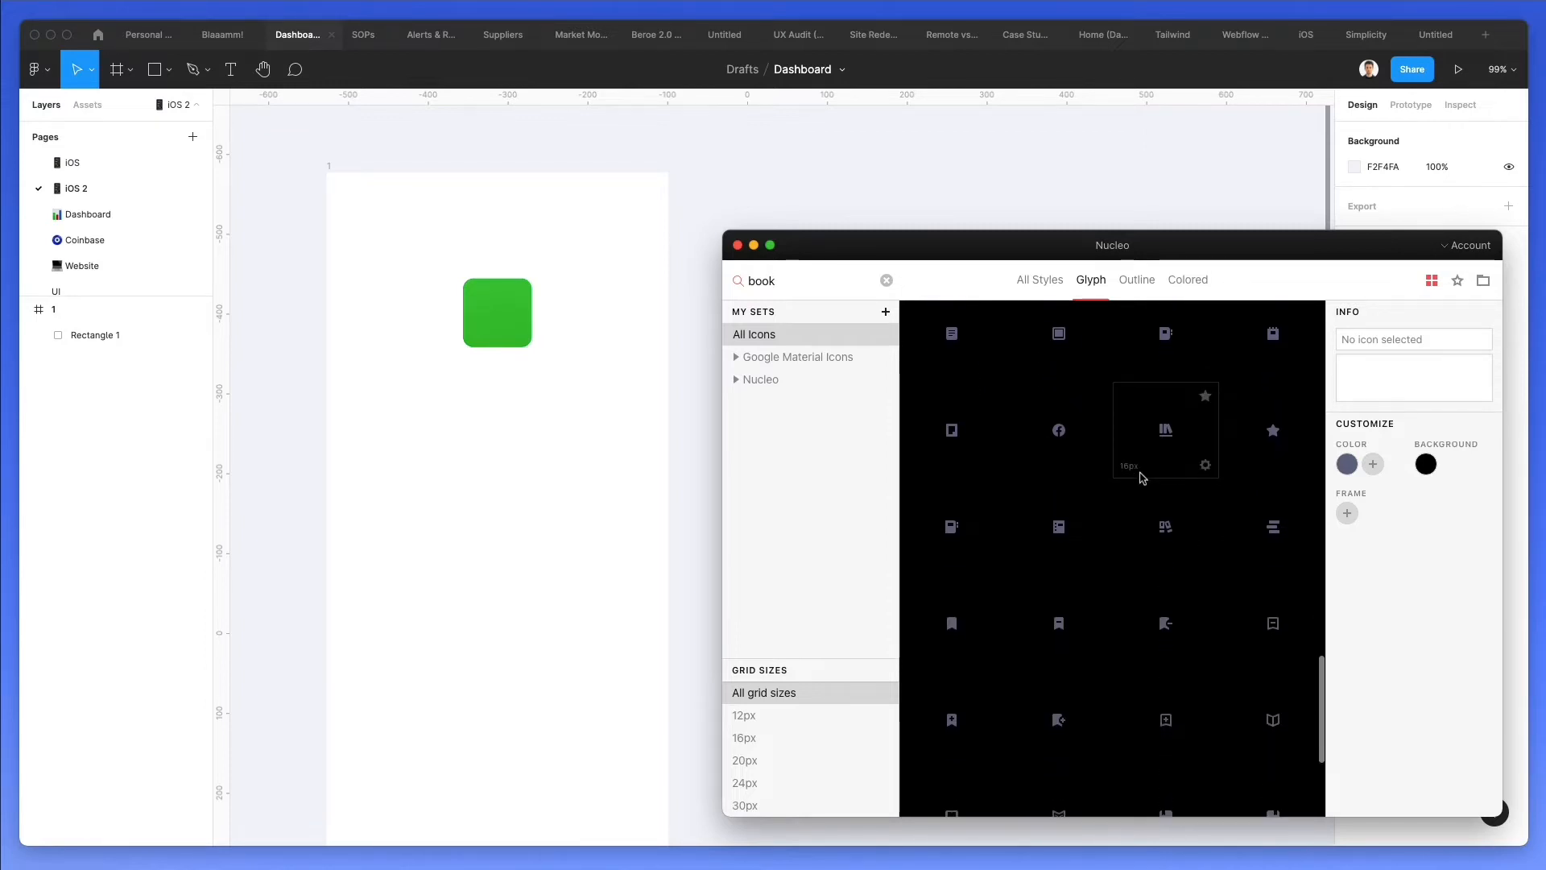
pyautogui.scroll(-2, 1148, 470)
pyautogui.scroll(-10, 1147, 470)
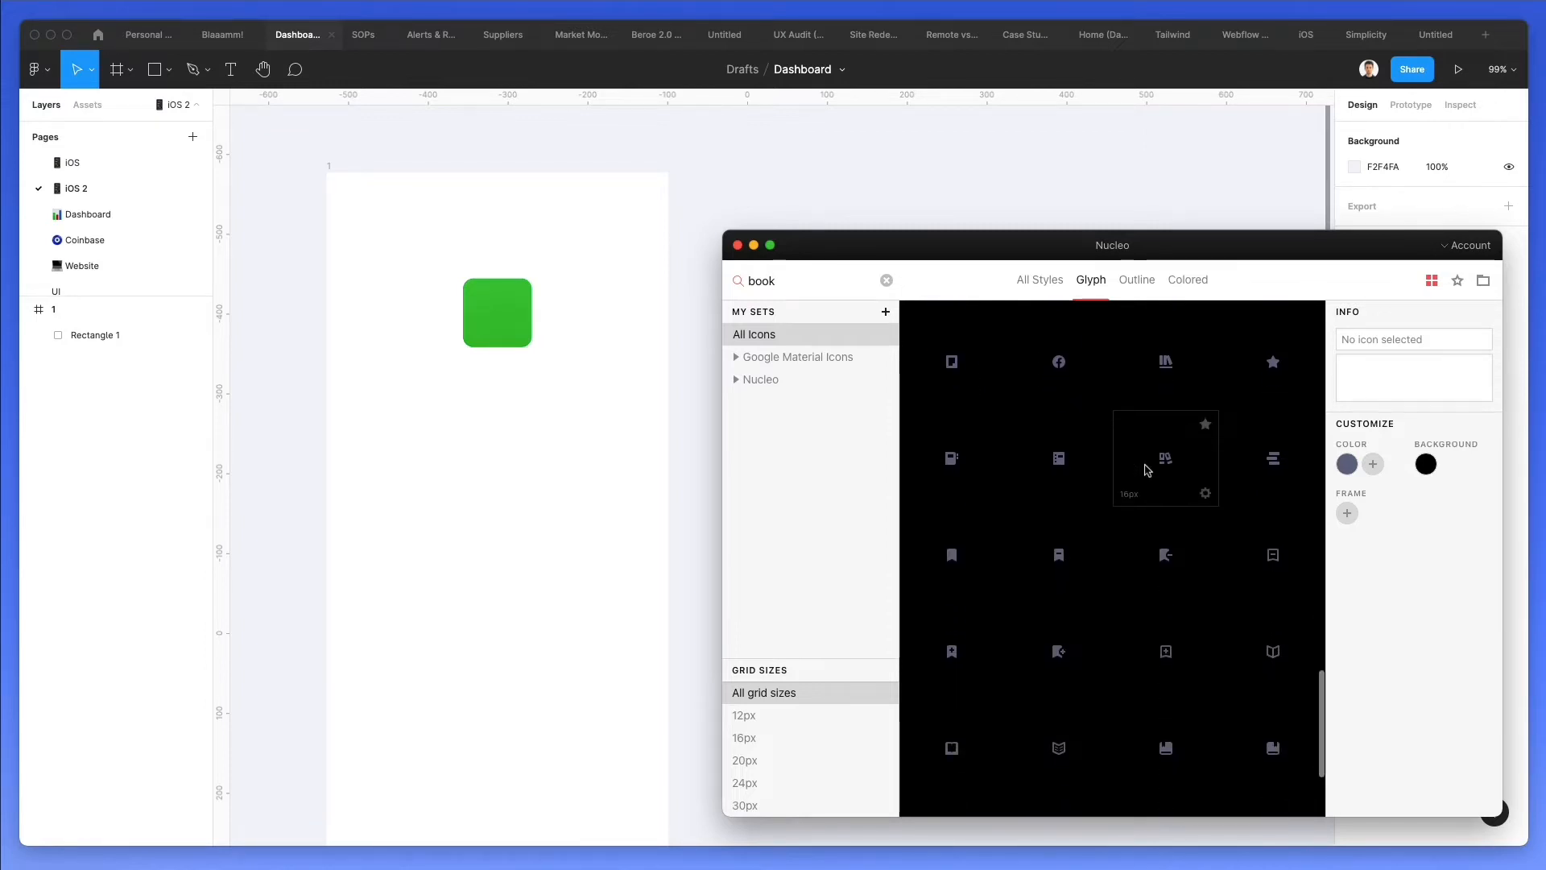
pyautogui.scroll(-1, 1147, 470)
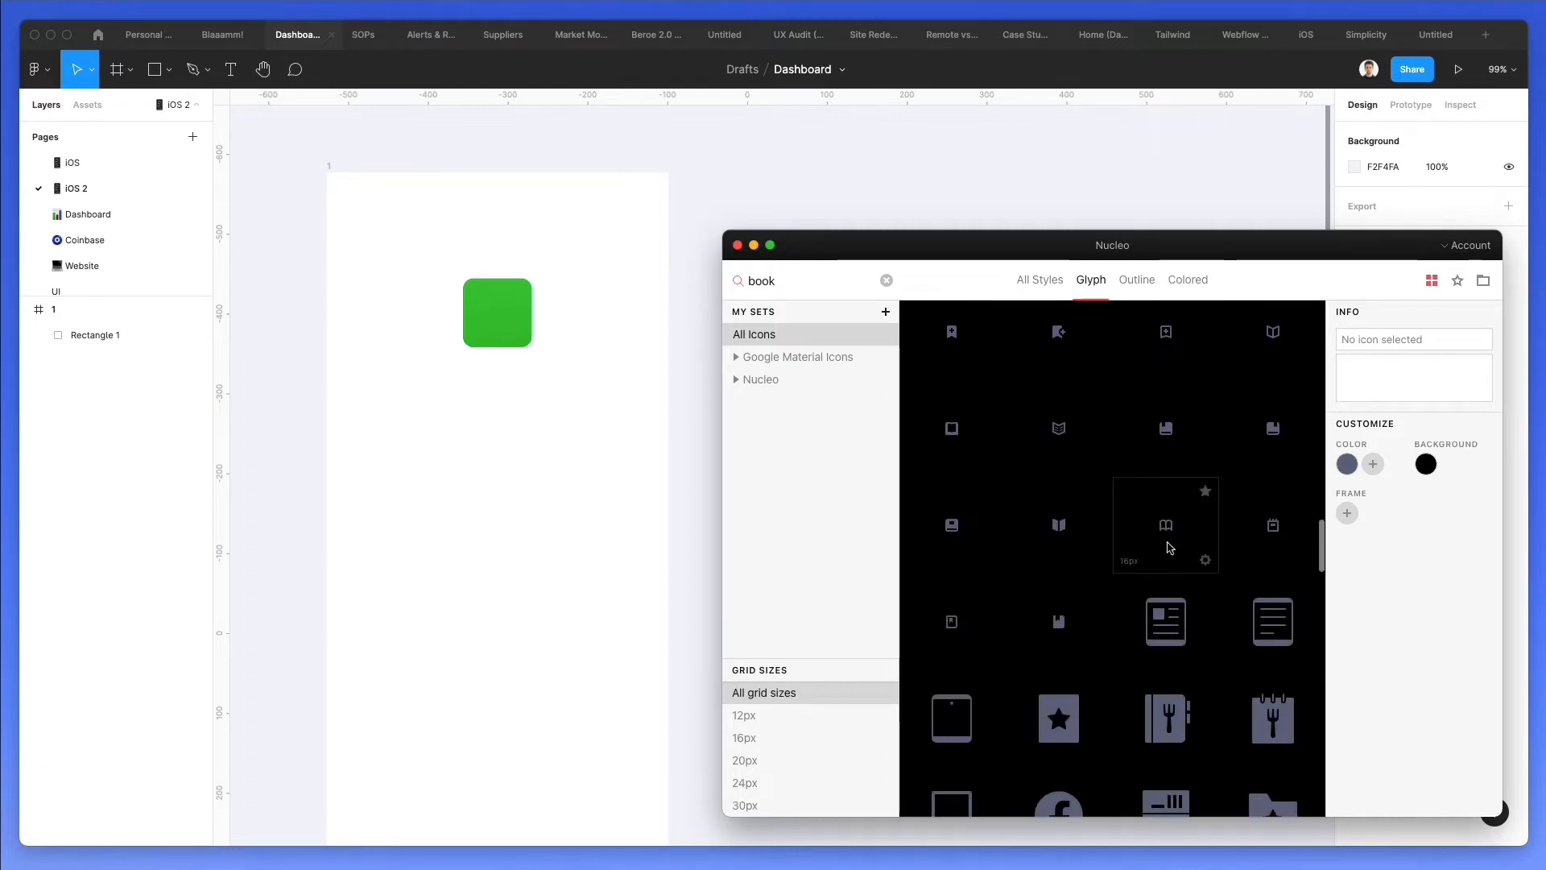
pyautogui.moveTo(1163, 525); pyautogui.dragTo(484, 373)
# Ungroup the imported book icon's outer frame so that only its inner group remains
pyautogui.scroll(3, 495, 375)
pyautogui.scroll(5, 496, 375)
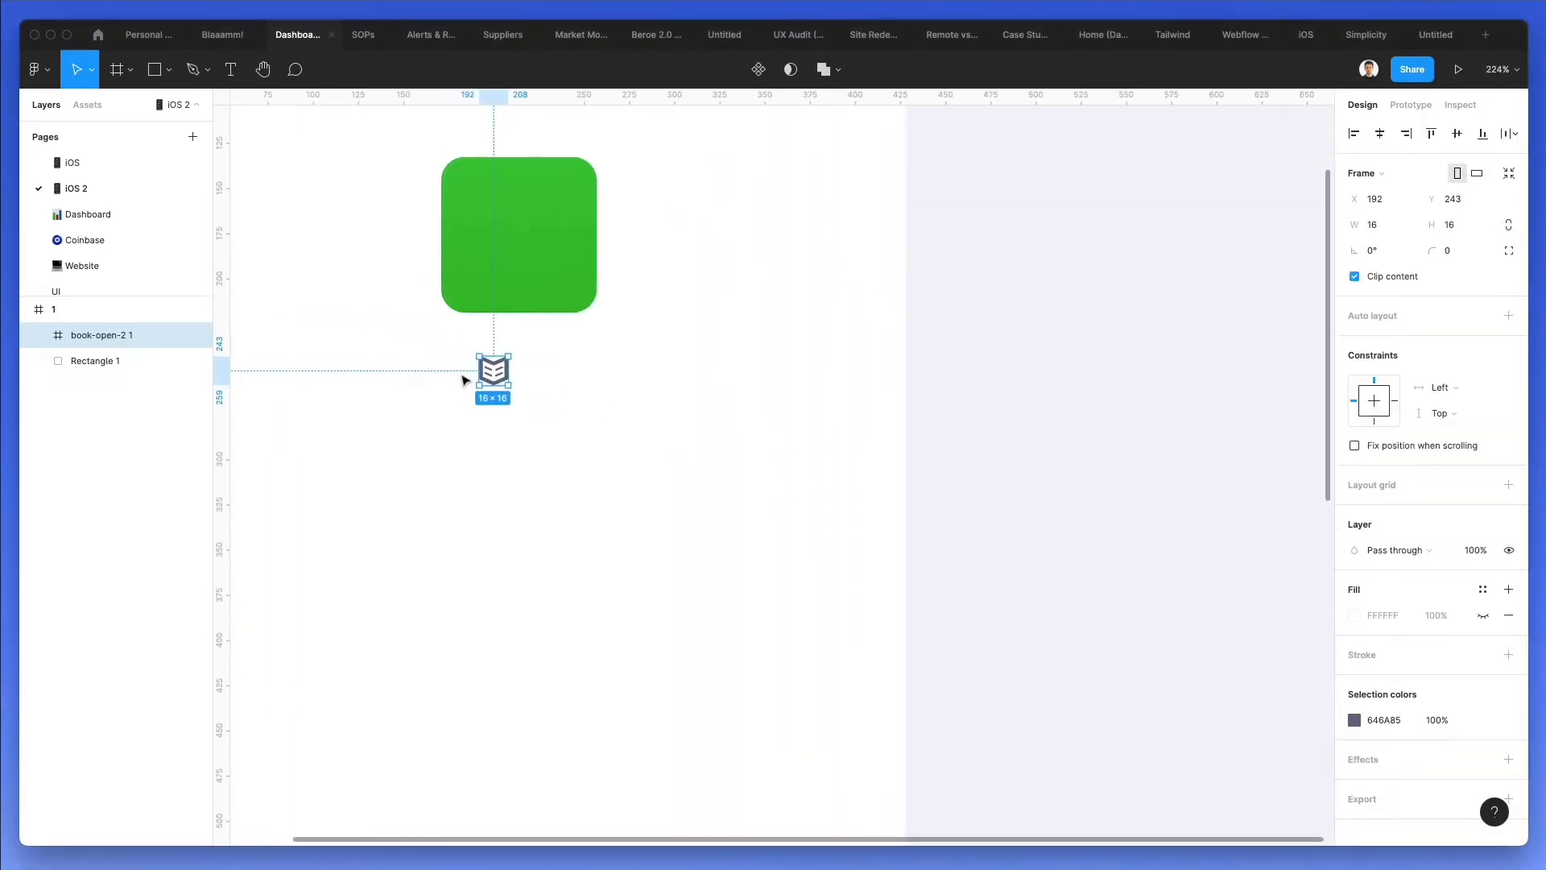
pyautogui.hscroll(-2, 465, 379)
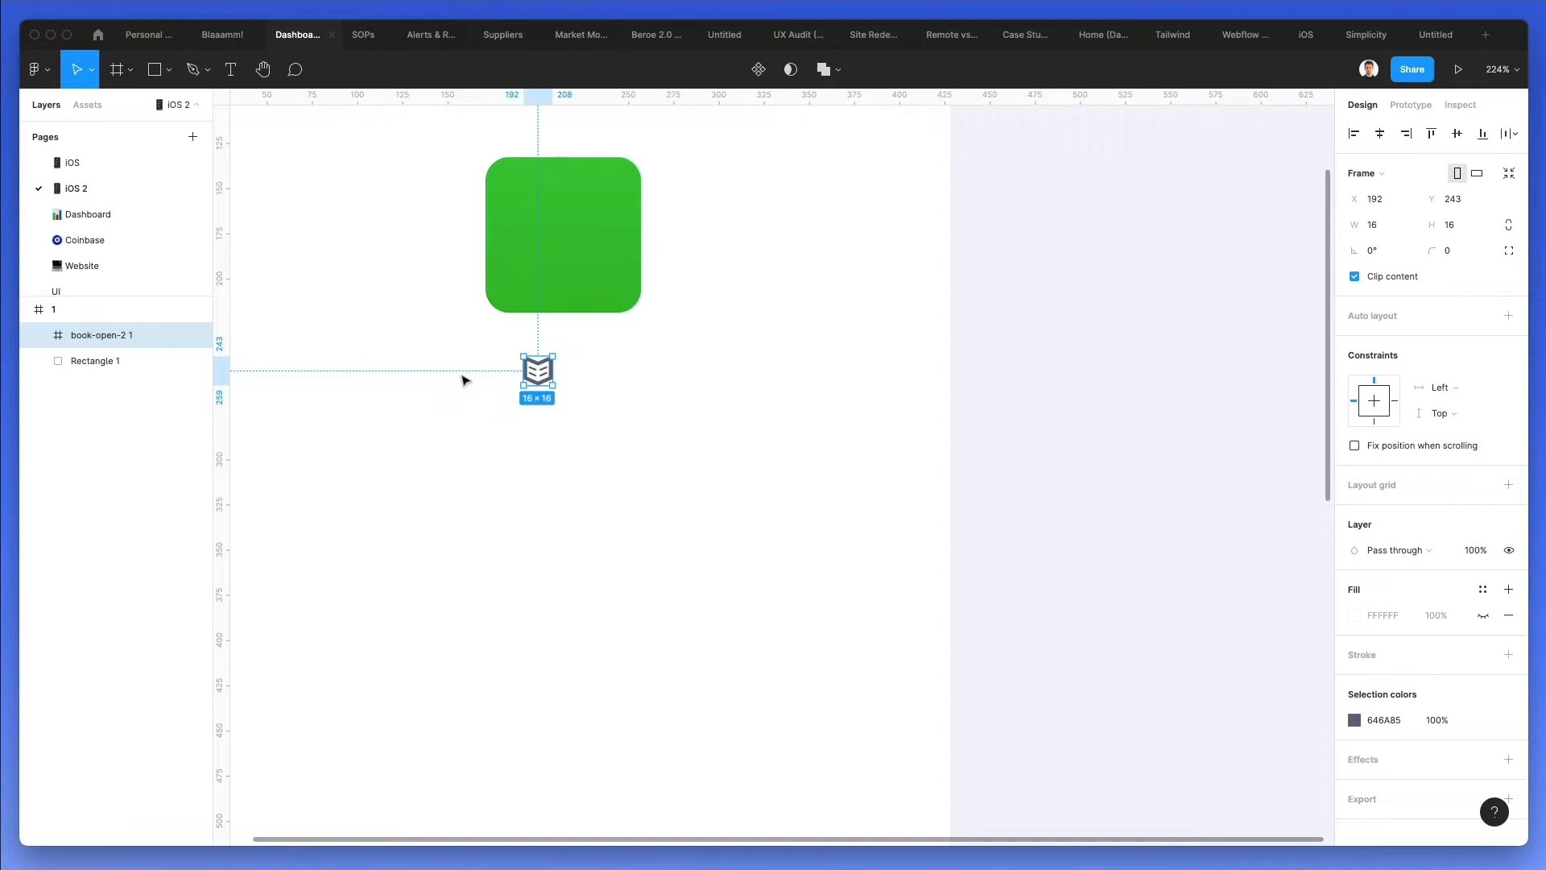
pyautogui.rightClick(110, 338)
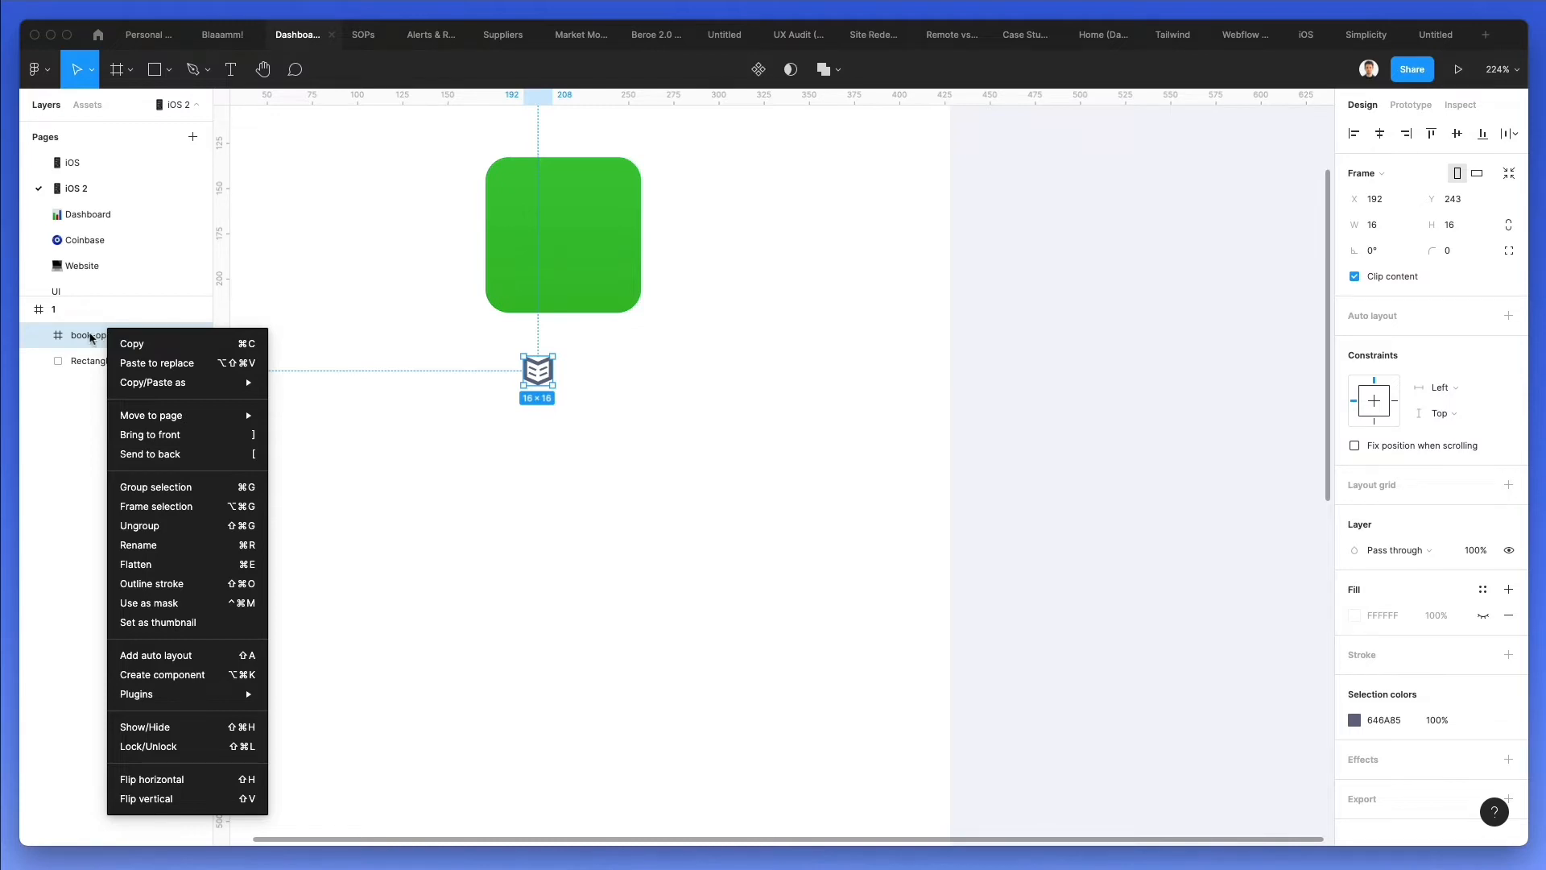
pyautogui.press('Escape')
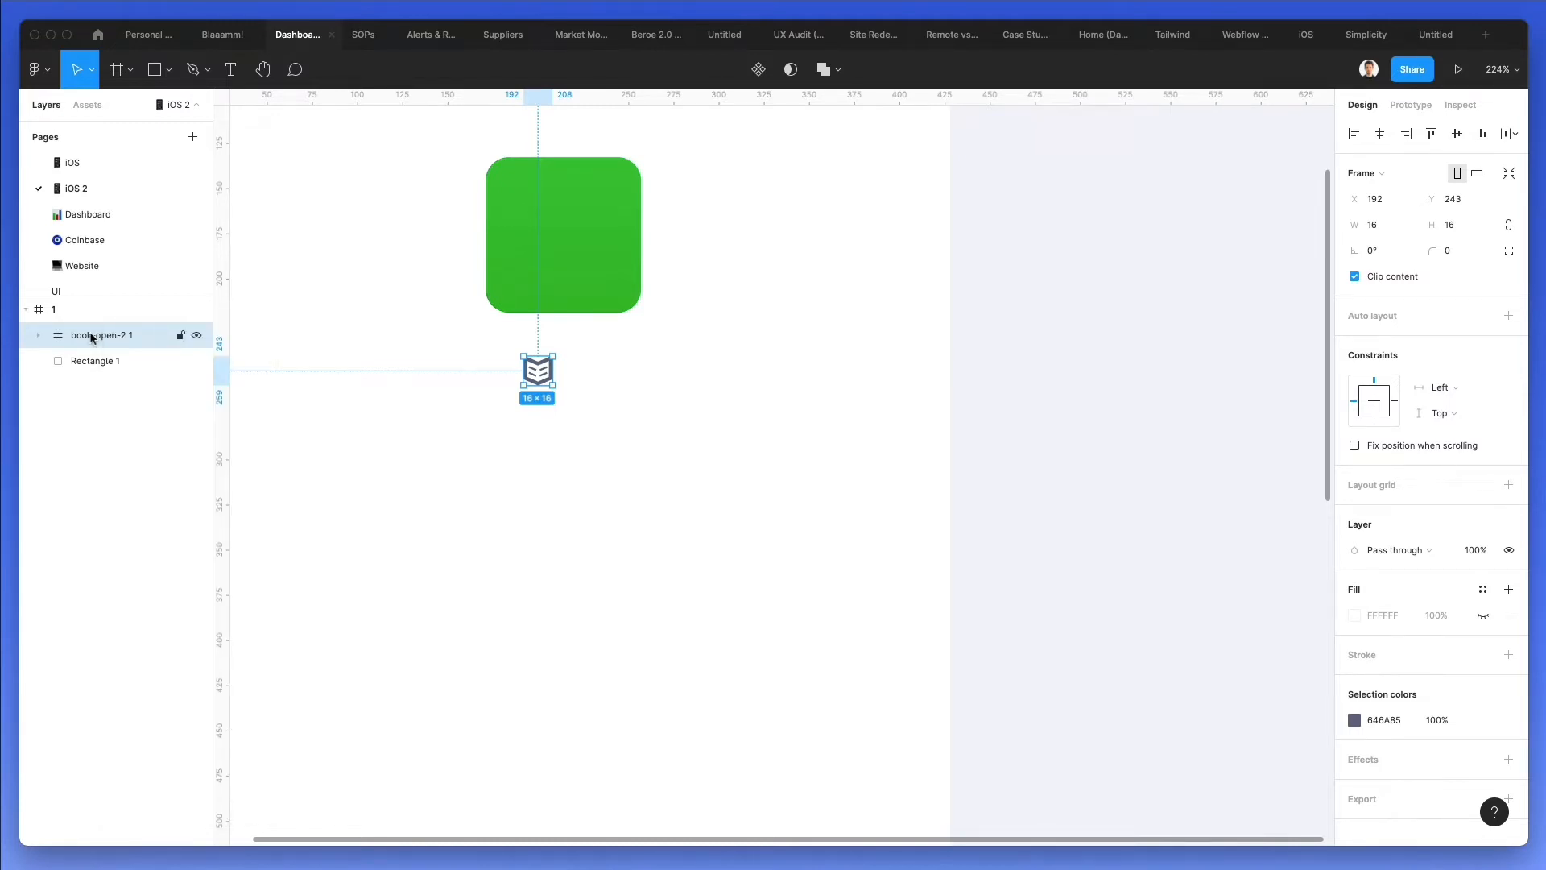
pyautogui.press('shift+super+g')
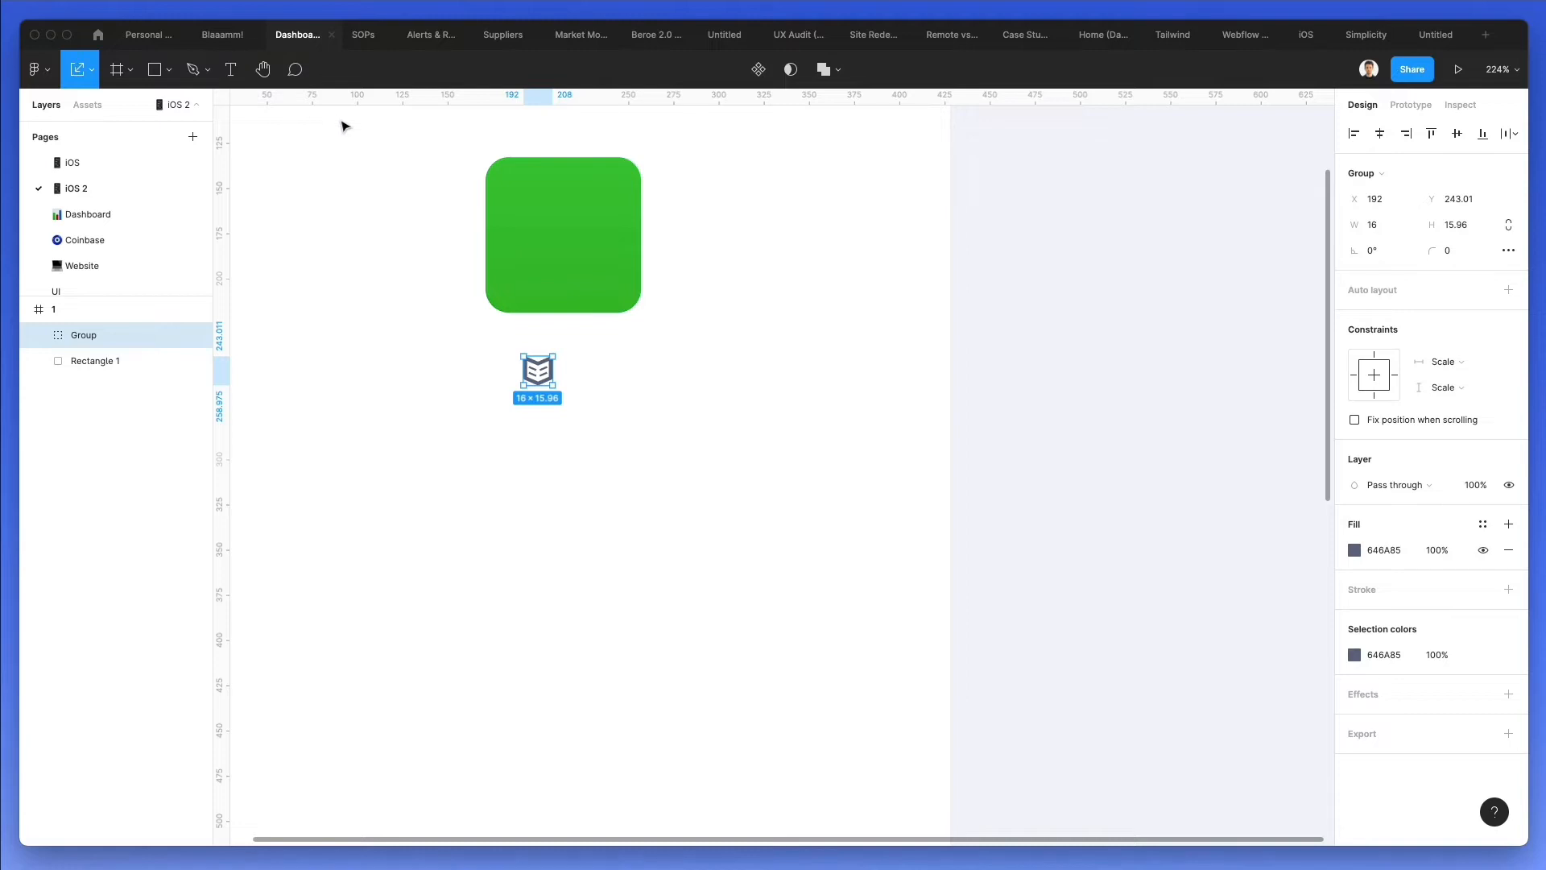
# Move the book icon to the centre of the green square and scale it up to about 31 px wide
pyautogui.click(92, 70)
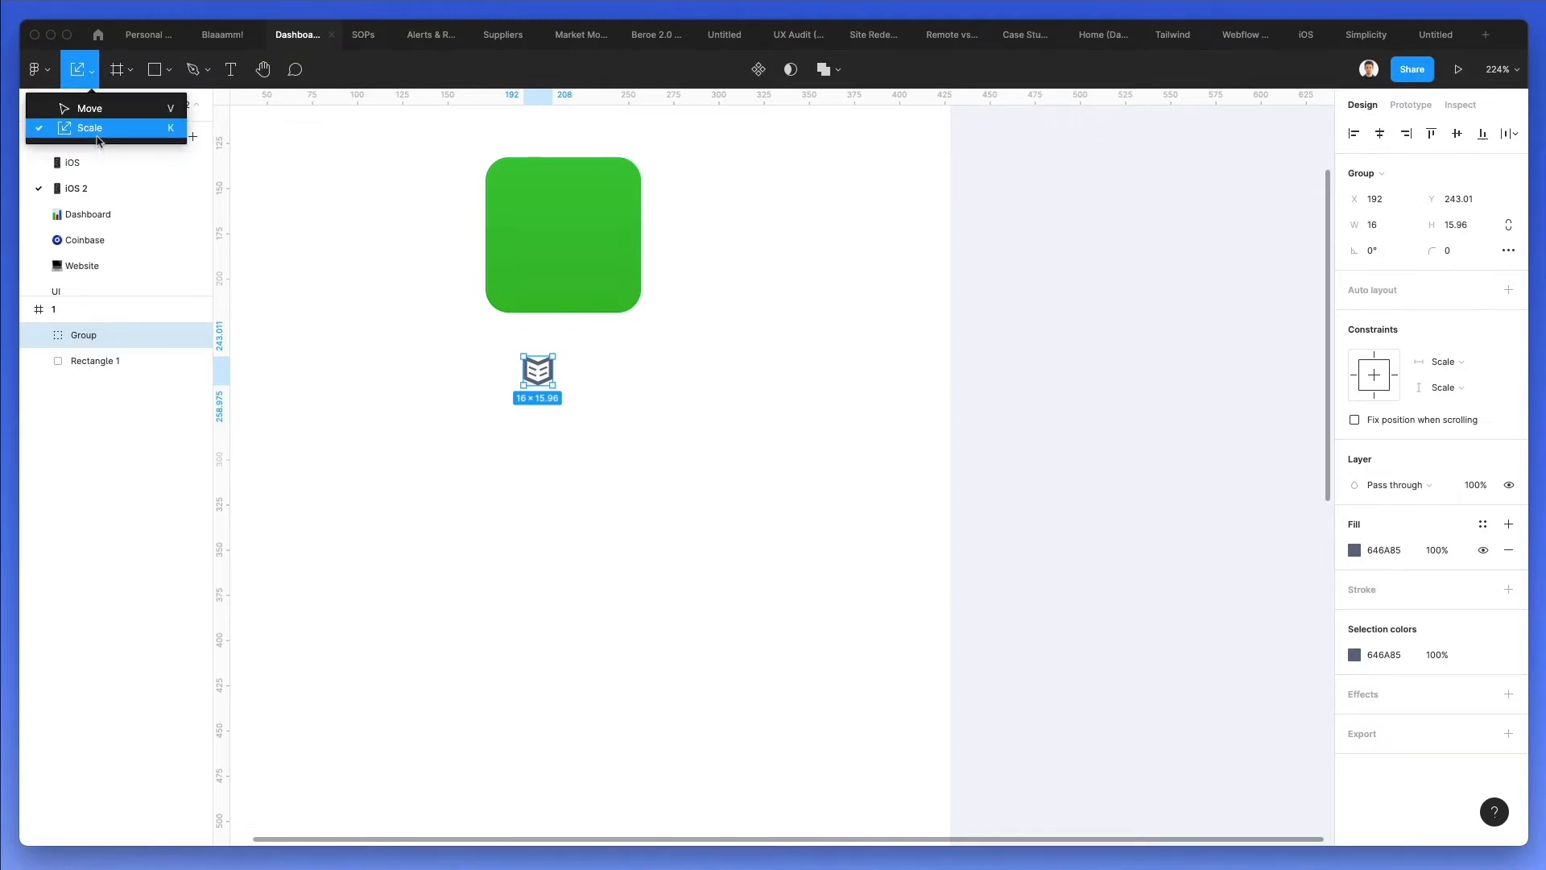
pyautogui.click(98, 137)
pyautogui.moveTo(559, 359); pyautogui.dragTo(566, 252)
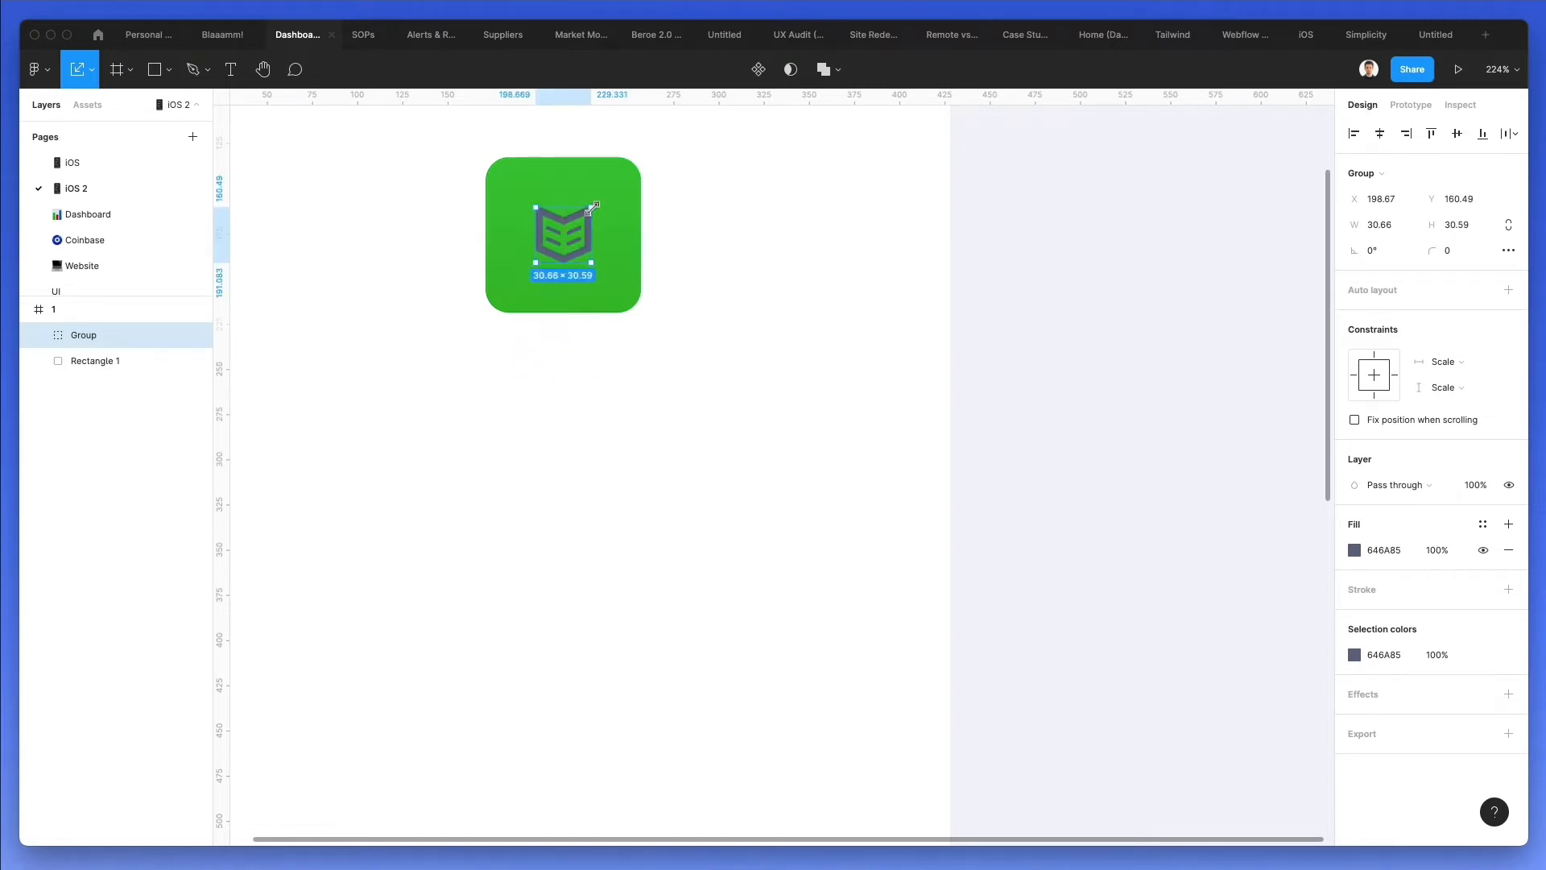
# Set the book icon's fill to white FFFFFF by sampling the frame's blank background
pyautogui.press('i')
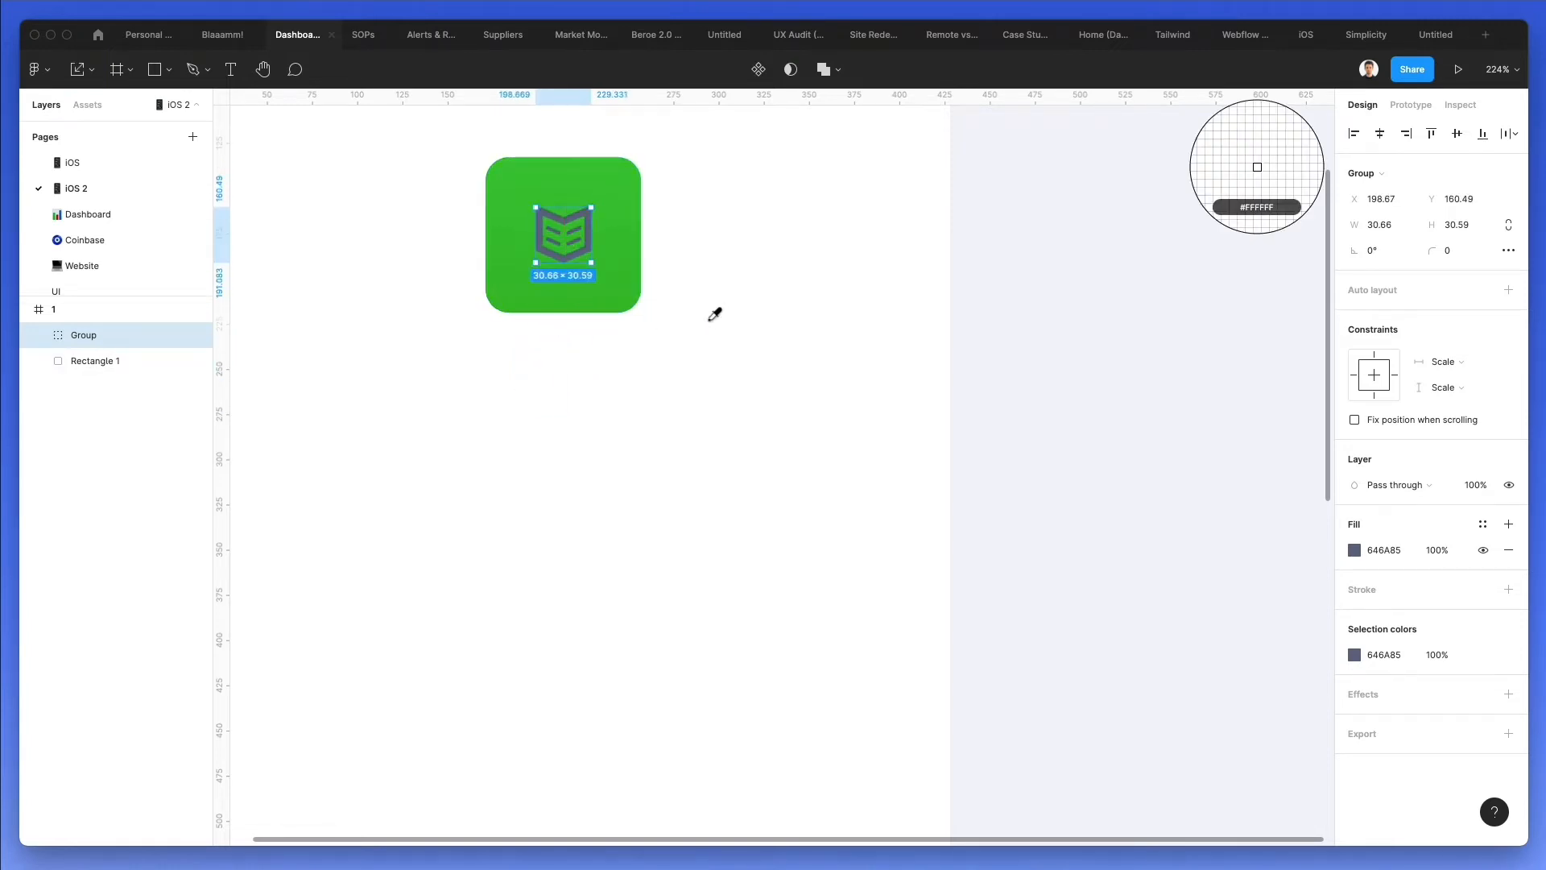
pyautogui.click(715, 314)
pyautogui.click(1354, 550)
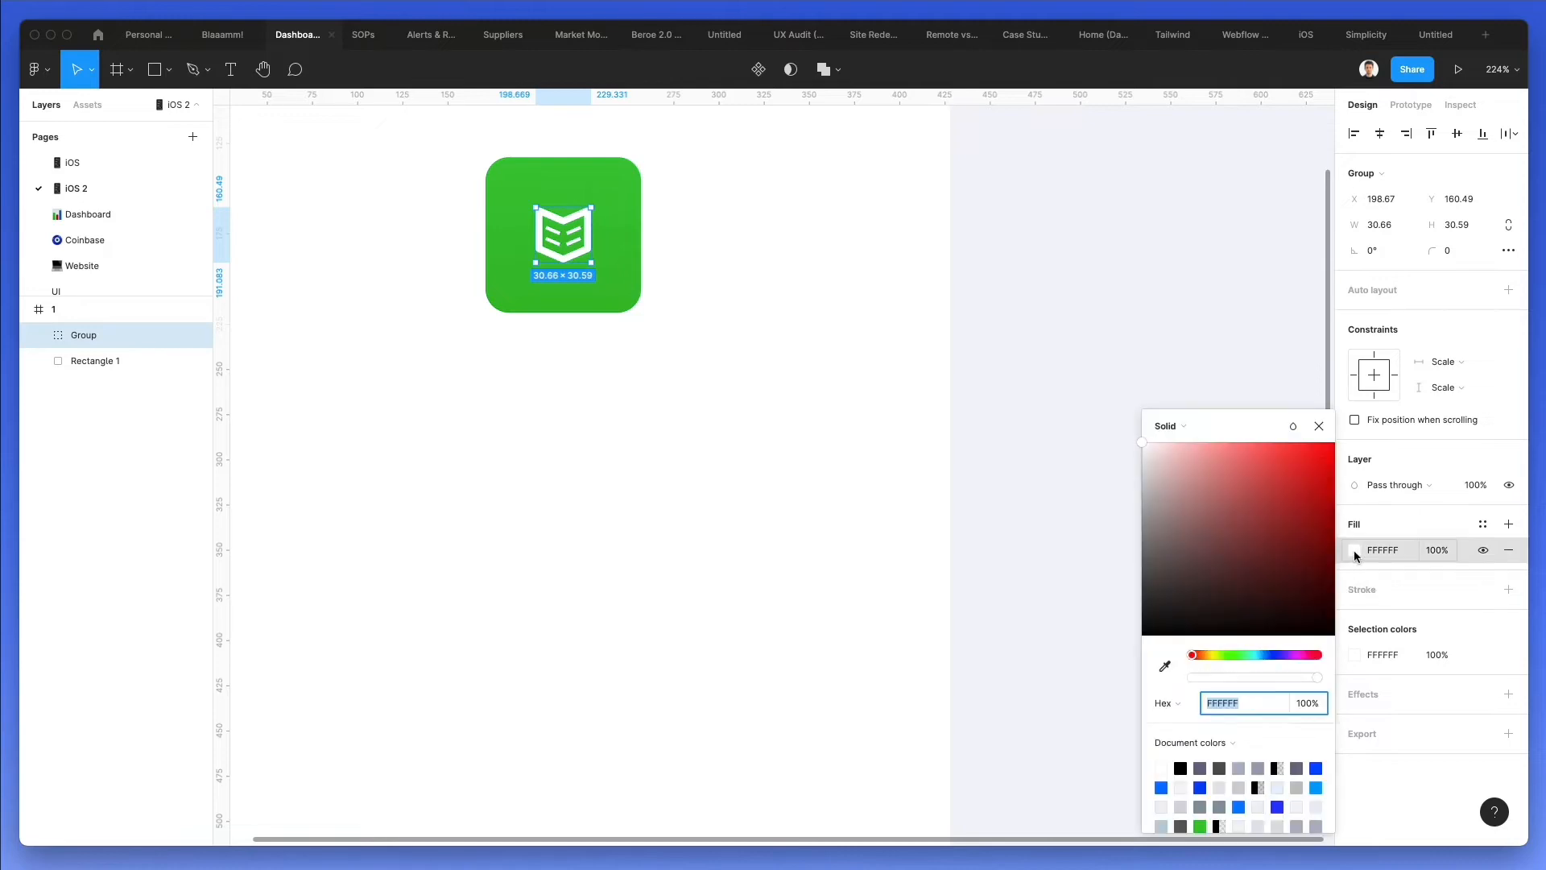
pyautogui.click(1164, 667)
pyautogui.press('Escape')
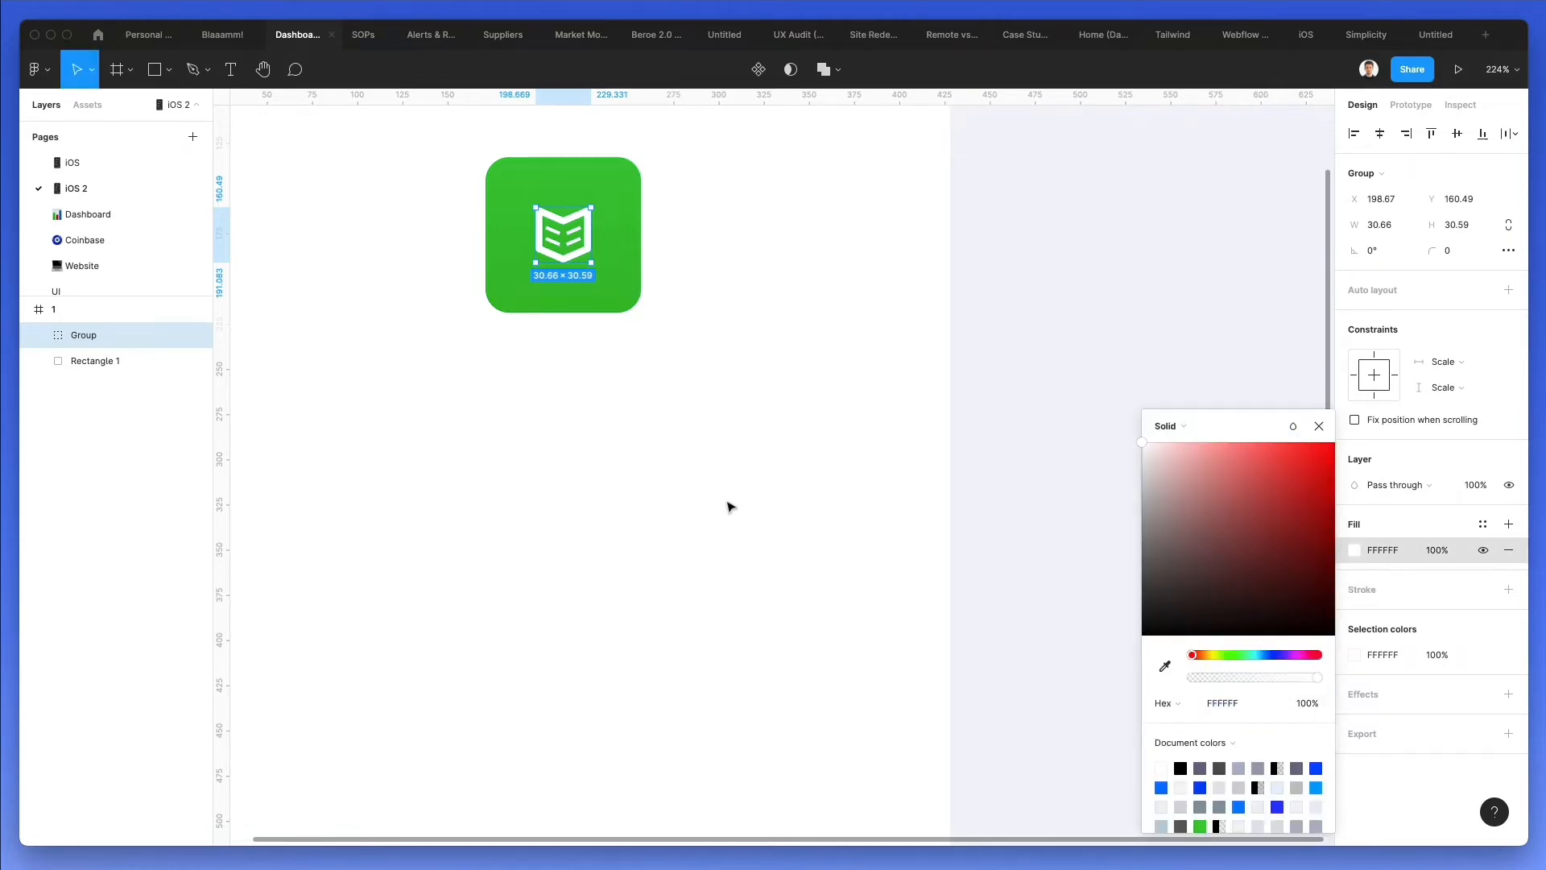
pyautogui.hscroll(-1, 851, 484)
pyautogui.click(852, 485)
pyautogui.scroll(2, 852, 484)
pyautogui.keyDown('ctrl'); pyautogui.scroll(-3, 849, 480); pyautogui.keyUp('ctrl')
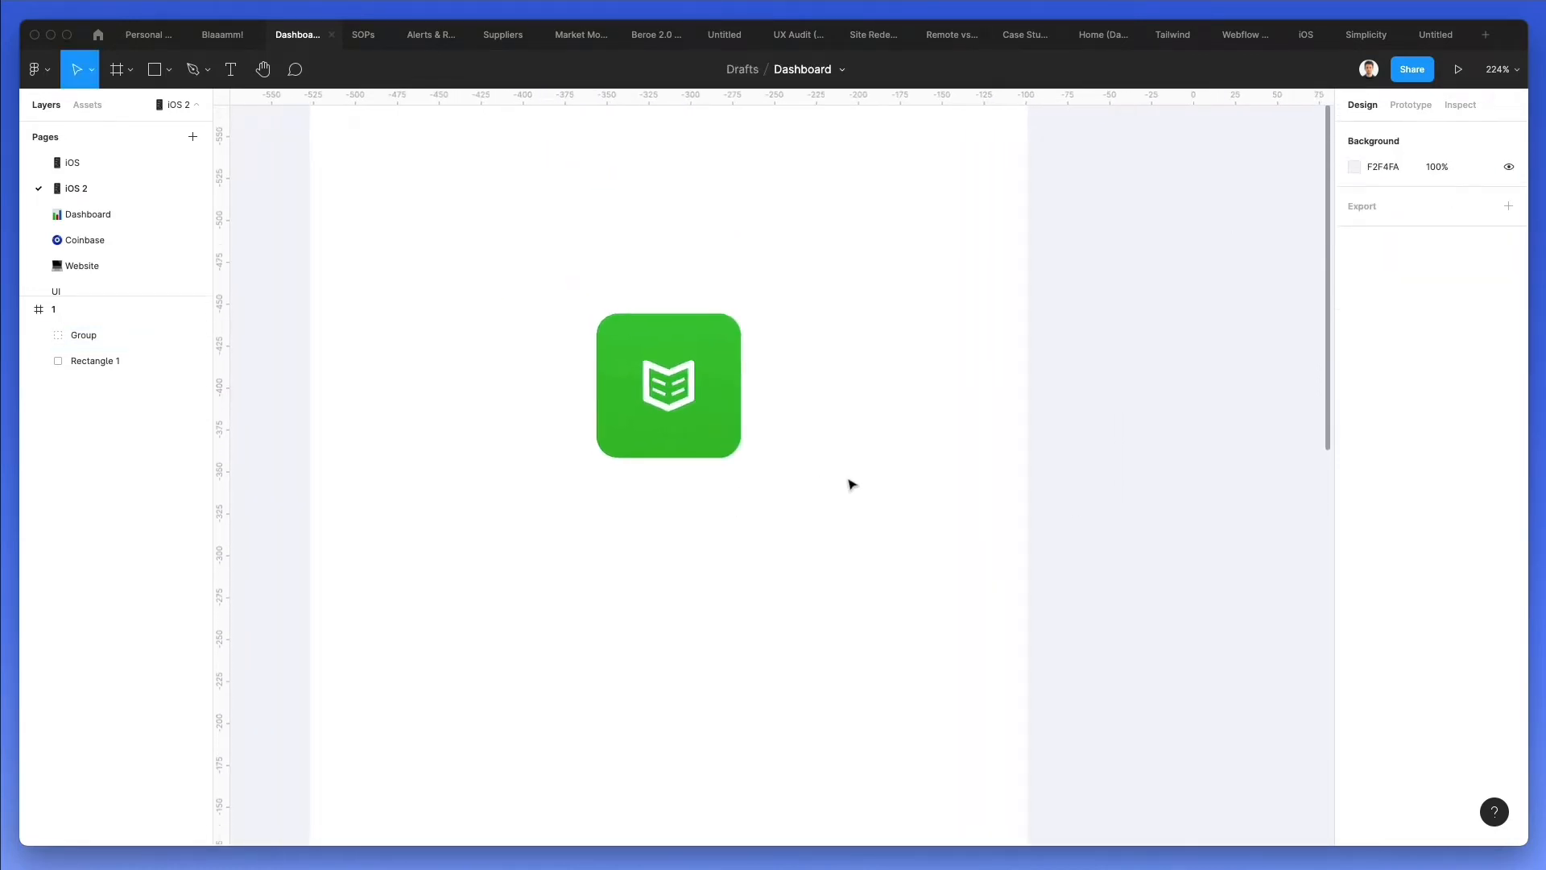
# Enlarge the book icon slightly about its centre within the green square
pyautogui.click(719, 412)
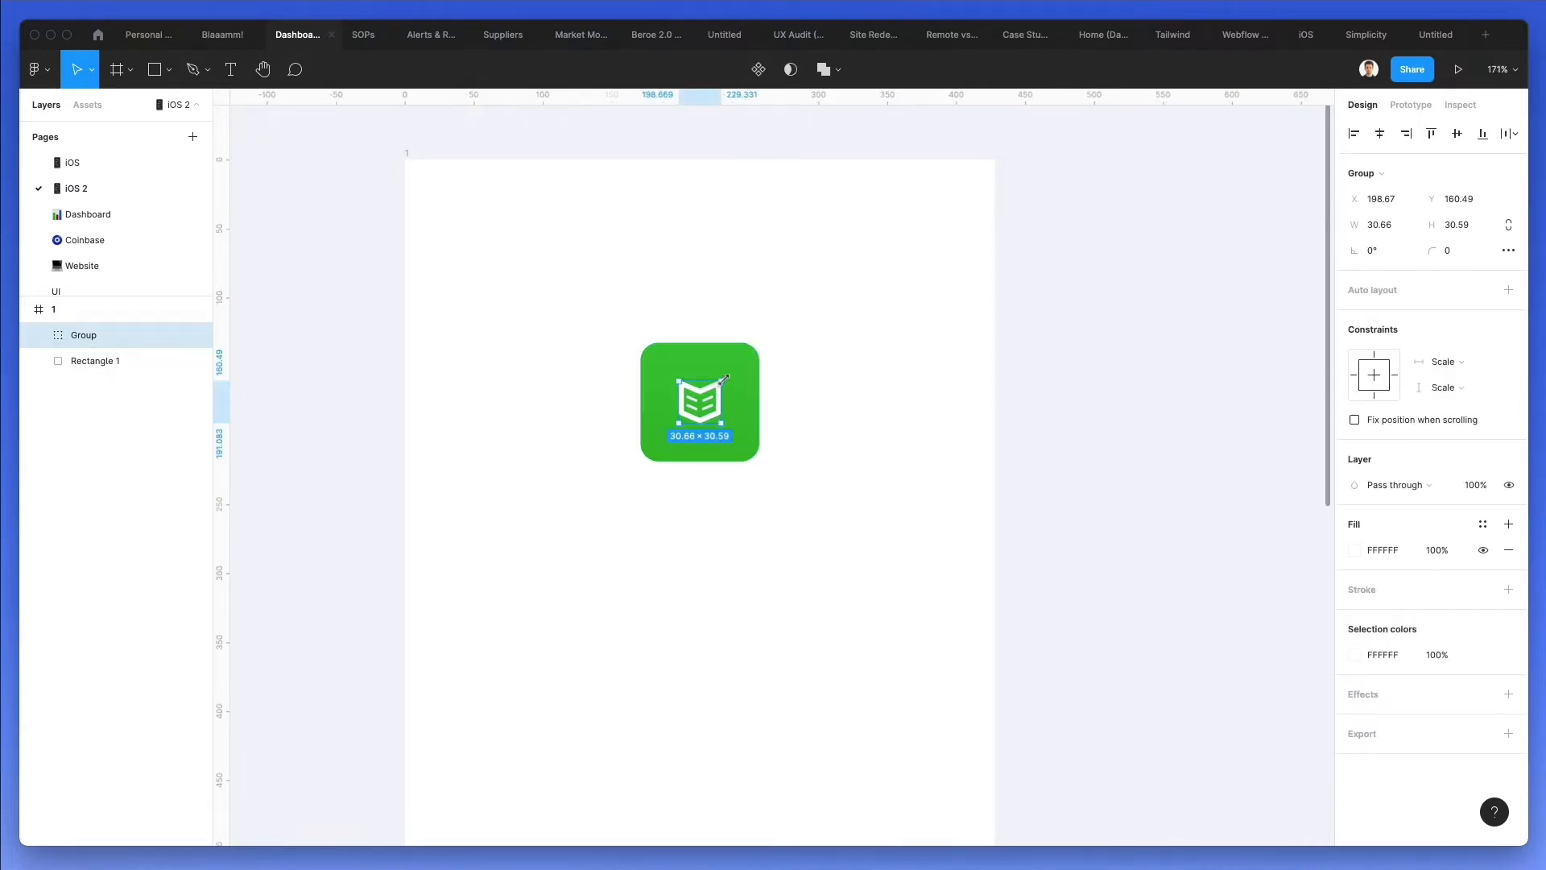
pyautogui.moveTo(724, 379); pyautogui.dragTo(727, 375)
pyautogui.click(833, 399)
pyautogui.scroll(-2, 832, 414)
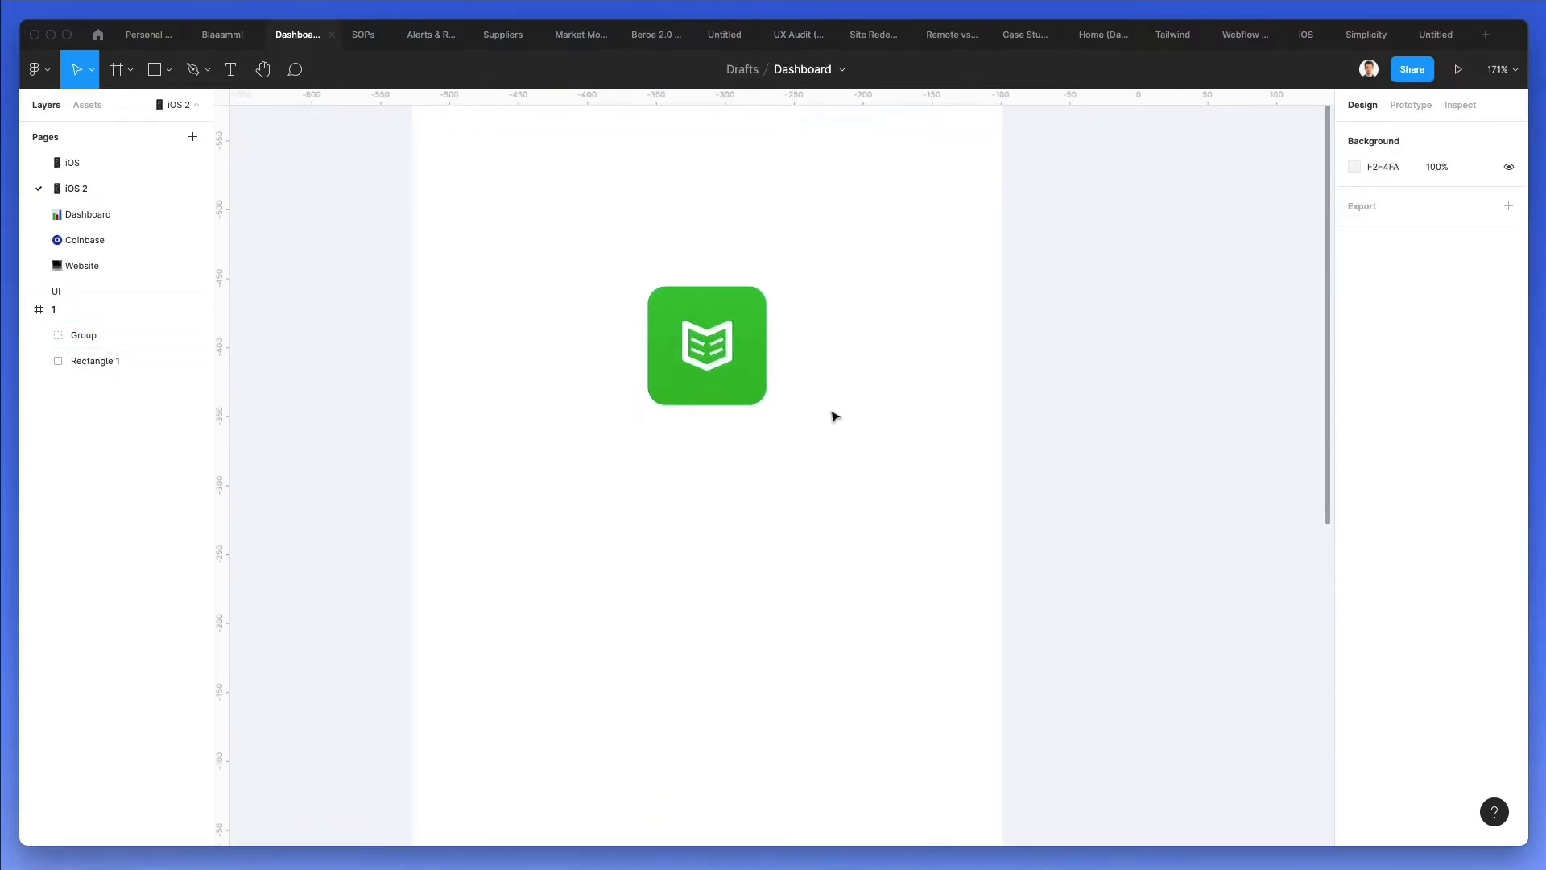
pyautogui.scroll(3, 757, 274)
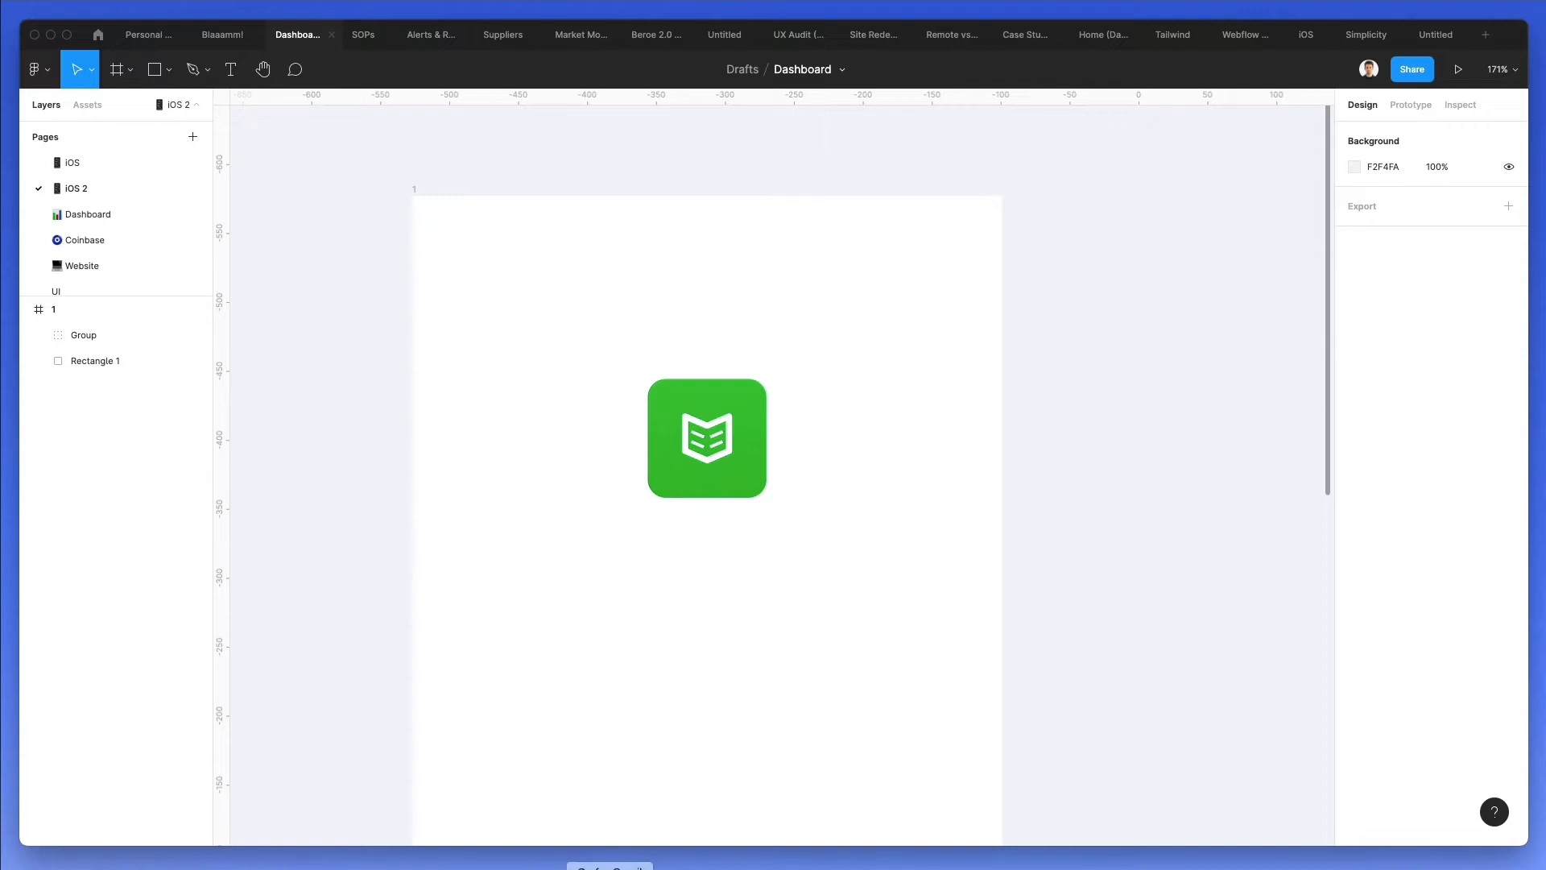
# Switch to Nucleo, search the glyph icons for "arrow", and place the 24 px down chevron in frame 1's upper left corner at X 24, Y 55
pyautogui.click(22, 867)
pyautogui.click(759, 283)
pyautogui.doubleClick(759, 283)
pyautogui.press('BackSpace')
pyautogui.write('arrow')
pyautogui.scroll(-20, 981, 370)
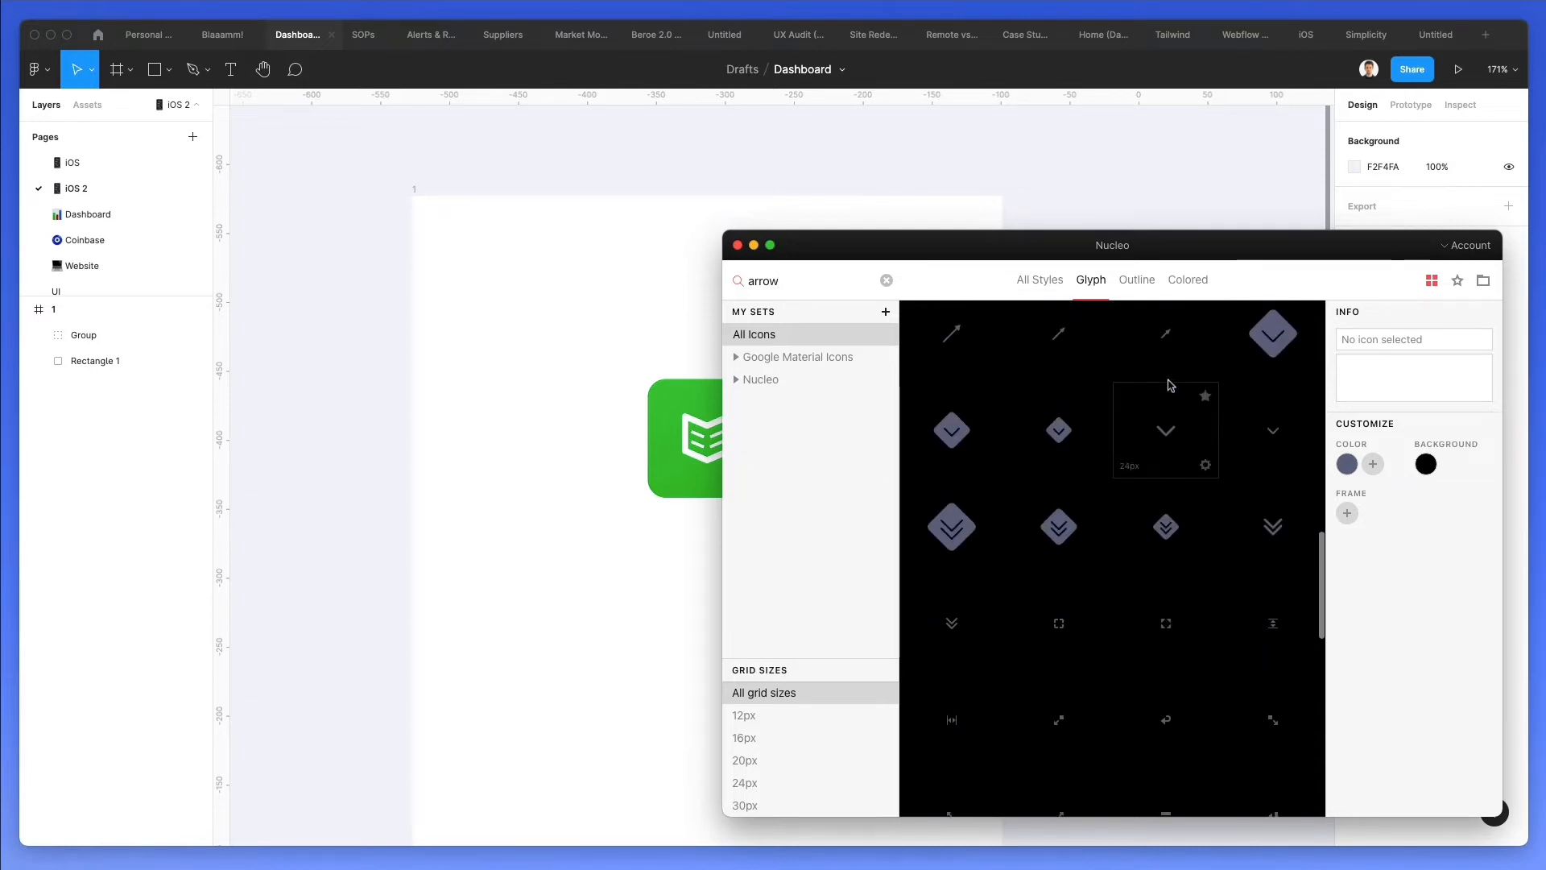
pyautogui.moveTo(1175, 435); pyautogui.dragTo(471, 292)
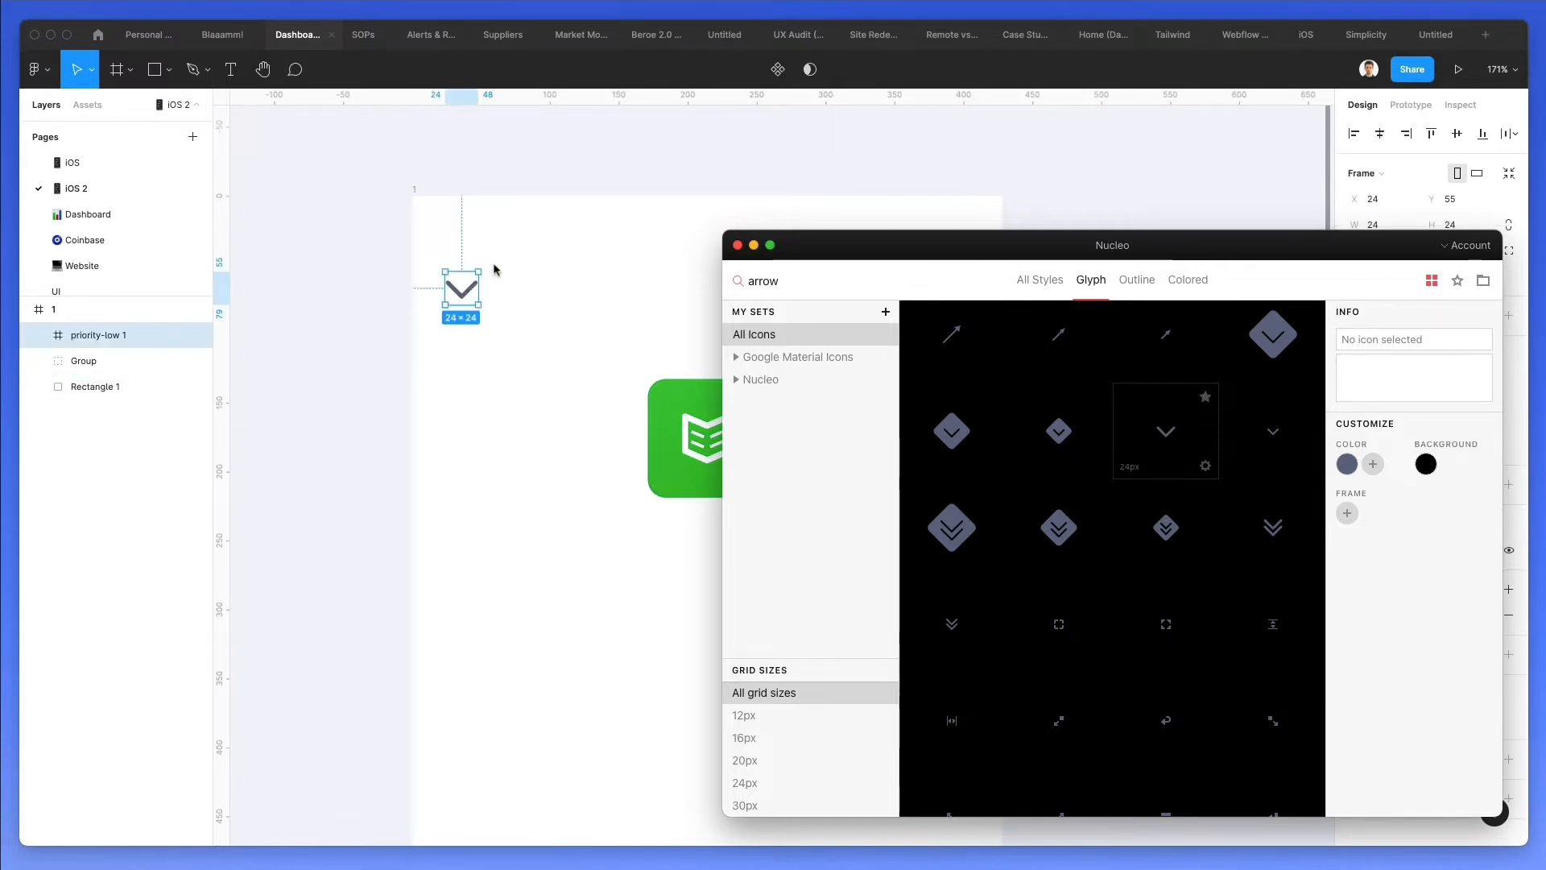
# Search the glyph icons for "trash" and place the 16 px recycling bin outline with an arrow just beside the chevron in frame 1
pyautogui.doubleClick(783, 279)
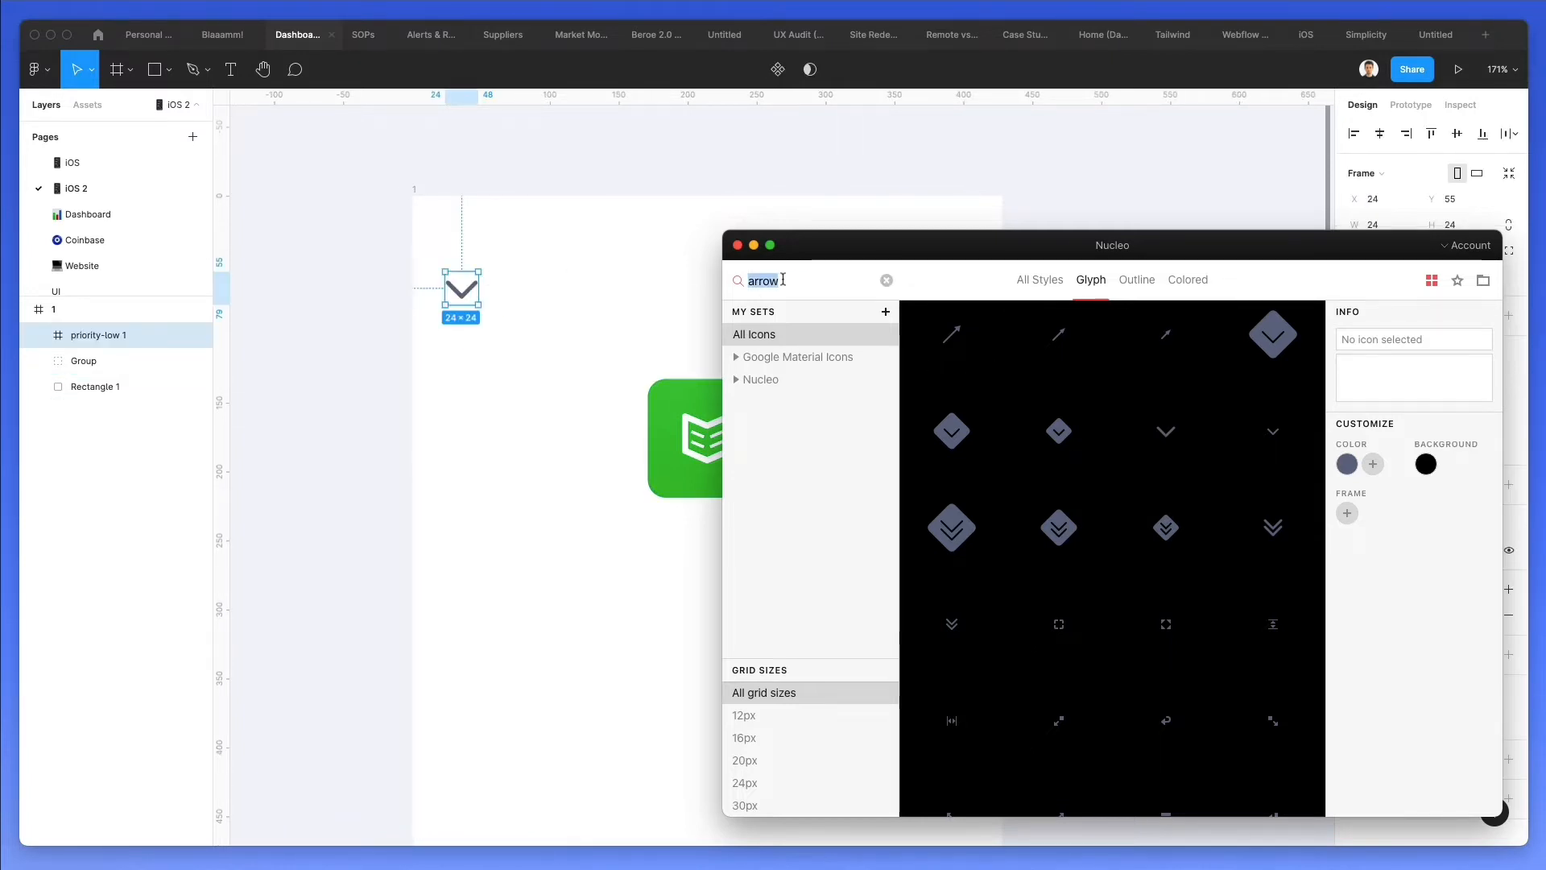
pyautogui.write('trash')
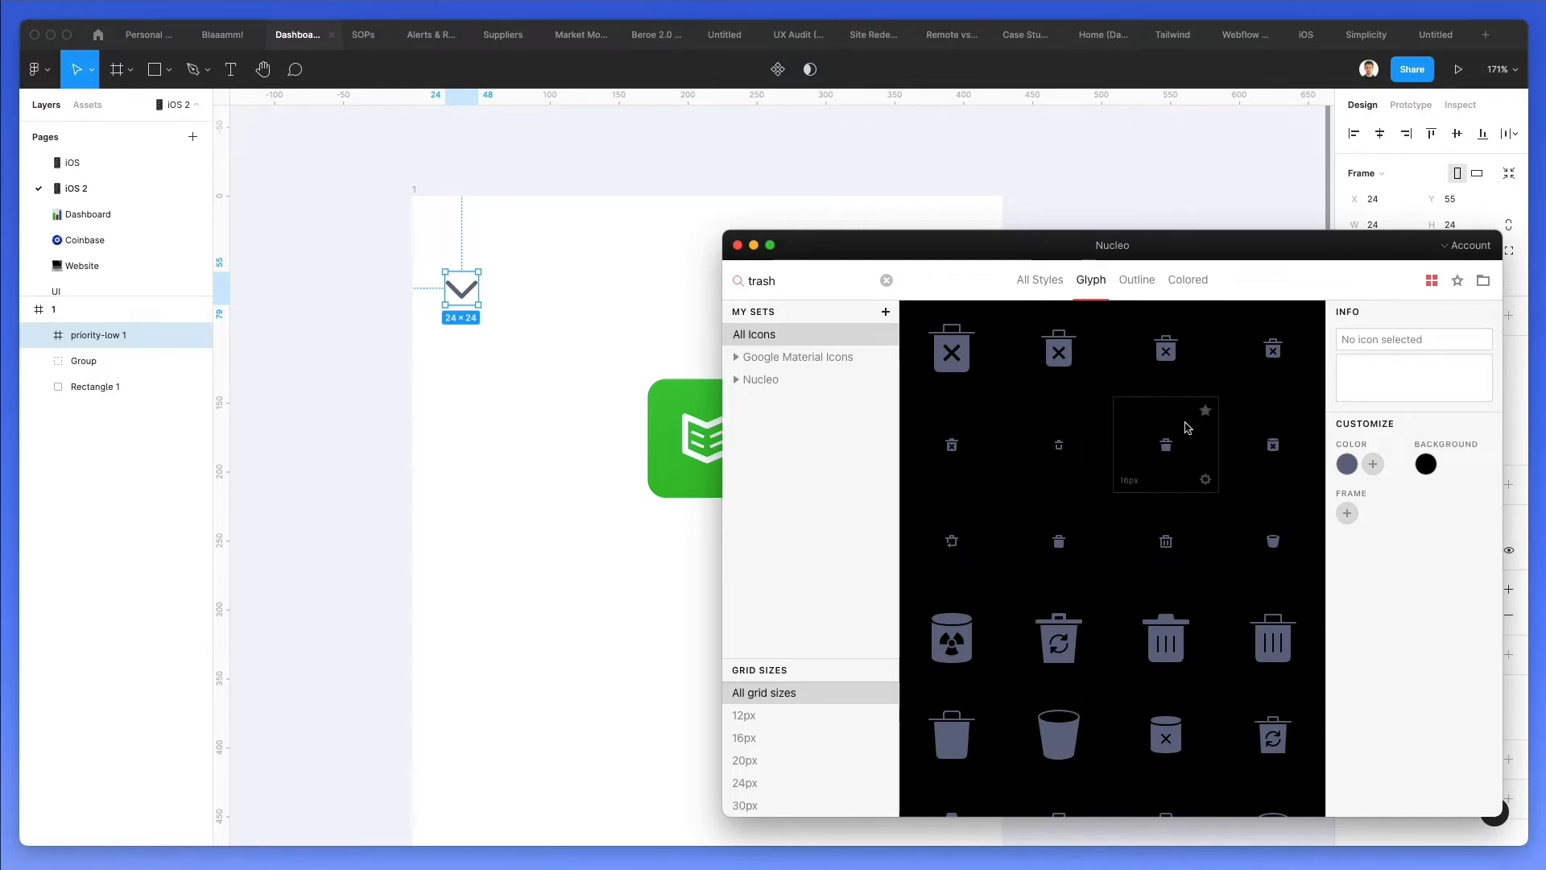
pyautogui.scroll(-5, 1181, 433)
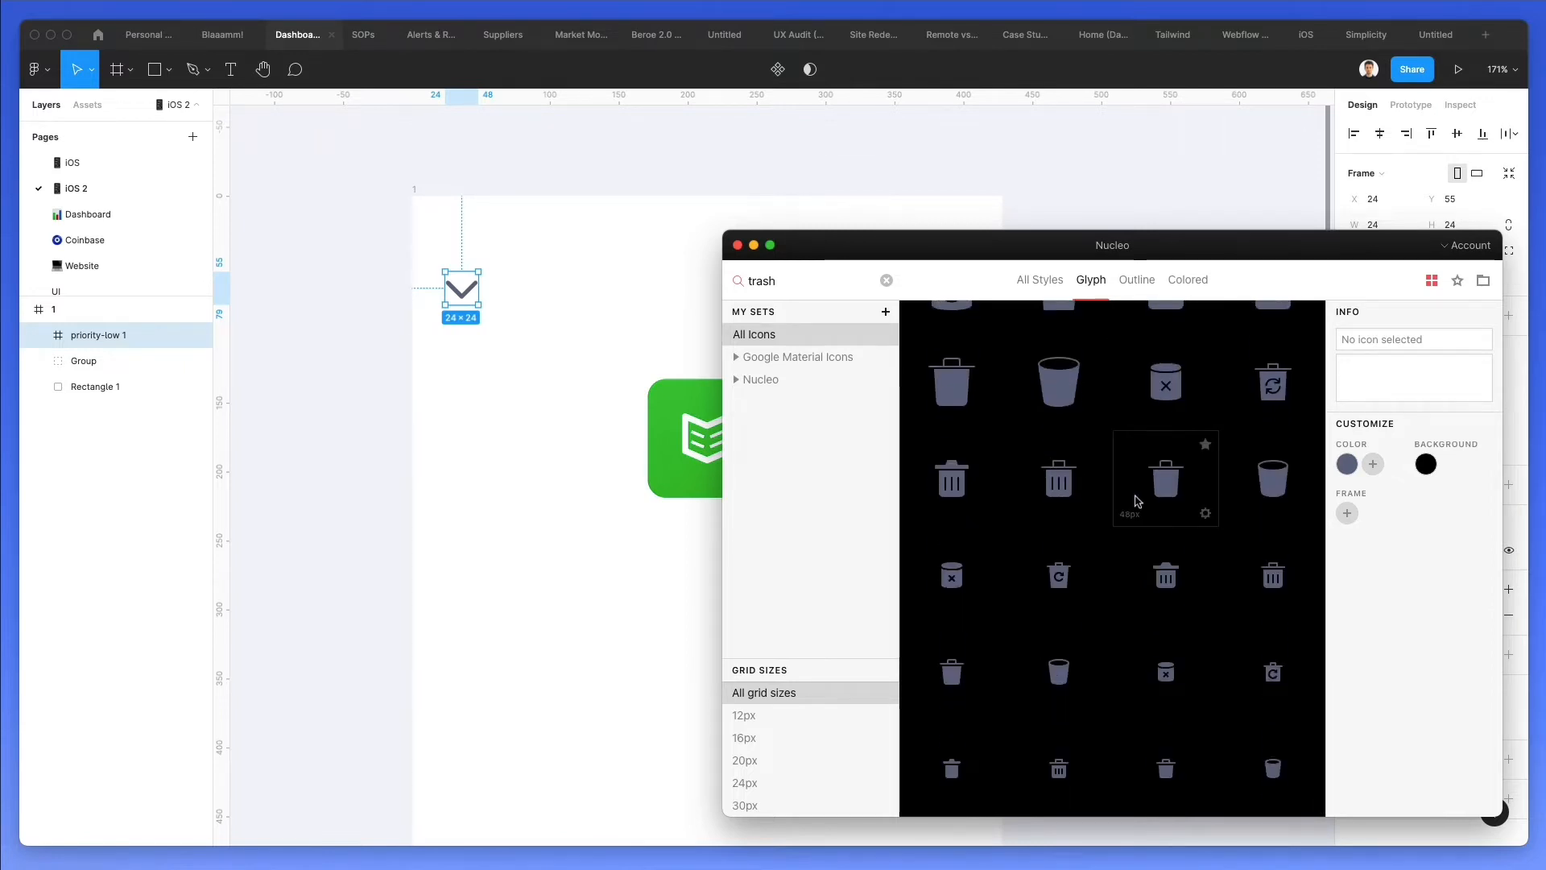
pyautogui.scroll(4, 1133, 500)
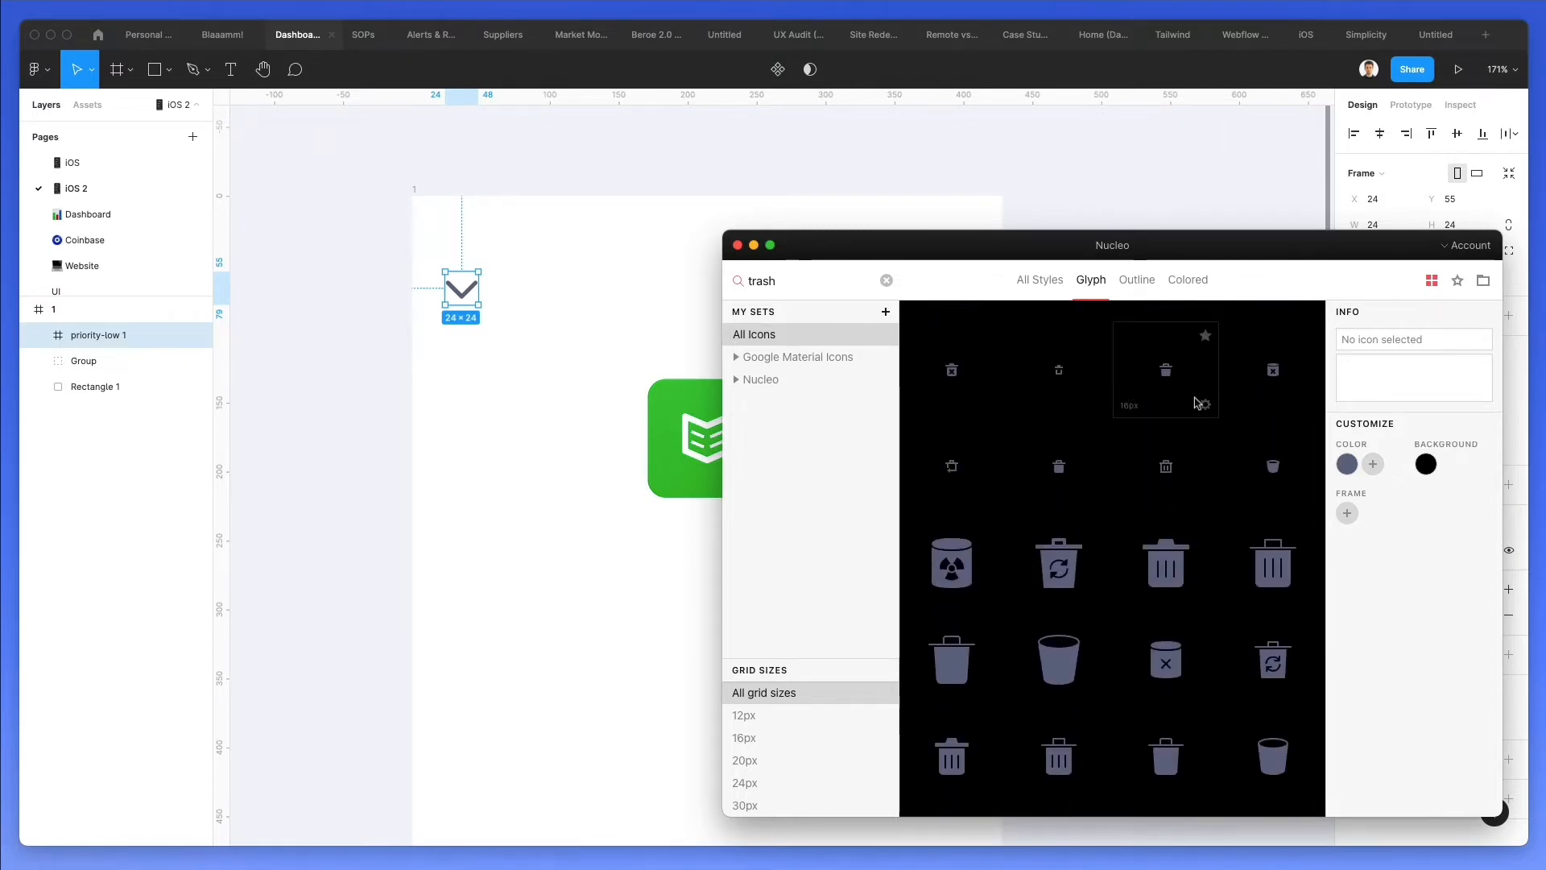
pyautogui.moveTo(990, 428); pyautogui.dragTo(514, 294)
pyautogui.click(536, 265)
# Align the chevron and bin icons by their vertical centres and ungroup their outer frames so only the inner groups remain
pyautogui.moveTo(426, 259); pyautogui.dragTo(552, 361)
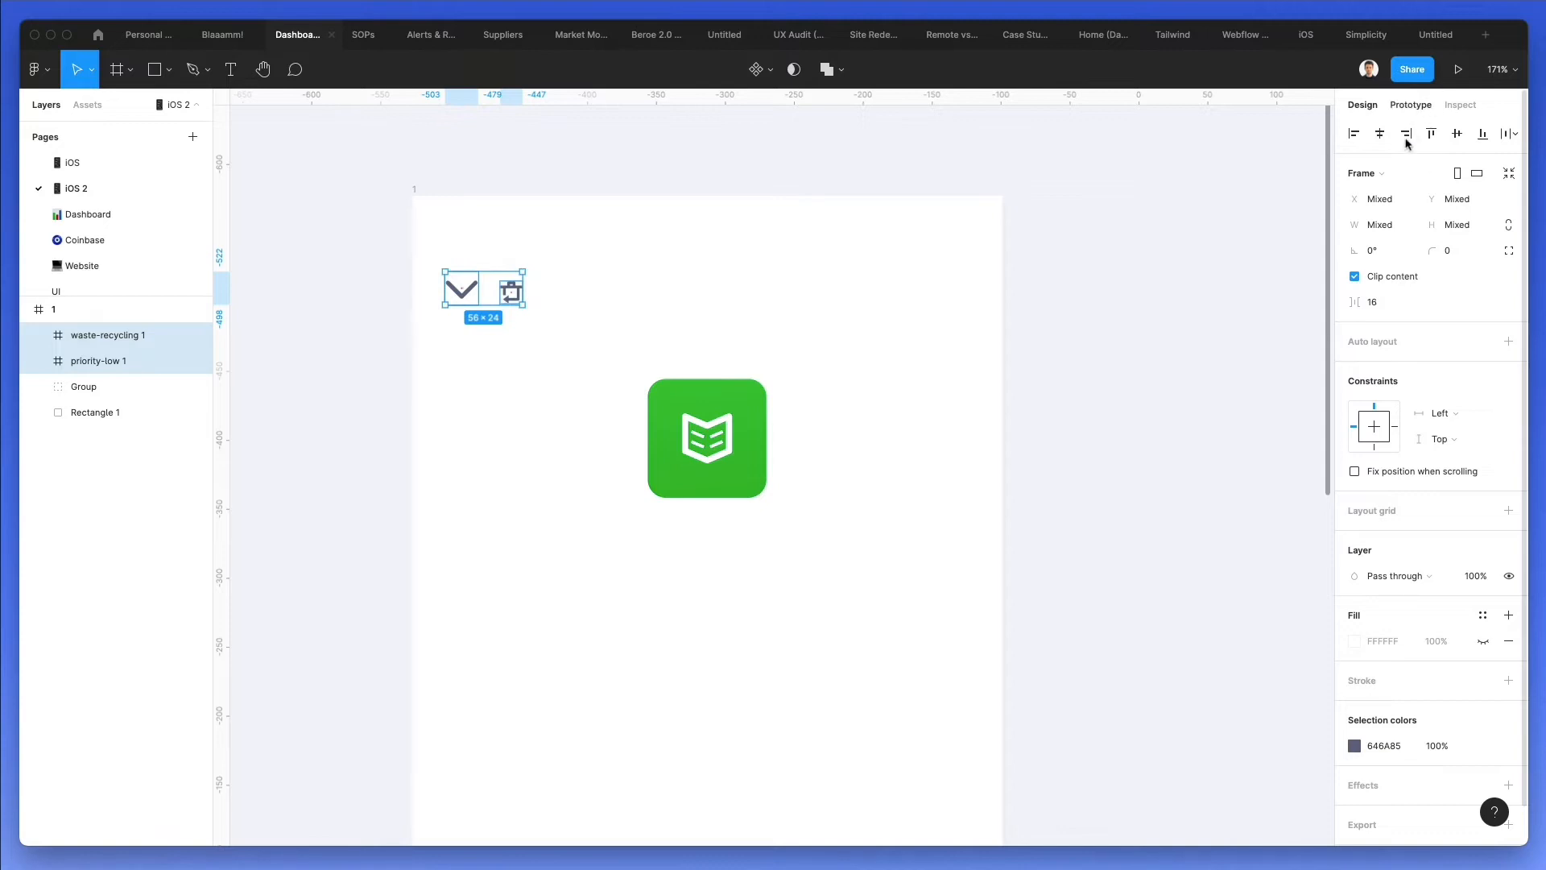
pyautogui.click(1461, 136)
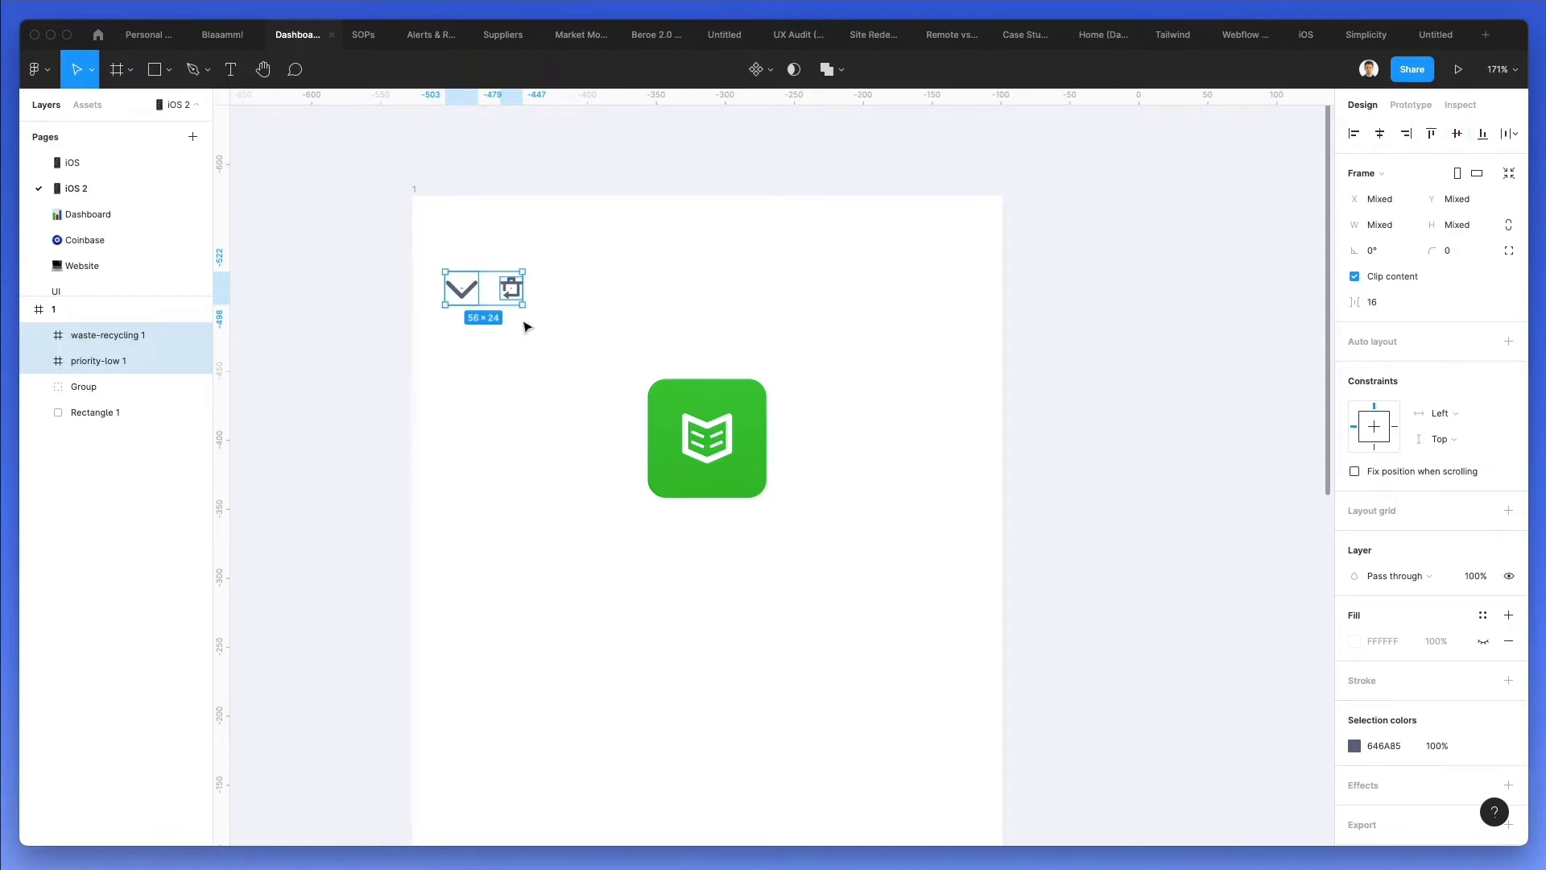
pyautogui.press('super+shift+g')
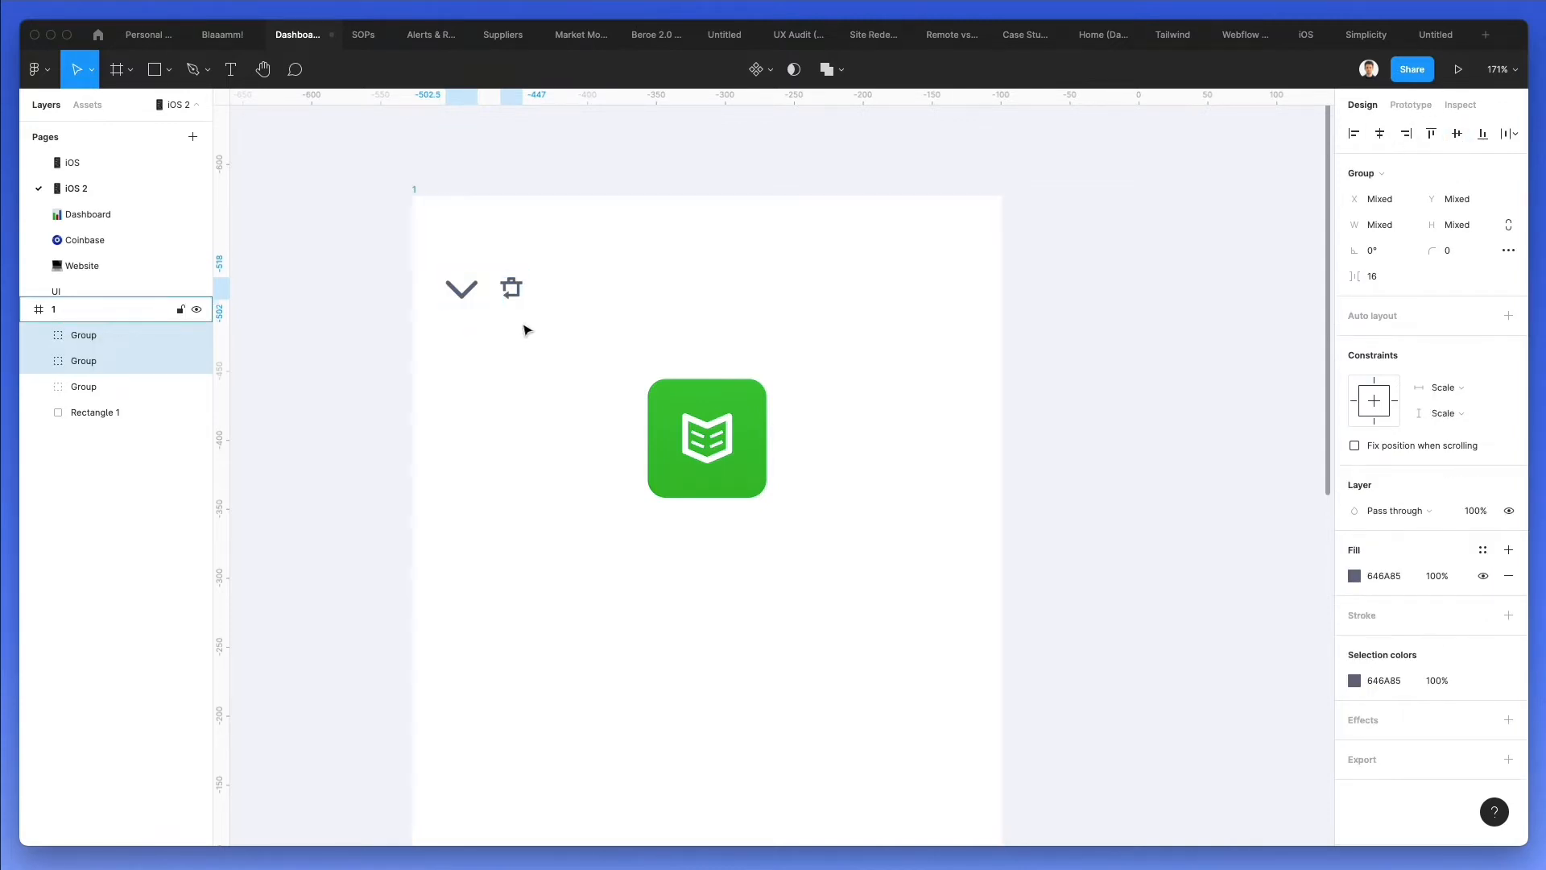
pyautogui.click(581, 312)
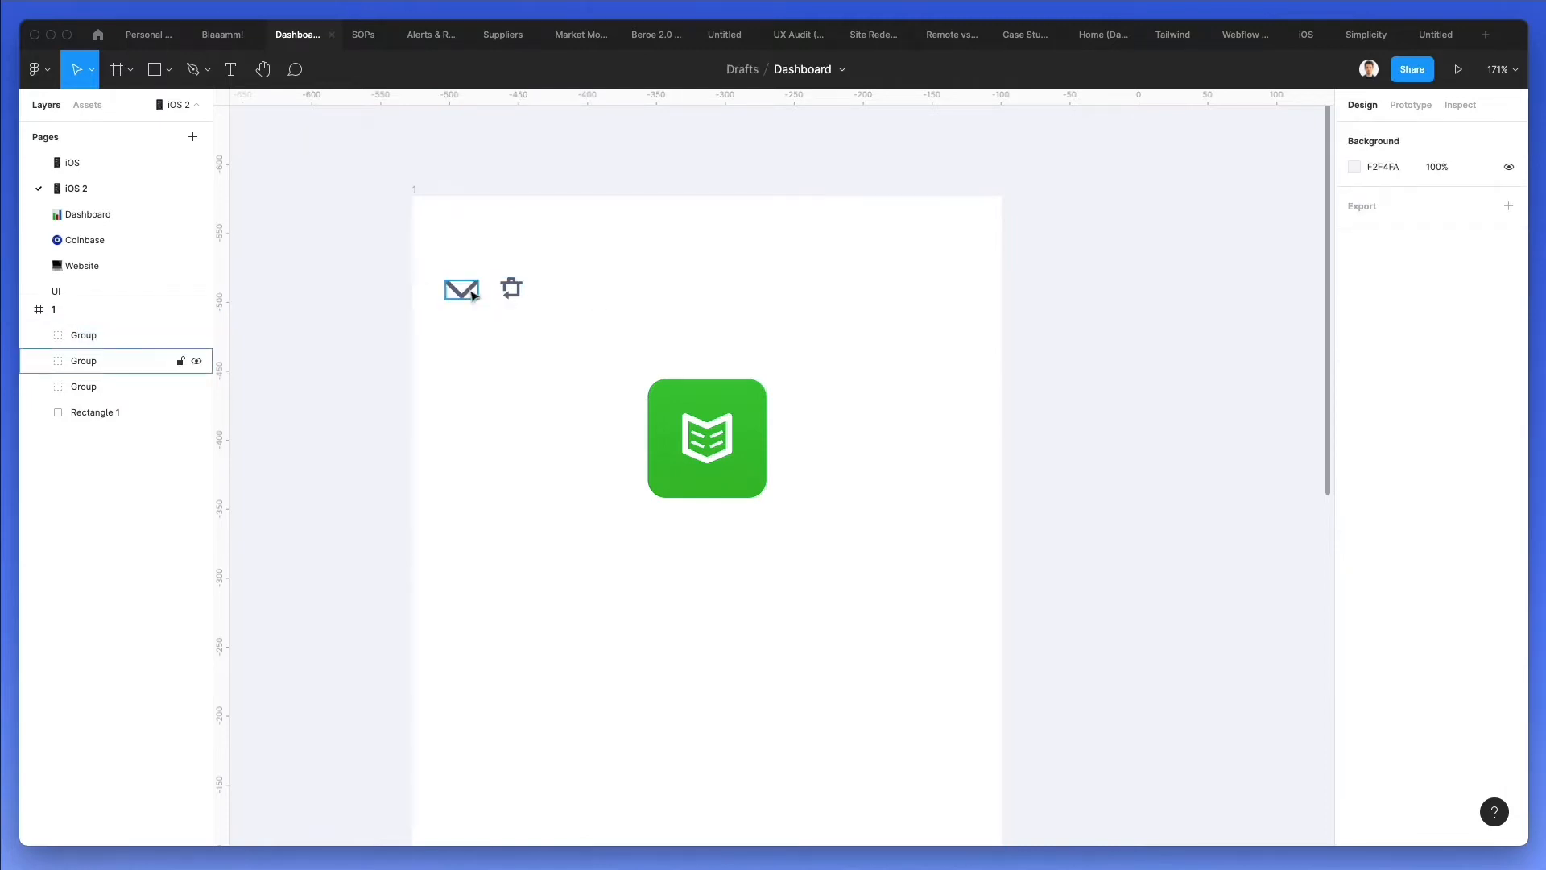
# Rotate the chevron to point left, and move the bin icon to the frame's upper right corner, scaled to about 25.5 px
pyautogui.click(460, 290)
pyautogui.moveTo(481, 272); pyautogui.dragTo(952, 298)
pyautogui.scroll(-5, 780, 335)
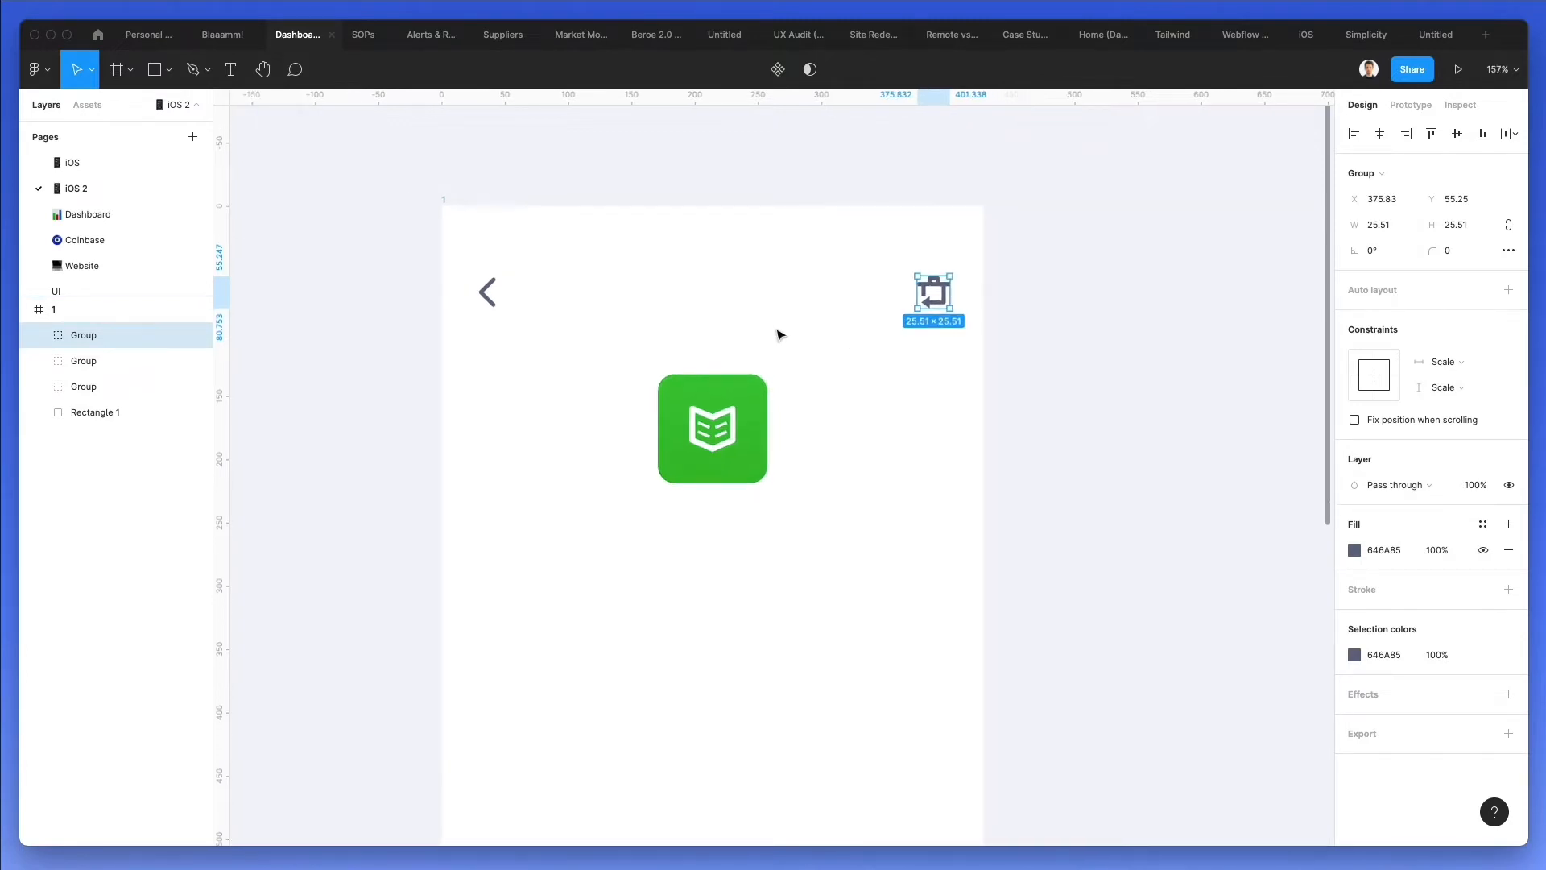
# Add a layout grid to frame 1, change its type to Columns, and reduce the count to 2
pyautogui.click(562, 239)
pyautogui.click(562, 242)
pyautogui.scroll(-3, 700, 237)
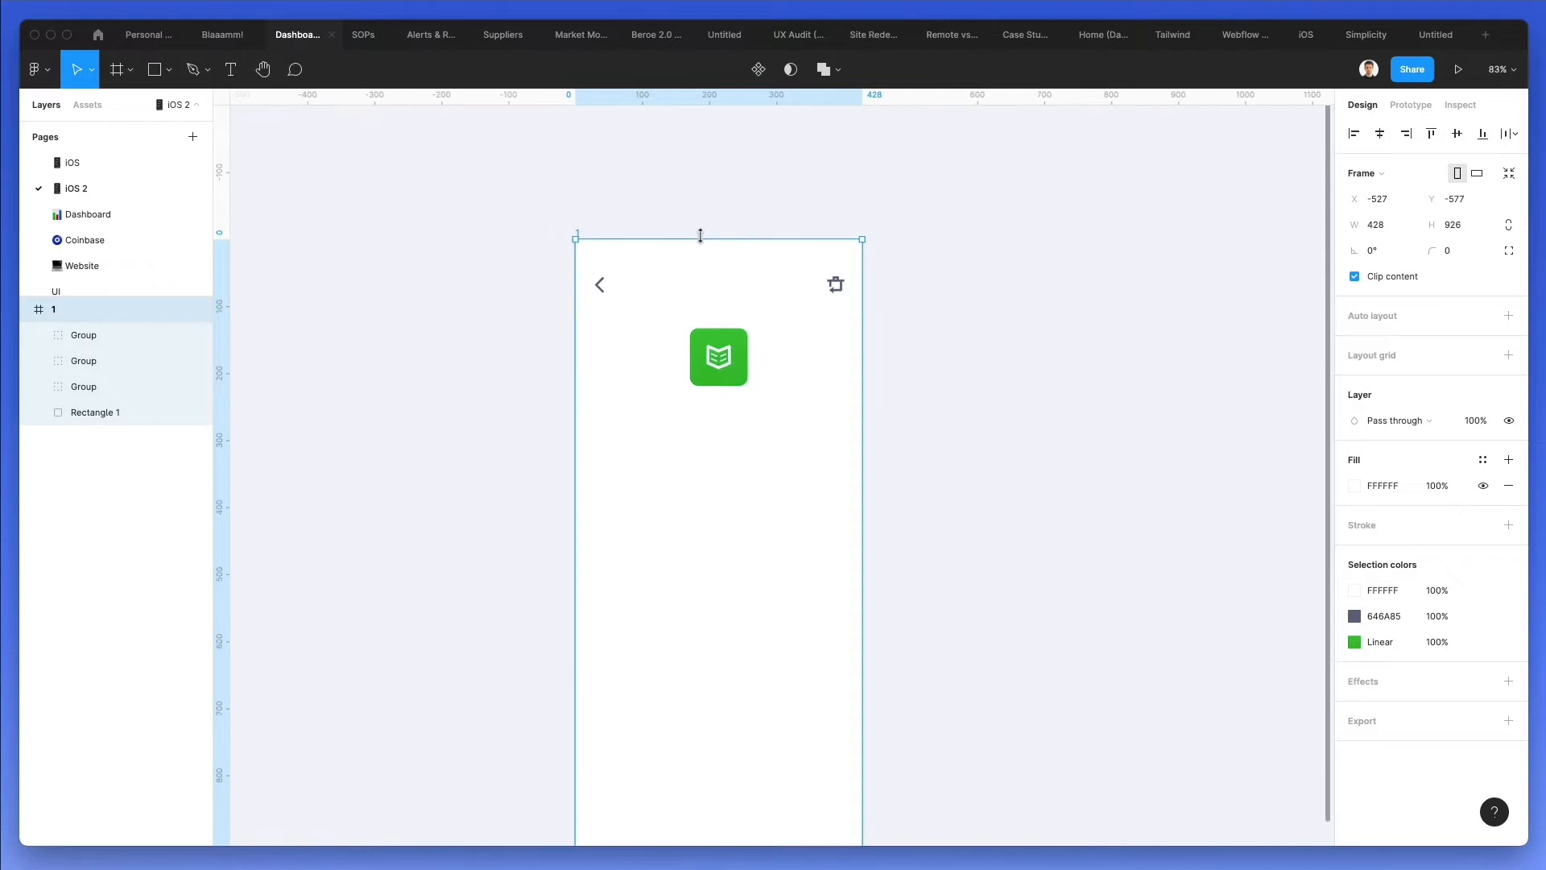
pyautogui.click(1393, 357)
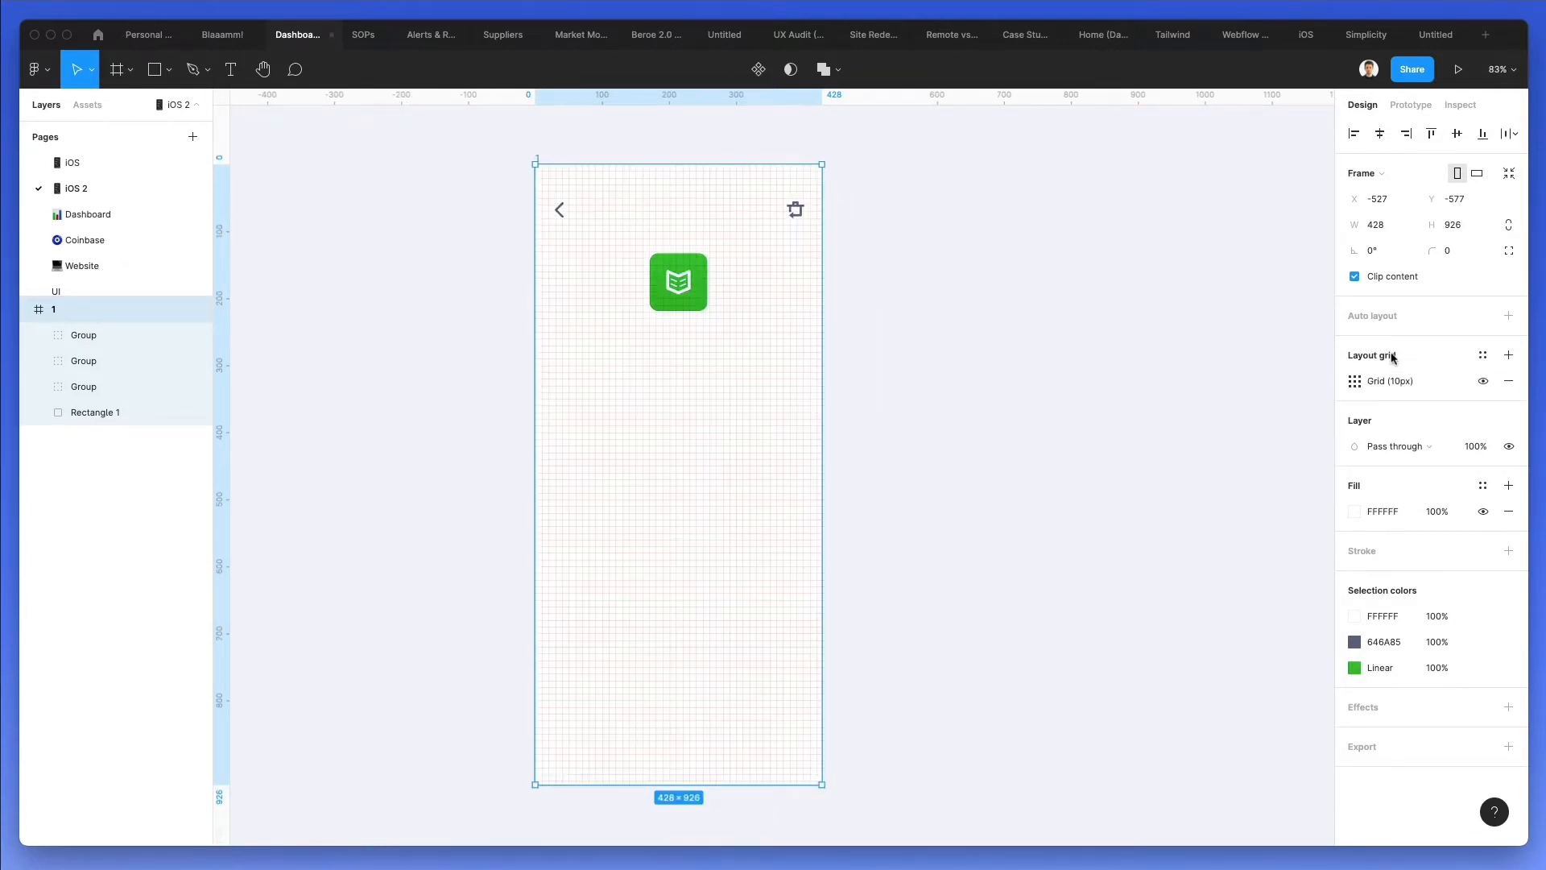
pyautogui.click(1358, 383)
pyautogui.click(1167, 385)
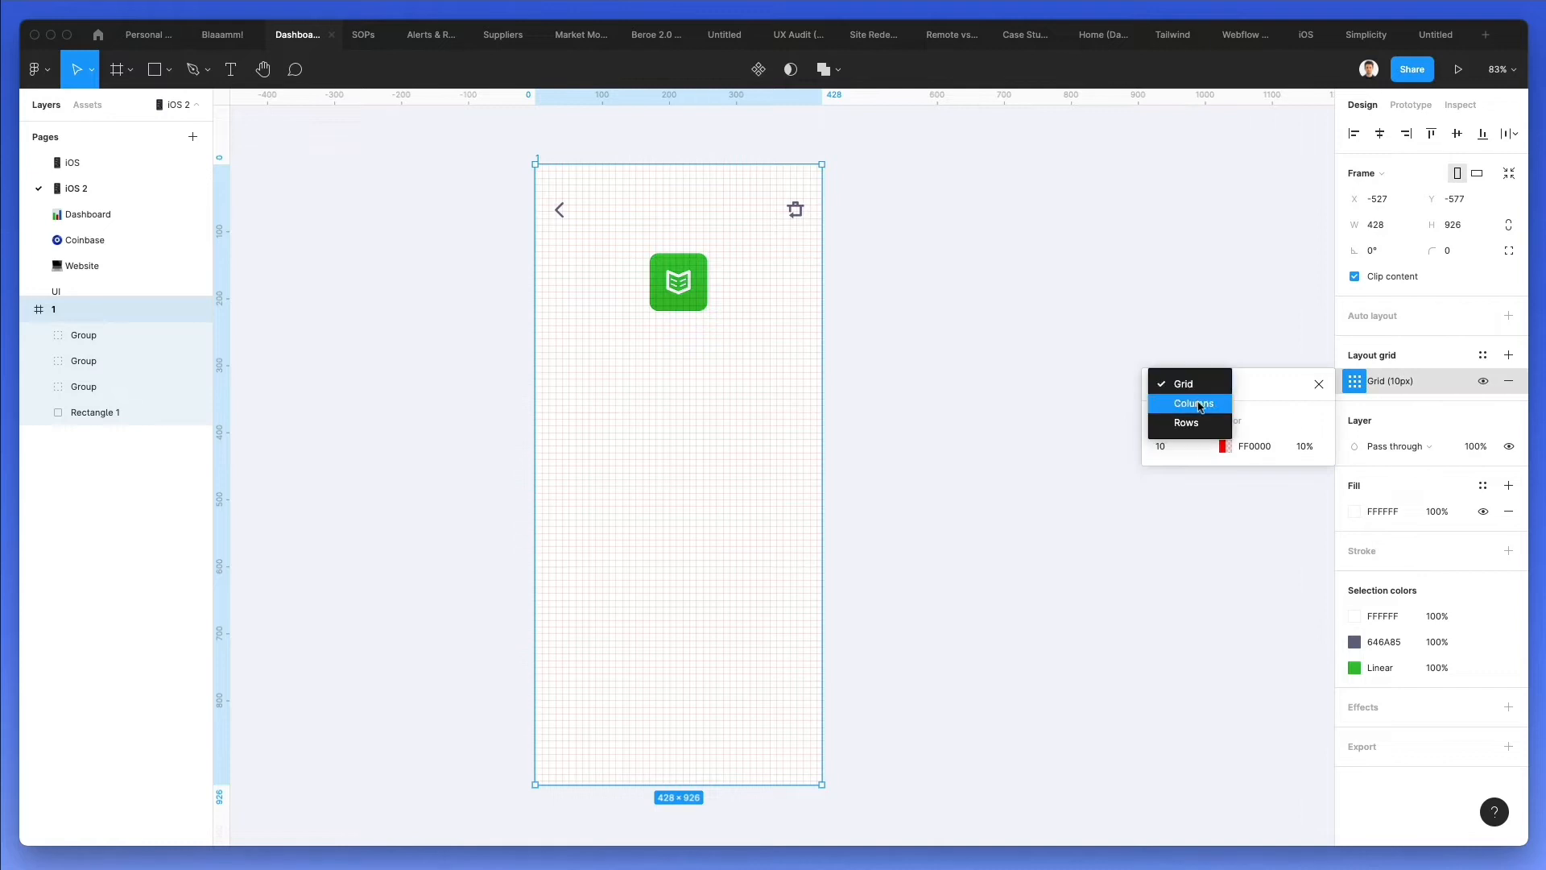
pyautogui.click(1196, 402)
pyautogui.press('Down')
pyautogui.press('Down')
pyautogui.press('Down')
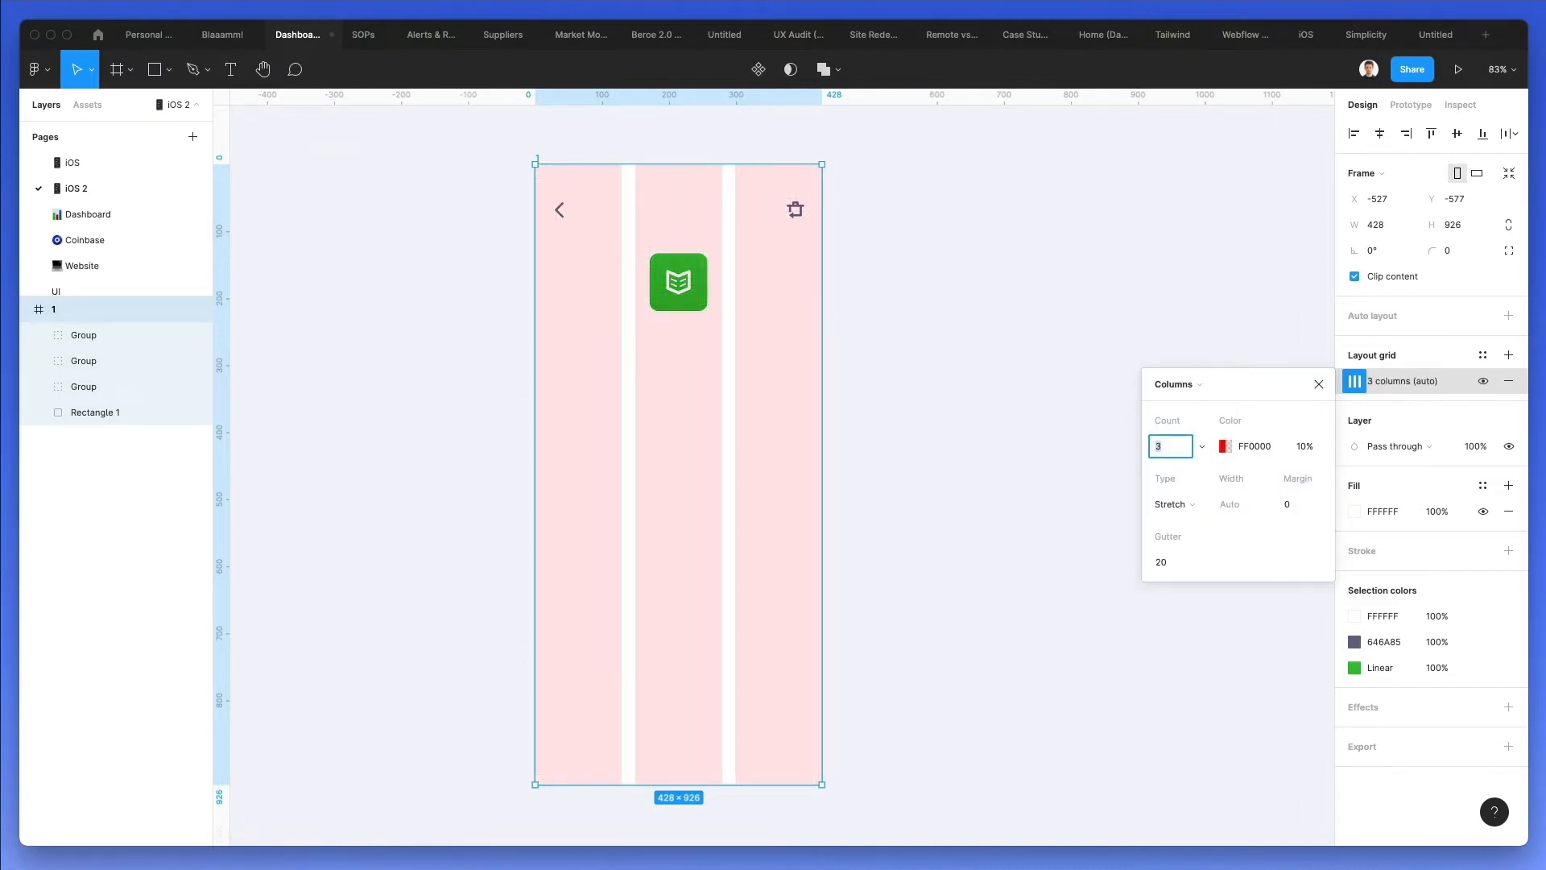
# Set the column grid's margin to 25
pyautogui.click(1293, 506)
pyautogui.hotkey('shift', 'Up')
pyautogui.hotkey('shift', 'Up')
pyautogui.press('Up')
pyautogui.press('Up')
pyautogui.press('Up')
pyautogui.press('Up')
pyautogui.press('Up')
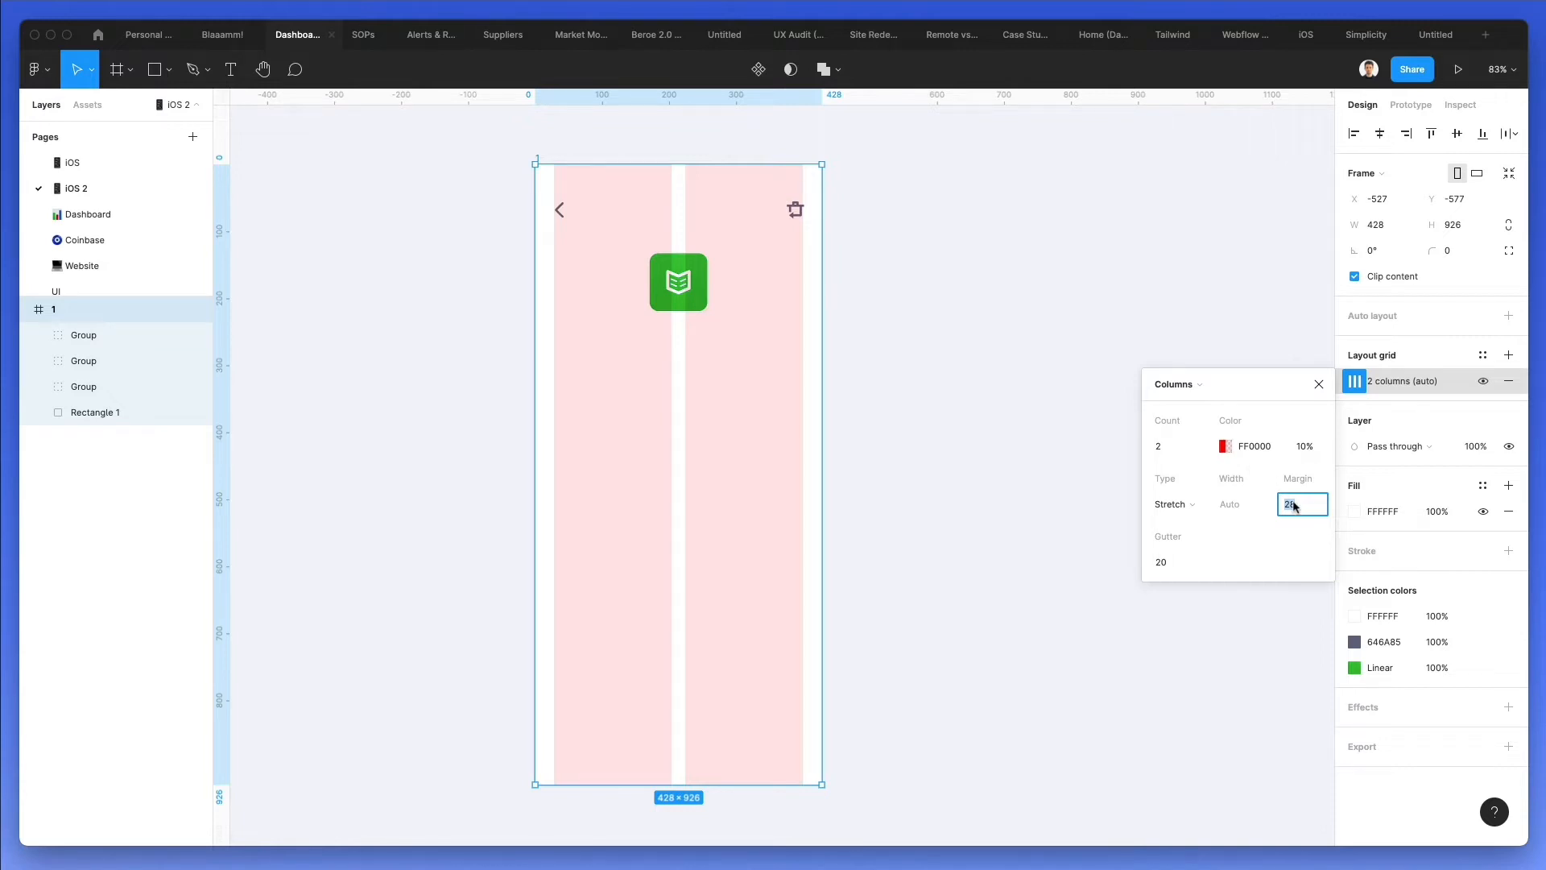
pyautogui.press('Up')
pyautogui.press('Up')
pyautogui.press('Up')
pyautogui.press('Up')
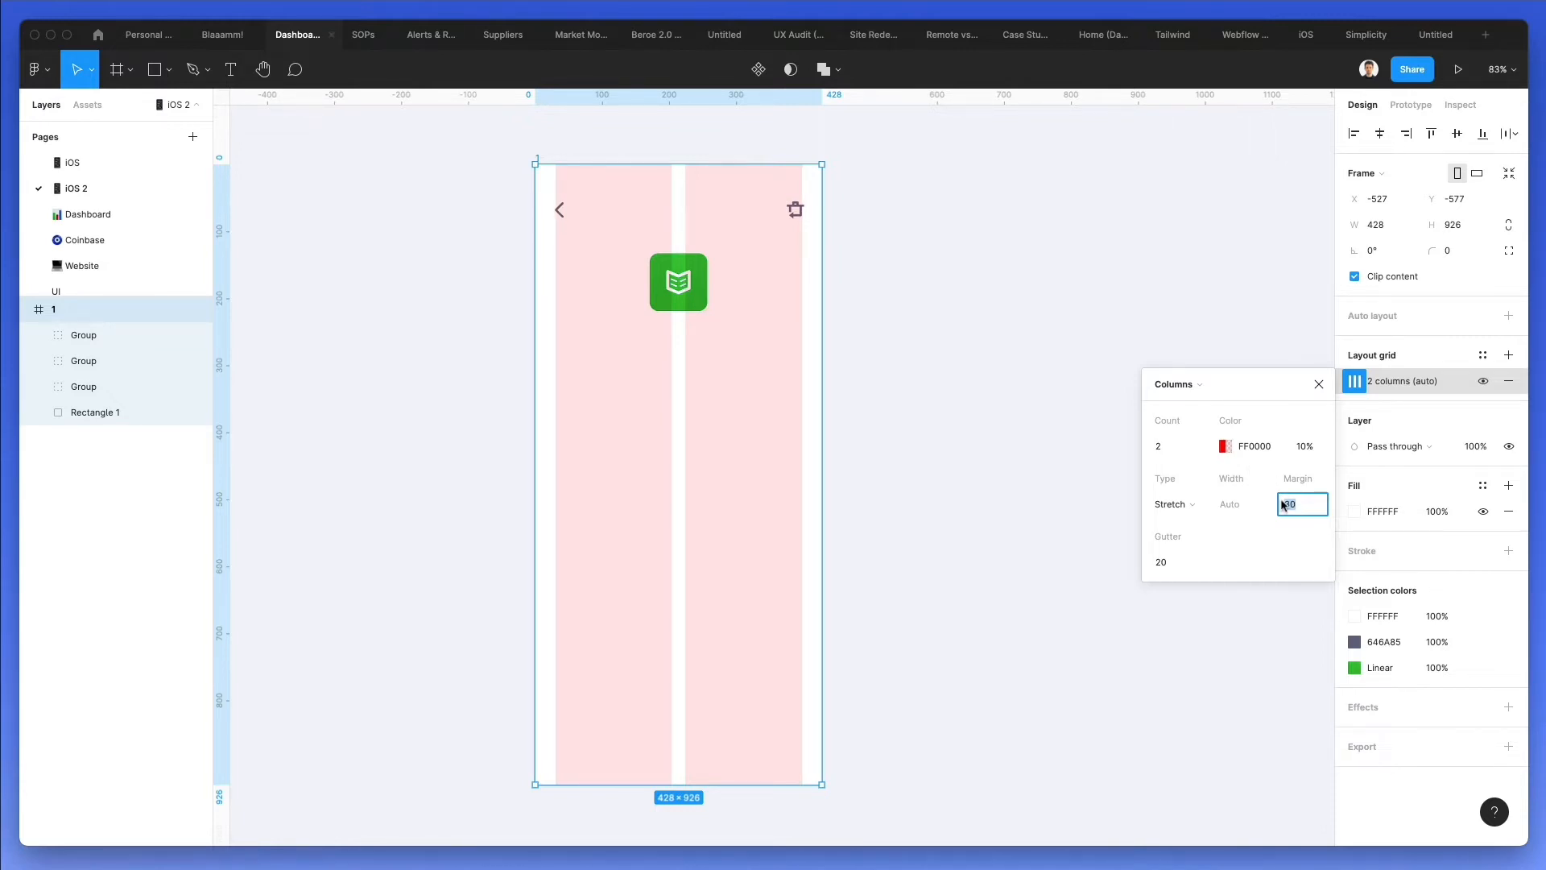
pyautogui.press('Down')
pyautogui.press('Down')
pyautogui.press('Down')
pyautogui.press('Down')
pyautogui.press('Down')
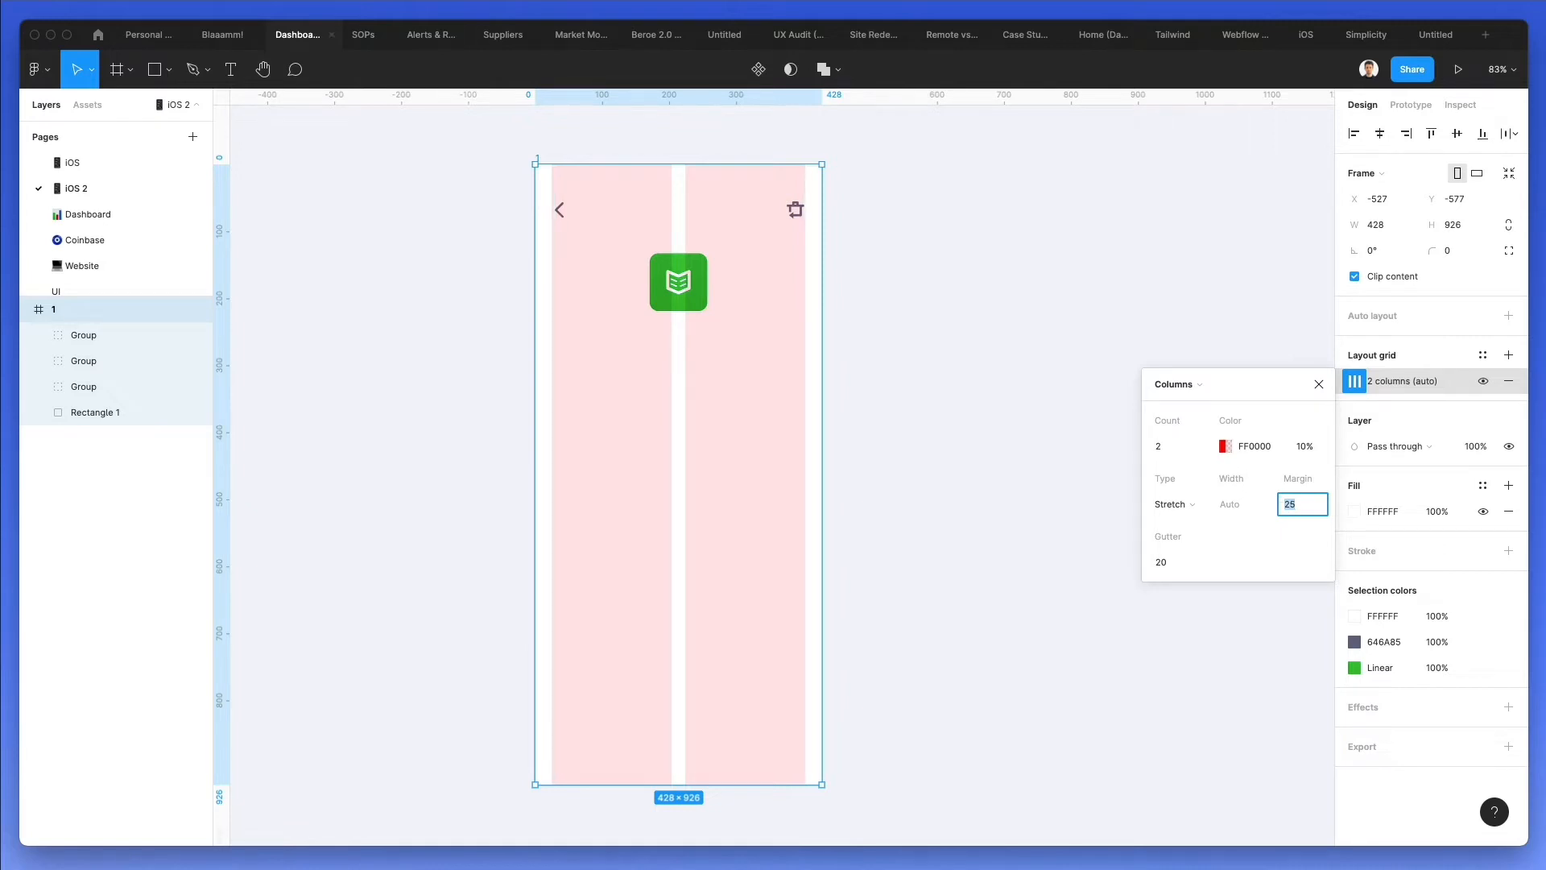
# Change the column grid's color to light gray E8E8E8
pyautogui.click(1225, 446)
pyautogui.moveTo(950, 457); pyautogui.dragTo(947, 467)
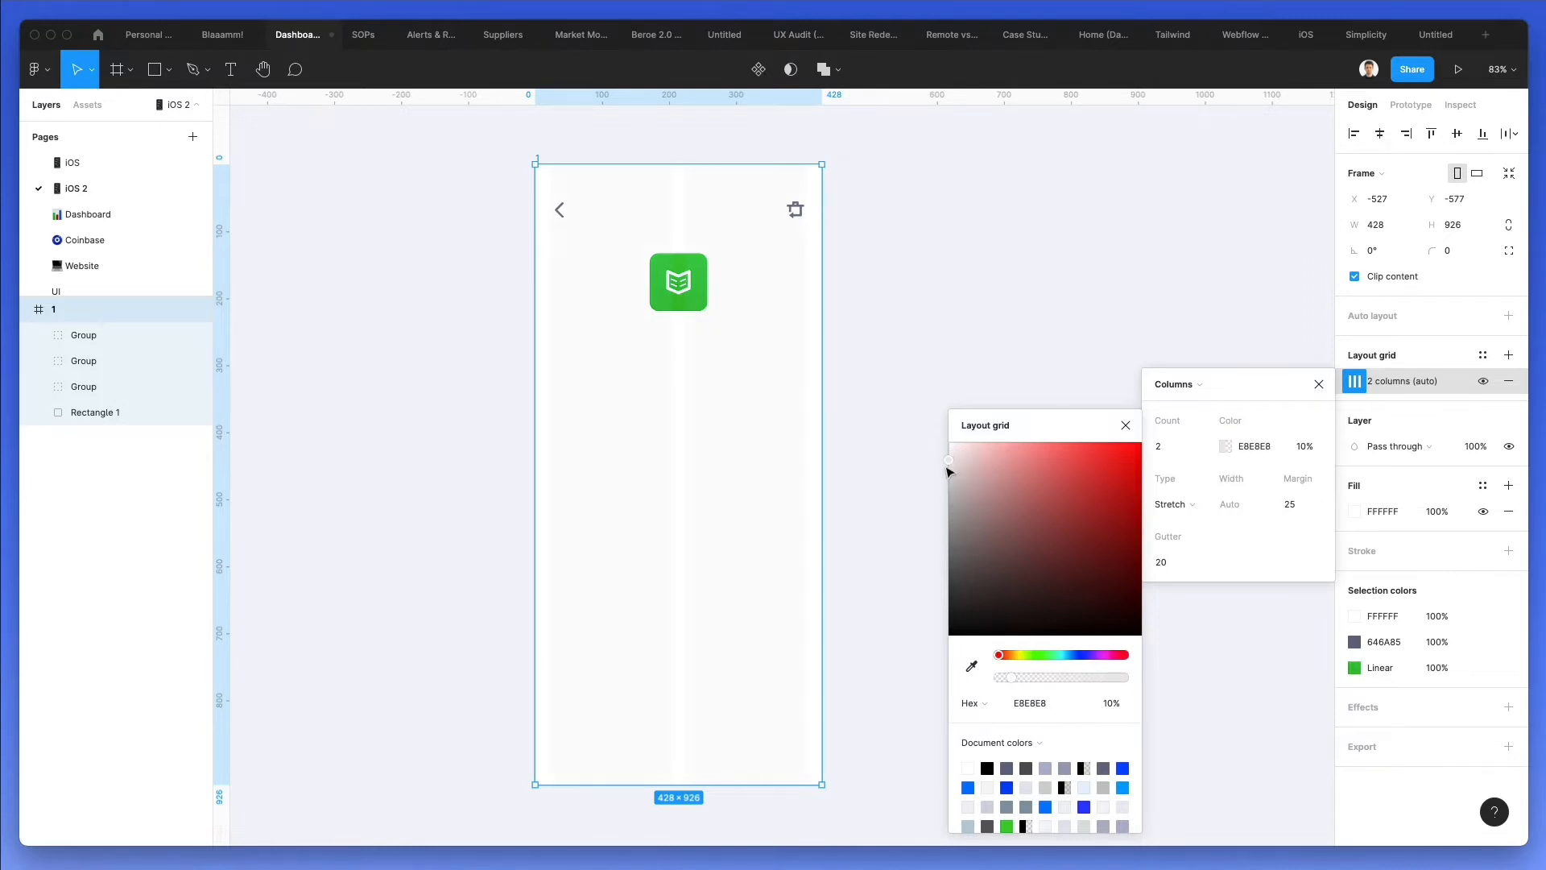
pyautogui.click(922, 373)
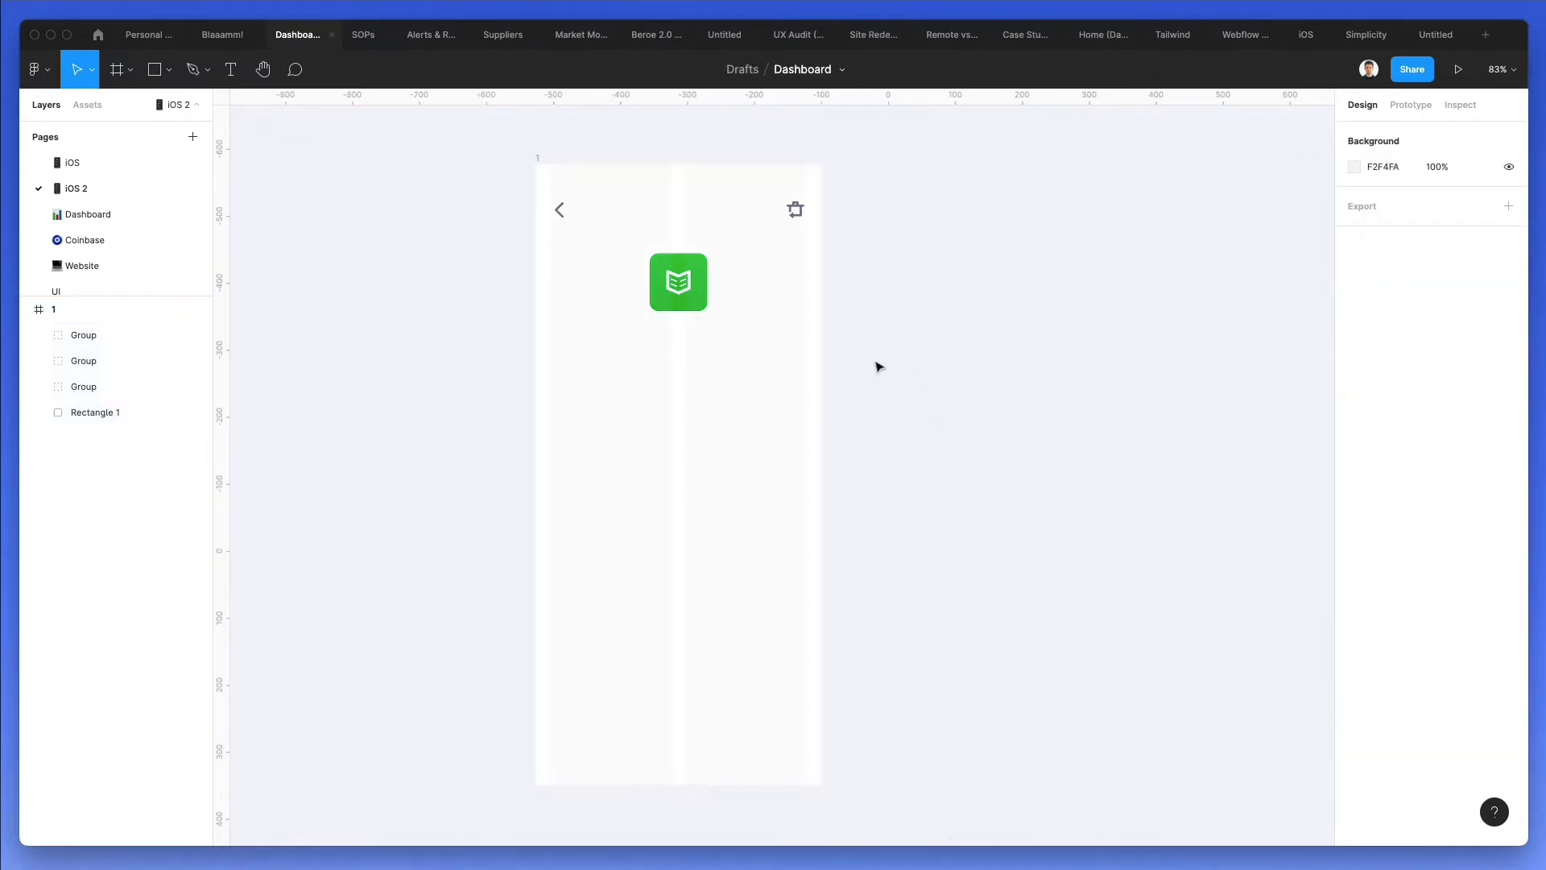
# Line up the back chevron with the left column's outer edge and the bin icon with the right column's outer edge
pyautogui.scroll(5, 612, 205)
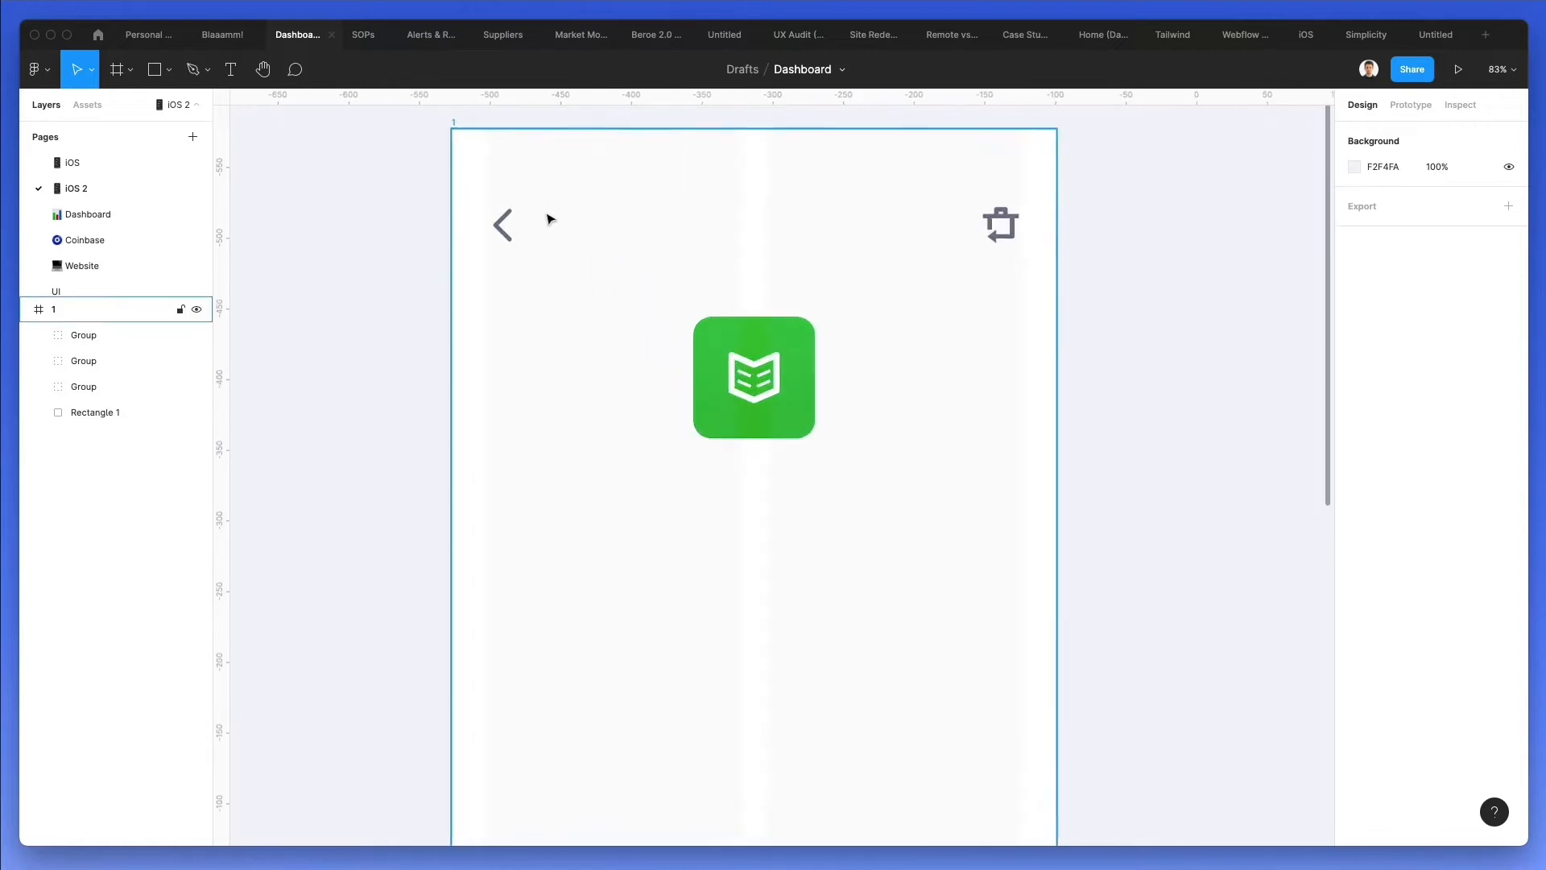
pyautogui.click(493, 225)
pyautogui.moveTo(493, 225); pyautogui.dragTo(486, 226)
pyautogui.press('alt')
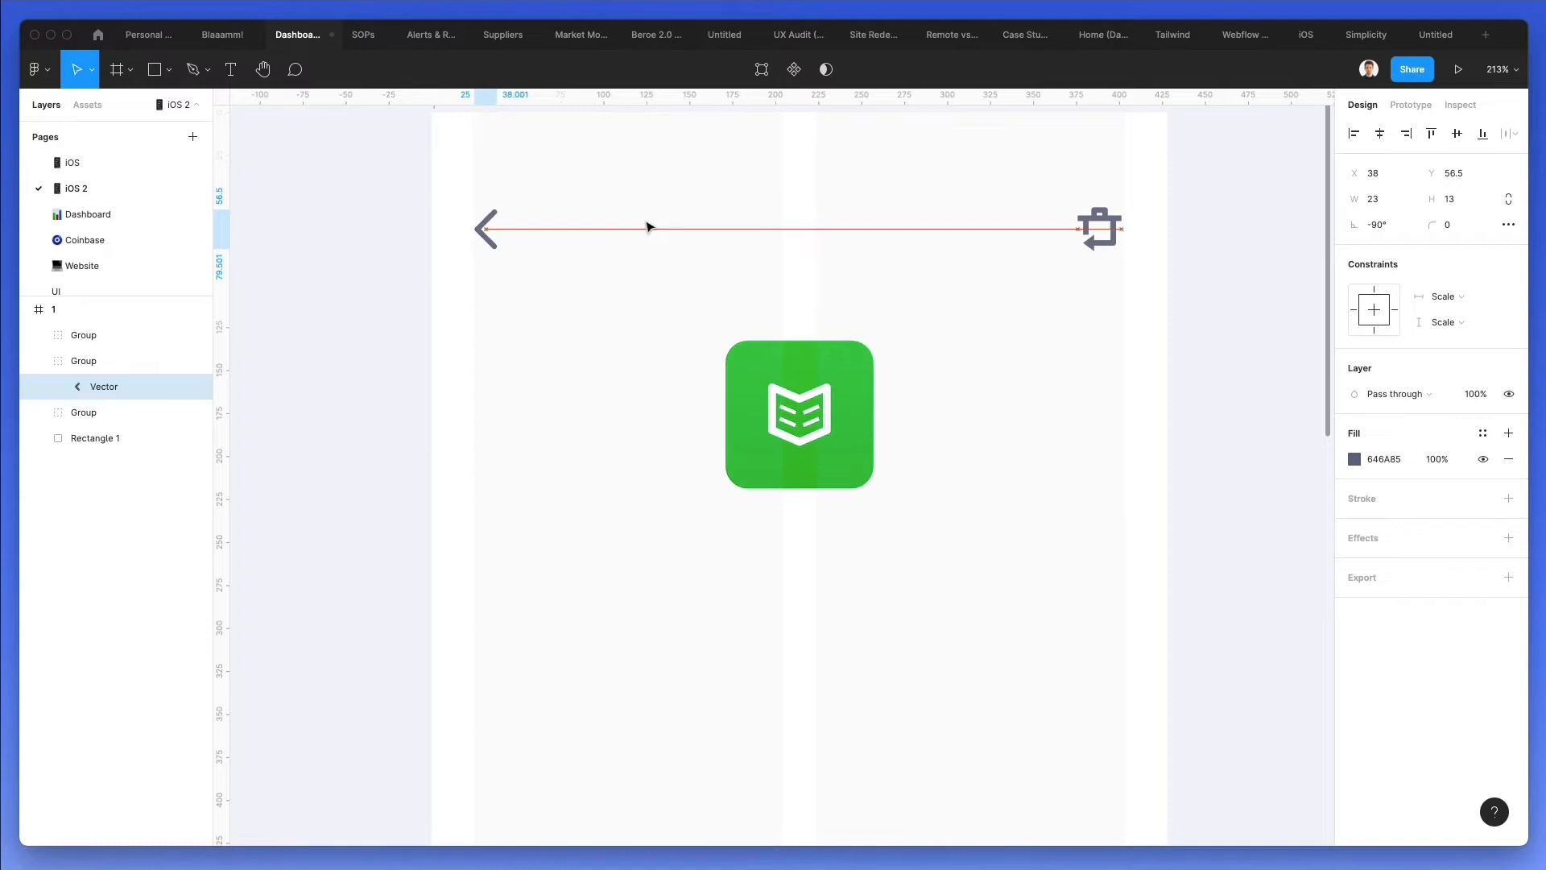
pyautogui.click(1109, 223)
pyautogui.click(968, 222)
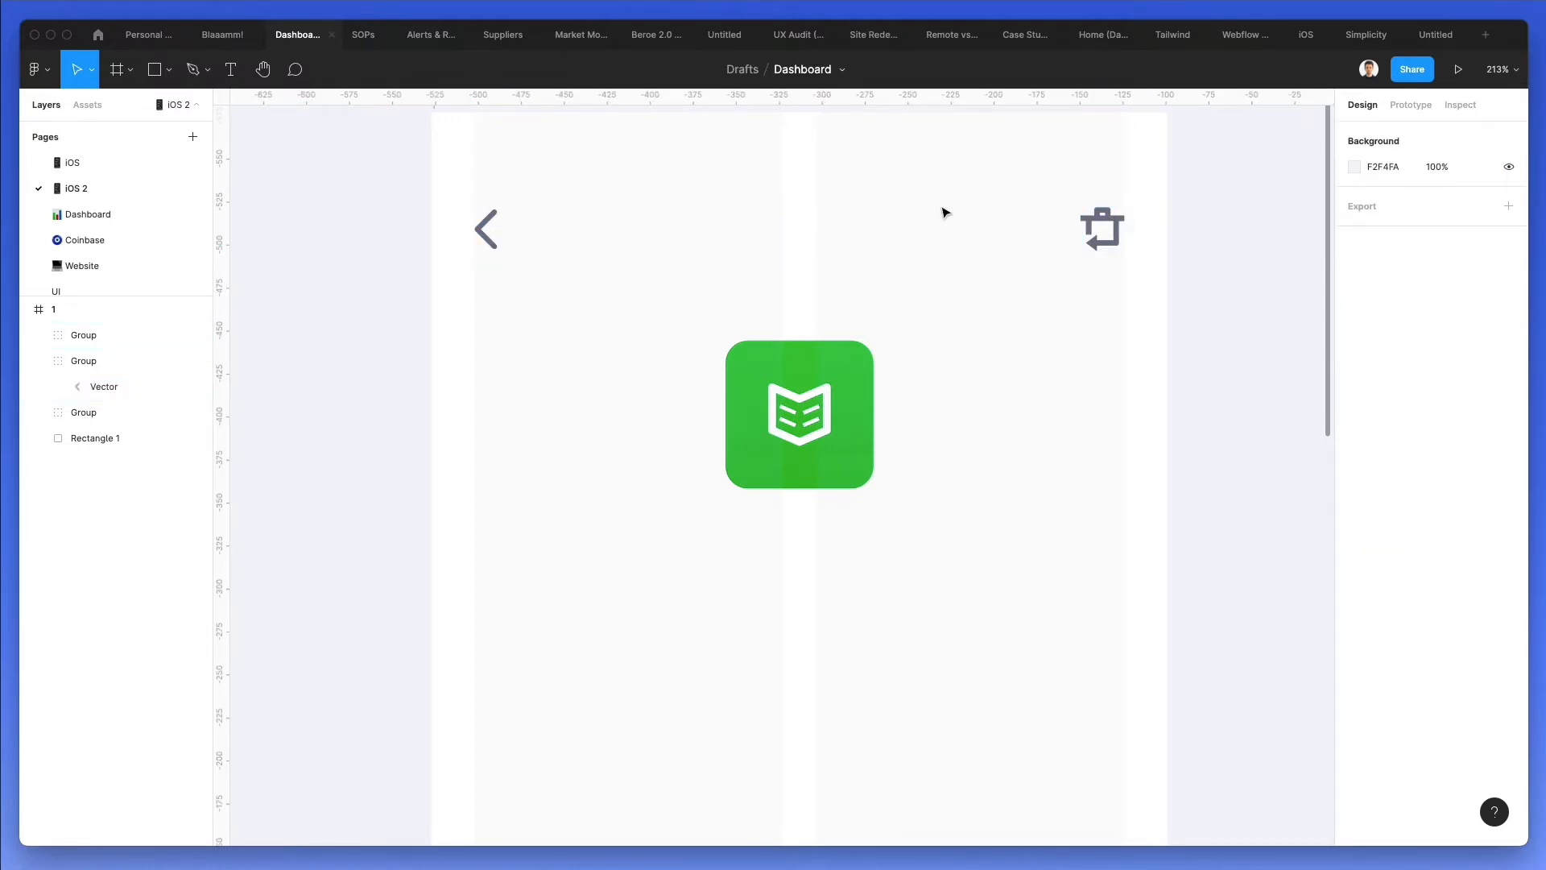
pyautogui.moveTo(442, 162); pyautogui.dragTo(1196, 331)
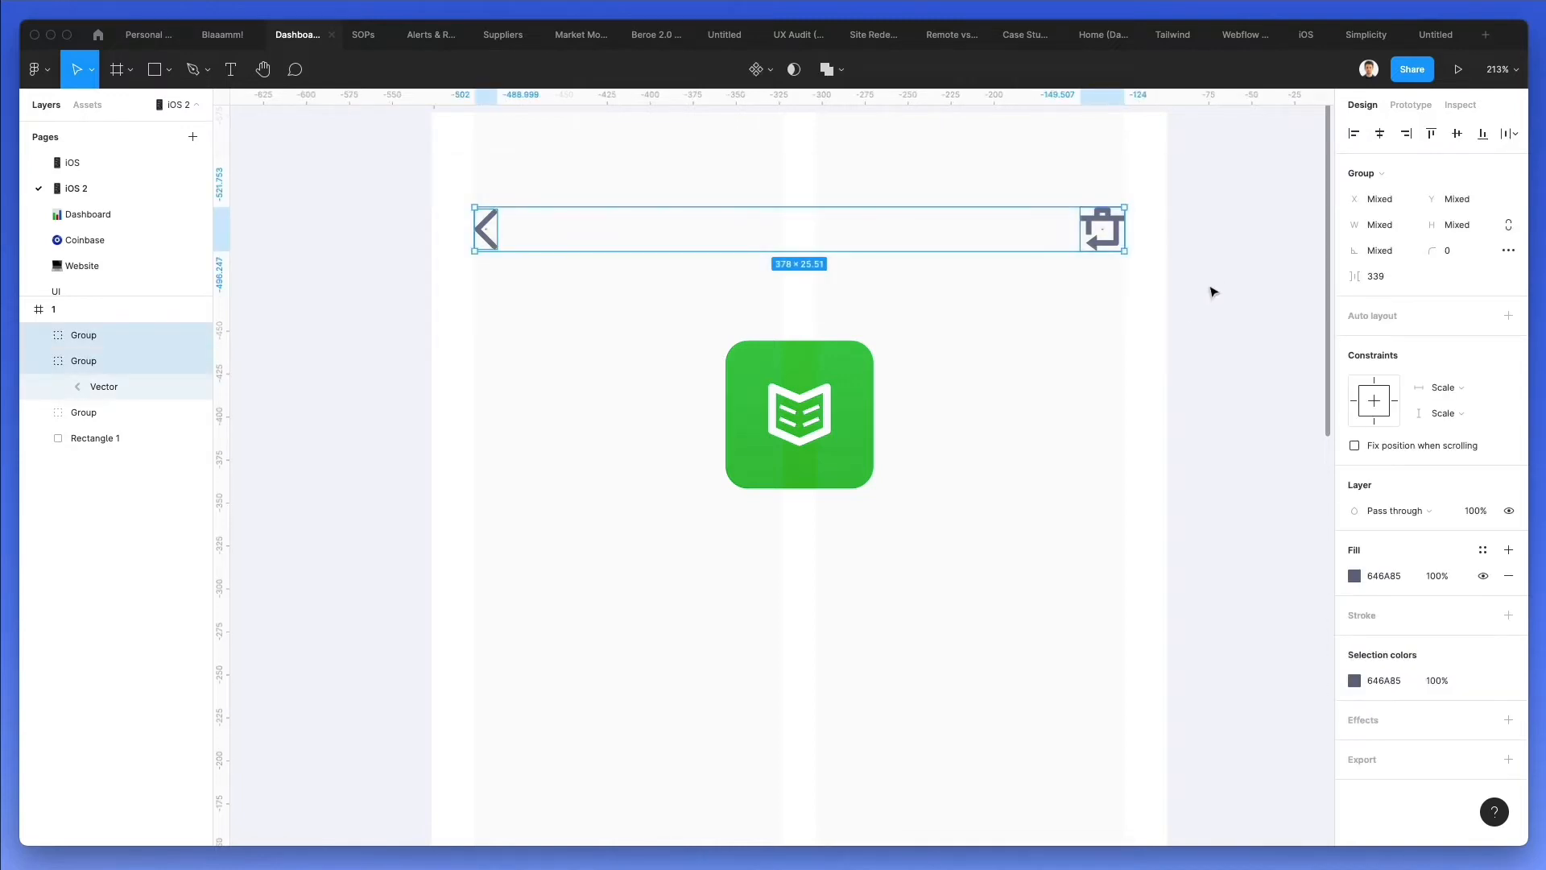
pyautogui.click(1108, 312)
pyautogui.scroll(-3, 1005, 279)
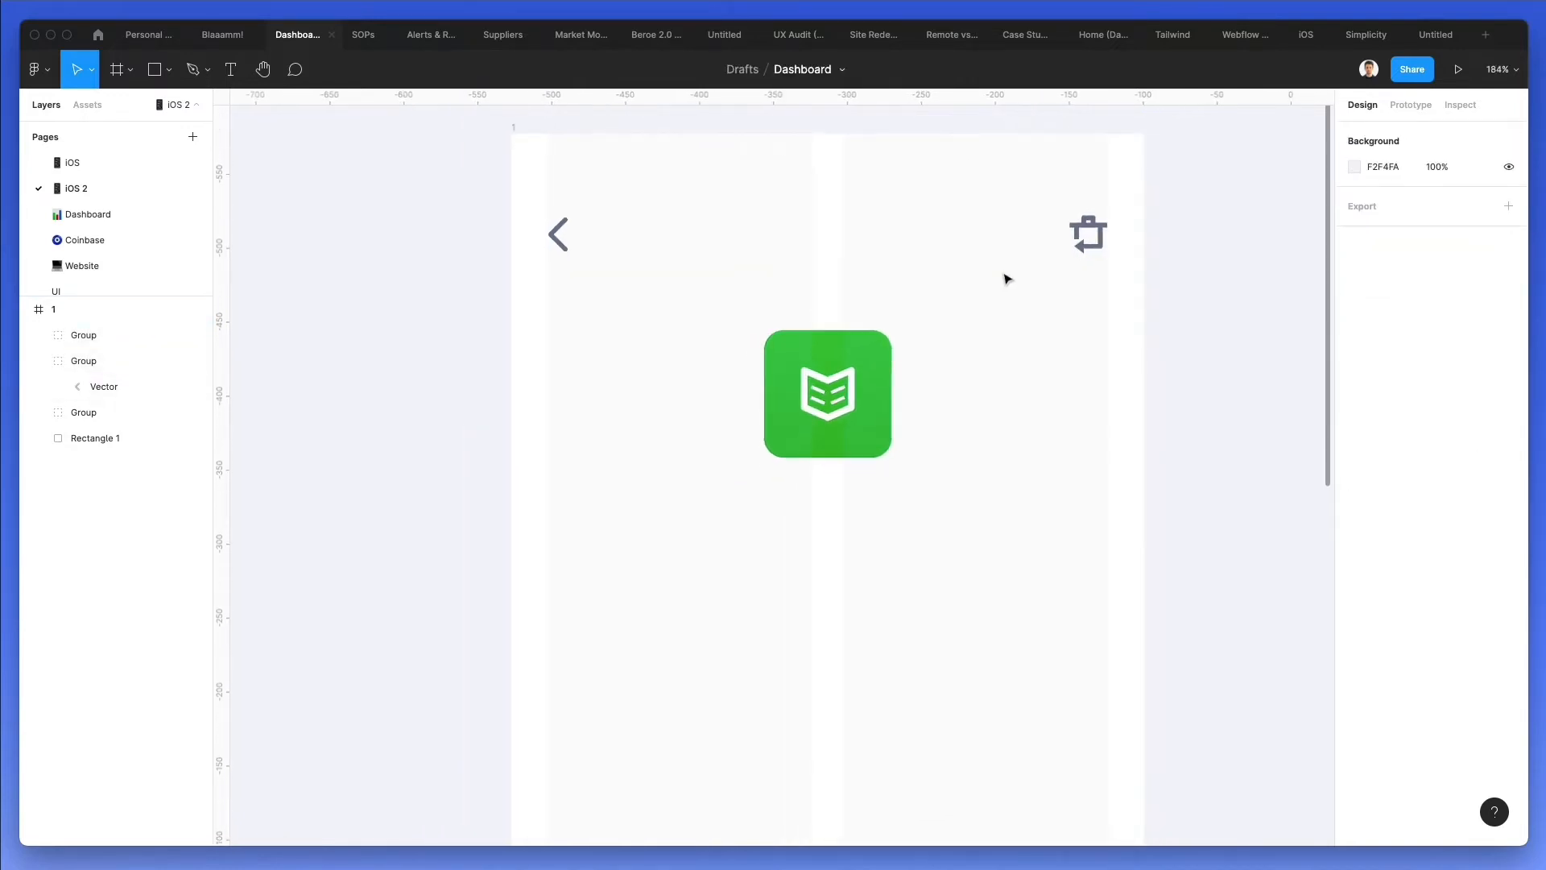
# Add the text "UX articles reading" below the green logo and set its weight to Bold
pyautogui.click(230, 69)
pyautogui.click(652, 437)
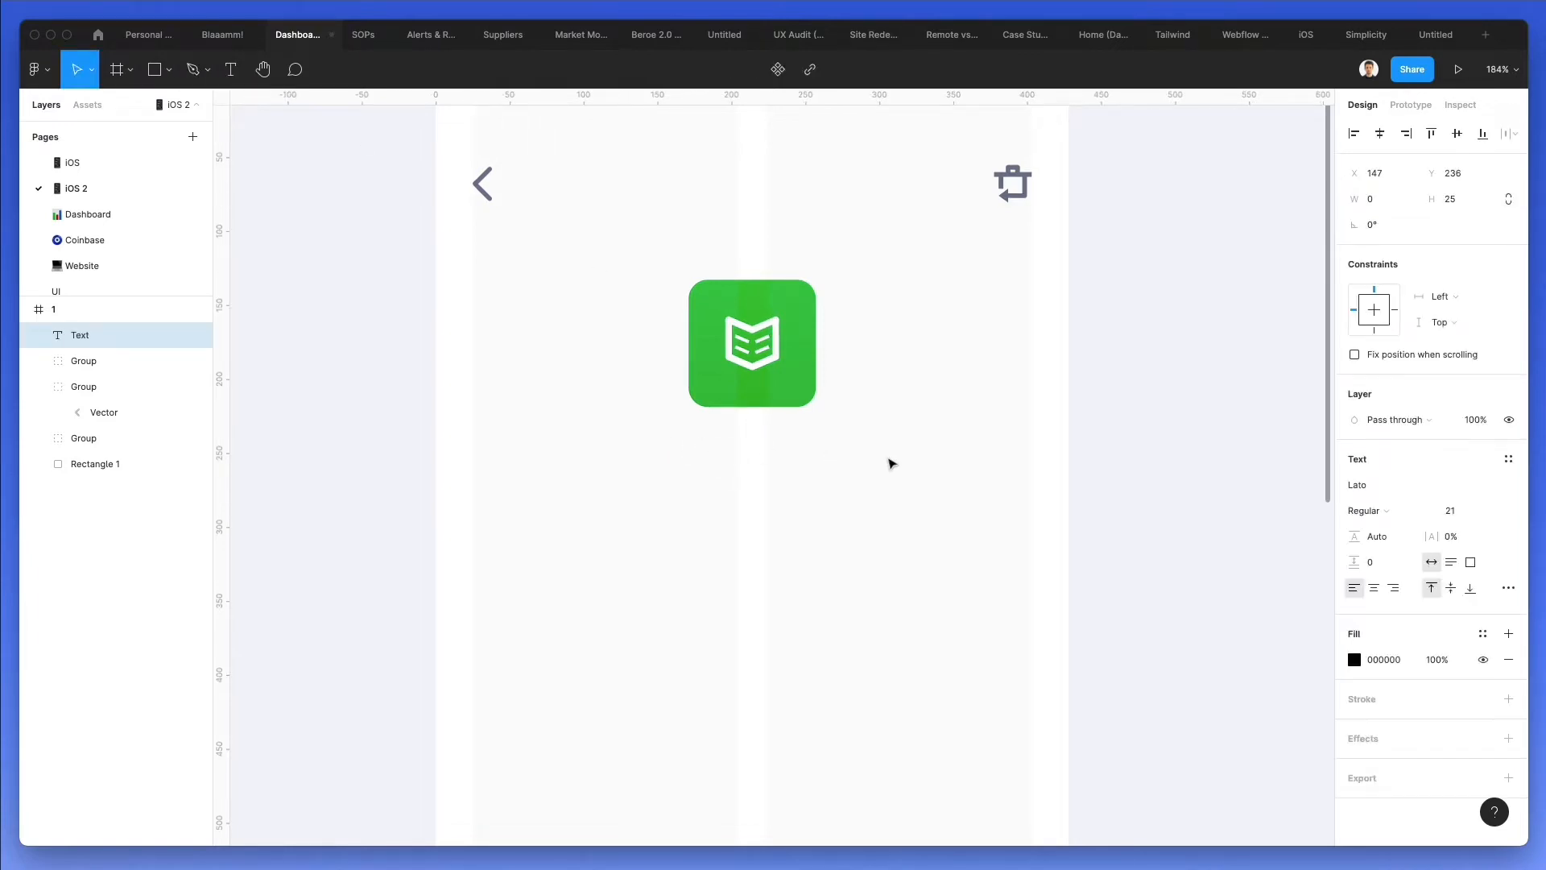
pyautogui.write('UX art')
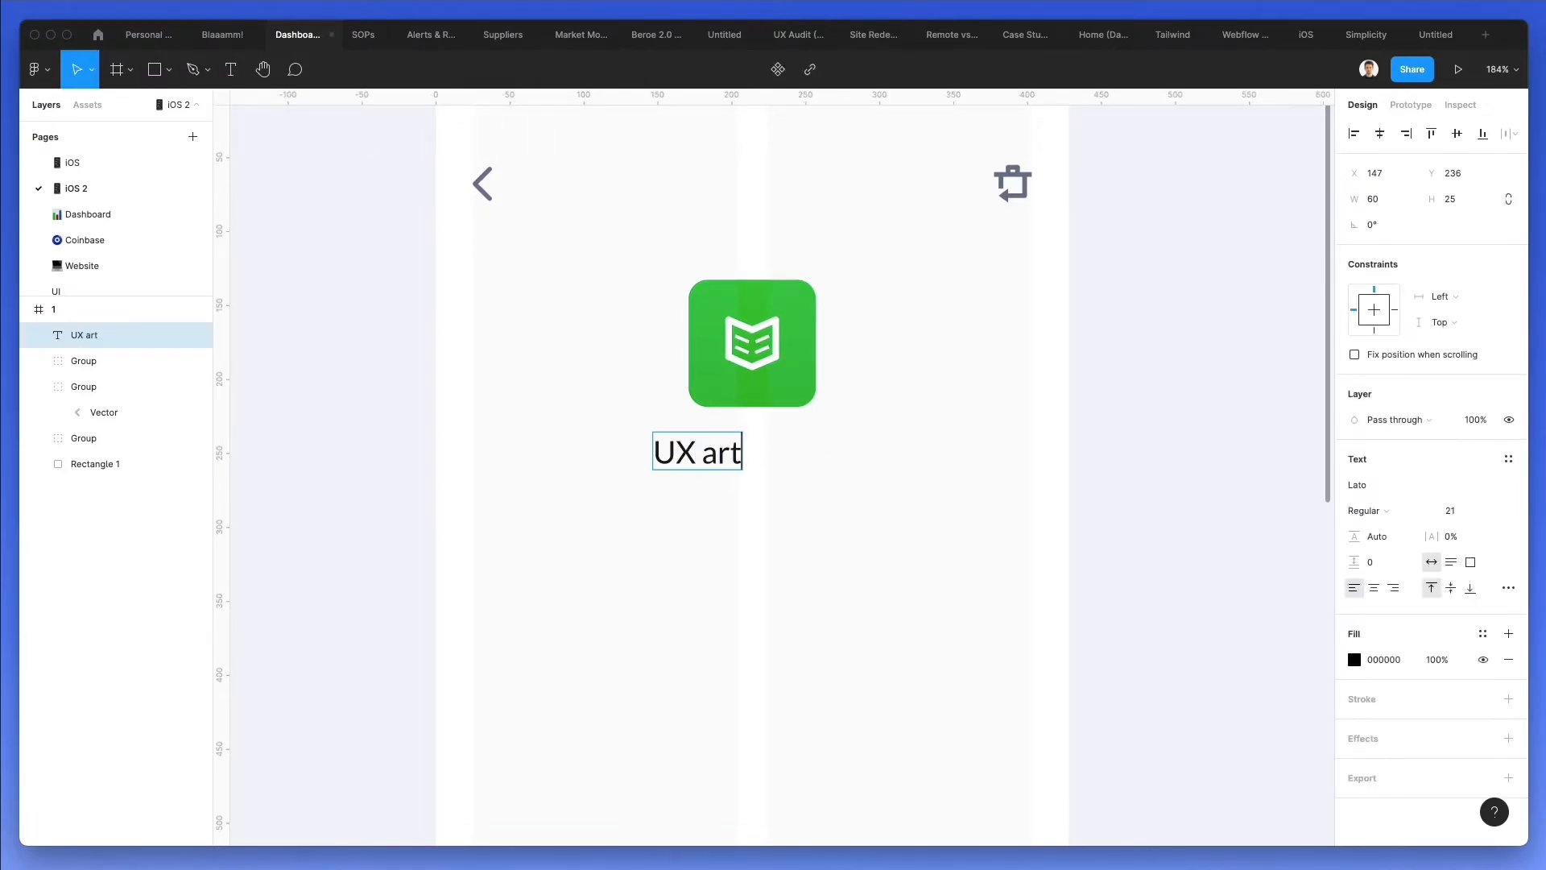
pyautogui.write('icles r')
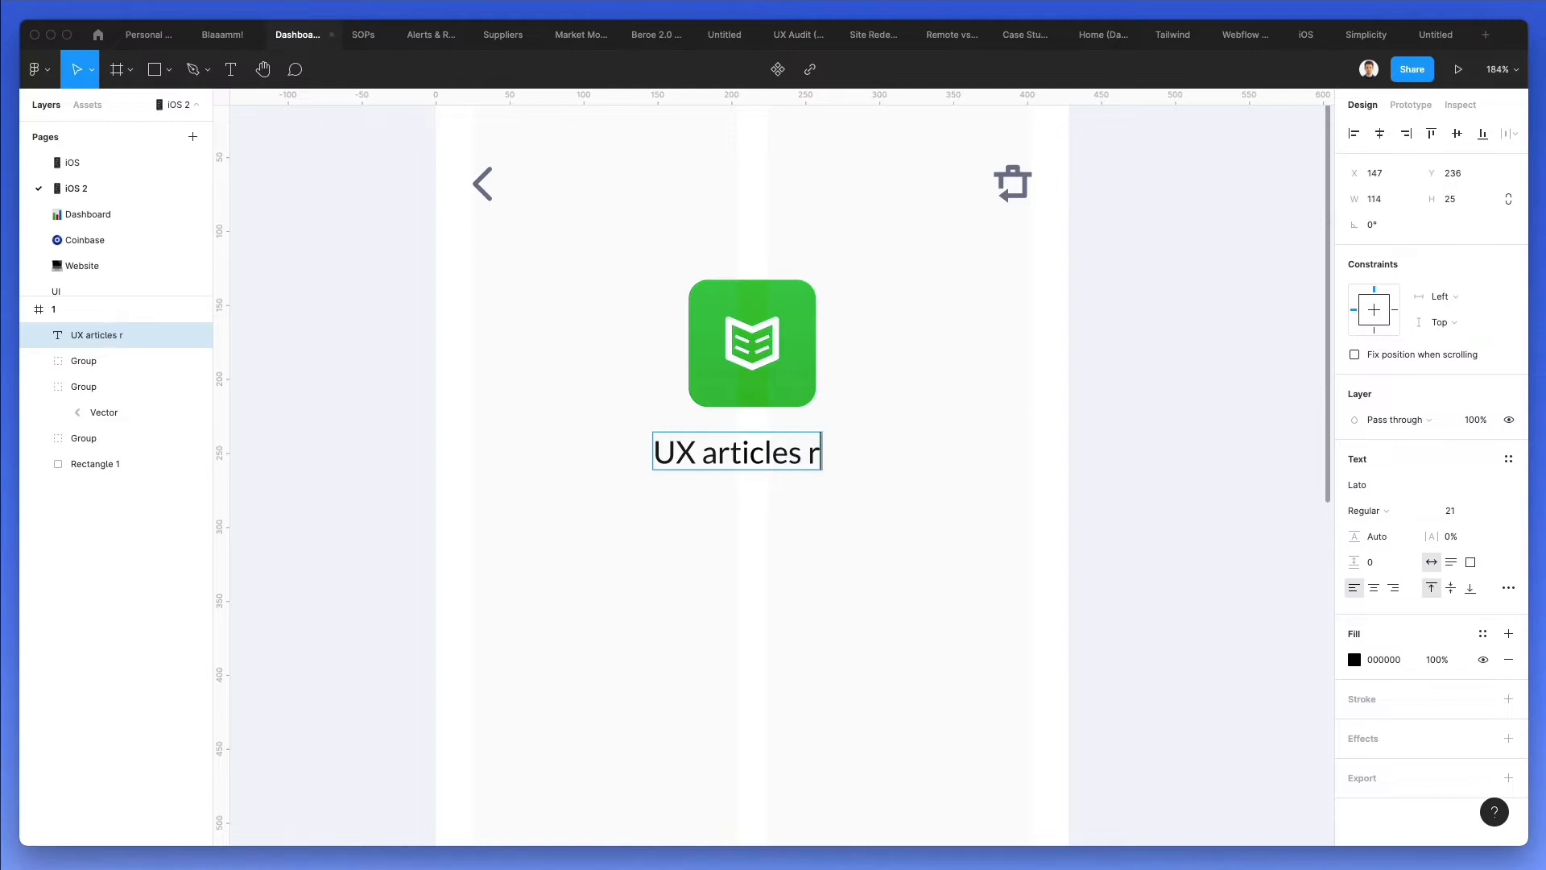
pyautogui.write('eading')
pyautogui.press('super+a')
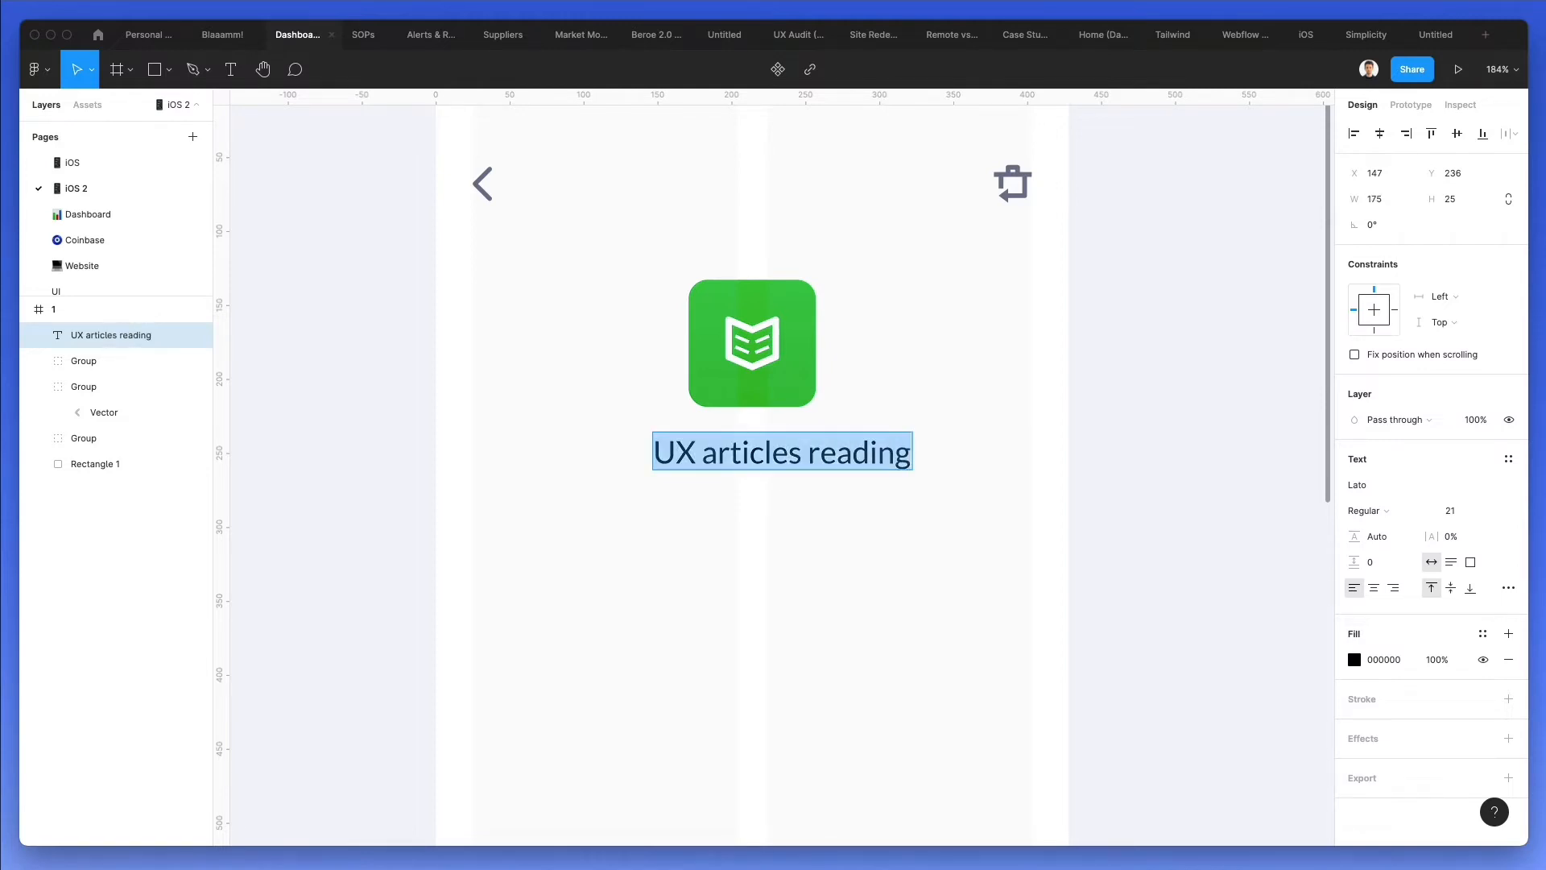
pyautogui.click(1405, 511)
pyautogui.click(1405, 530)
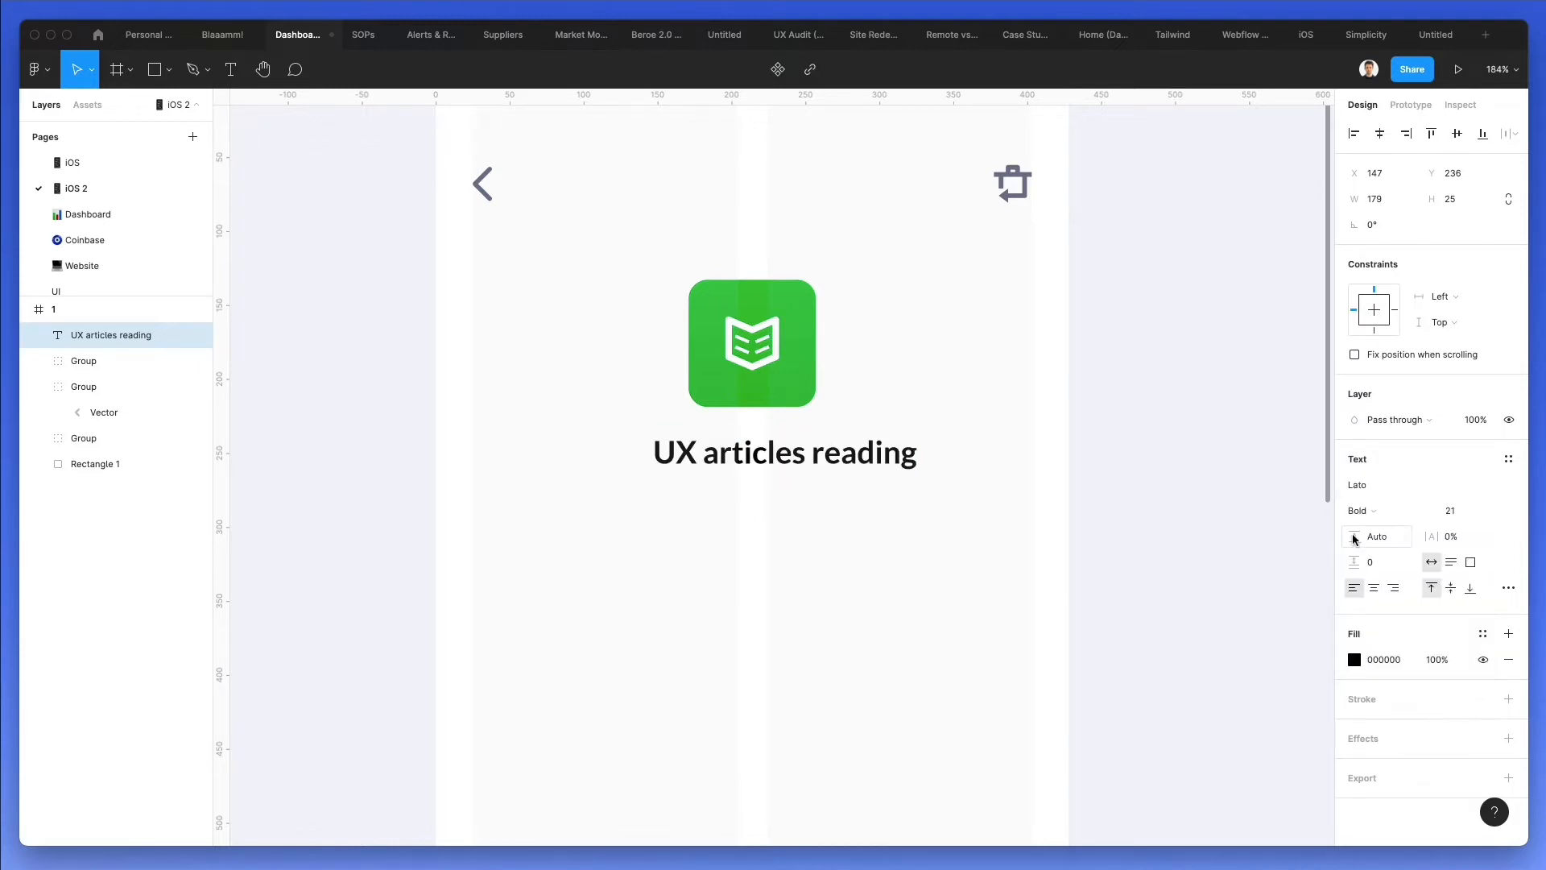
# Center the "UX articles reading" title horizontally under the logo and nudge it 6 px down
pyautogui.press('Escape')
pyautogui.moveTo(869, 459); pyautogui.dragTo(837, 457)
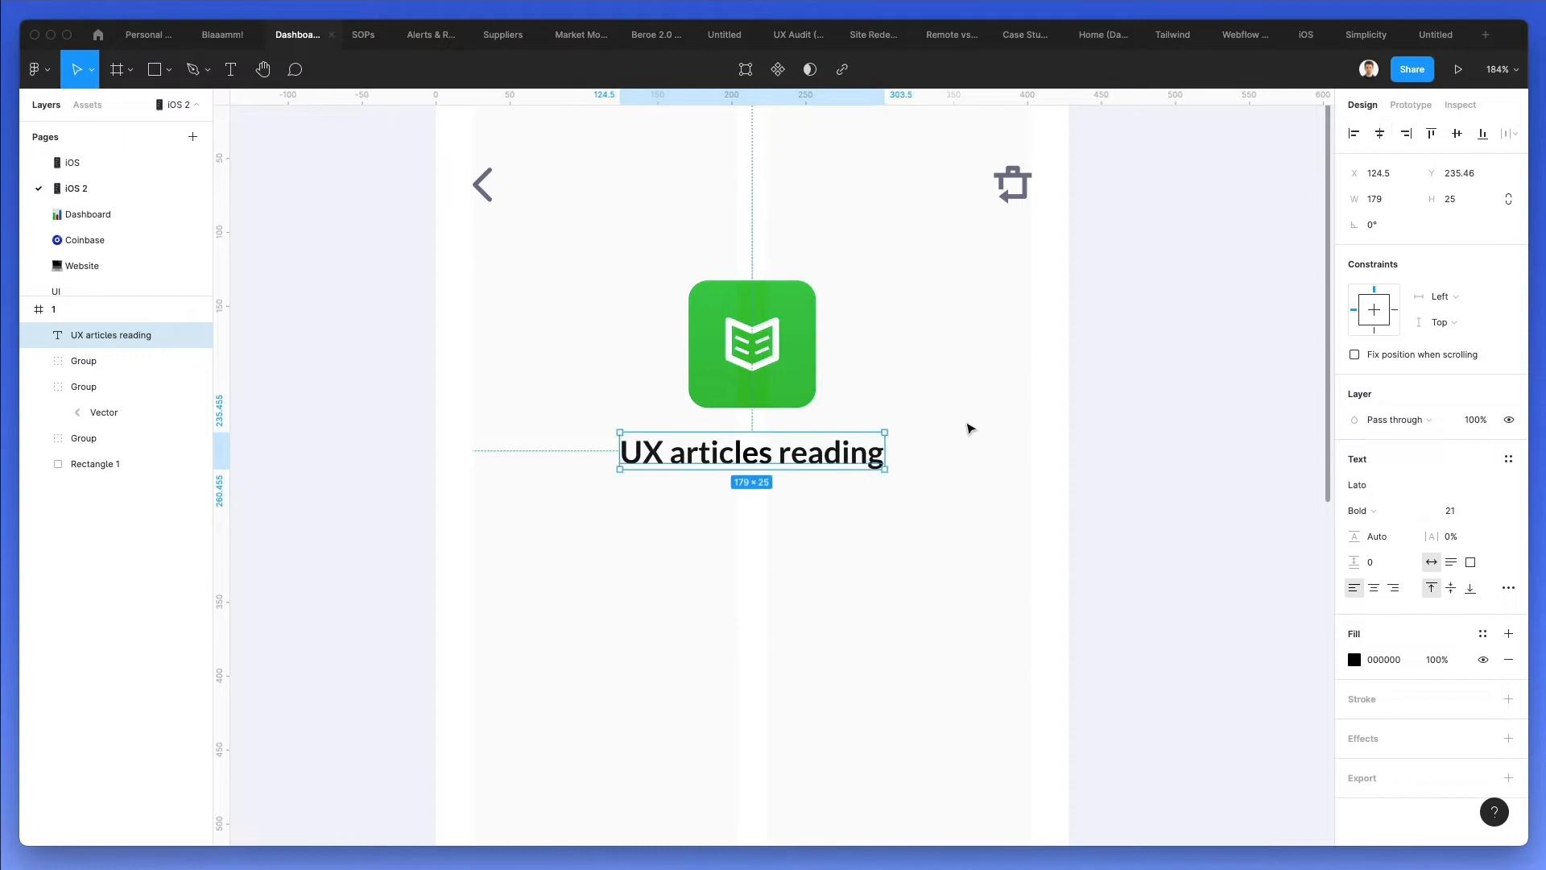
pyautogui.press('Down')
pyautogui.press('Down')
pyautogui.press('Down')
pyautogui.press('Down')
pyautogui.press('Down')
pyautogui.press('Down')
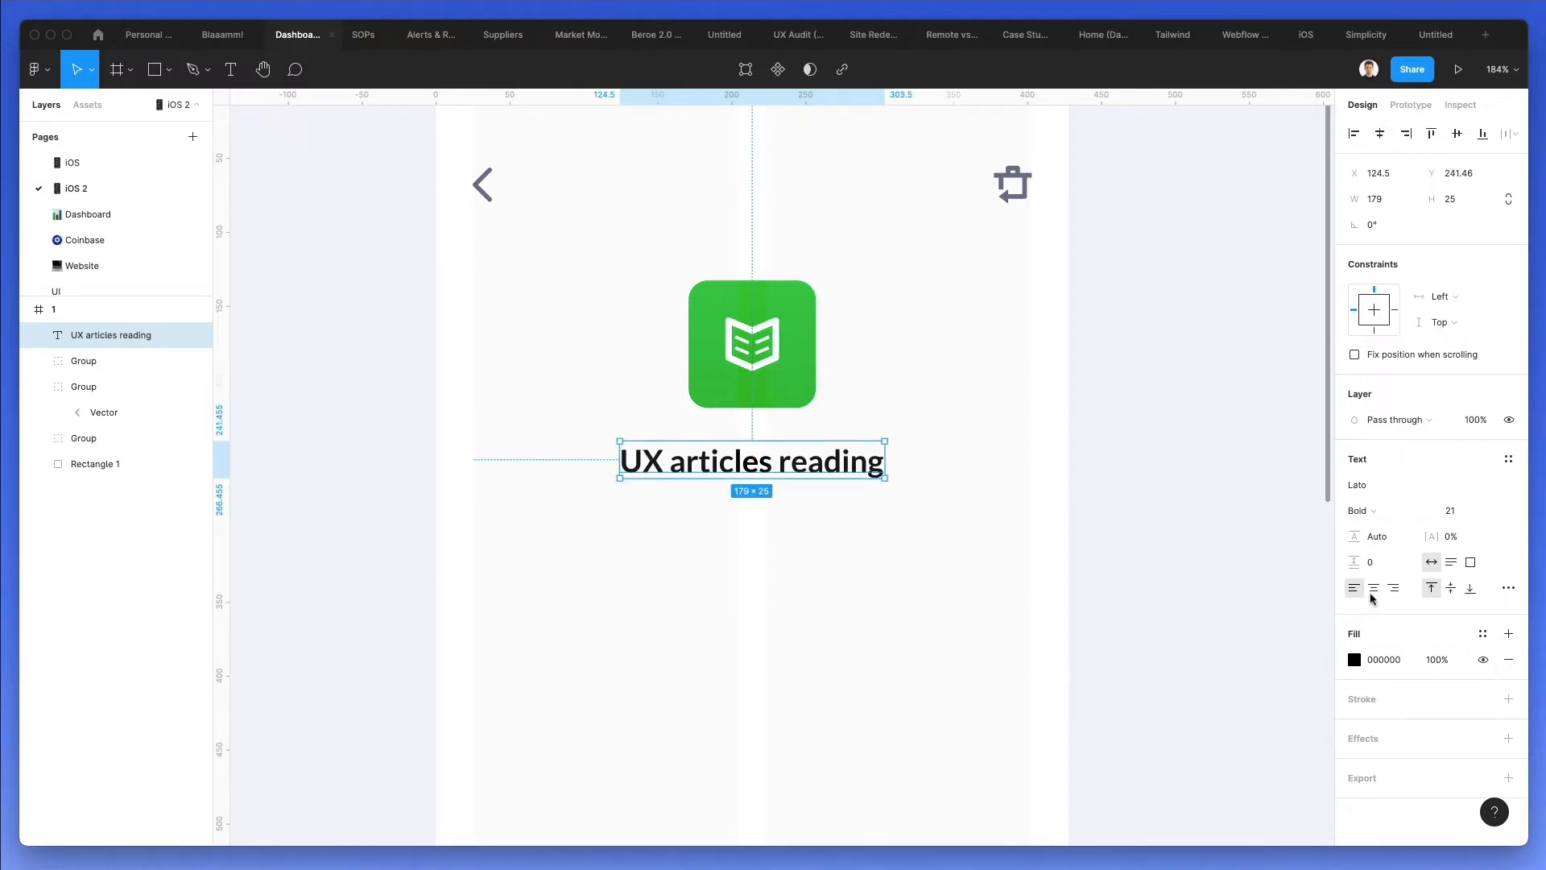
# Center-align the title's text and set its font size to 19
pyautogui.click(1374, 588)
pyautogui.click(1451, 510)
pyautogui.write('20')
pyautogui.press('Return')
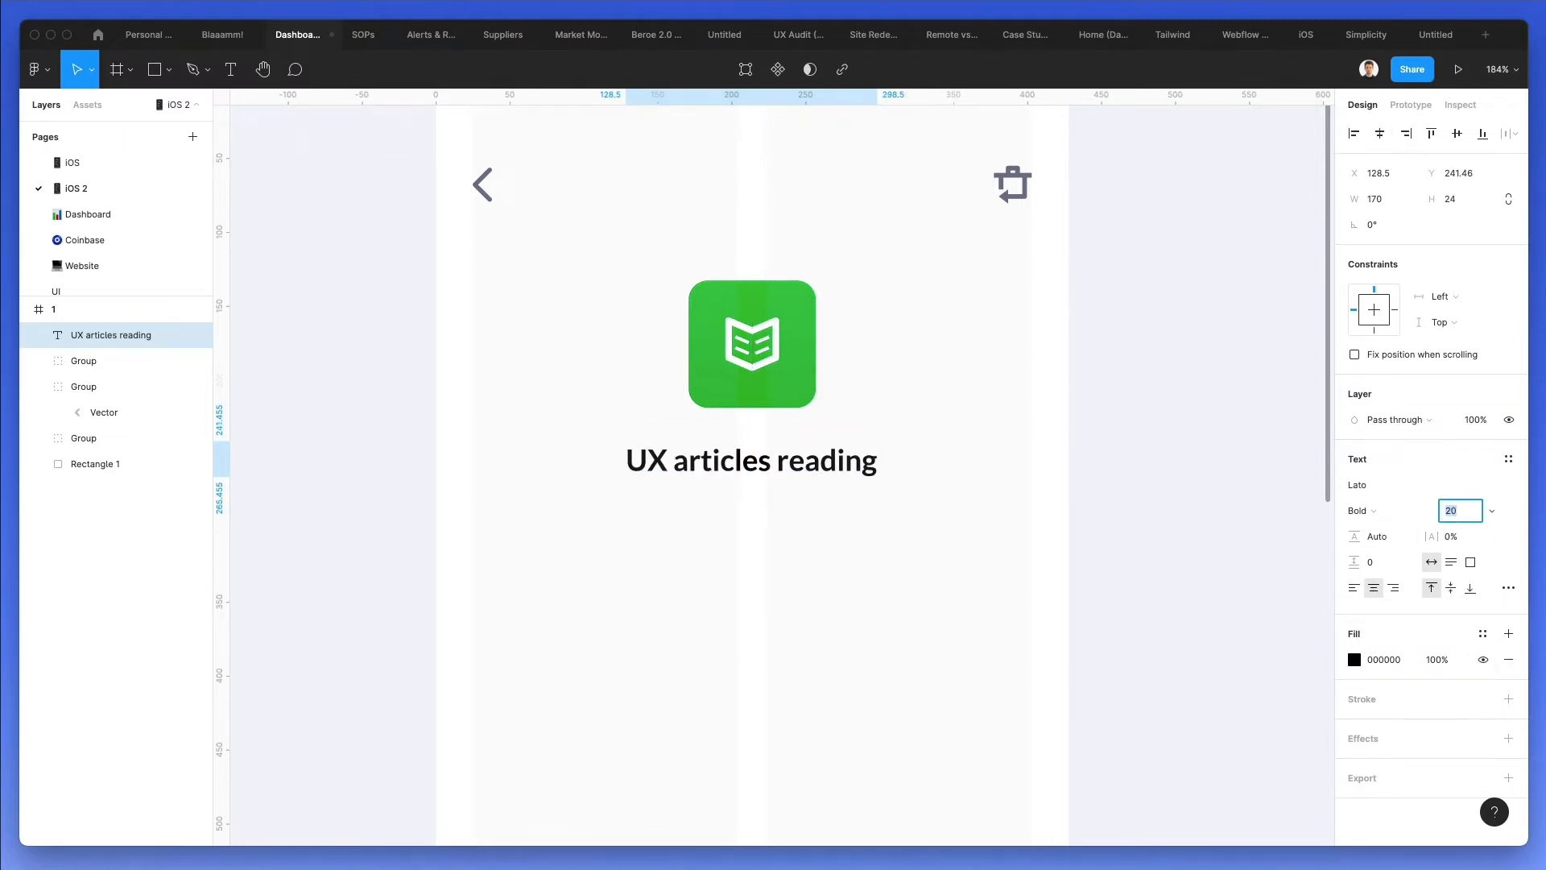
pyautogui.press('Down')
pyautogui.scroll(-5, 978, 572)
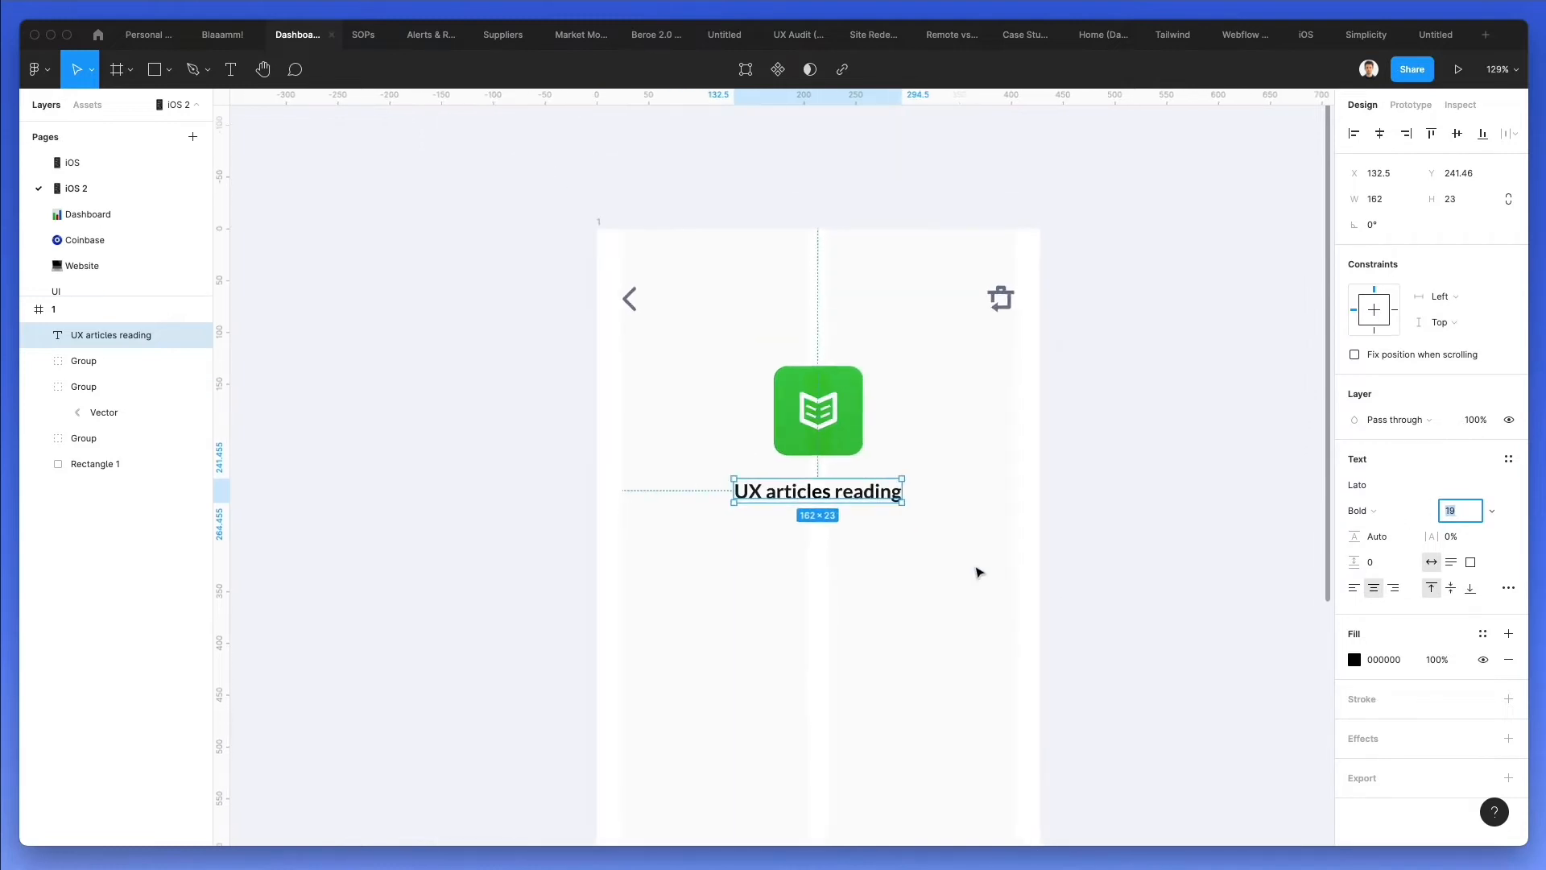
# Nudge the "UX articles reading" title 1 px further down
pyautogui.click(979, 571)
pyautogui.click(869, 366)
pyautogui.press('Down')
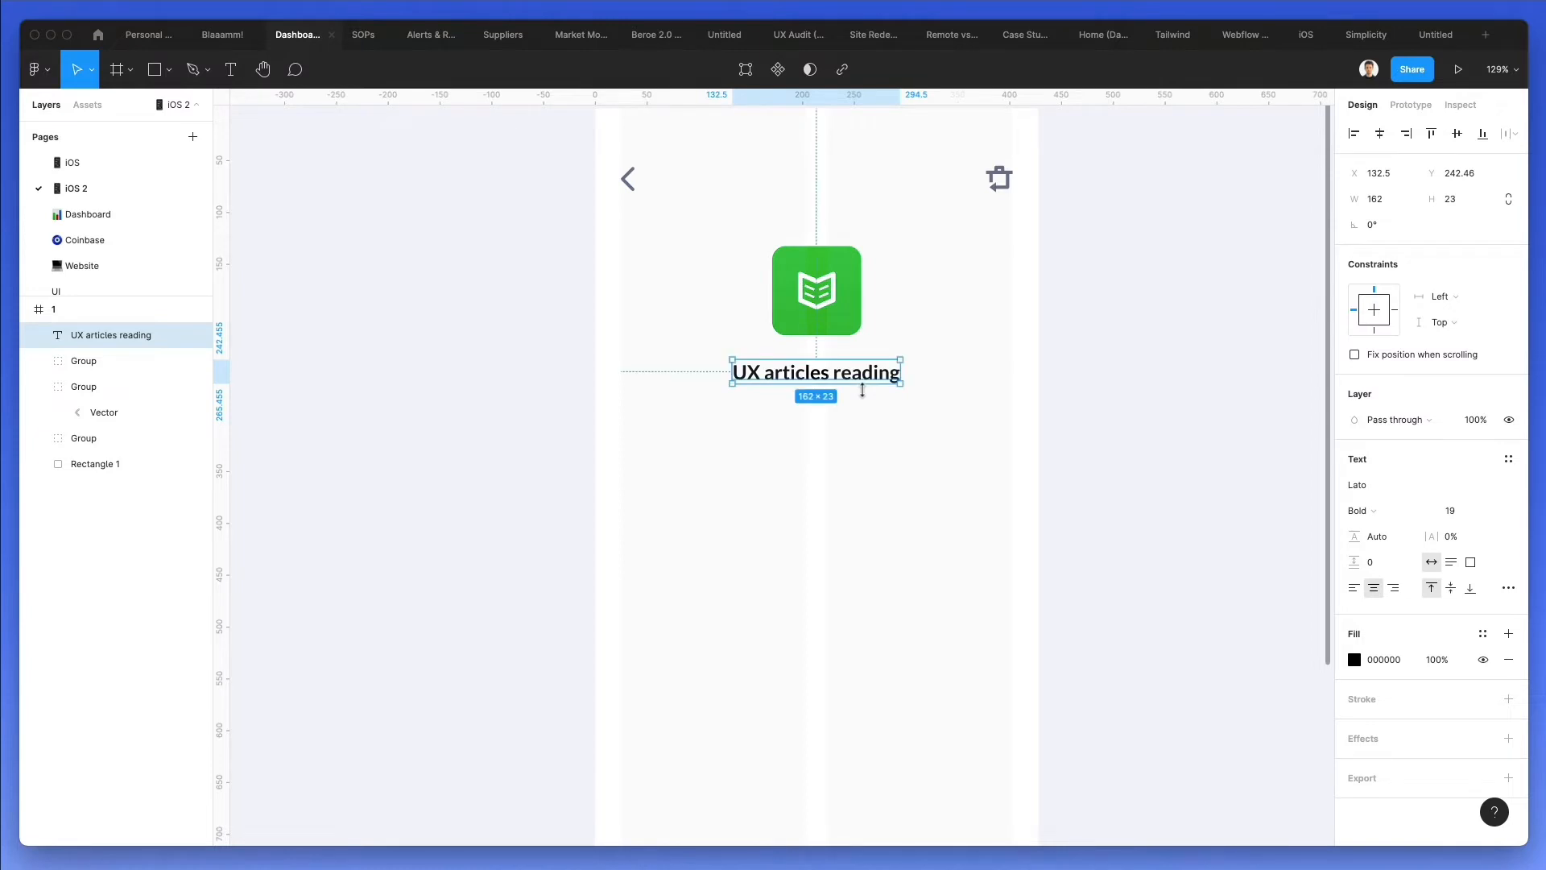
# Duplicate the title directly below itself and change the copy's text to "Today, 10:30 am"
pyautogui.moveTo(861, 390); pyautogui.dragTo(857, 419)
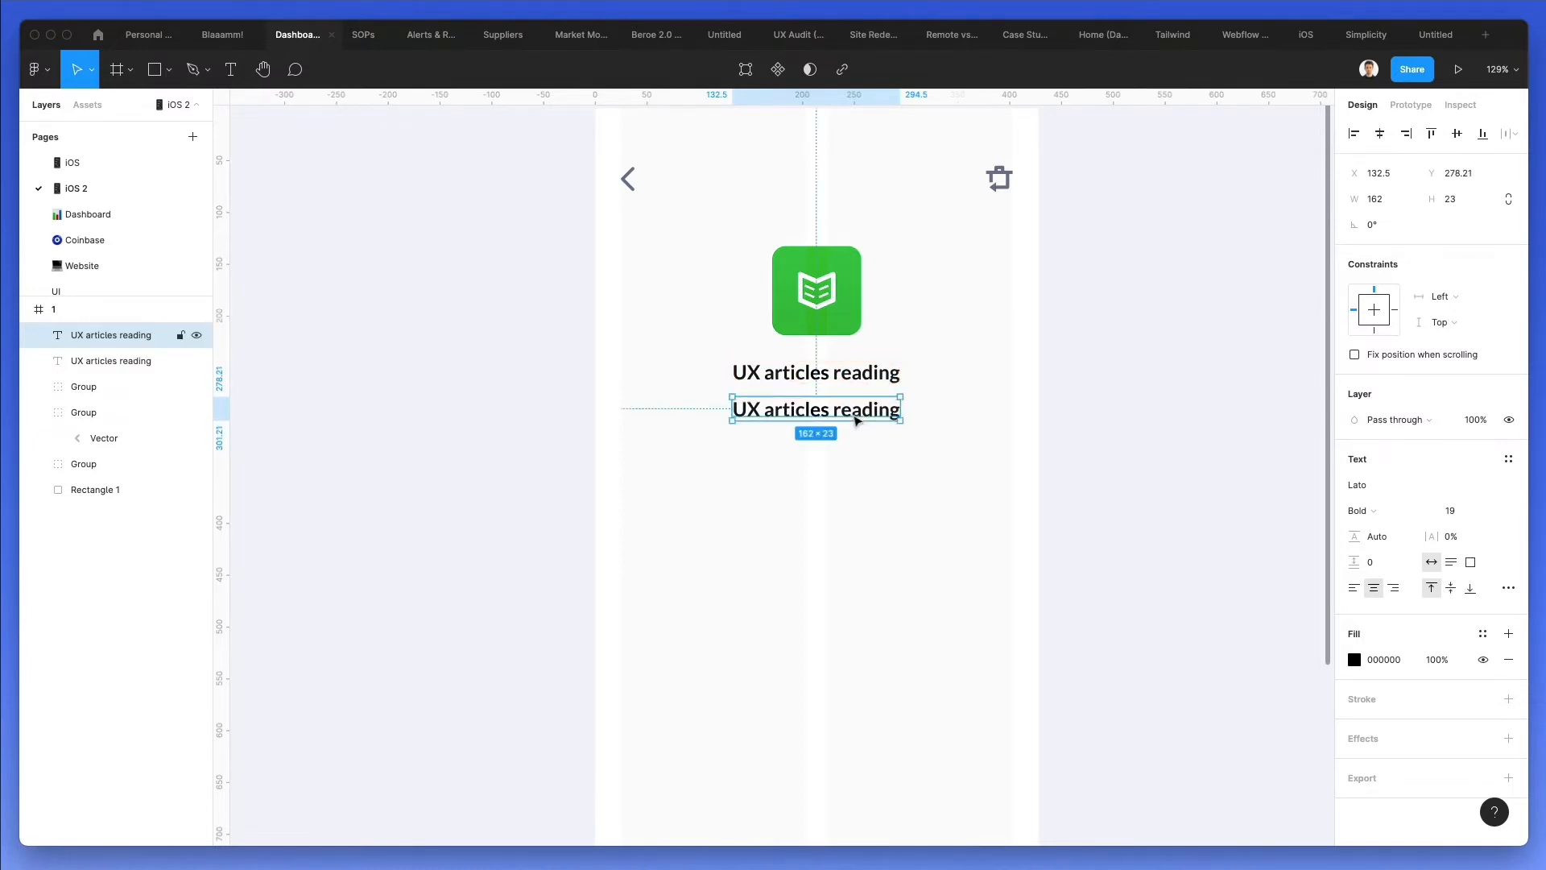
pyautogui.doubleClick(853, 412)
pyautogui.write('To')
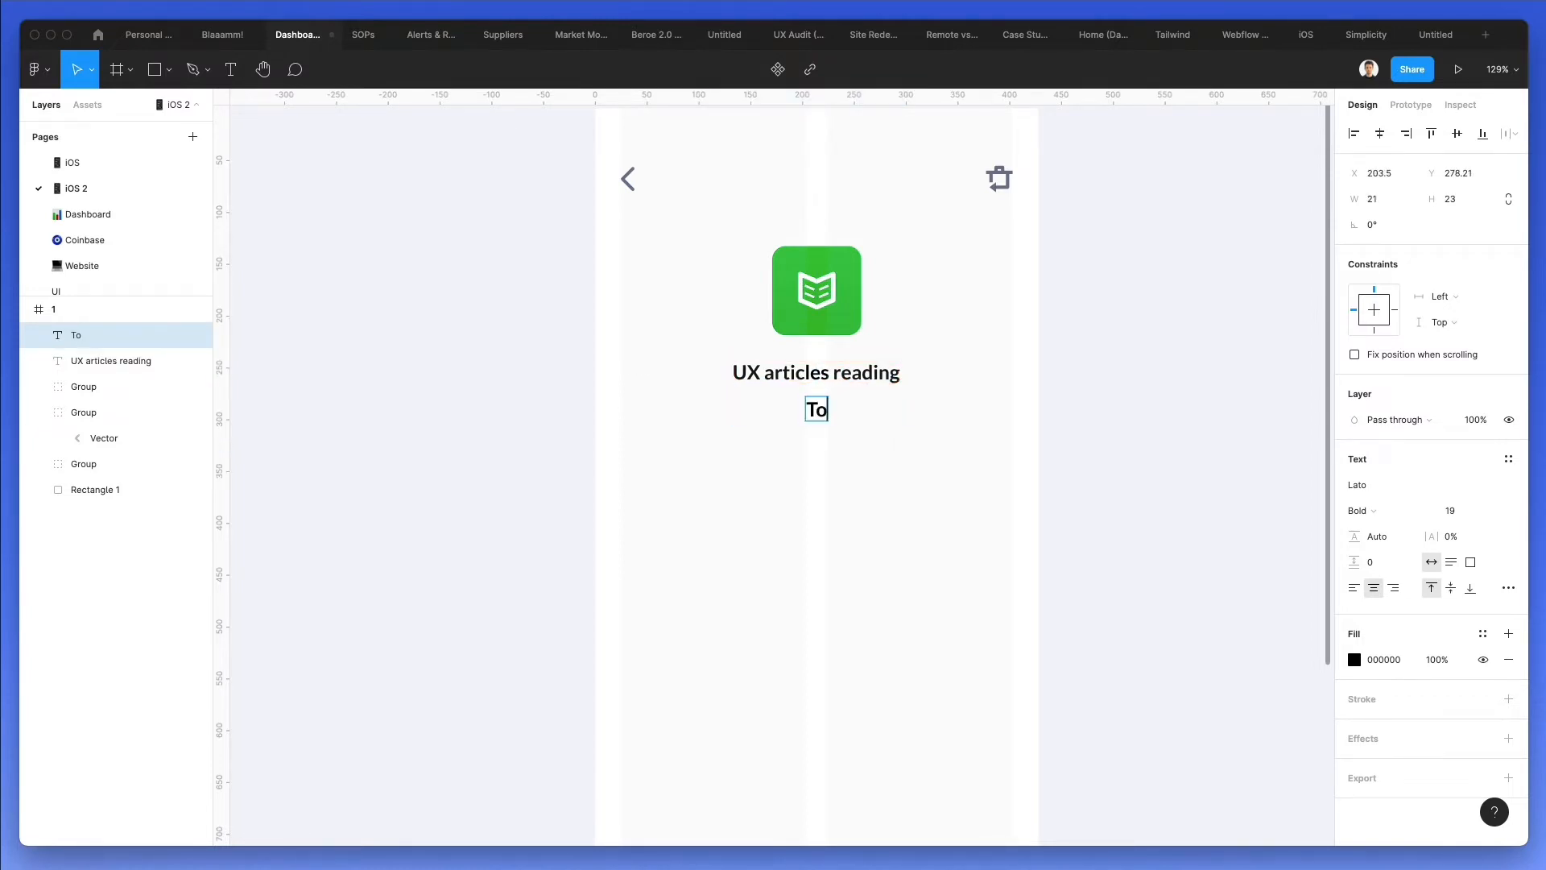
pyautogui.write('day, 10:30 ')
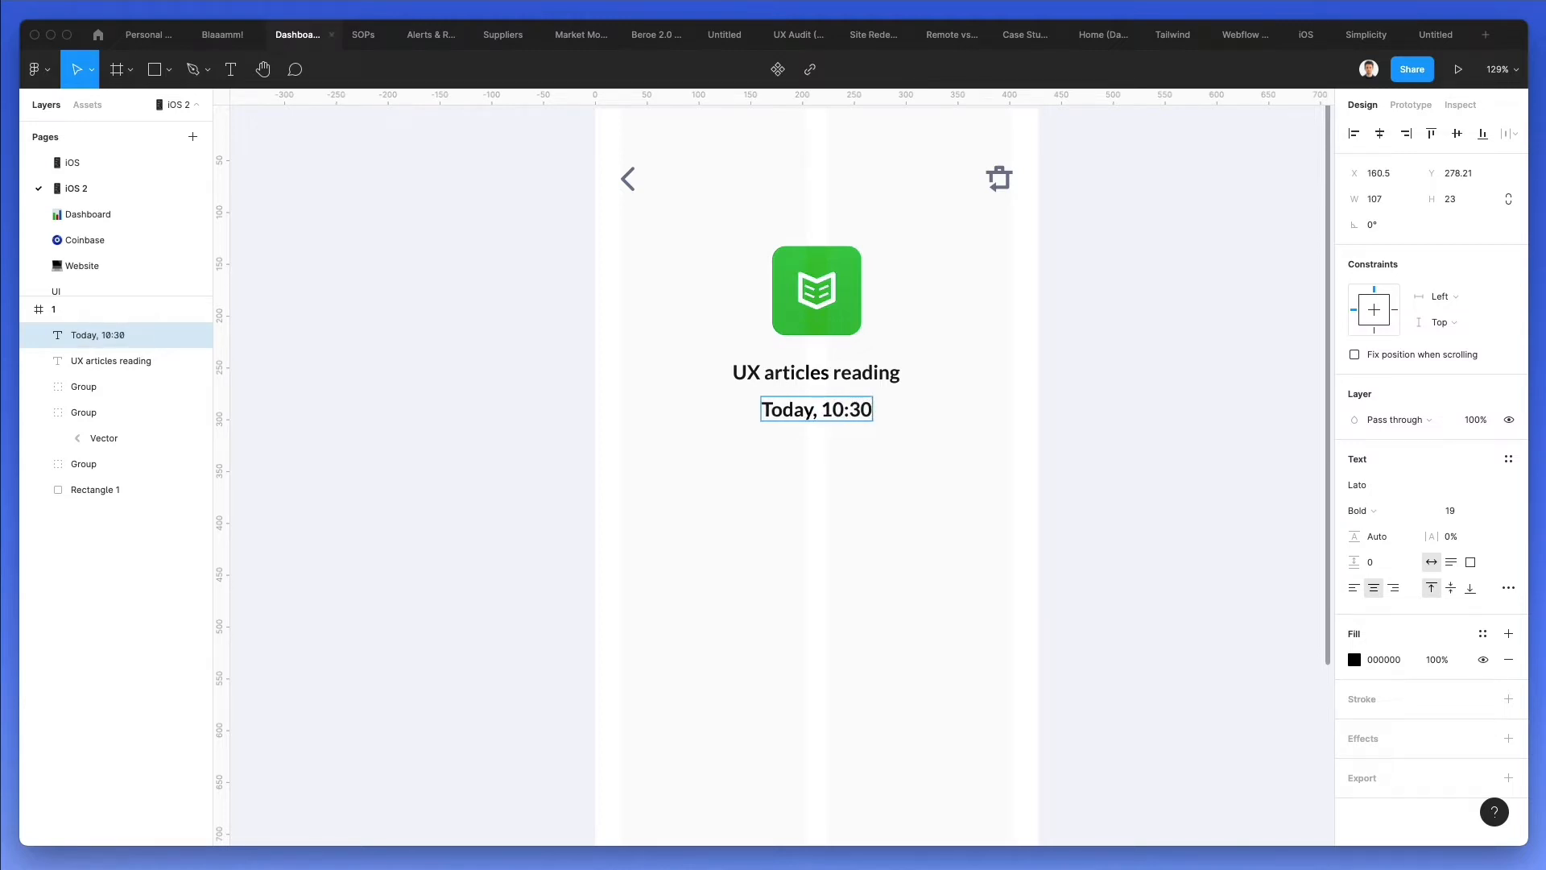
pyautogui.write('am')
pyautogui.press('Left')
pyautogui.press('Left')
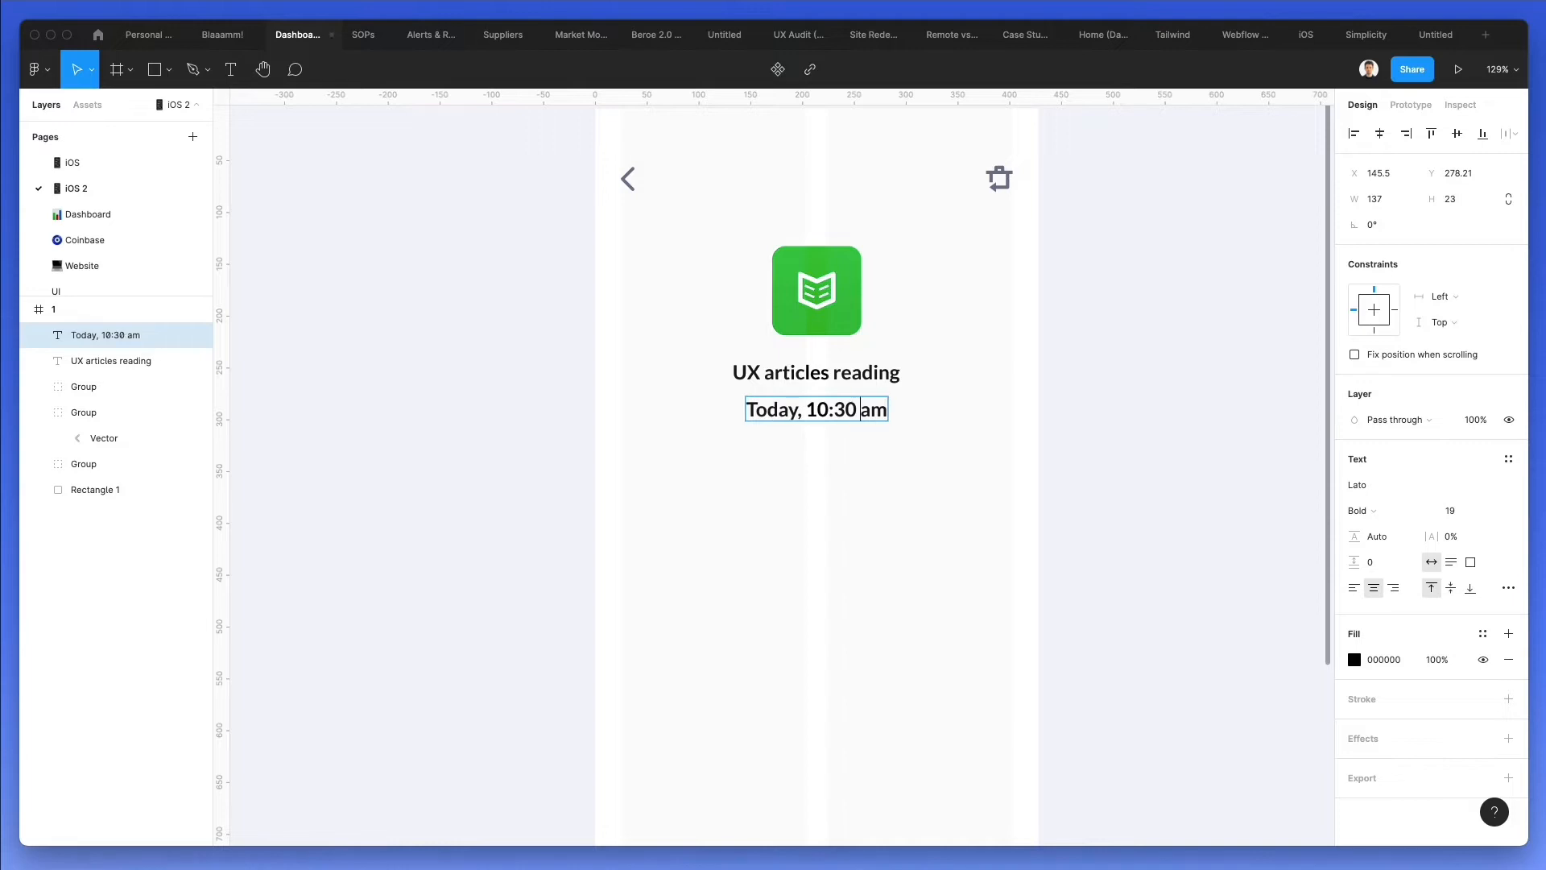
pyautogui.press('Escape')
# Set the font size of the "Today, 10:30 am" line to 16
pyautogui.click(1450, 510)
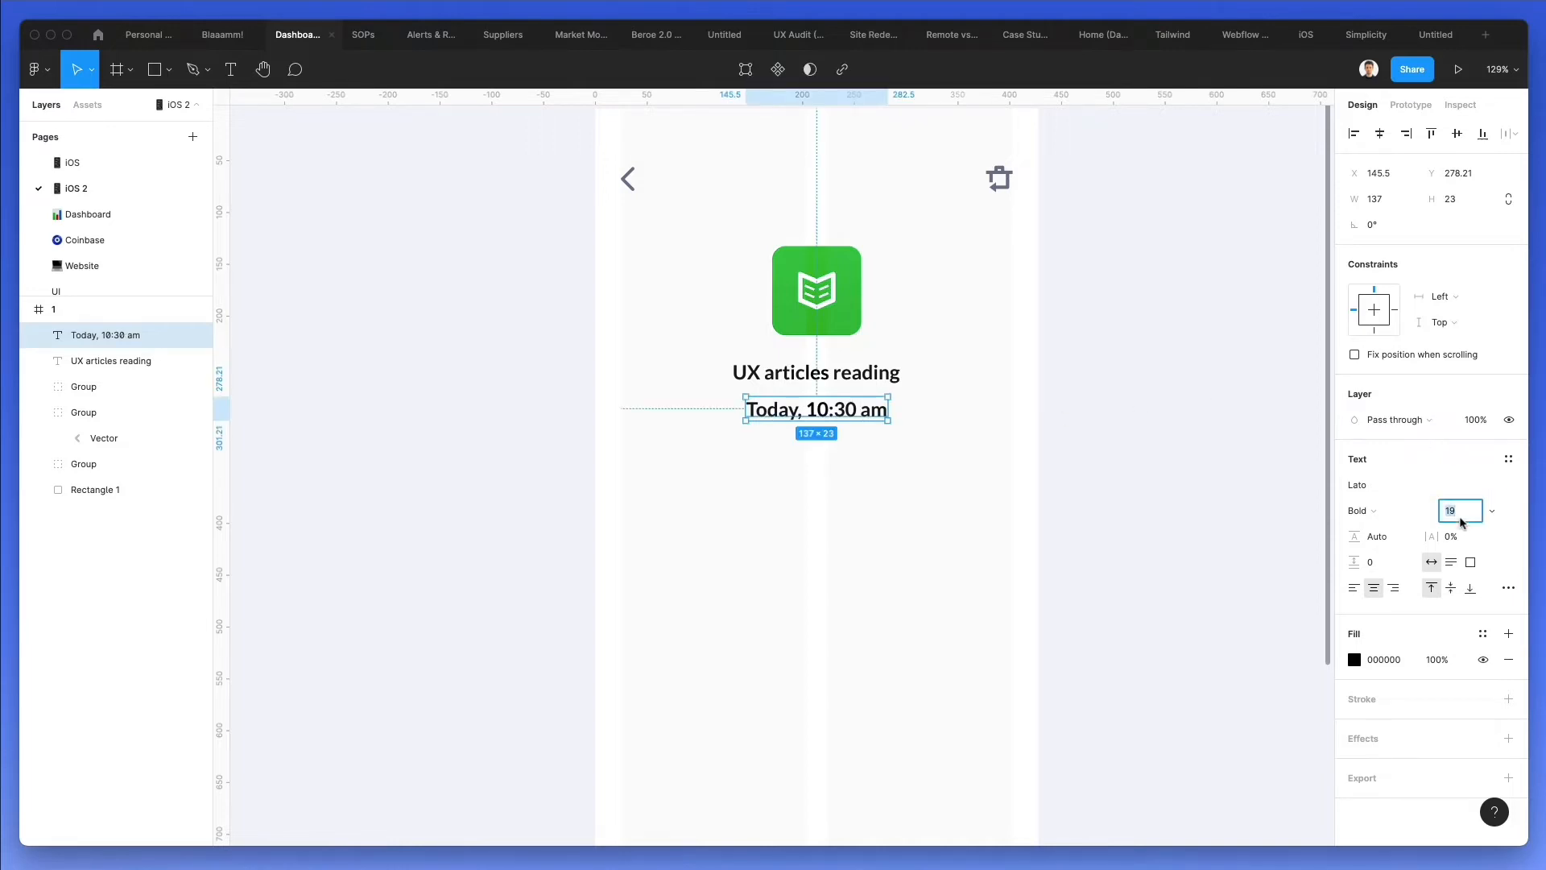
pyautogui.press('Down')
pyautogui.press('Down')
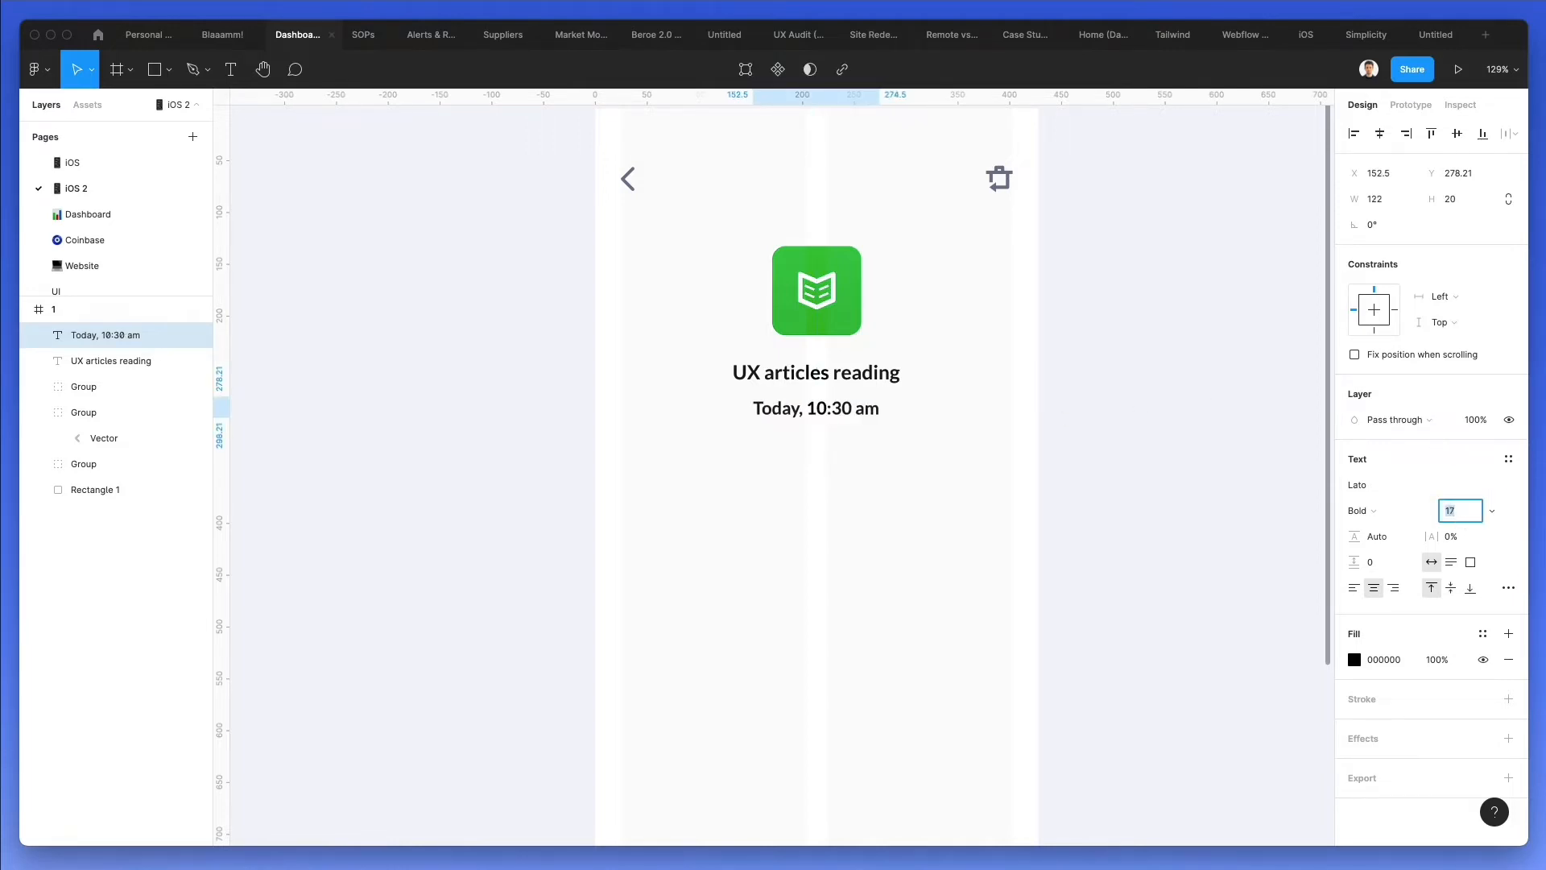
pyautogui.press('Down')
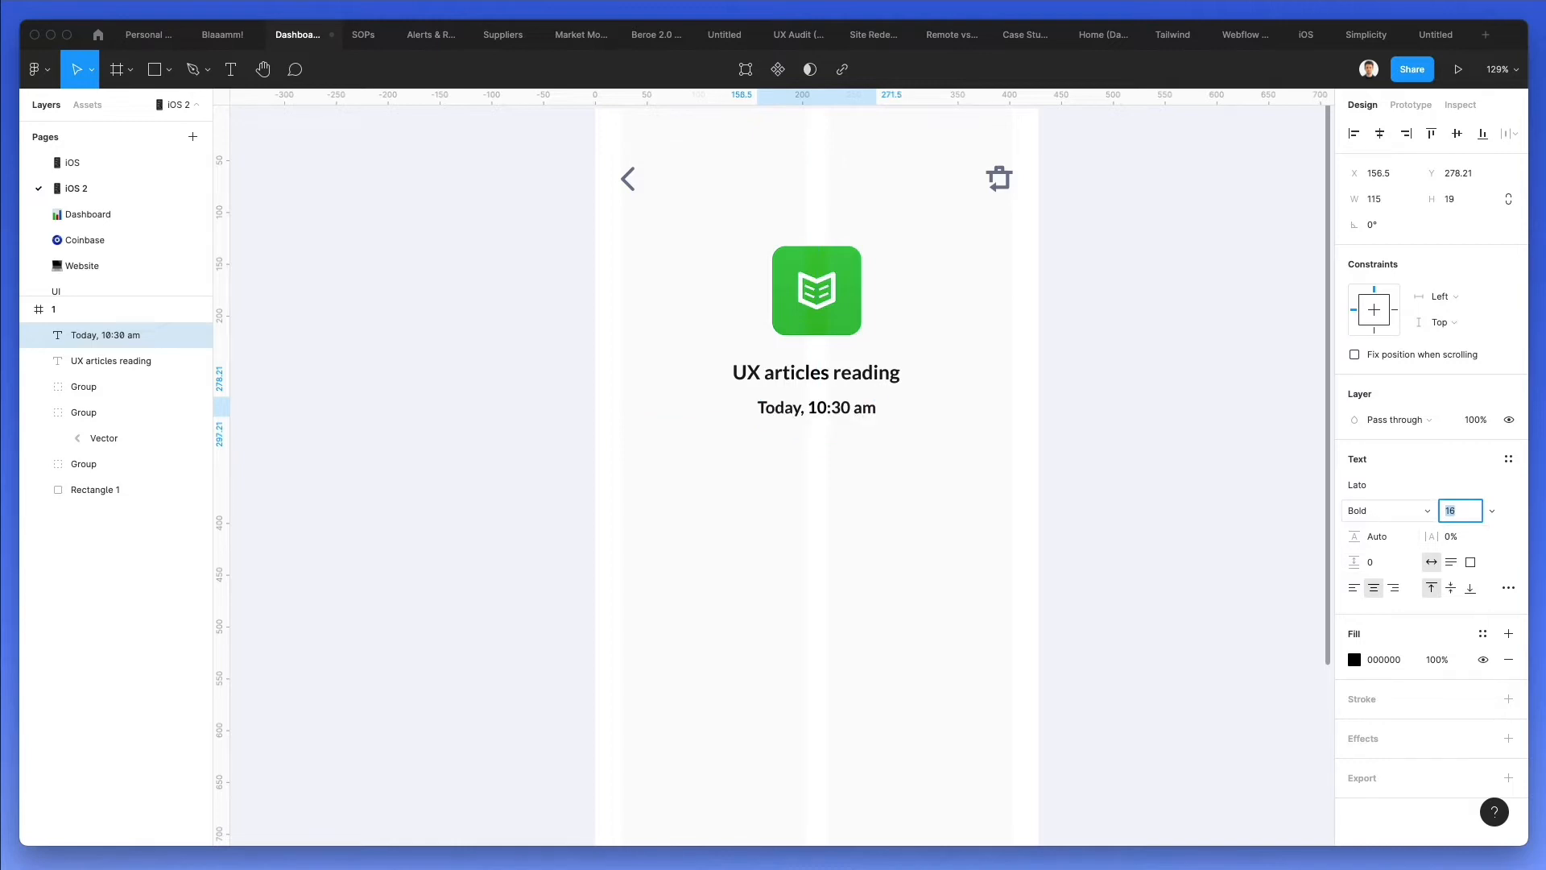
# Recolor the "Today, 10:30 am" line to gray 777D8B and set its weight to Regular
pyautogui.click(1354, 660)
pyautogui.click(1269, 656)
pyautogui.moveTo(1158, 491); pyautogui.dragTo(1161, 507)
pyautogui.click(1406, 511)
pyautogui.click(1379, 491)
pyautogui.moveTo(1170, 507); pyautogui.dragTo(1169, 533)
pyautogui.click(984, 516)
# Duplicate the title and date lines lower on the screen and move the title copy 13 px beneath the date copy
pyautogui.scroll(-2, 906, 482)
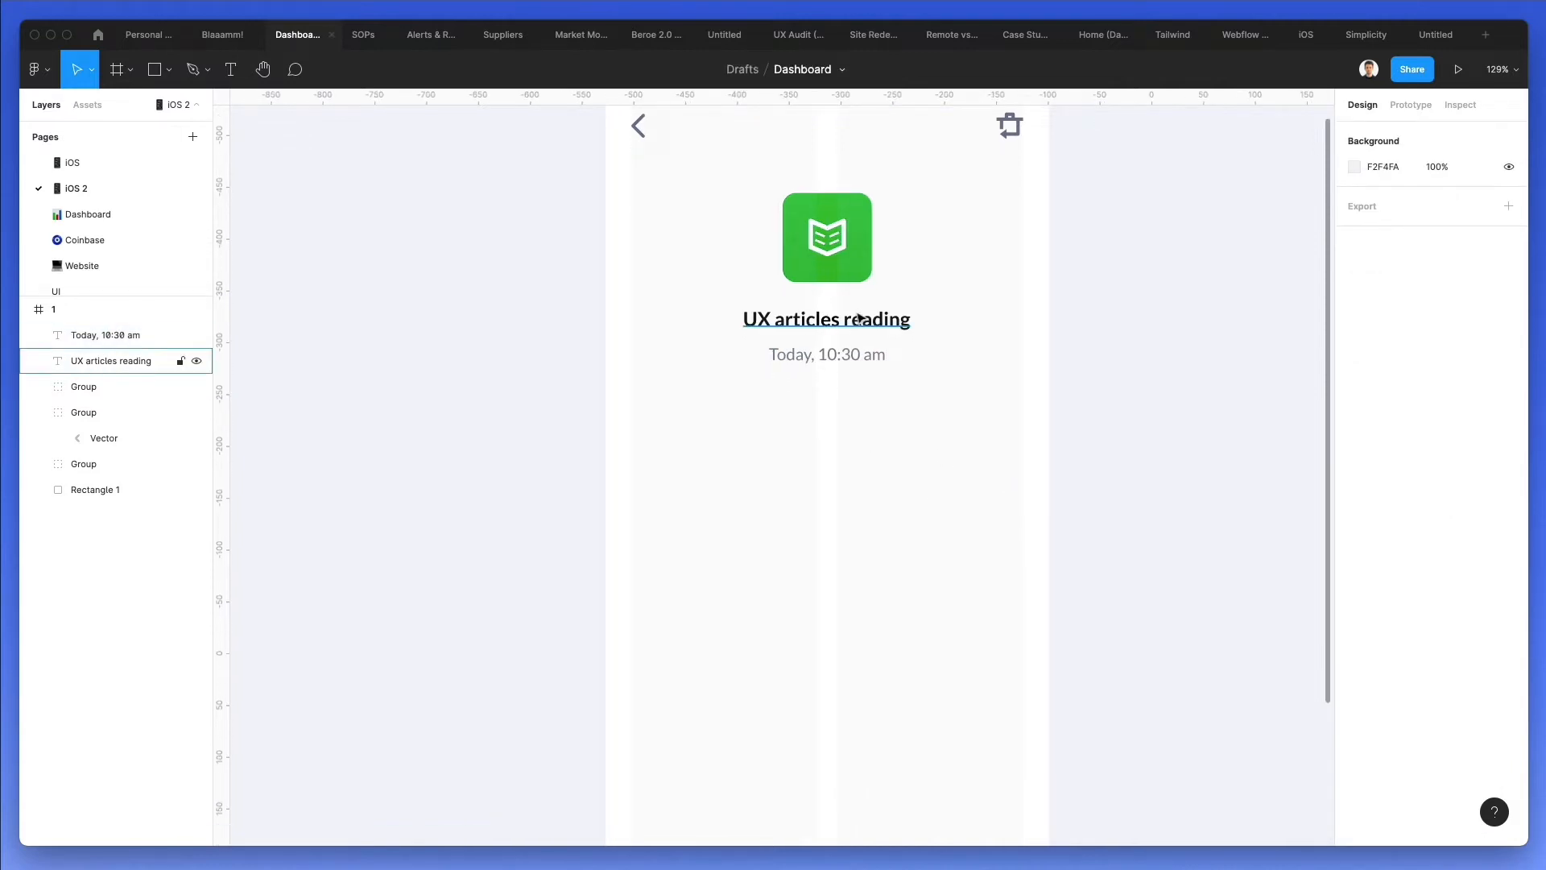
pyautogui.click(848, 348)
pyautogui.keyDown('shift'); pyautogui.click(860, 326); pyautogui.keyUp('shift')
pyautogui.moveTo(863, 331); pyautogui.dragTo(870, 437)
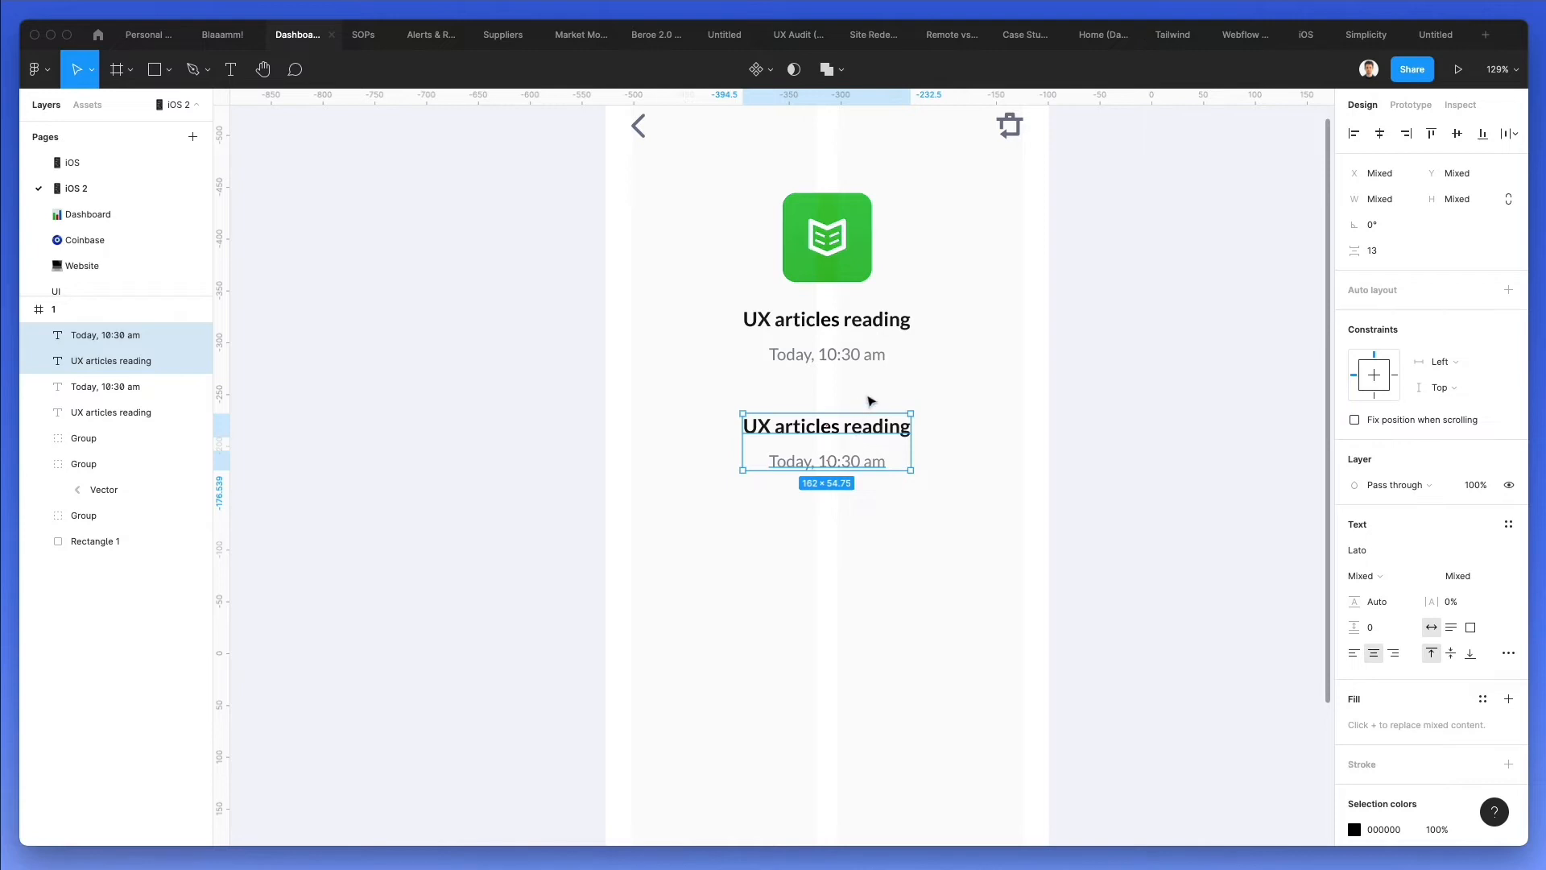
pyautogui.click(950, 365)
pyautogui.moveTo(863, 428); pyautogui.dragTo(861, 489)
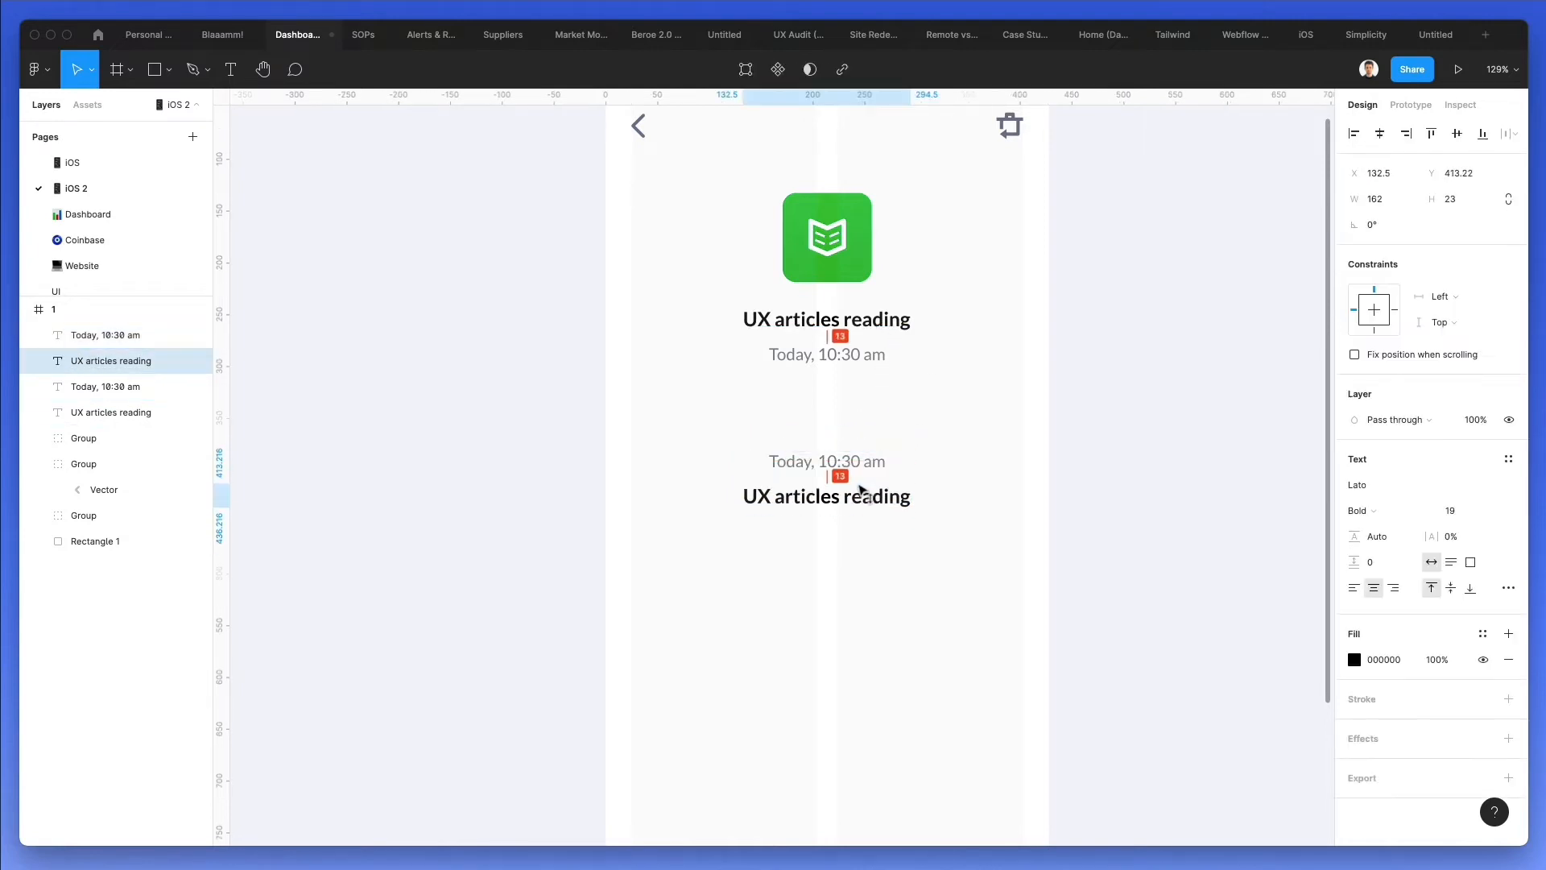
# Change the copied date line to "Focus time" and the copied title below it to "120 mins"
pyautogui.doubleClick(847, 459)
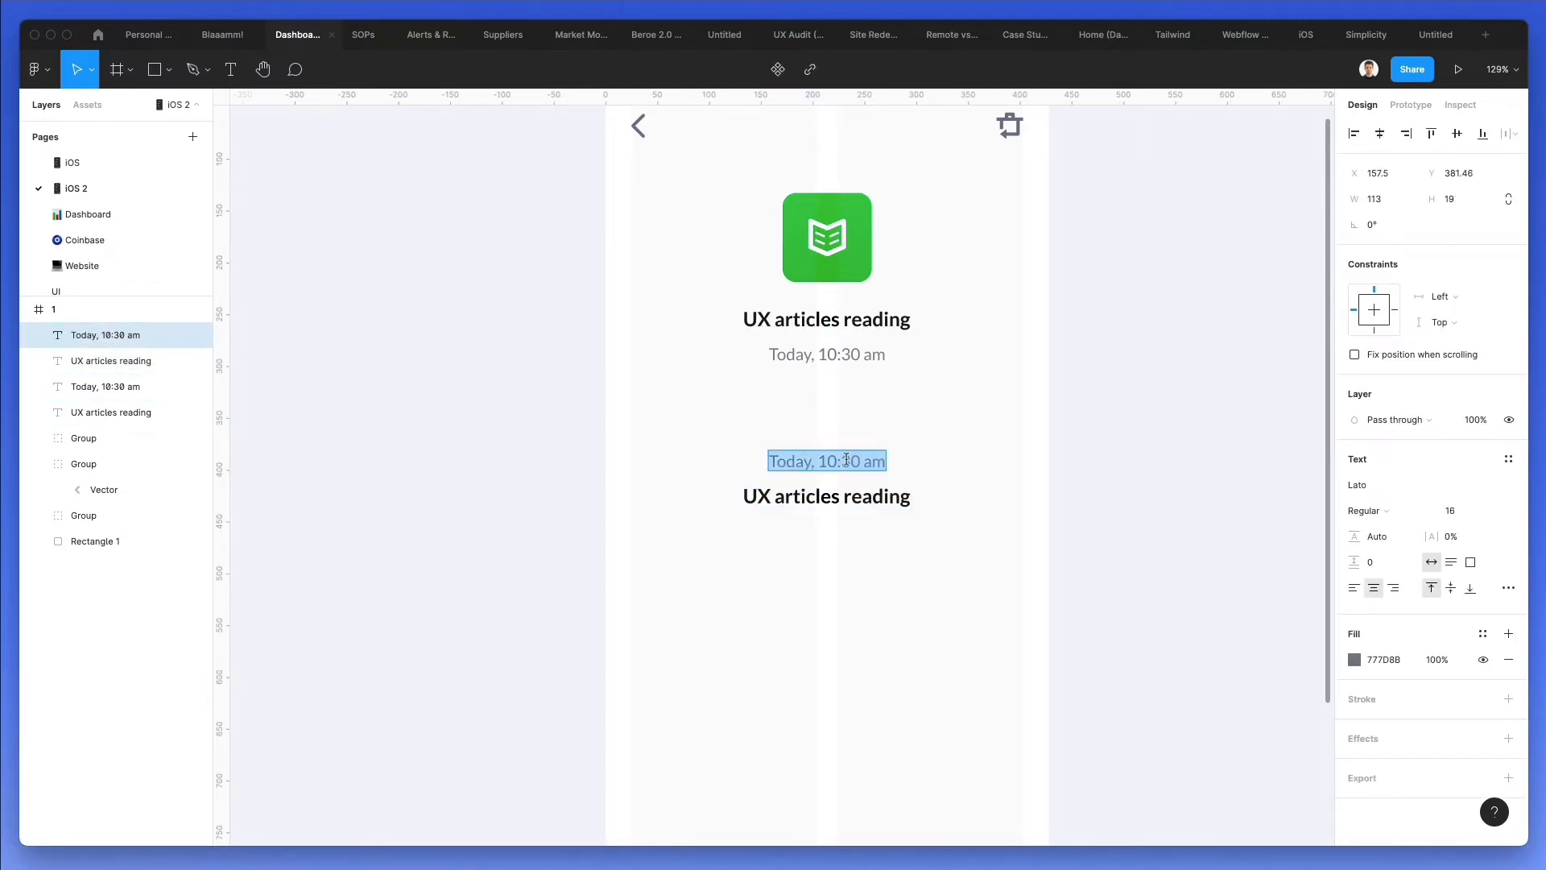
pyautogui.press('BackSpace')
pyautogui.write('Focus time')
pyautogui.click(892, 499)
pyautogui.doubleClick(891, 498)
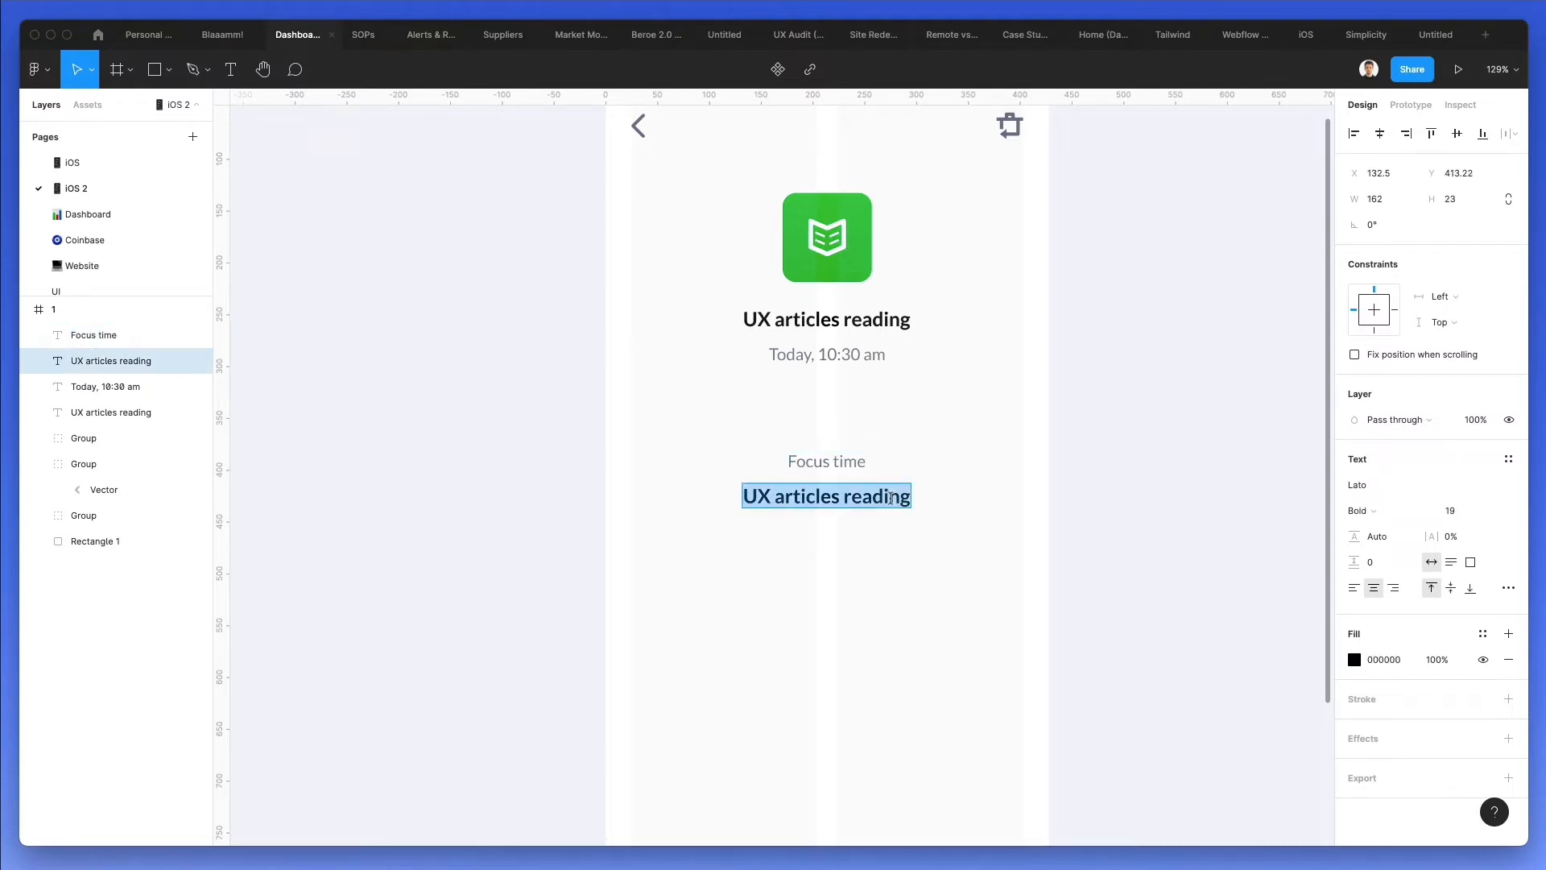
pyautogui.write('120 mins')
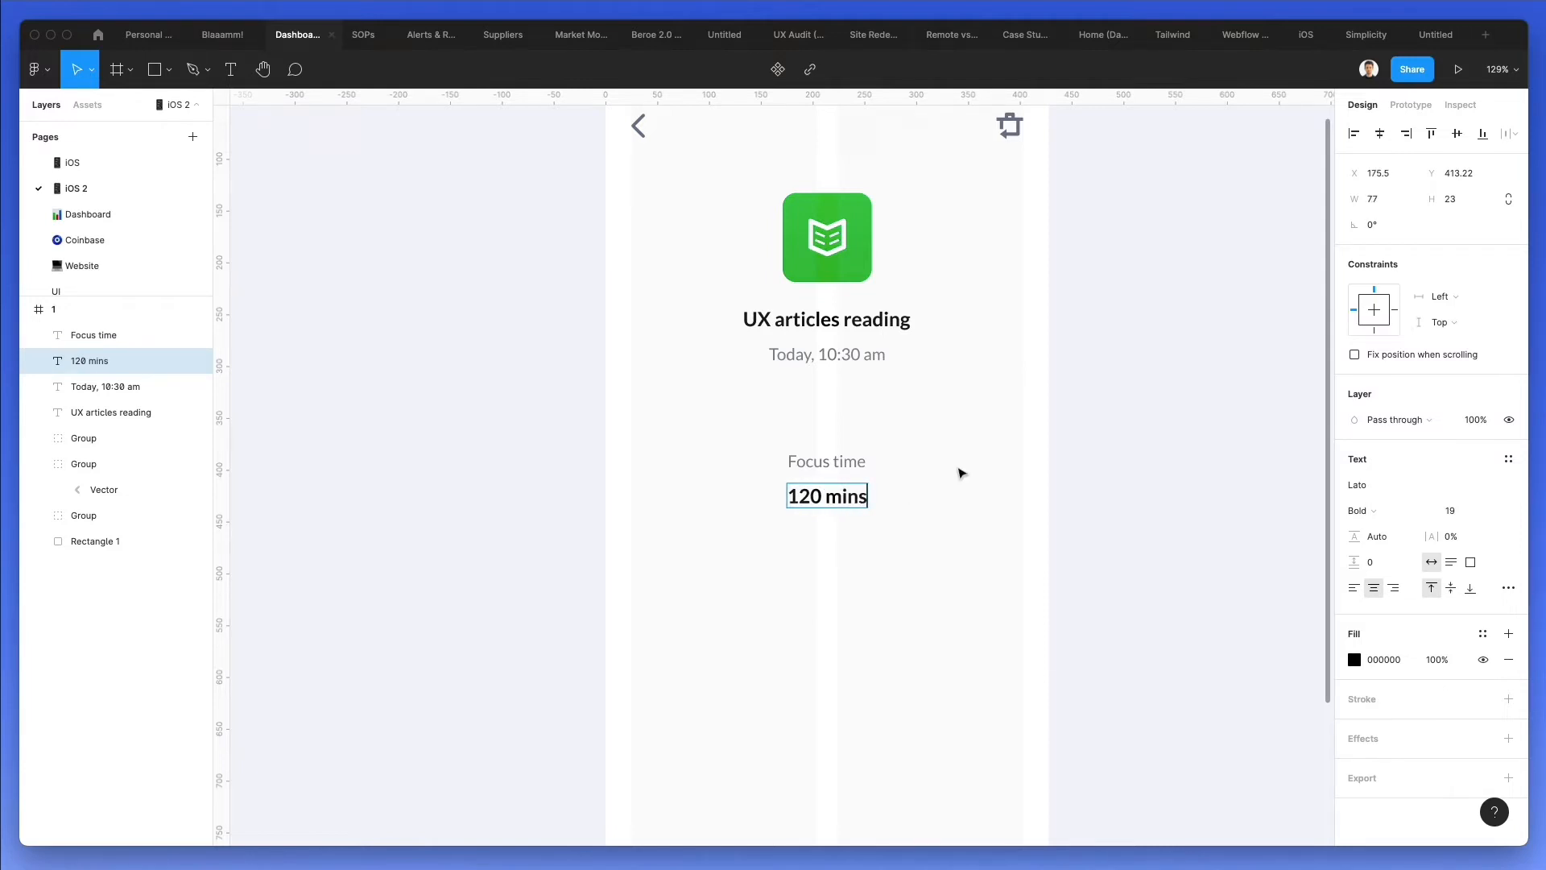
# Group the "Focus time" and "120 mins" texts and duplicate the group into a horizontal row of three
pyautogui.moveTo(955, 439); pyautogui.dragTo(838, 500)
pyautogui.press('super+g')
pyautogui.press('super+d')
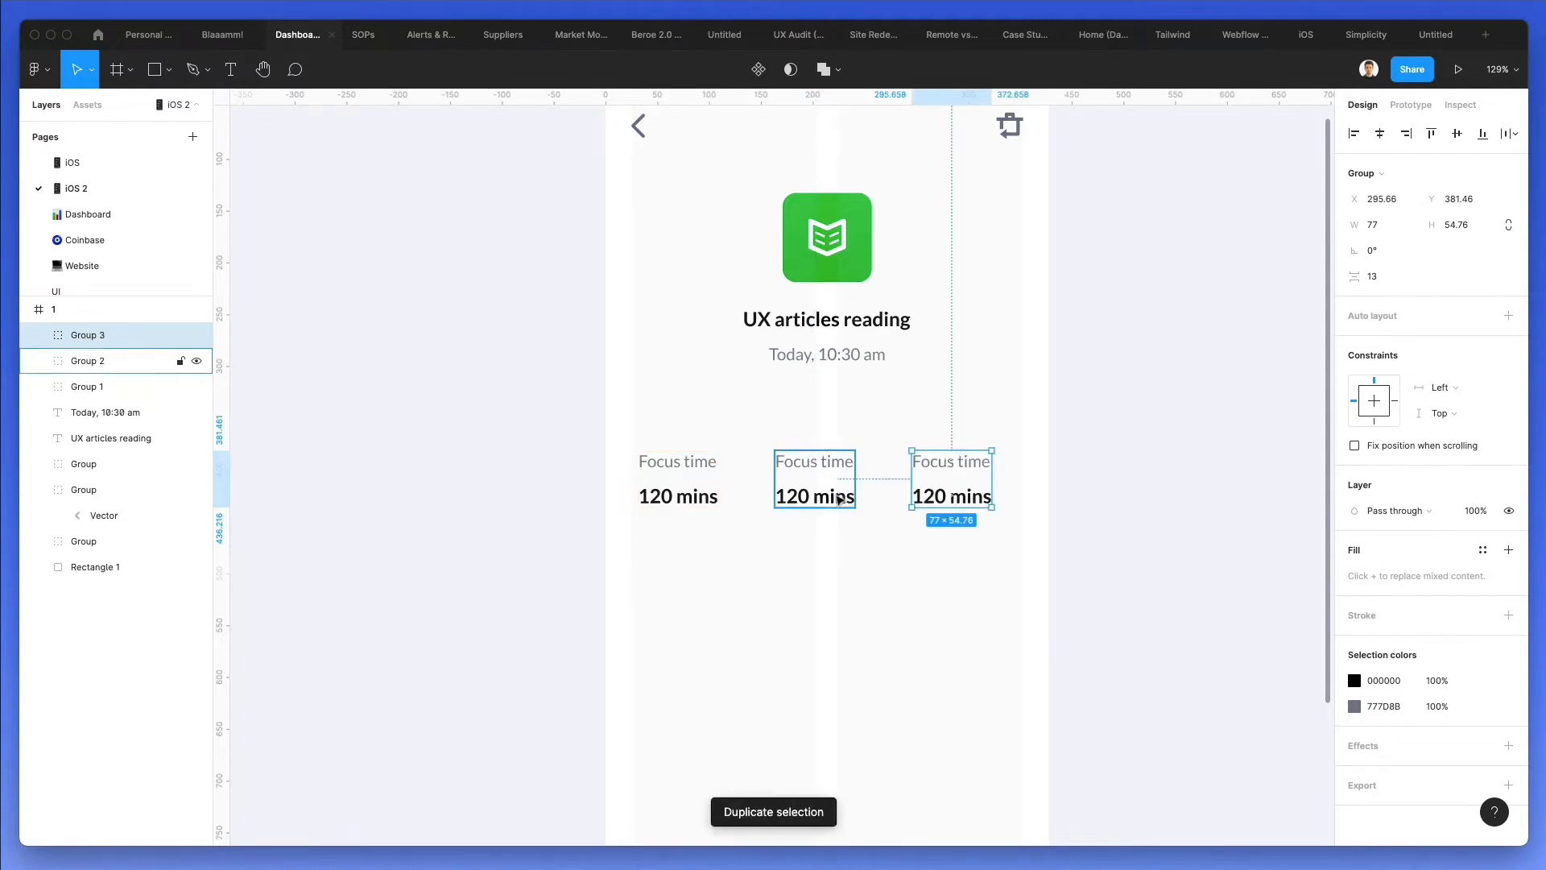
# Align the two outer groups to the column grid's outer edges and center the middle group horizontally in the frame
pyautogui.moveTo(953, 473); pyautogui.dragTo(974, 474)
pyautogui.moveTo(690, 470); pyautogui.dragTo(684, 470)
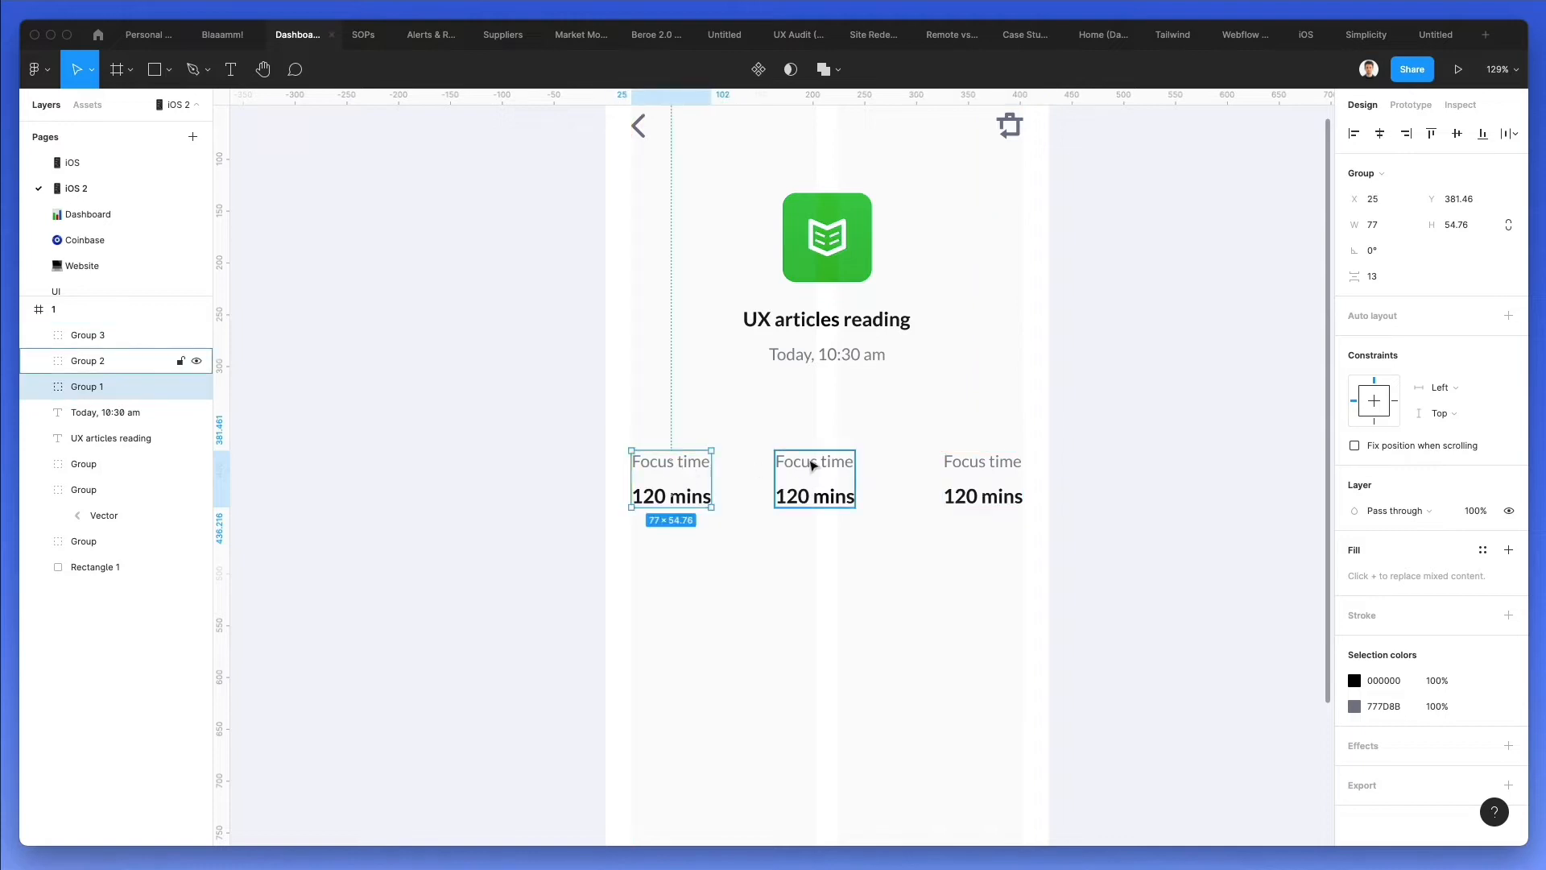
pyautogui.click(813, 465)
pyautogui.click(1380, 133)
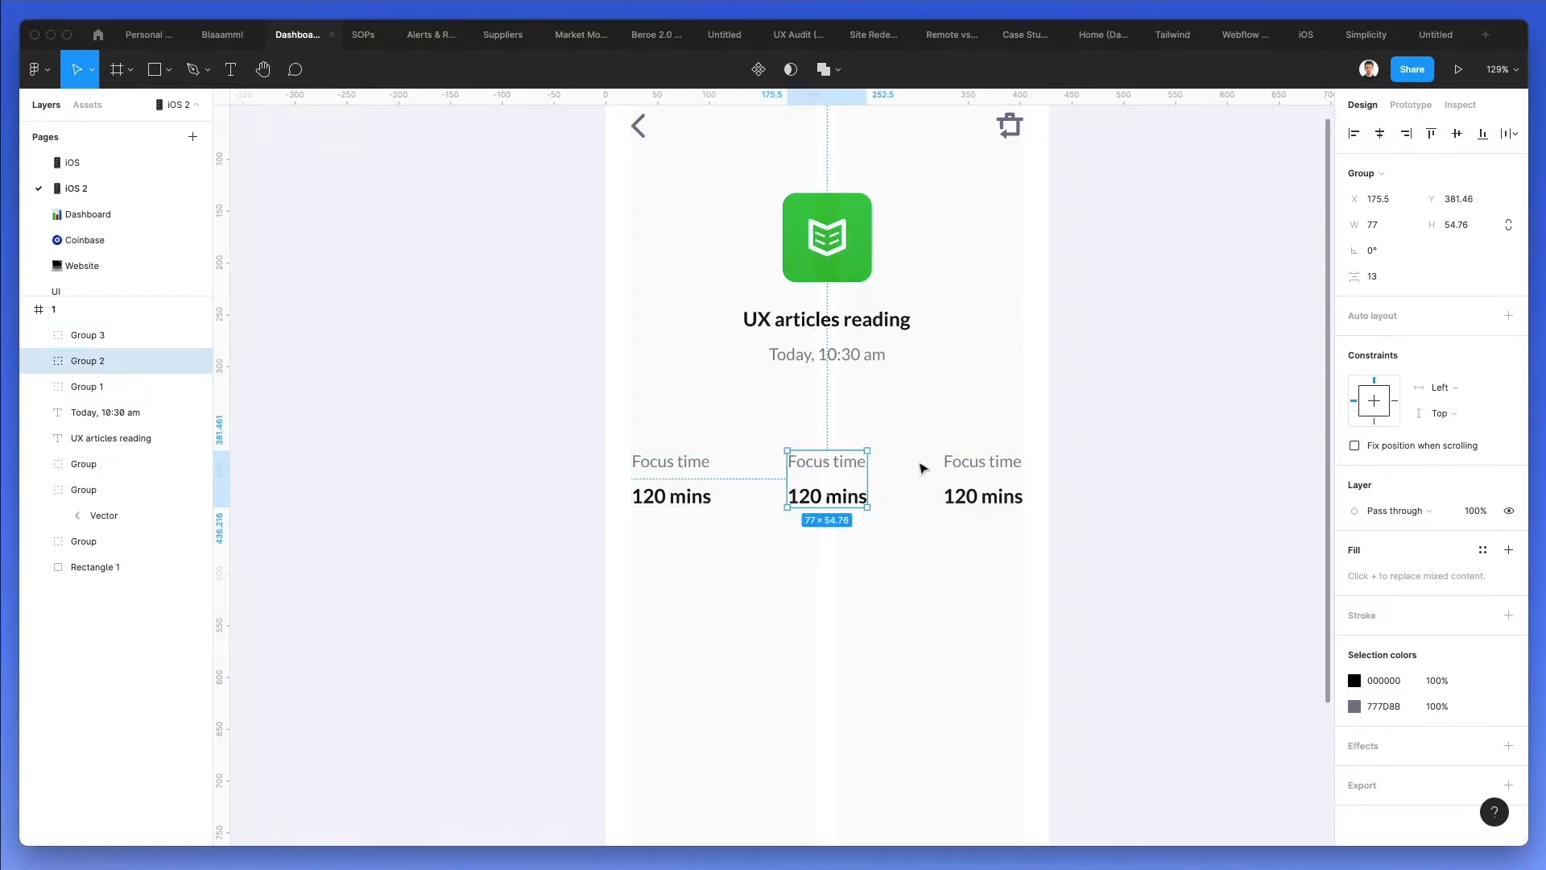
# Change the middle group's label to "Start time" and its value to "10:30 am"
pyautogui.doubleClick(832, 464)
pyautogui.doubleClick(833, 465)
pyautogui.write('Start')
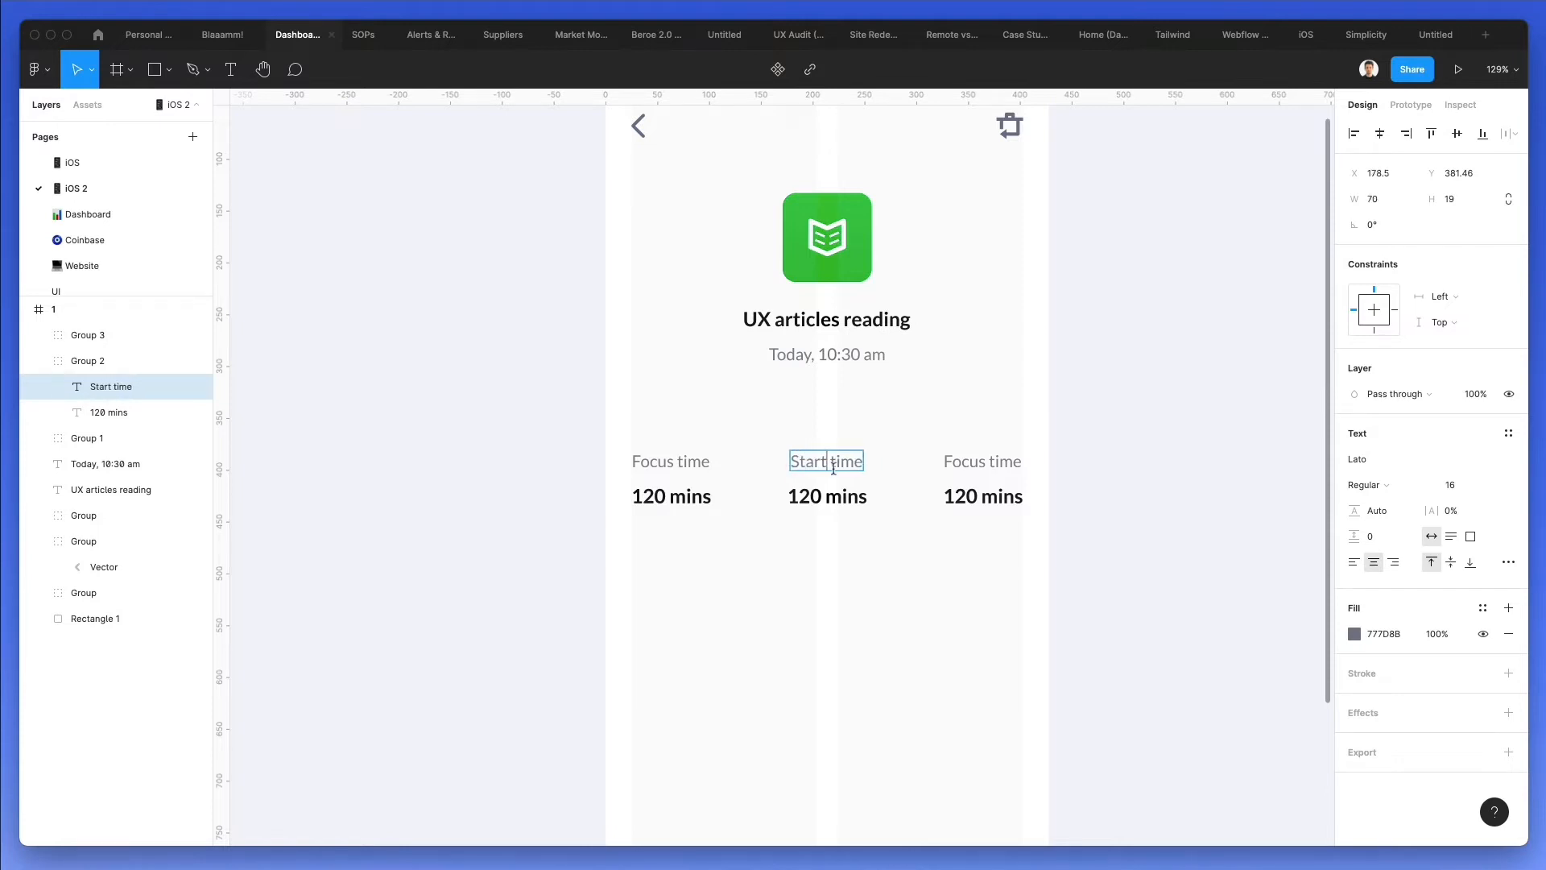
pyautogui.doubleClick(827, 496)
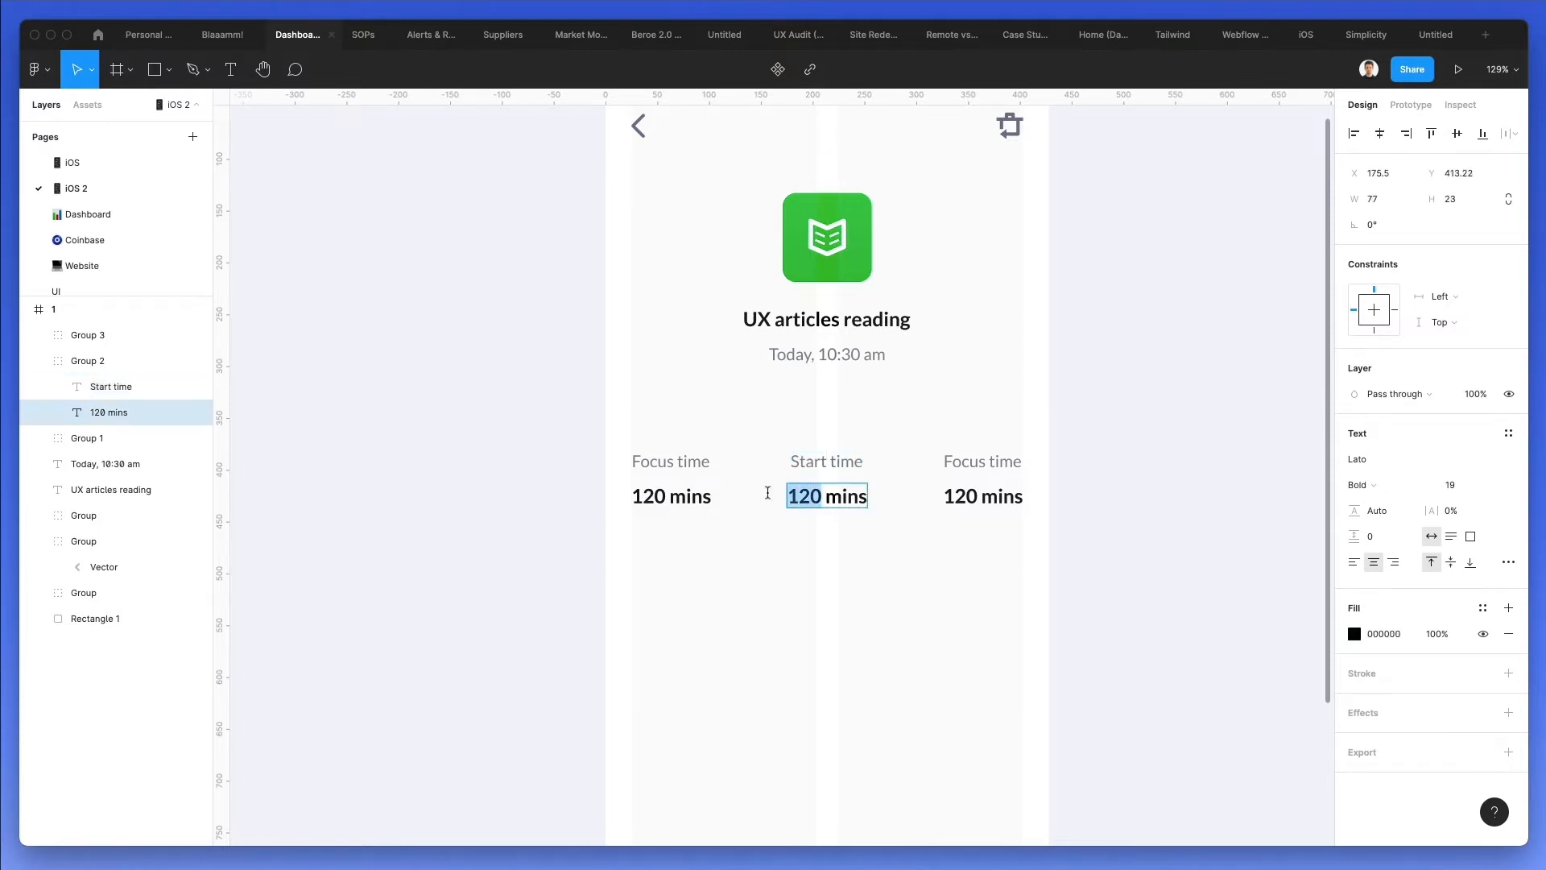
pyautogui.write('10:30')
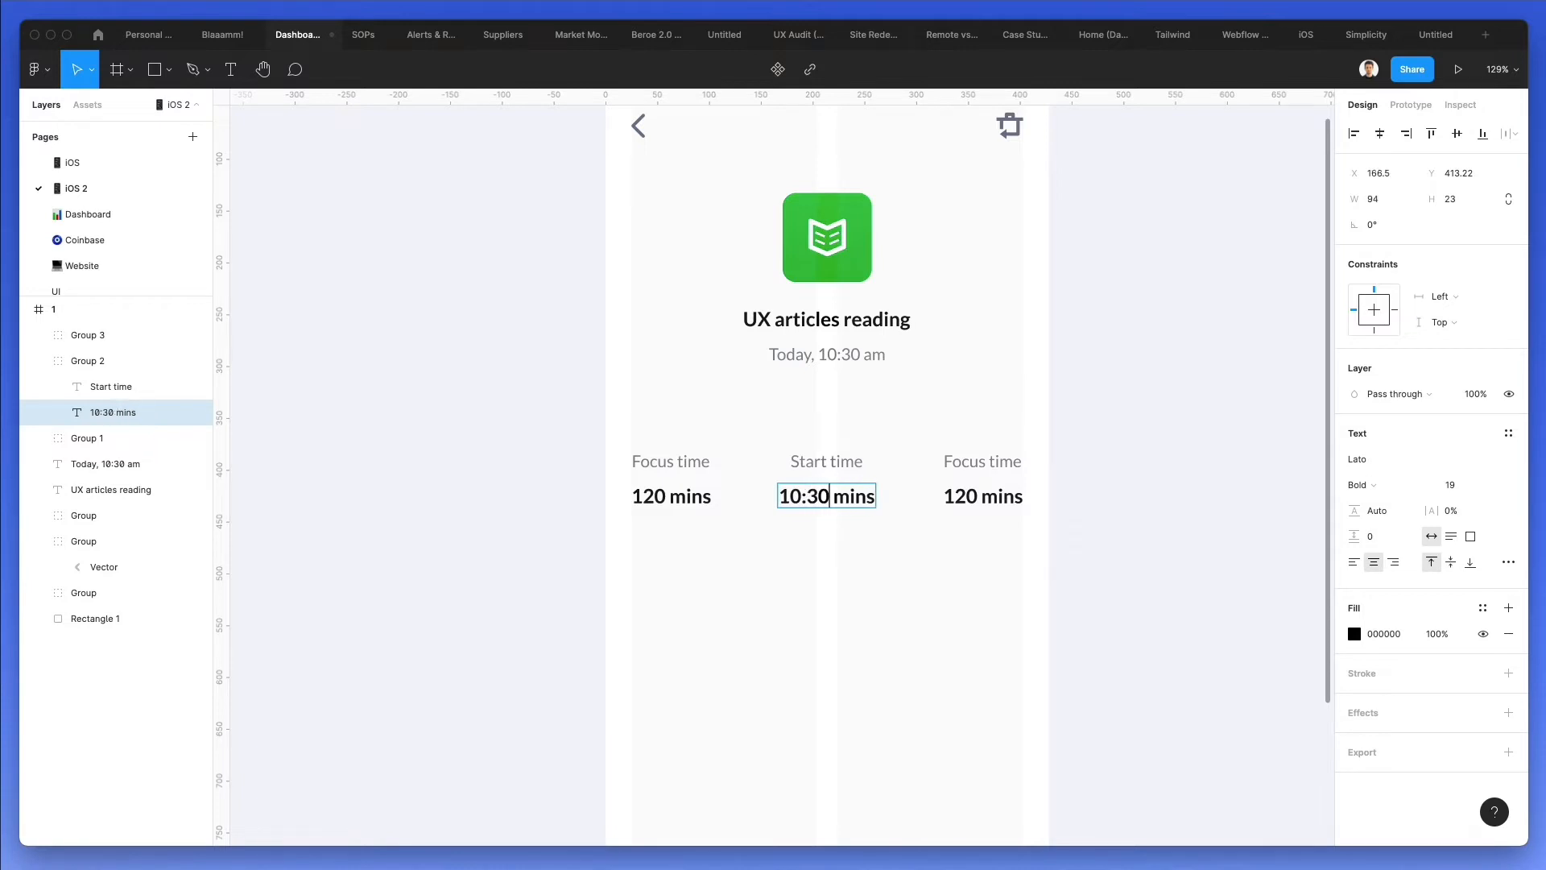
pyautogui.hotkey('shift', 'End')
pyautogui.write('am')
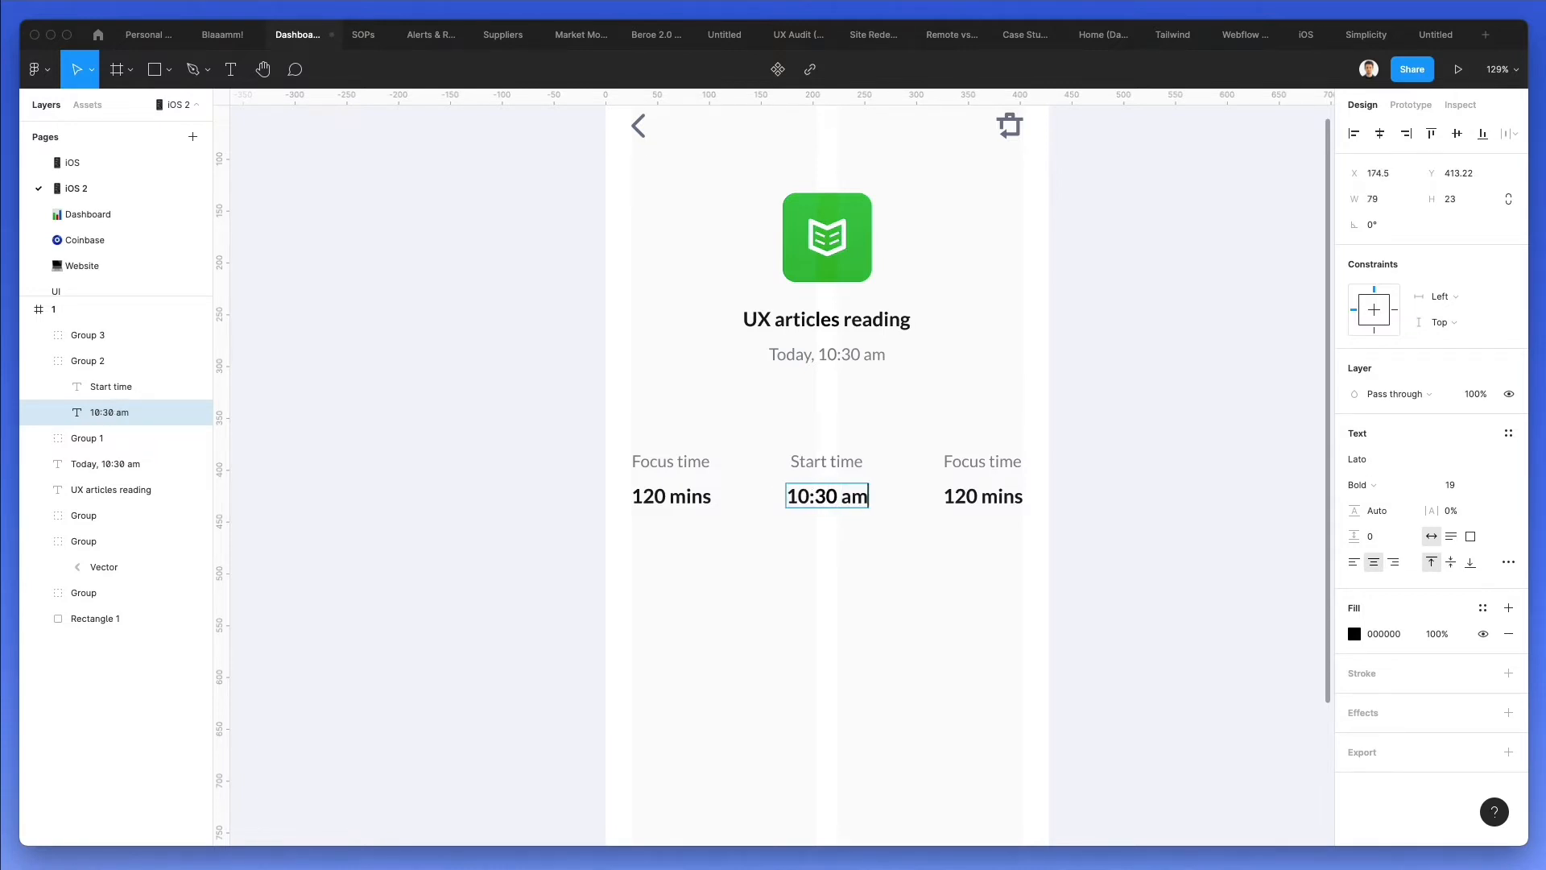
# Change the third group's label to "Sessions" and its value to "8 times"
pyautogui.doubleClick(987, 461)
pyautogui.write('Sessions')
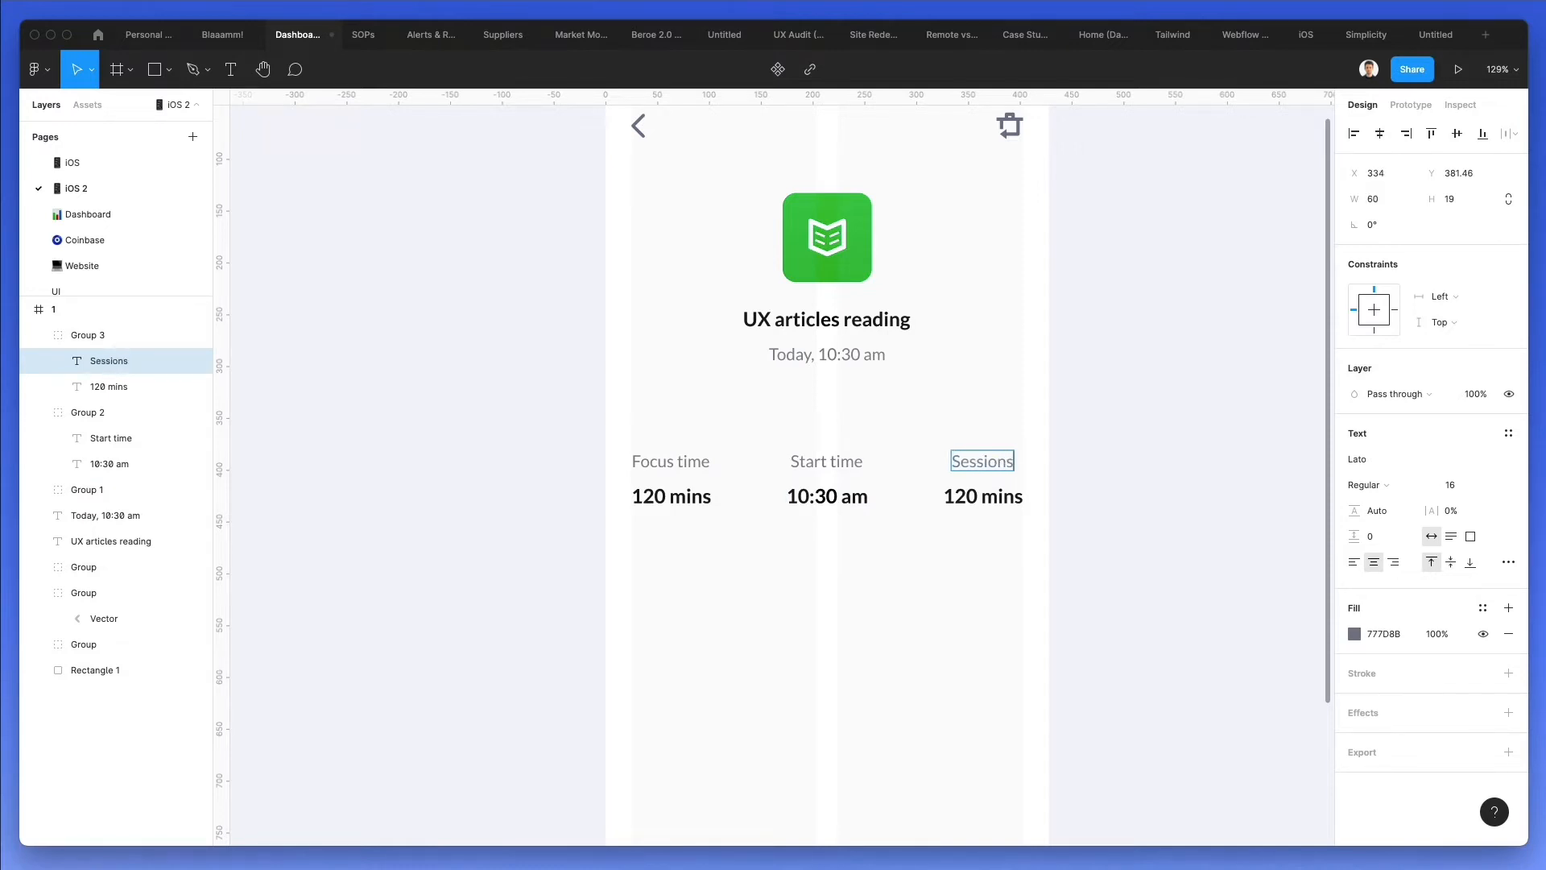
pyautogui.doubleClick(971, 498)
pyautogui.write('8')
pyautogui.press('BackSpace')
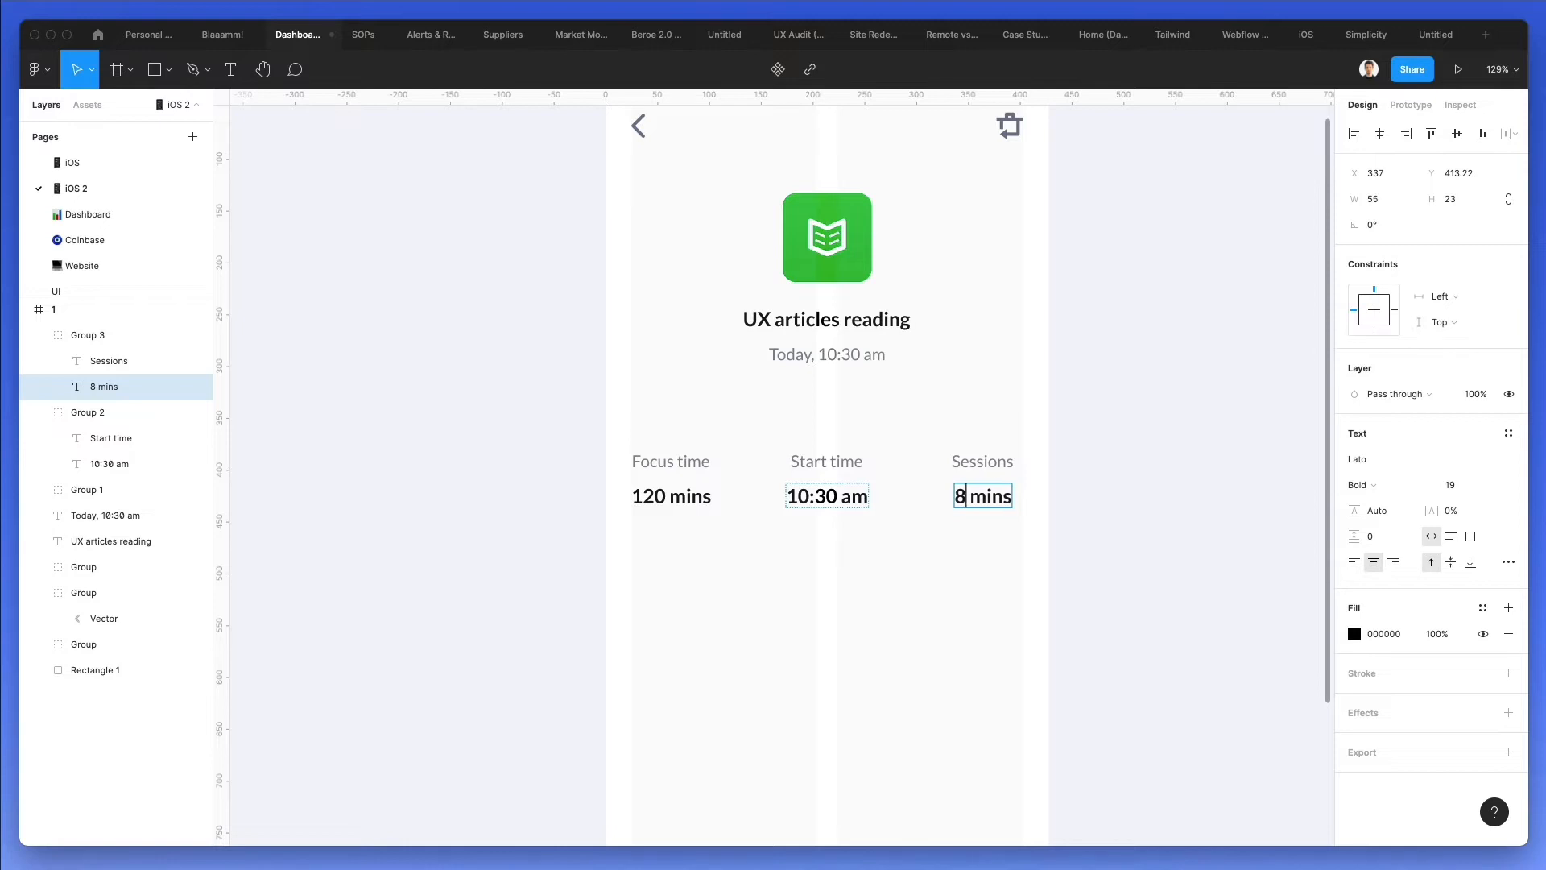
pyautogui.hotkey('shift', 'End')
pyautogui.write('times')
pyautogui.press('Escape')
pyautogui.press('Escape')
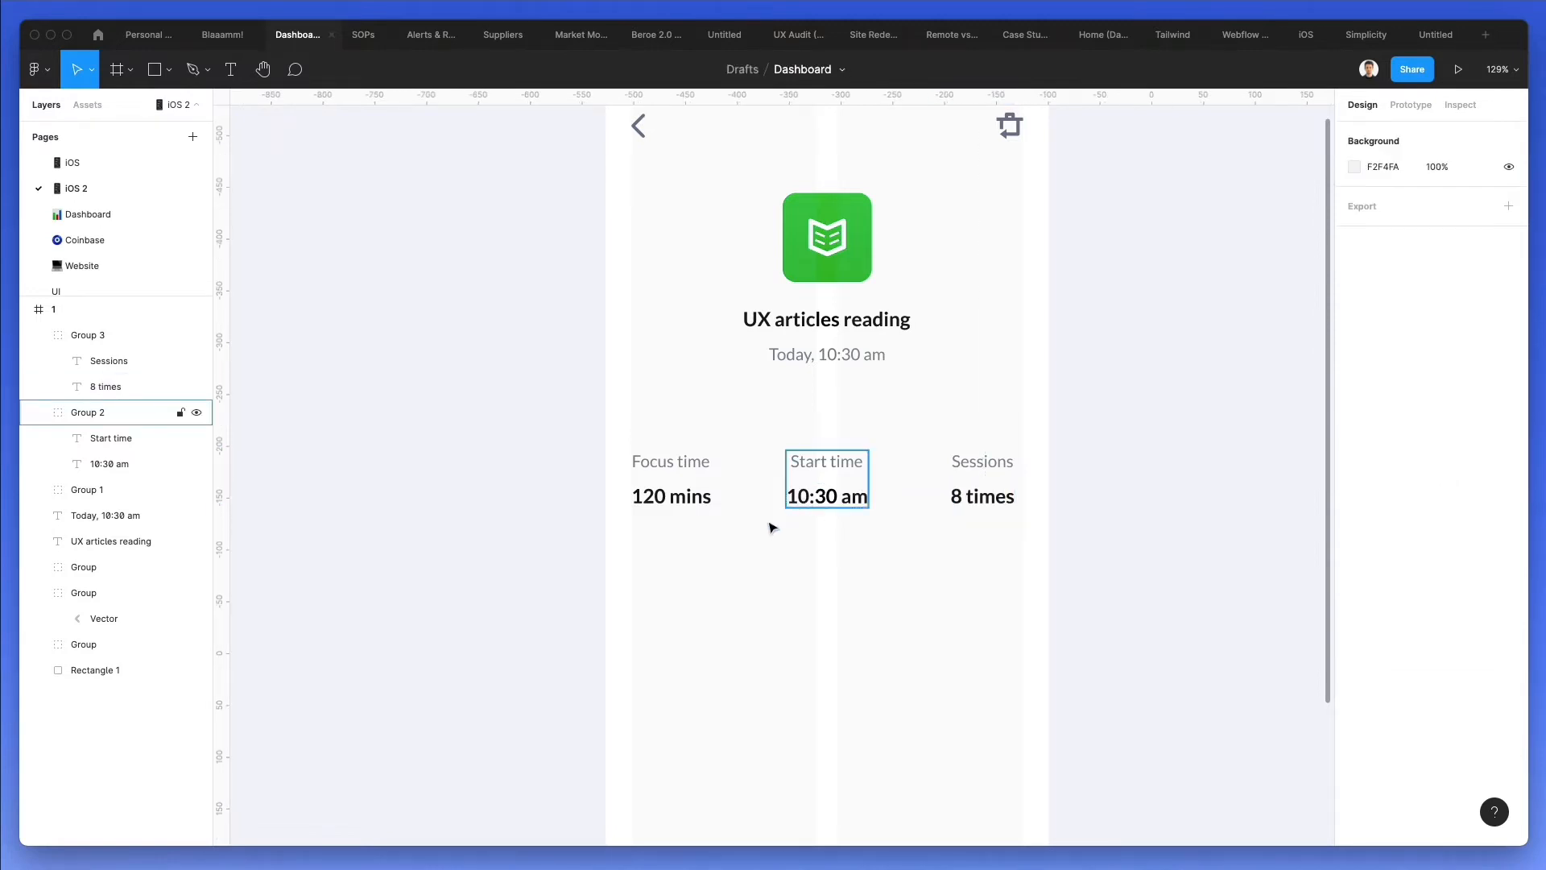
# Draw a vertical divider line about 44 px long between the "Focus time" and "Start time" groups
pyautogui.press('l')
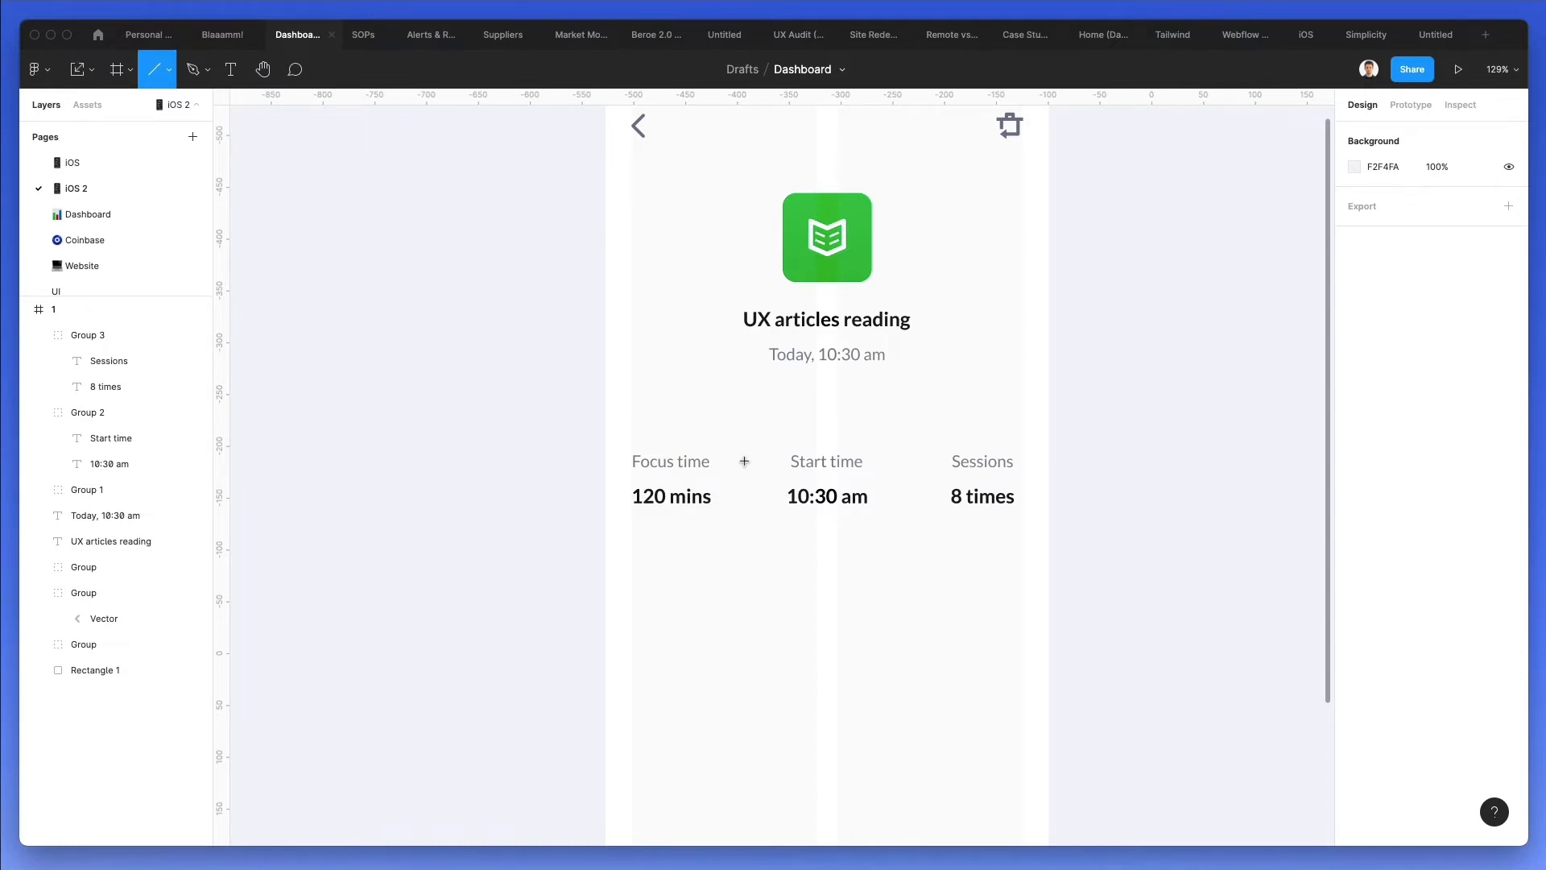
pyautogui.moveTo(750, 458); pyautogui.dragTo(749, 504)
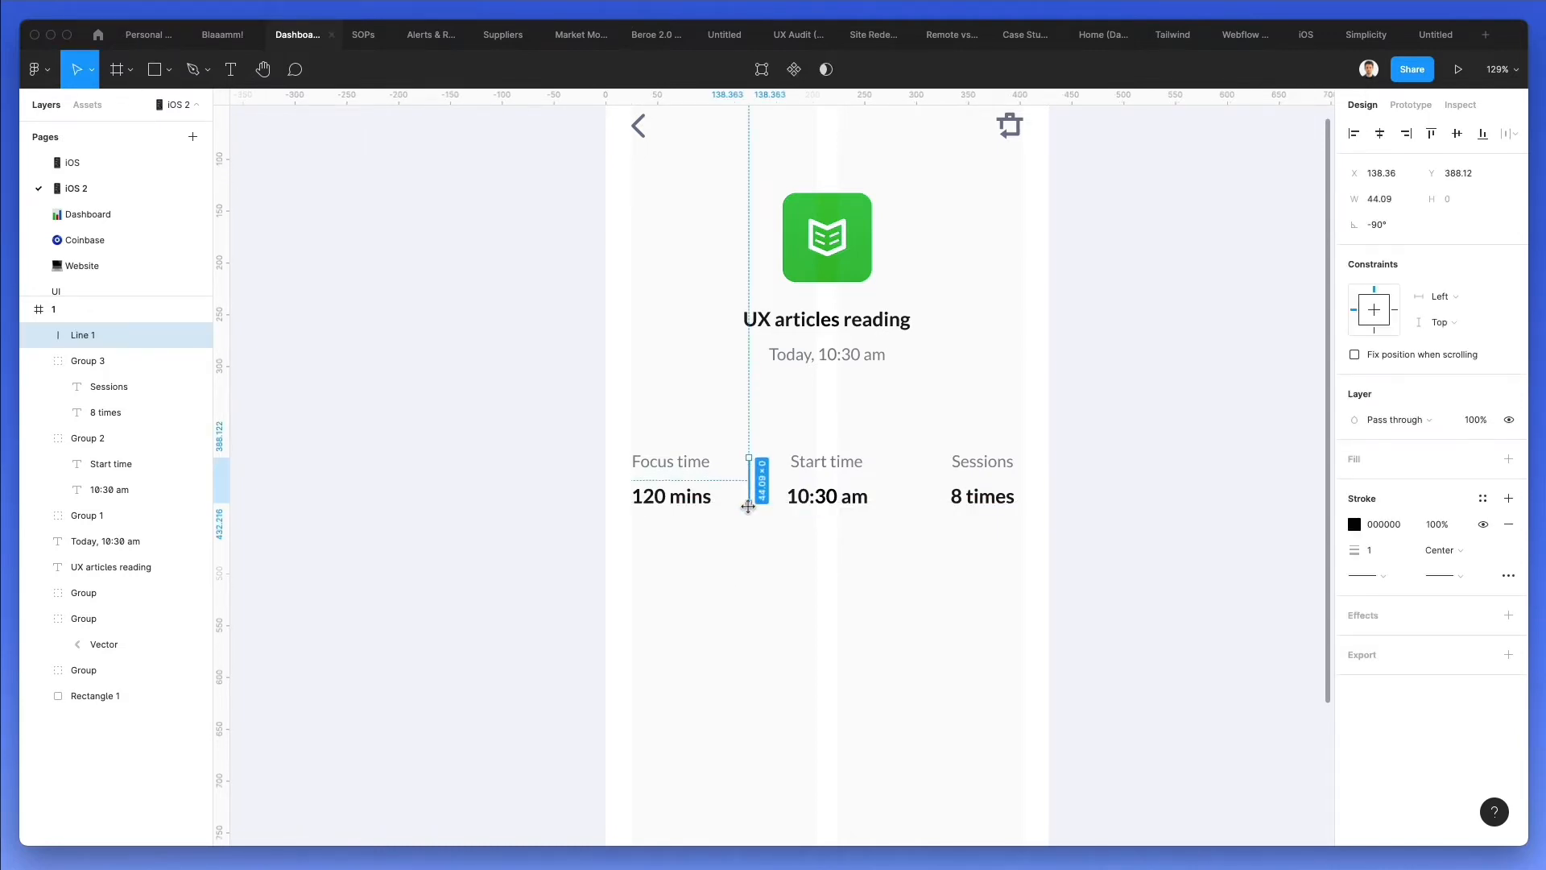
# Nudge the divider slightly right and up, and duplicate it between the "Start time" and "Sessions" groups
pyautogui.press('Right')
pyautogui.press('Right')
pyautogui.press('Up')
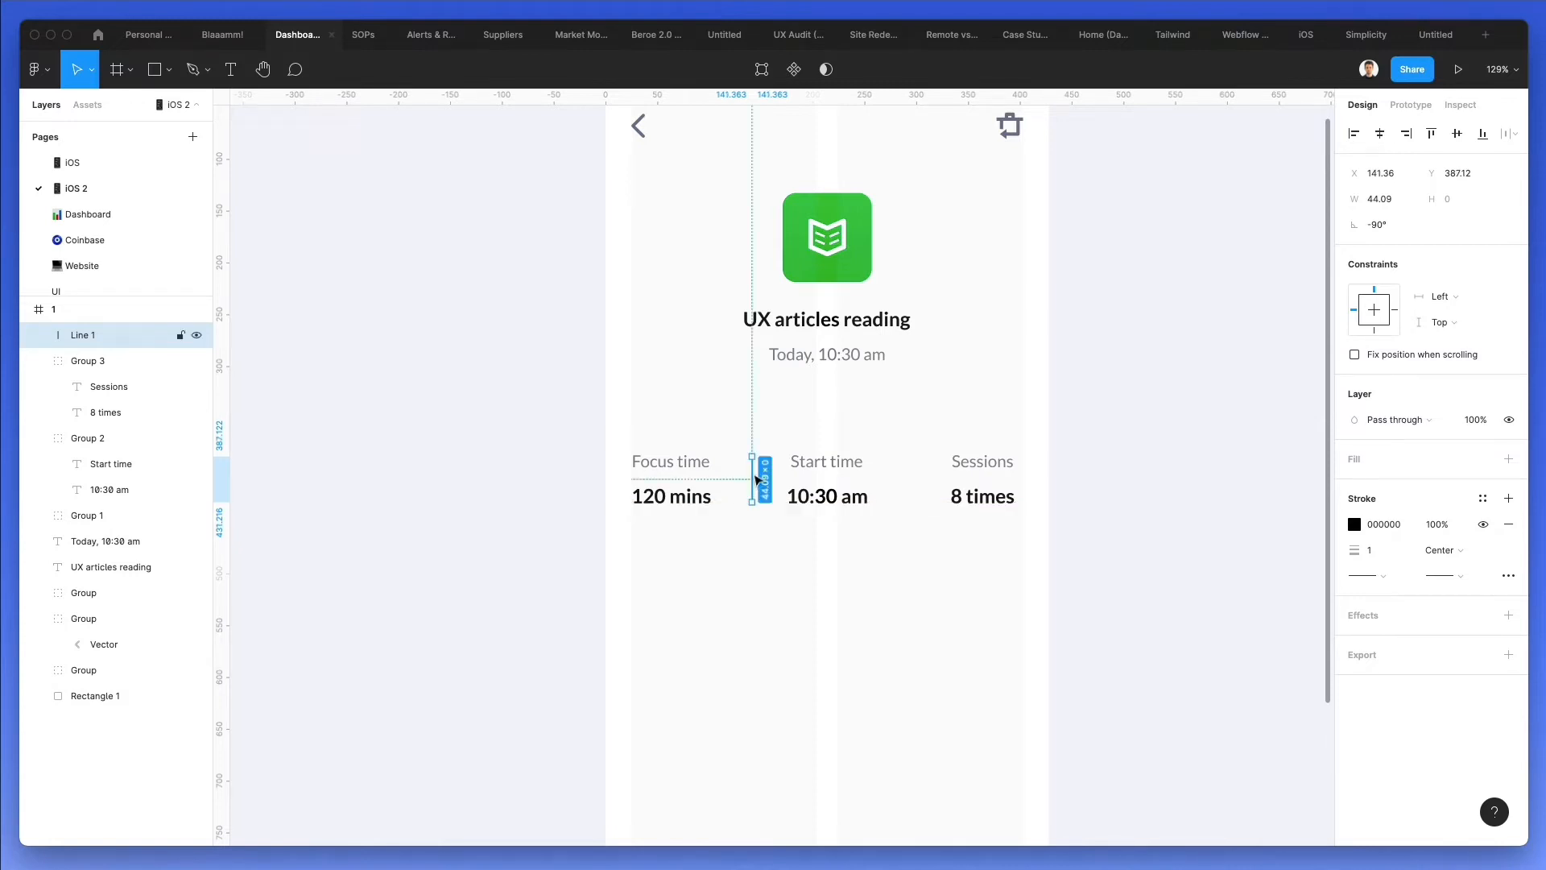
pyautogui.moveTo(757, 476); pyautogui.dragTo(918, 486)
pyautogui.press('Right')
pyautogui.press('Right')
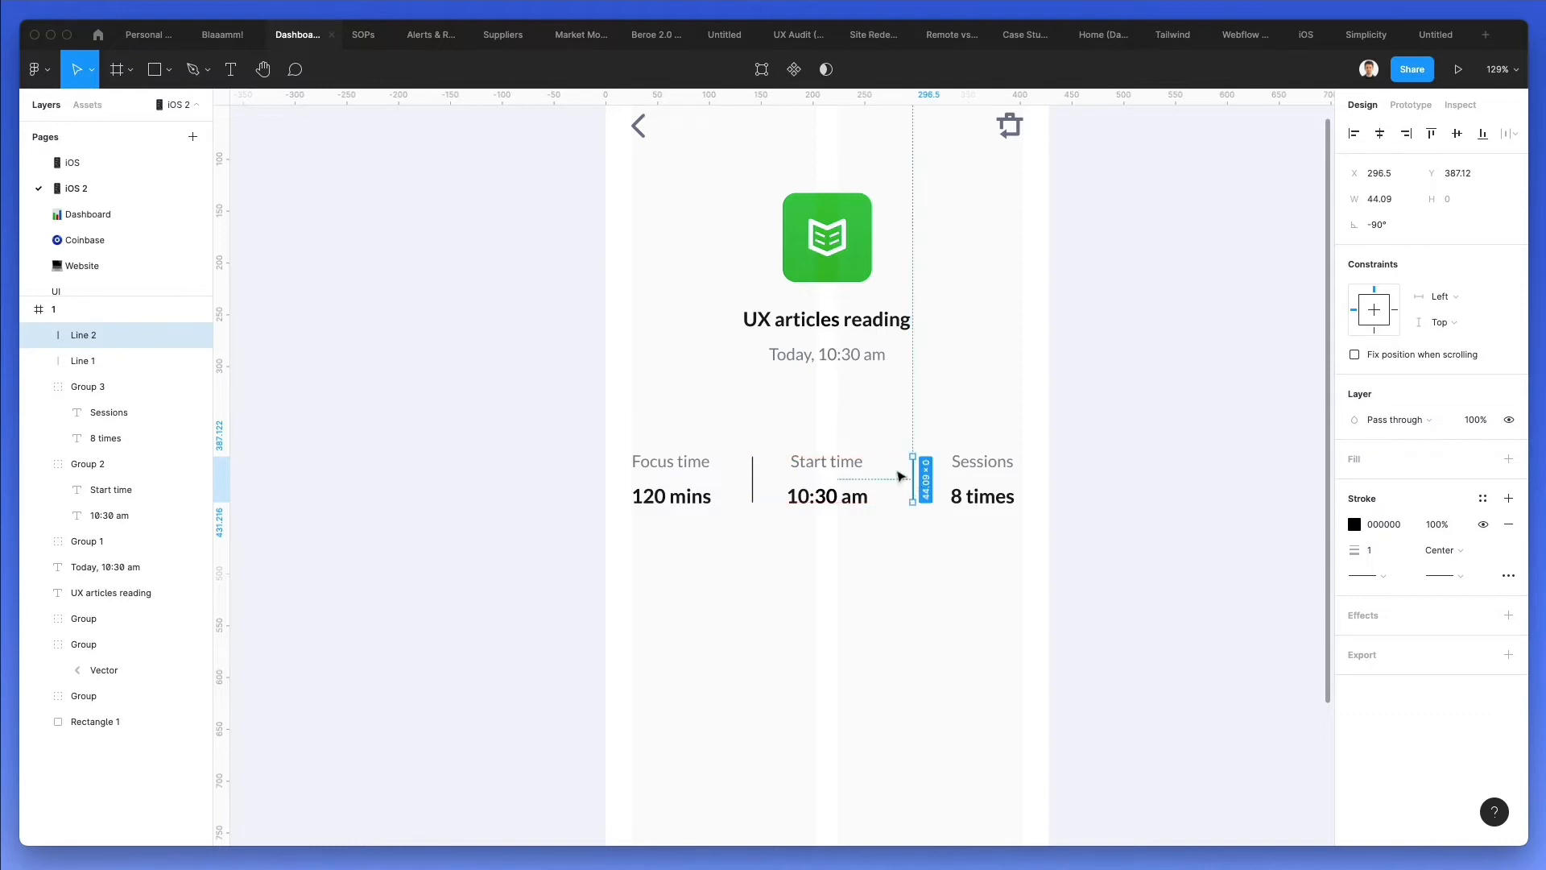
# Apply the grey of the "Start time" label, 777D8B, to the strokes of both divider lines
pyautogui.scroll(2, 865, 464)
pyautogui.scroll(2, 866, 467)
pyautogui.press('i')
pyautogui.click(862, 456)
pyautogui.click(709, 493)
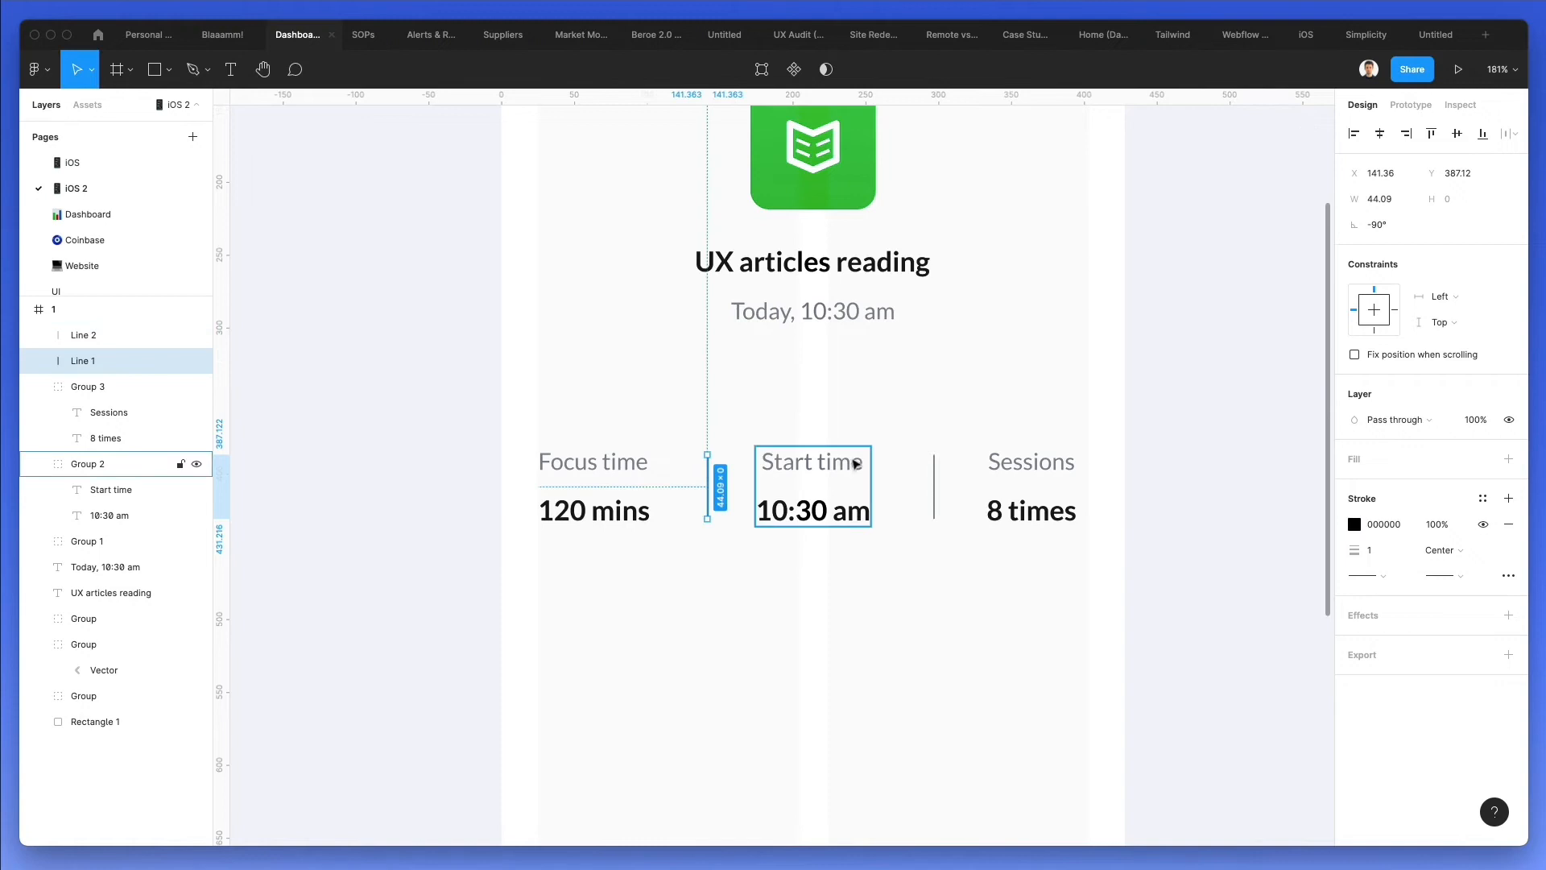
pyautogui.press('i')
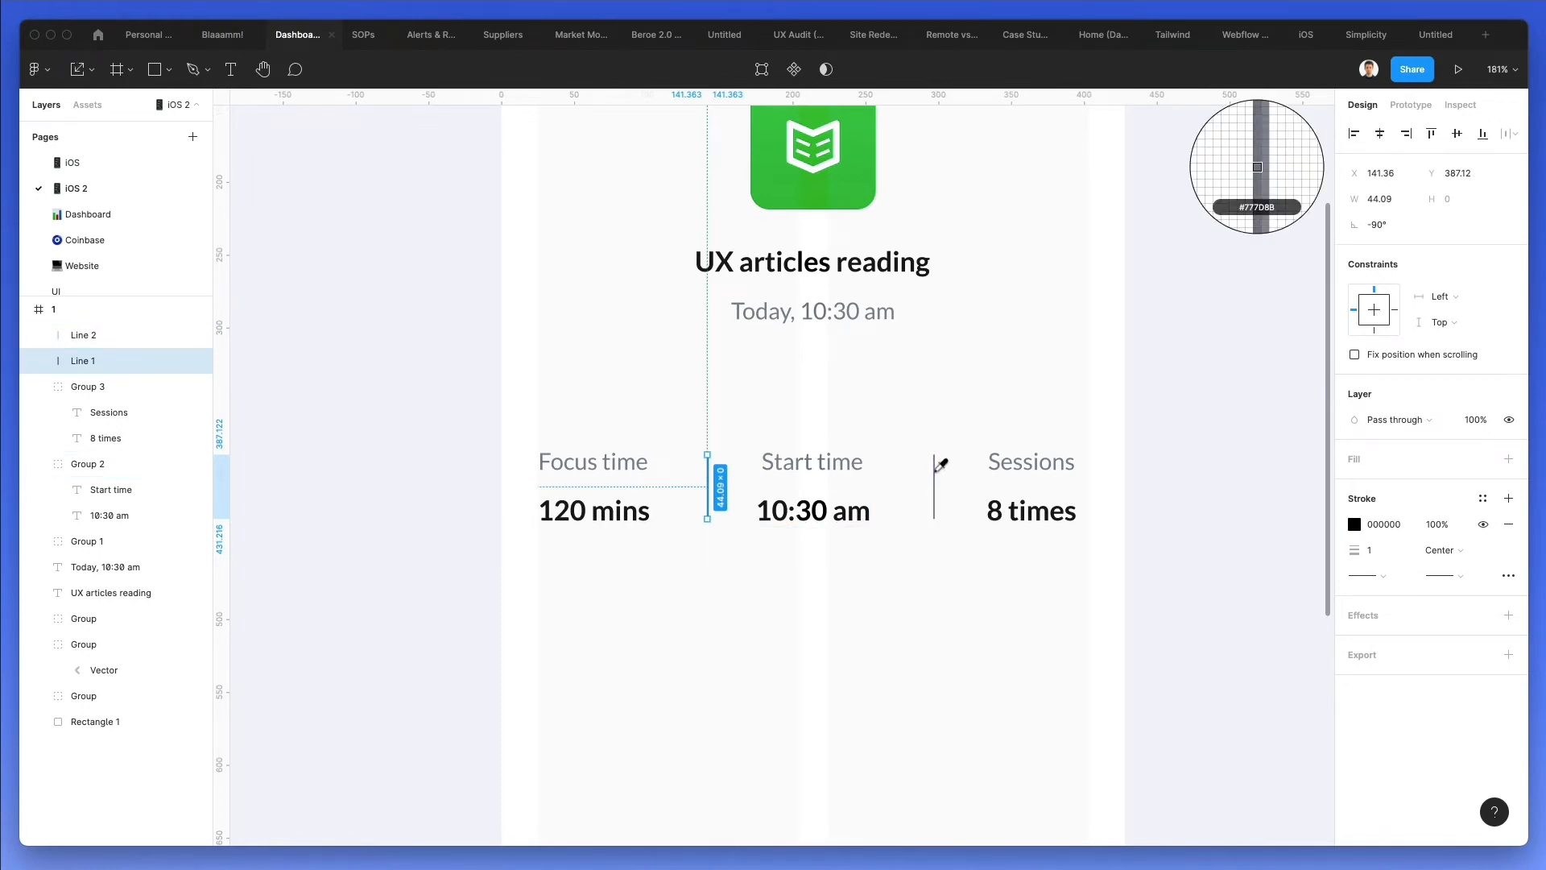
pyautogui.click(941, 465)
# Lighten the stroke color of both divider lines together to E3E6EC
pyautogui.keyDown('shift'); pyautogui.click(934, 483); pyautogui.keyUp('shift')
pyautogui.click(1354, 589)
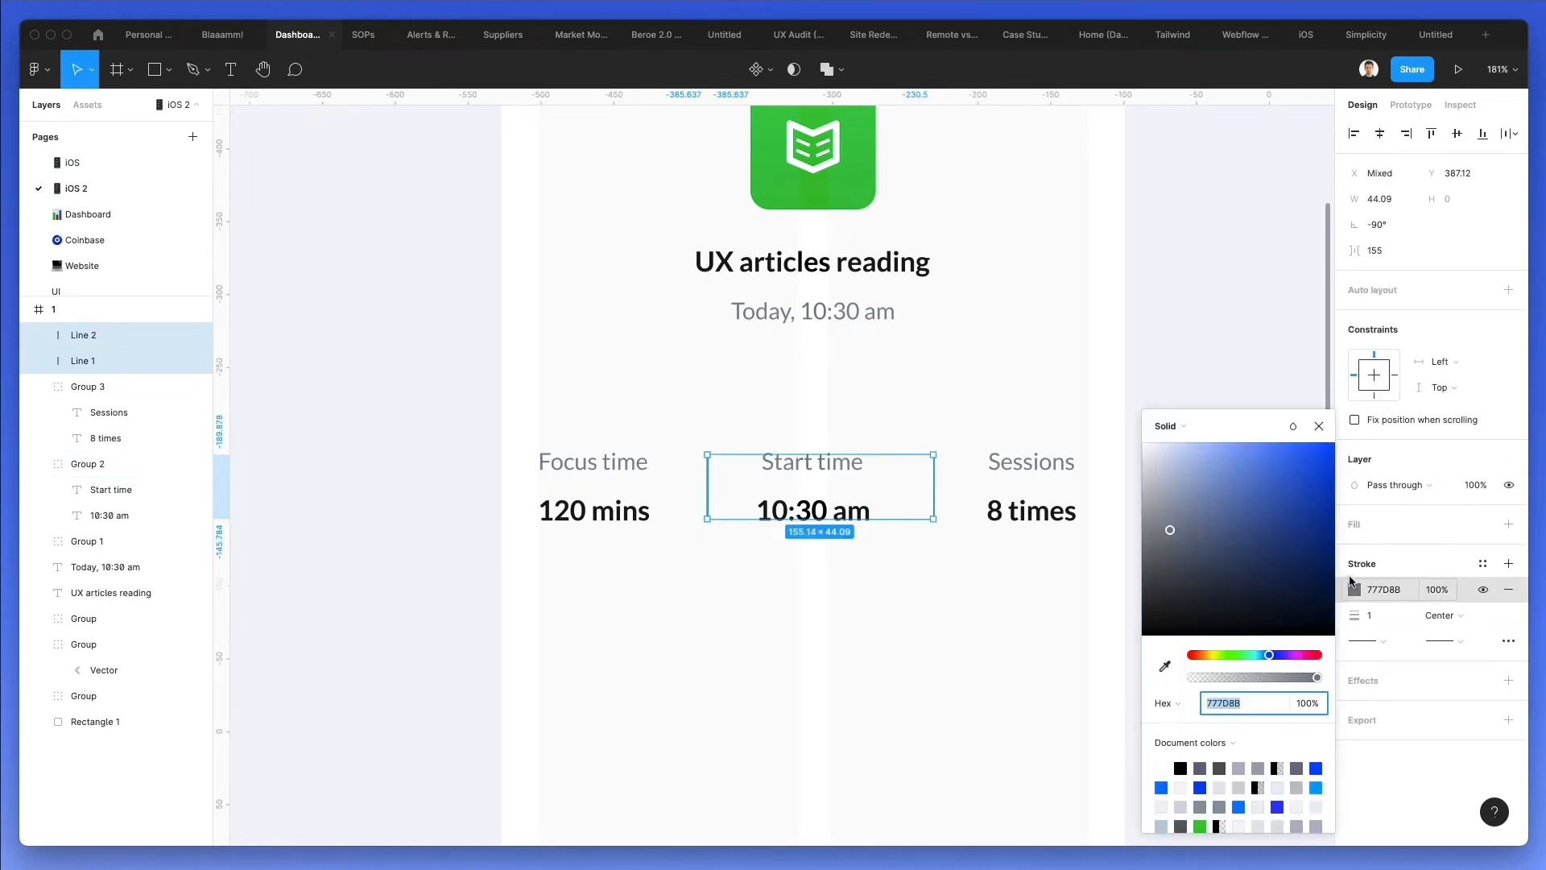
pyautogui.click(1162, 490)
pyautogui.moveTo(1153, 478); pyautogui.dragTo(1147, 462)
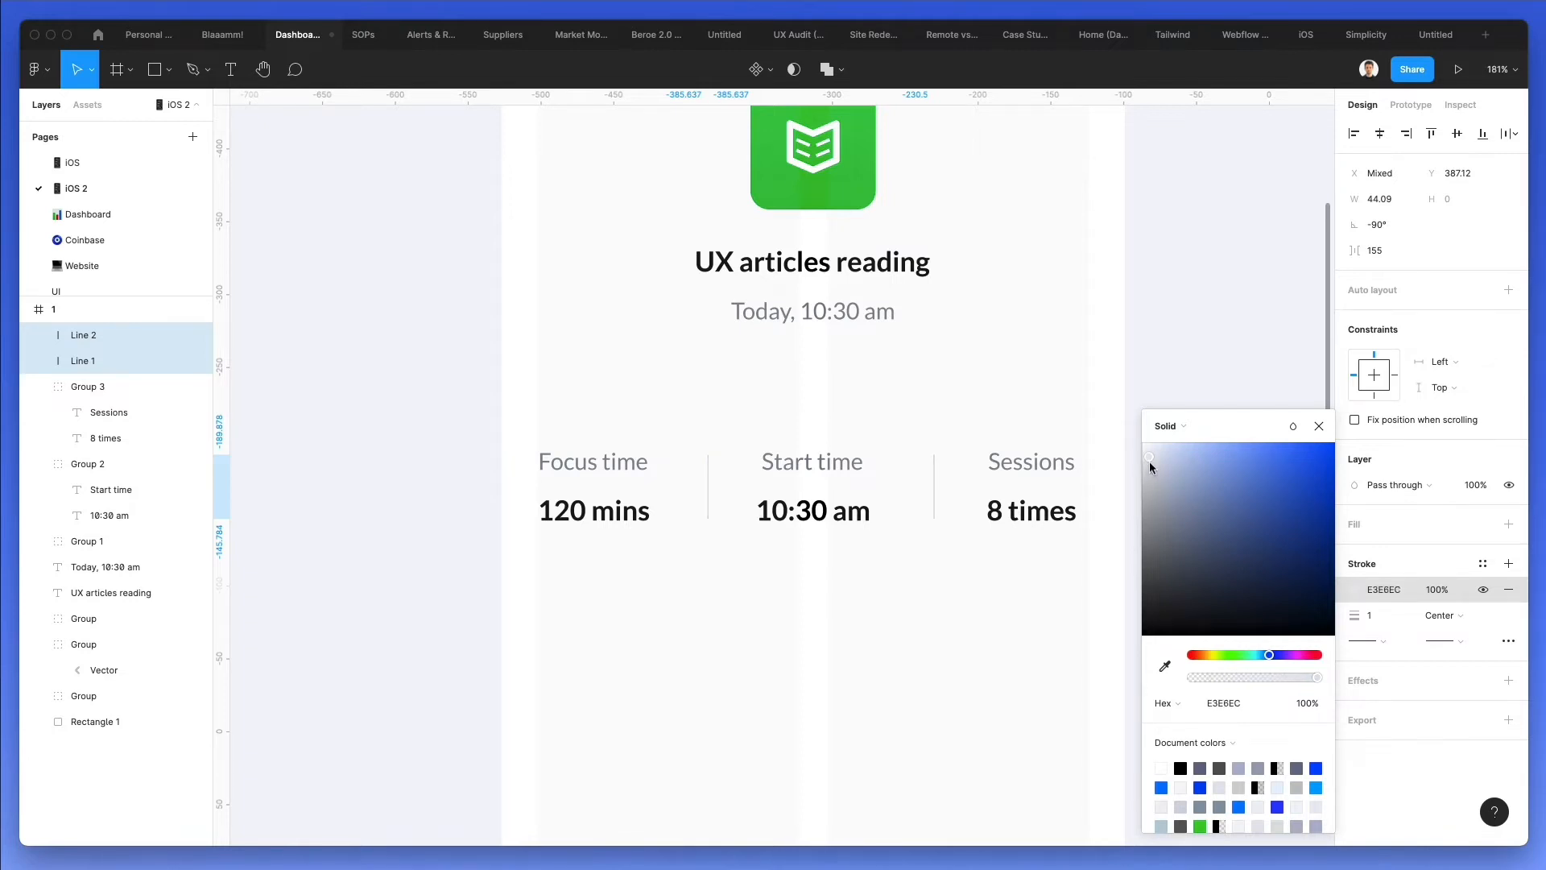
pyautogui.click(958, 614)
# Move the "Focus time" group 20 px right and the "Sessions" group 20 px left
pyautogui.scroll(-3, 957, 610)
pyautogui.scroll(-3, 957, 611)
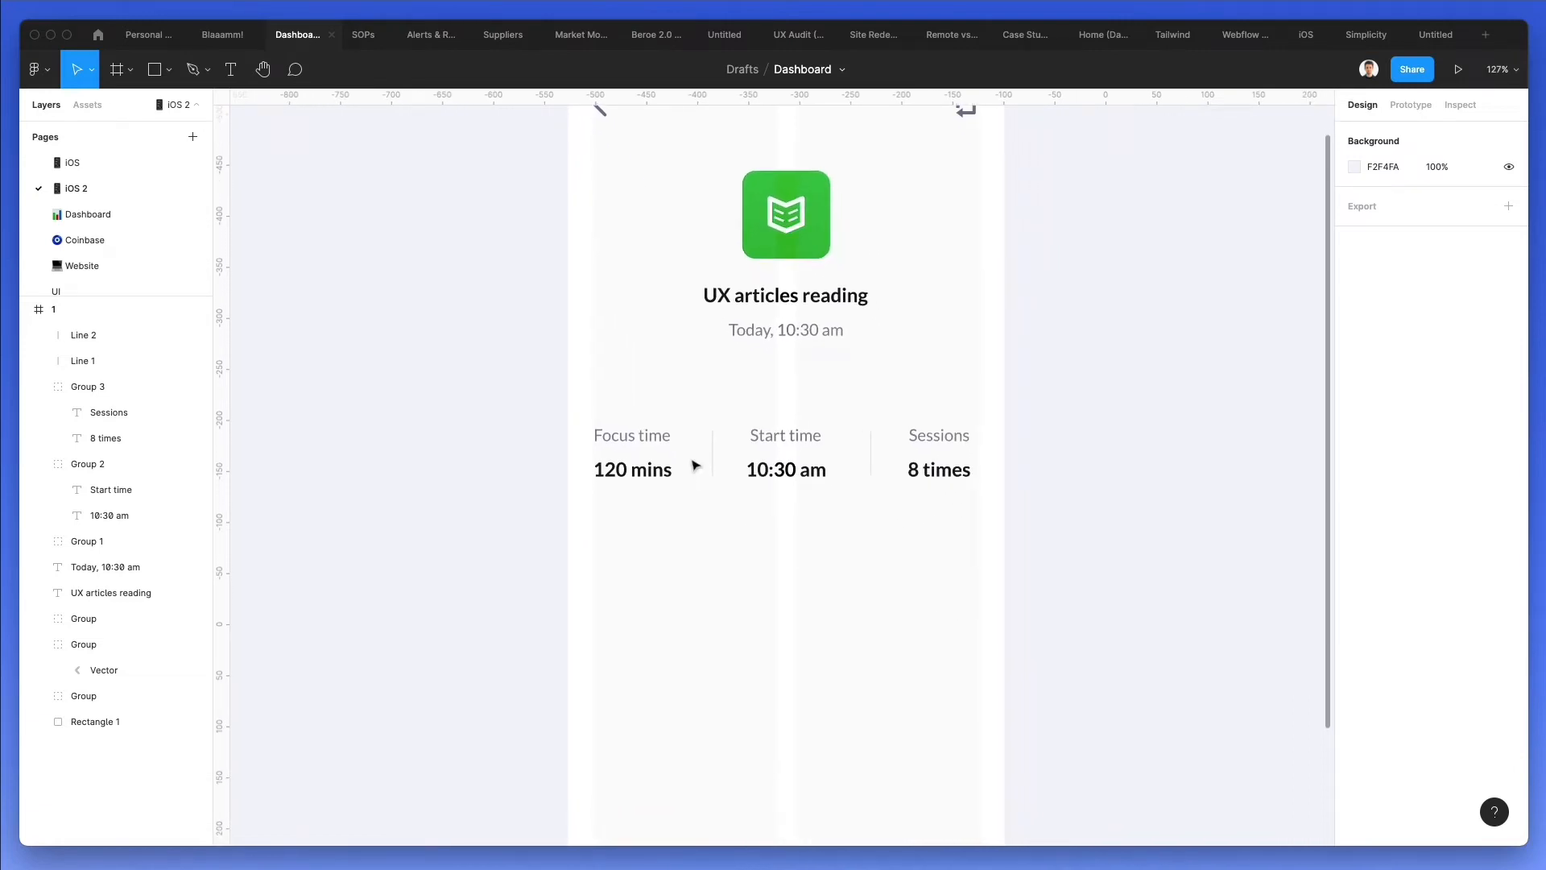
pyautogui.click(621, 415)
pyautogui.hotkey('shift', 'Right')
pyautogui.hotkey('shift', 'Right')
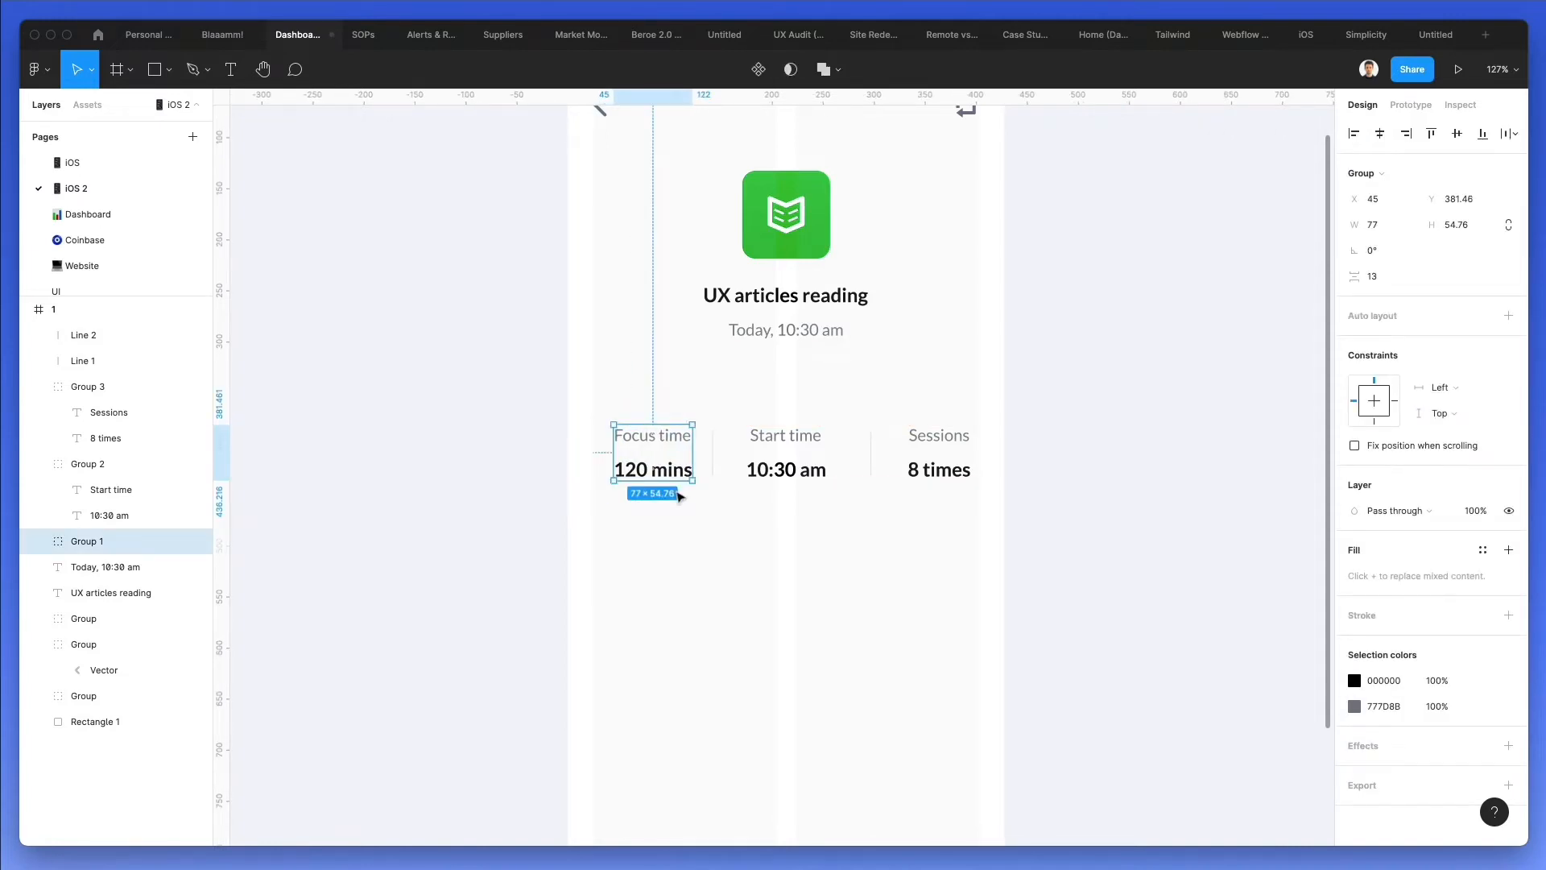
pyautogui.moveTo(969, 409); pyautogui.dragTo(940, 474)
pyautogui.hotkey('shift', 'Left')
pyautogui.hotkey('shift', 'Left')
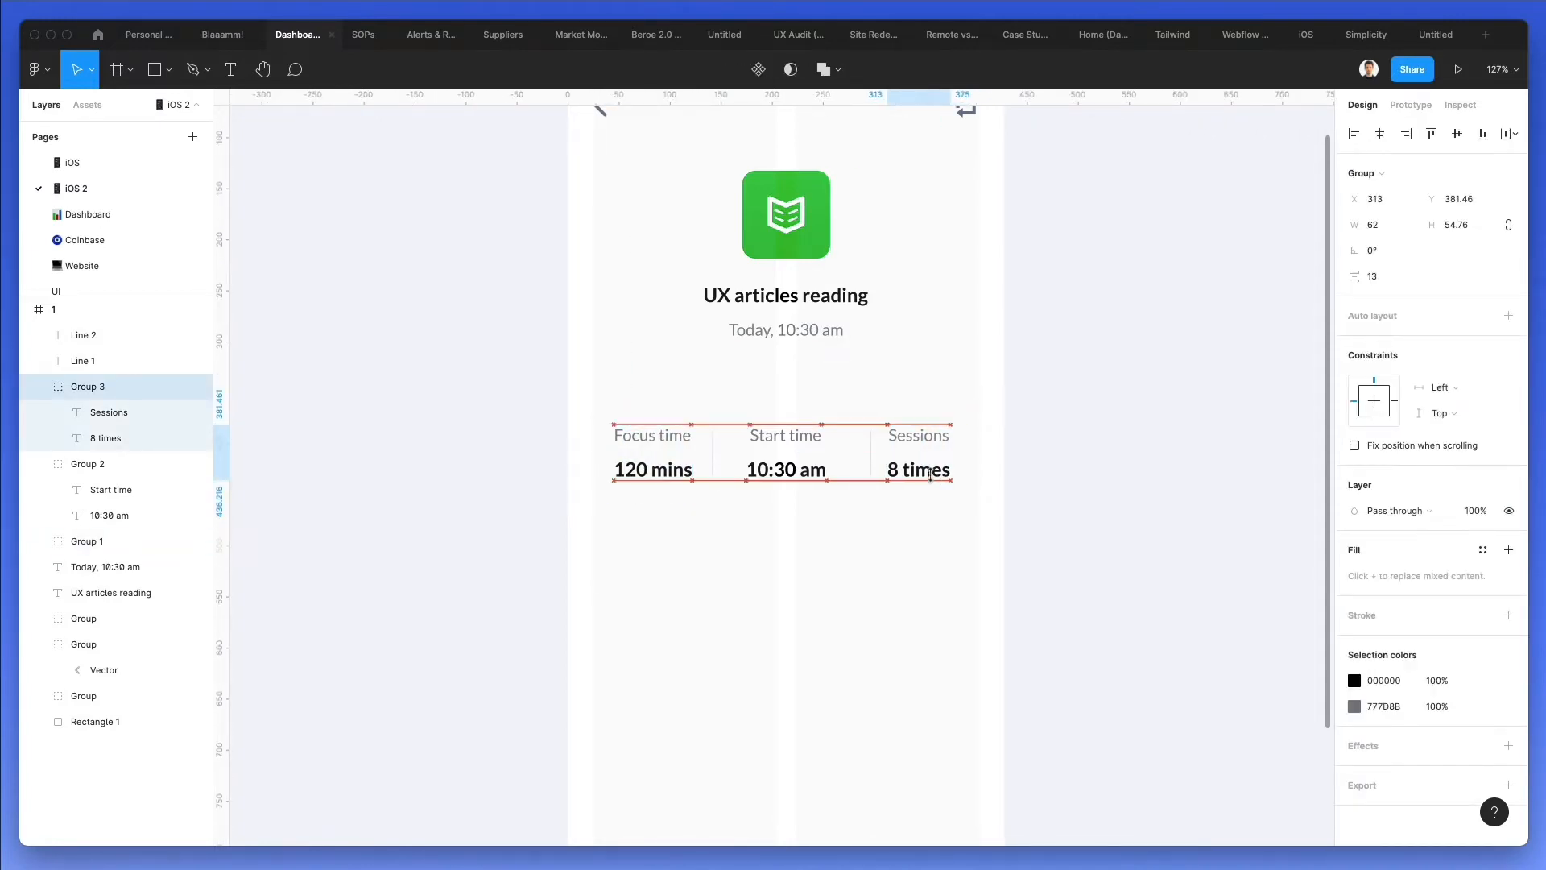
# Distribute the three stats groups and both dividers with equal horizontal spacing
pyautogui.moveTo(936, 532); pyautogui.dragTo(576, 423)
pyautogui.click(1509, 135)
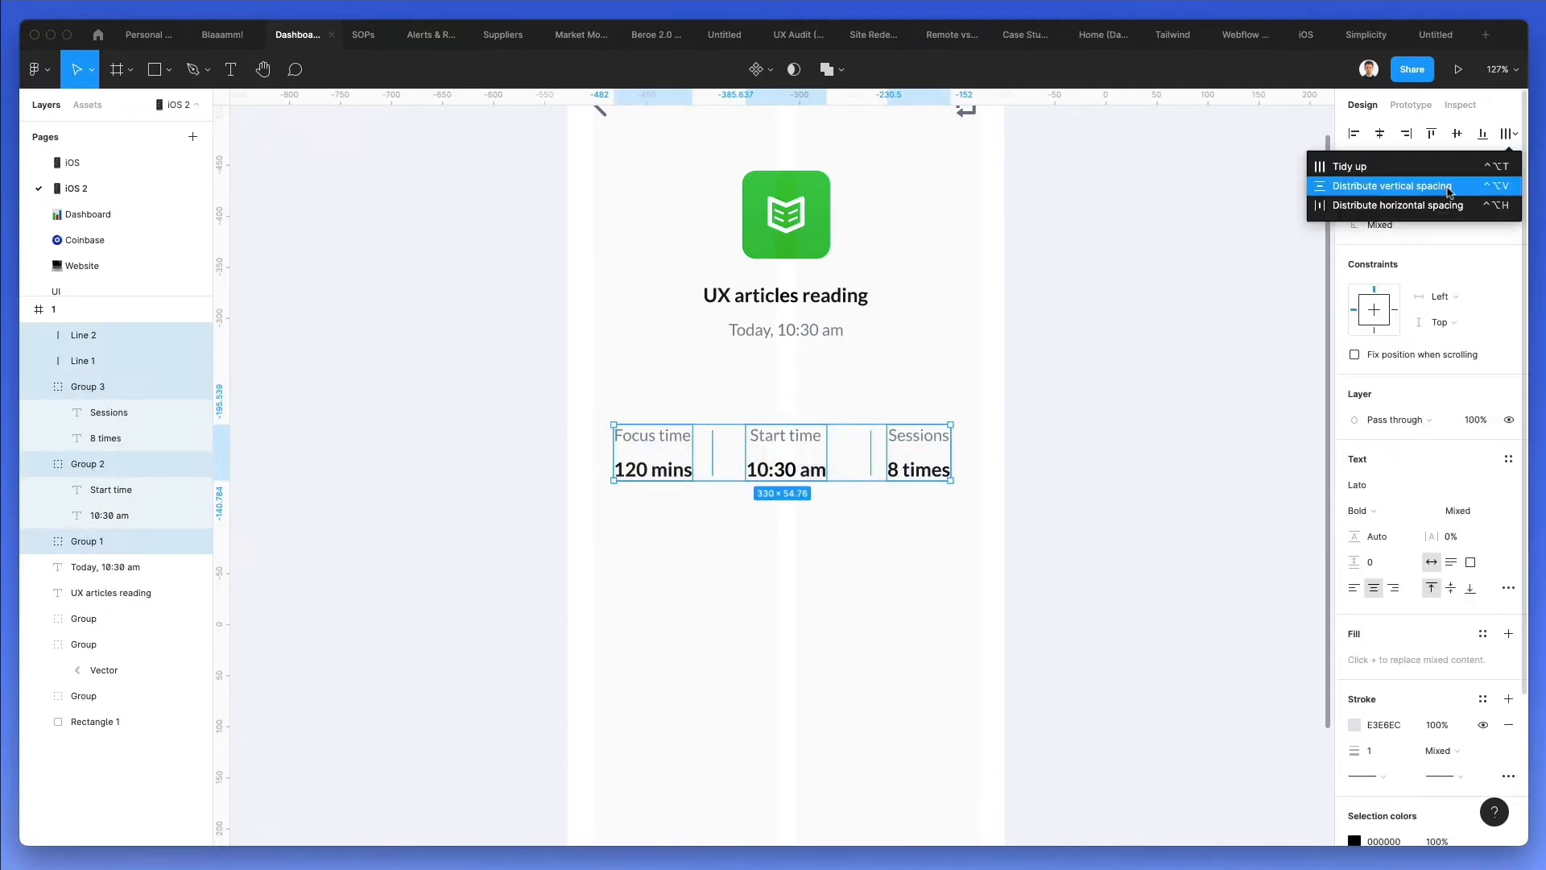
pyautogui.click(1426, 205)
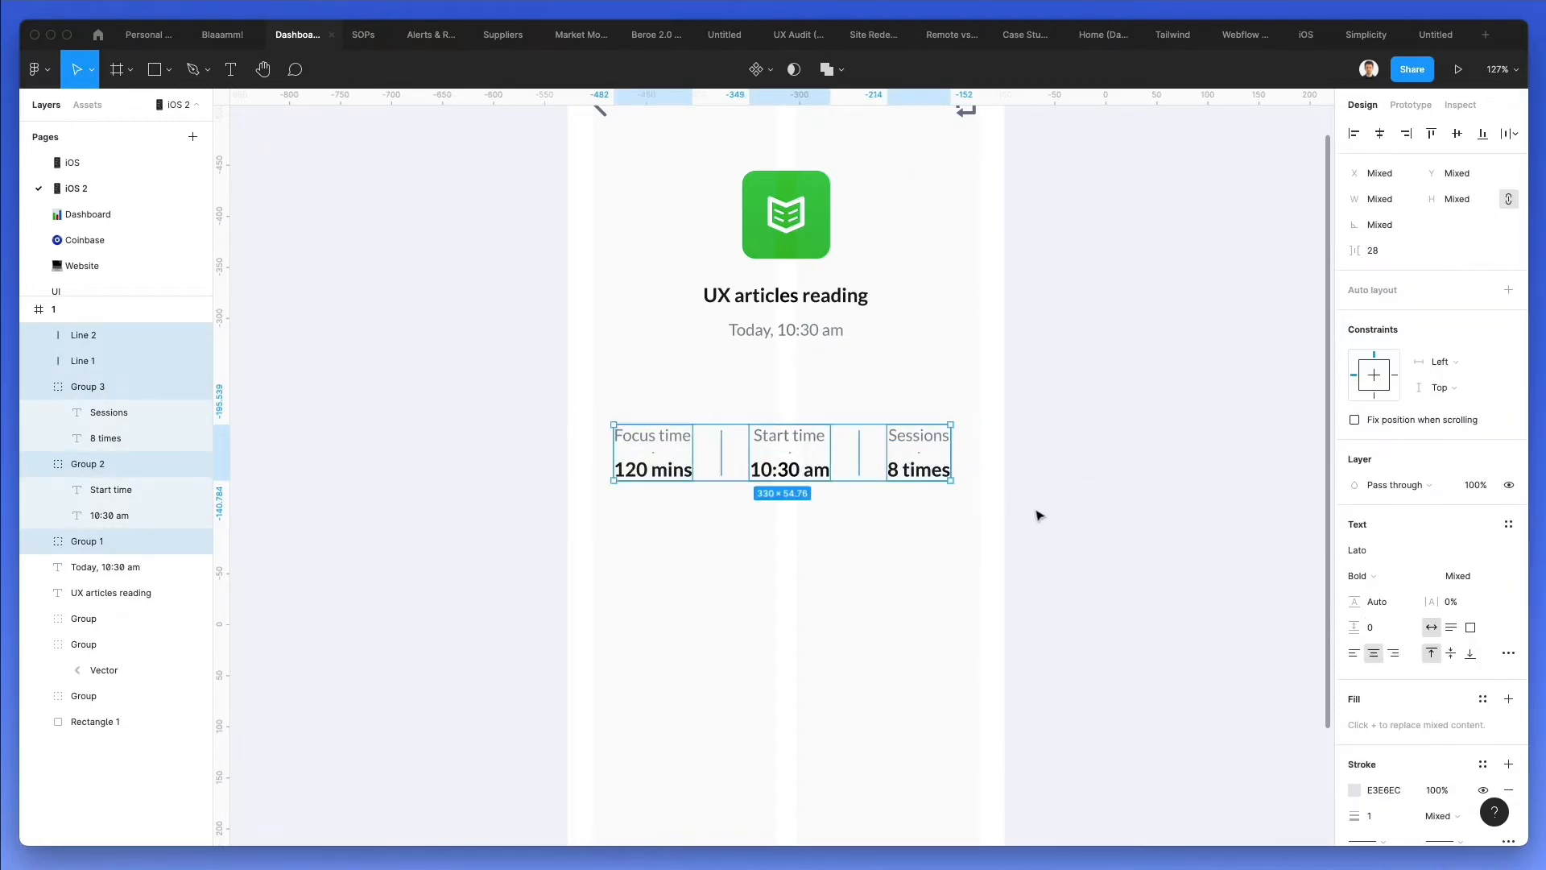
pyautogui.click(922, 542)
# Duplicate the "UX articles reading" title below the stats row and change the copy's text to "Productivity"
pyautogui.scroll(-3, 923, 546)
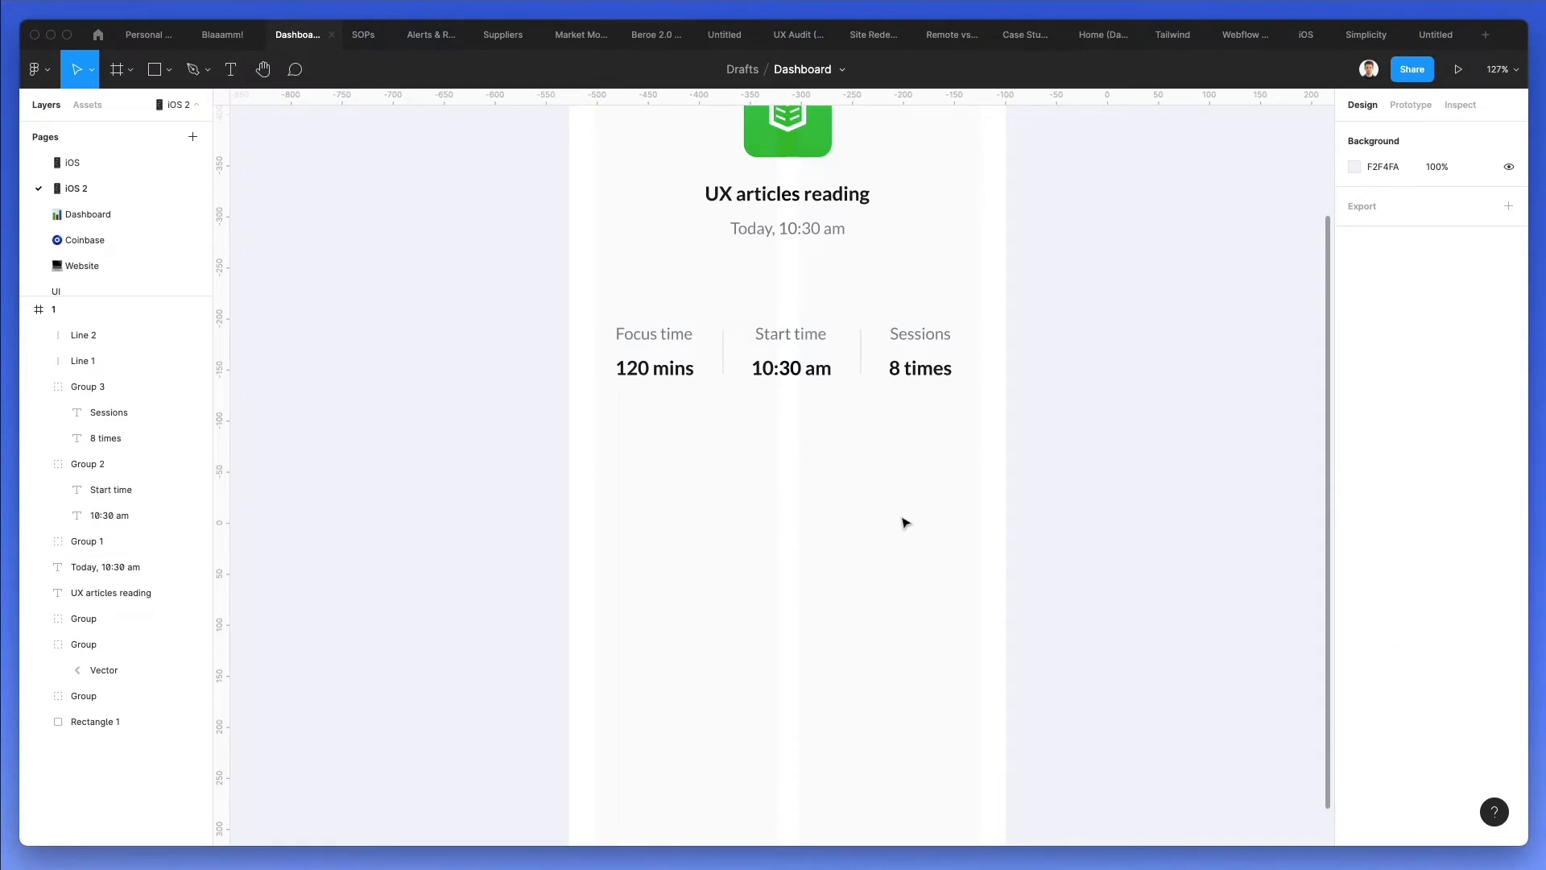
pyautogui.scroll(3, 901, 462)
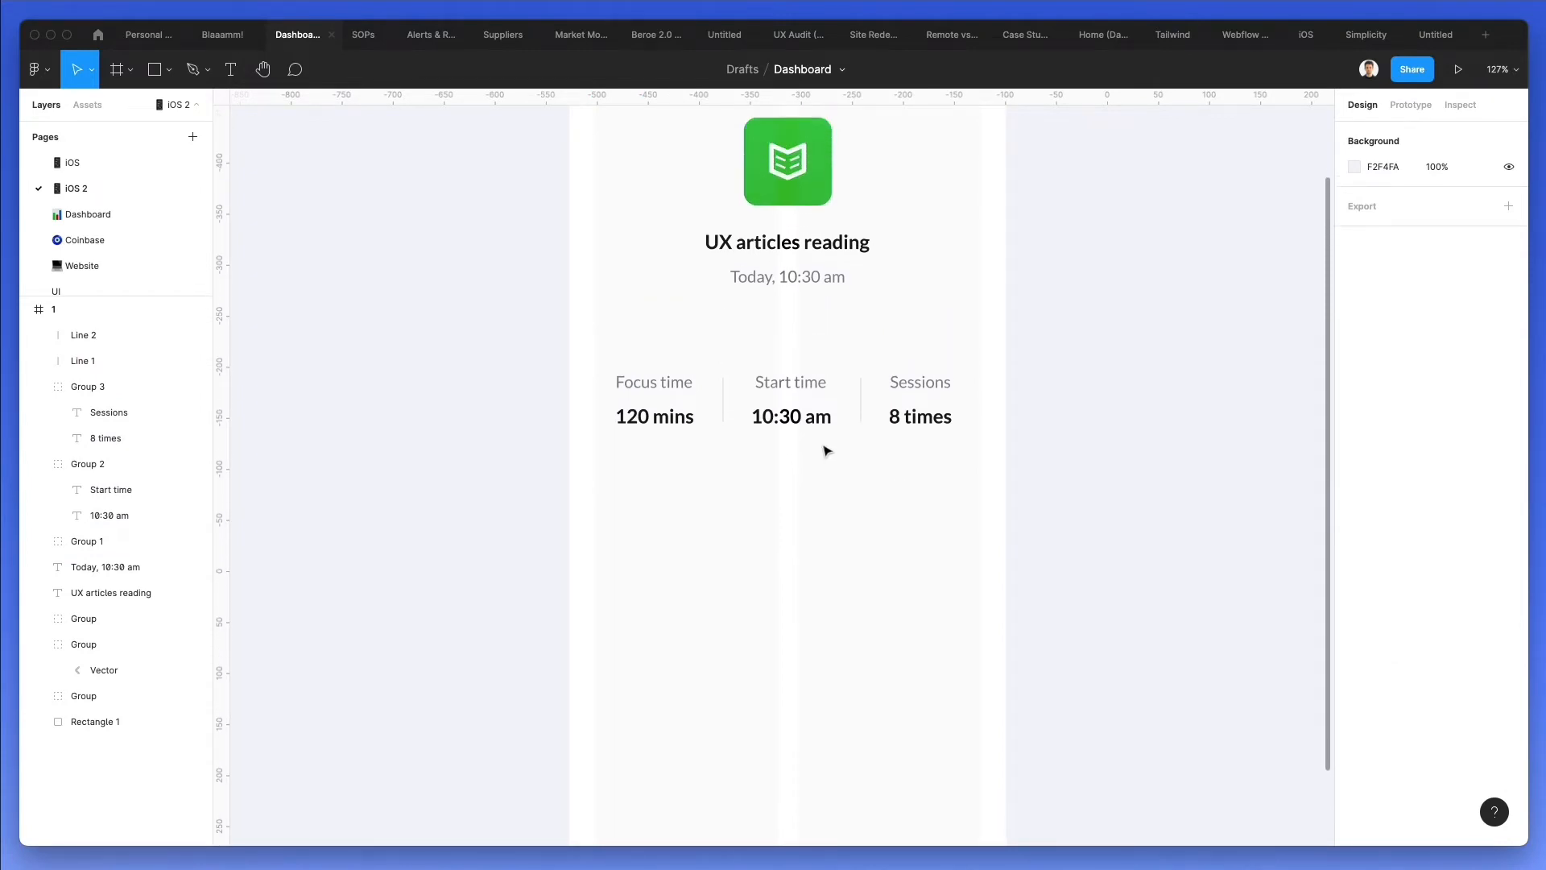
pyautogui.moveTo(804, 247); pyautogui.dragTo(691, 502)
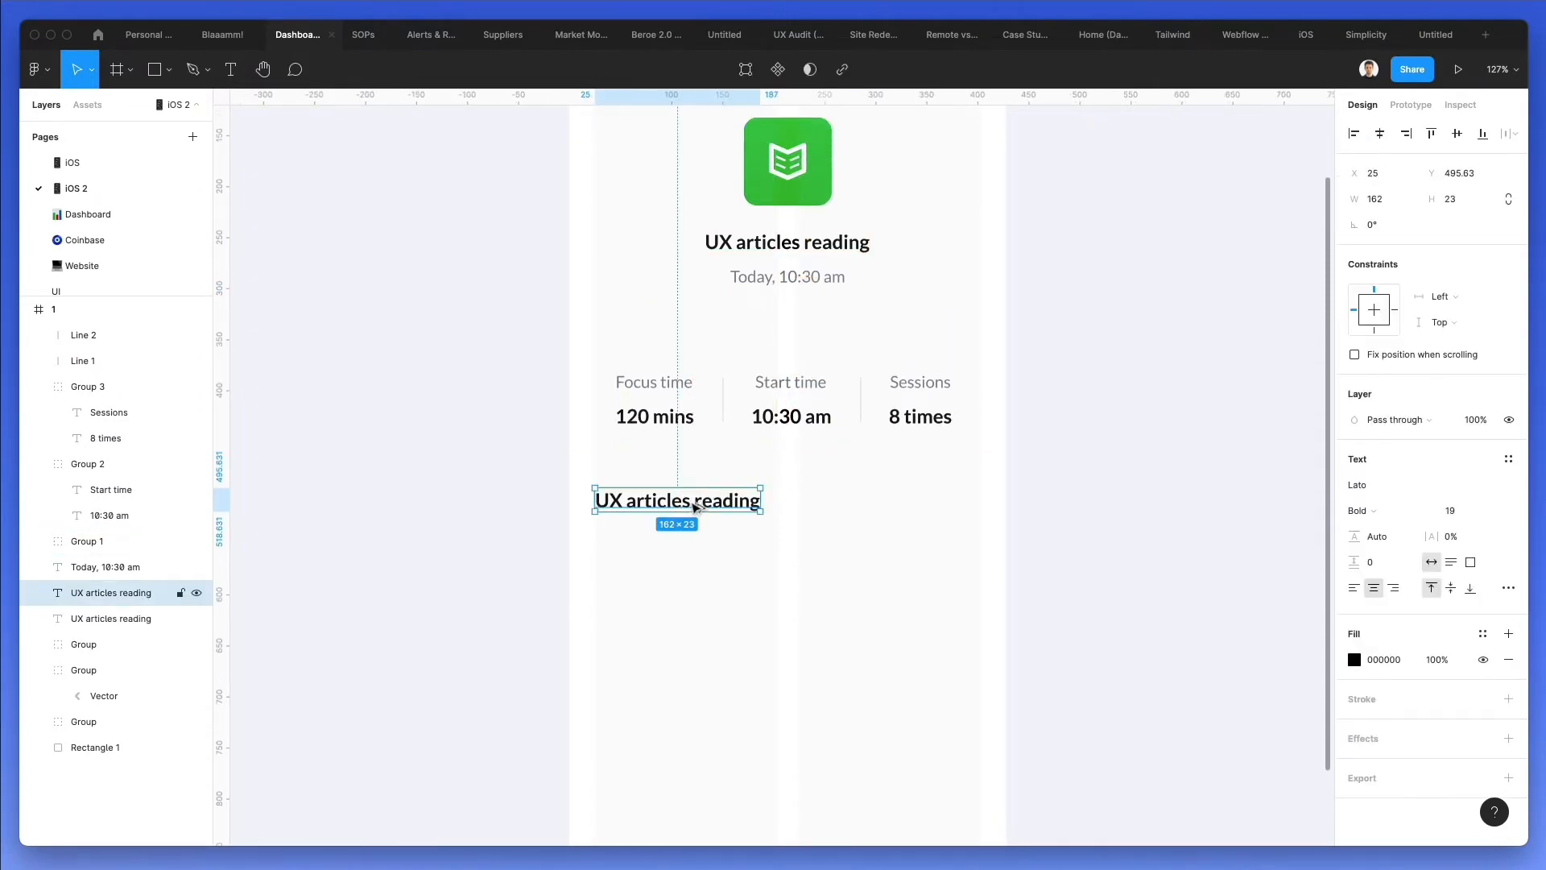
pyautogui.doubleClick(690, 501)
pyautogui.write('Produc')
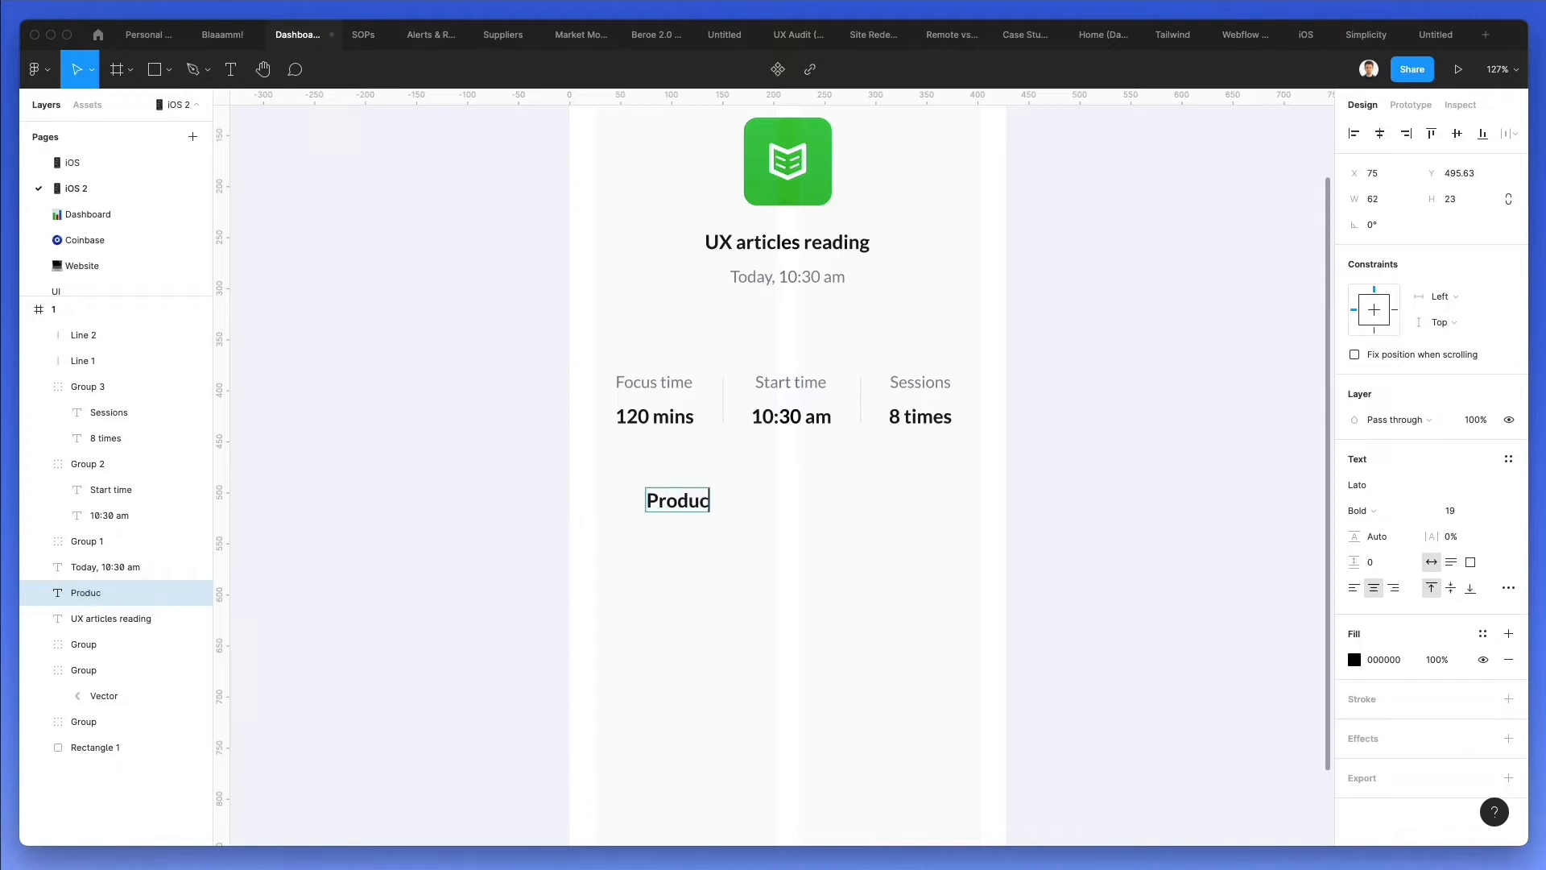
pyautogui.write('tivity')
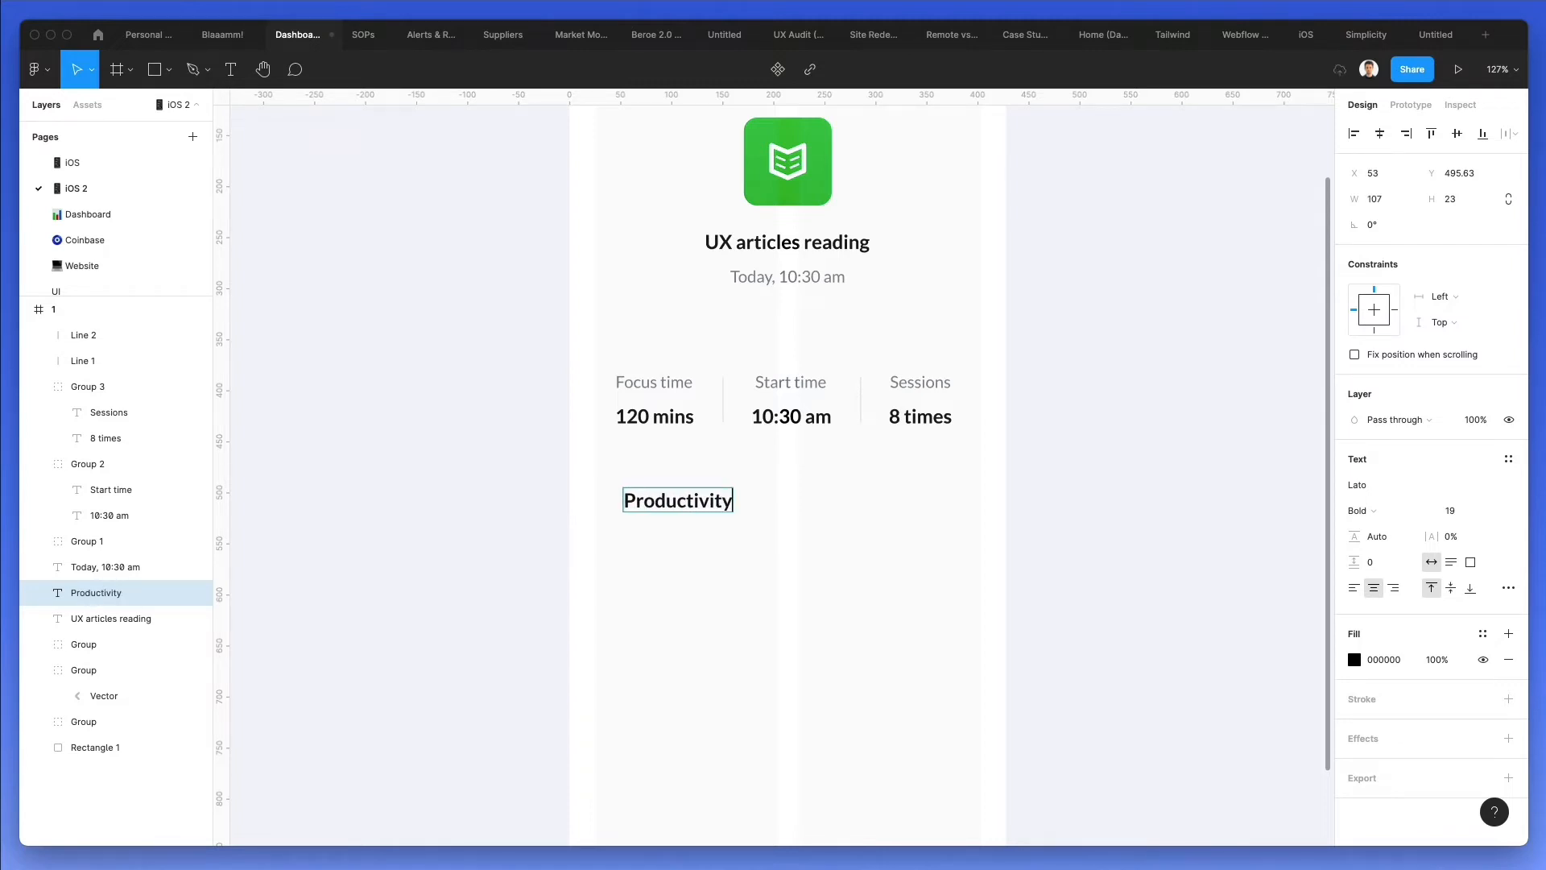
pyautogui.press('Escape')
# Move the "Productivity" heading to the column grid's left edge at about Y 493 and set its font size to 17
pyautogui.moveTo(697, 507); pyautogui.dragTo(663, 526)
pyautogui.scroll(-3, 701, 497)
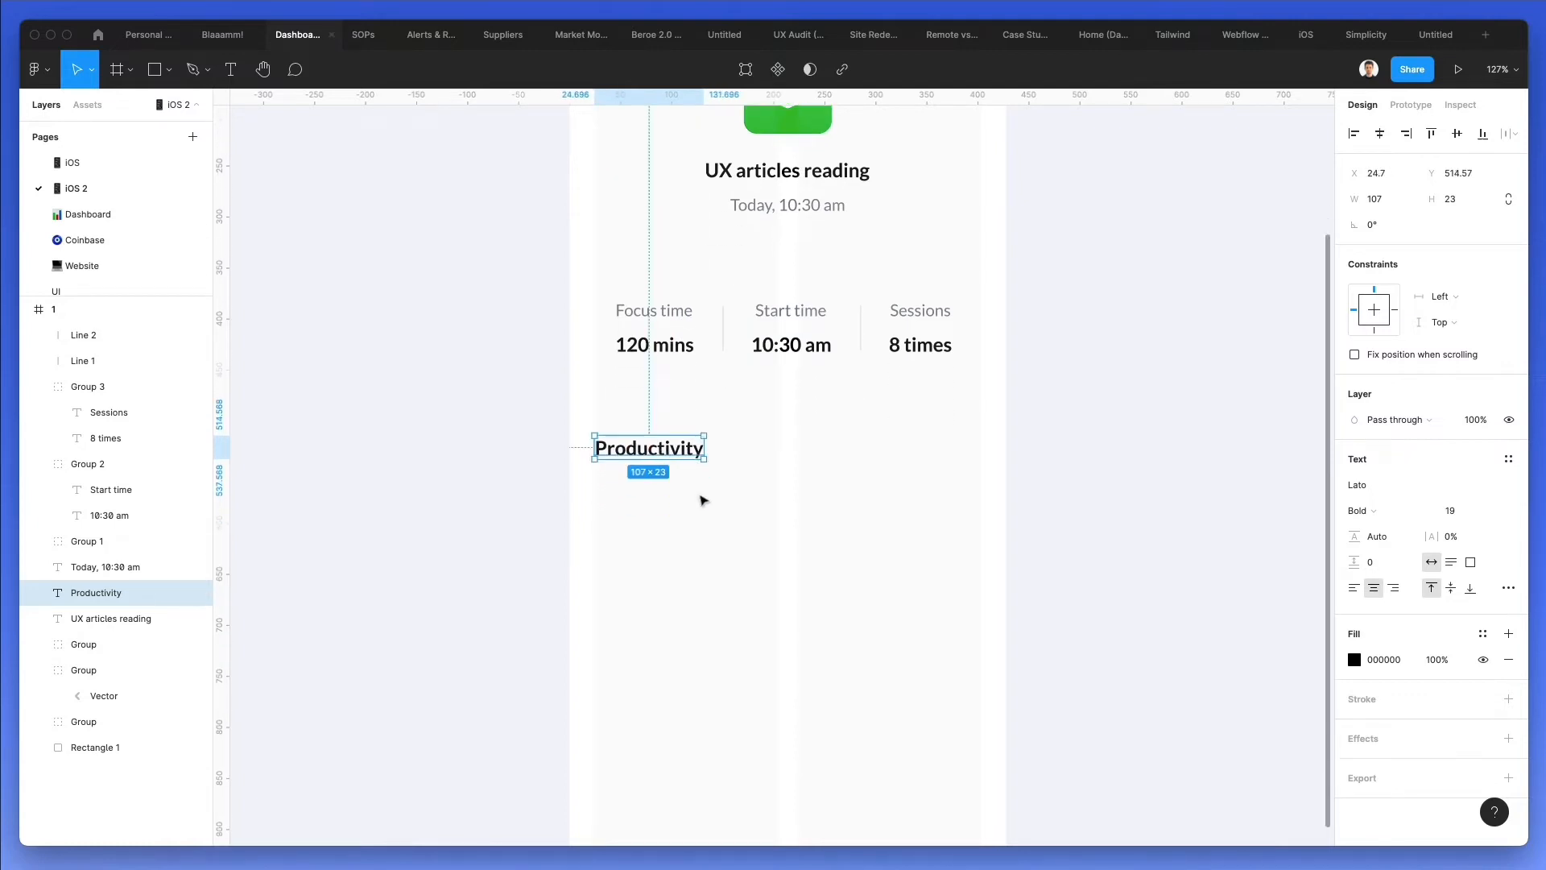
pyautogui.moveTo(660, 405); pyautogui.dragTo(666, 383)
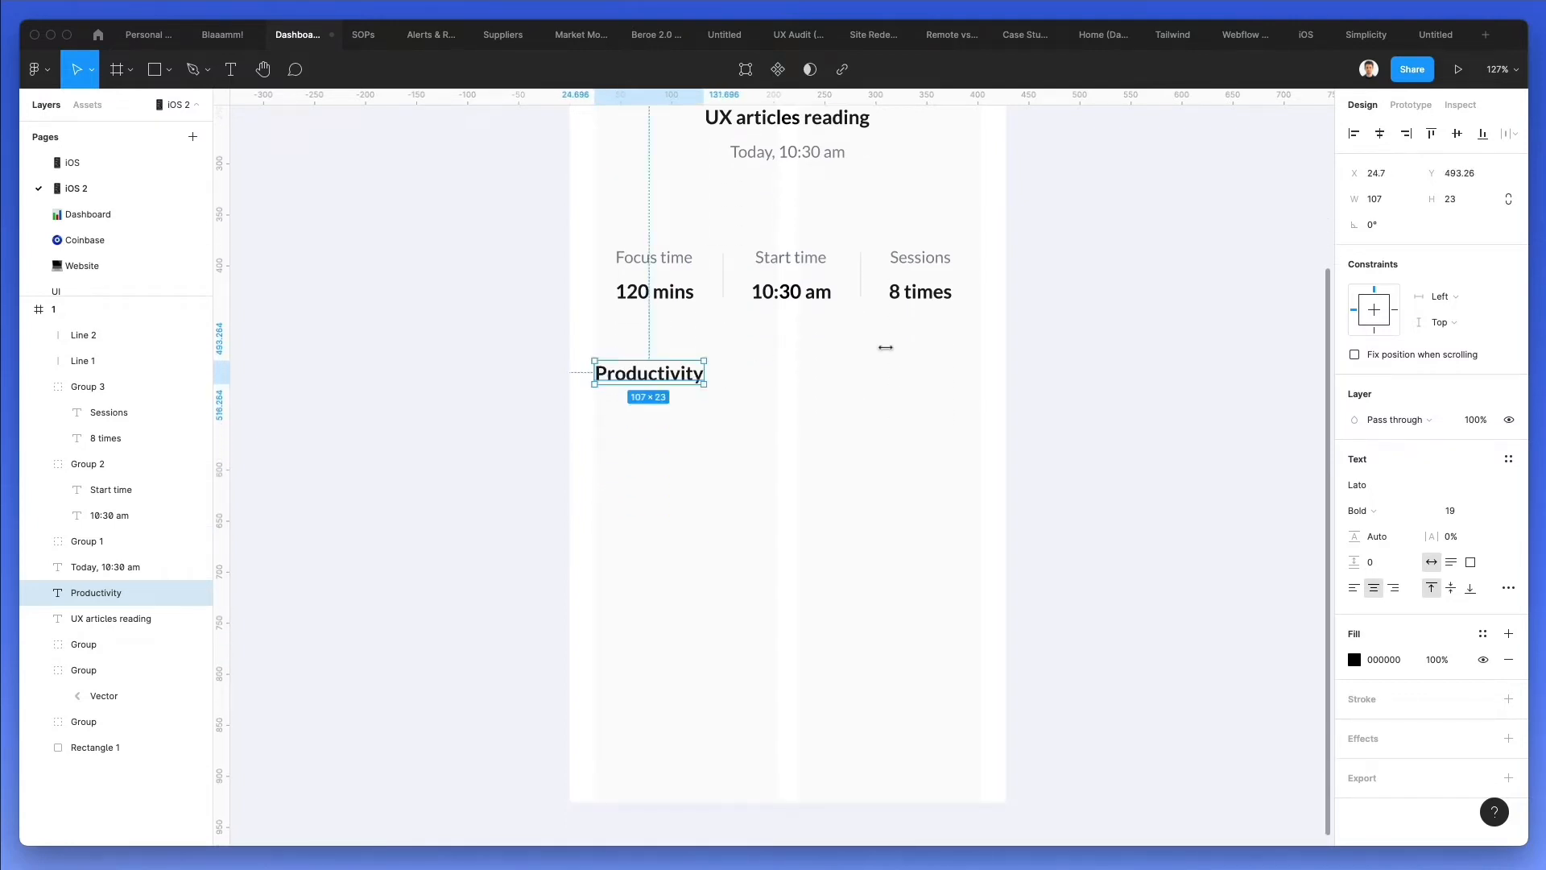
pyautogui.click(1450, 511)
pyautogui.write('17')
pyautogui.press('Return')
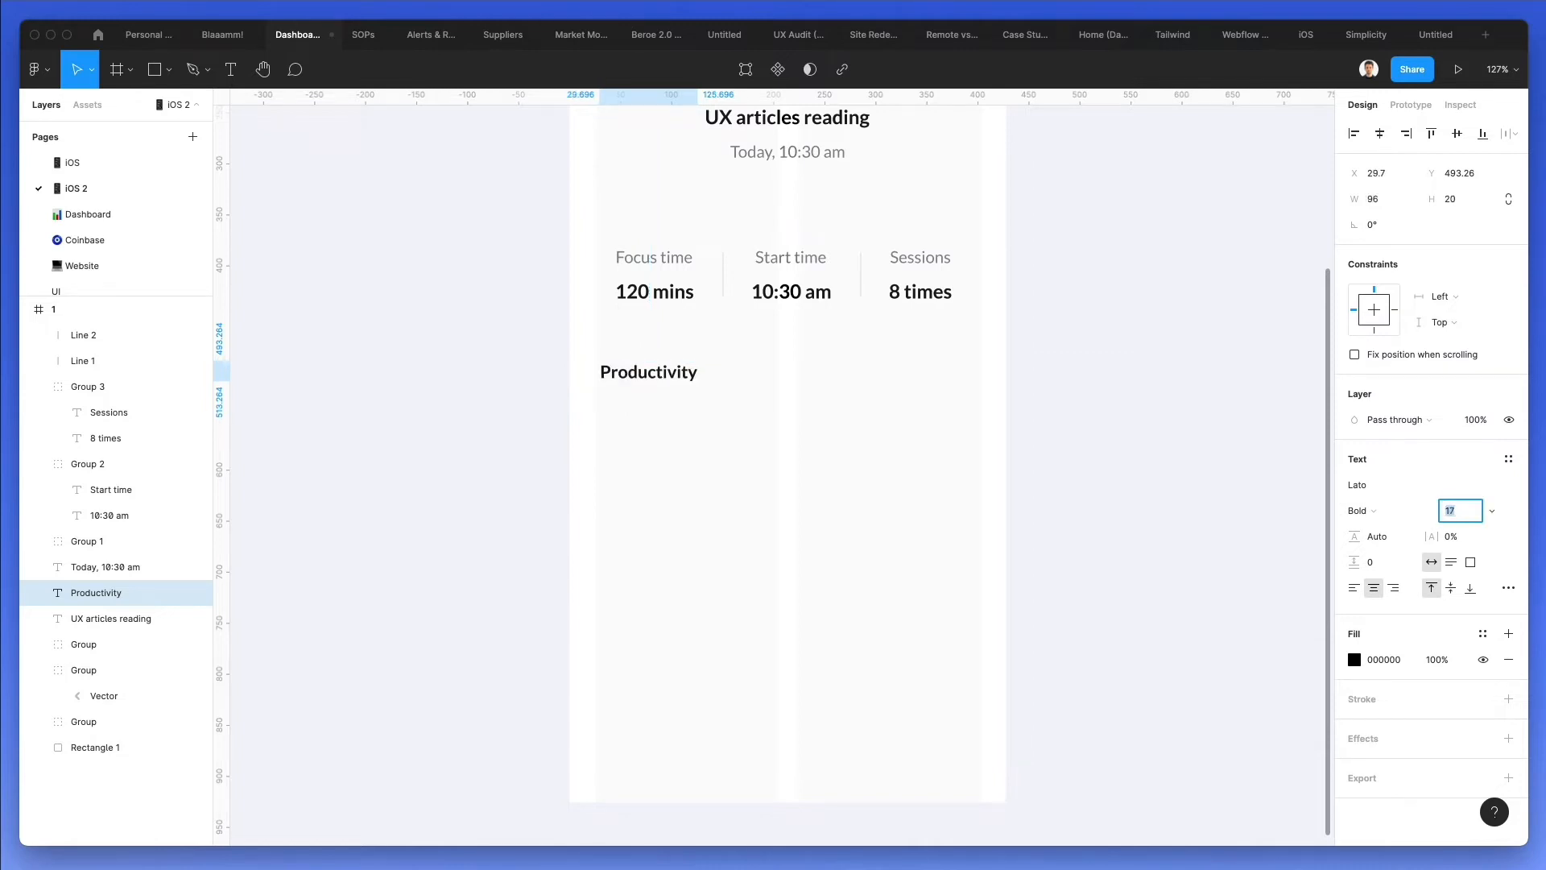
# Left-align the "Productivity" heading text and snap it to the column edge at X 25
pyautogui.click(1354, 588)
pyautogui.click(862, 511)
pyautogui.moveTo(680, 372); pyautogui.dragTo(671, 379)
# Set the "Productivity" heading's font size to 16
pyautogui.scroll(4, 805, 403)
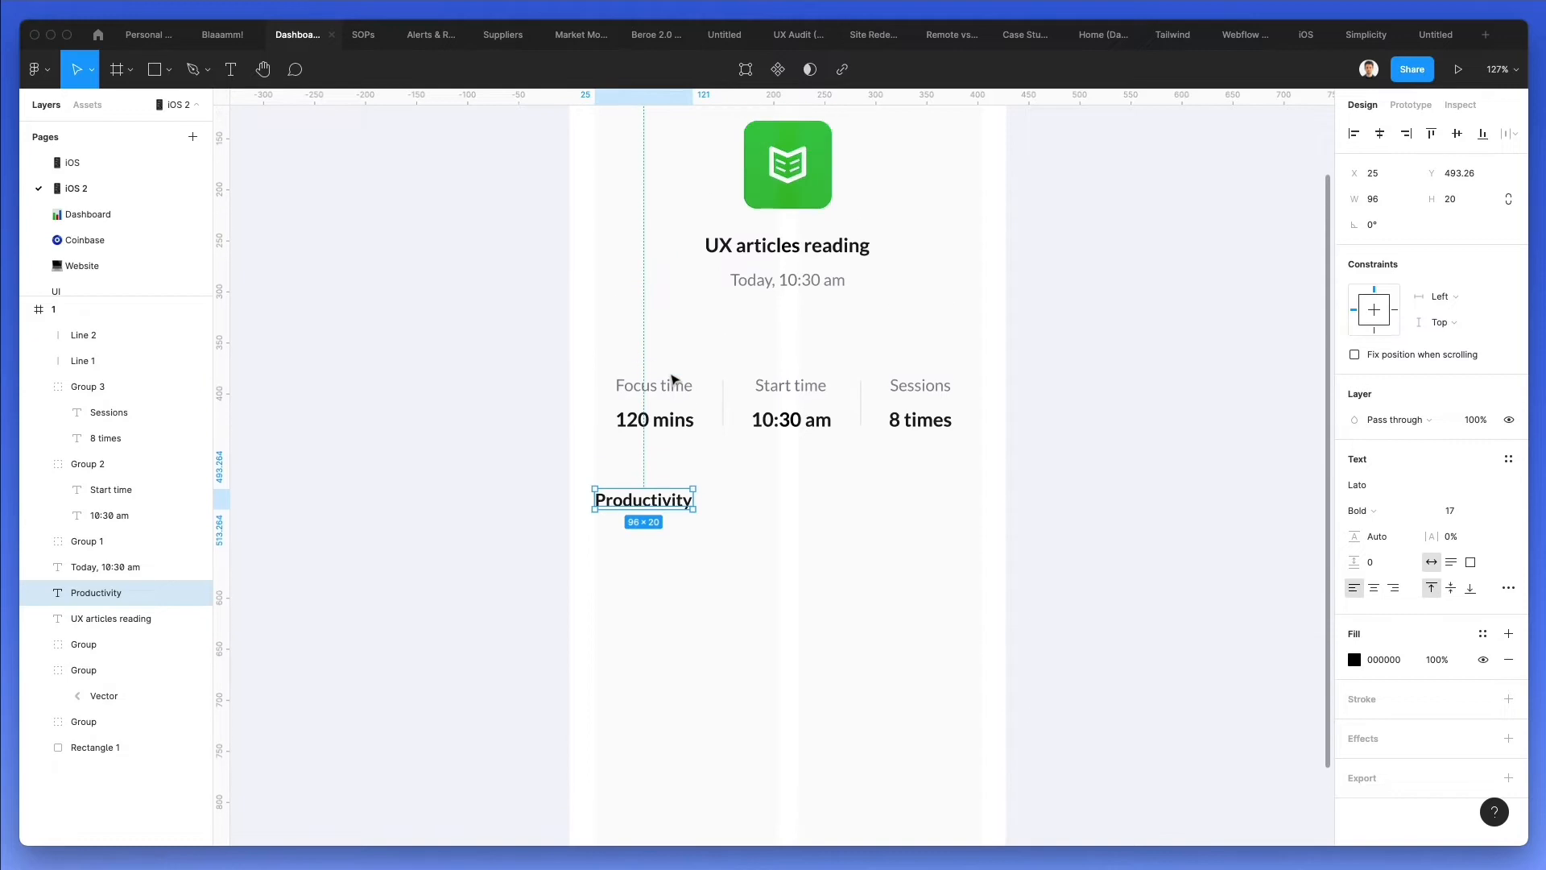
pyautogui.click(1469, 511)
pyautogui.write('16')
pyautogui.press('Return')
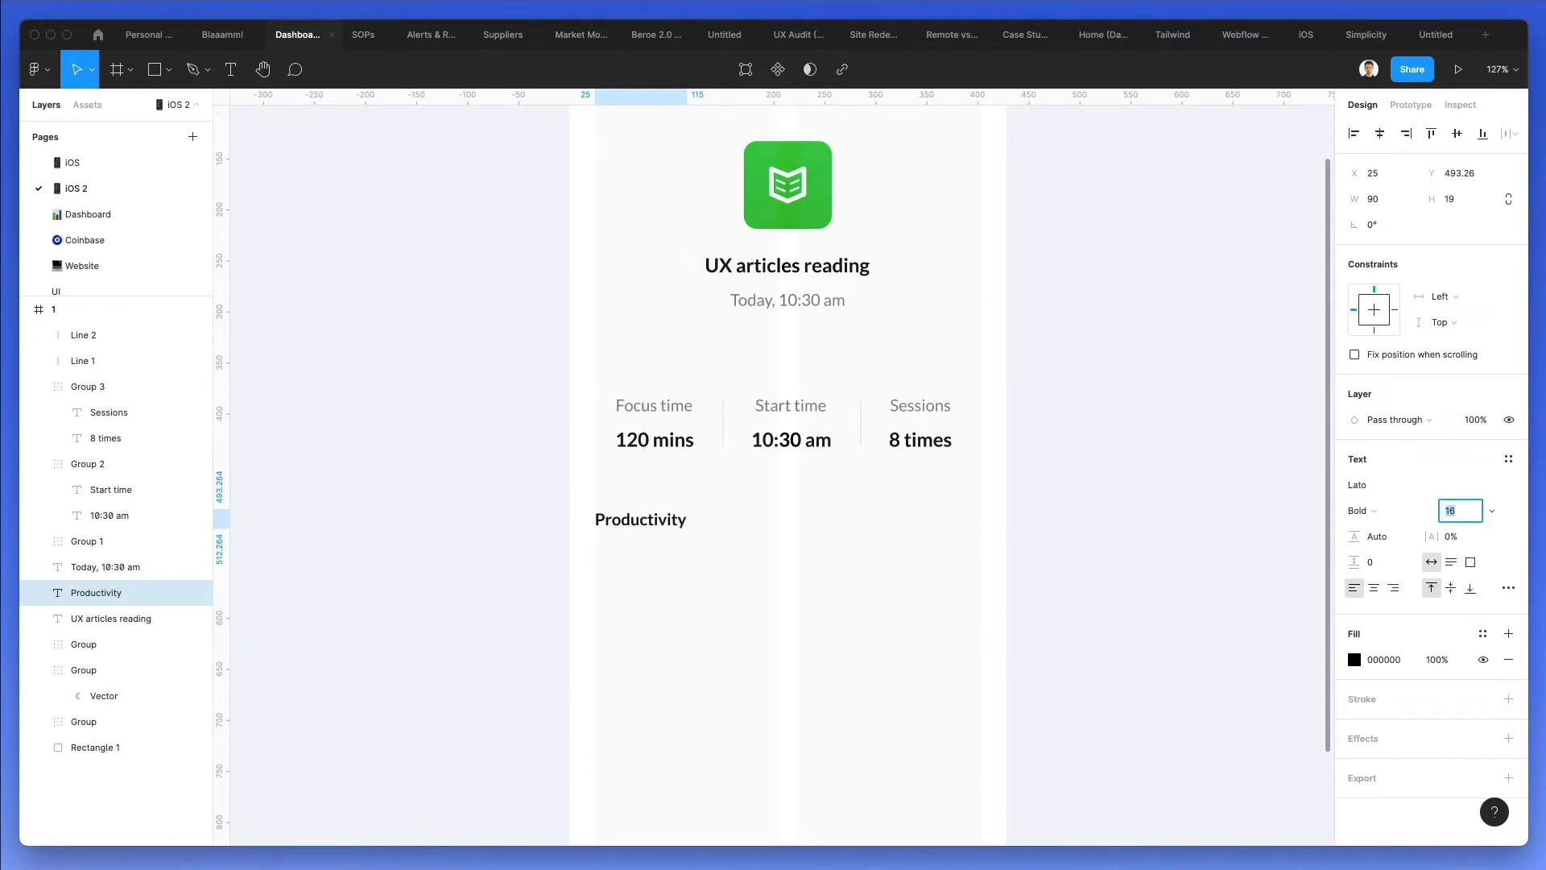
pyautogui.click(980, 585)
# Move the whole stats row with its dividers up by 20 px
pyautogui.scroll(-5, 980, 586)
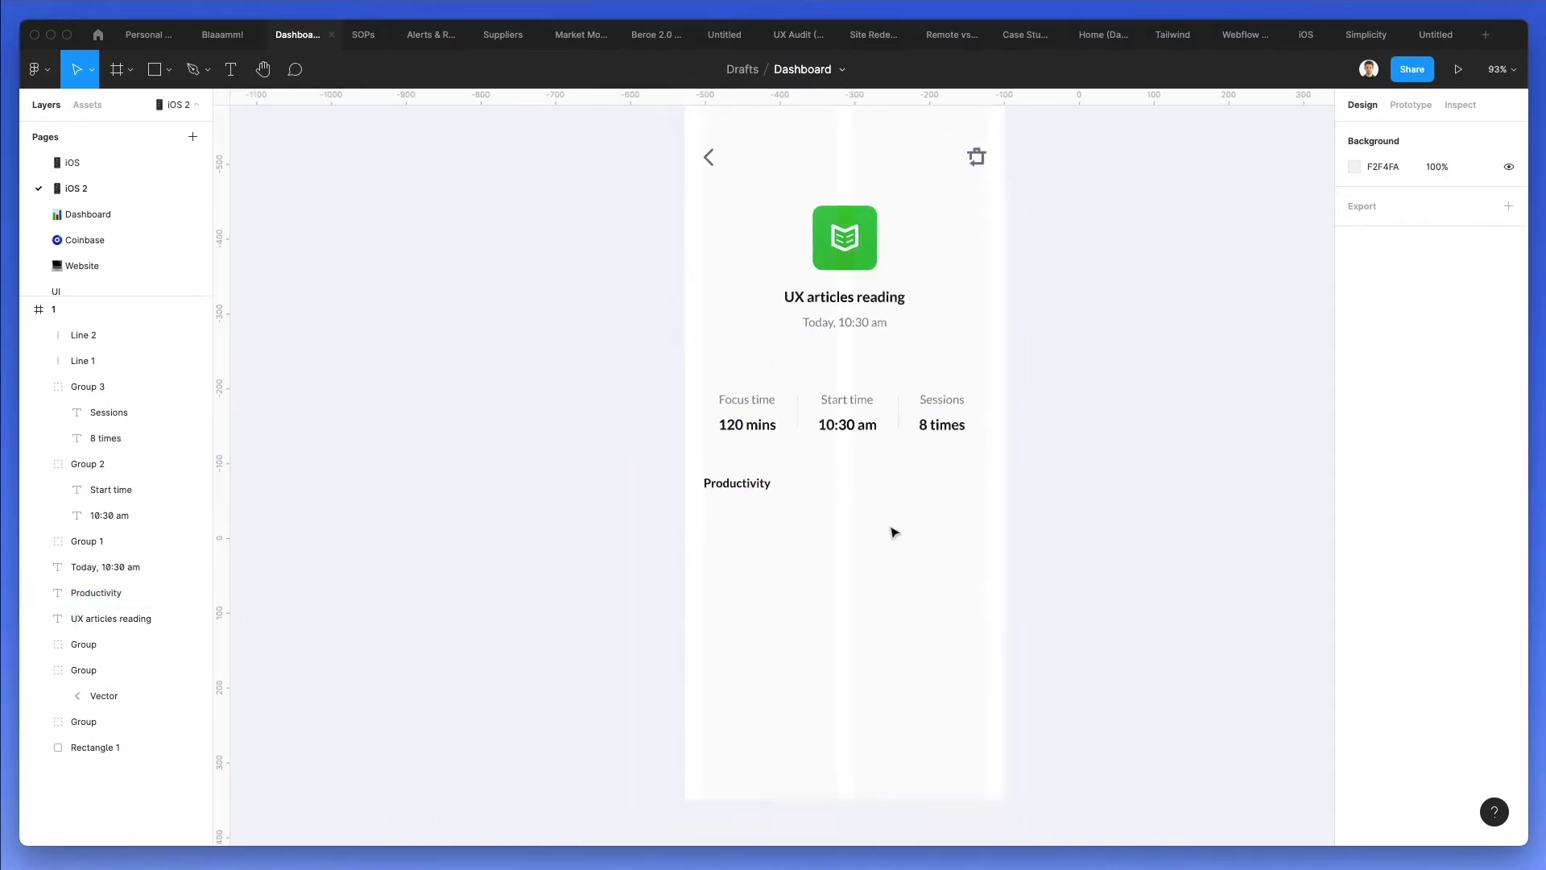
pyautogui.moveTo(681, 375); pyautogui.dragTo(969, 441)
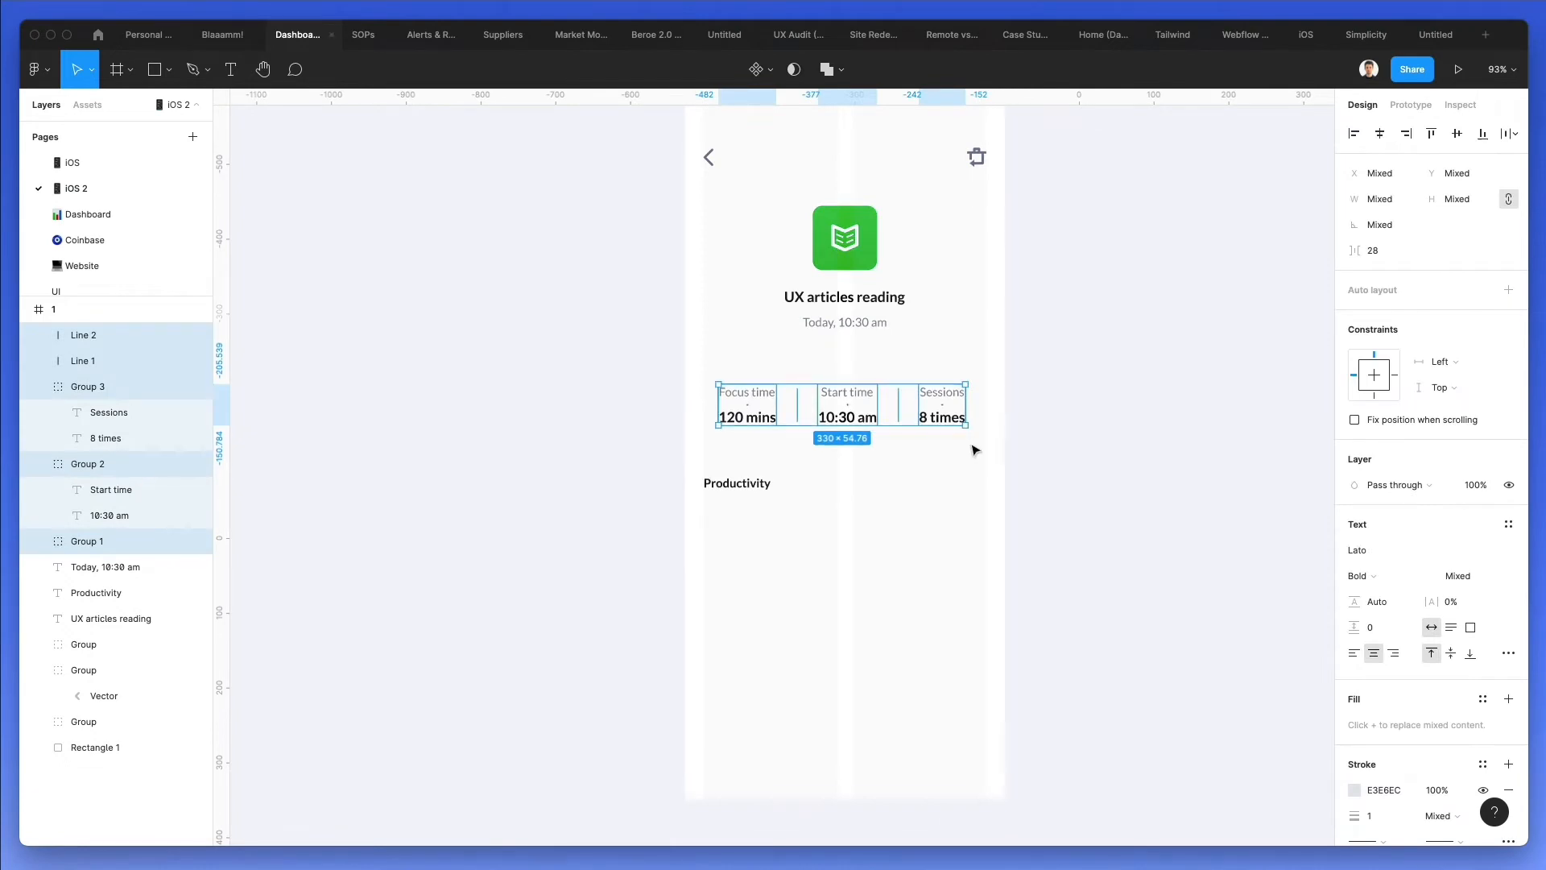
pyautogui.hotkey('shift', 'Up')
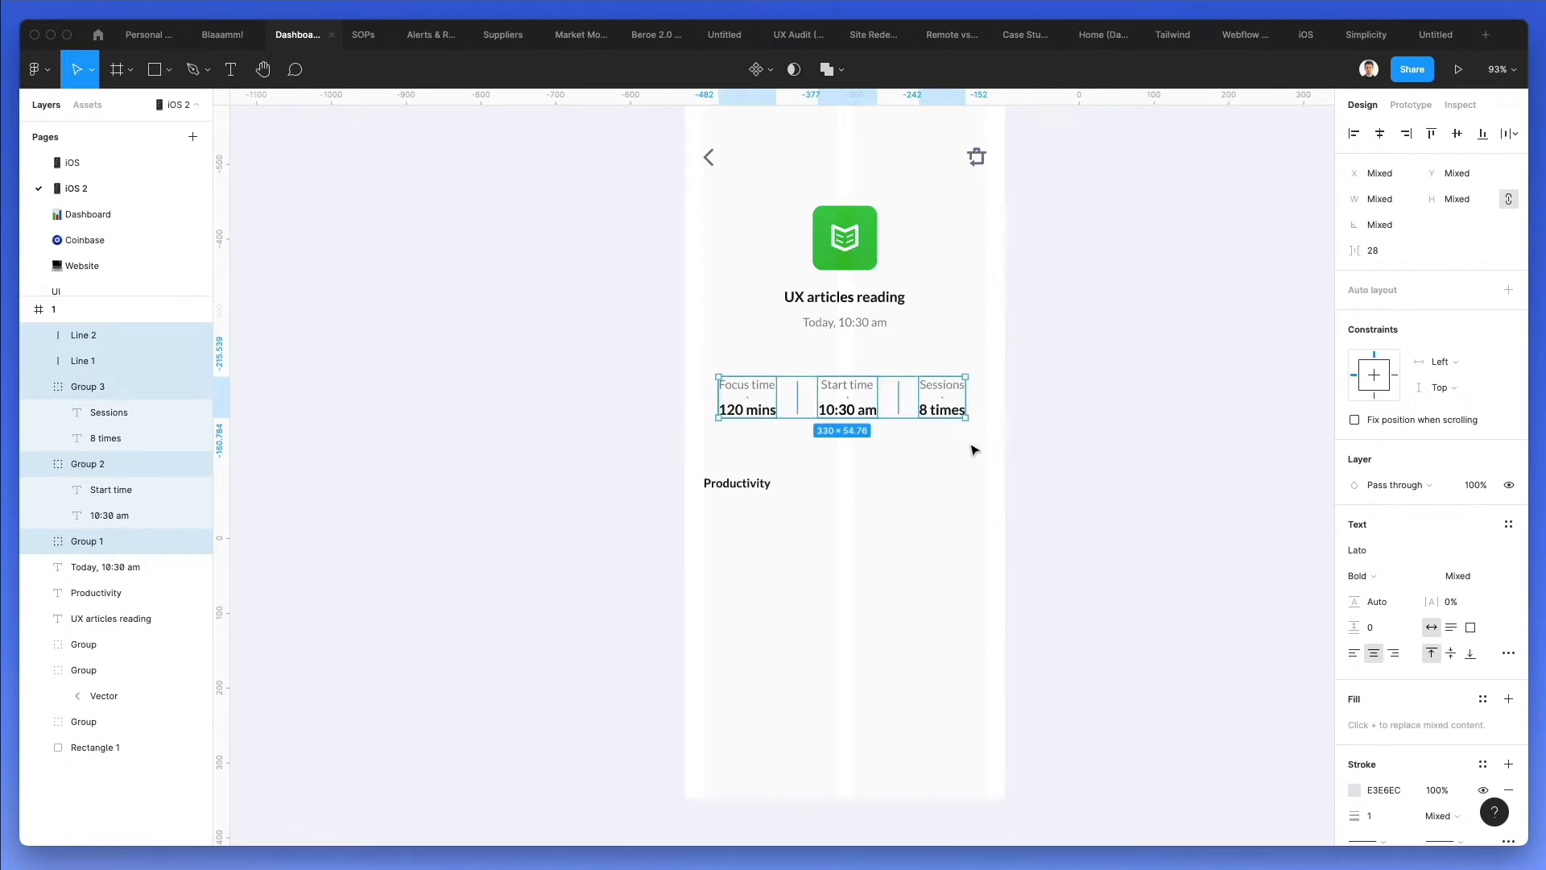
pyautogui.click(915, 459)
# Draw a 378 px wide horizontal line below "Productivity" and duplicate it downward to make five lines about 50 px apart
pyautogui.scroll(-3, 905, 461)
pyautogui.scroll(3, 905, 462)
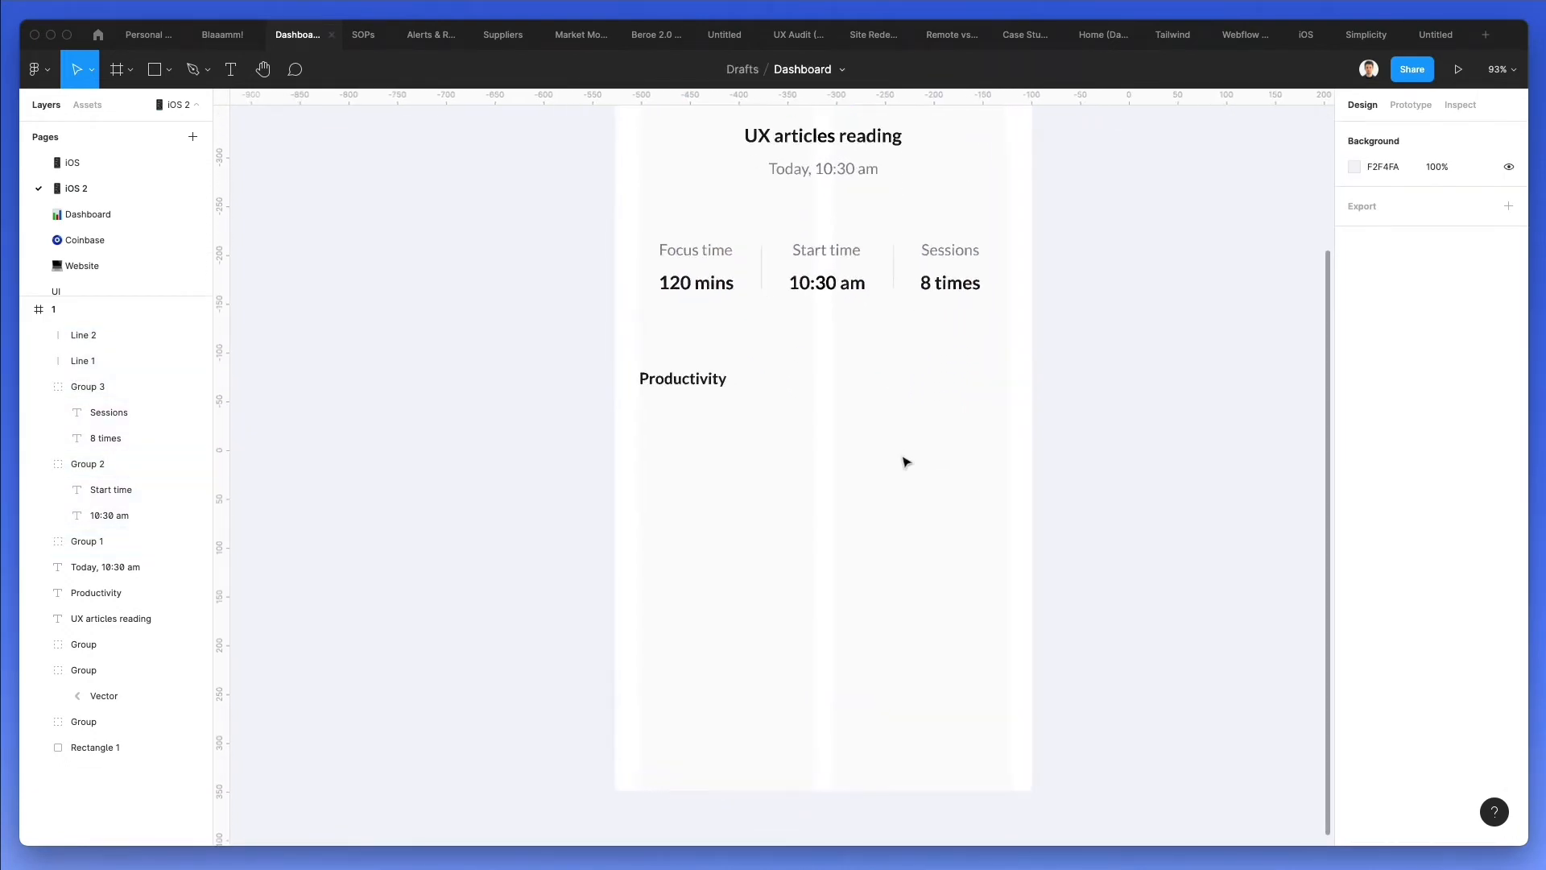
pyautogui.press('l')
pyautogui.moveTo(644, 412)
pyautogui.mouseDown()
pyautogui.moveTo(1007, 421)
pyautogui.moveTo(990, 468)
pyautogui.mouseUp()
pyautogui.press('super+d')
pyautogui.press('super+d')
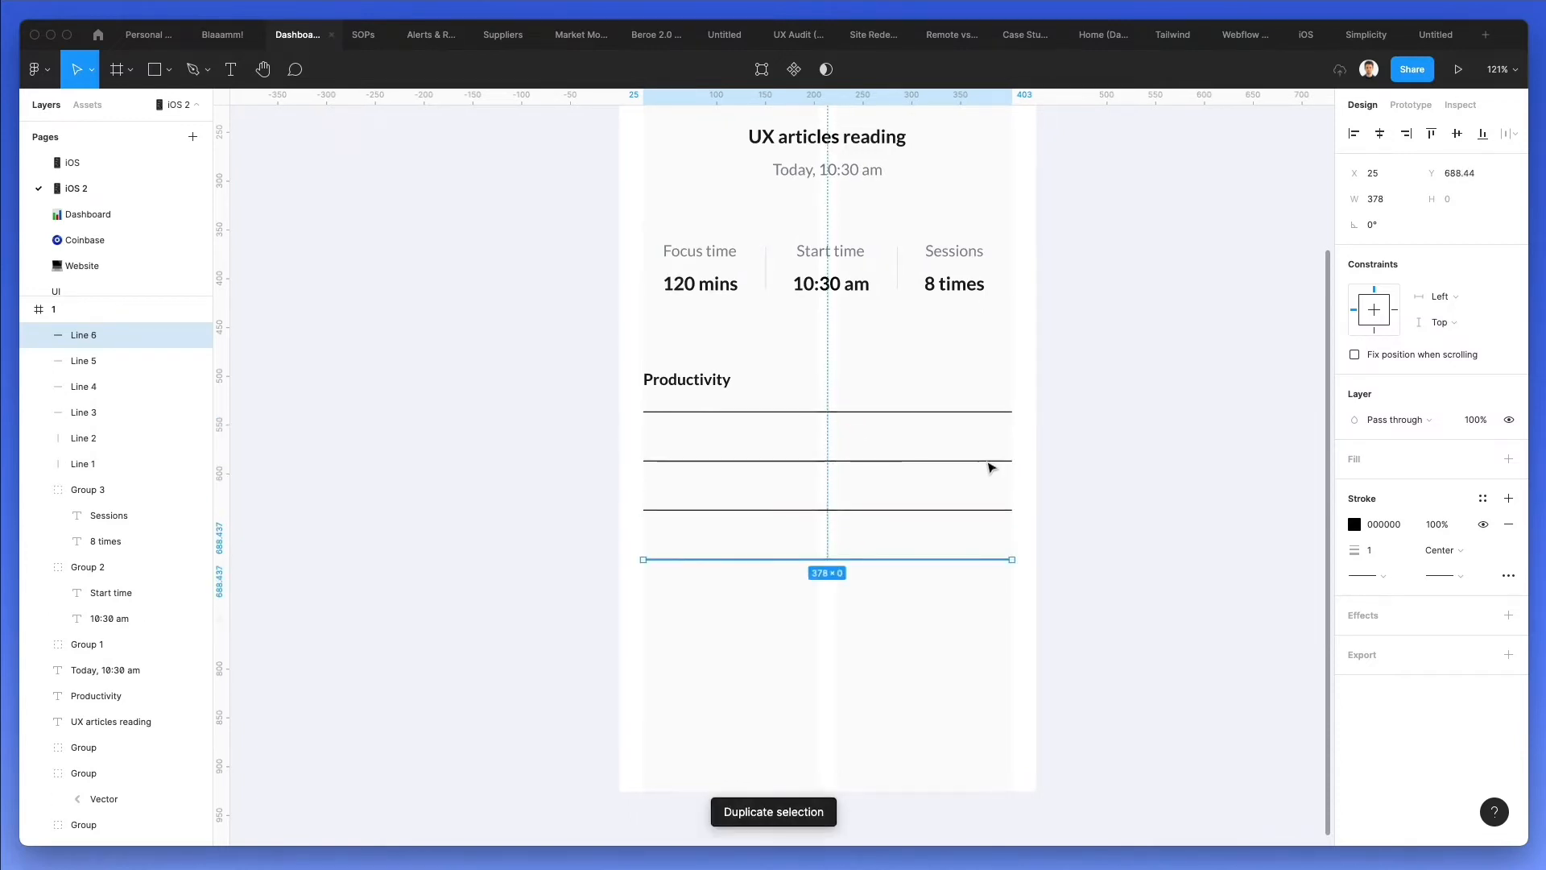
pyautogui.press('super+d')
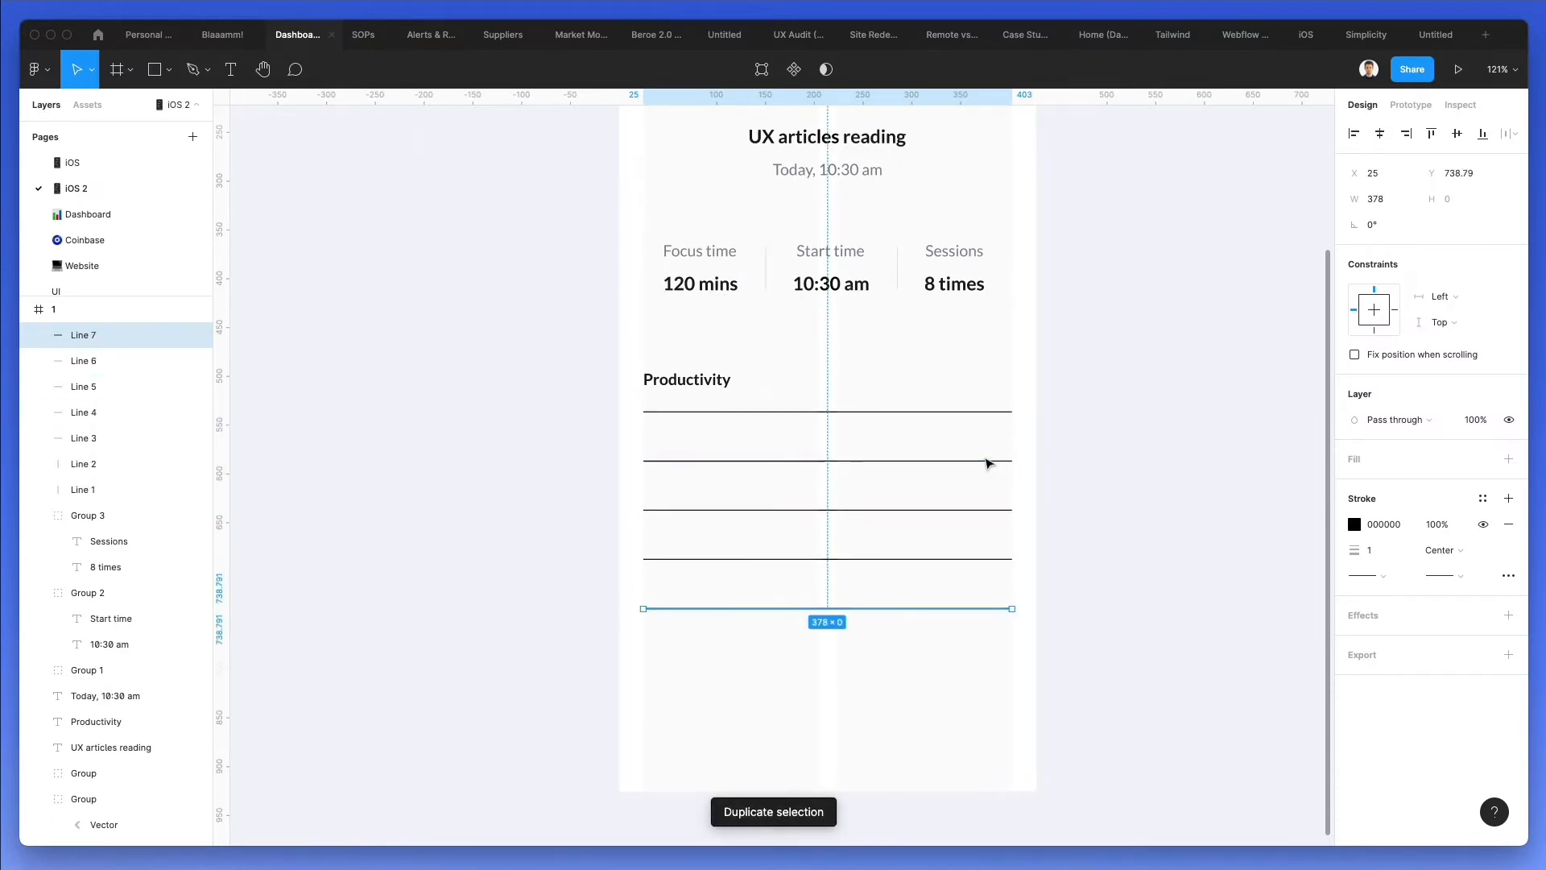
# Copy the light grey stroke of the stats divider onto the five horizontal chart lines
pyautogui.moveTo(1061, 375); pyautogui.dragTo(944, 691)
pyautogui.scroll(4, 891, 269)
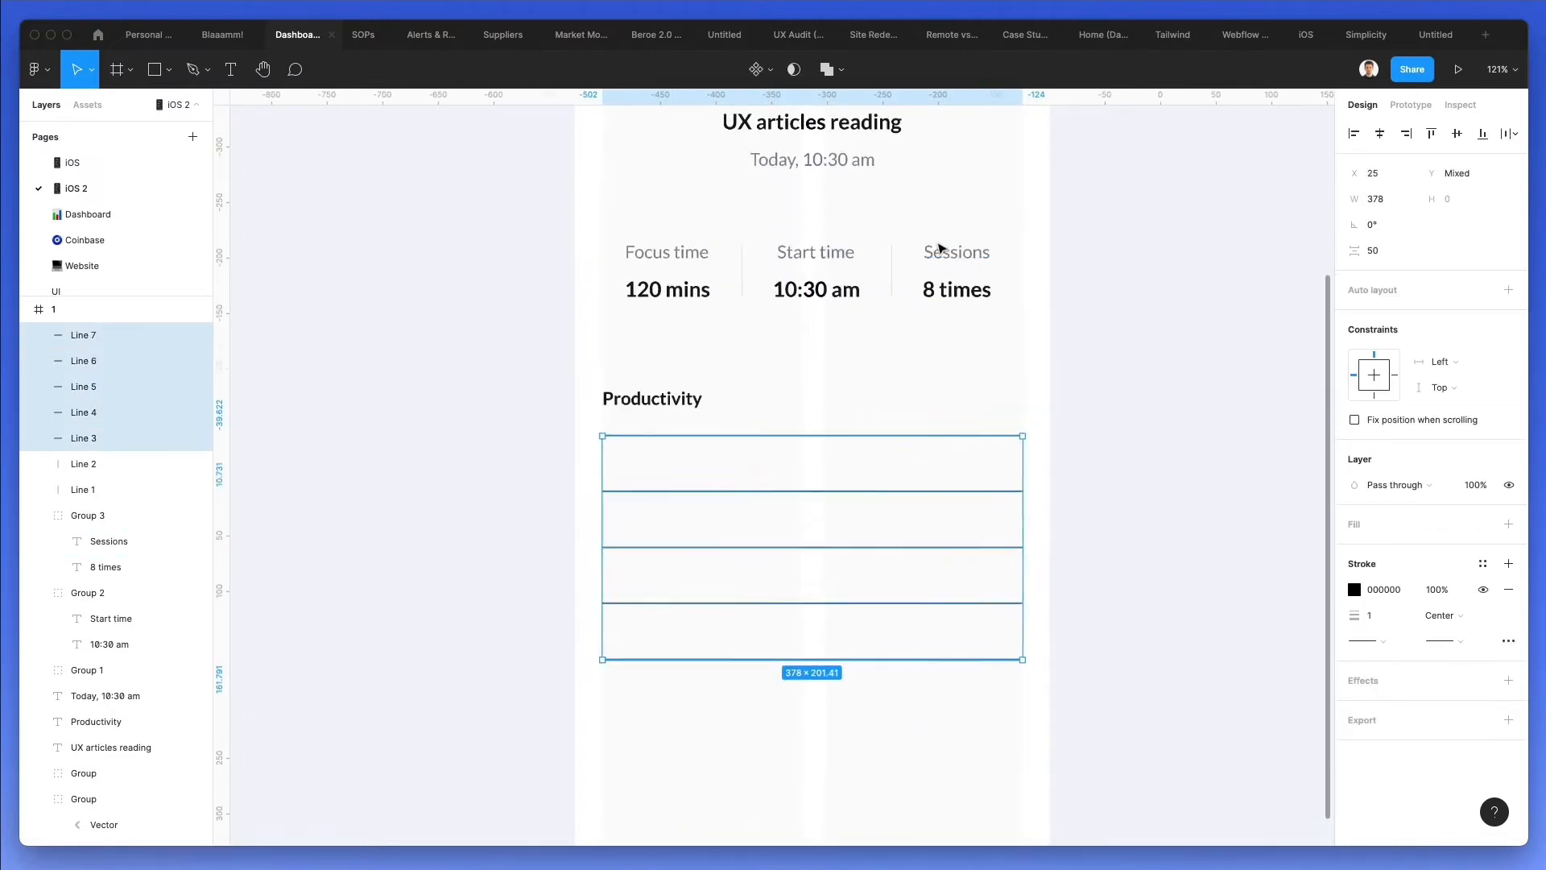
pyautogui.click(889, 274)
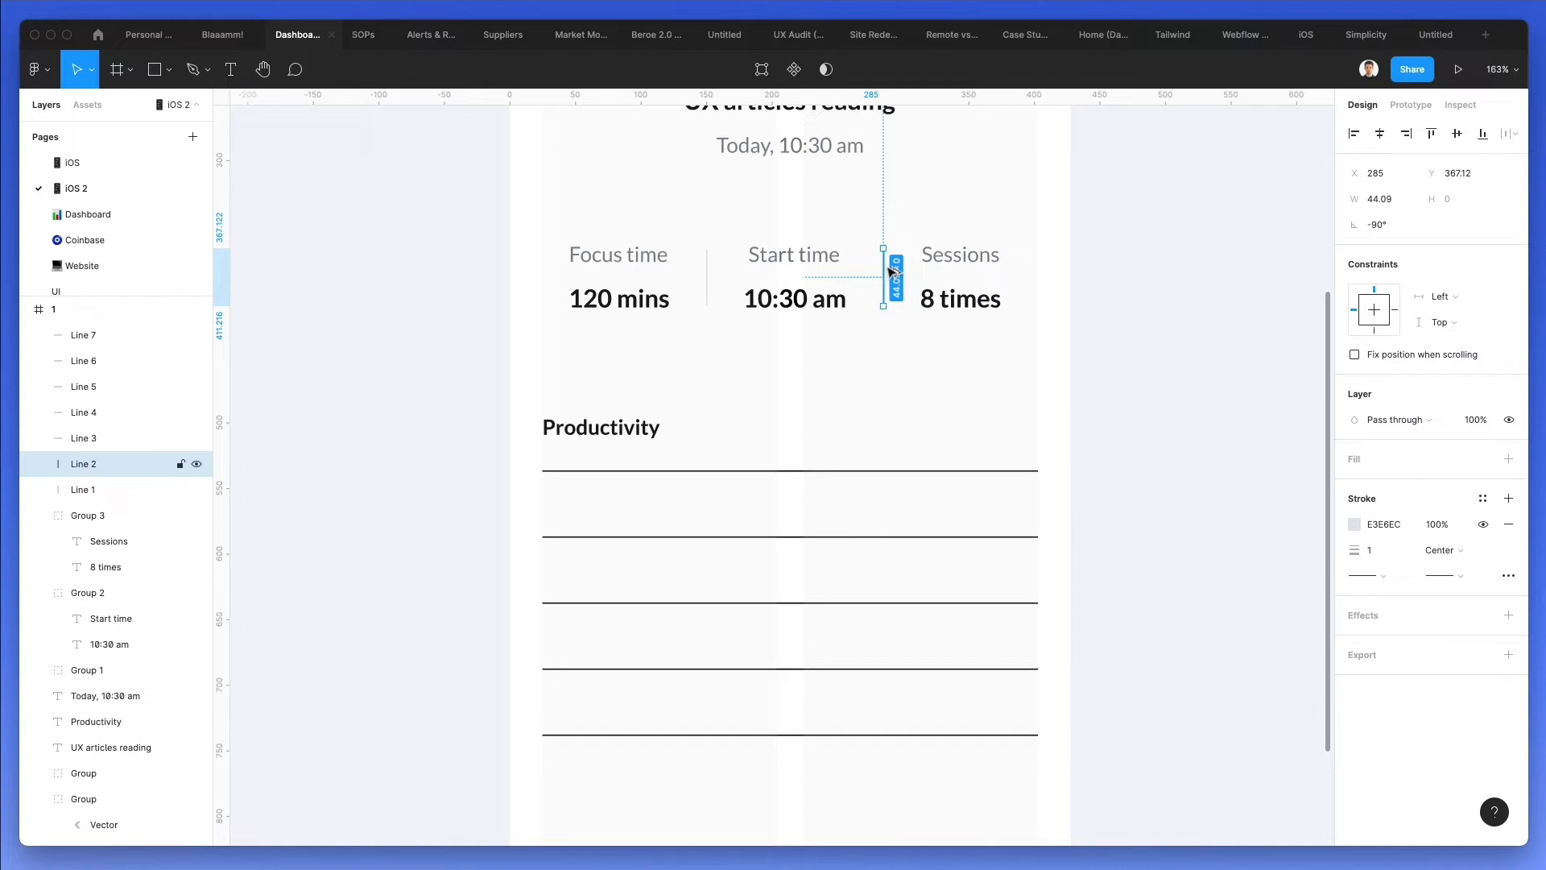
pyautogui.moveTo(941, 421); pyautogui.dragTo(1074, 803)
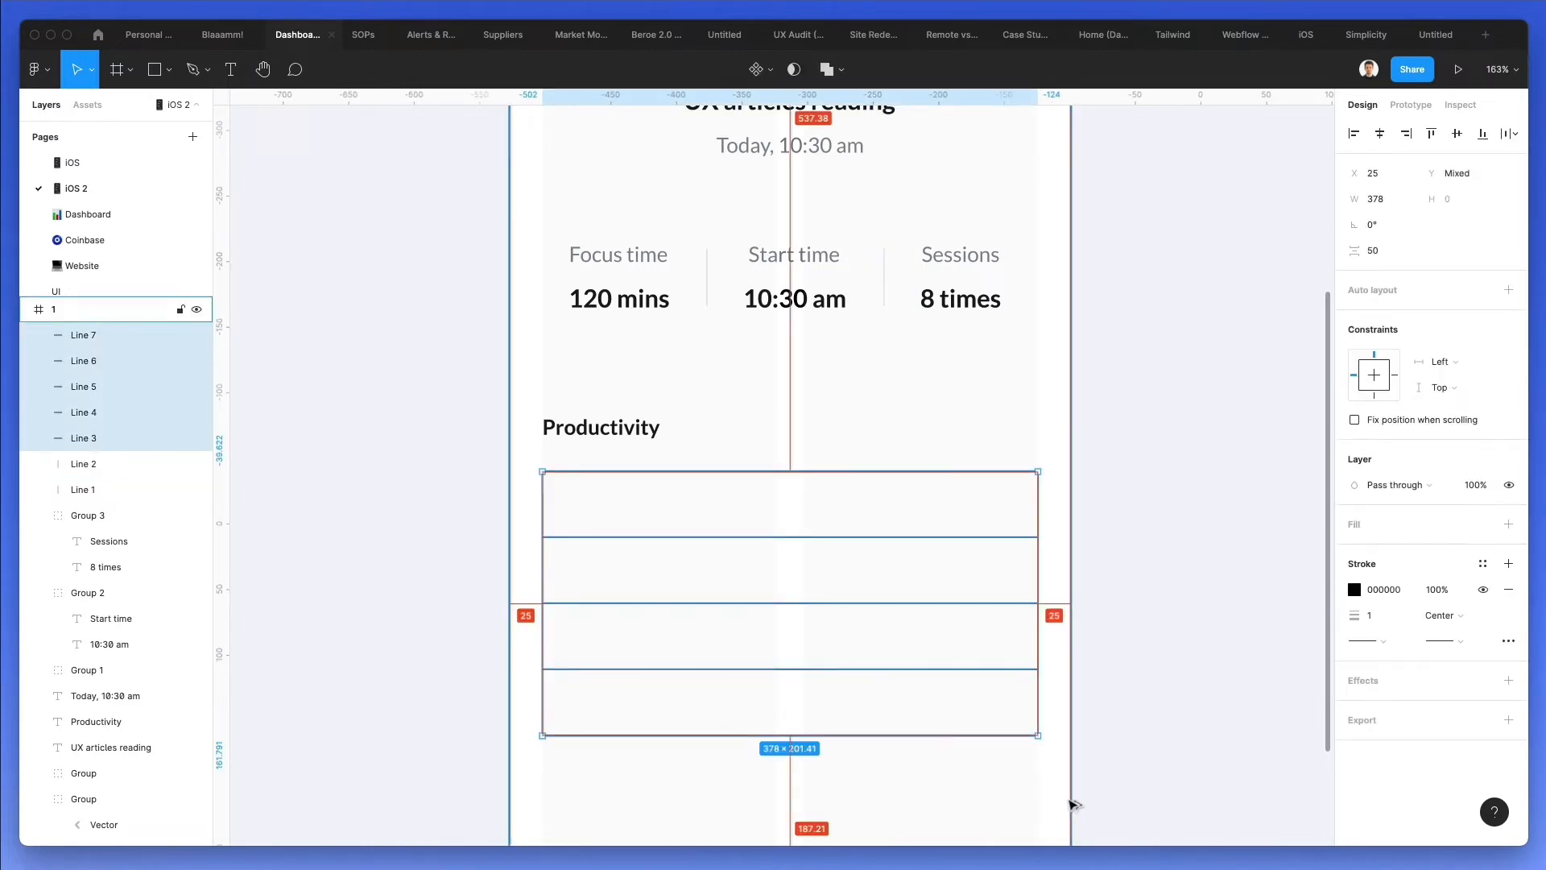
pyautogui.click(1119, 483)
# Nudge the "Productivity" heading up to about Y 490, keeping it at X 25
pyautogui.scroll(-2, 1125, 470)
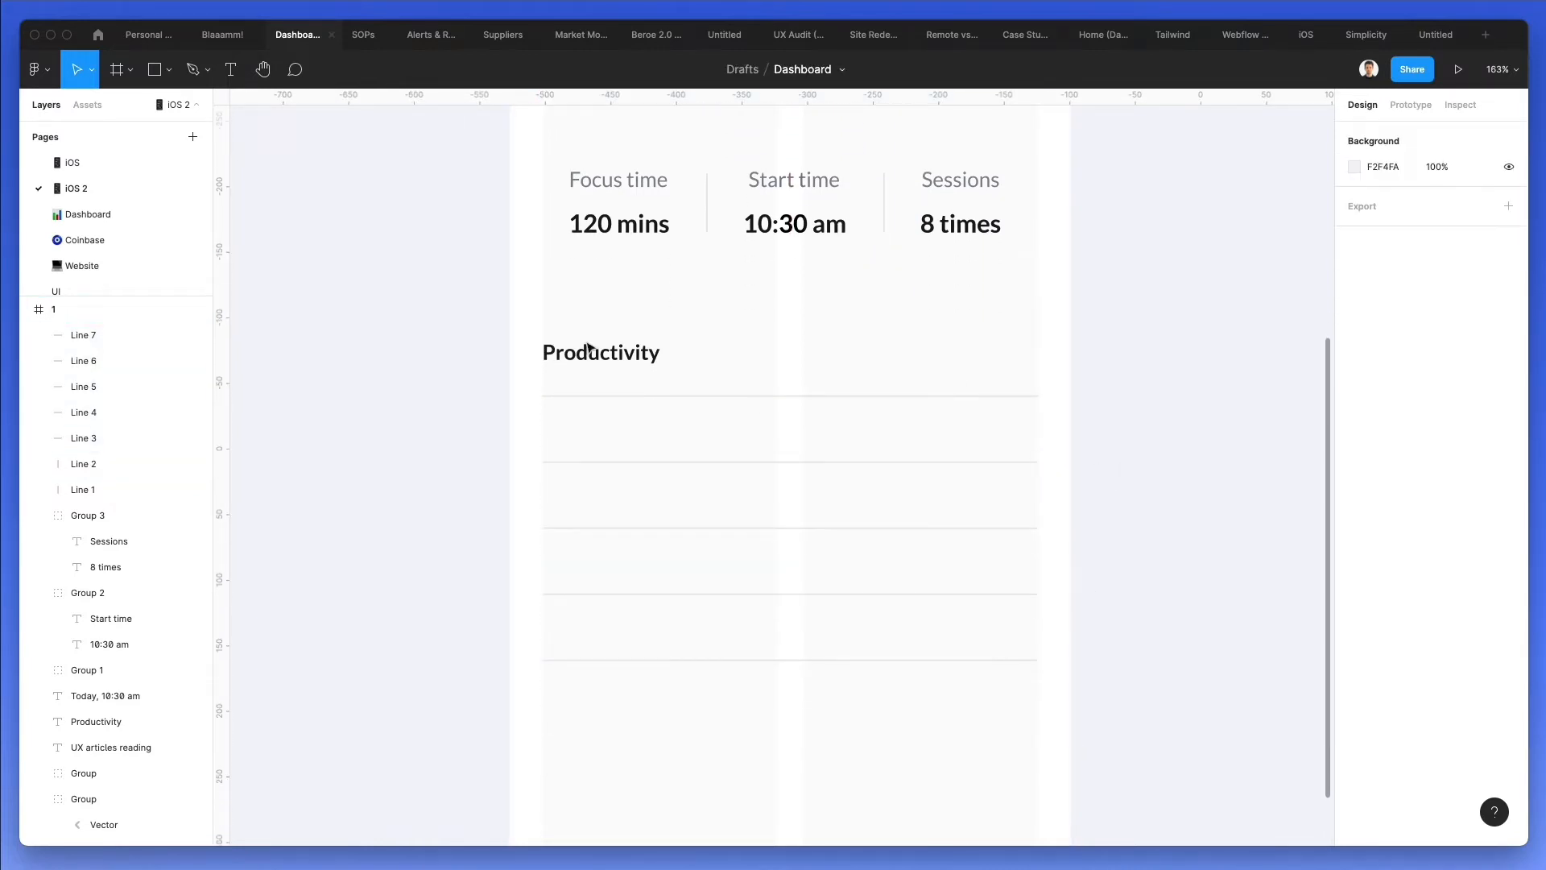
pyautogui.click(596, 353)
pyautogui.moveTo(611, 361); pyautogui.dragTo(610, 358)
pyautogui.scroll(-1, 773, 324)
pyautogui.hscroll(-1, 774, 324)
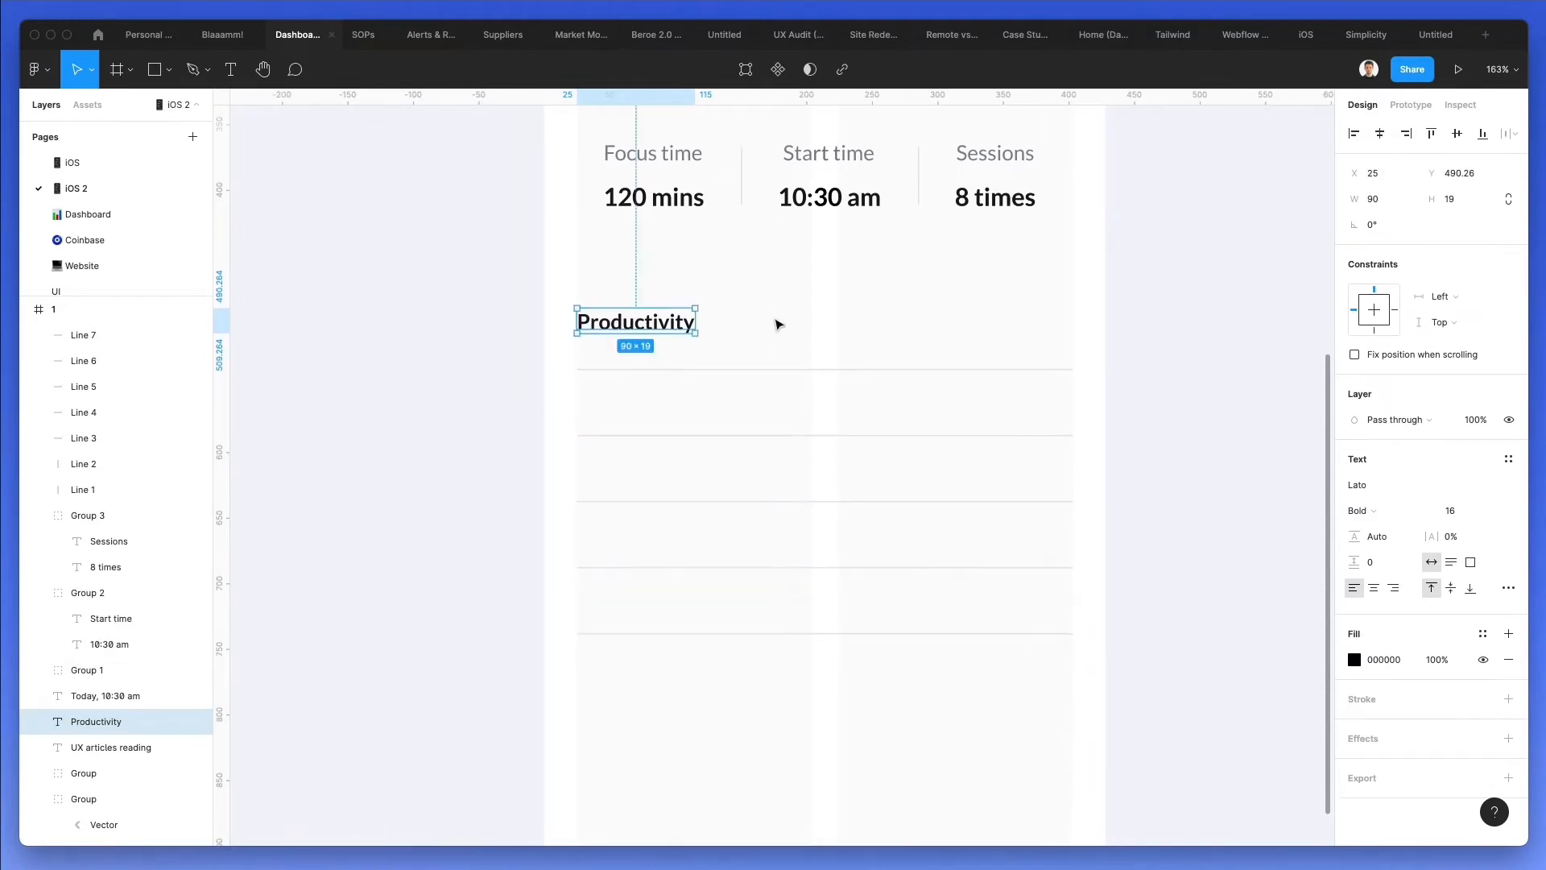
pyautogui.click(799, 319)
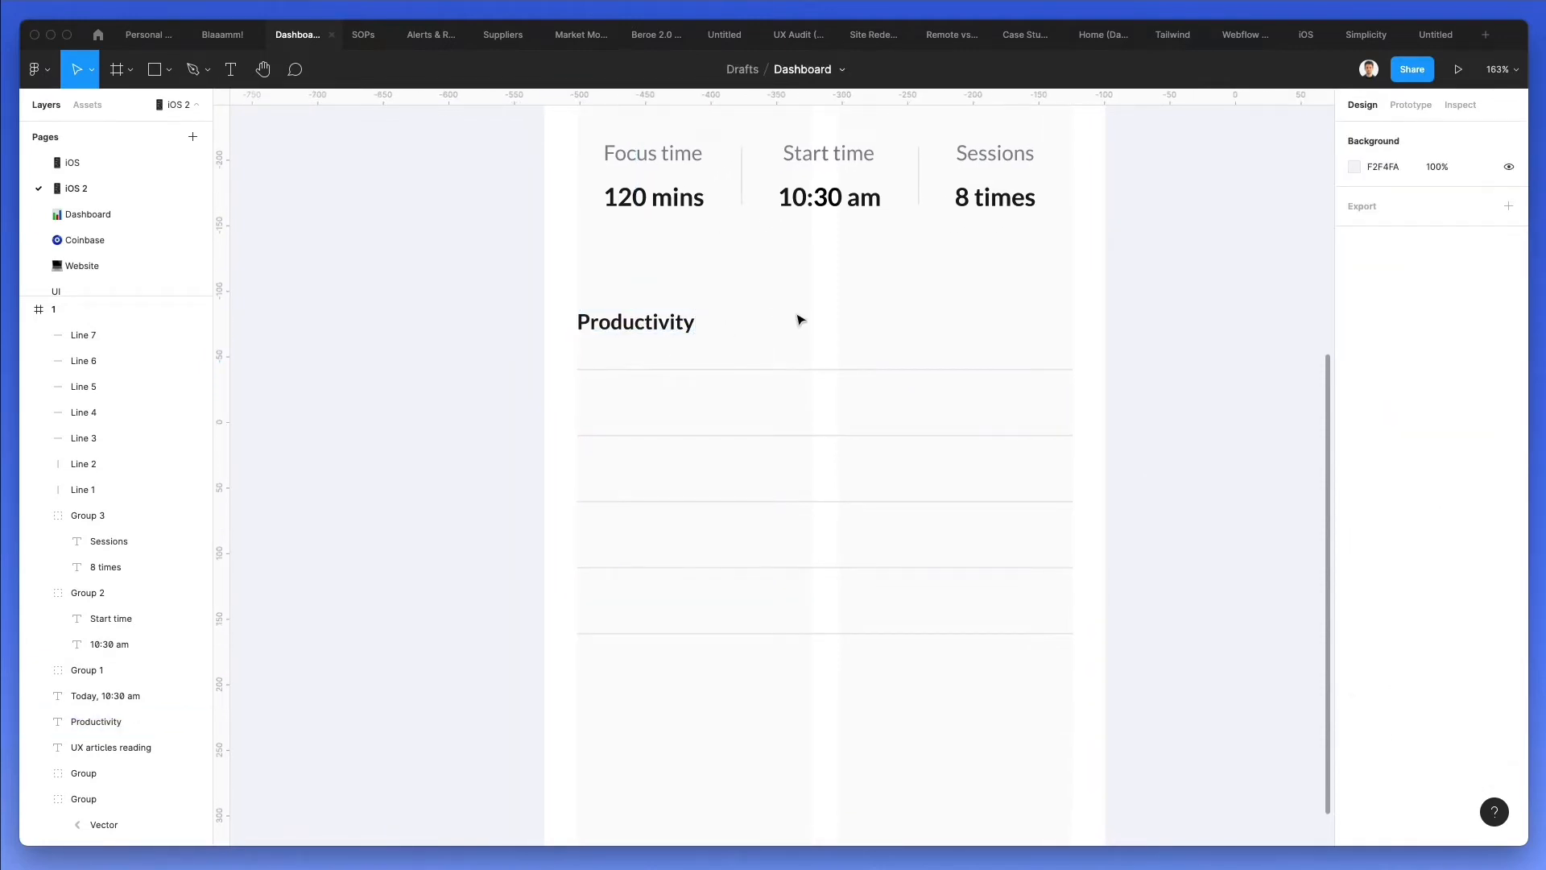
# Draw a smooth, rising Pen curve across the chart lines, about 378 by 196 px, starting at the lowest line's left end
pyautogui.click(197, 77)
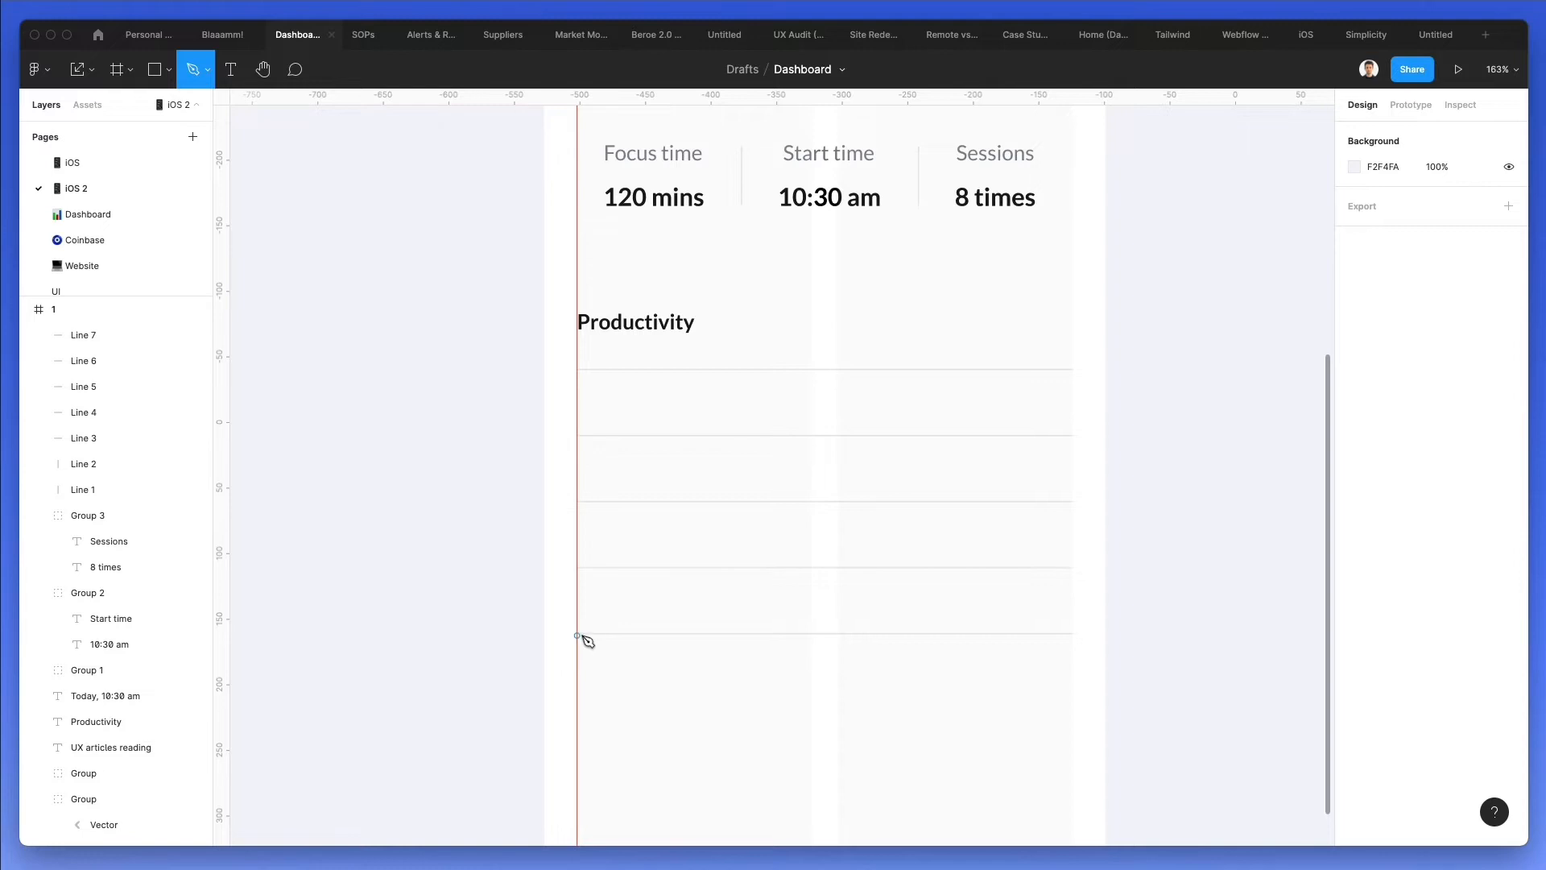
pyautogui.click(576, 634)
pyautogui.moveTo(626, 533); pyautogui.dragTo(803, 591)
pyautogui.press('super+z')
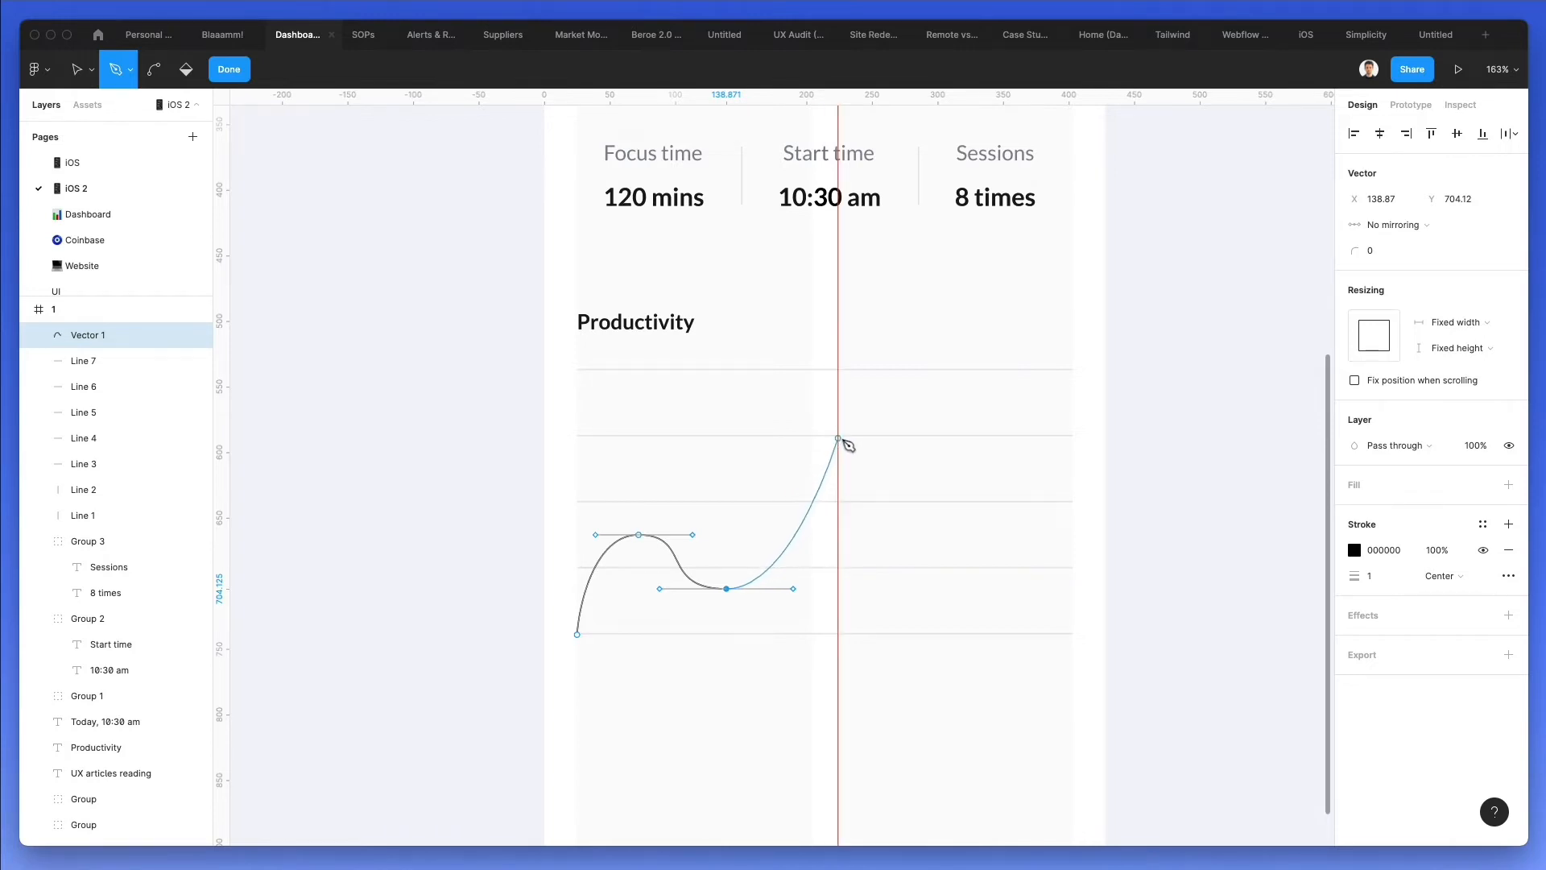
pyautogui.moveTo(859, 456); pyautogui.dragTo(969, 449)
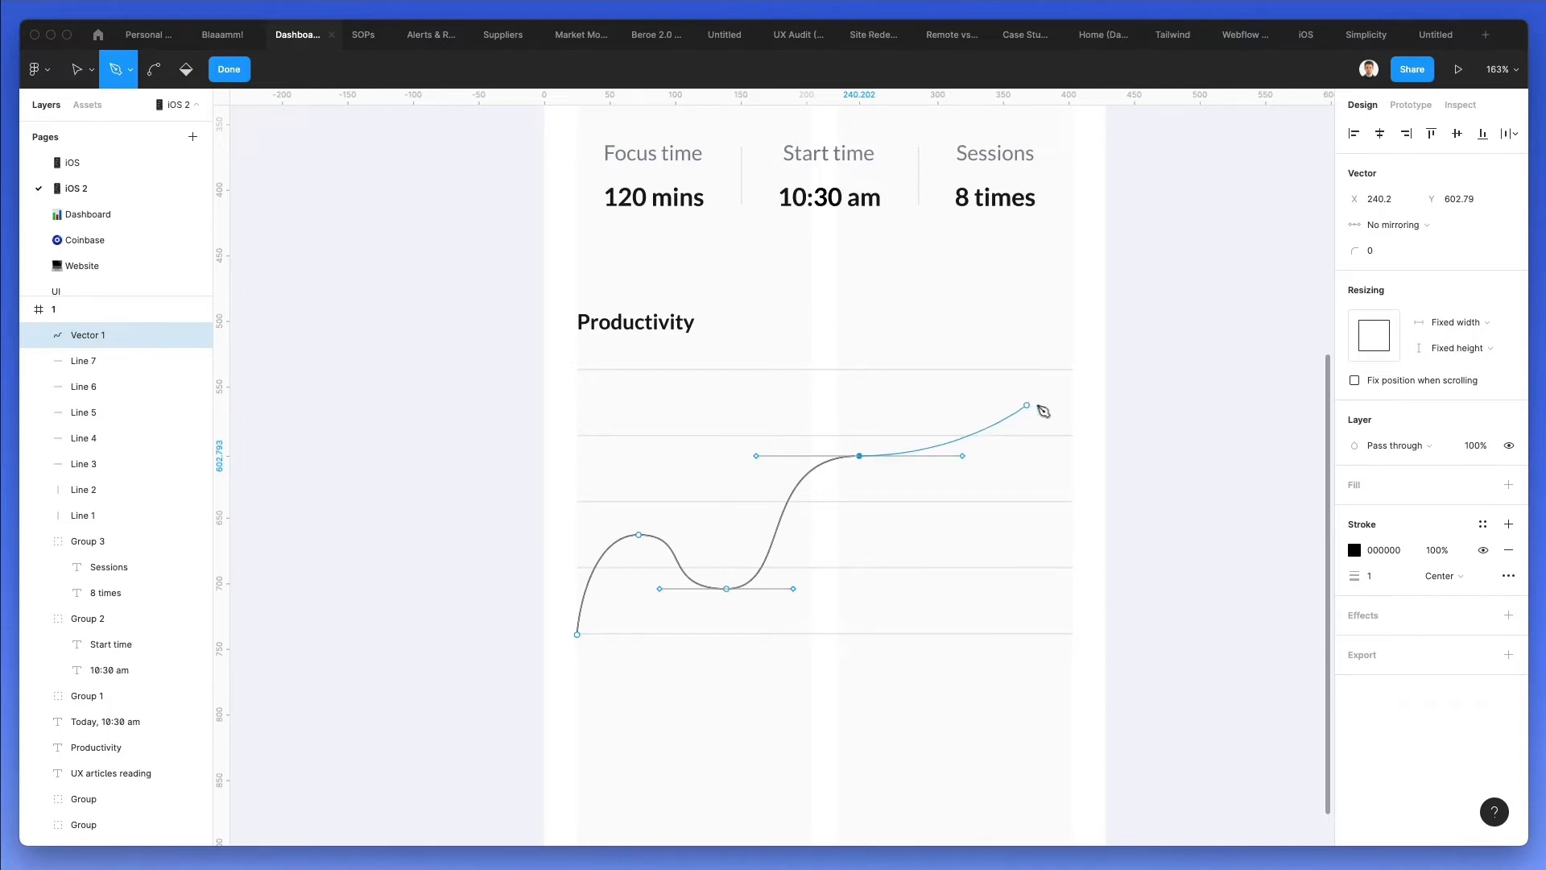
pyautogui.moveTo(1005, 401); pyautogui.dragTo(1071, 401)
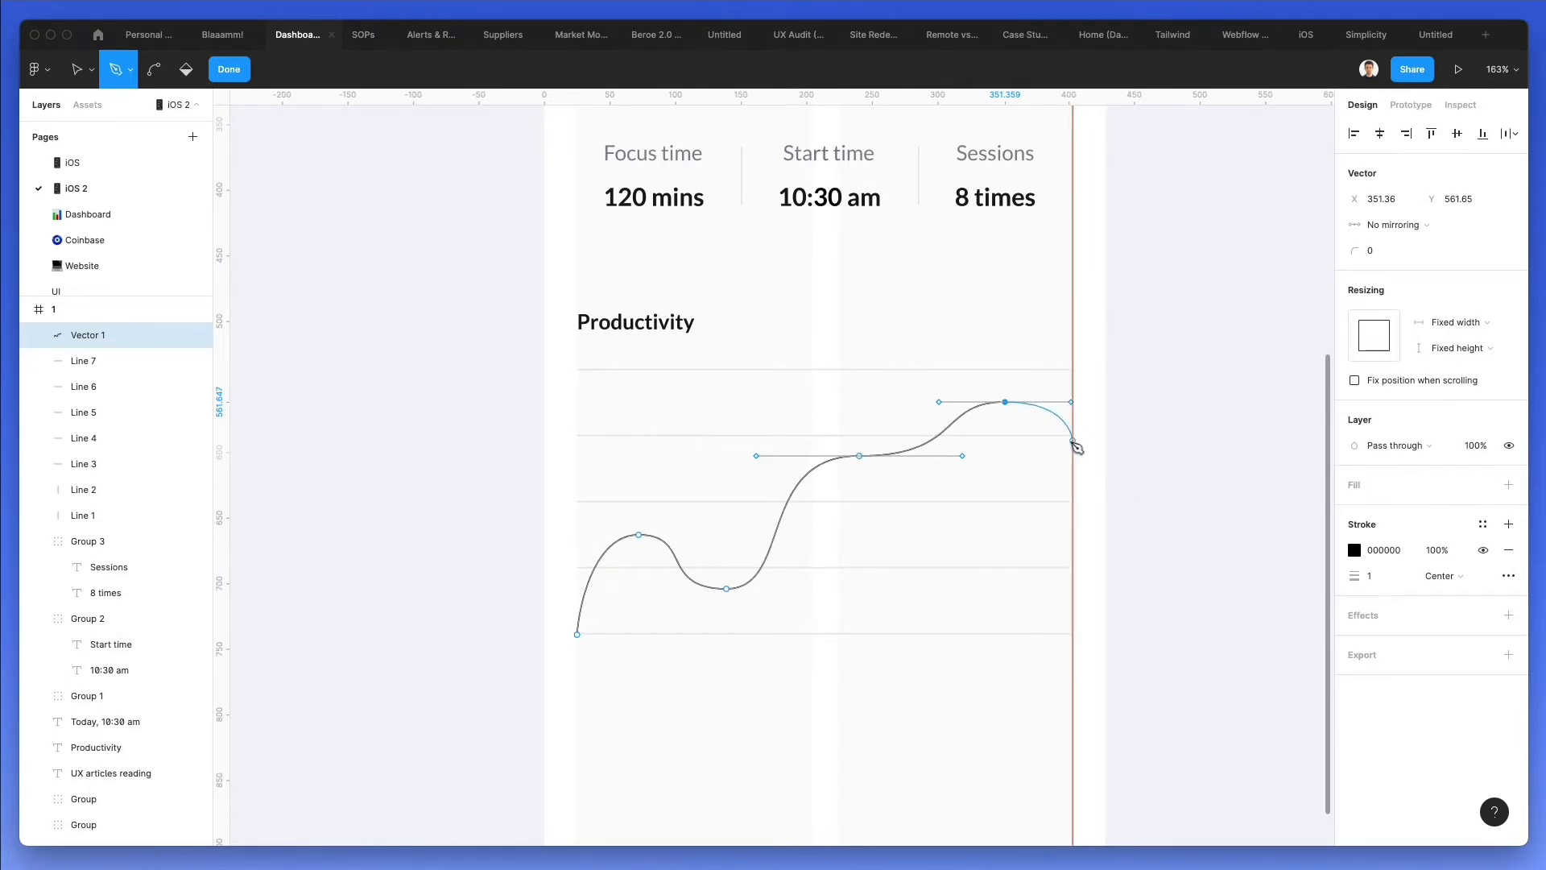
pyautogui.moveTo(1072, 456); pyautogui.dragTo(1070, 482)
pyautogui.press('super+z')
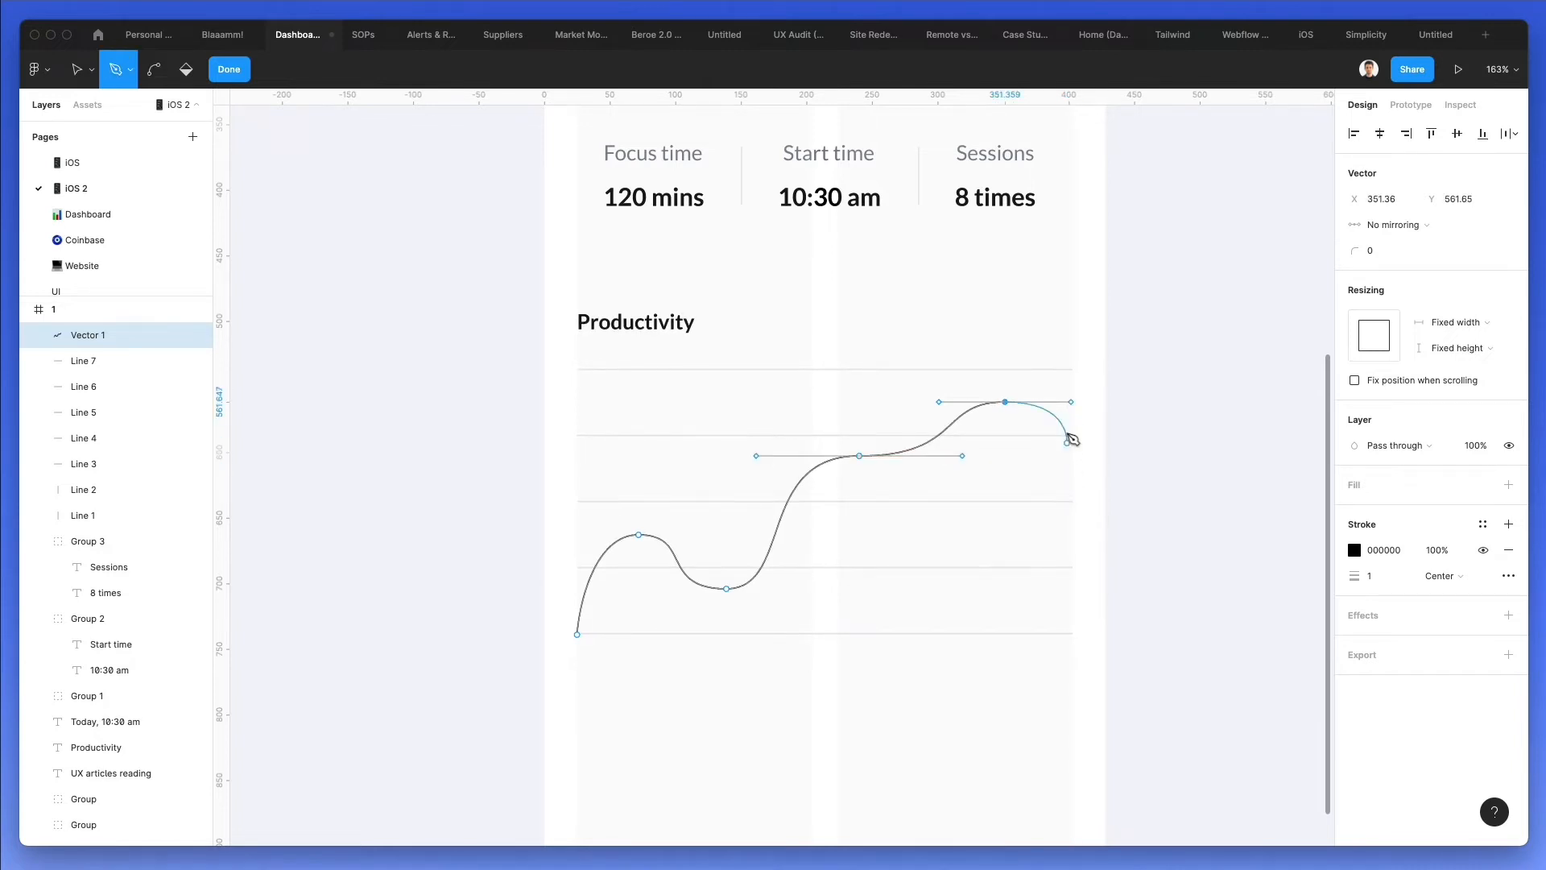
pyautogui.click(1073, 379)
pyautogui.press('Escape')
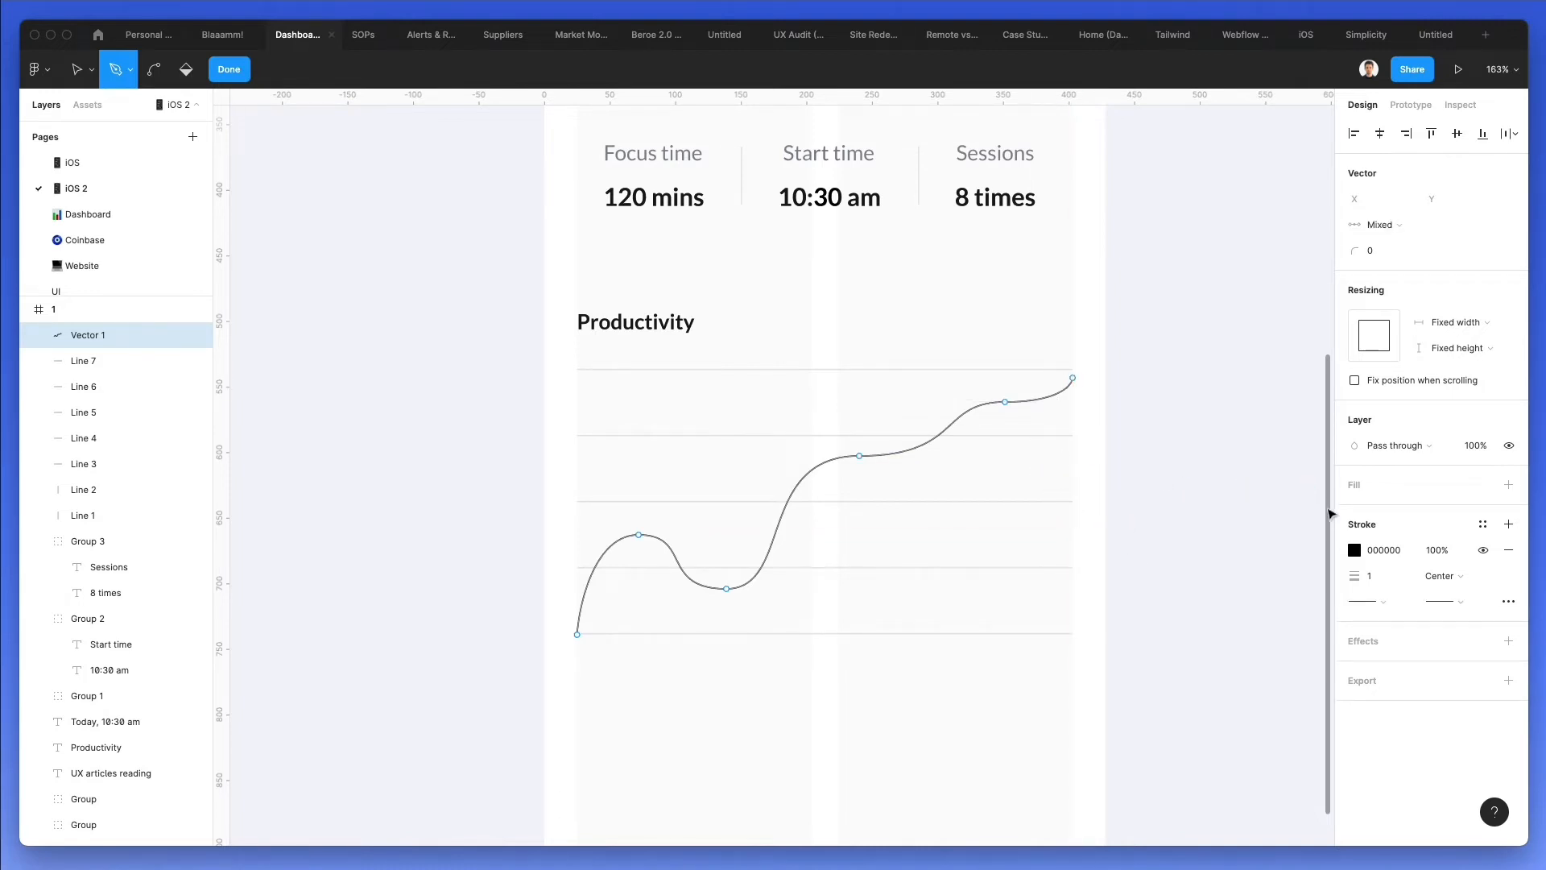
pyautogui.press('Escape')
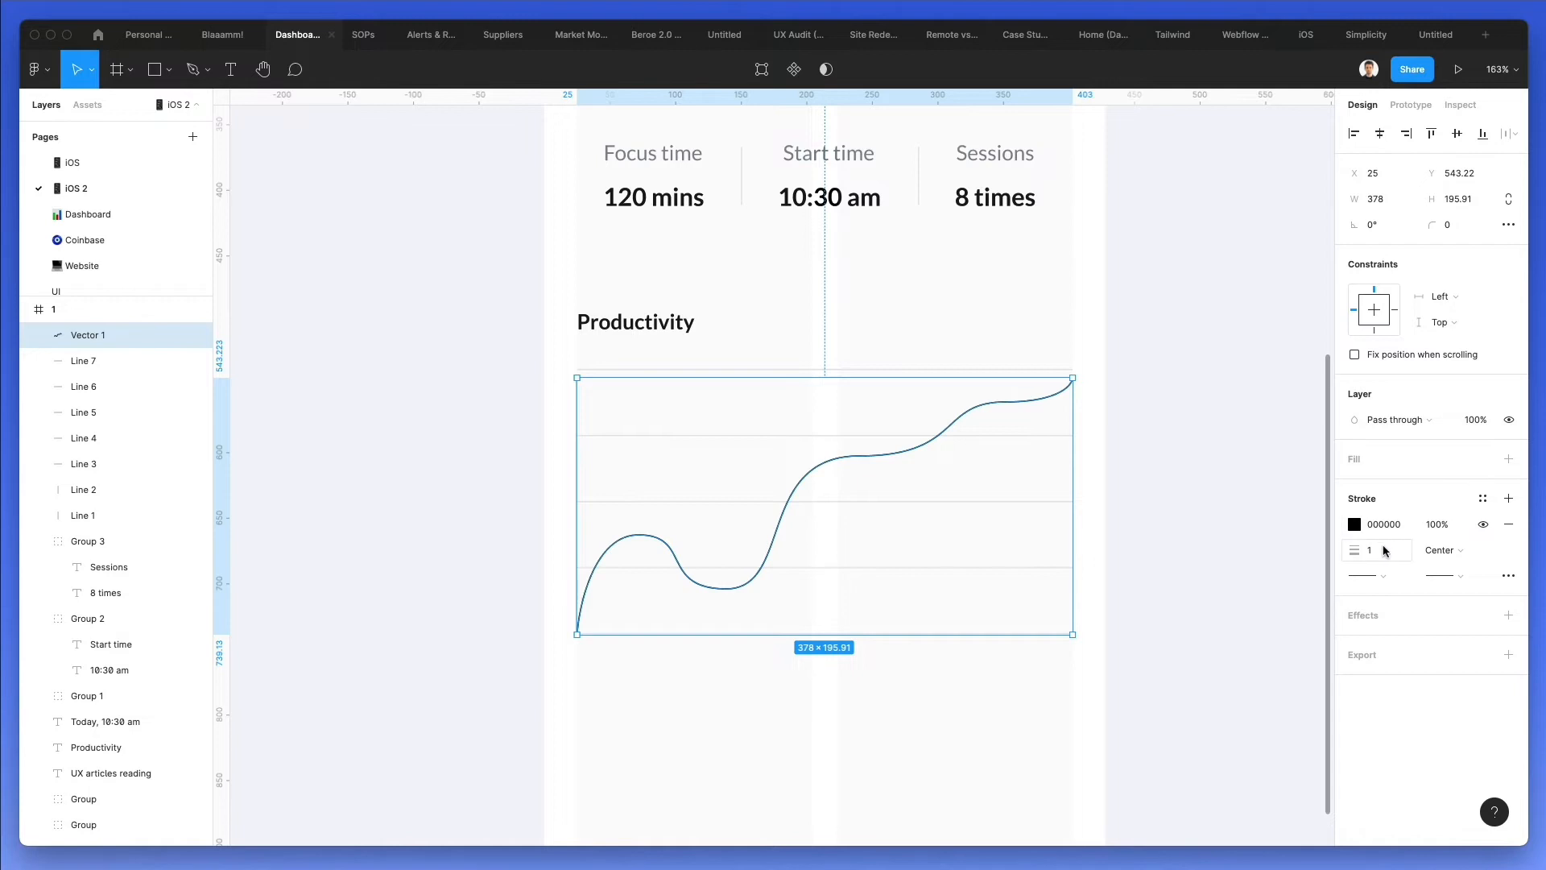
# Set the chart curve's stroke weight to 2 and its colour to blue 0075FF
pyautogui.click(1386, 550)
pyautogui.write('2')
pyautogui.press('Return')
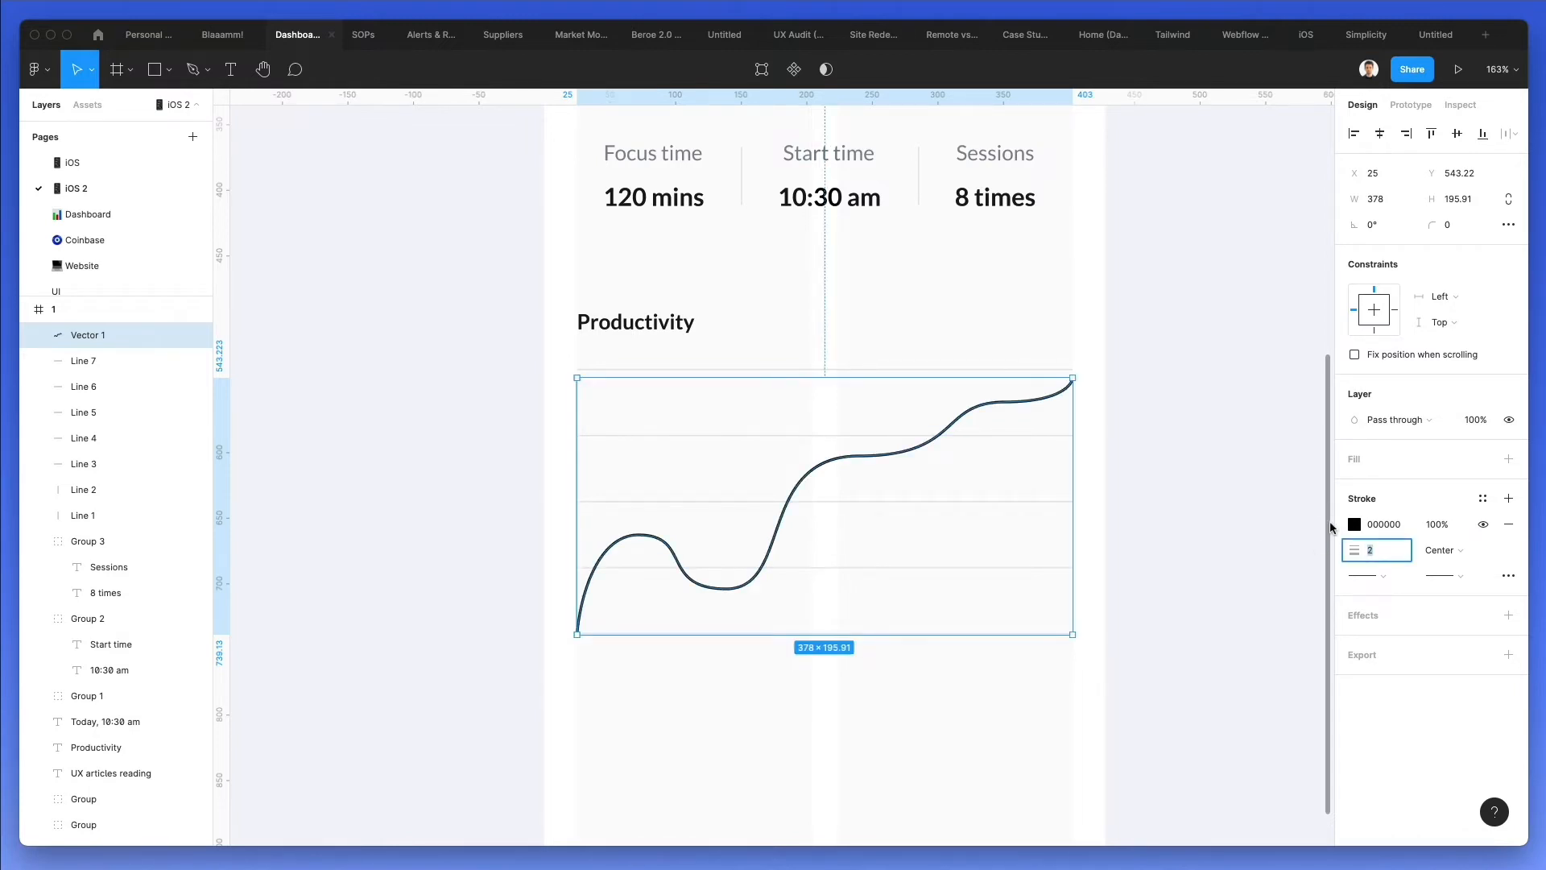
pyautogui.click(1354, 525)
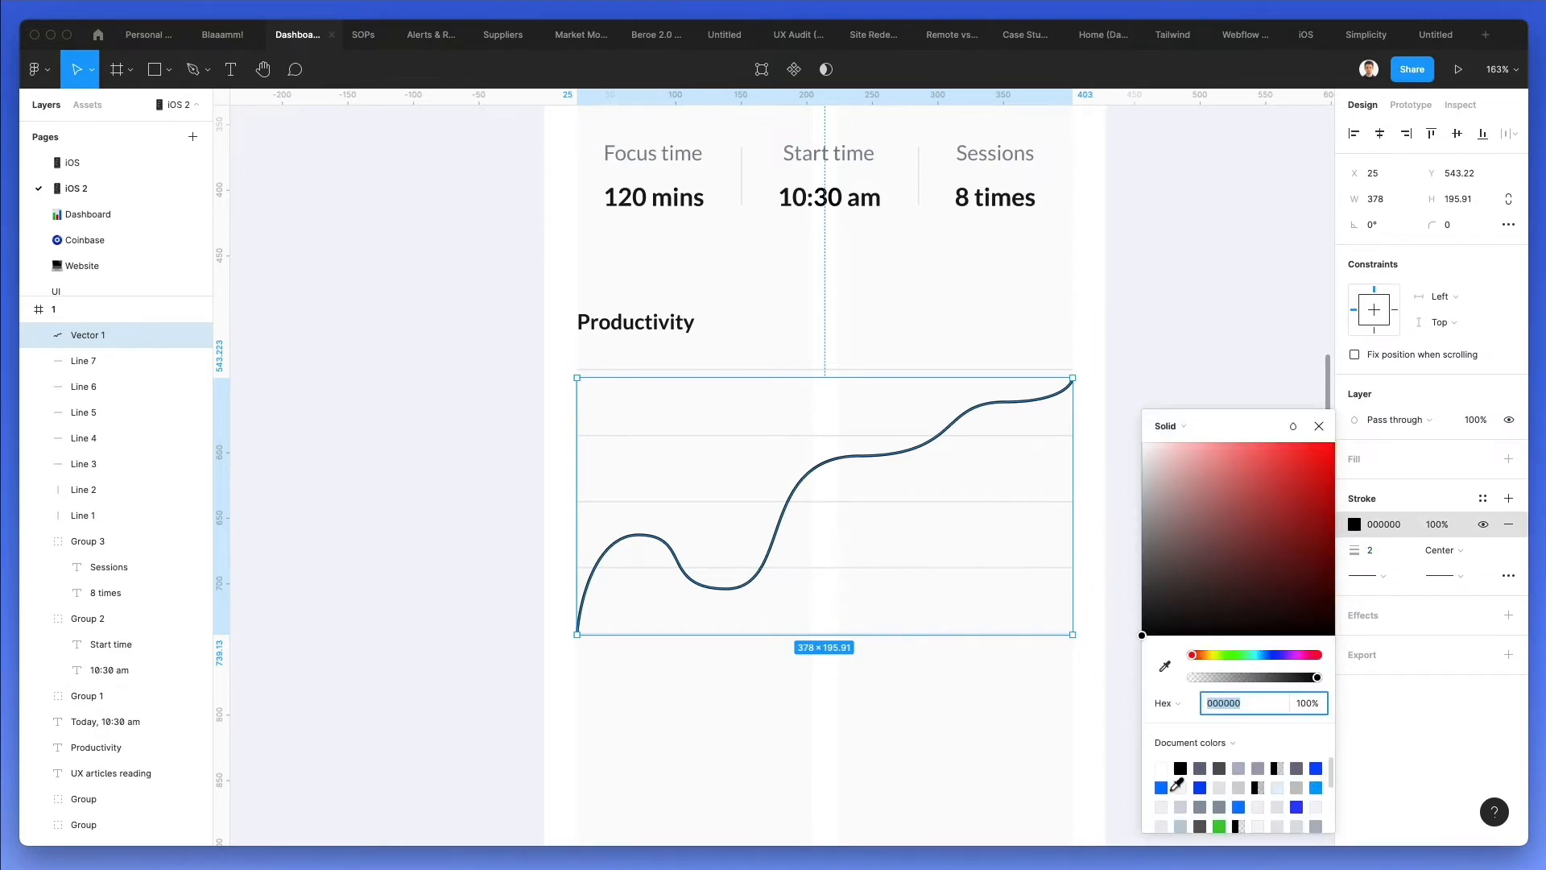
pyautogui.click(1161, 787)
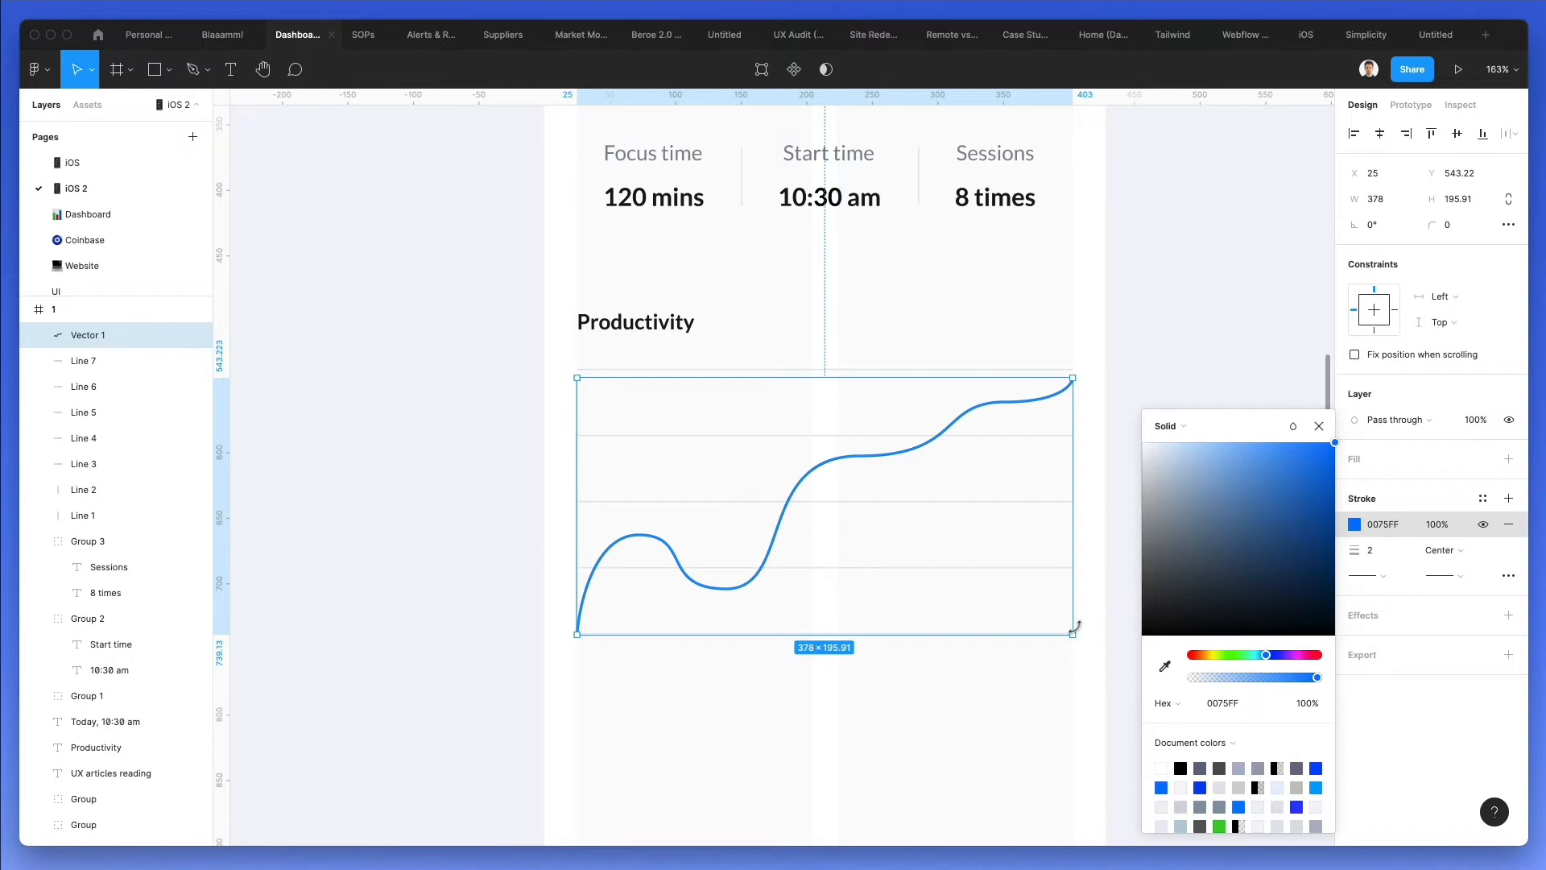
pyautogui.click(1067, 570)
# Duplicate the "Focus time" label, place it below the chart's left end and change its text to "10:30 am"
pyautogui.scroll(-2, 1103, 505)
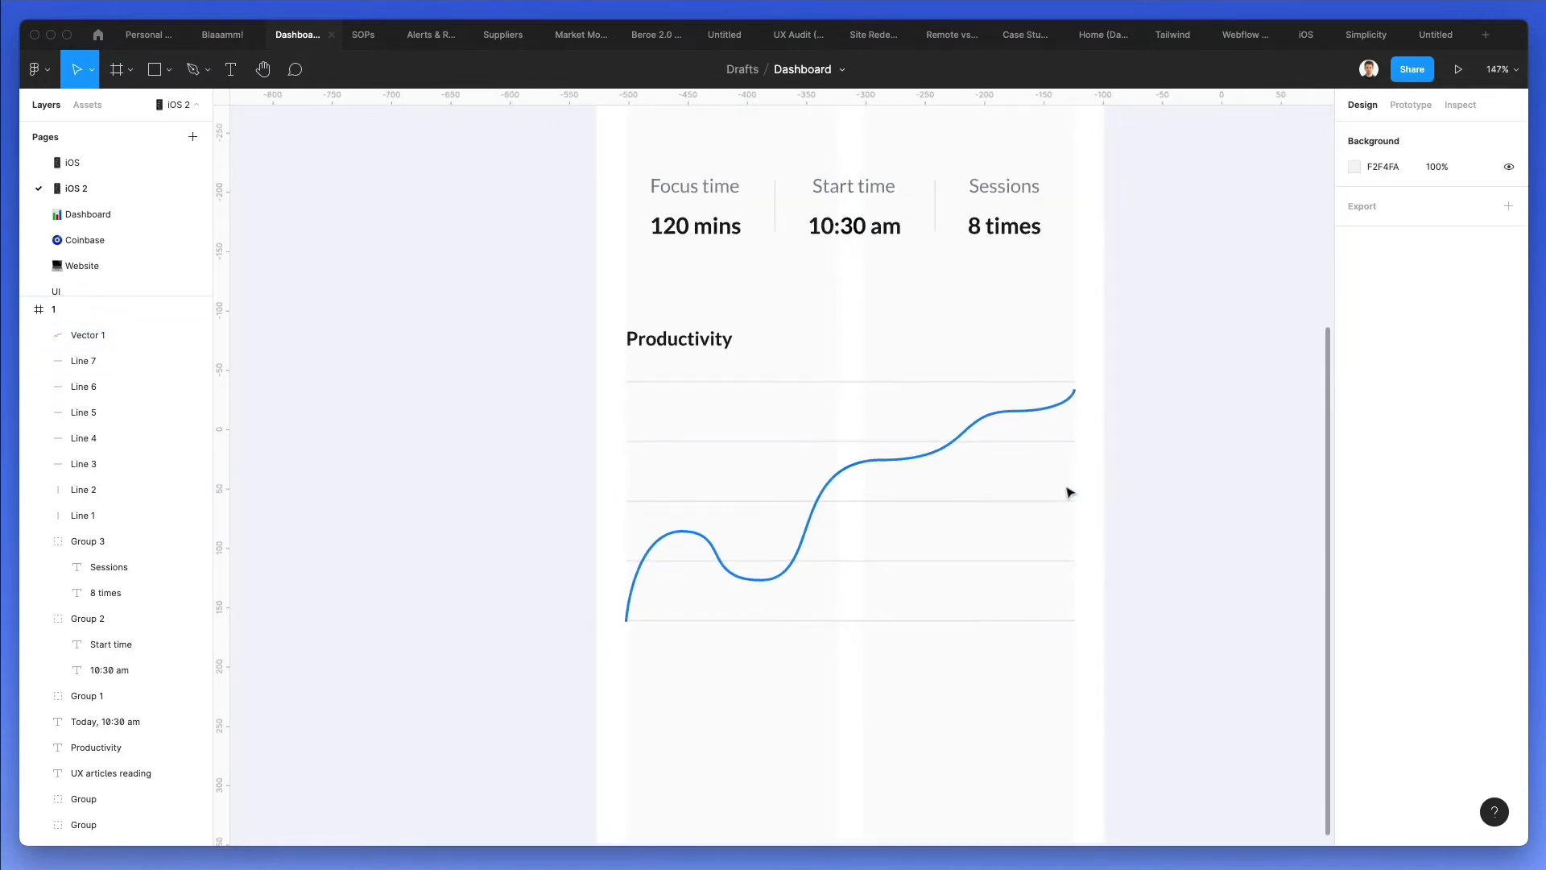
pyautogui.doubleClick(707, 186)
pyautogui.hotkey('ctrl', 'c')
pyautogui.click(1116, 163)
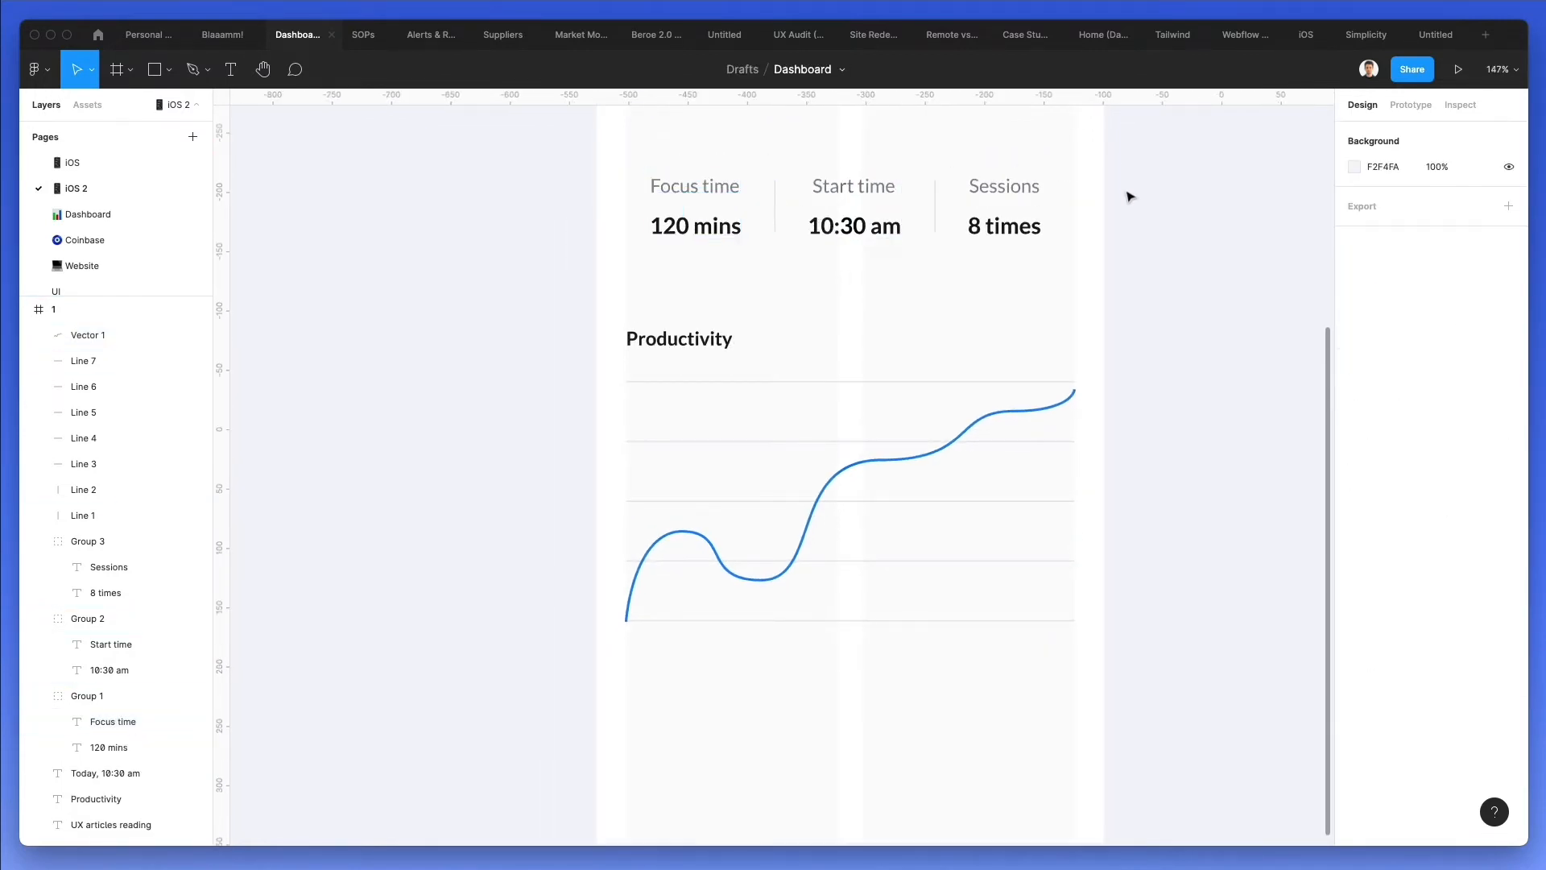
pyautogui.hotkey('ctrl', 'v')
pyautogui.moveTo(712, 188); pyautogui.dragTo(690, 643)
pyautogui.doubleClick(689, 643)
pyautogui.write('1')
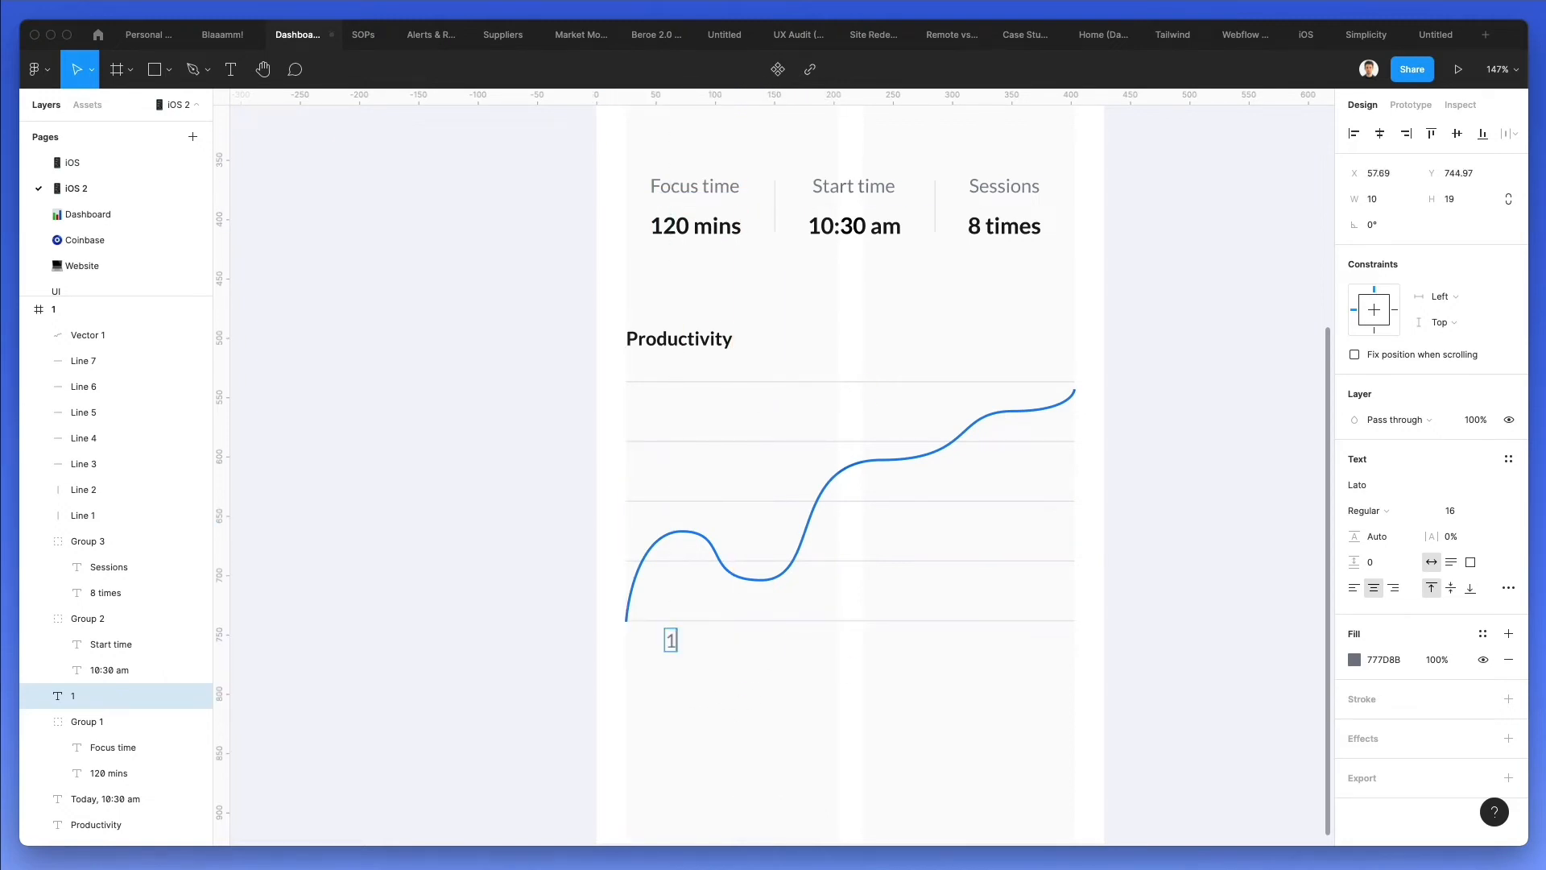
pyautogui.write('0:30 am')
pyautogui.press('Escape')
# Set the font size of the "10:30 am" chart label to 13
pyautogui.scroll(1, 939, 660)
pyautogui.click(1454, 511)
pyautogui.write('14')
pyautogui.press('Return')
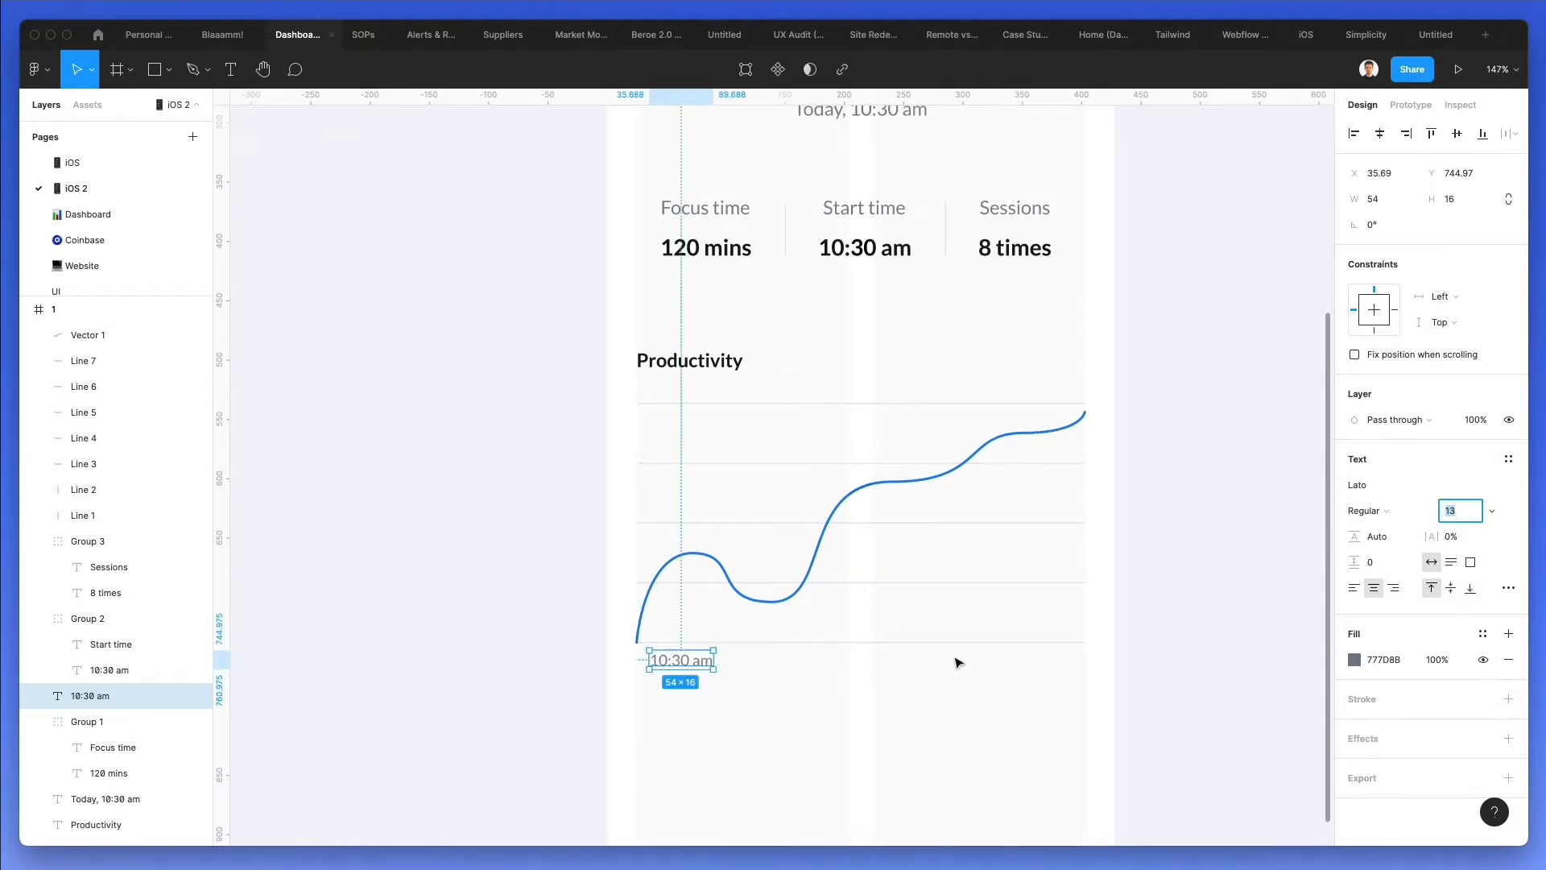
# Align the time label with the chart's left edge and duplicate it rightward to make a row of four labels
pyautogui.click(956, 655)
pyautogui.moveTo(671, 664); pyautogui.dragTo(787, 670)
pyautogui.click(1354, 588)
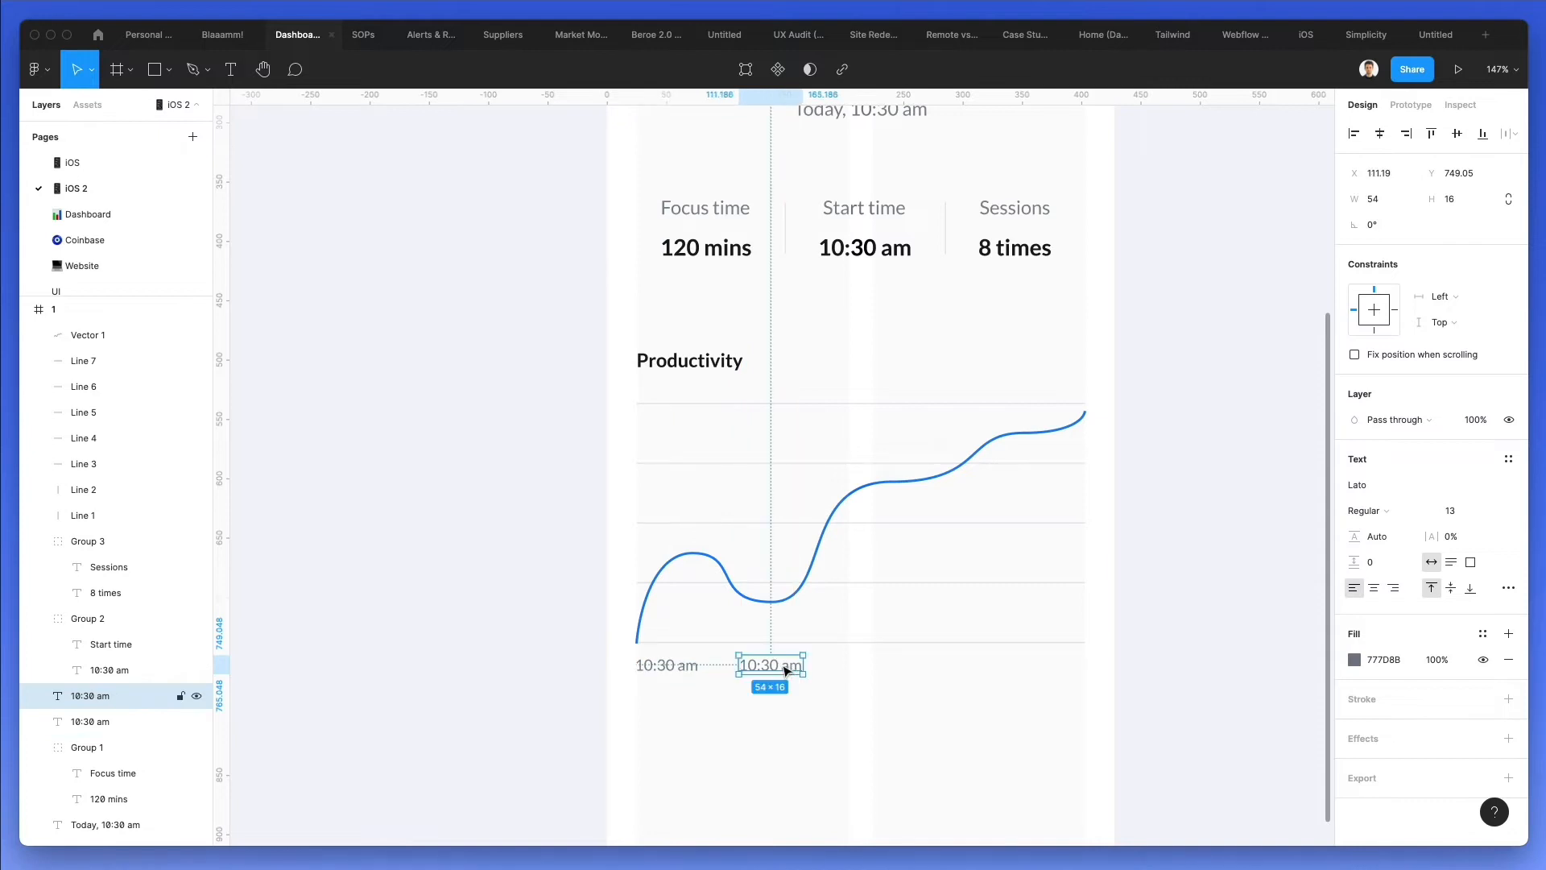
pyautogui.press('super+d')
pyautogui.press('super+d')
pyautogui.press('super+d')
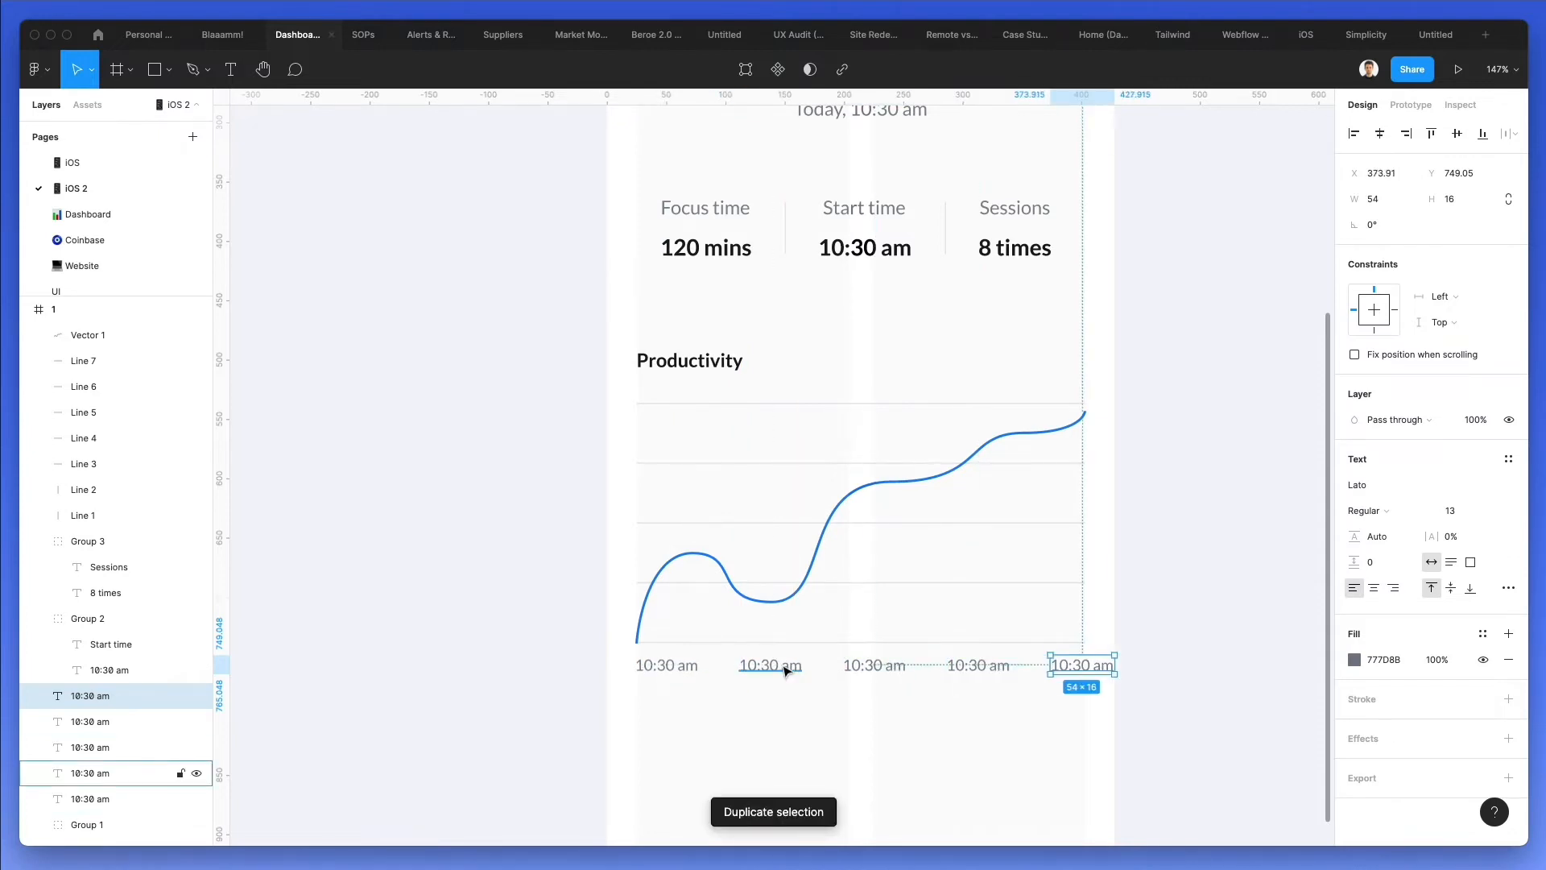
pyautogui.press('Delete')
# Align the last time label with the chart's right edge and distribute the four labels with equal horizontal spacing
pyautogui.moveTo(998, 673); pyautogui.dragTo(667, 667)
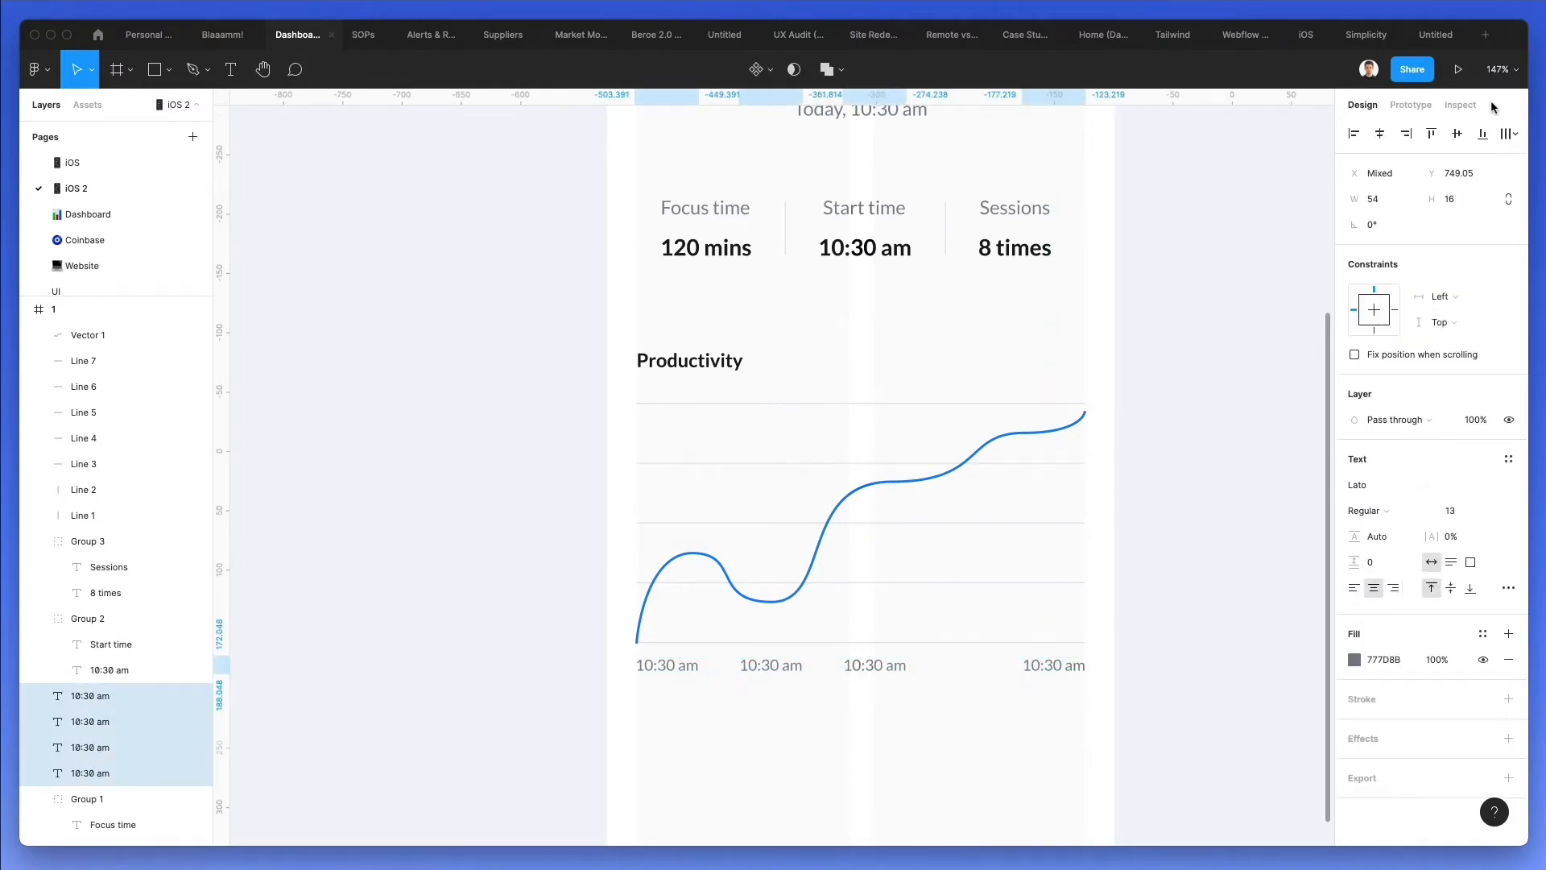
pyautogui.click(1505, 133)
pyautogui.click(1415, 206)
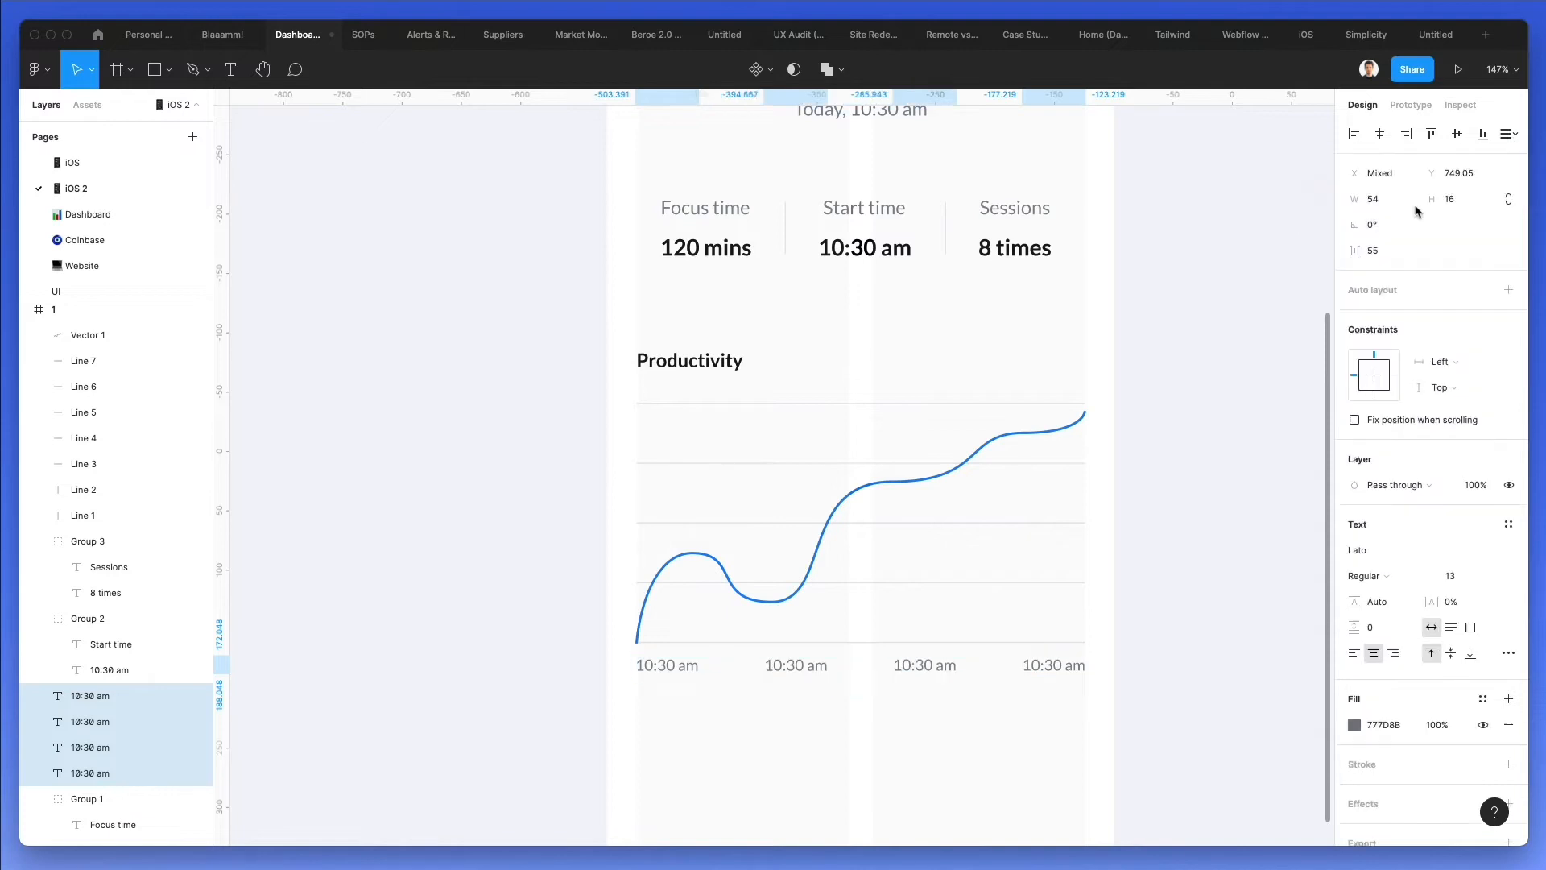
pyautogui.click(726, 728)
# Change the second, third and fourth time labels to "11:00 am", "11:30 am" and "12:00 pm"
pyautogui.doubleClick(780, 666)
pyautogui.press('Left')
pyautogui.hotkey('shift', 'Right')
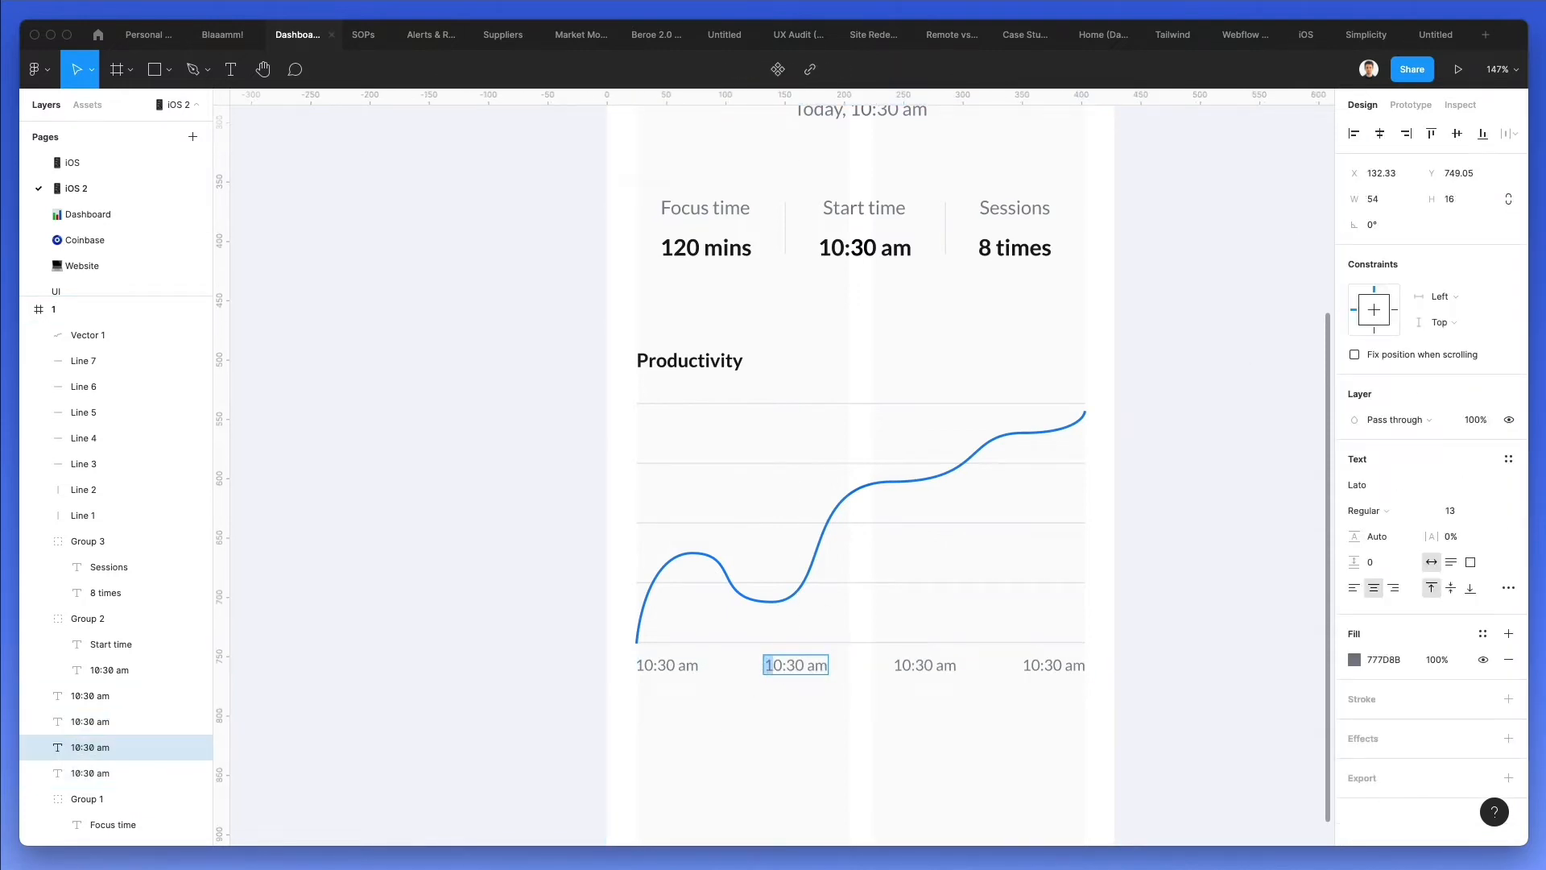
pyautogui.write('11:')
pyautogui.press('Escape')
pyautogui.doubleClick(914, 663)
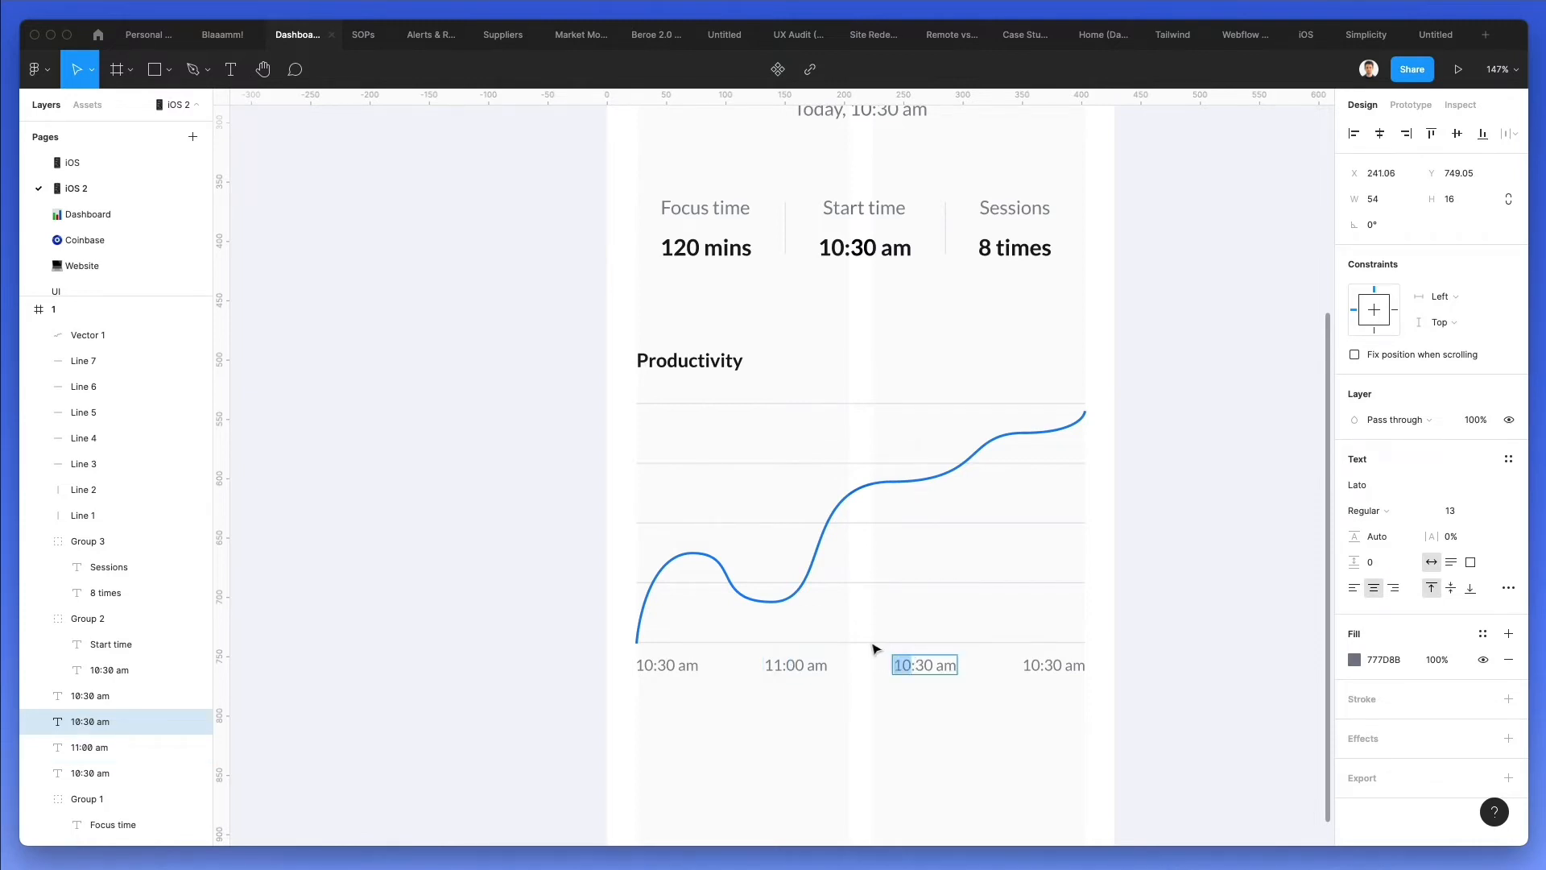
pyautogui.write('11')
pyautogui.doubleClick(1043, 665)
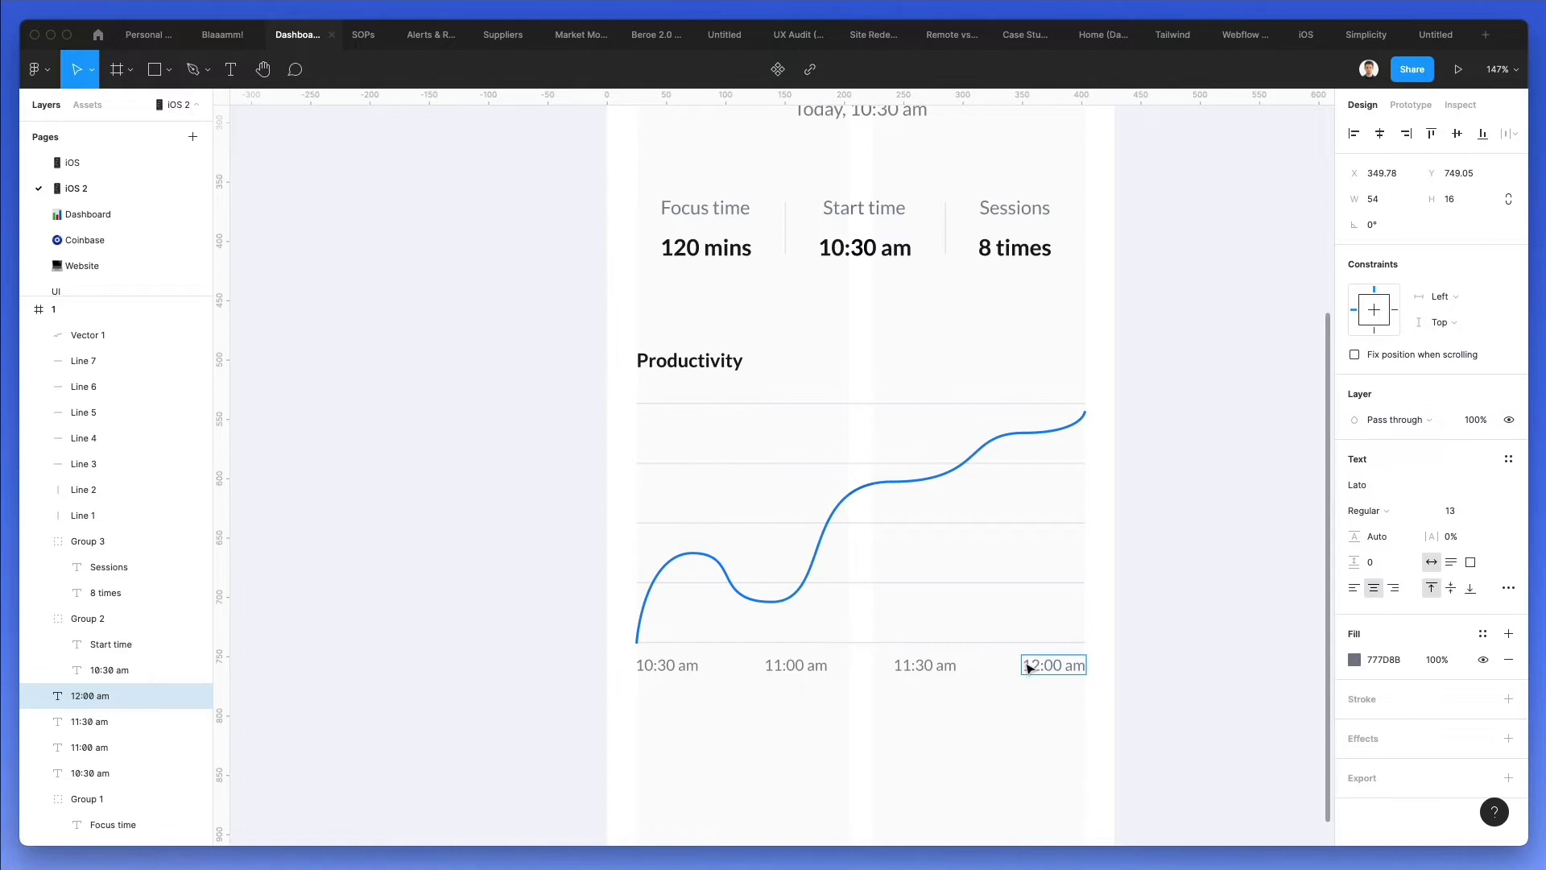
pyautogui.click(811, 768)
# Set the blue chart curve's stroke weight to 2.5
pyautogui.scroll(-2, 811, 763)
pyautogui.scroll(-2, 812, 763)
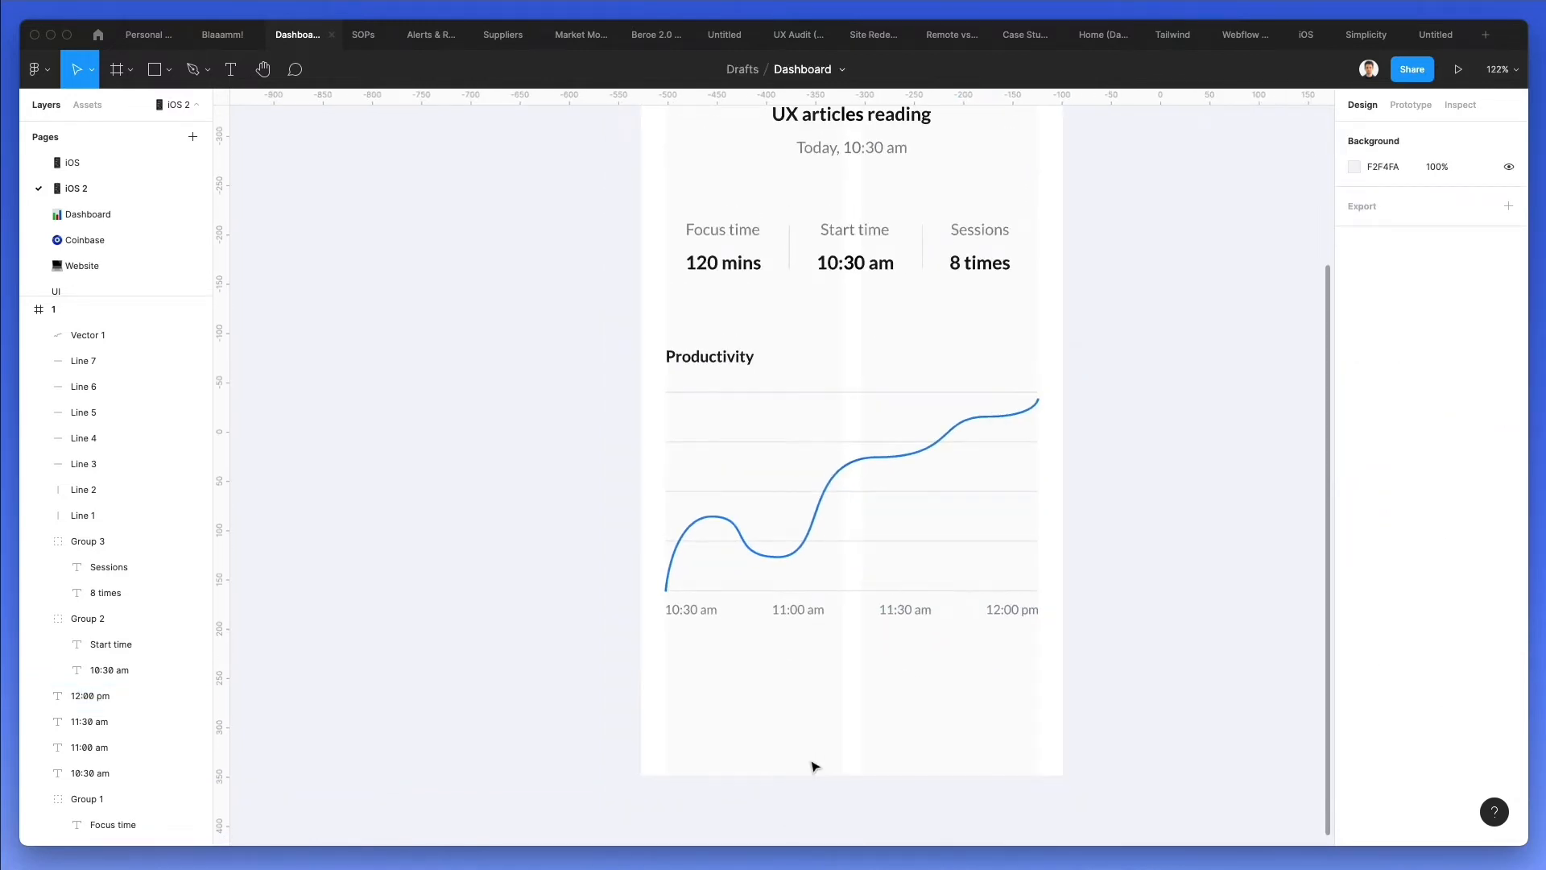
pyautogui.hscroll(3, 815, 535)
pyautogui.click(835, 448)
pyautogui.click(1391, 554)
pyautogui.write('2.5')
pyautogui.press('Return')
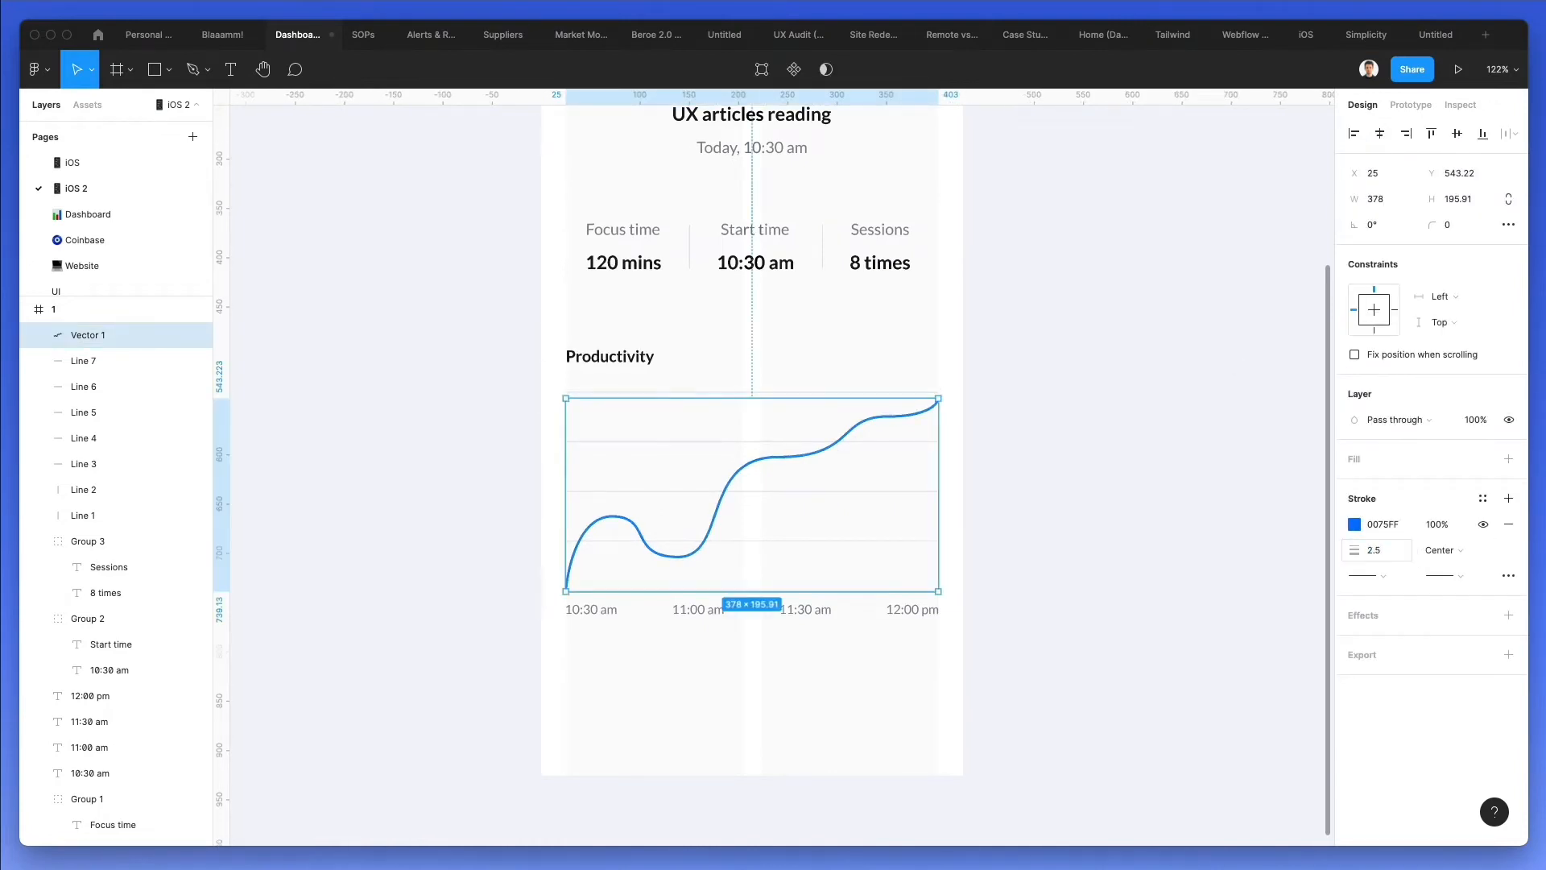
pyautogui.click(1100, 515)
# Nudge the "Productivity" heading, chart lines, curve and time labels up slightly together
pyautogui.scroll(-3, 1013, 465)
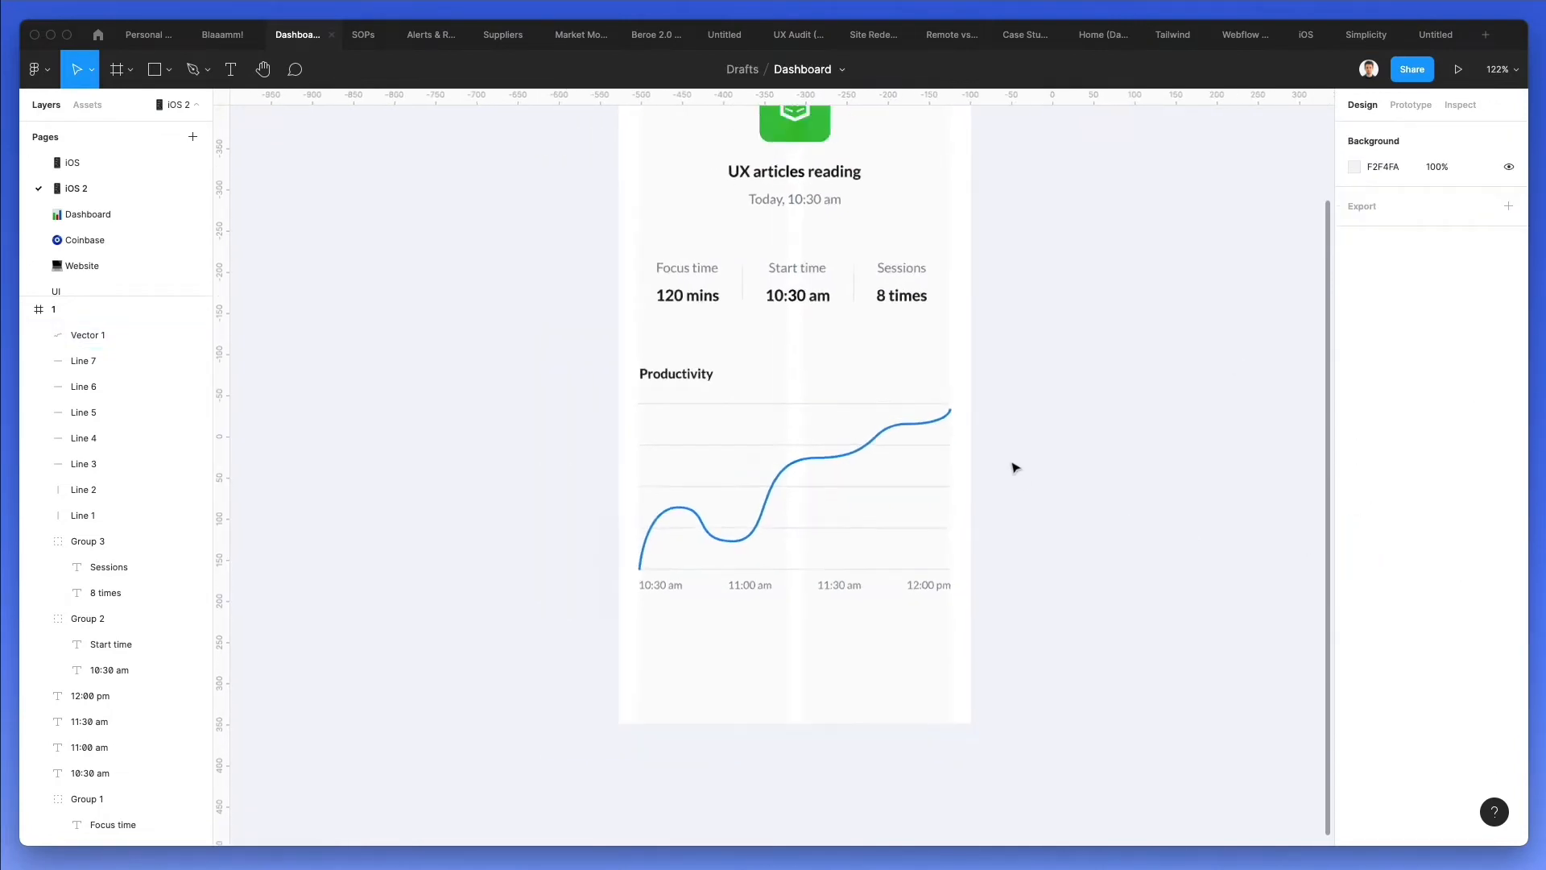
pyautogui.scroll(5, 1013, 466)
pyautogui.scroll(1, 1013, 468)
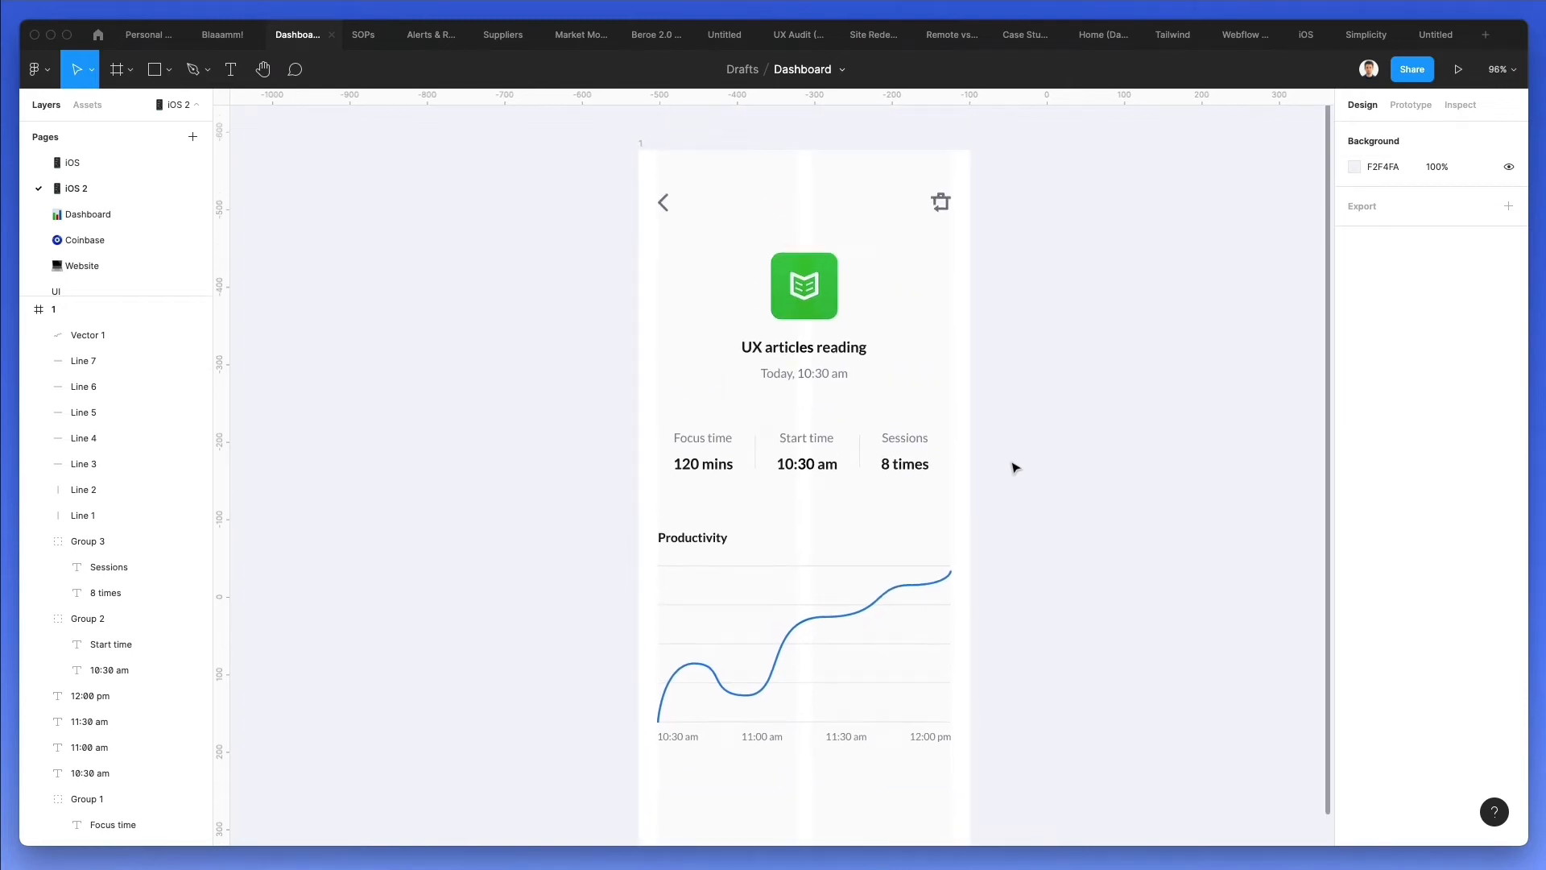
pyautogui.scroll(-5, 886, 597)
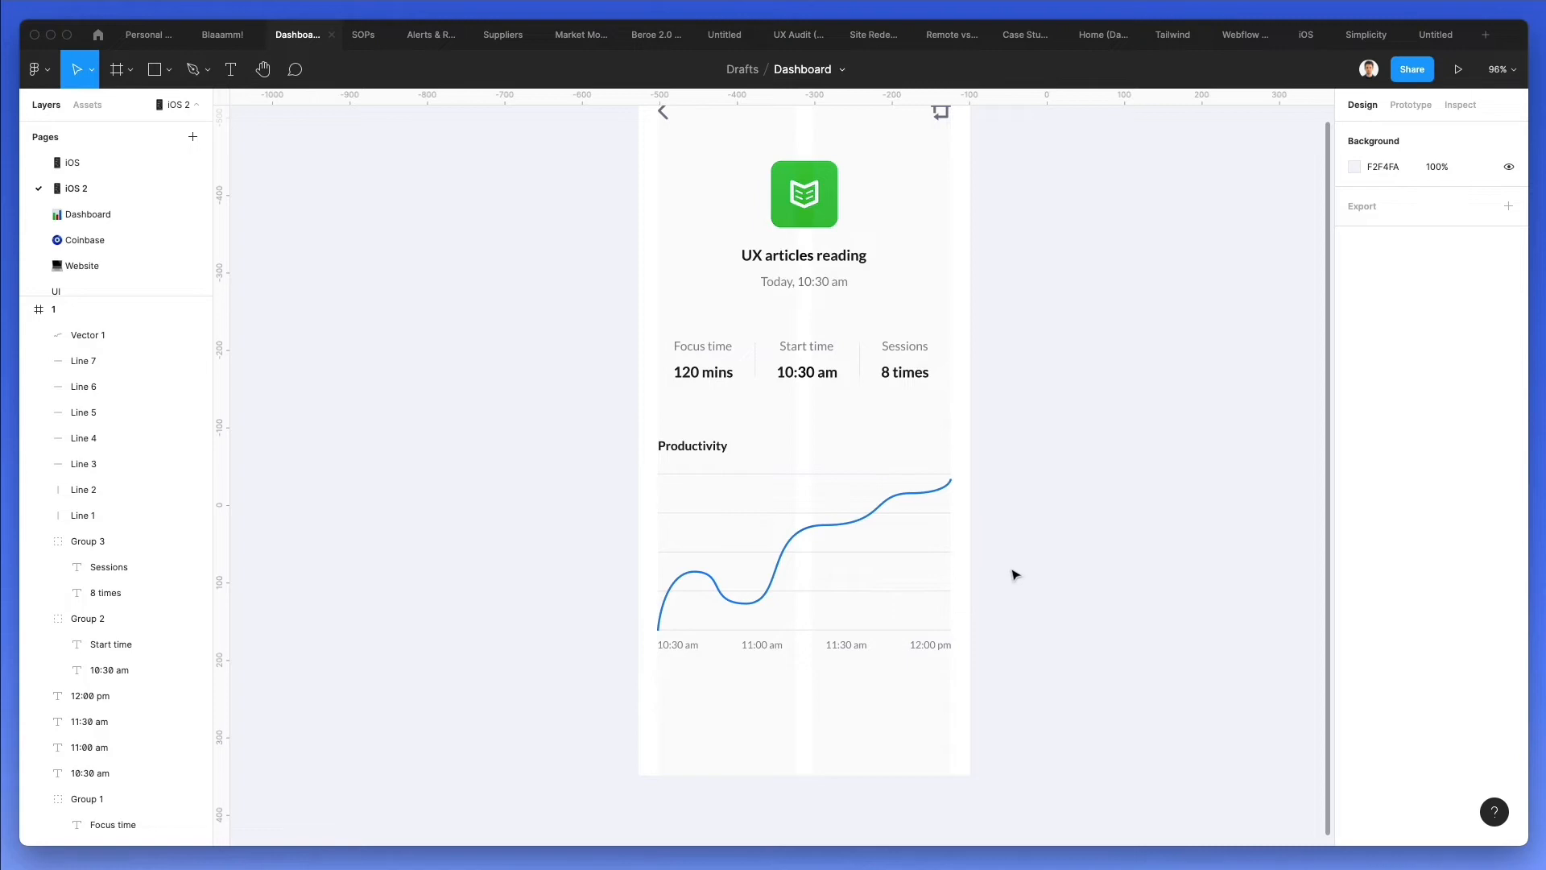
pyautogui.scroll(2, 1006, 520)
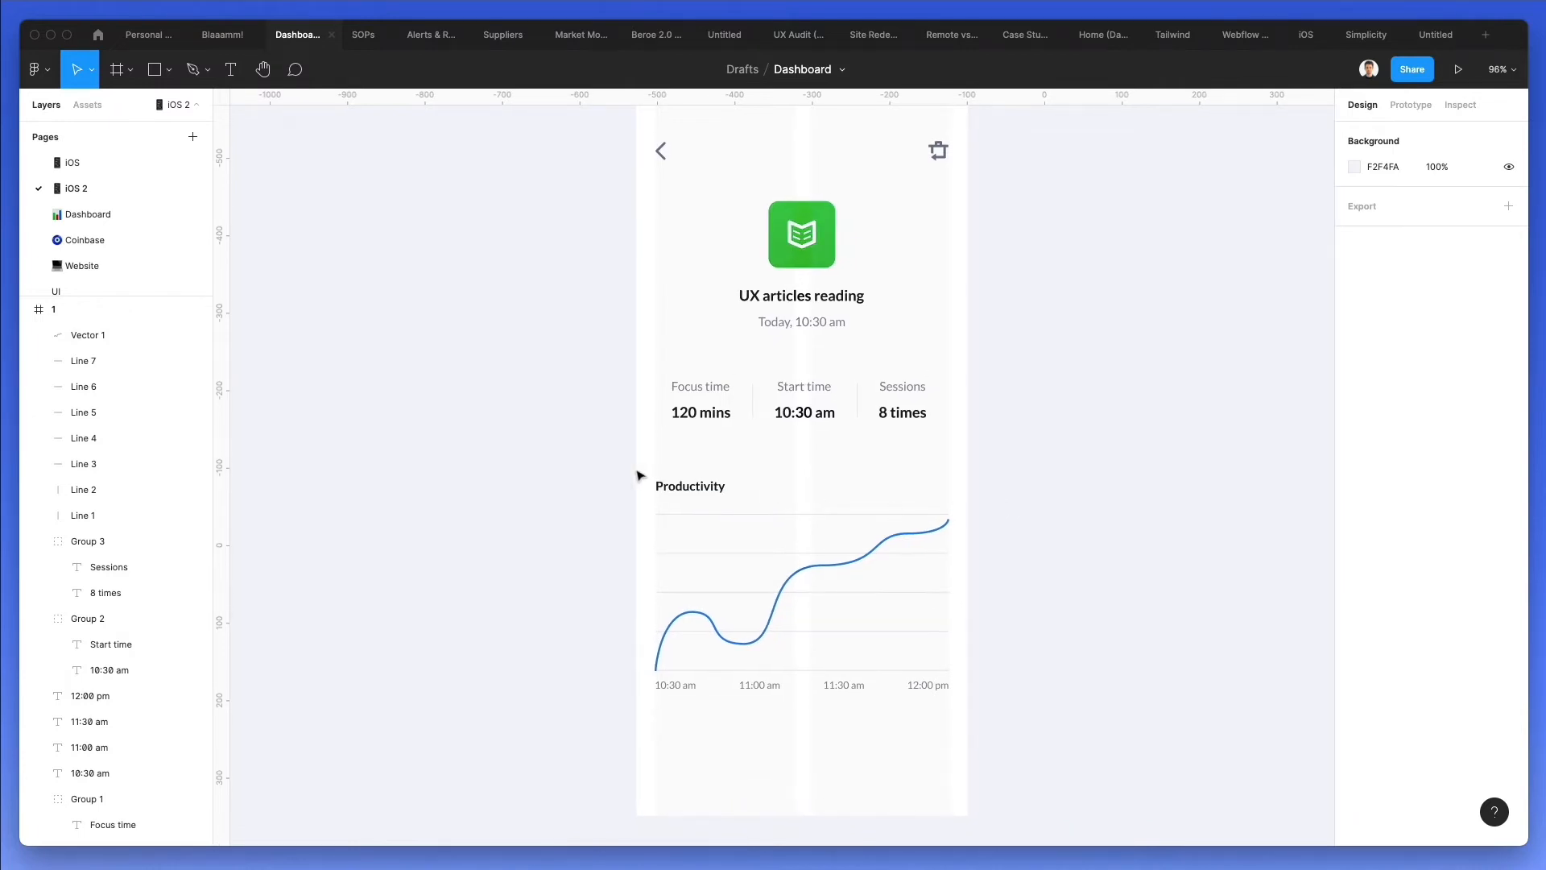
pyautogui.moveTo(635, 468); pyautogui.dragTo(1041, 741)
pyautogui.click(1045, 741)
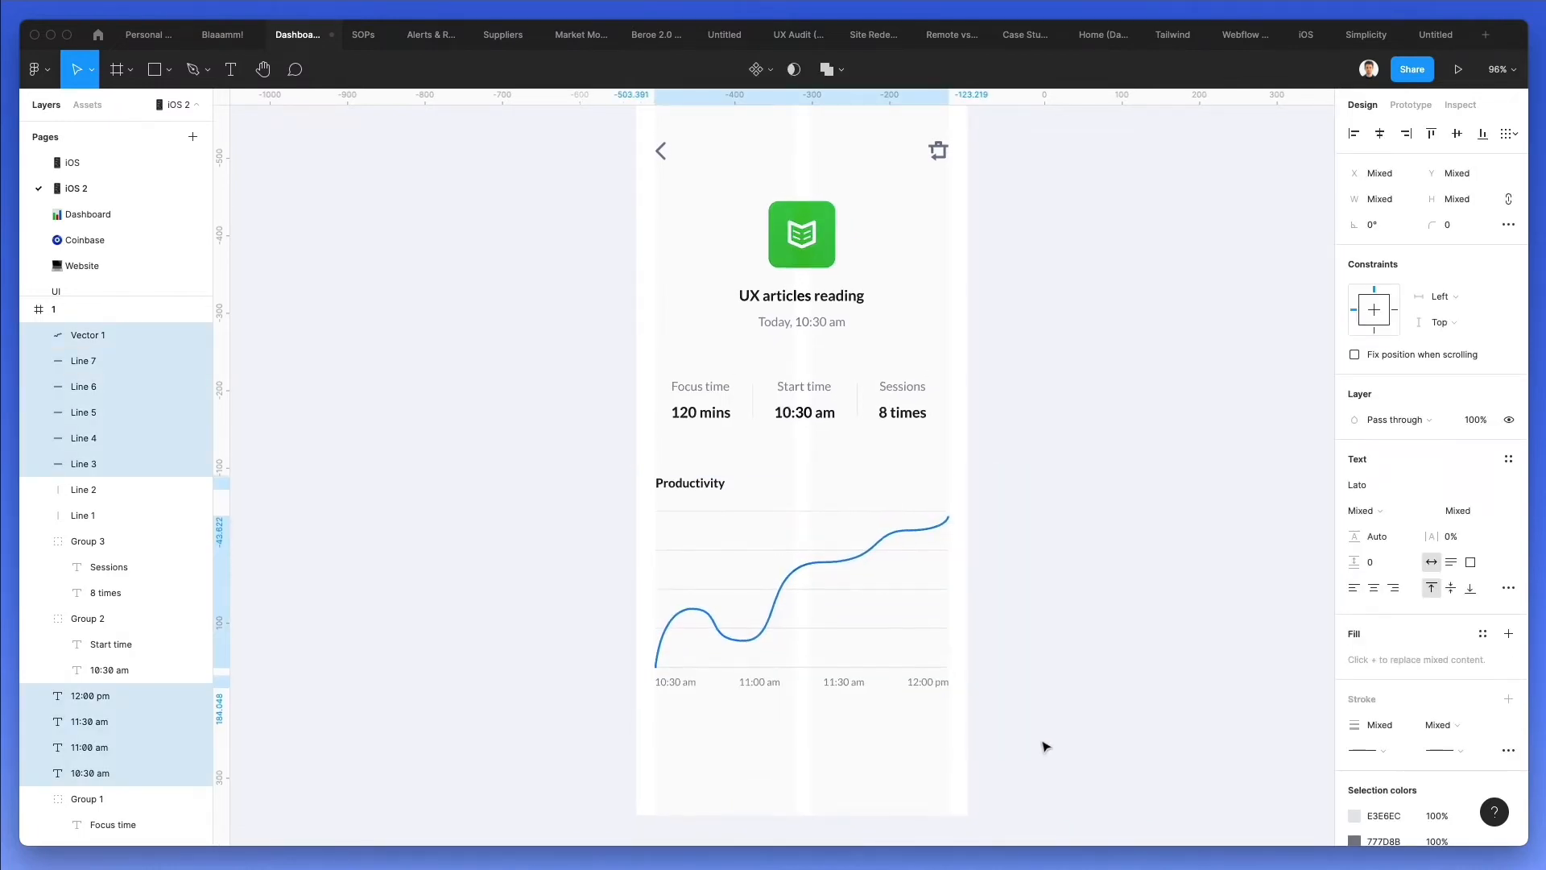
# Draw a circle about 50 px in diameter, centred horizontally near the frame's lower edge, and fill it with the chart curve's blue 0075FF
pyautogui.scroll(-5, 1030, 638)
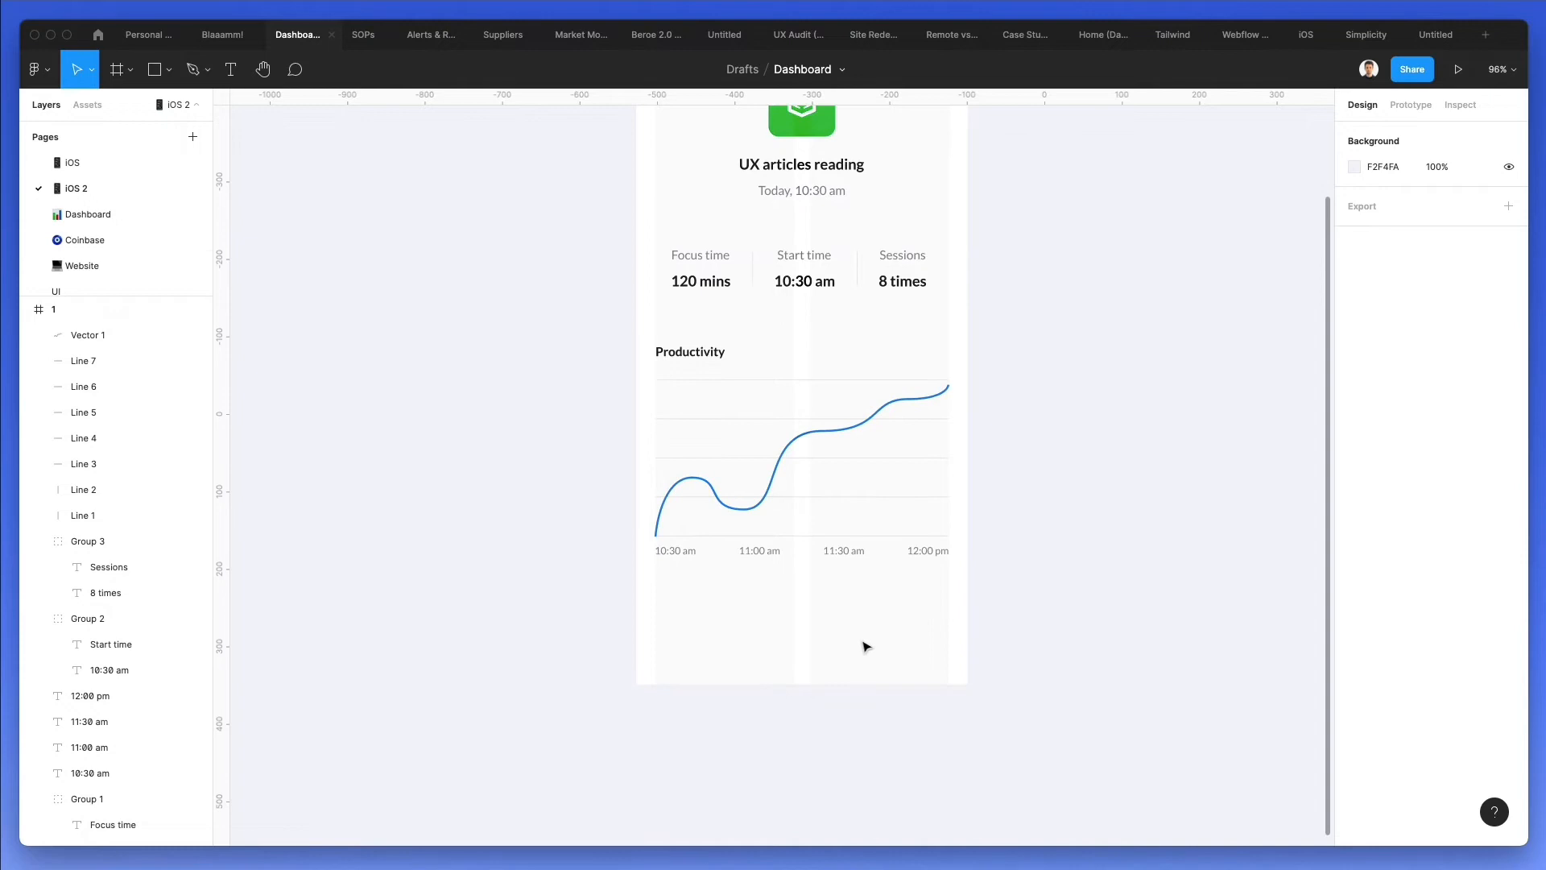
pyautogui.press('o')
pyautogui.moveTo(803, 650); pyautogui.dragTo(823, 627)
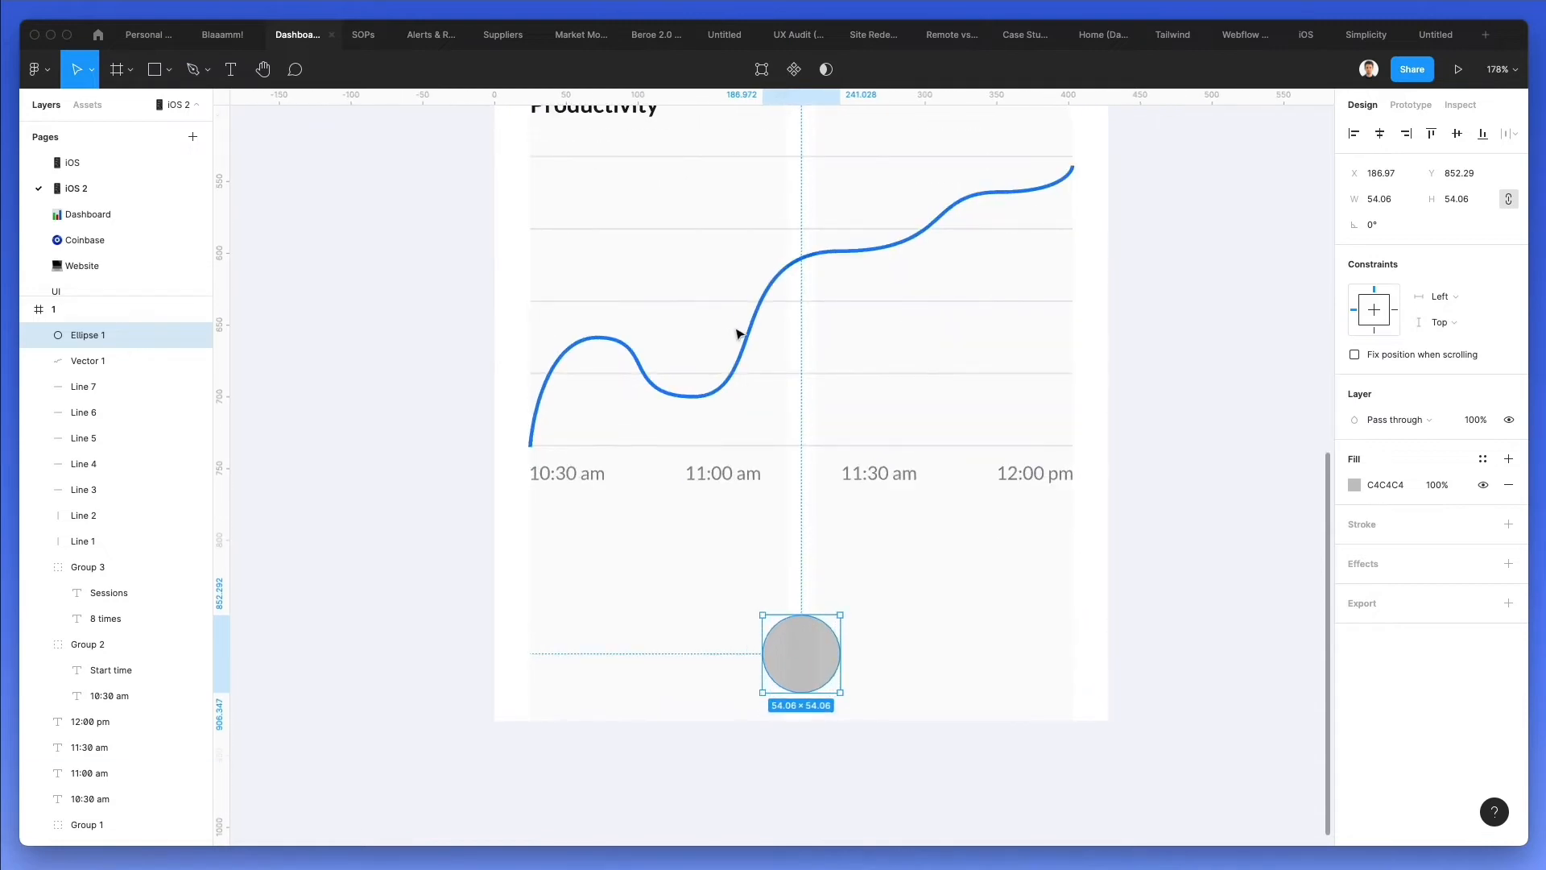
pyautogui.press('i')
pyautogui.click(749, 333)
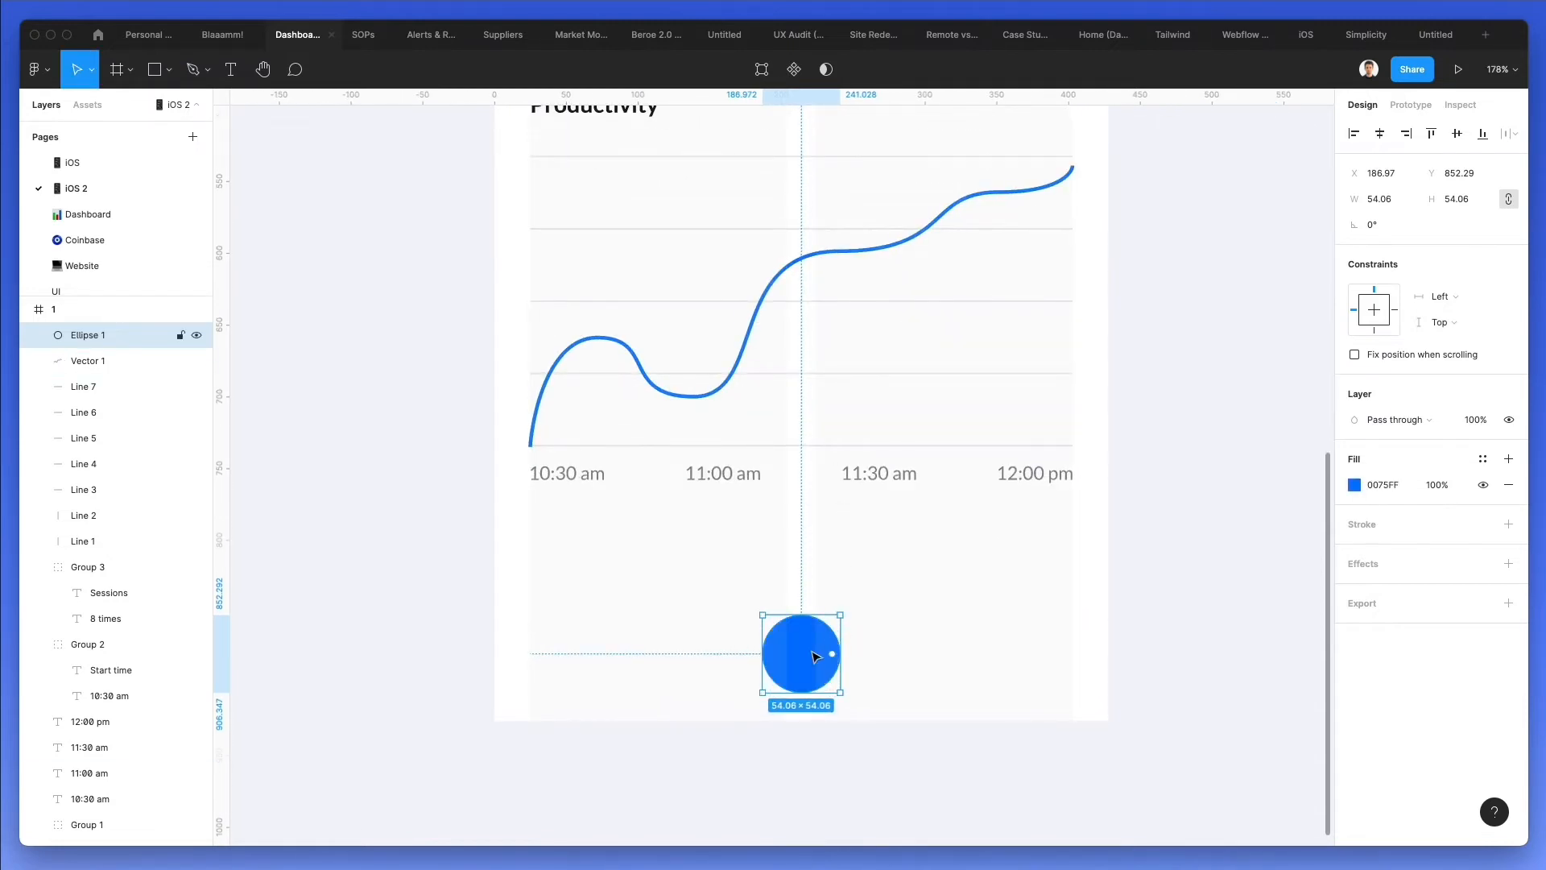
pyautogui.moveTo(822, 609); pyautogui.dragTo(823, 610)
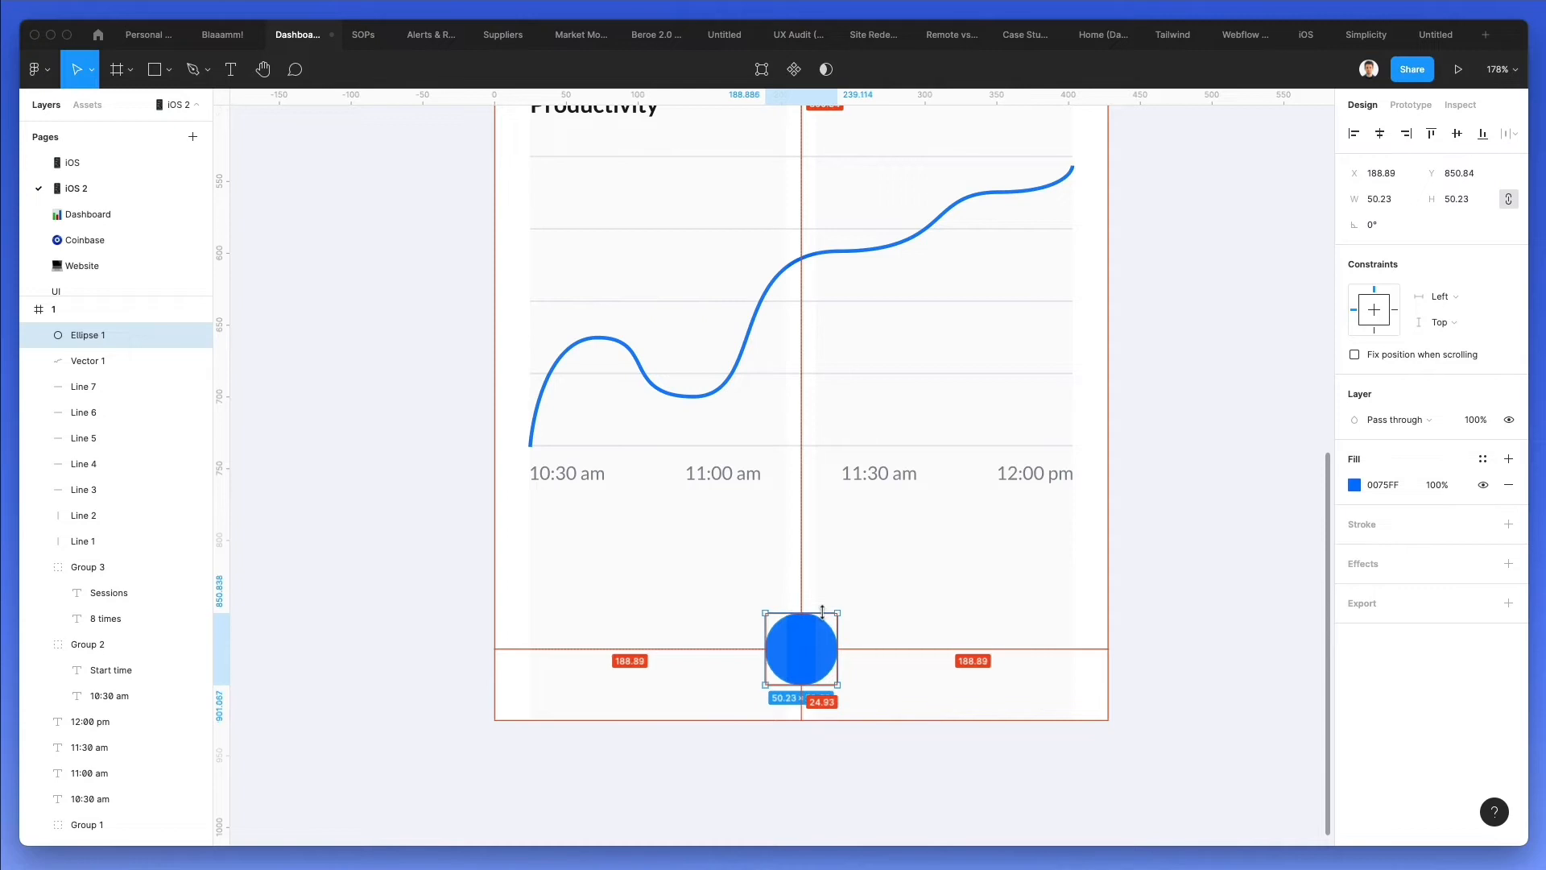
pyautogui.click(858, 586)
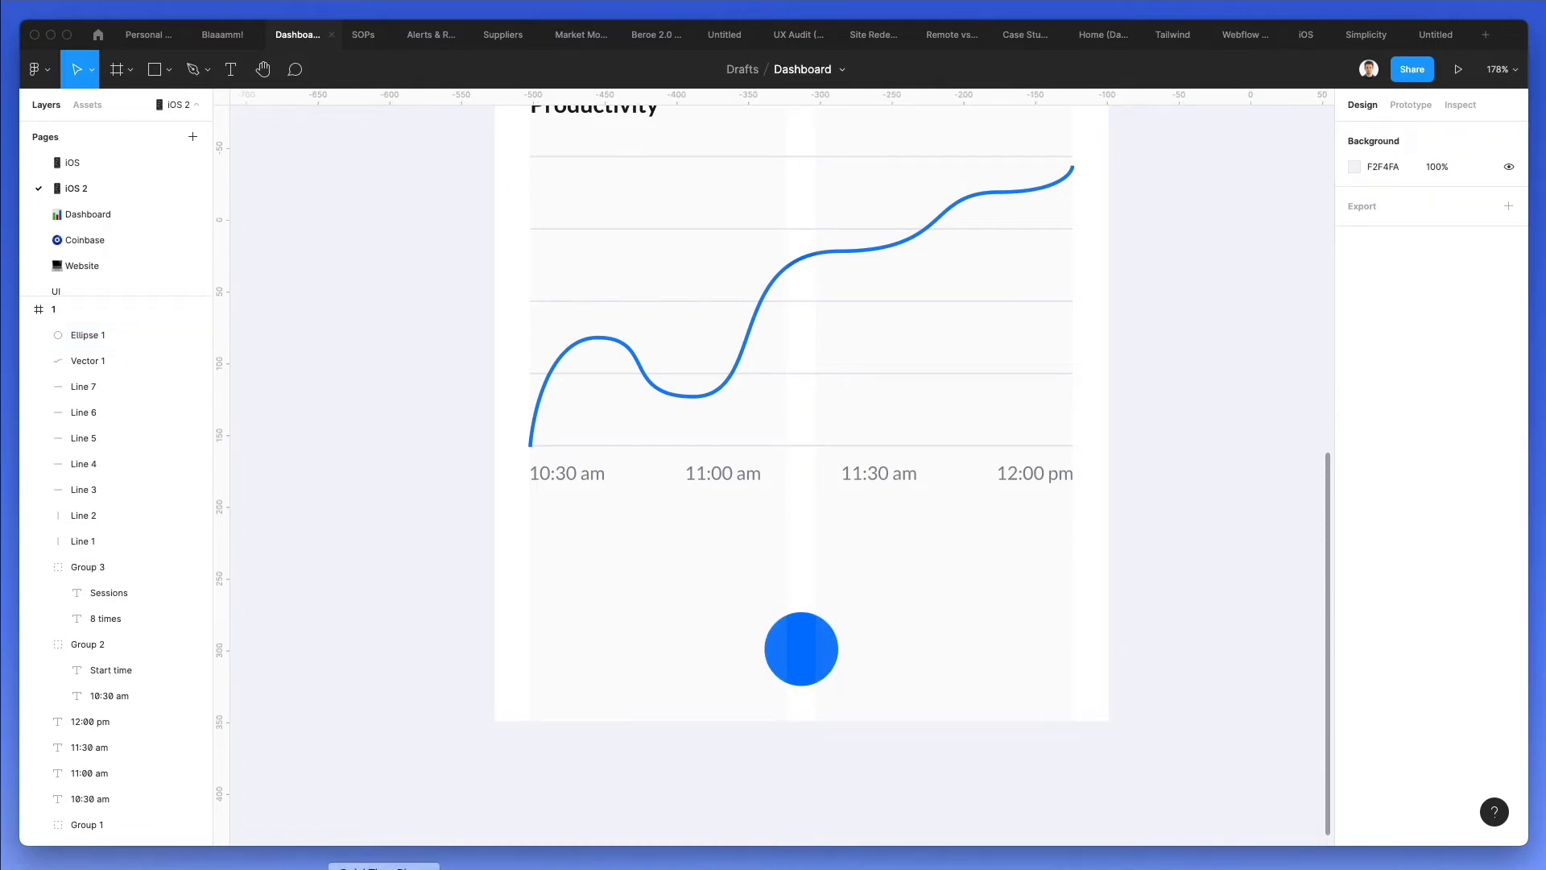
# Switch to Nucleo and search the glyph icons for "add"
pyautogui.click(11, 868)
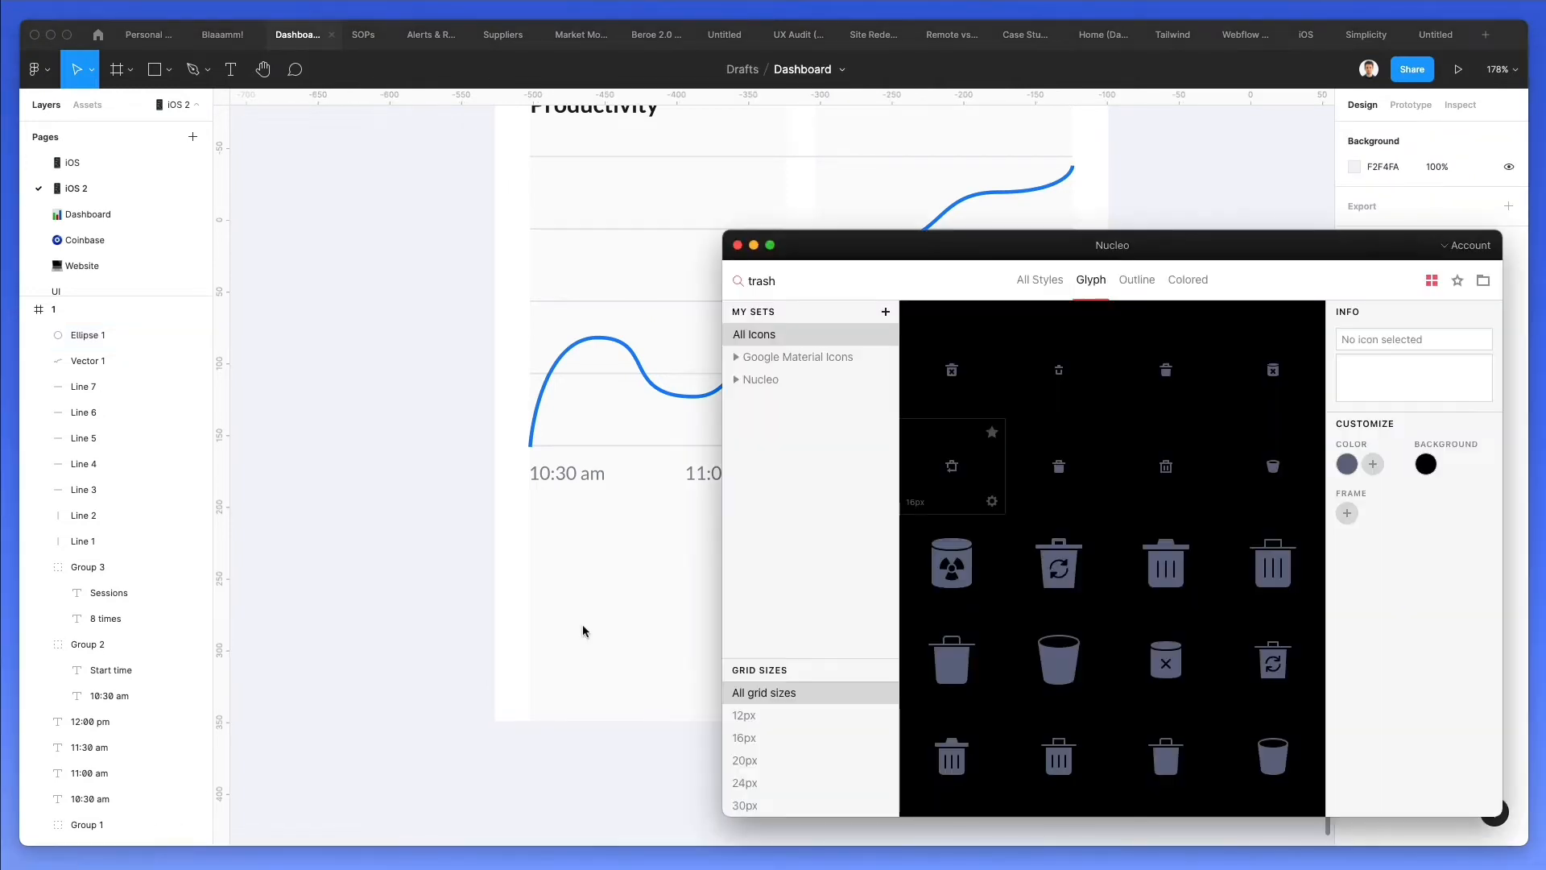
pyautogui.doubleClick(766, 282)
pyautogui.write('add')
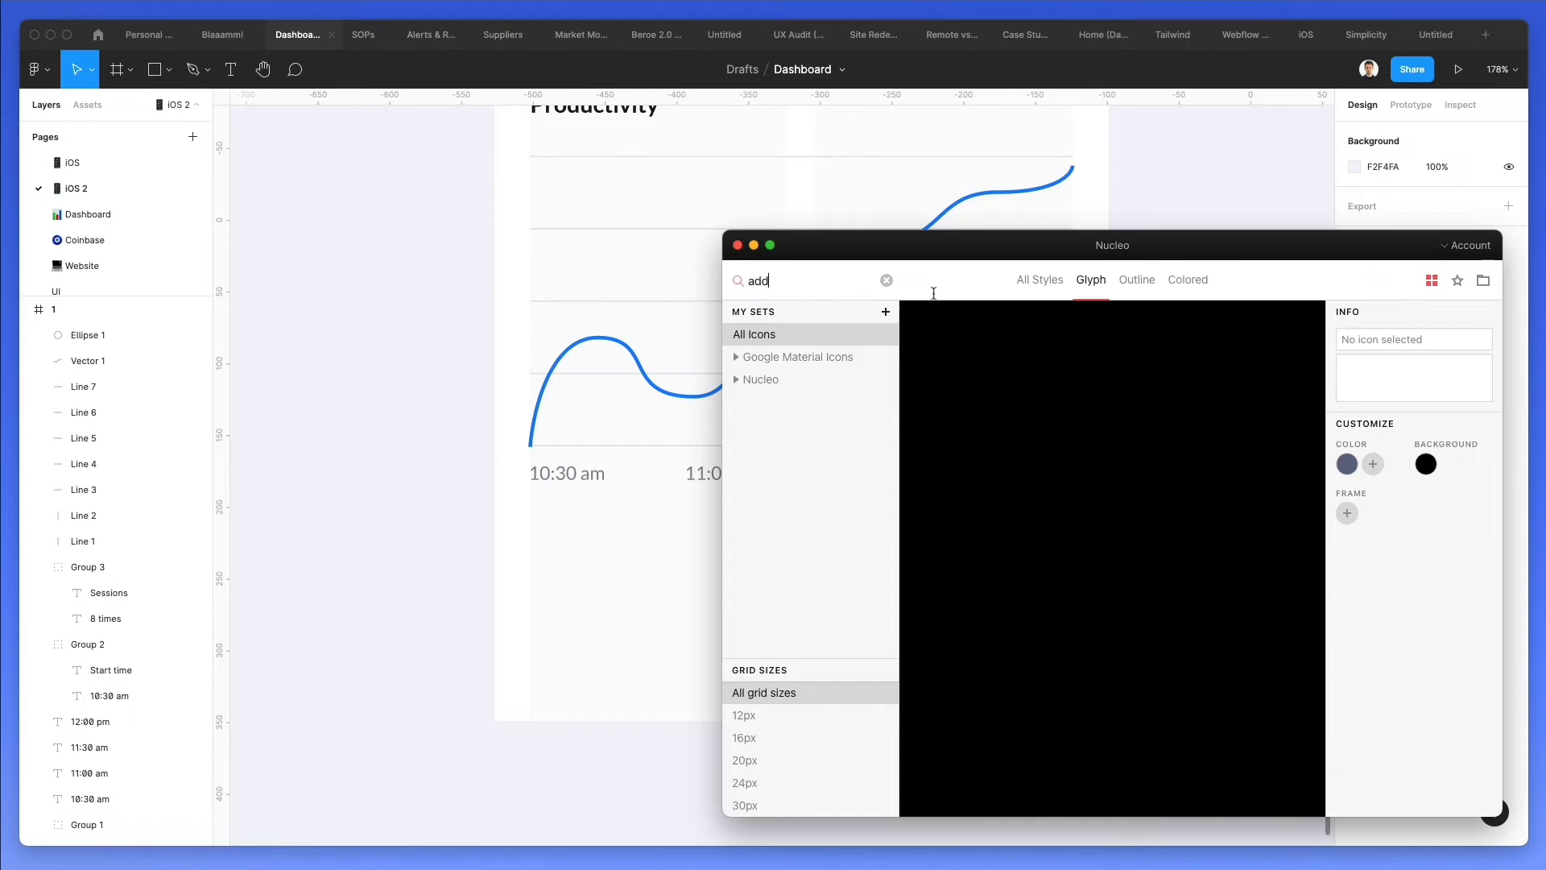
# Search the icons for "plus" and place the 12 px plus icon onto the blue circle in the Figma design
pyautogui.moveTo(1039, 245); pyautogui.dragTo(1193, 203)
pyautogui.scroll(-7, 1173, 372)
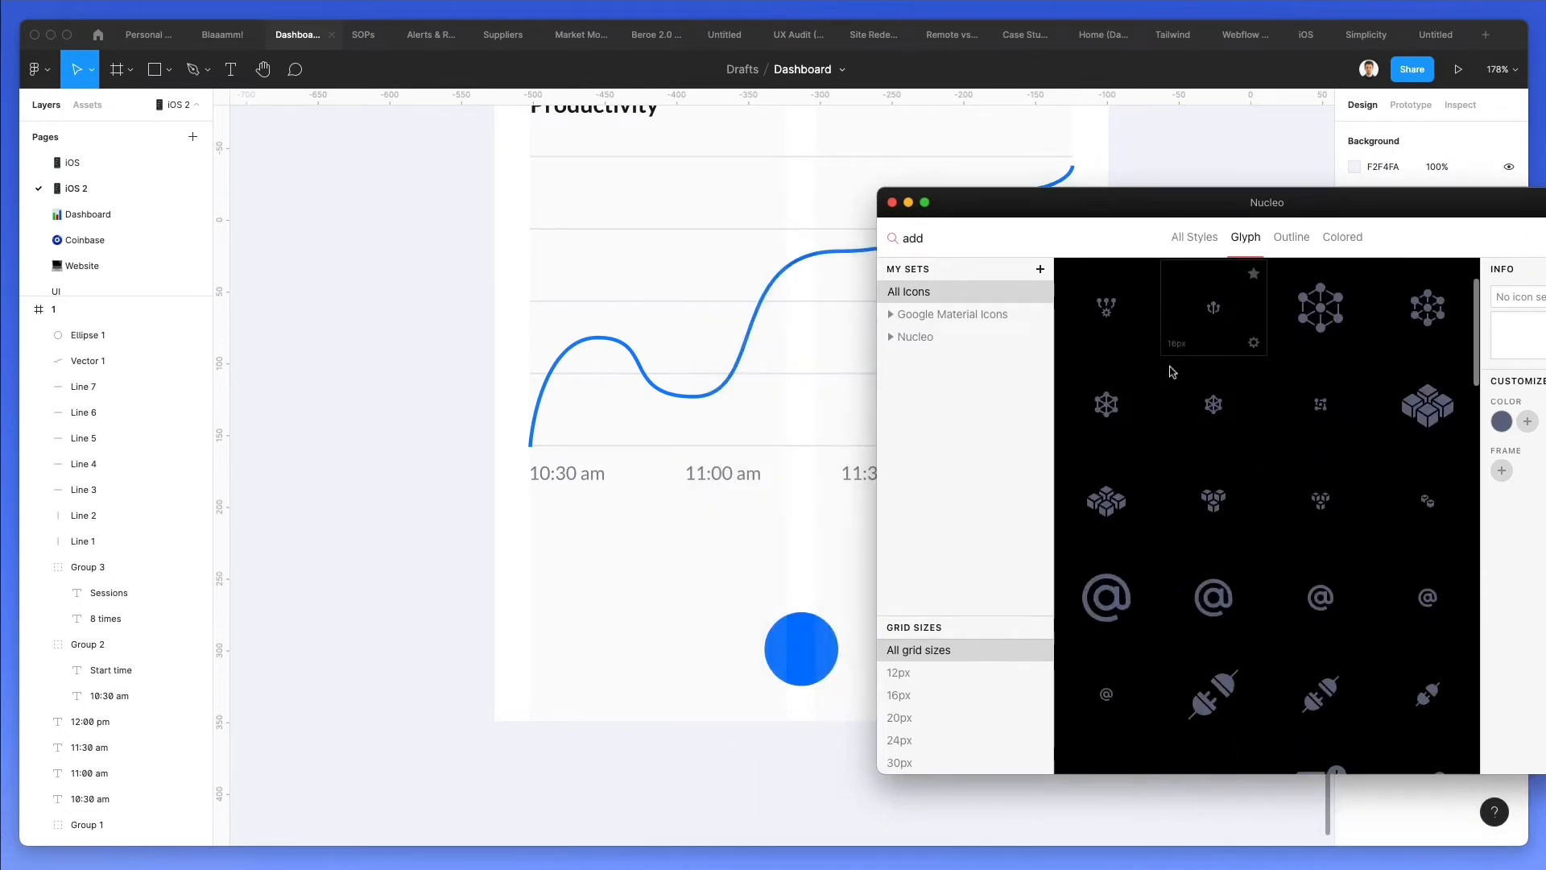
pyautogui.press('super+a')
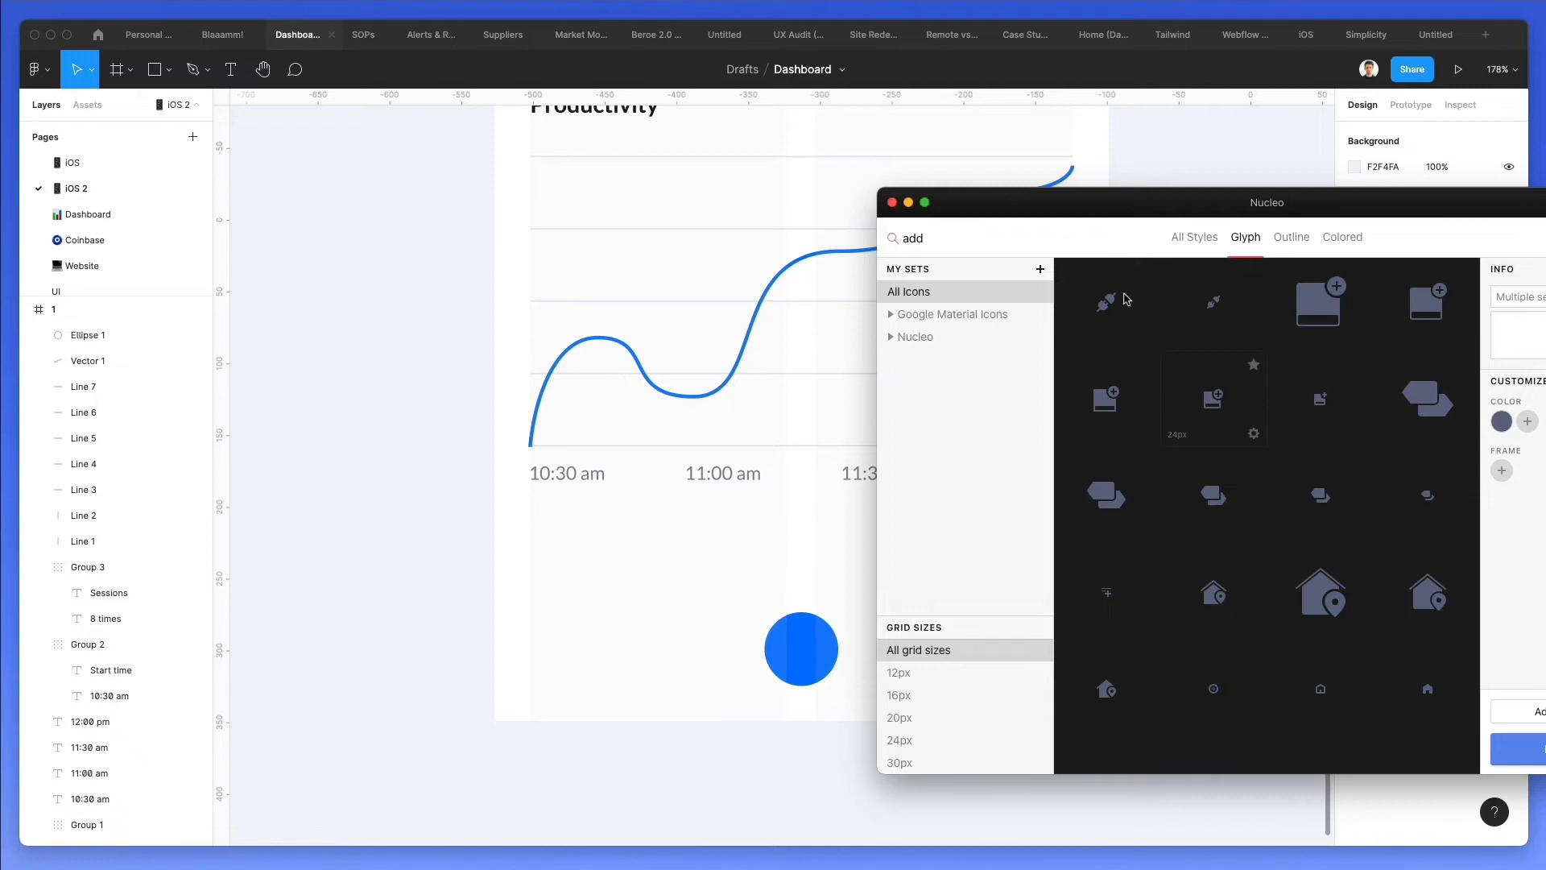
pyautogui.write('plus')
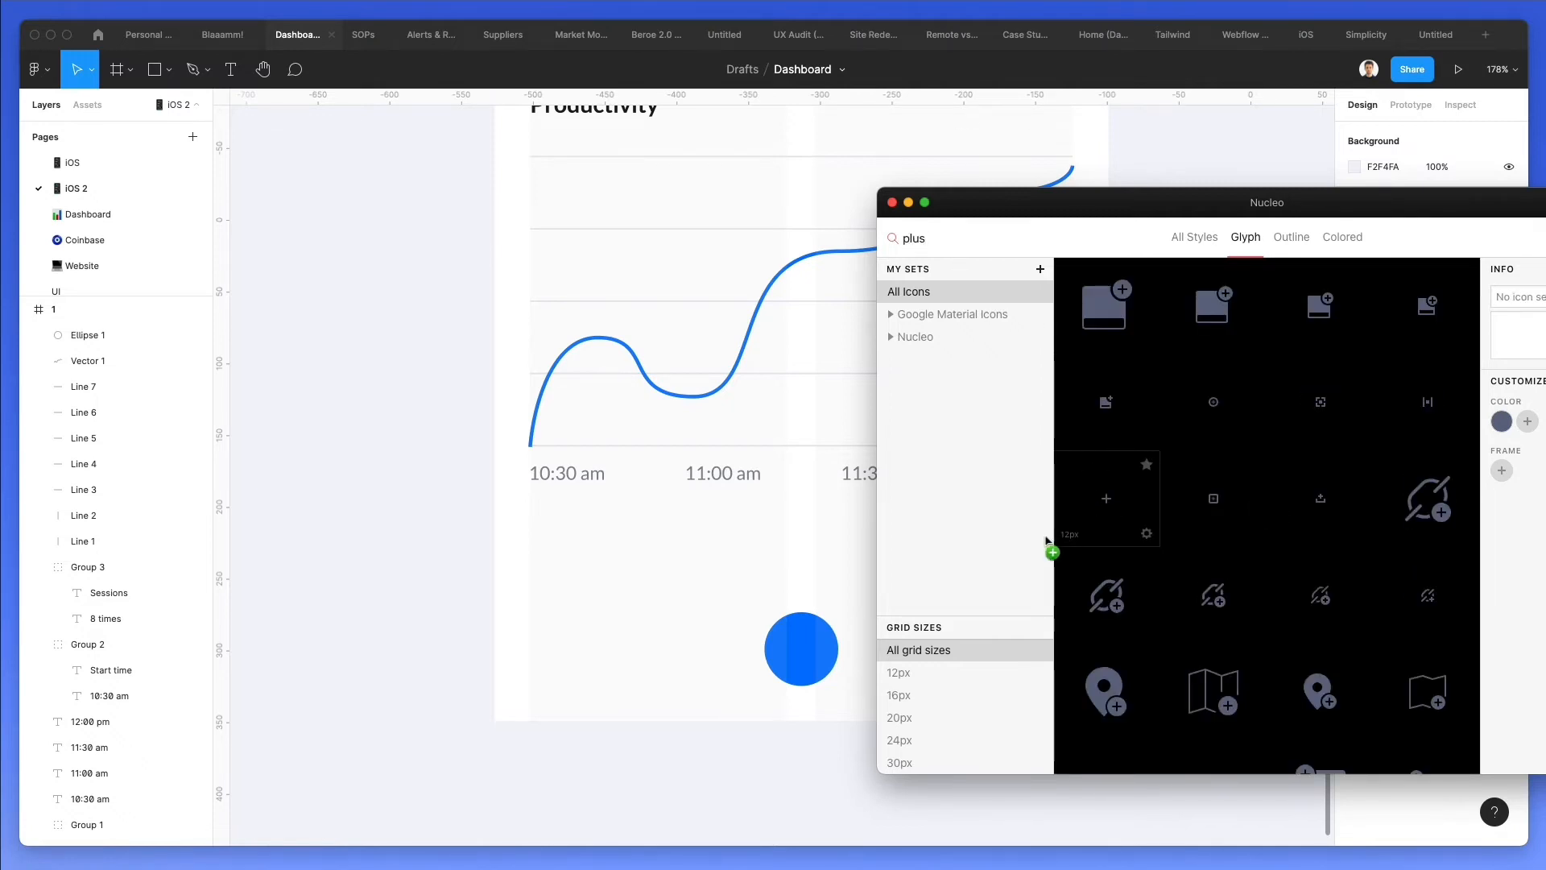
pyautogui.moveTo(1047, 541); pyautogui.dragTo(803, 654)
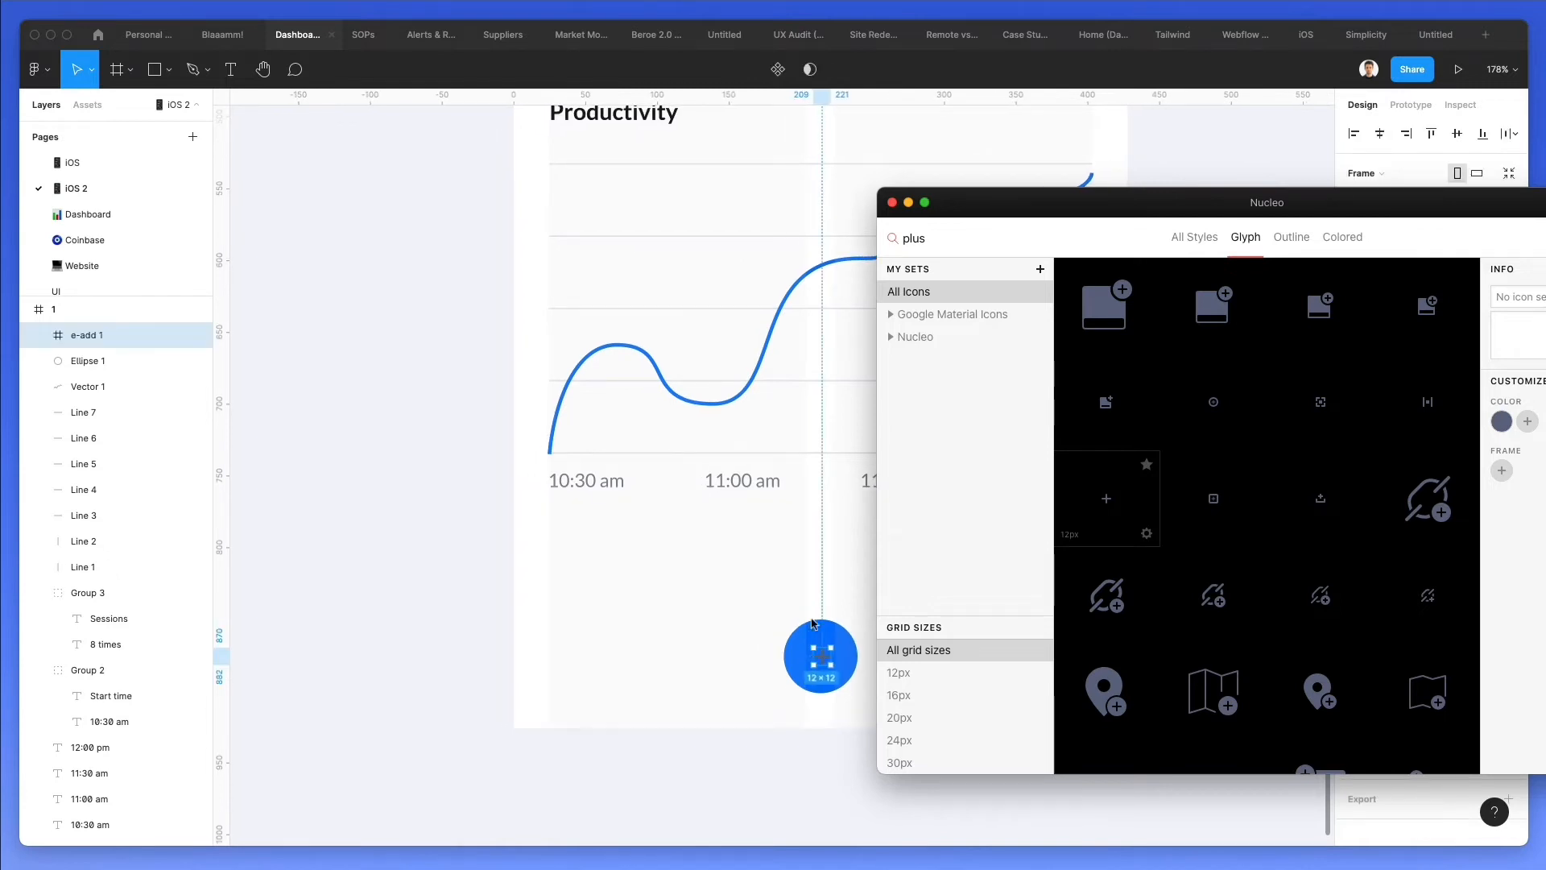
# Scale up the plus icon inside the blue circle, ungroup it and colour it white FFFFFF
pyautogui.click(835, 570)
pyautogui.press('r')
pyautogui.press('k')
pyautogui.moveTo(844, 641); pyautogui.dragTo(827, 662)
pyautogui.press('super+shift+g')
pyautogui.scroll(-1, 825, 661)
pyautogui.press('i')
pyautogui.click(830, 592)
# Group the plus icon with the blue circle and scale the button down to about 44.5 px
pyautogui.scroll(5, 878, 666)
pyautogui.moveTo(877, 598); pyautogui.dragTo(749, 686)
pyautogui.press('super+g')
pyautogui.moveTo(805, 582); pyautogui.dragTo(806, 597)
pyautogui.scroll(-3, 829, 580)
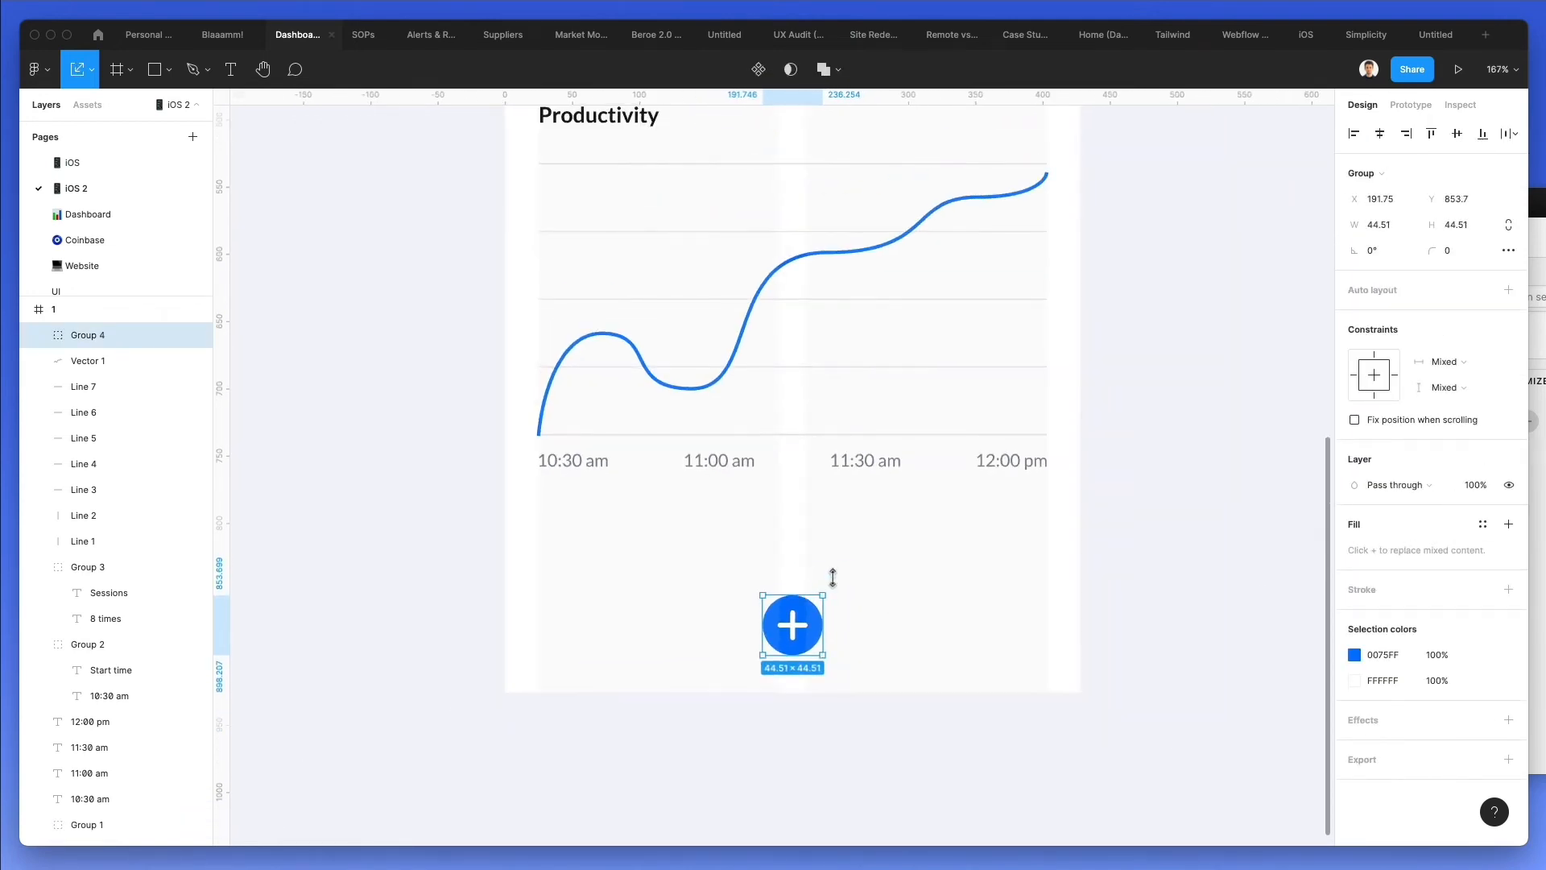
# Nudge the blue add button down by 1 px
pyautogui.click(869, 562)
pyautogui.click(820, 628)
pyautogui.press('Down')
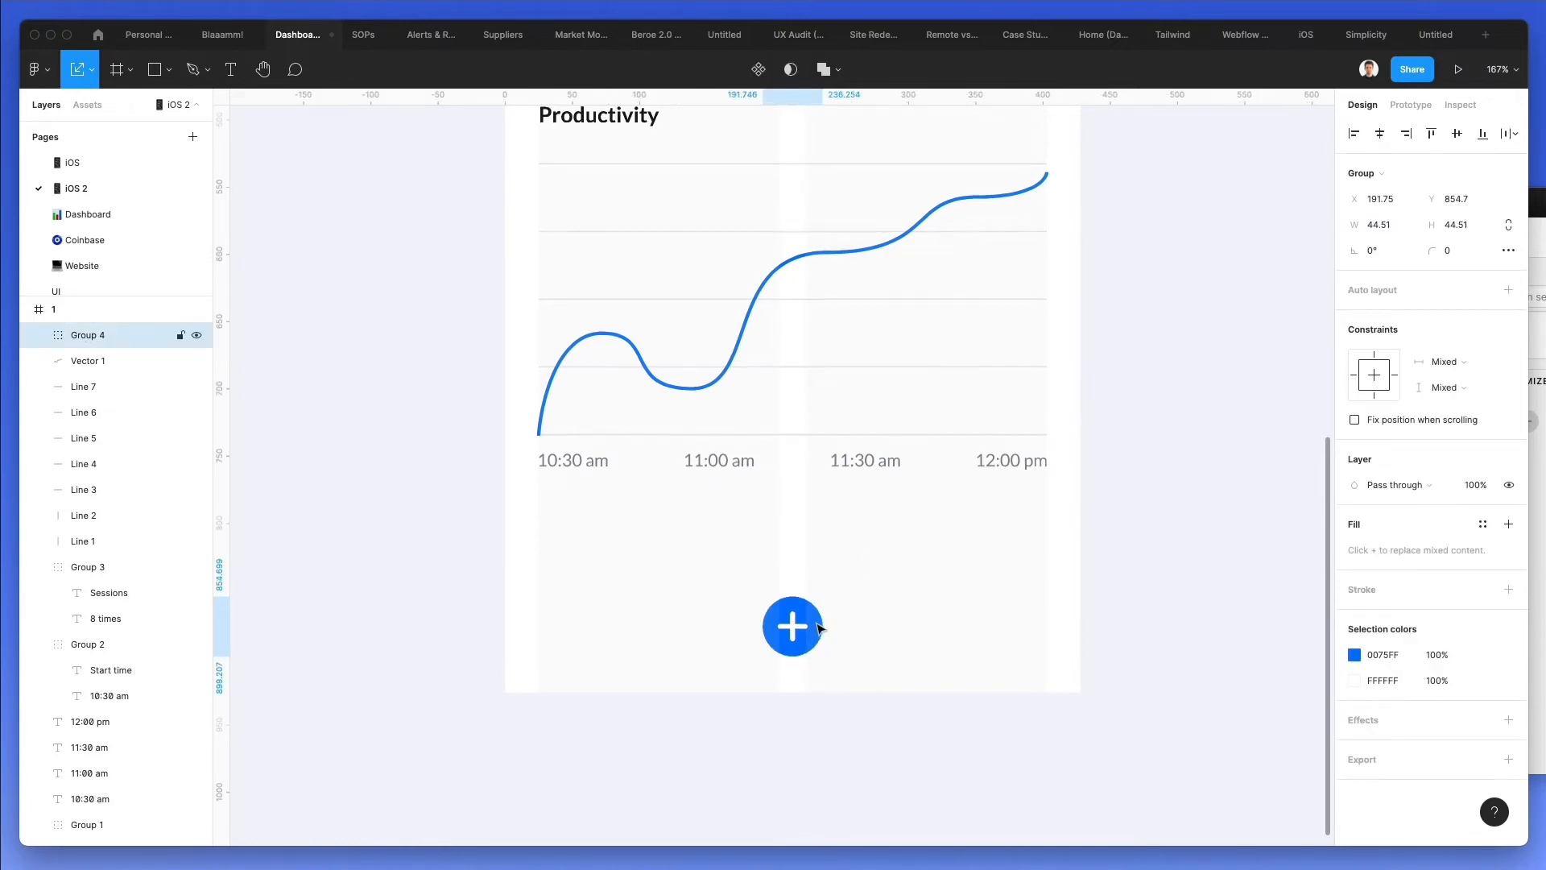
pyautogui.click(862, 593)
pyautogui.click(792, 626)
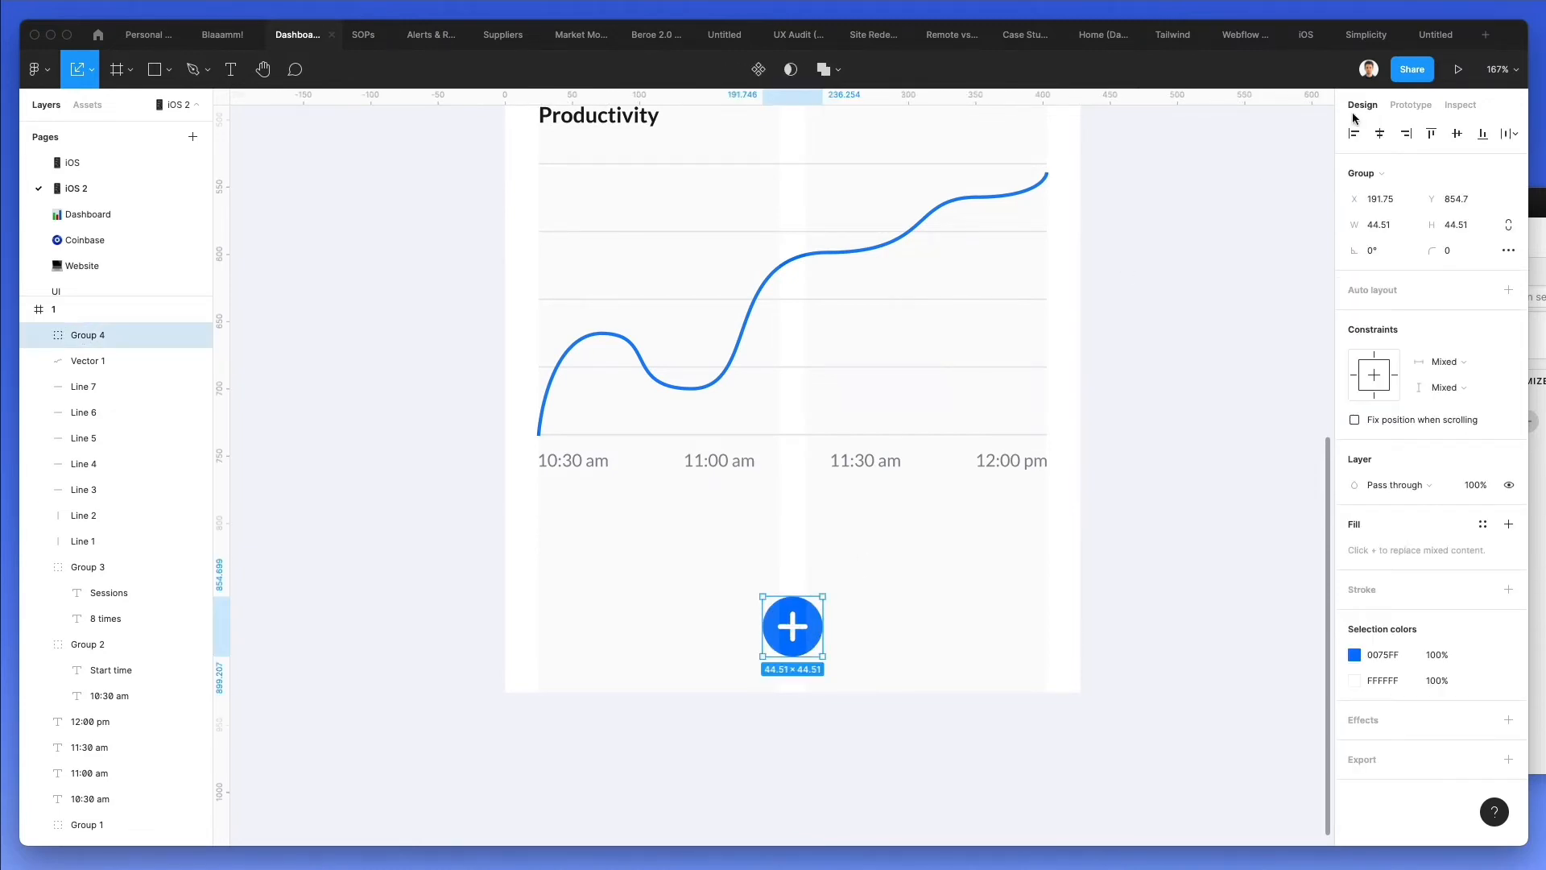
pyautogui.click(894, 612)
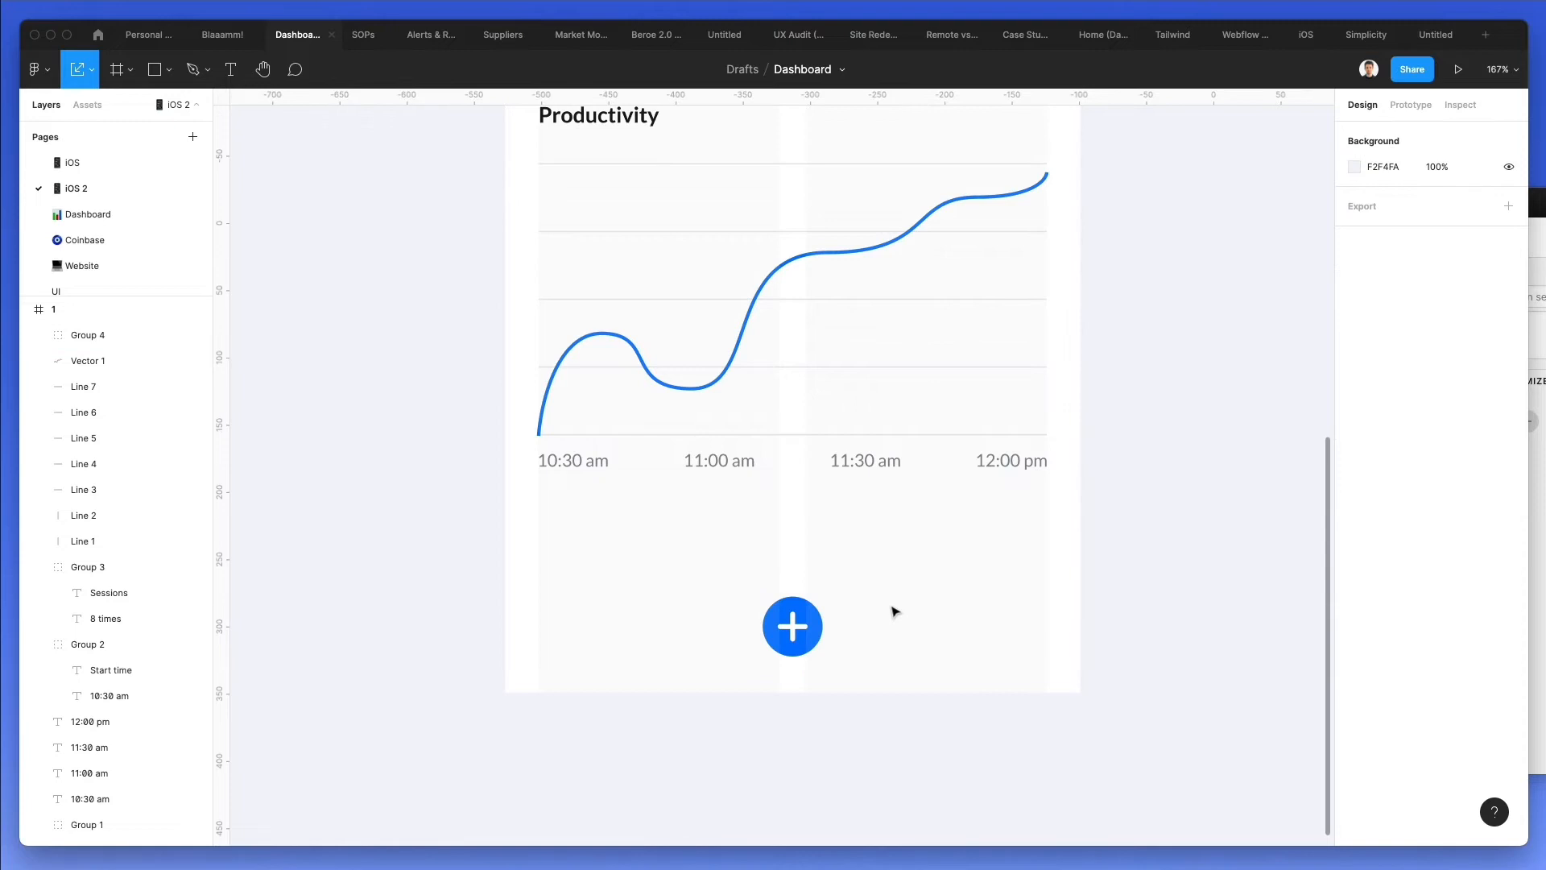
# Search Nucleo for "hour" and "menu", and place a 12 px stopwatch and a 12 px menu icon to the left of the add button
pyautogui.click(1539, 484)
pyautogui.doubleClick(927, 234)
pyautogui.write('hour')
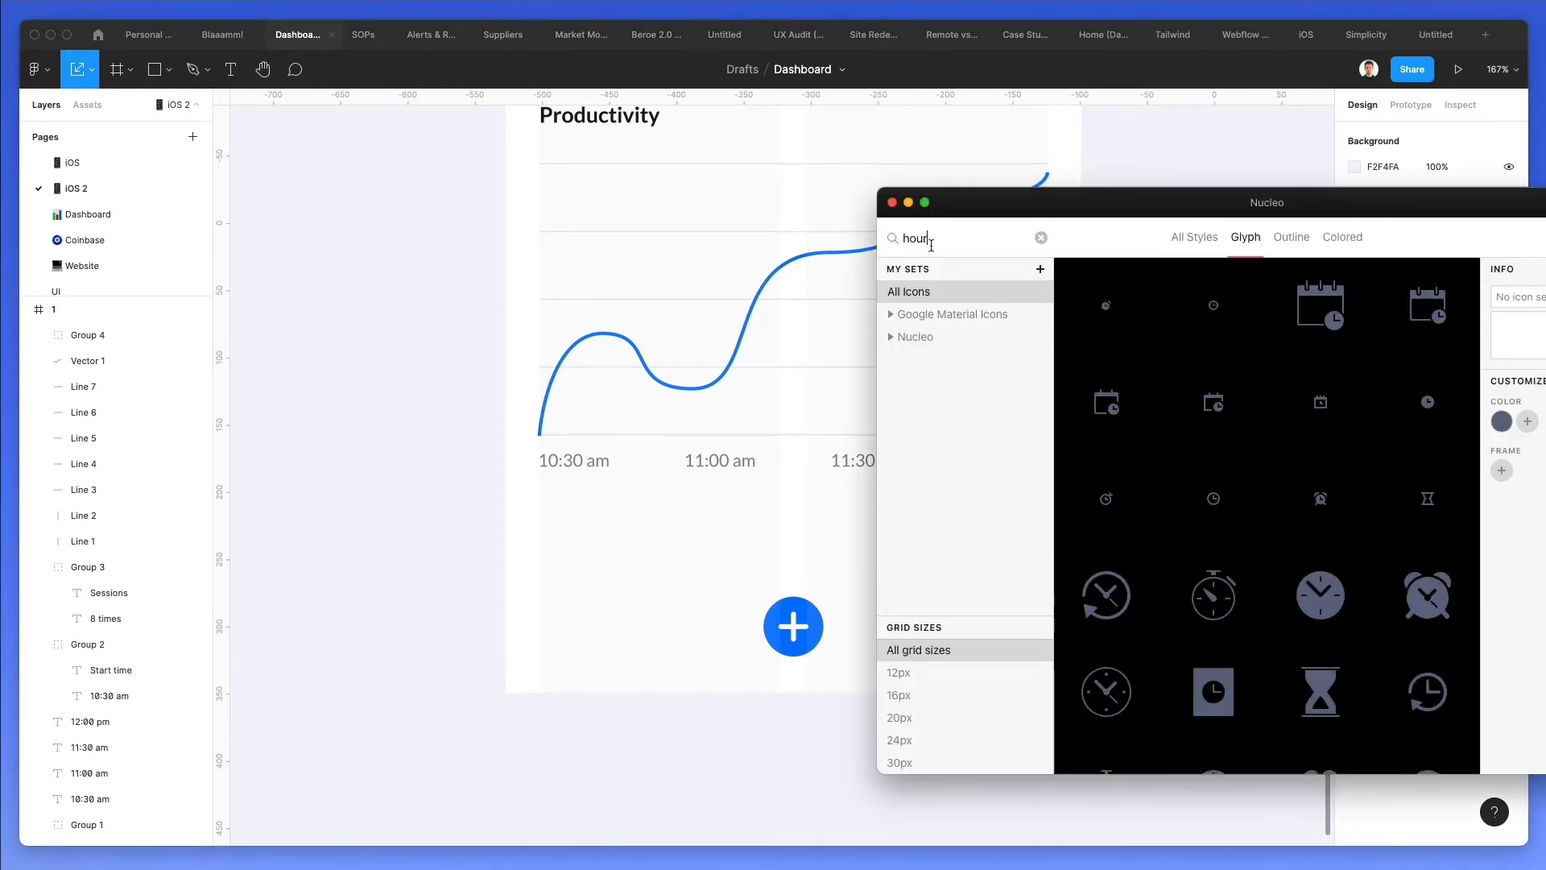
pyautogui.moveTo(562, 640); pyautogui.dragTo(549, 627)
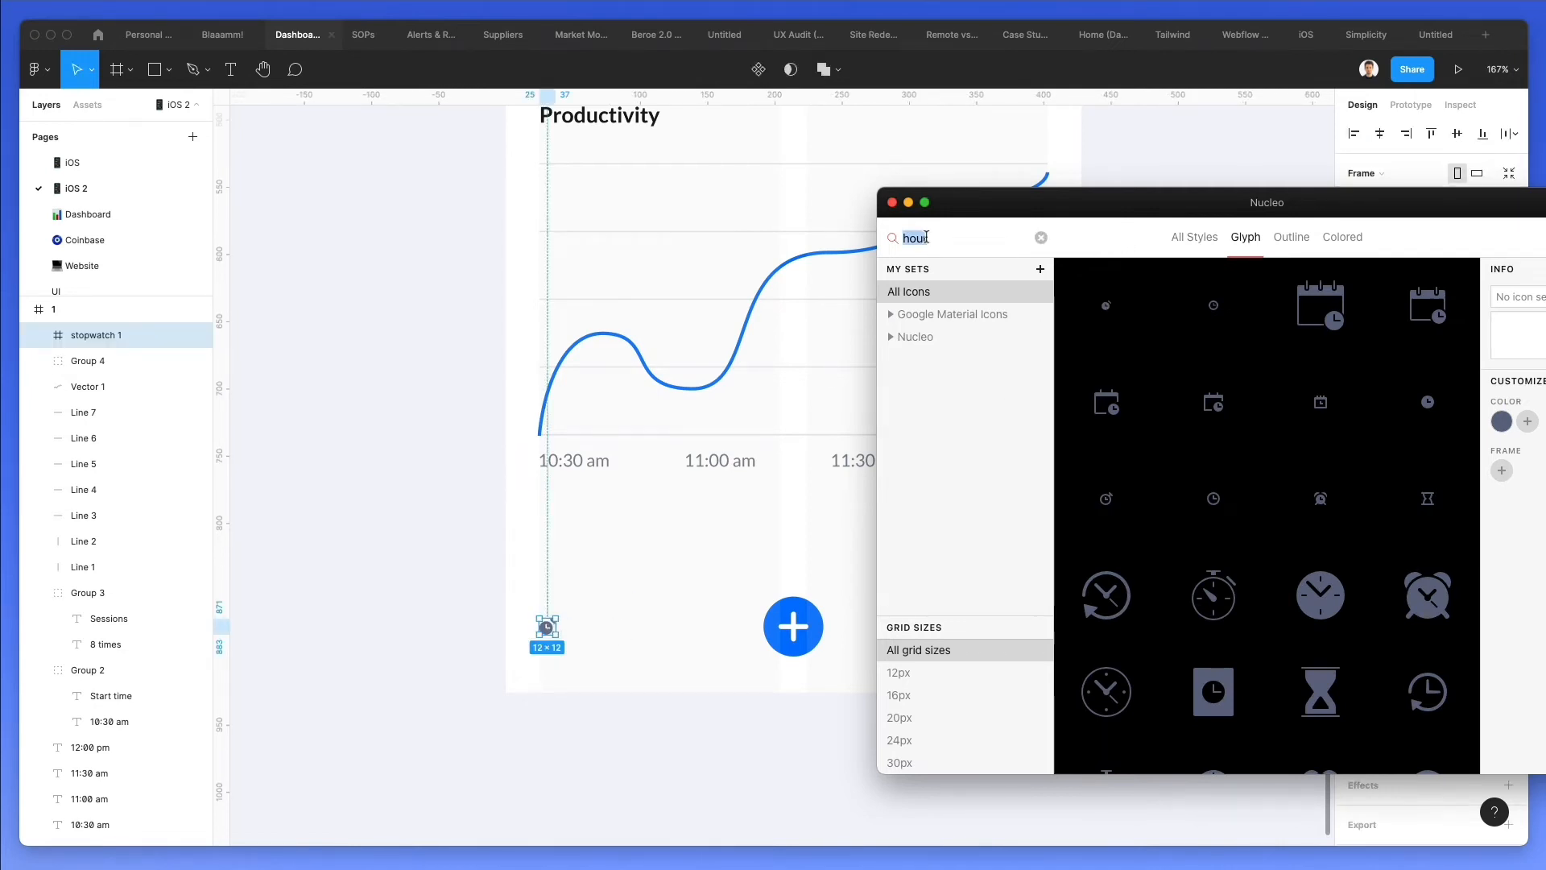
pyautogui.write('menu')
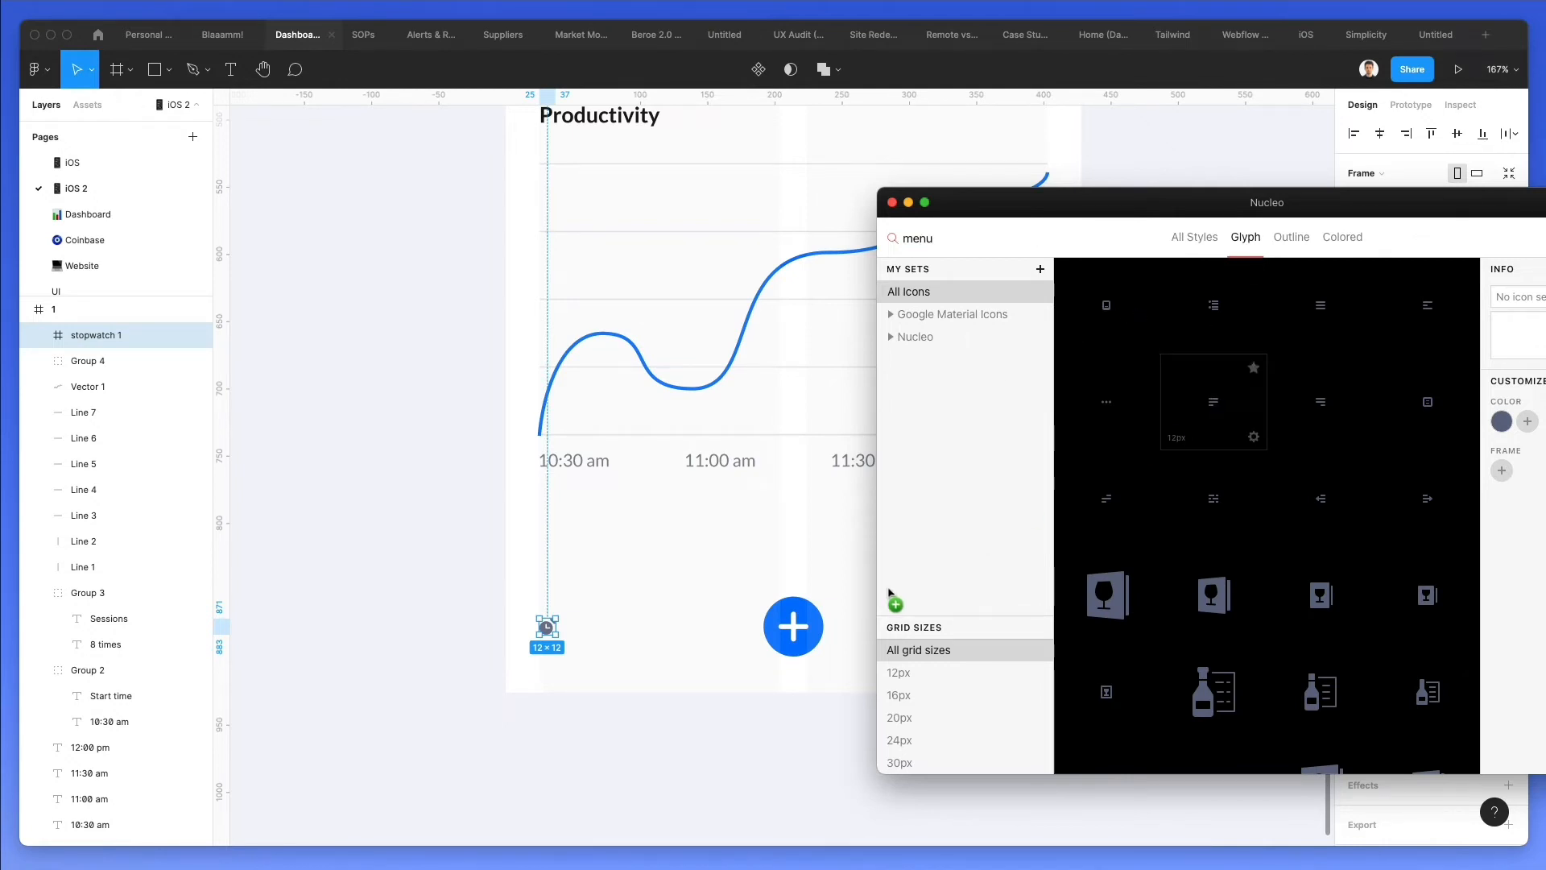
pyautogui.moveTo(743, 684); pyautogui.dragTo(620, 627)
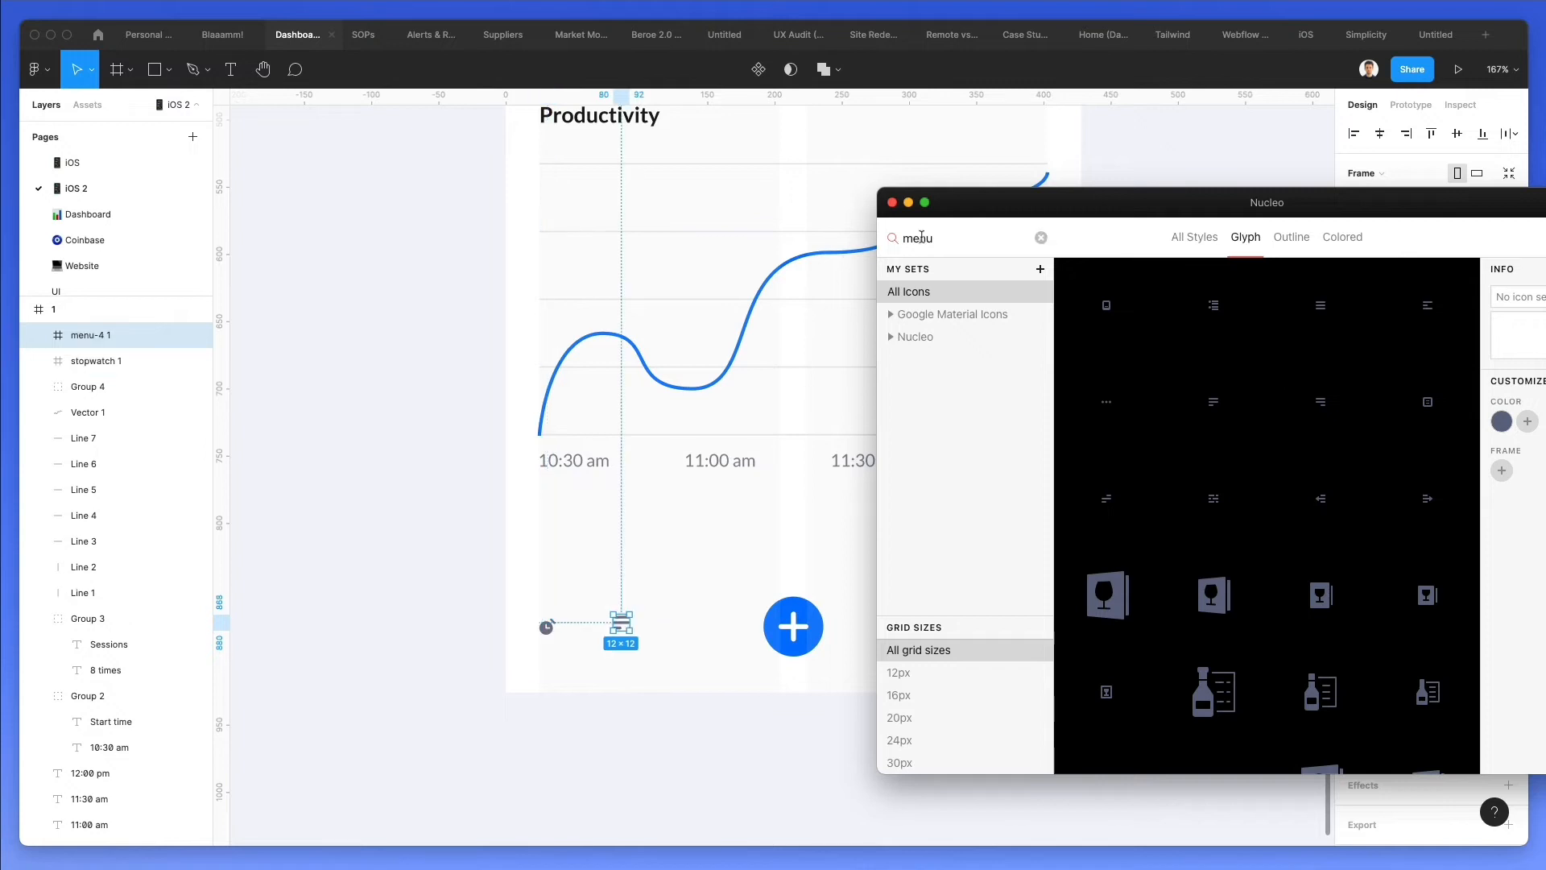
# Search the icons for "cal" and place the 32 px calendar-with-clock and 16 px calendar-with-plus icons near the menu icon
pyautogui.write('cal')
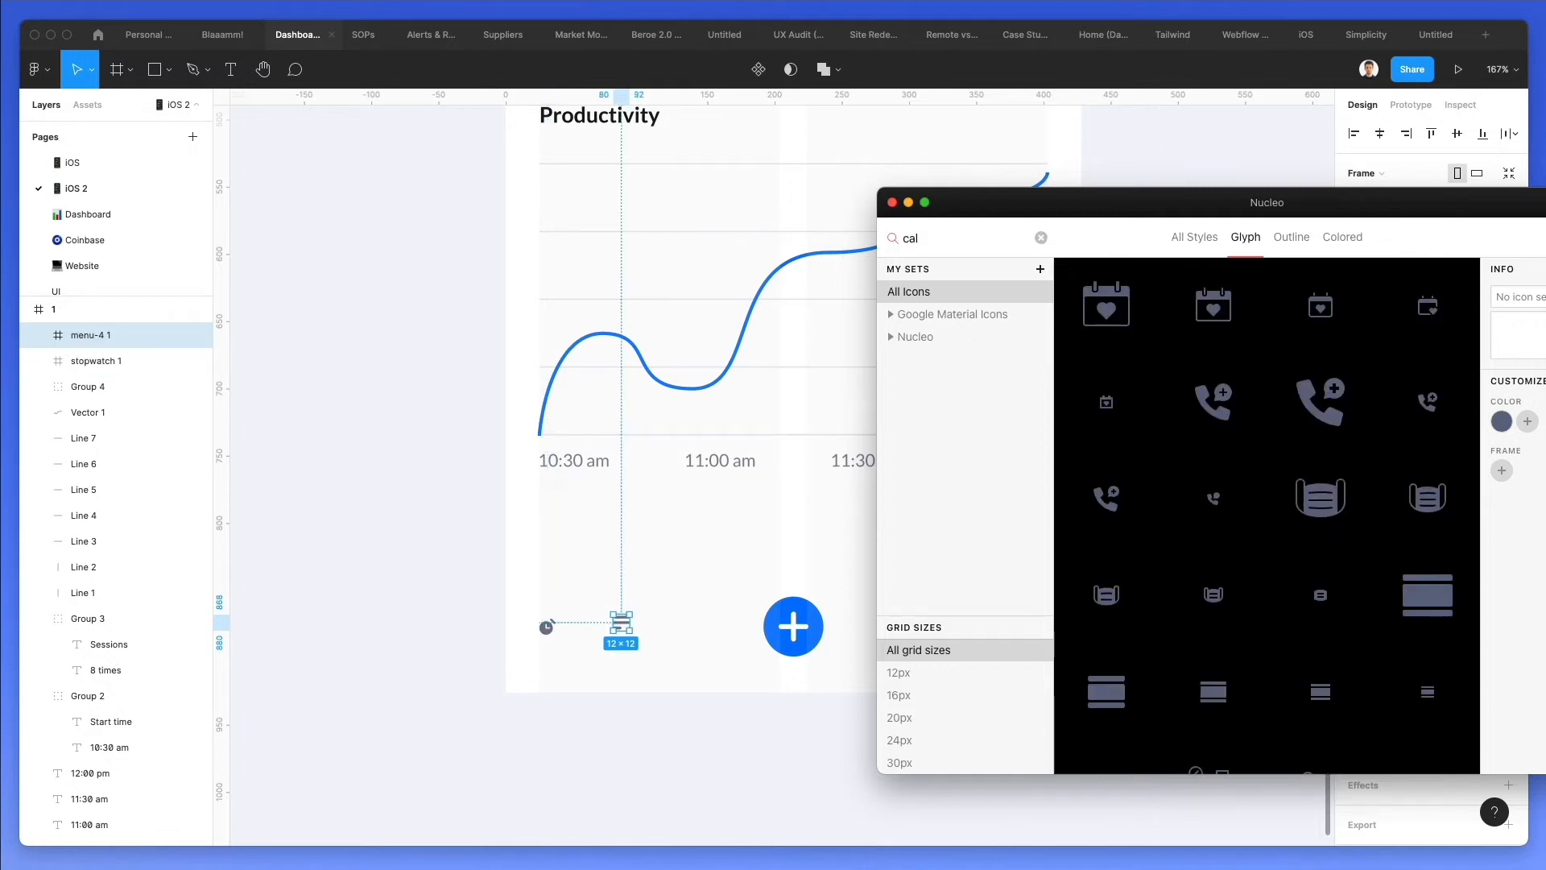
pyautogui.hscroll(3, 740, 443)
pyautogui.scroll(-10, 1283, 405)
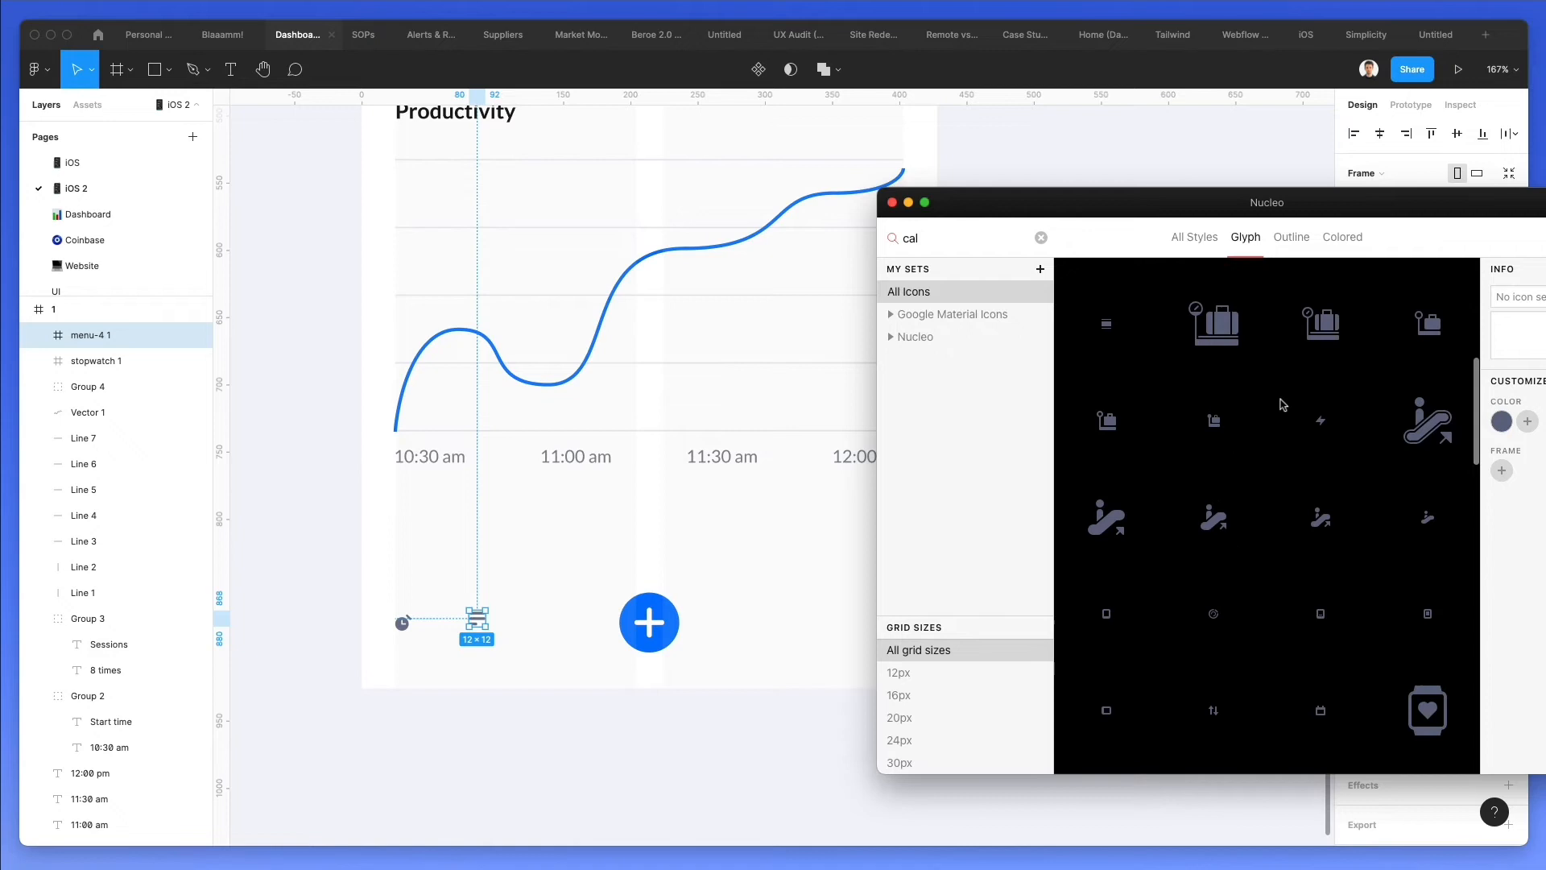
pyautogui.scroll(-10, 1284, 404)
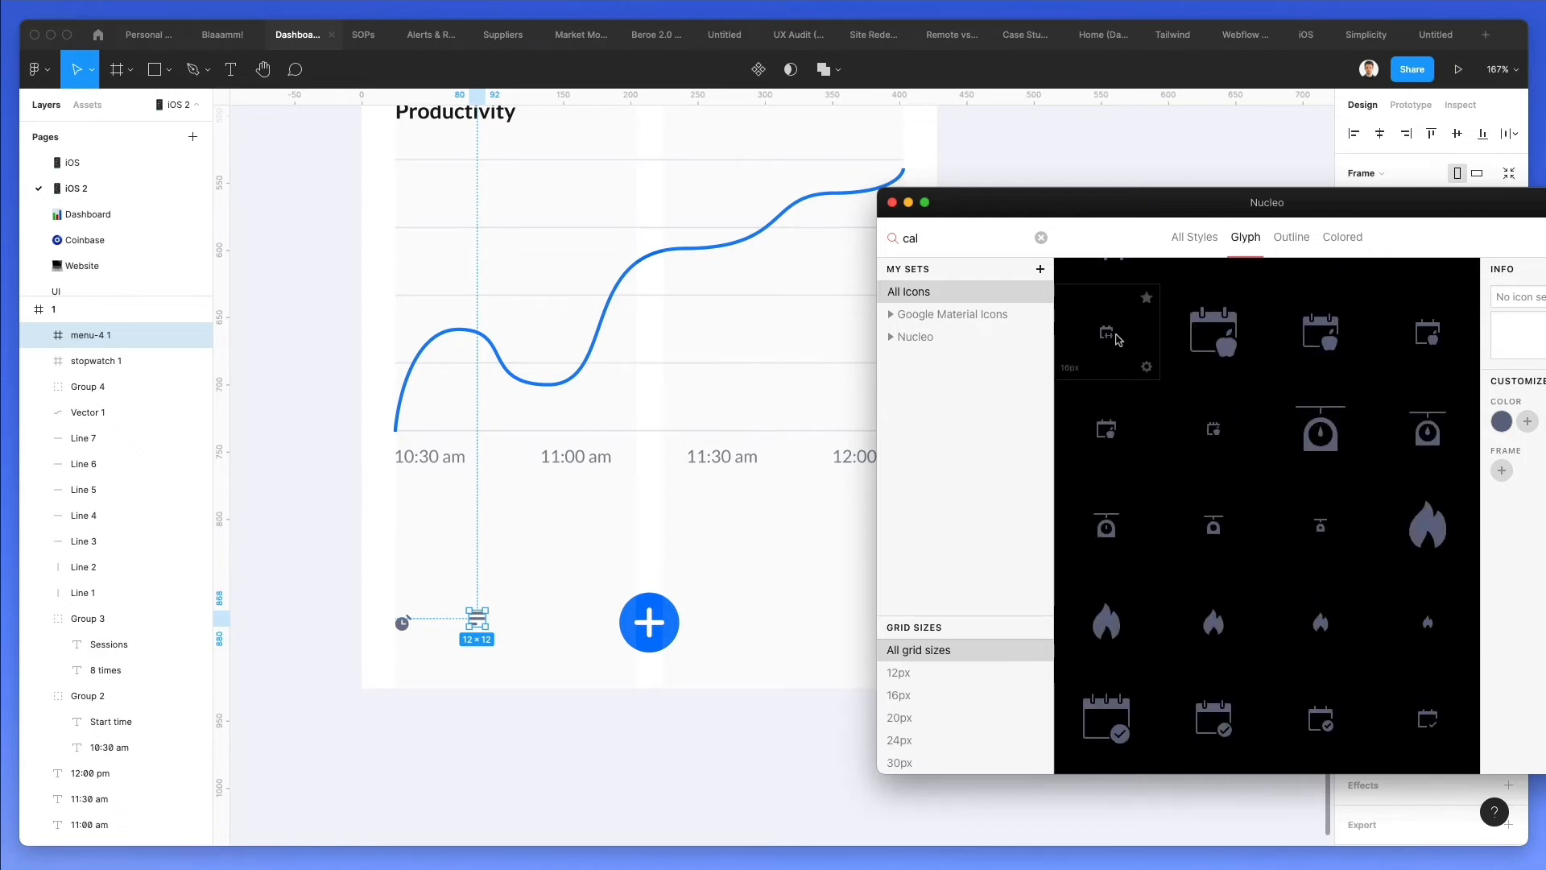
pyautogui.scroll(-5, 1165, 330)
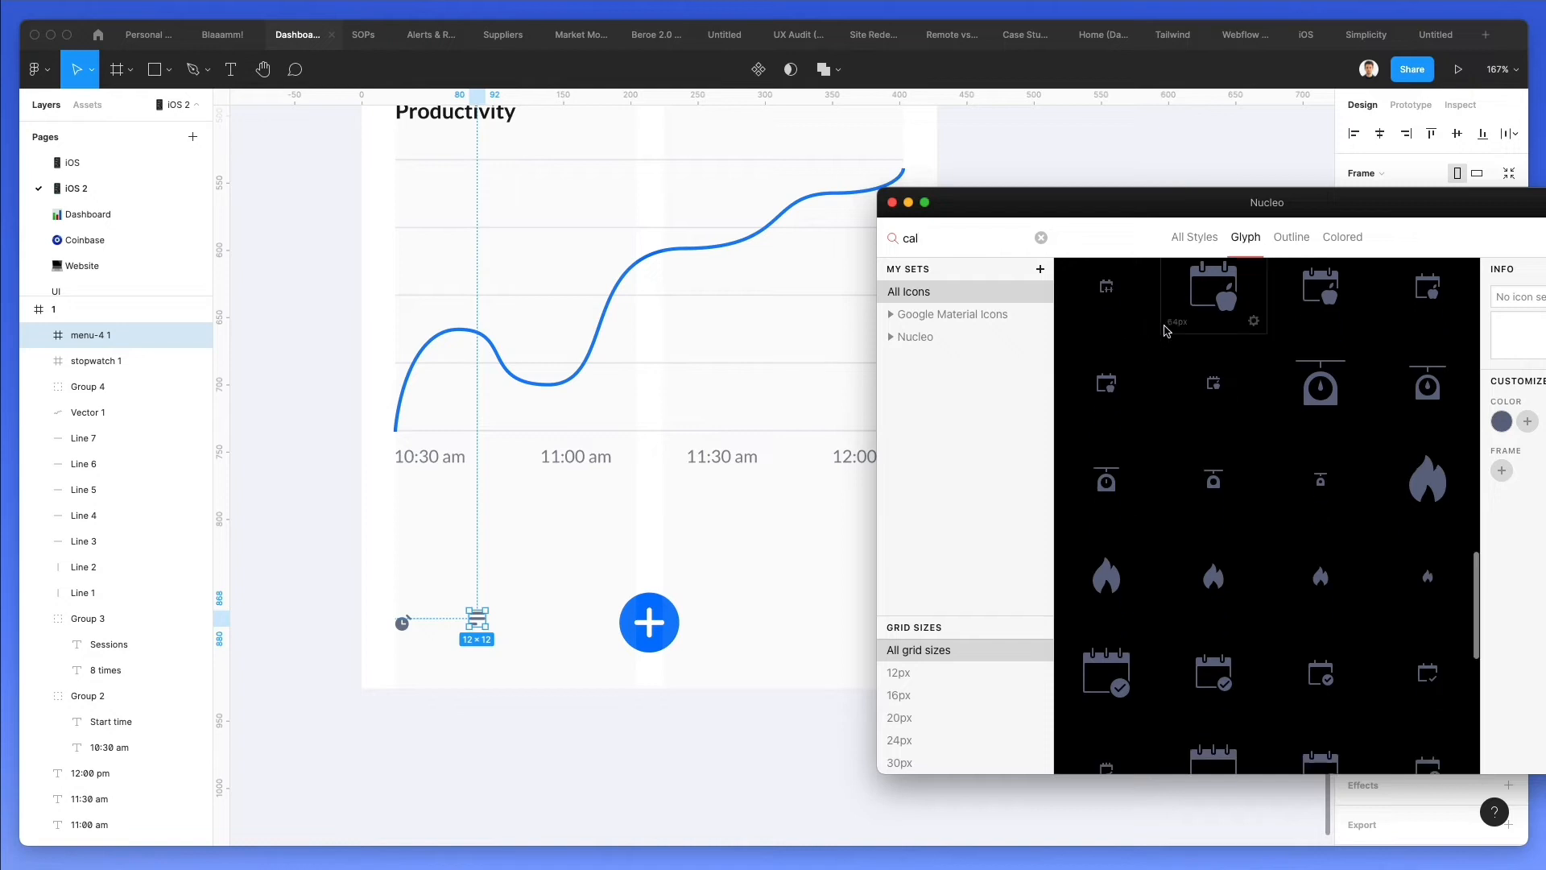
pyautogui.scroll(-1, 1164, 331)
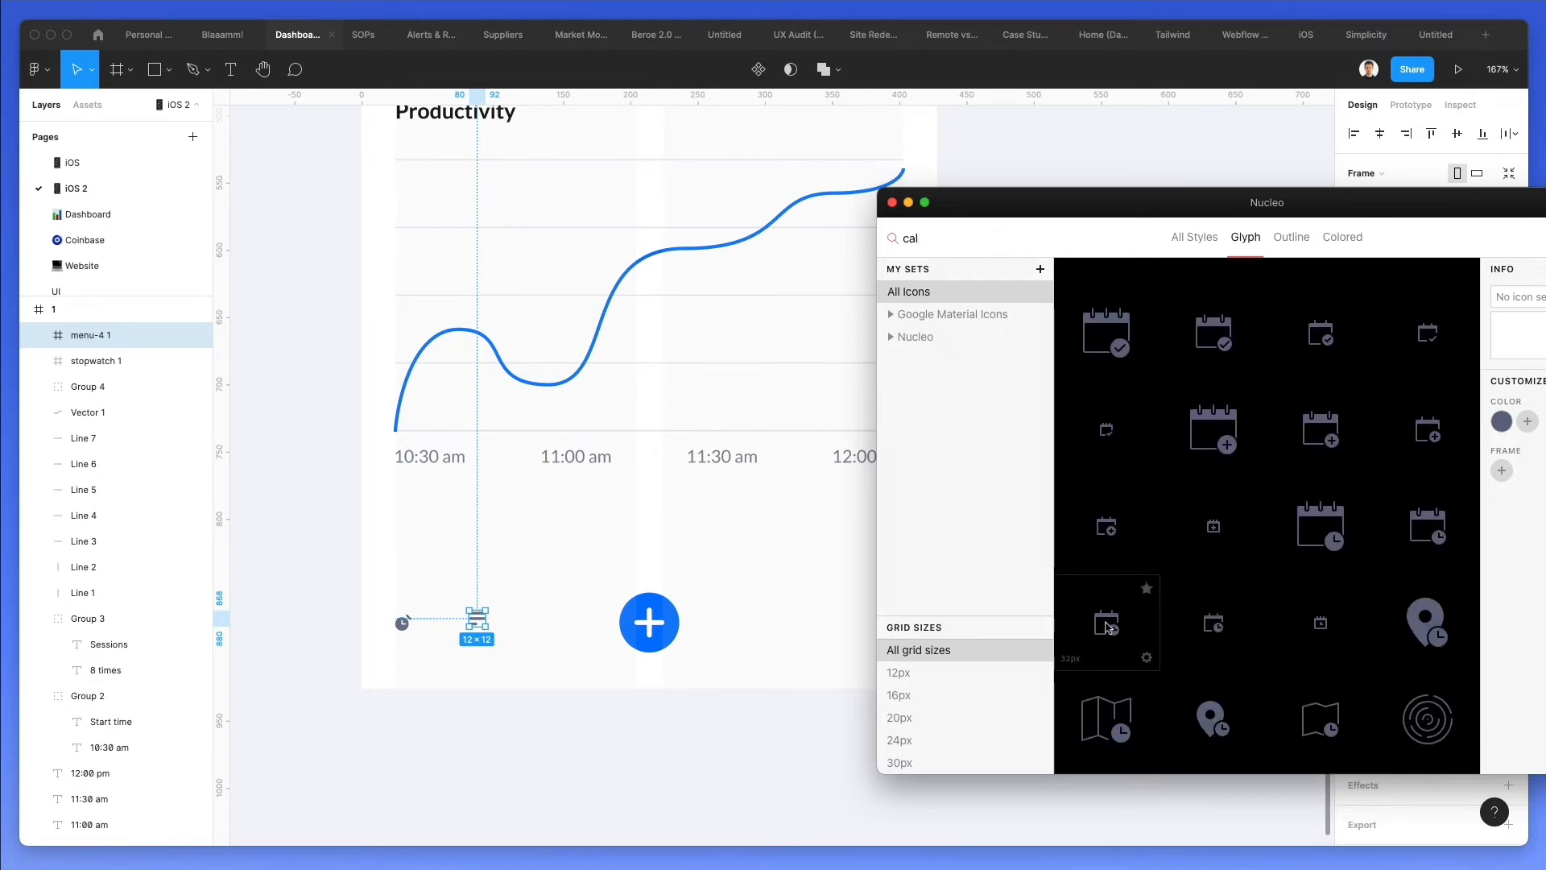
pyautogui.moveTo(802, 624); pyautogui.dragTo(747, 620)
pyautogui.moveTo(529, 618); pyautogui.dragTo(527, 618)
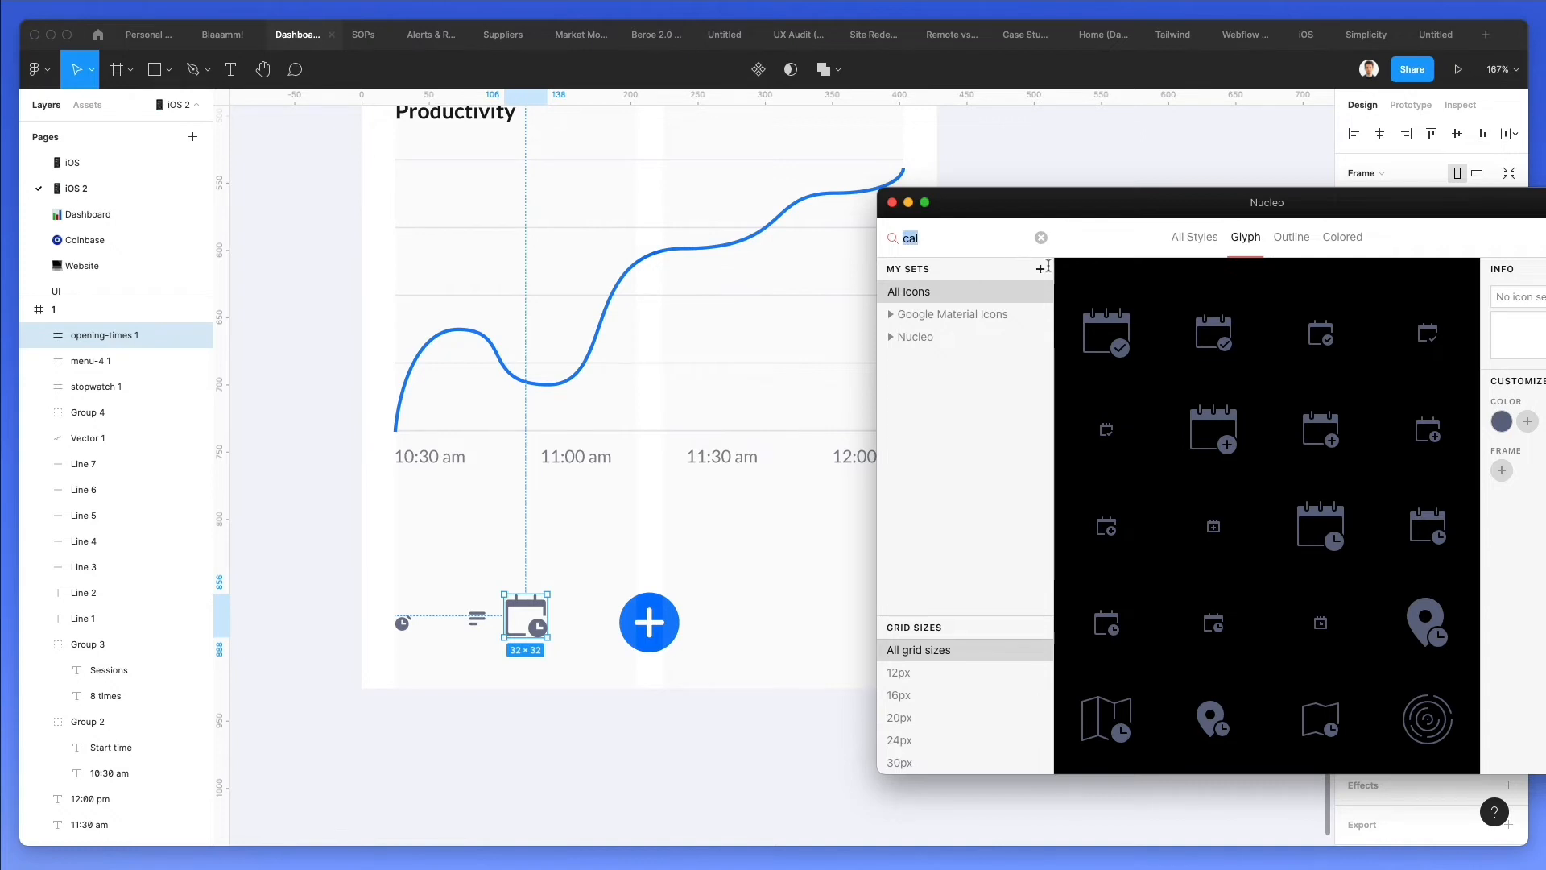
pyautogui.moveTo(524, 554); pyautogui.dragTo(525, 560)
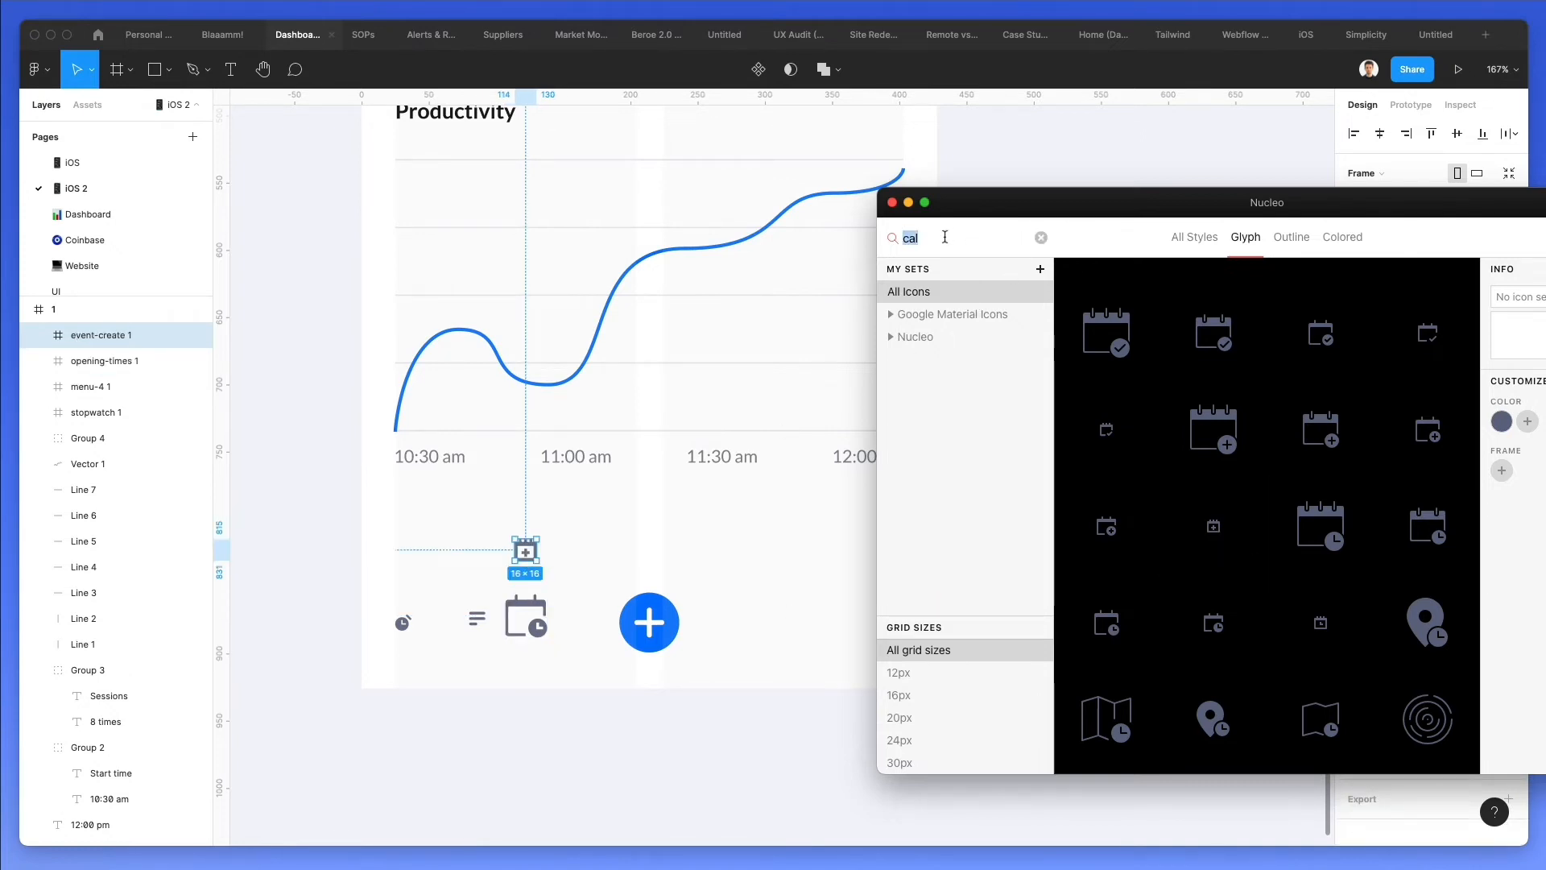
# Search the icons for "cog" and place the 12 px cogwheel to the right of the calendar-with-plus icon
pyautogui.press('BackSpace')
pyautogui.write('a')
pyautogui.press('BackSpace')
pyautogui.write('cog')
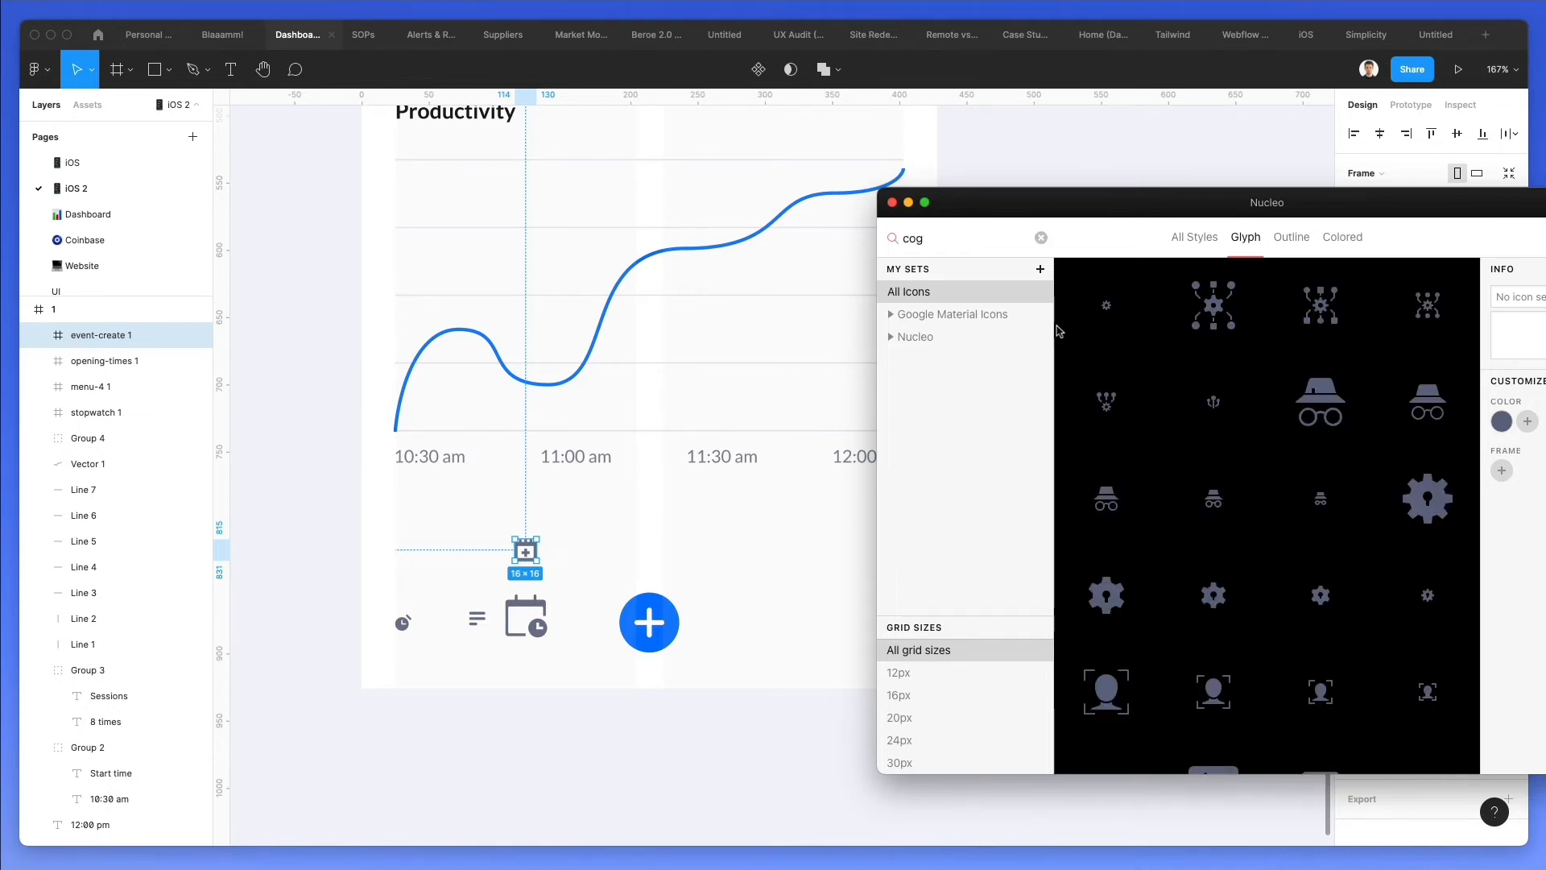
pyautogui.moveTo(597, 563); pyautogui.dragTo(594, 554)
# Delete the calendar-with-clock icon and align the remaining four icons on their vertical centres
pyautogui.click(525, 620)
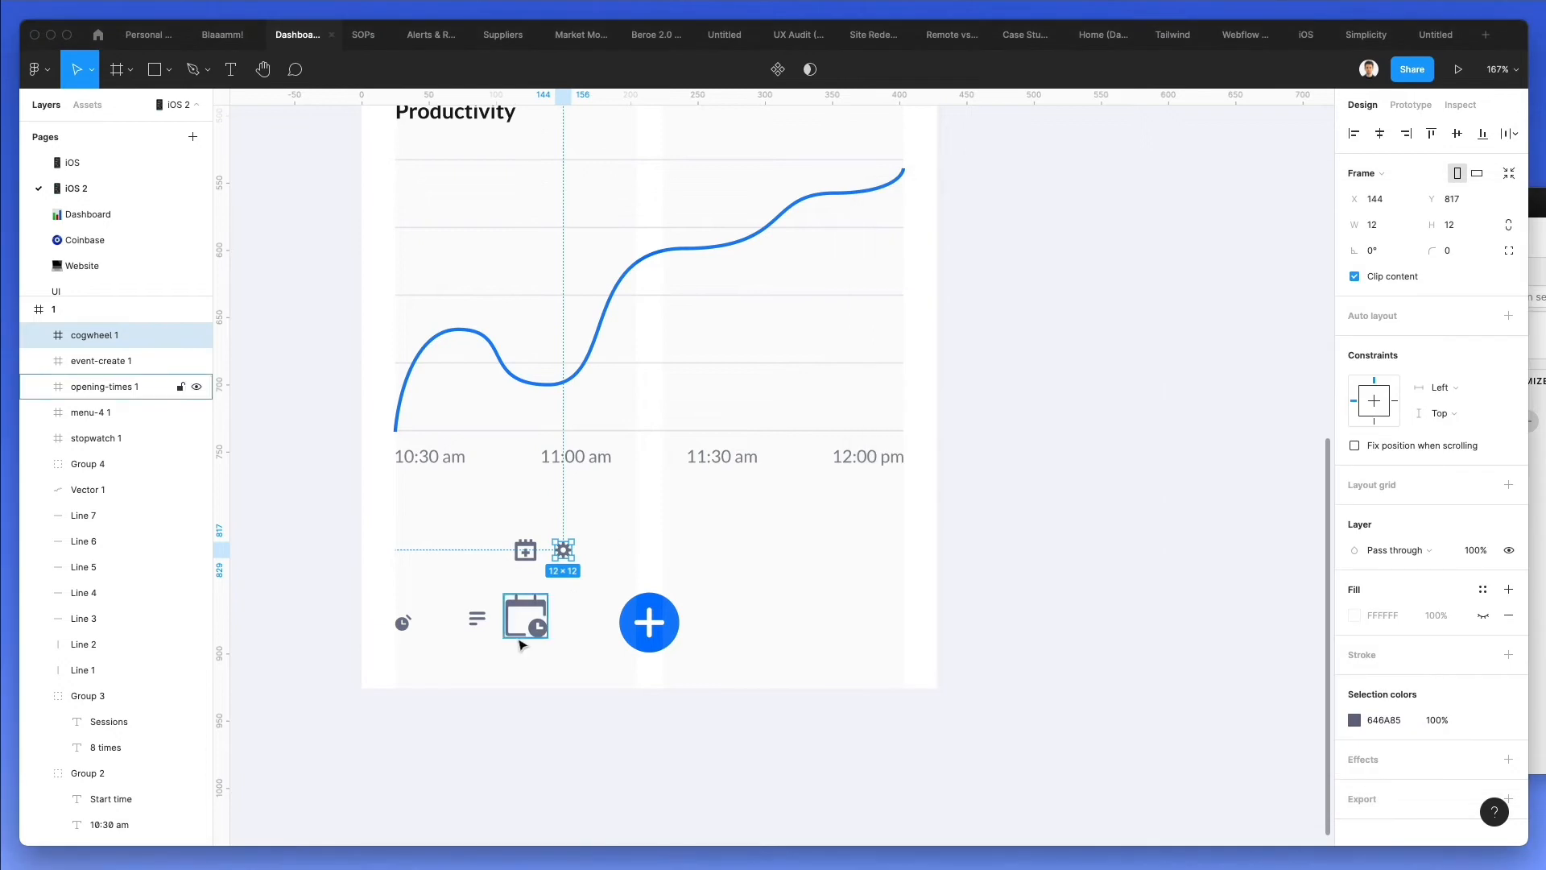
pyautogui.press('Delete')
pyautogui.moveTo(387, 528); pyautogui.dragTo(599, 684)
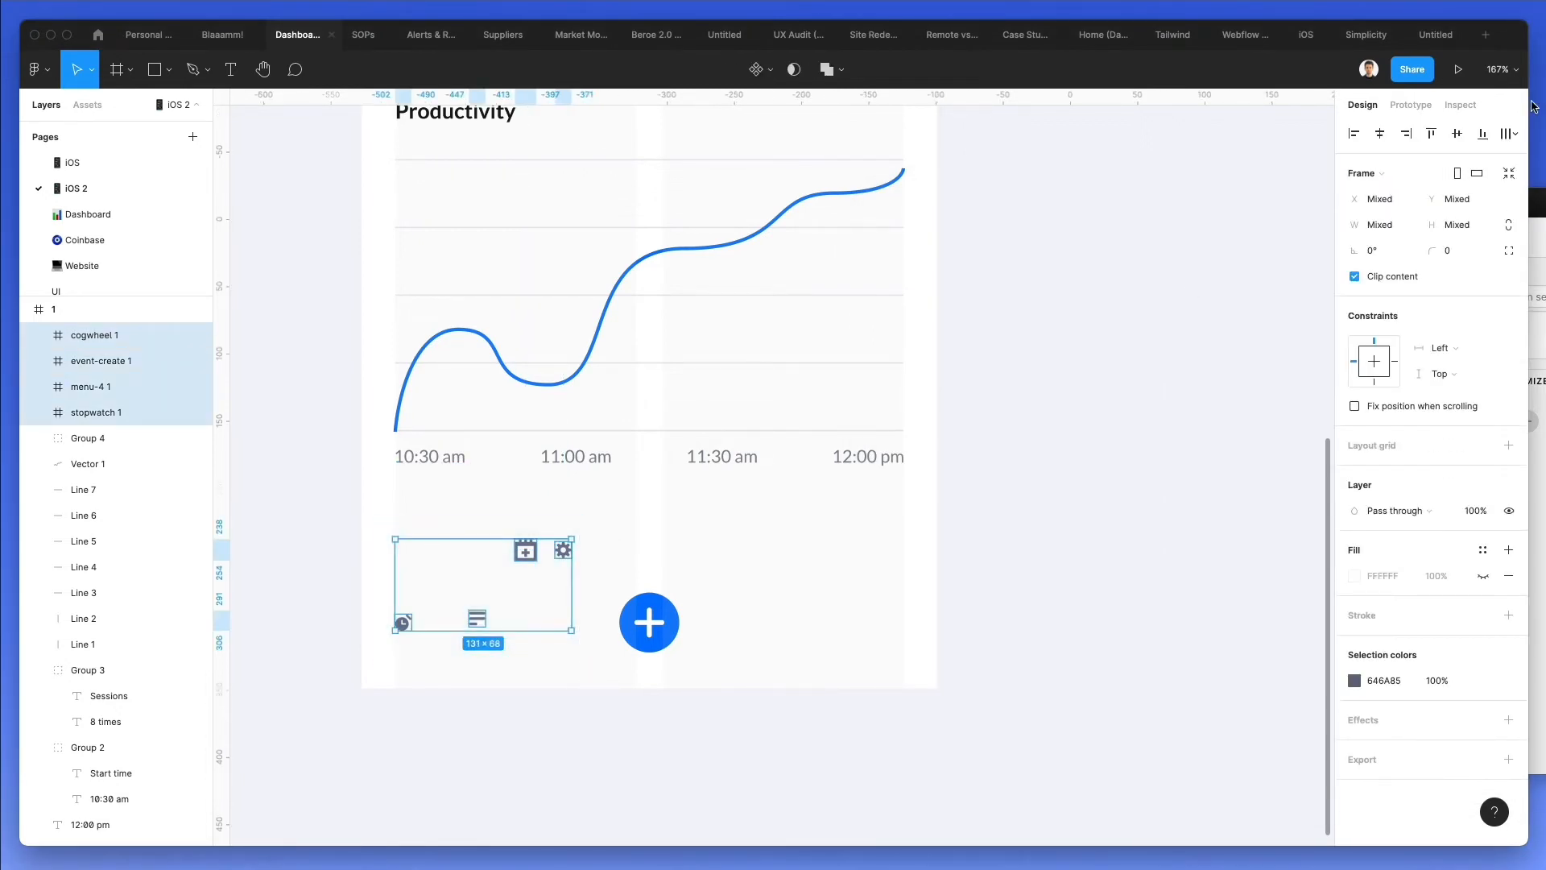
pyautogui.click(1457, 133)
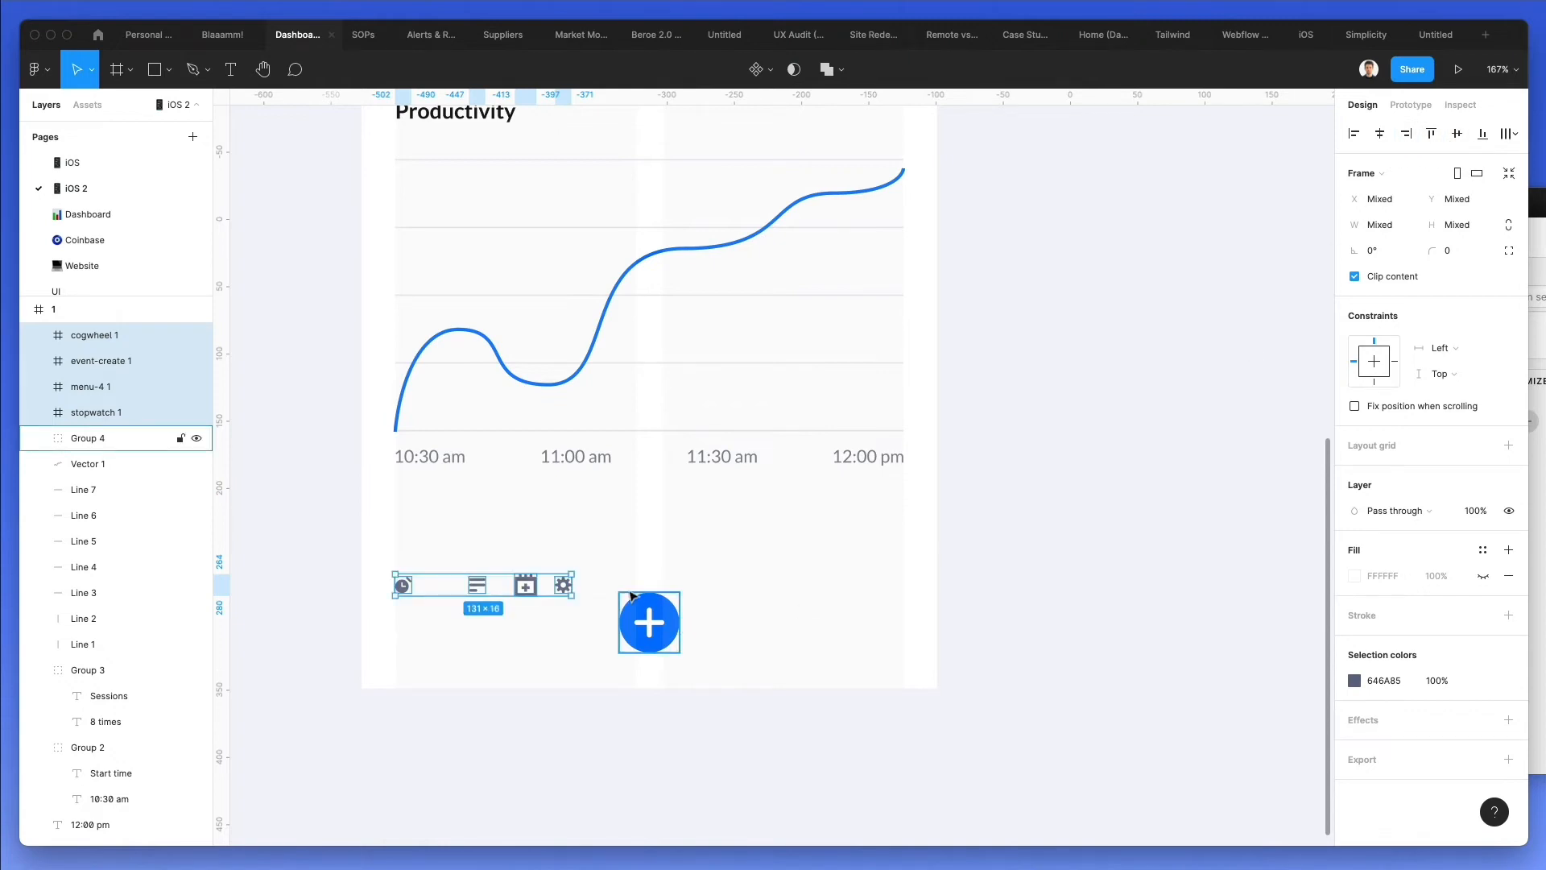
pyautogui.click(725, 516)
# Scale the stopwatch, menu, calendar and cogwheel icons up to about 17 px each
pyautogui.scroll(5, 401, 569)
pyautogui.scroll(3, 401, 569)
pyautogui.moveTo(390, 554); pyautogui.dragTo(596, 610)
pyautogui.click(515, 555)
pyautogui.moveTo(378, 612); pyautogui.dragTo(467, 612)
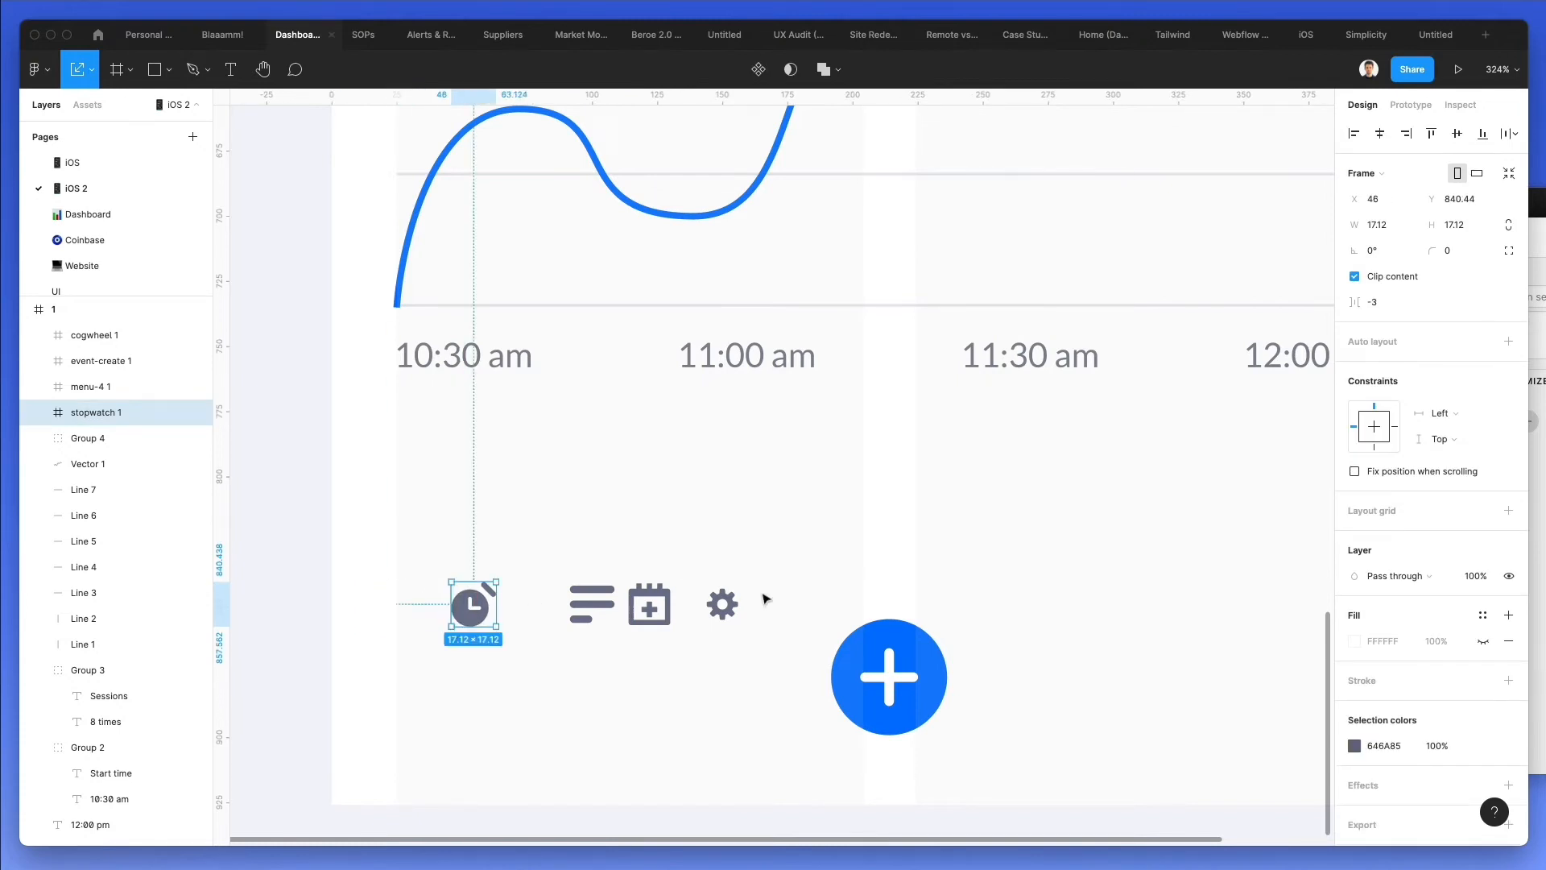
pyautogui.click(722, 604)
pyautogui.moveTo(738, 603); pyautogui.dragTo(703, 609)
# Distribute the four icons evenly in a row and move them to the left margin, level with the add button
pyautogui.moveTo(759, 563); pyautogui.dragTo(302, 698)
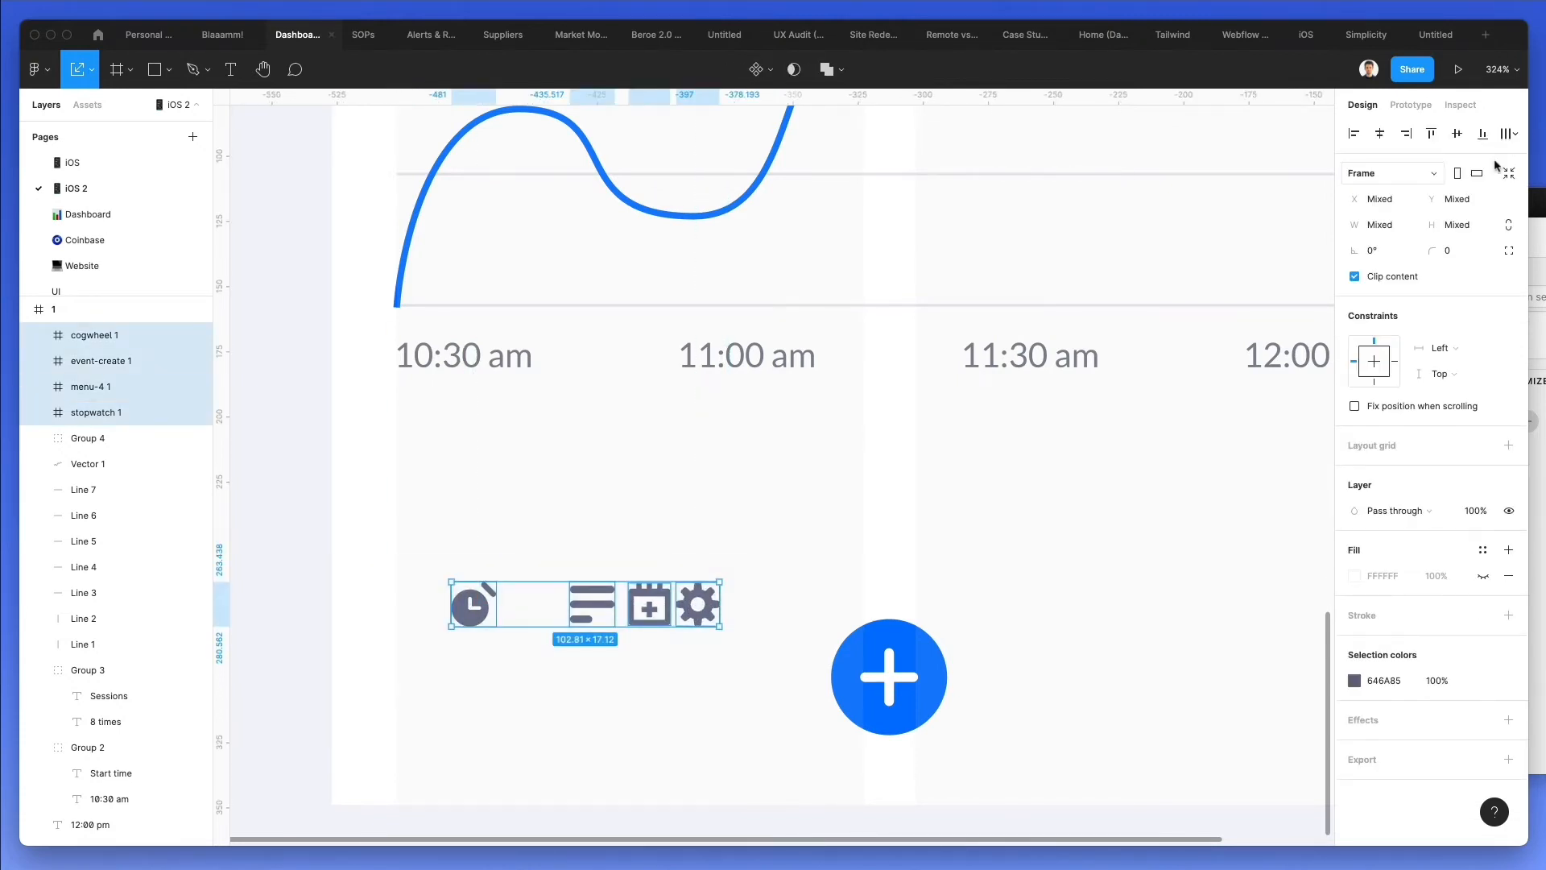
pyautogui.click(1514, 133)
pyautogui.click(1415, 204)
pyautogui.moveTo(549, 595); pyautogui.dragTo(499, 670)
# Ungroup the four icon frames and fill the icons with the time labels' grey 777D8B
pyautogui.press('super+g')
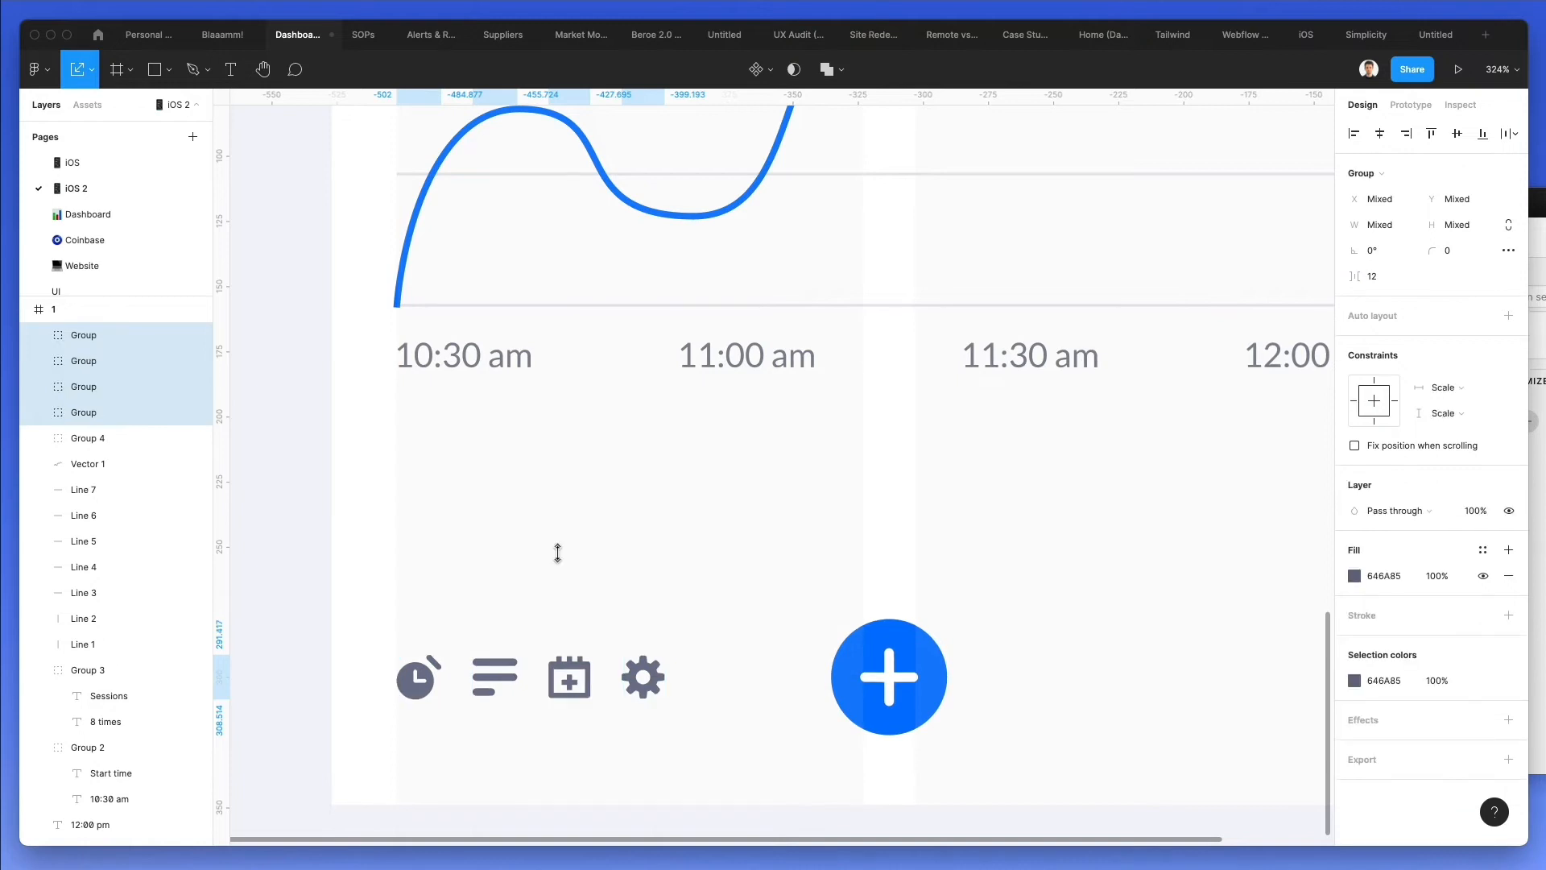
pyautogui.press('i')
pyautogui.click(712, 344)
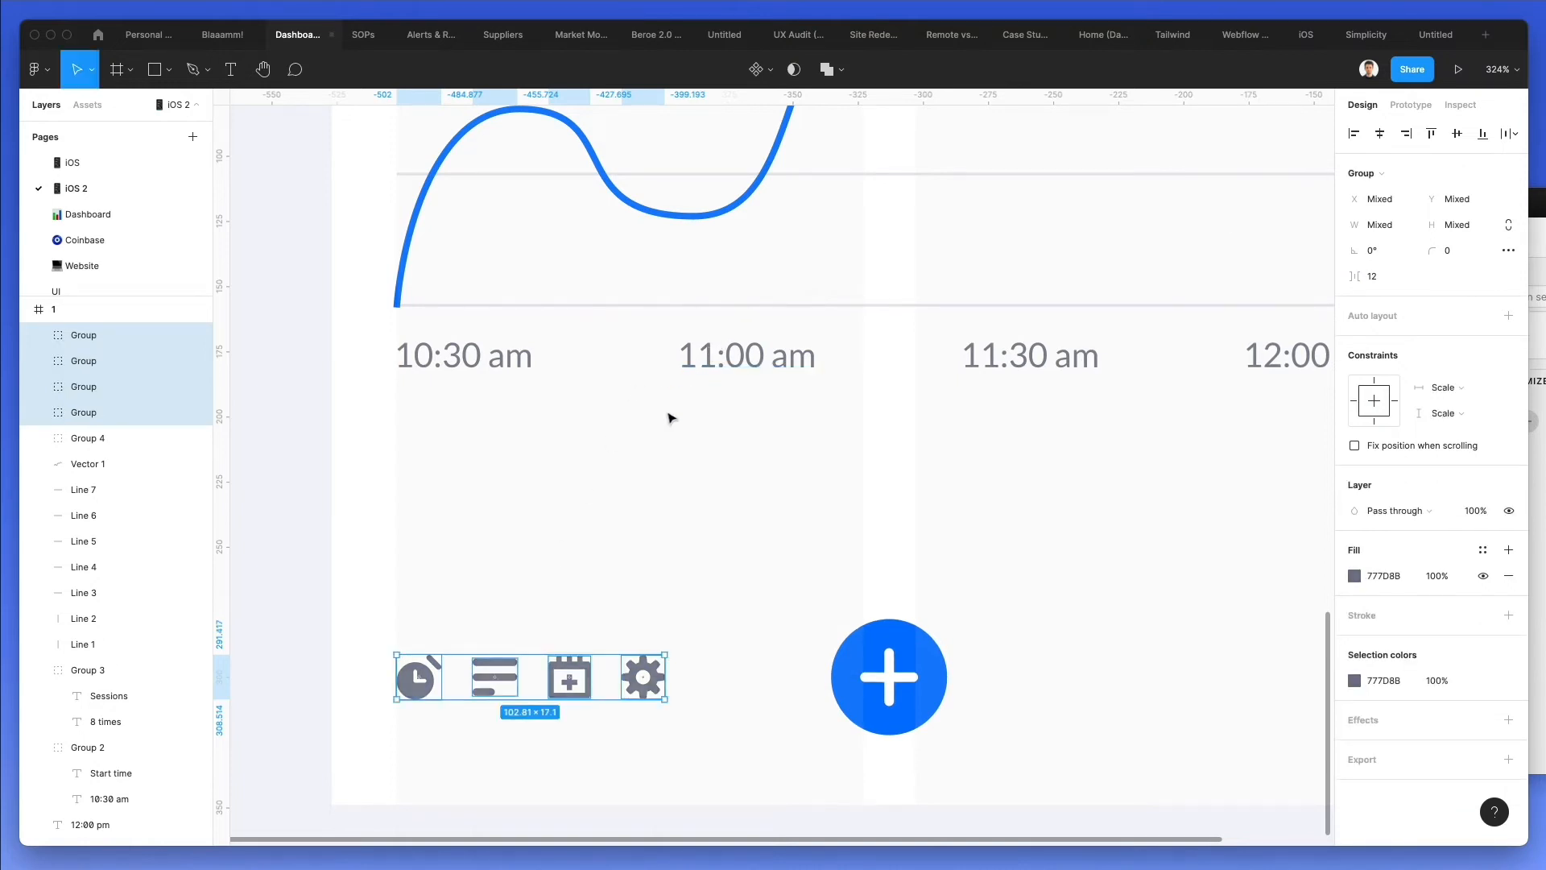
pyautogui.scroll(-2, 652, 576)
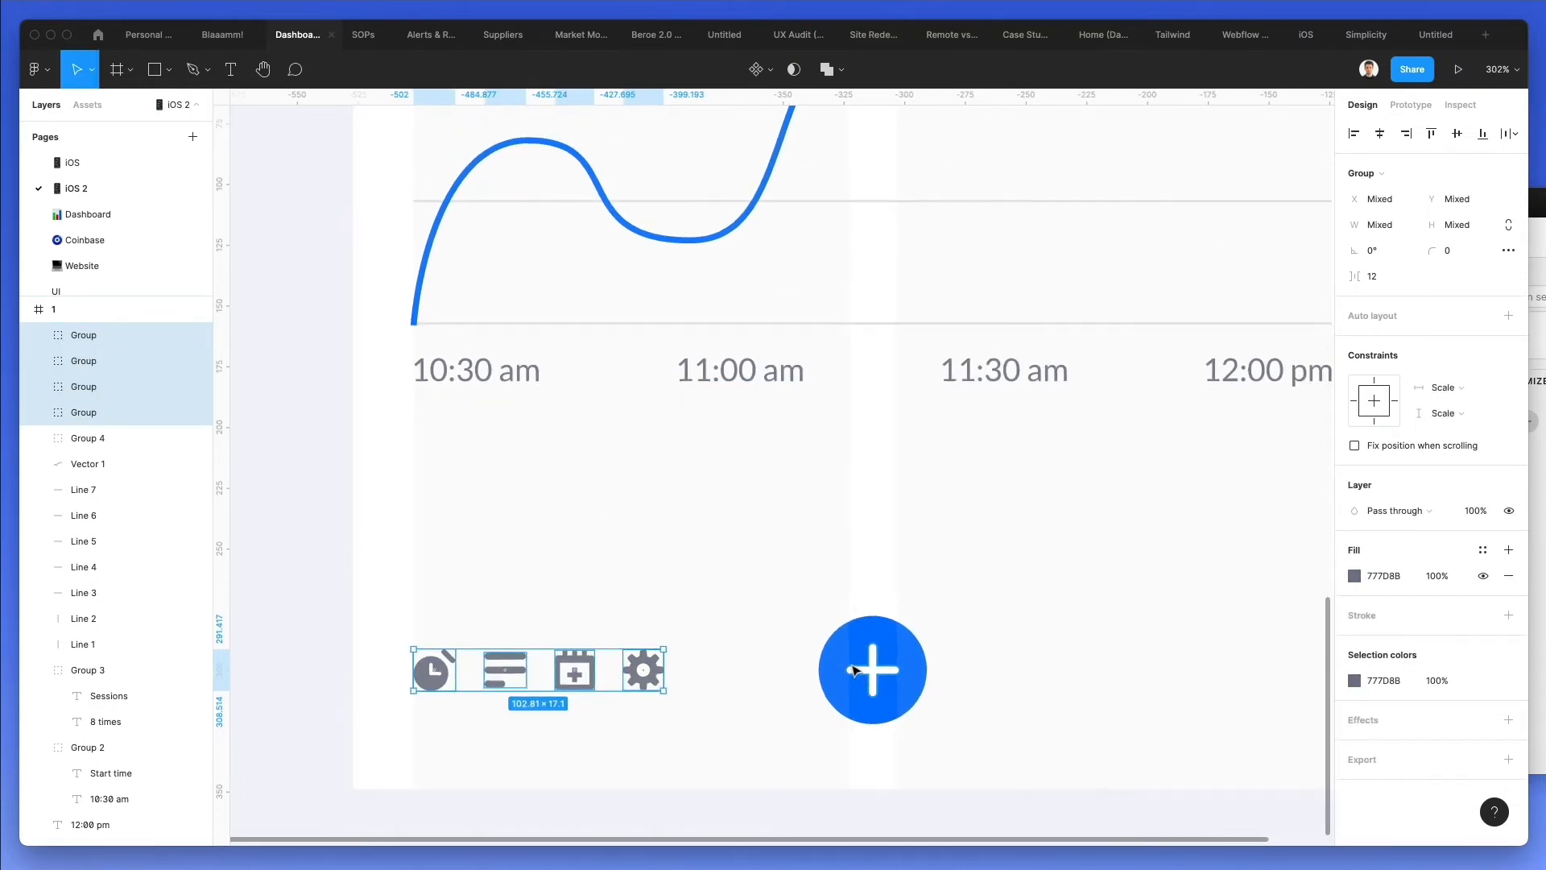
# Spread the four grey navigation icons evenly at 58 px spacing and place the row above the blue plus button
pyautogui.moveTo(694, 636); pyautogui.dragTo(586, 683)
pyautogui.click(514, 604)
pyautogui.moveTo(403, 598); pyautogui.dragTo(733, 718)
pyautogui.click(685, 671)
pyautogui.moveTo(358, 594); pyautogui.dragTo(682, 729)
pyautogui.moveTo(594, 676); pyautogui.dragTo(879, 568)
# Scale the row of four navigation icons proportionally to about 305 px wide
pyautogui.scroll(5, 553, 506)
pyautogui.scroll(-5, 859, 575)
pyautogui.scroll(-2, 858, 575)
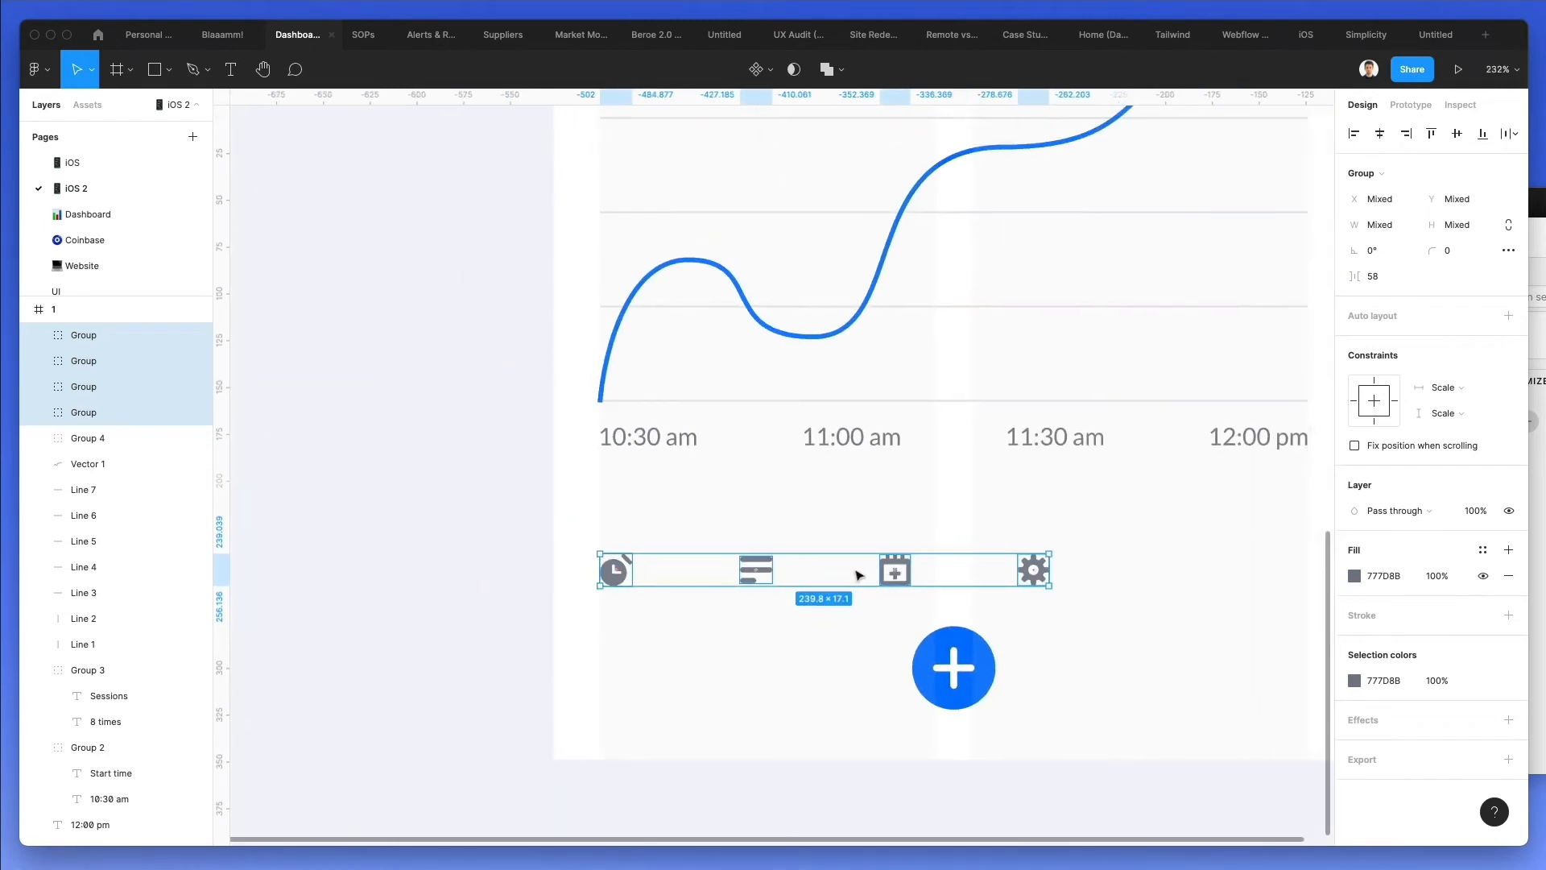
pyautogui.hscroll(2, 856, 572)
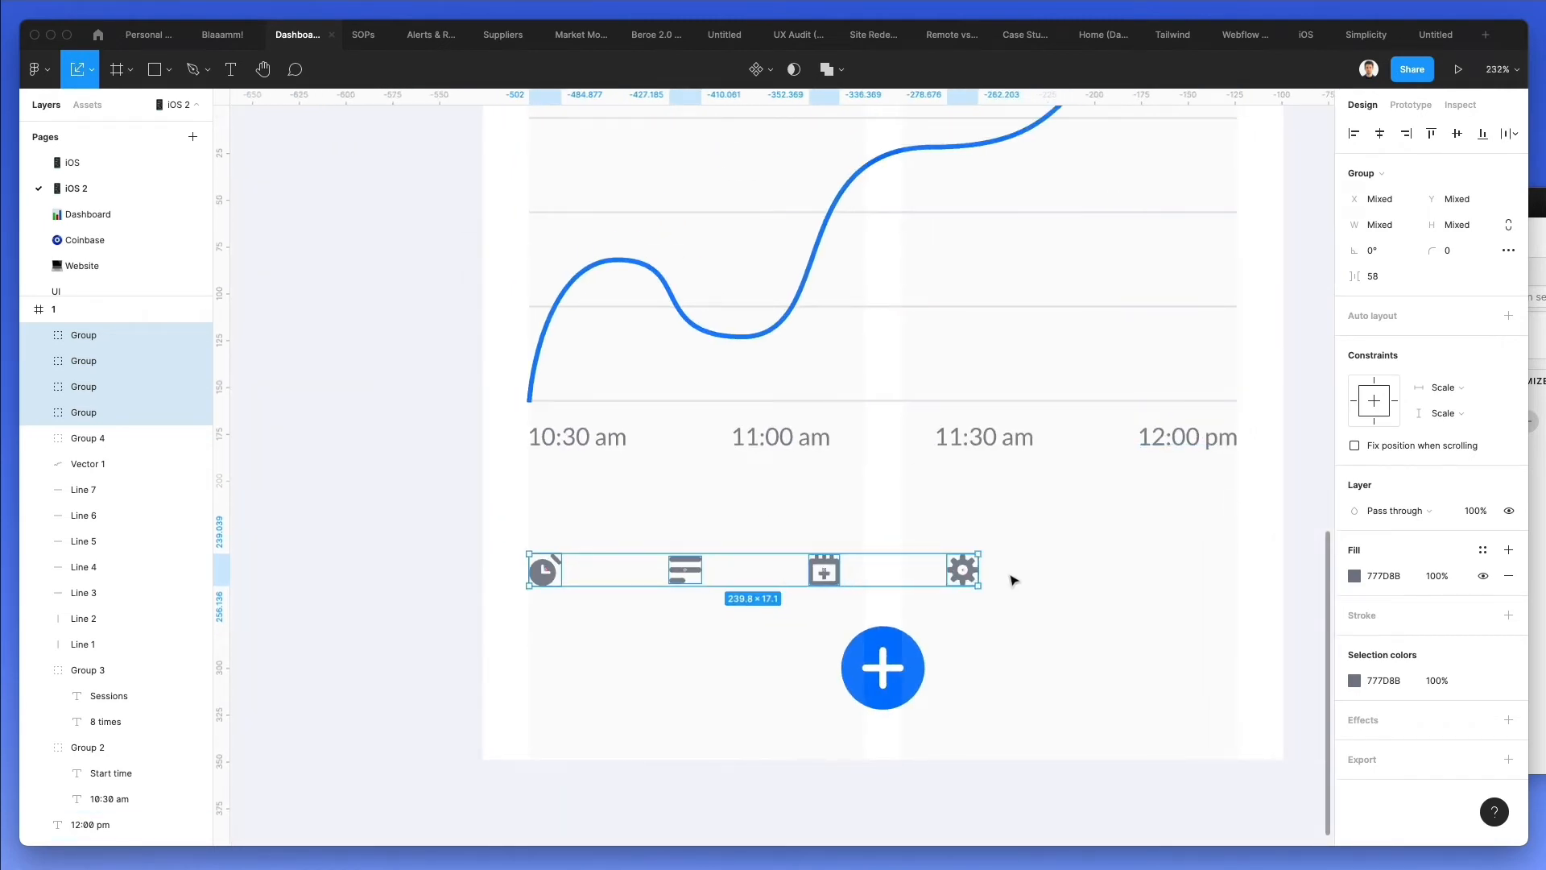
pyautogui.moveTo(983, 568); pyautogui.dragTo(1102, 566)
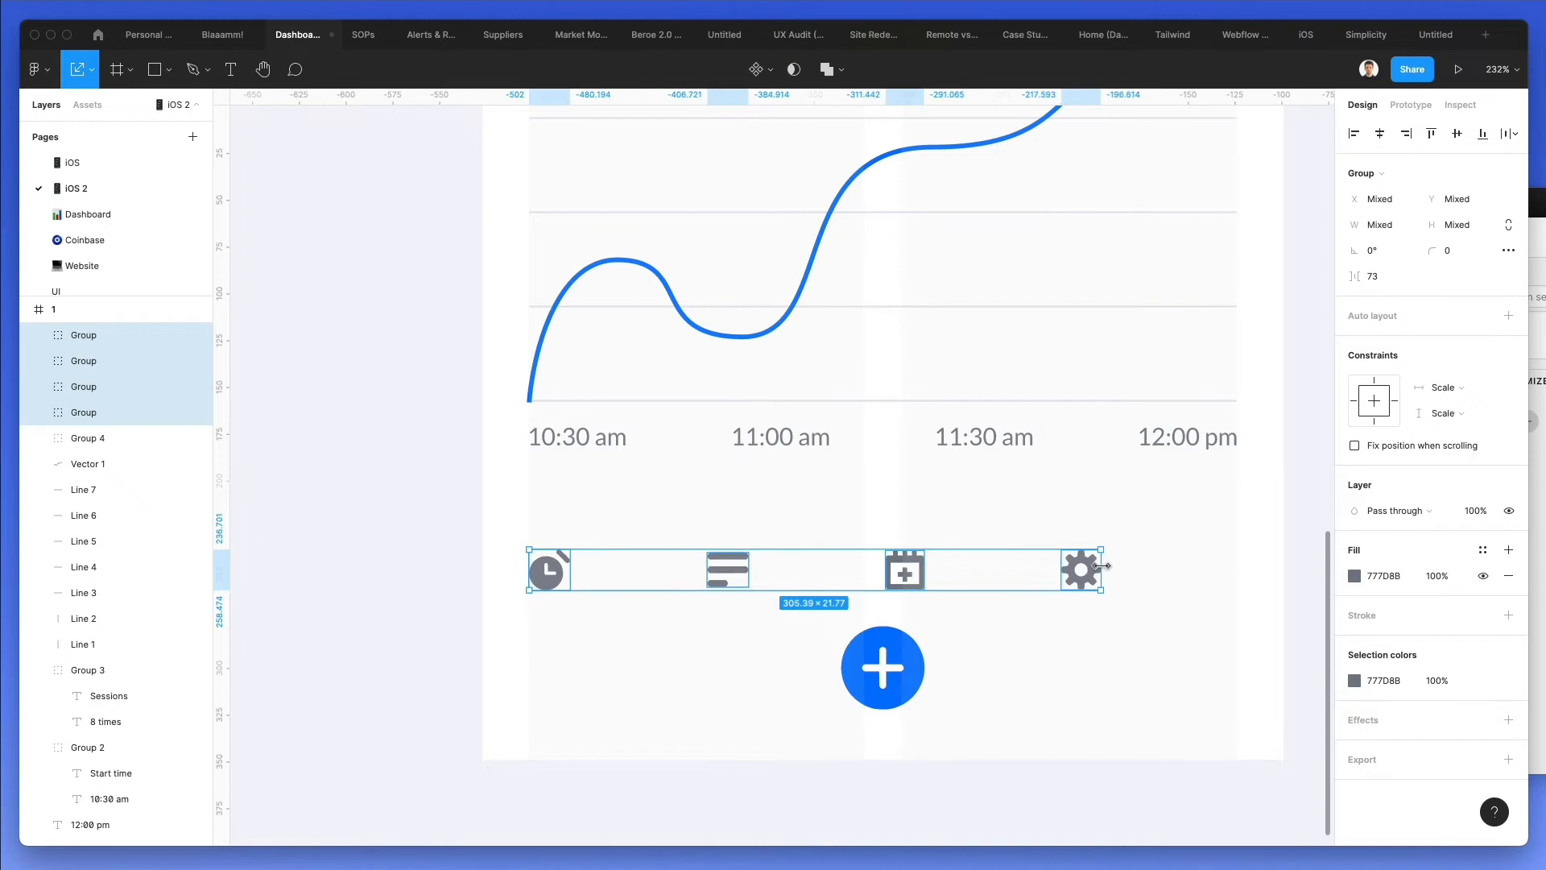
# Place two icons on each side of the plus button, flush with the layout grid margins and vertically centred on the button
pyautogui.click(1092, 529)
pyautogui.moveTo(852, 525); pyautogui.dragTo(1219, 573)
pyautogui.moveTo(1239, 673); pyautogui.dragTo(658, 566)
pyautogui.moveTo(456, 518); pyautogui.dragTo(1222, 667)
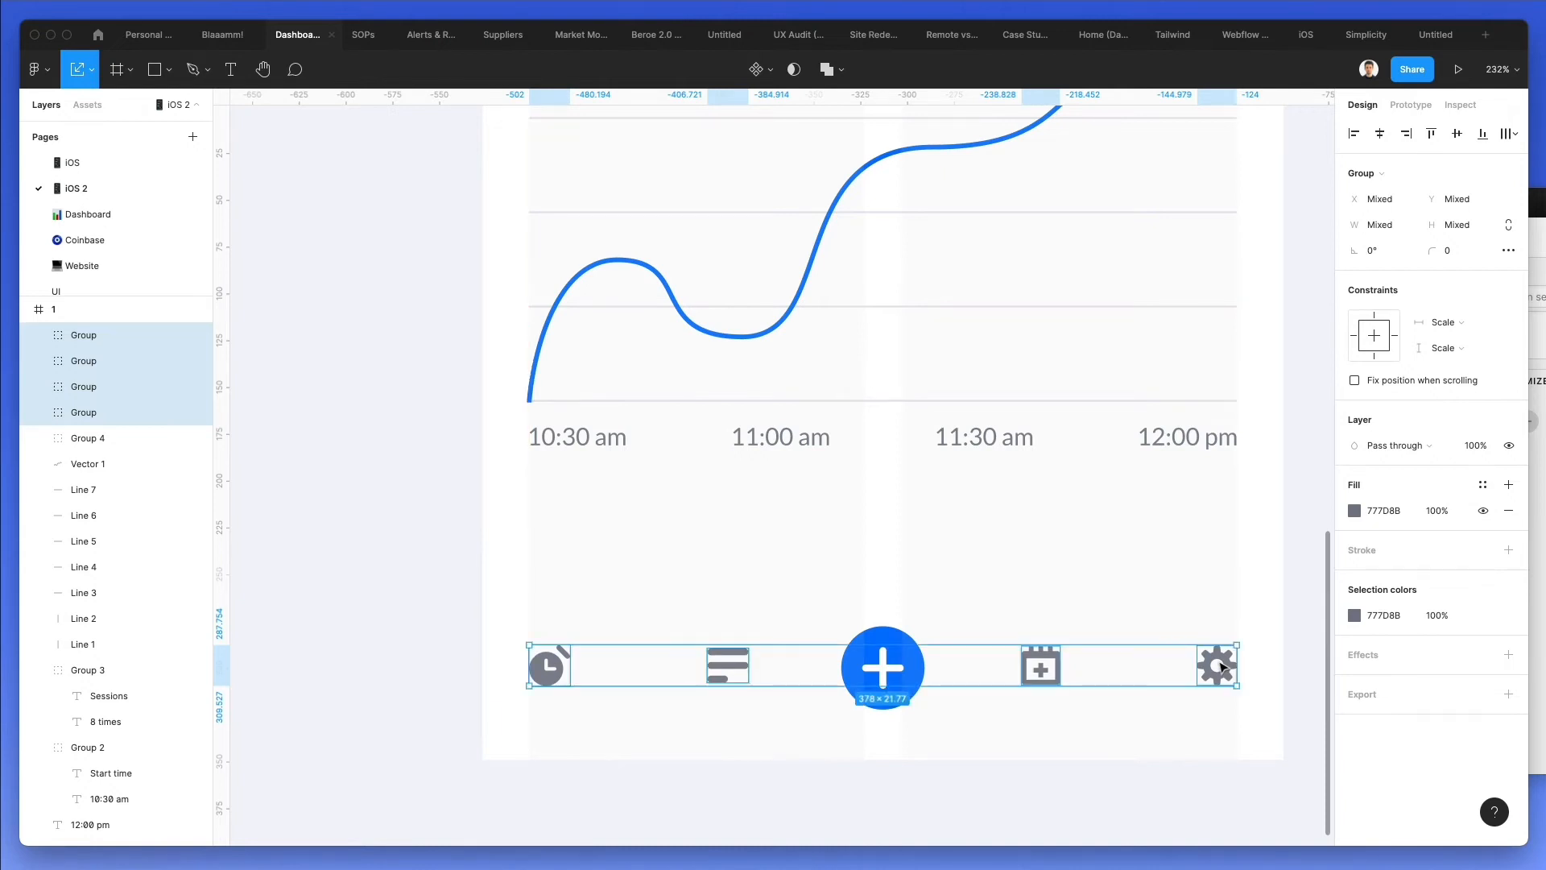
pyautogui.press('Down')
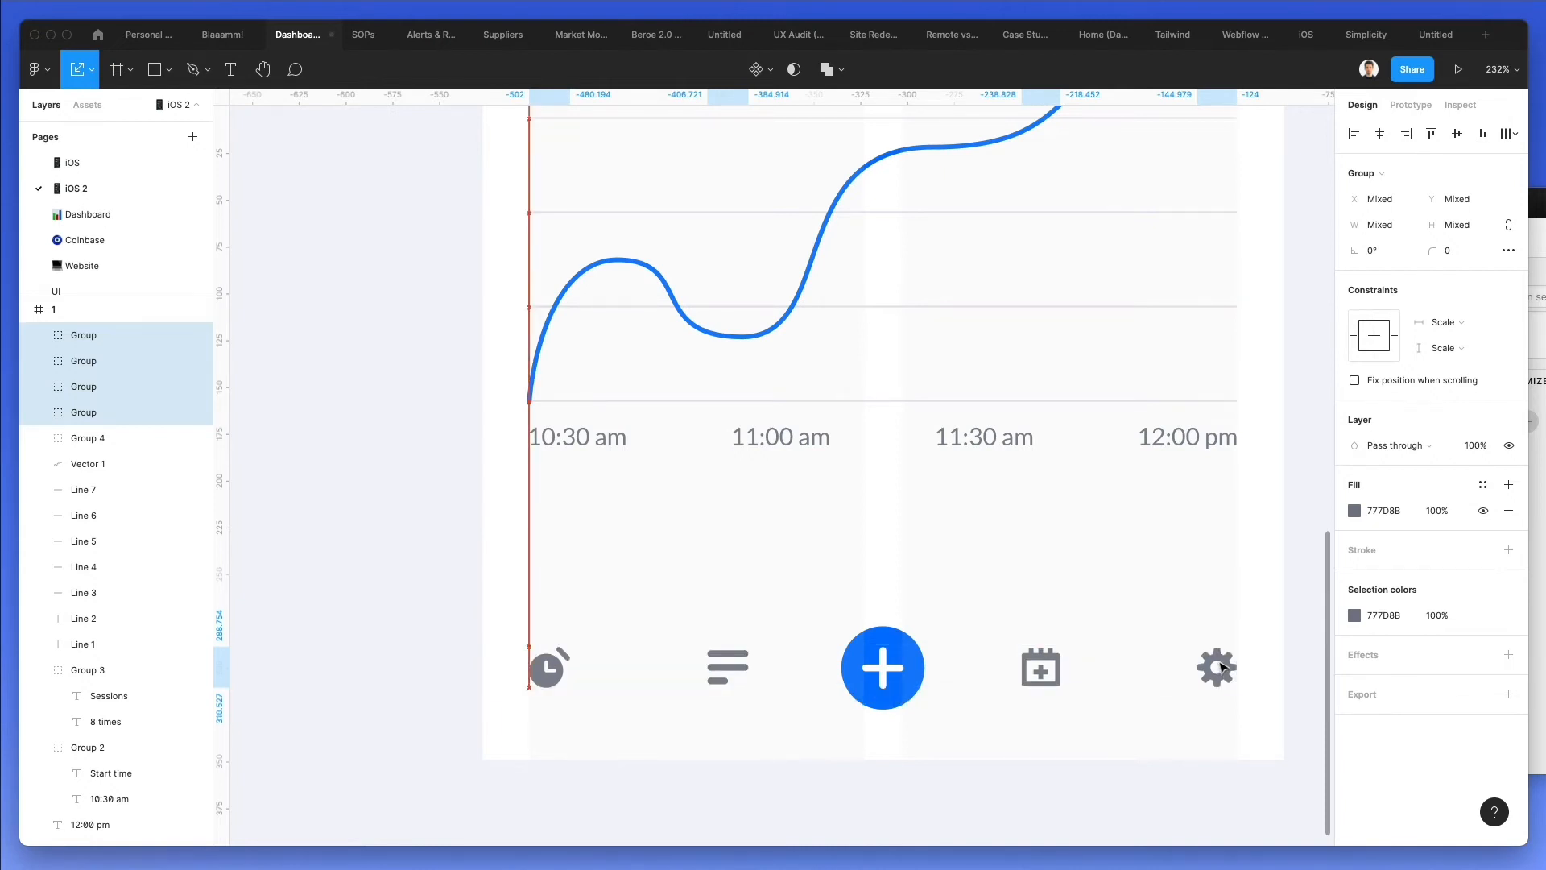
pyautogui.click(923, 565)
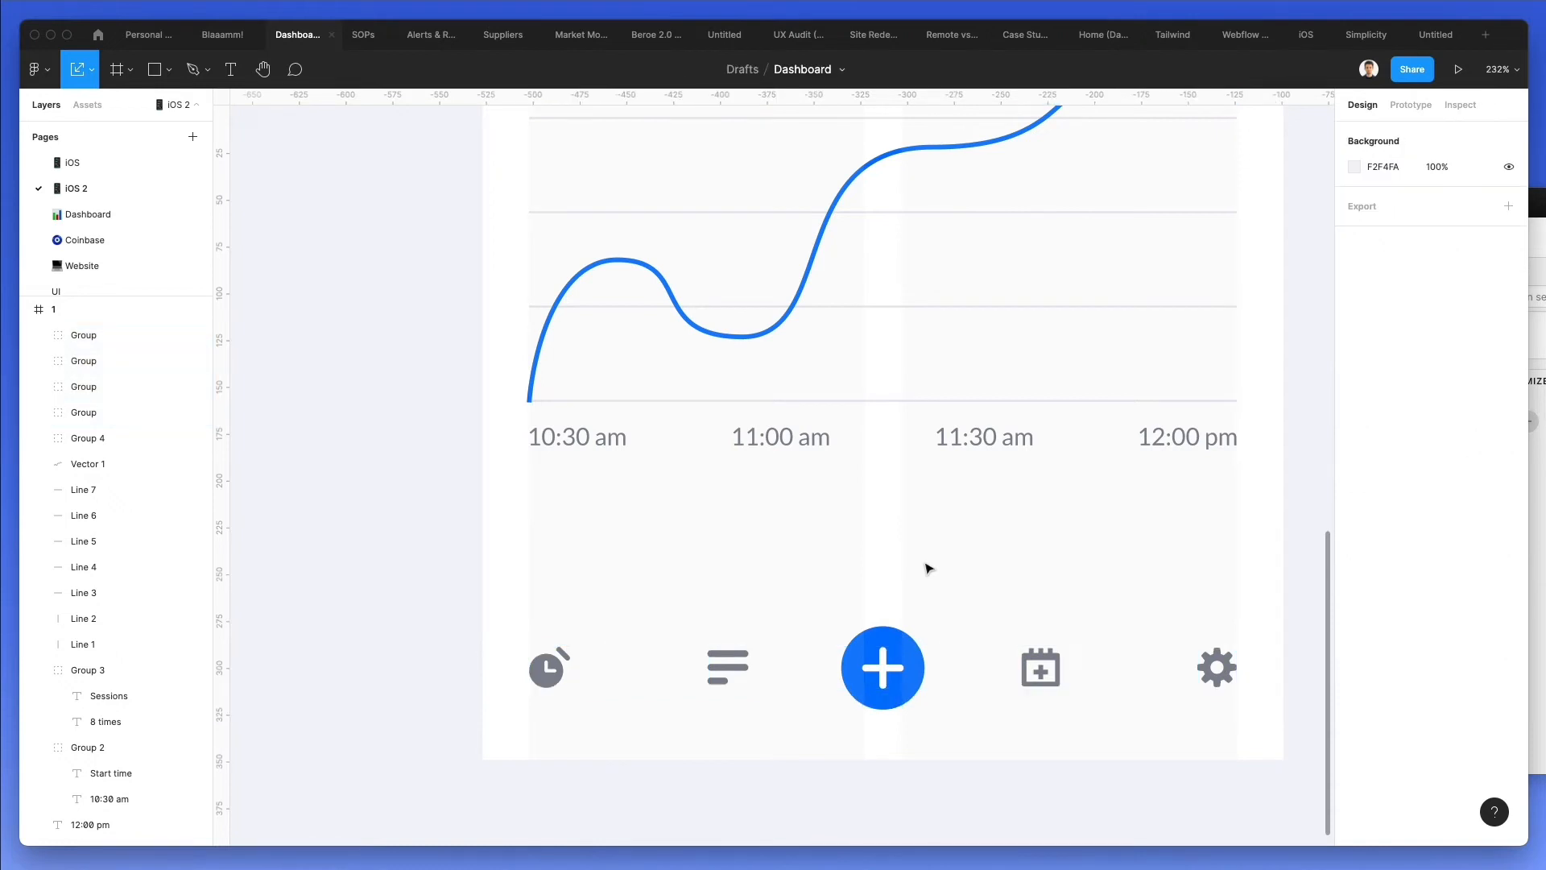
# Nudge the list icon and the calendar icon outward, away from the plus button, to even out the bar's spacing
pyautogui.scroll(-5, 926, 566)
pyautogui.scroll(-2, 928, 568)
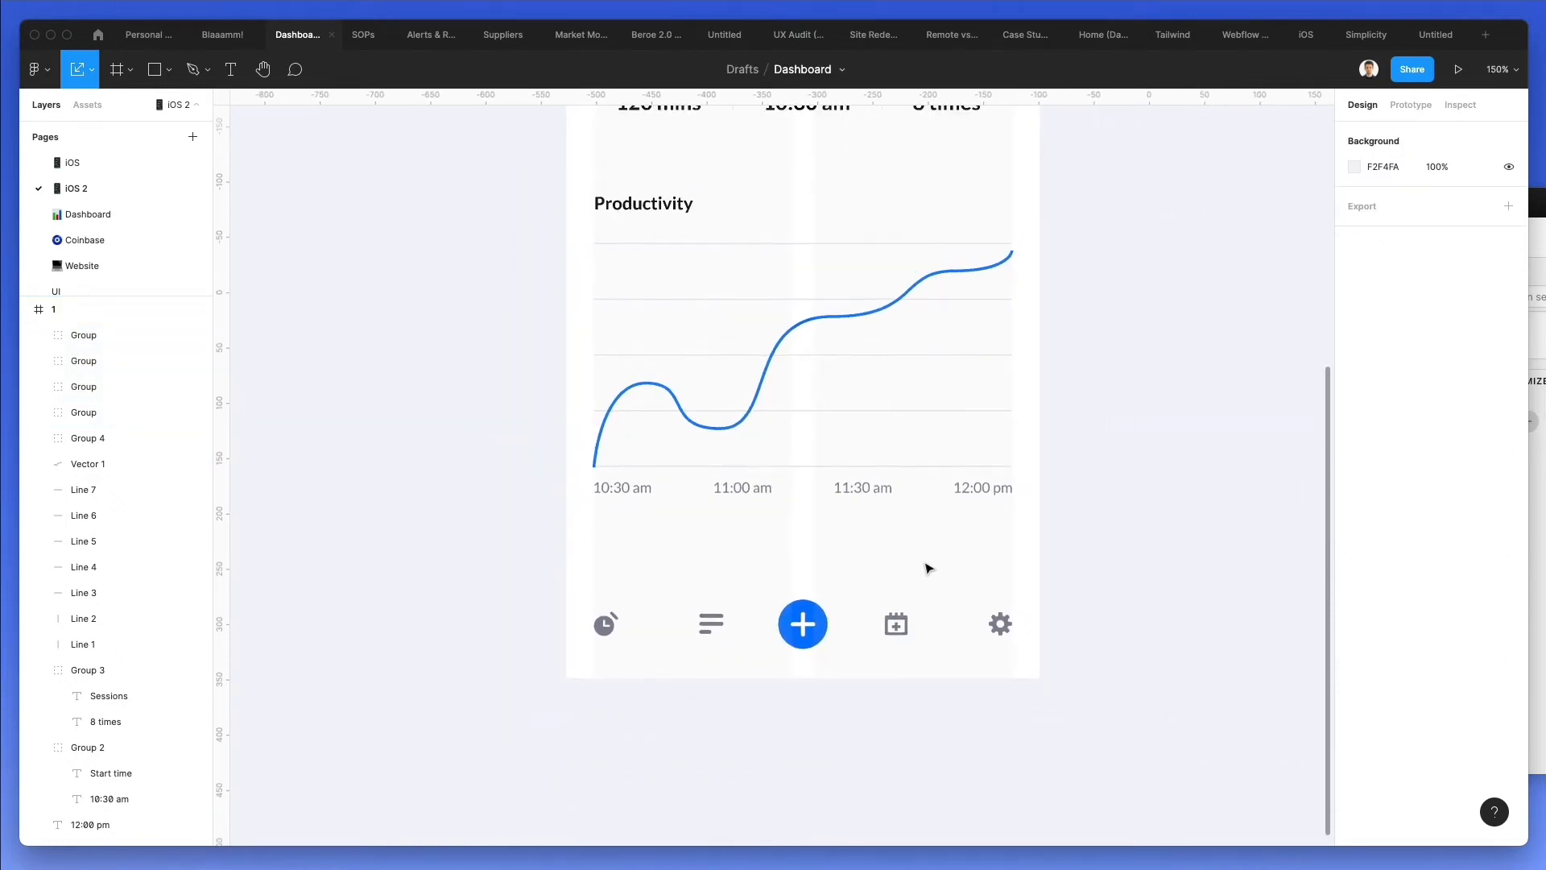
pyautogui.moveTo(530, 573); pyautogui.dragTo(725, 652)
pyautogui.hotkey('shift', 'Left')
pyautogui.moveTo(860, 578); pyautogui.dragTo(930, 656)
pyautogui.hotkey('shift', 'Right')
pyautogui.press('Escape')
# Recolour the four navigation icons by sampling the plus button's blue and toning it down to a muted blue-grey
pyautogui.moveTo(554, 566); pyautogui.dragTo(736, 666)
pyautogui.moveTo(858, 580); pyautogui.dragTo(1021, 668)
pyautogui.press('i')
pyautogui.click(803, 606)
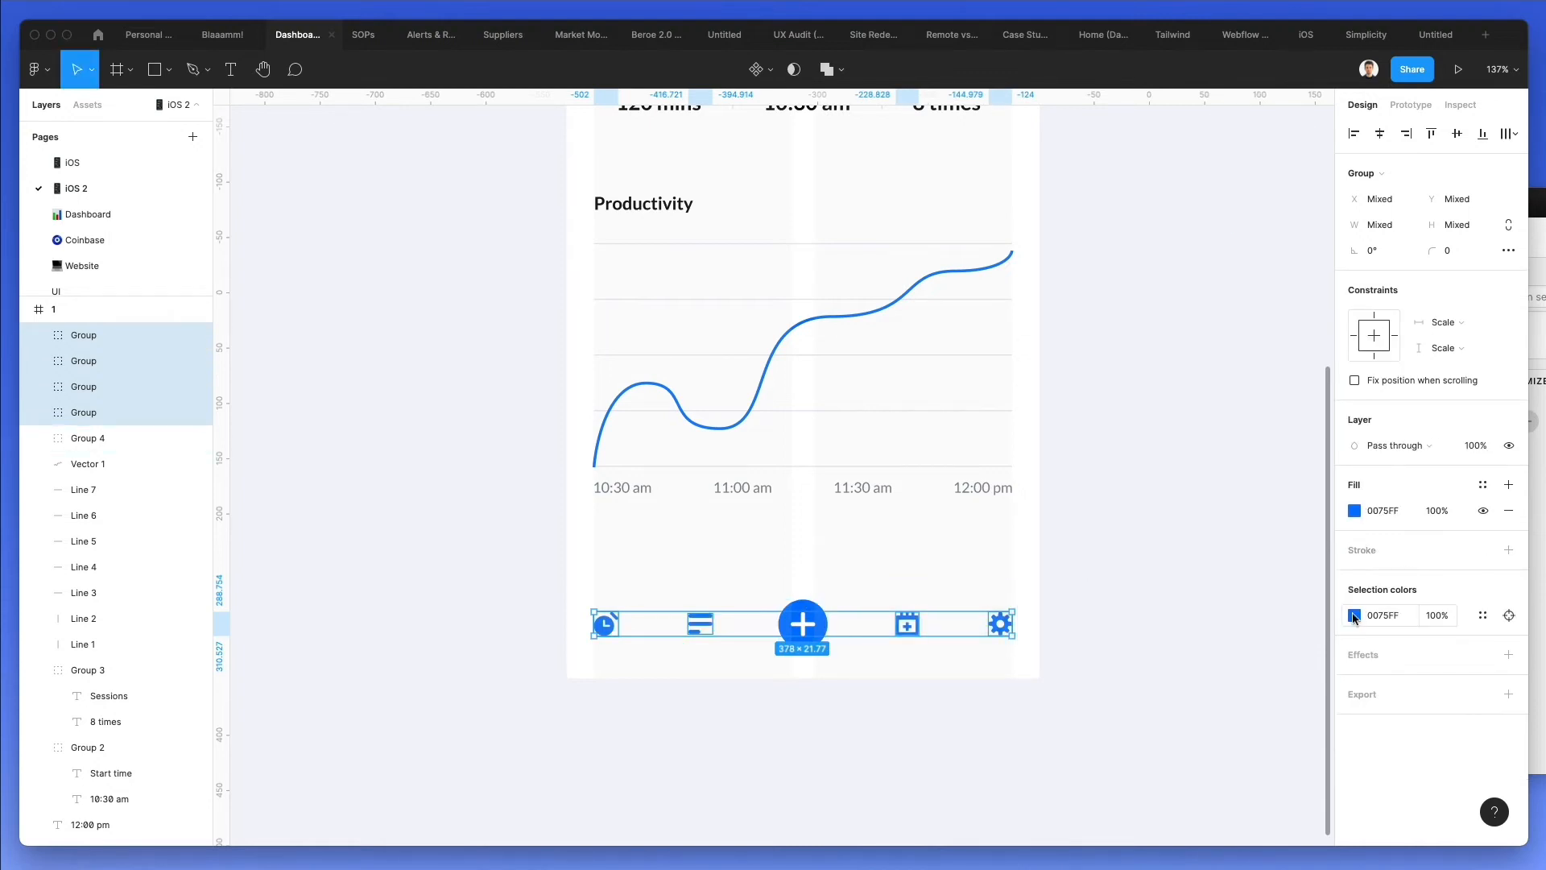
pyautogui.click(1354, 616)
pyautogui.moveTo(1240, 484); pyautogui.dragTo(1172, 511)
pyautogui.click(906, 574)
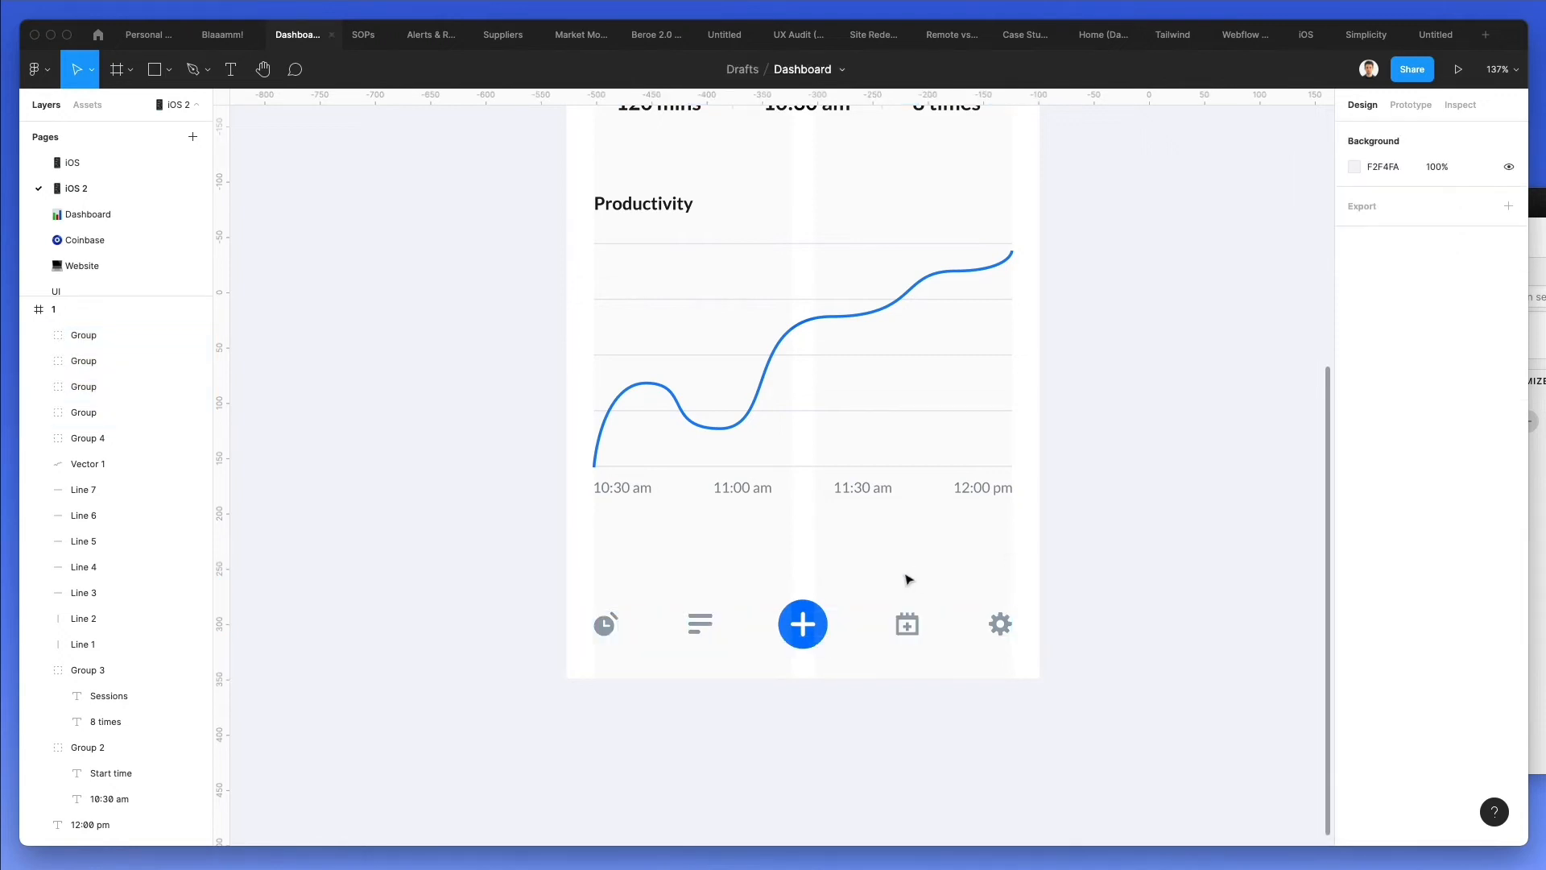
# Copy the status bar group from the Settings screen on the iOS page
pyautogui.scroll(-1, 906, 575)
pyautogui.click(1053, 536)
pyautogui.scroll(5, 694, 590)
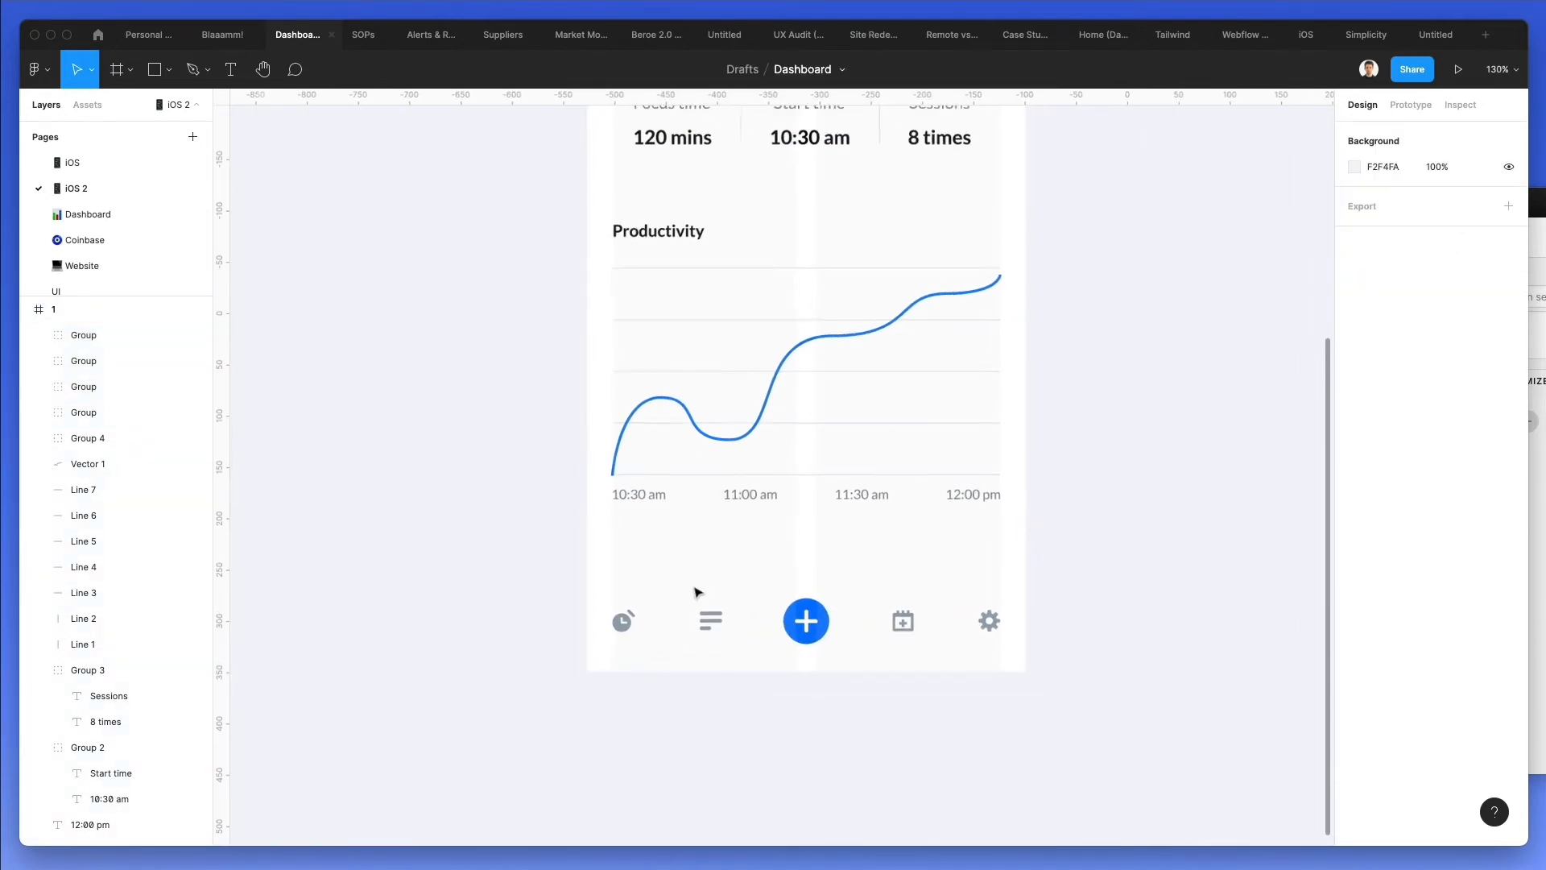
pyautogui.scroll(-1, 693, 590)
pyautogui.scroll(-2, 698, 592)
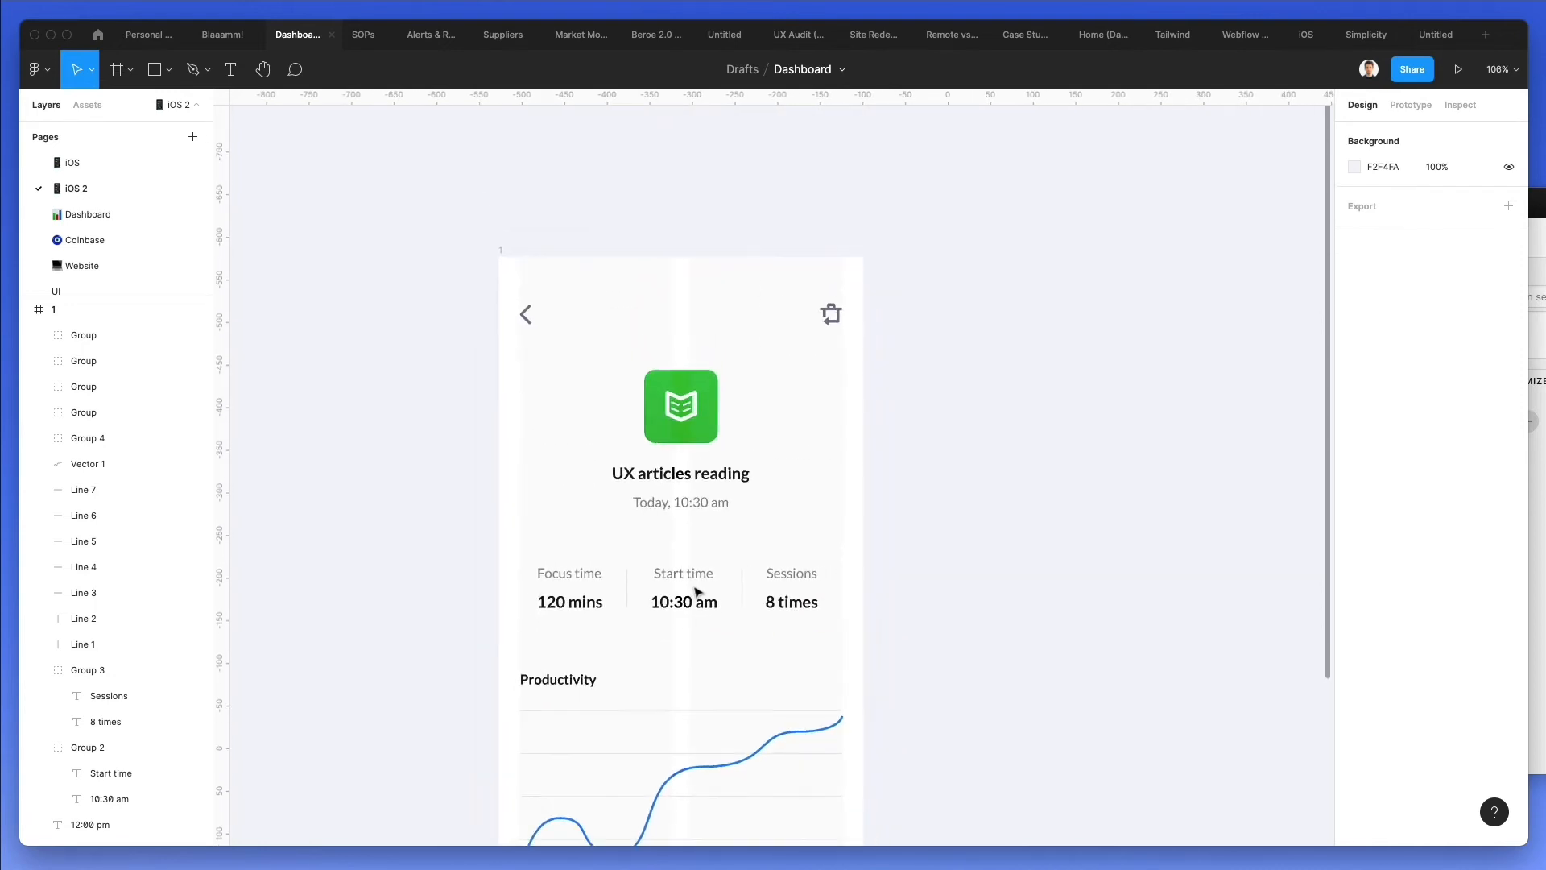
pyautogui.scroll(-5, 697, 592)
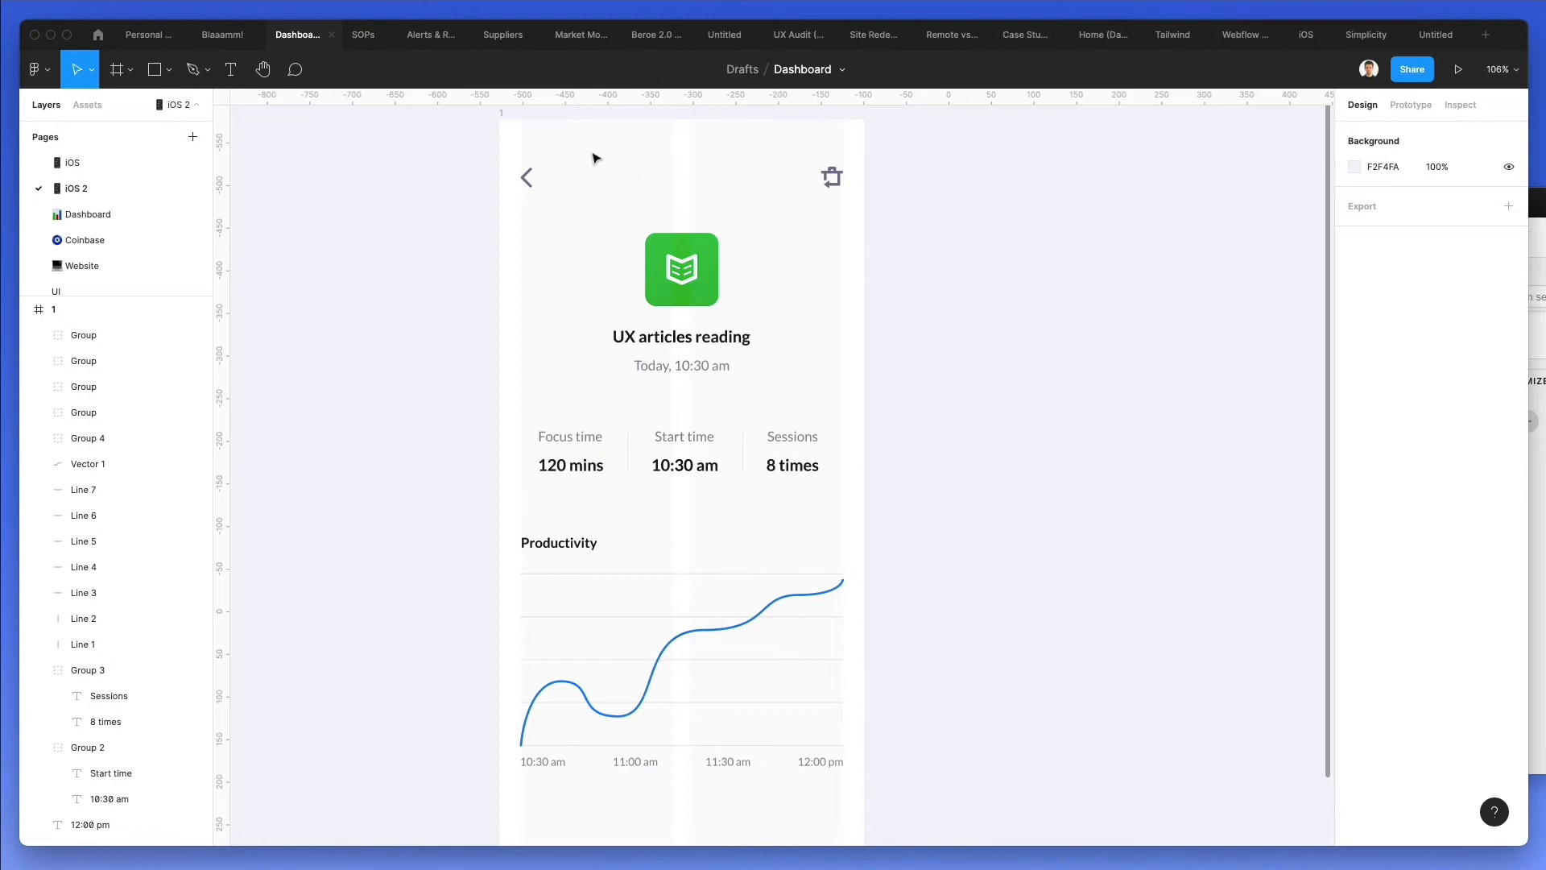
pyautogui.click(110, 162)
pyautogui.scroll(3, 711, 294)
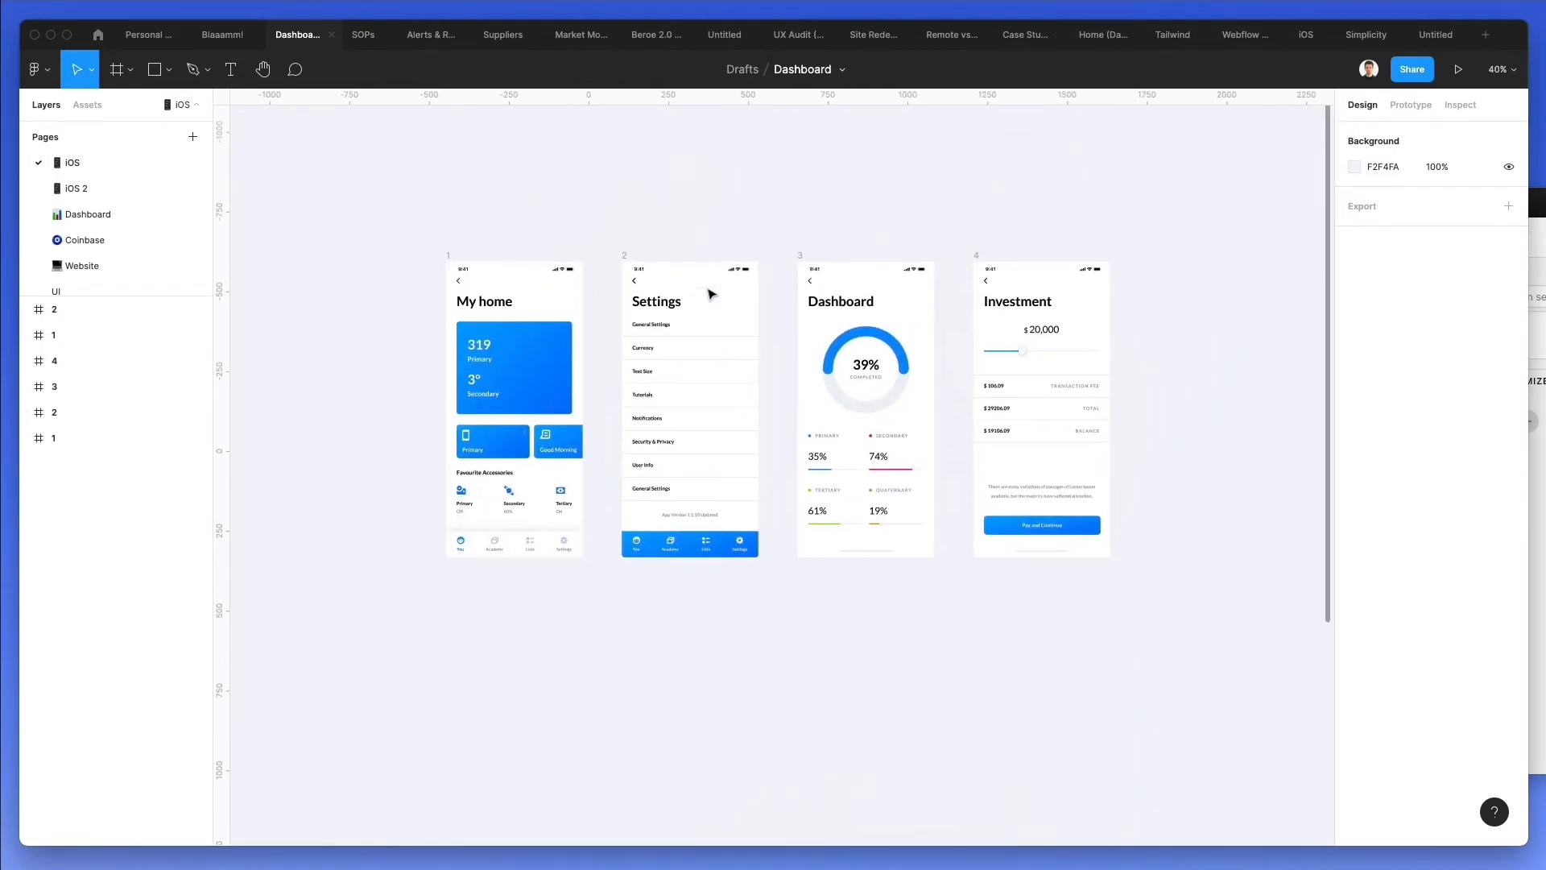
pyautogui.scroll(-1, 711, 294)
pyautogui.scroll(3, 728, 242)
pyautogui.click(749, 251)
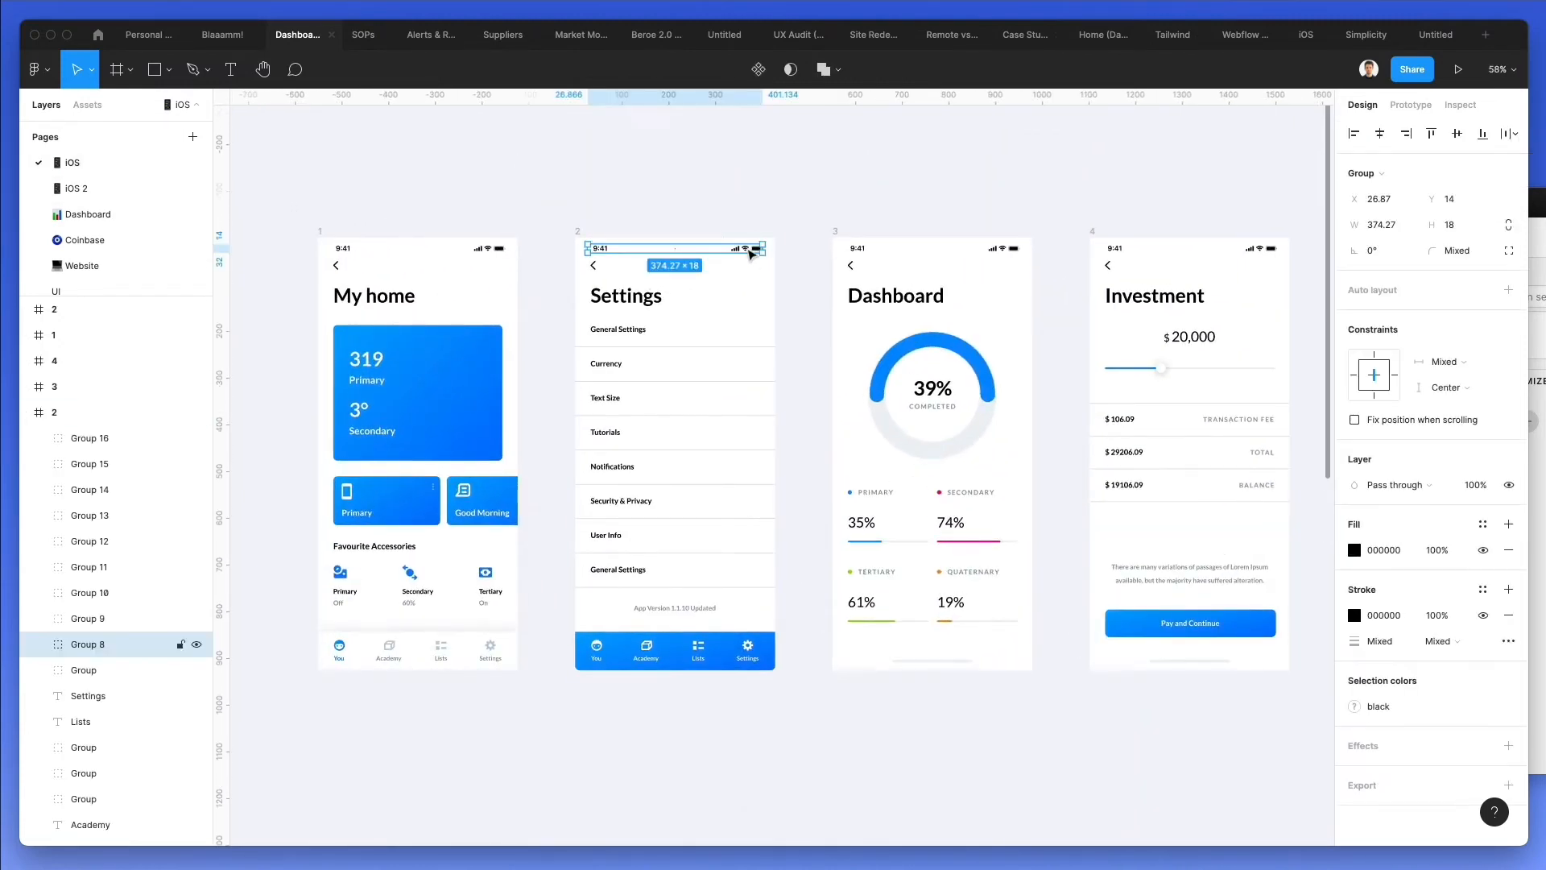
# Paste the status bar into frame 1 on the iOS 2 page, above the header icons, and centre it horizontally
pyautogui.click(110, 191)
pyautogui.scroll(1, 564, 266)
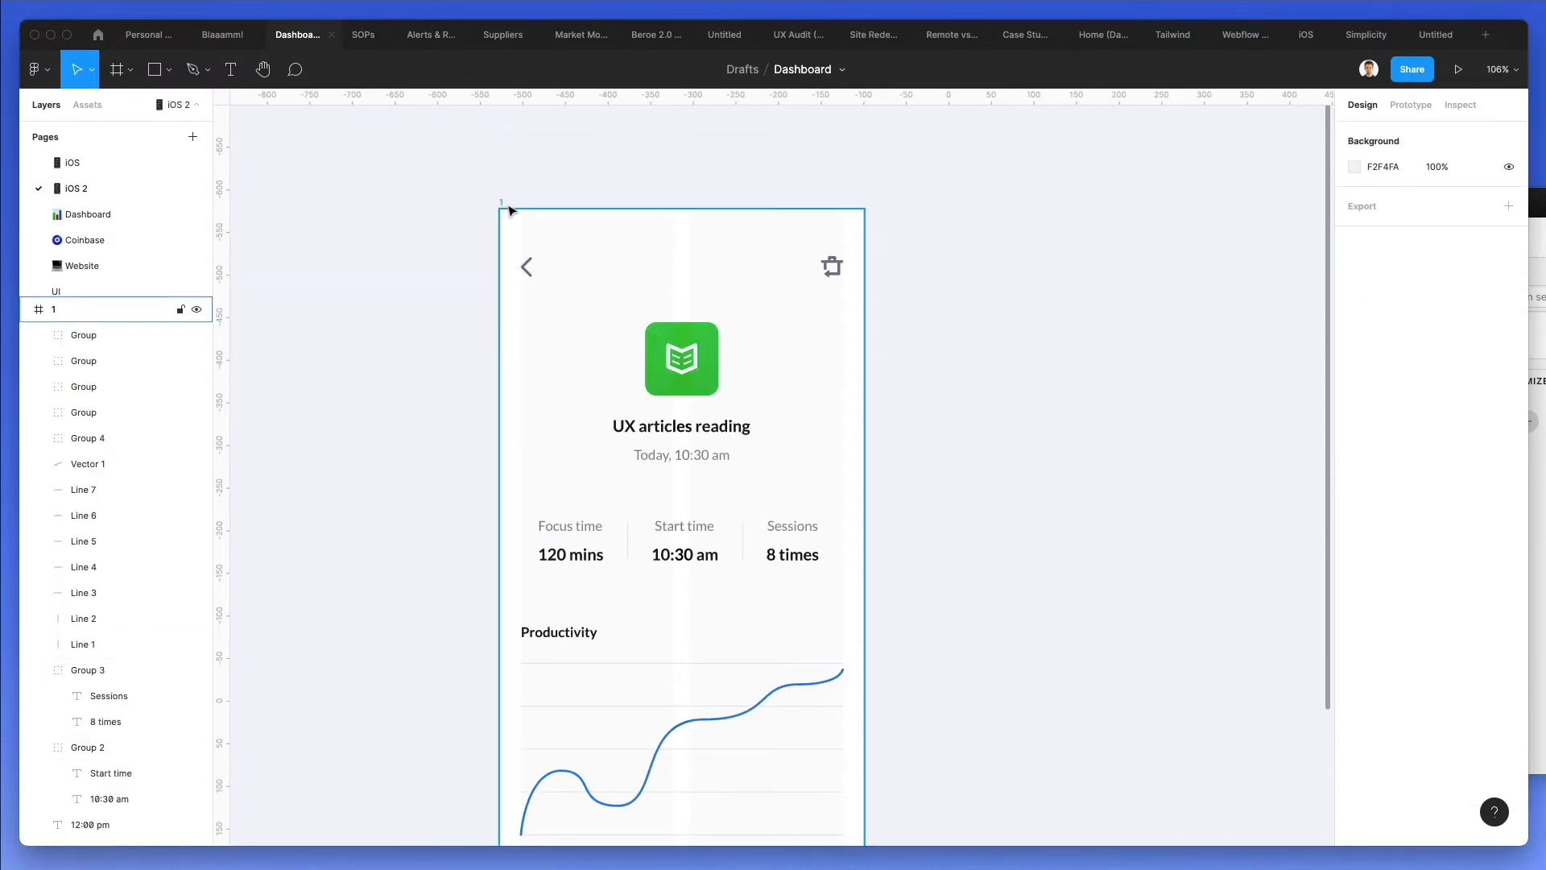
pyautogui.hotkey('ctrl', 'v')
pyautogui.moveTo(895, 474); pyautogui.dragTo(792, 238)
pyautogui.click(1379, 132)
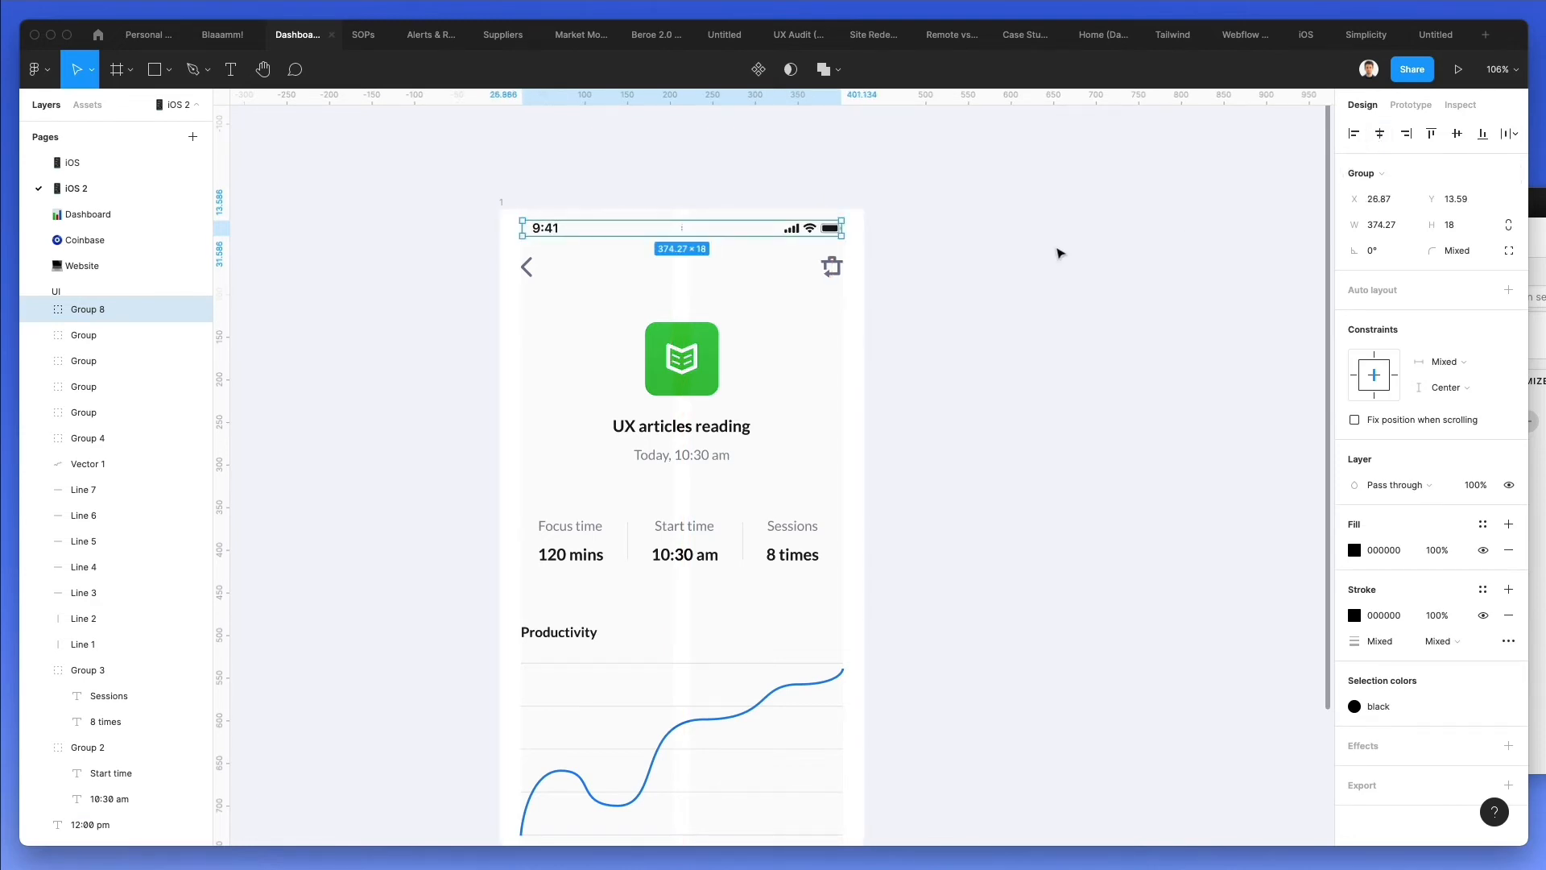
pyautogui.click(1060, 253)
pyautogui.doubleClick(534, 232)
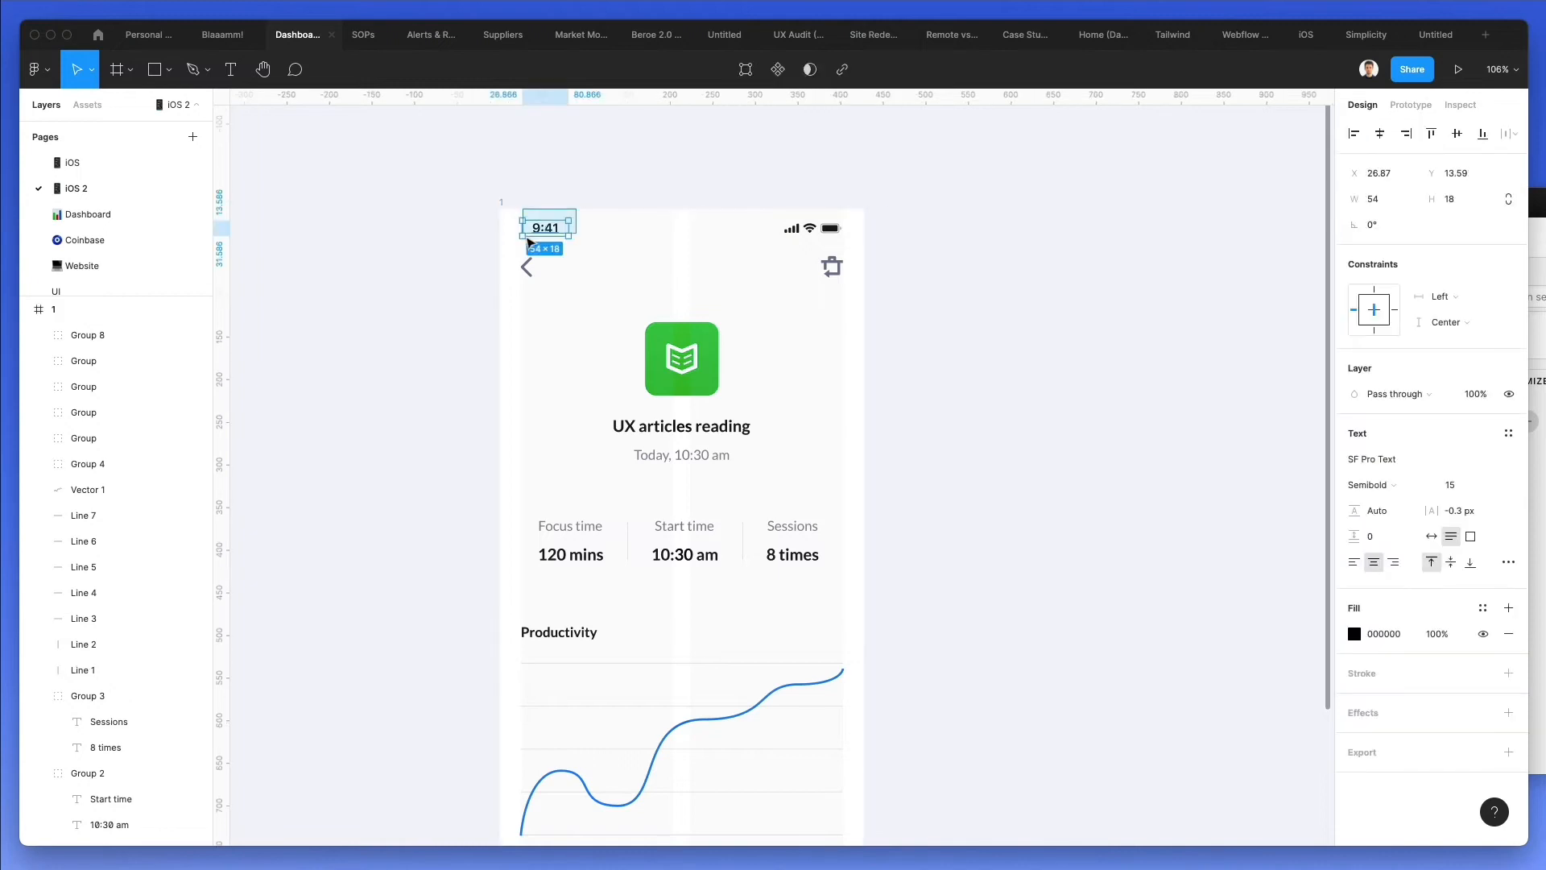
pyautogui.click(670, 154)
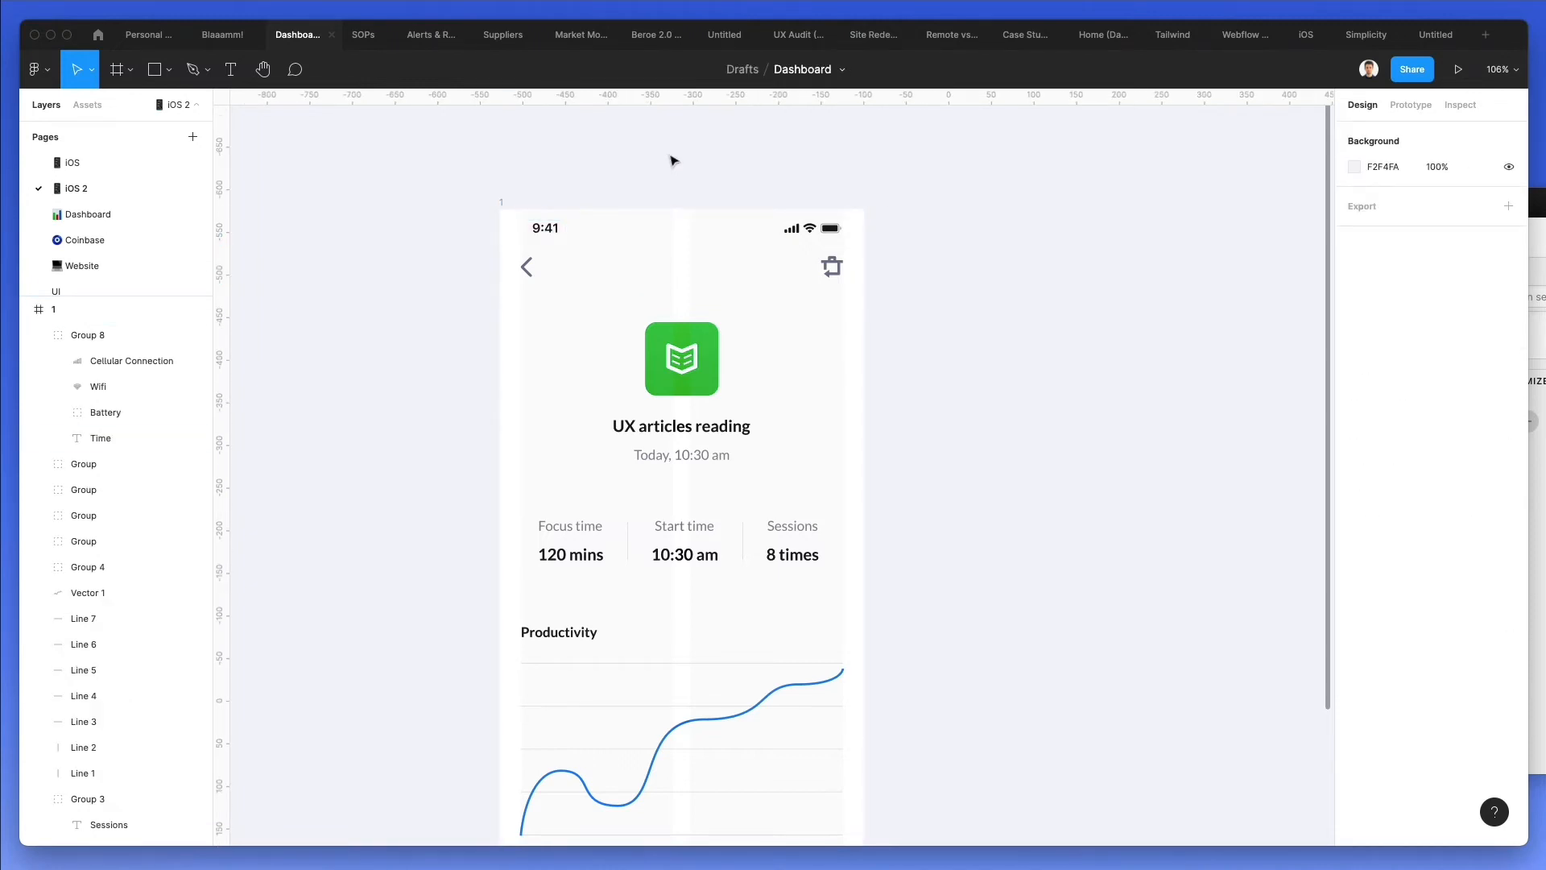
# Browse the UI kits in the Figma Community and open the Bar Code Scan App file for inspiration
pyautogui.click(97, 34)
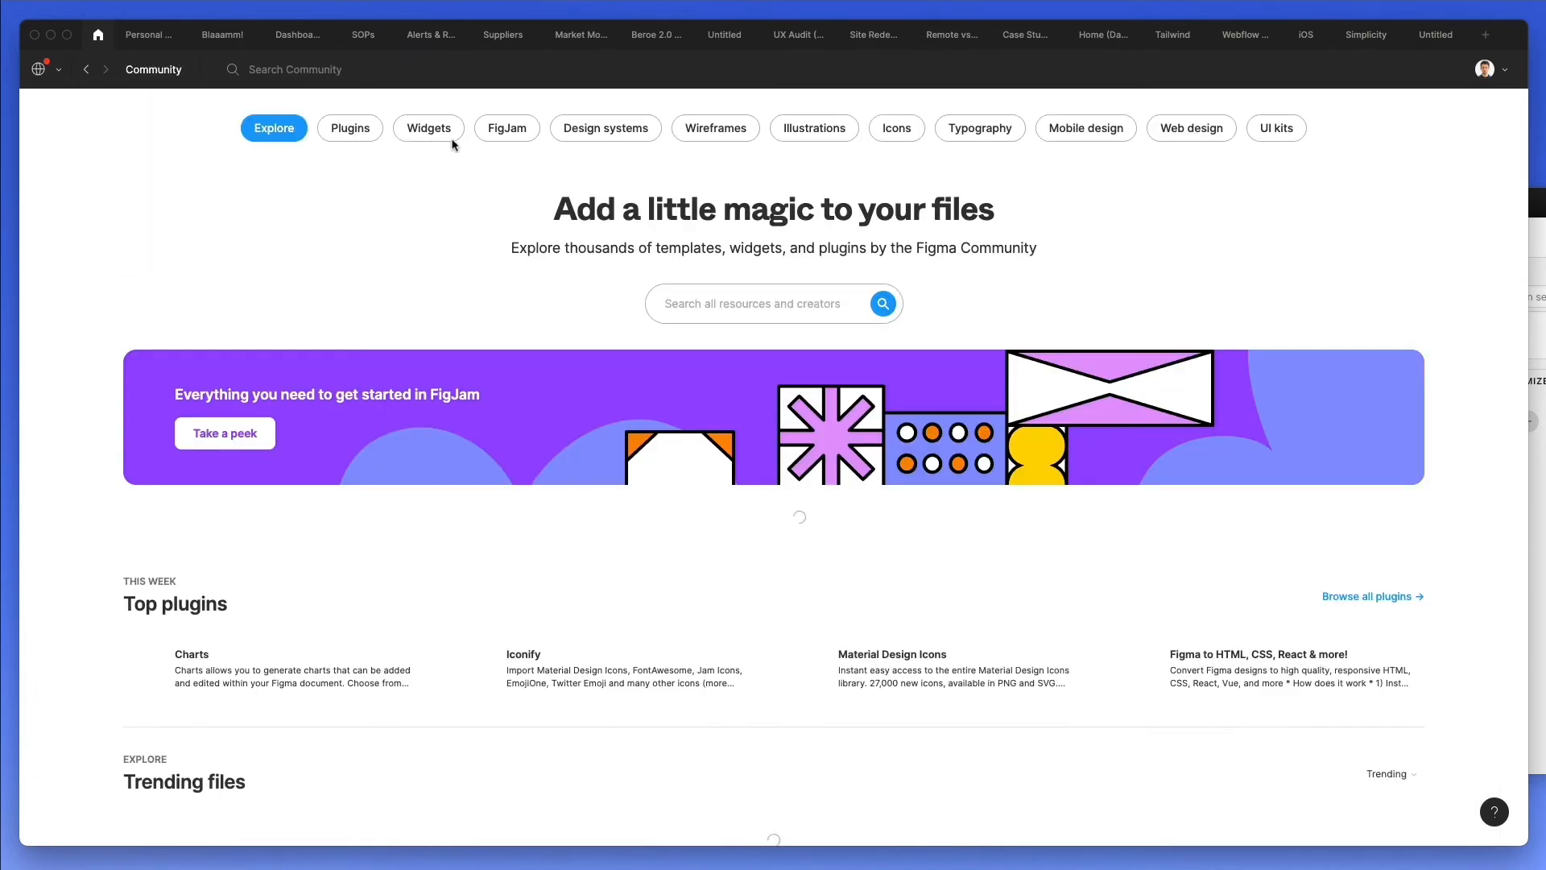
pyautogui.click(1277, 128)
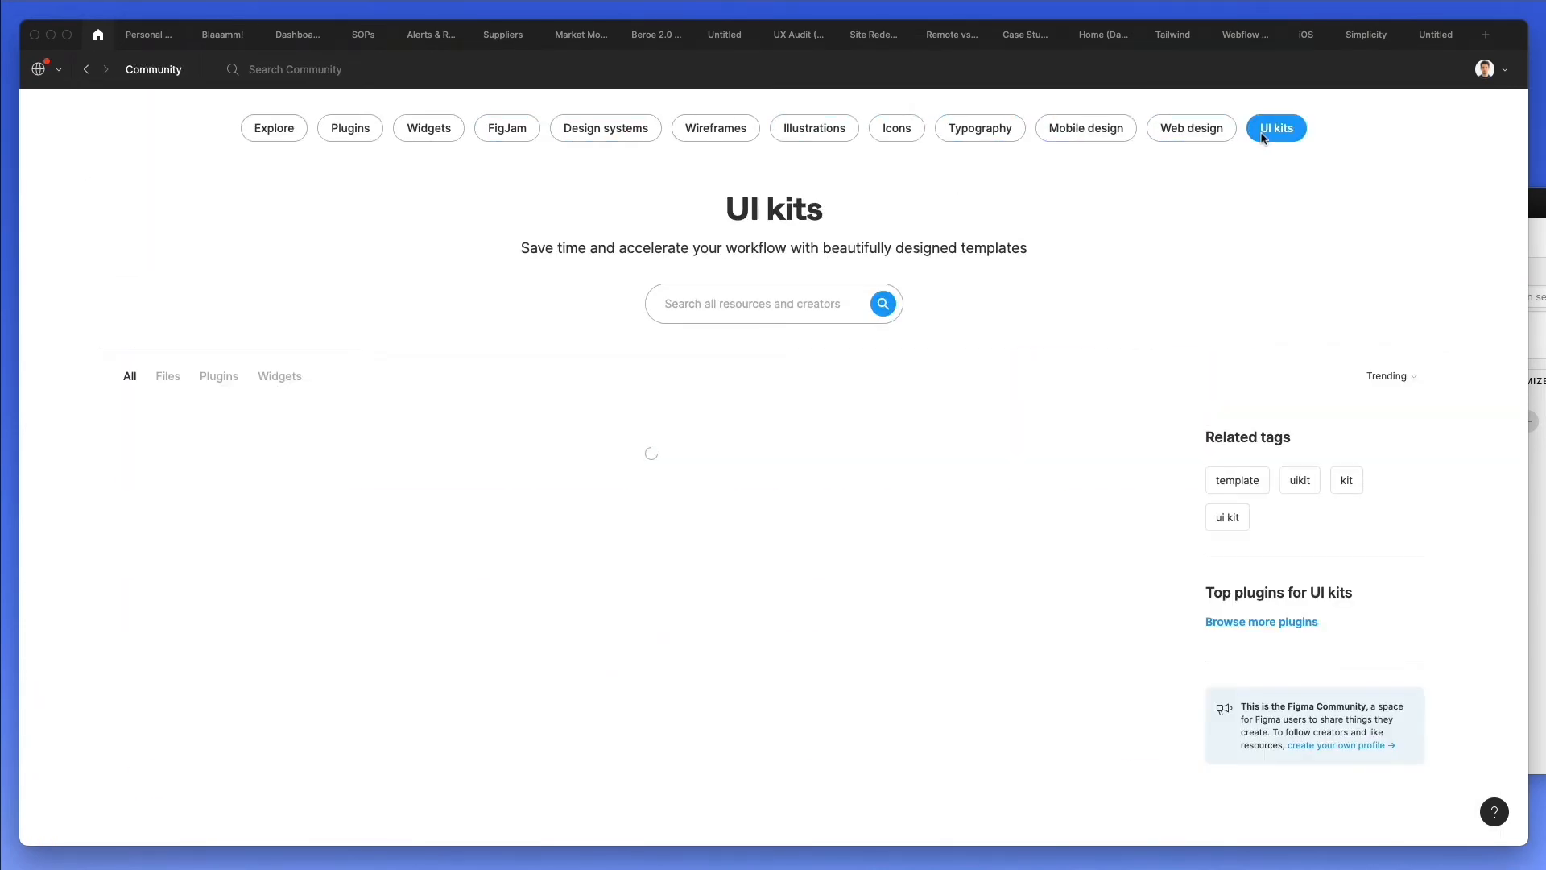
pyautogui.scroll(-3, 820, 421)
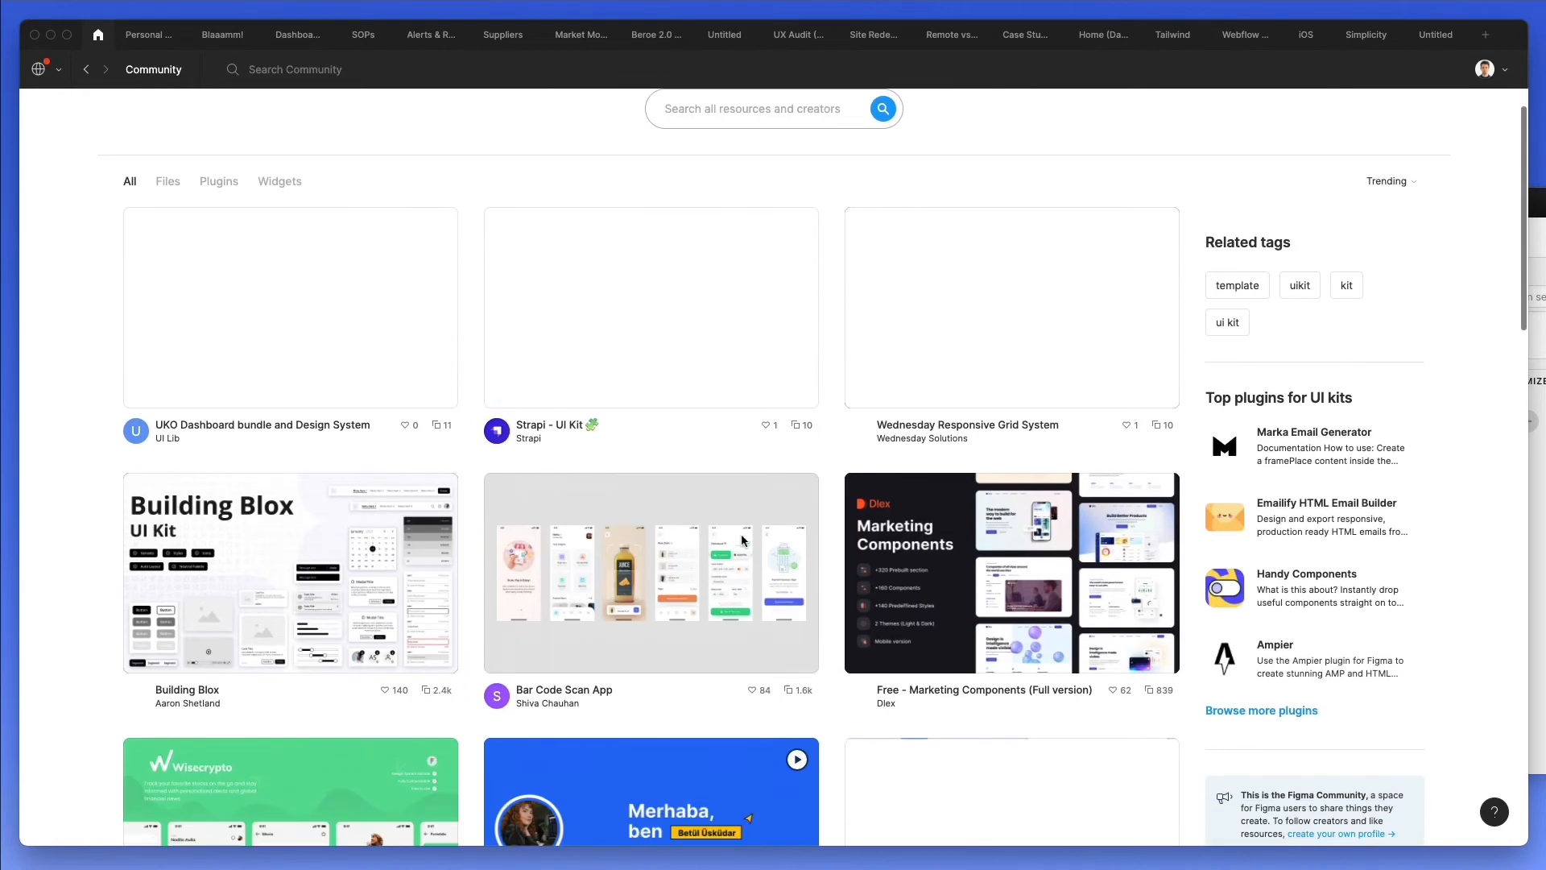
pyautogui.scroll(-2, 664, 488)
pyautogui.click(665, 488)
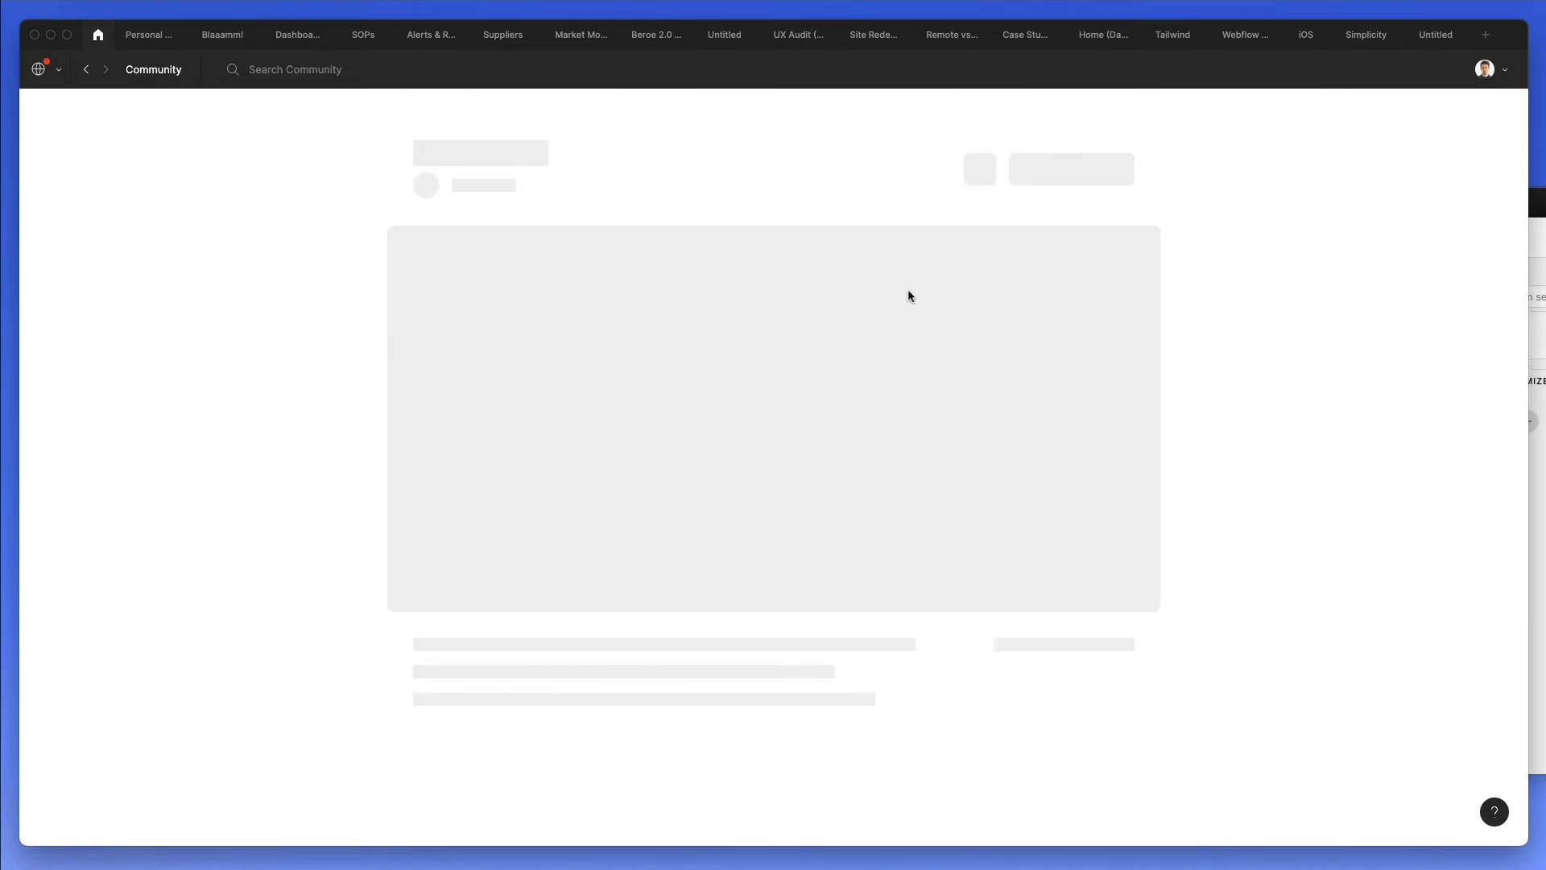
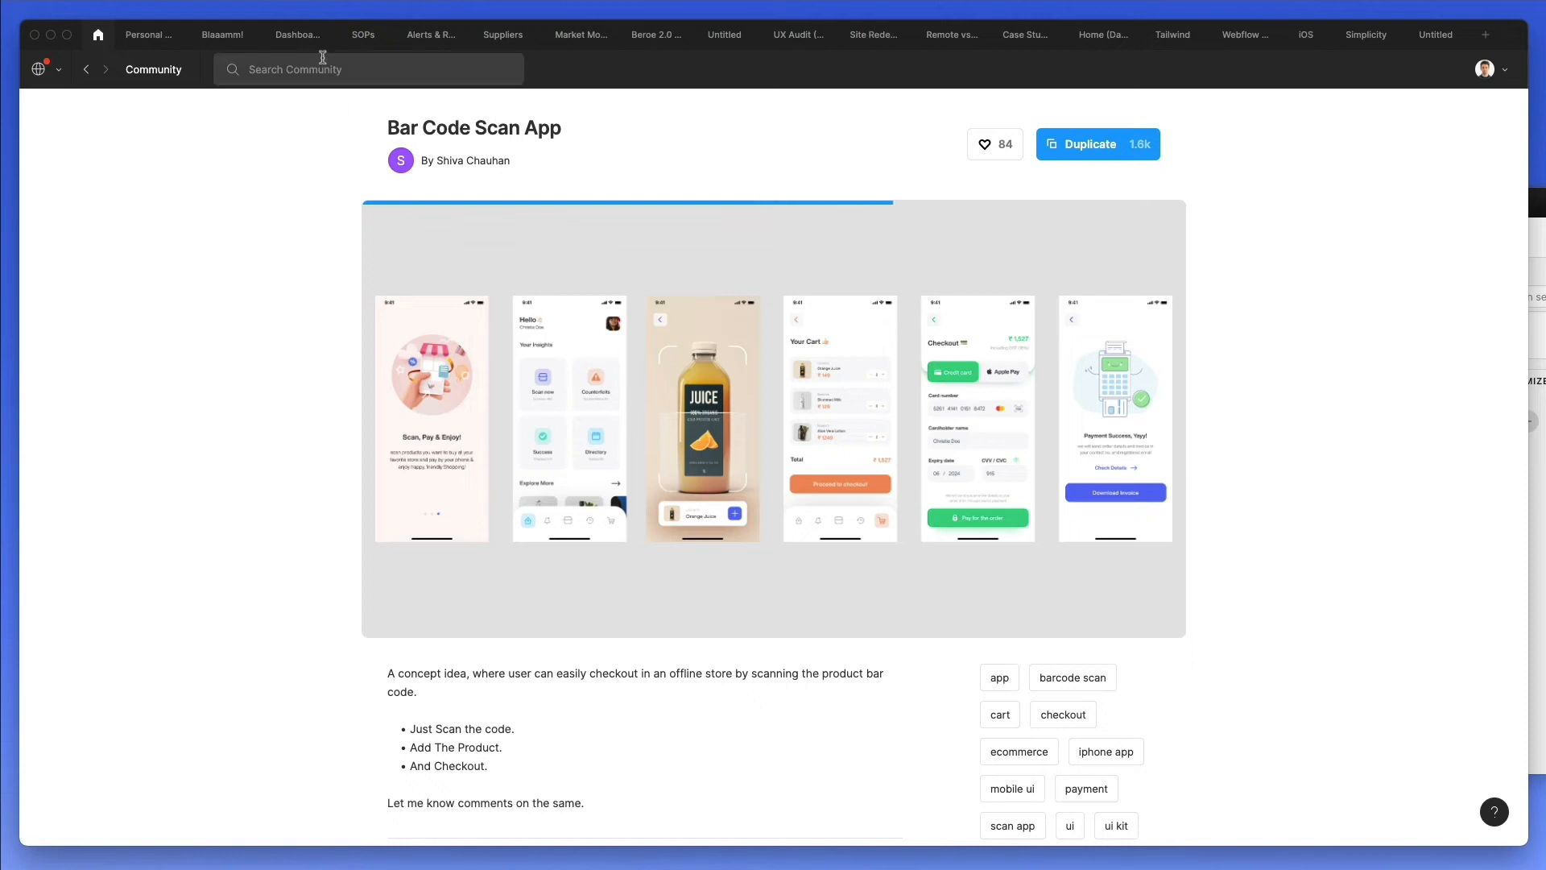
# Duplicate frame 1 of the Dashboard file beside the original with a 161 px gap and name the copy 2
pyautogui.click(297, 34)
pyautogui.scroll(-5, 562, 313)
pyautogui.hscroll(1, 653, 385)
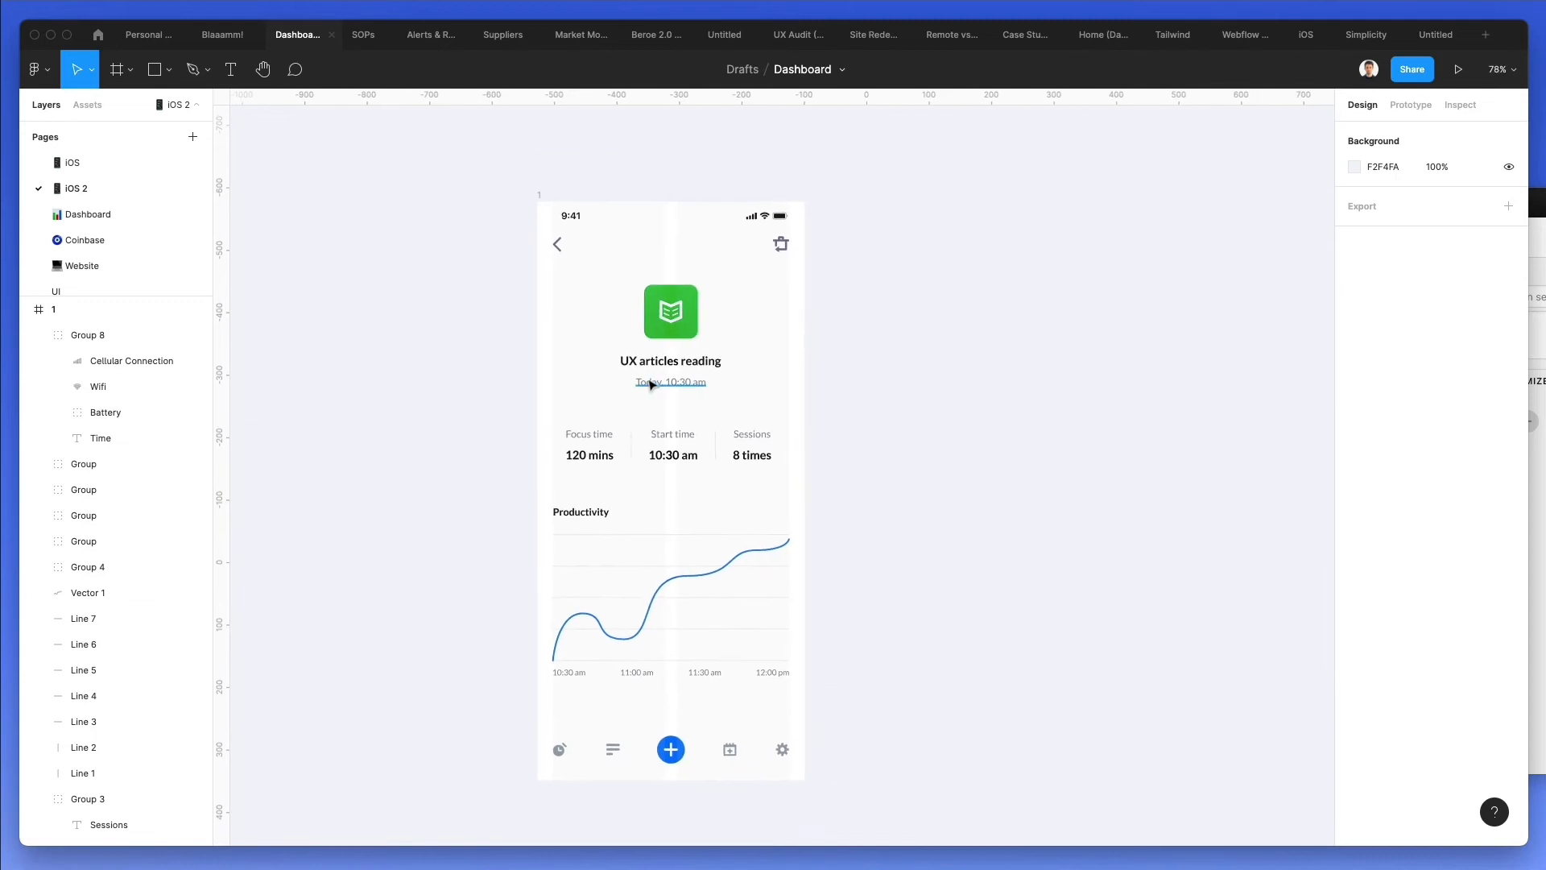
pyautogui.click(545, 199)
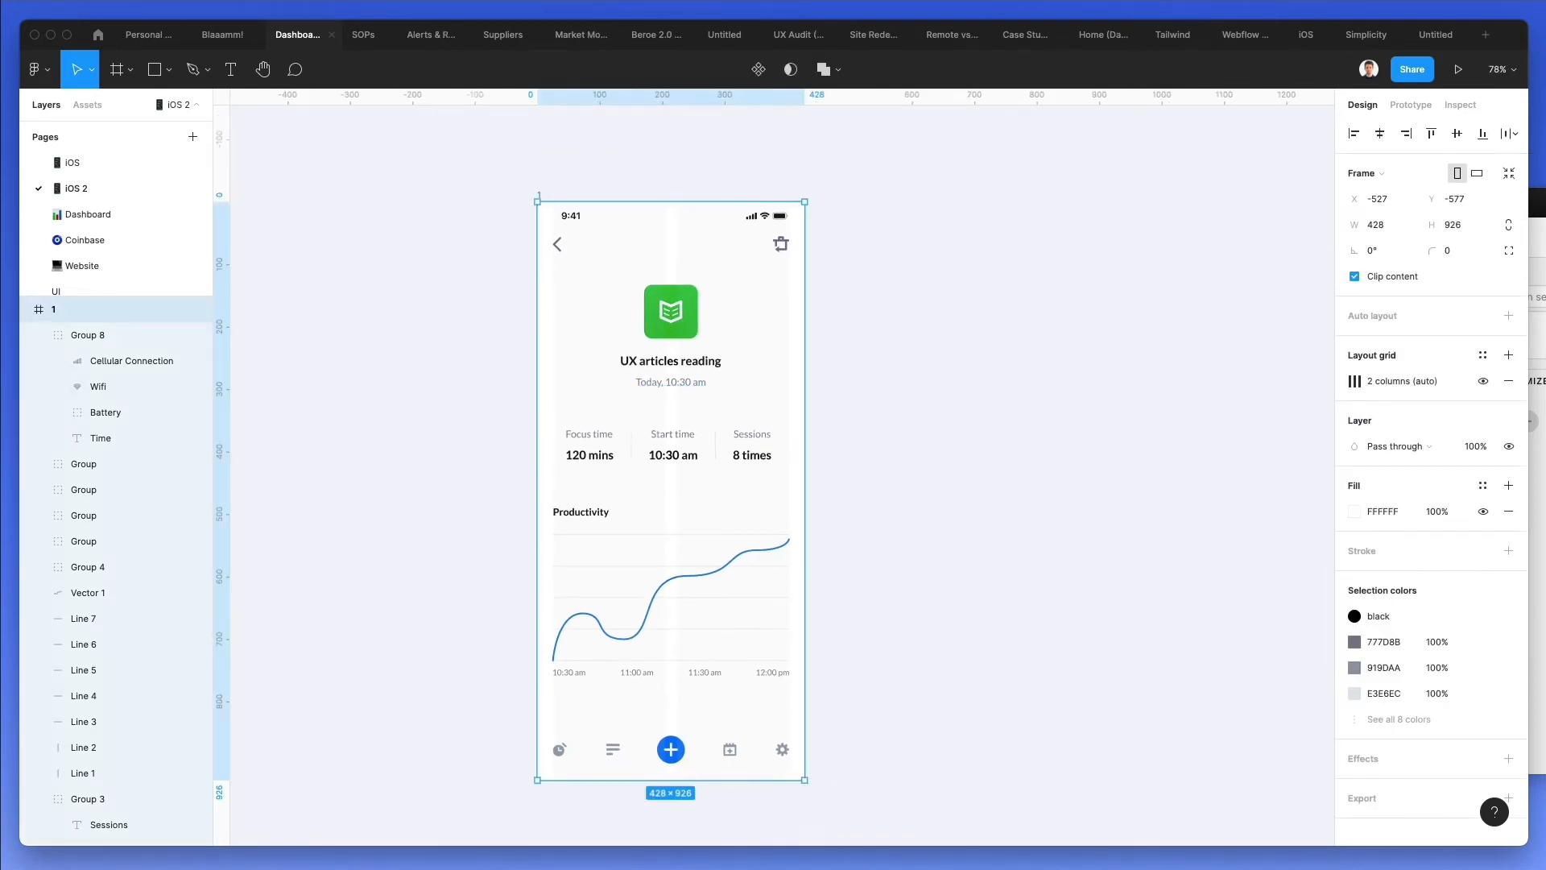
pyautogui.click(1448, 0)
pyautogui.moveTo(616, 405); pyautogui.dragTo(983, 405)
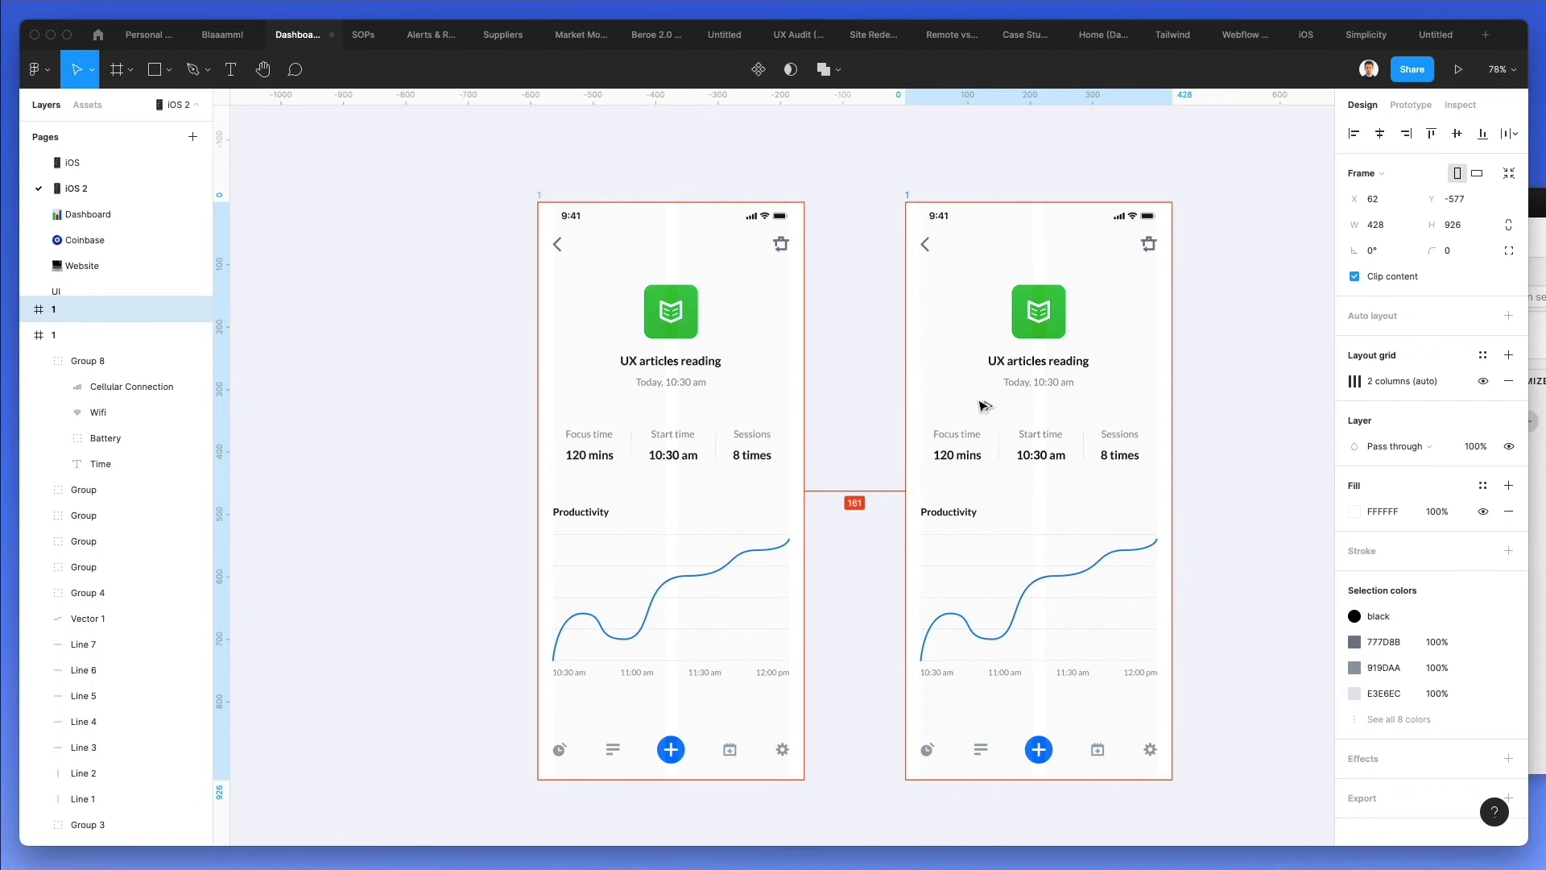
pyautogui.hscroll(4, 982, 405)
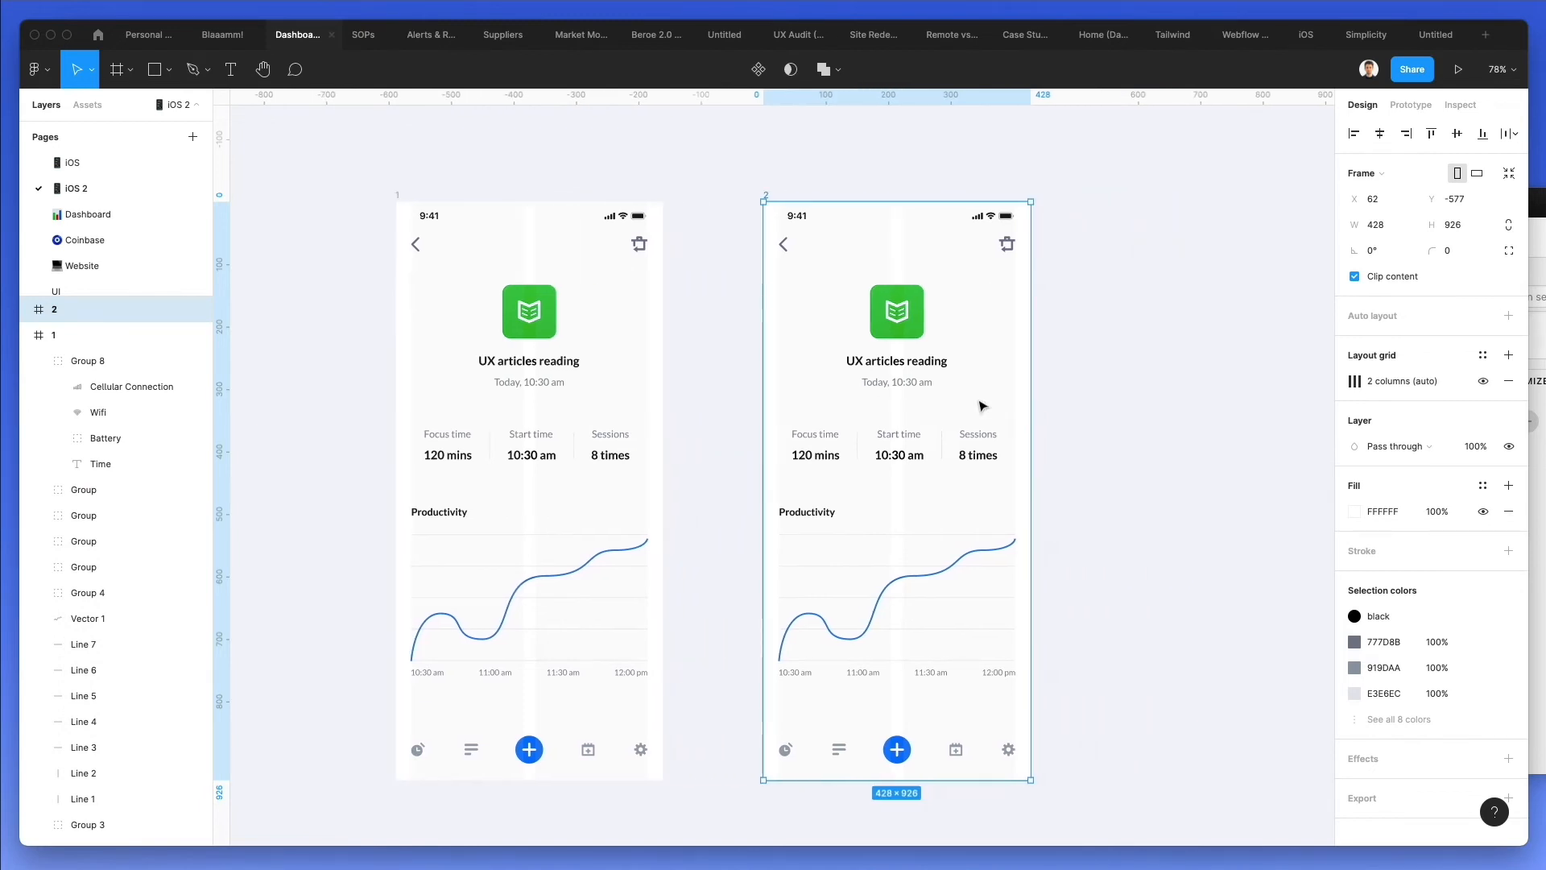
pyautogui.hscroll(-1, 975, 401)
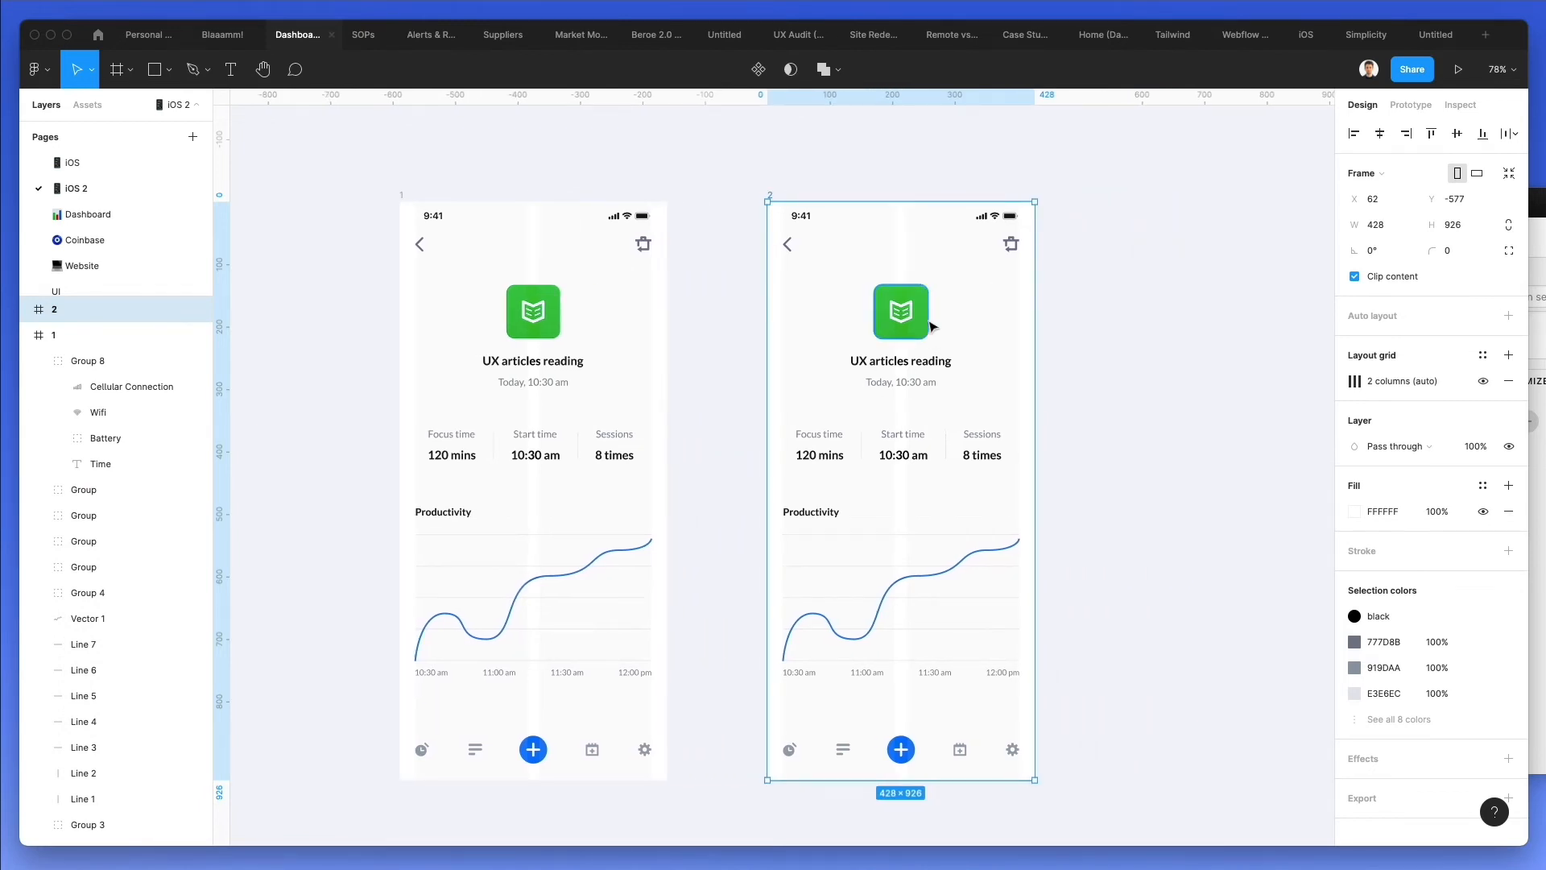
# Delete the trash icon from the header of screen 2
pyautogui.click(1095, 286)
pyautogui.scroll(2, 979, 274)
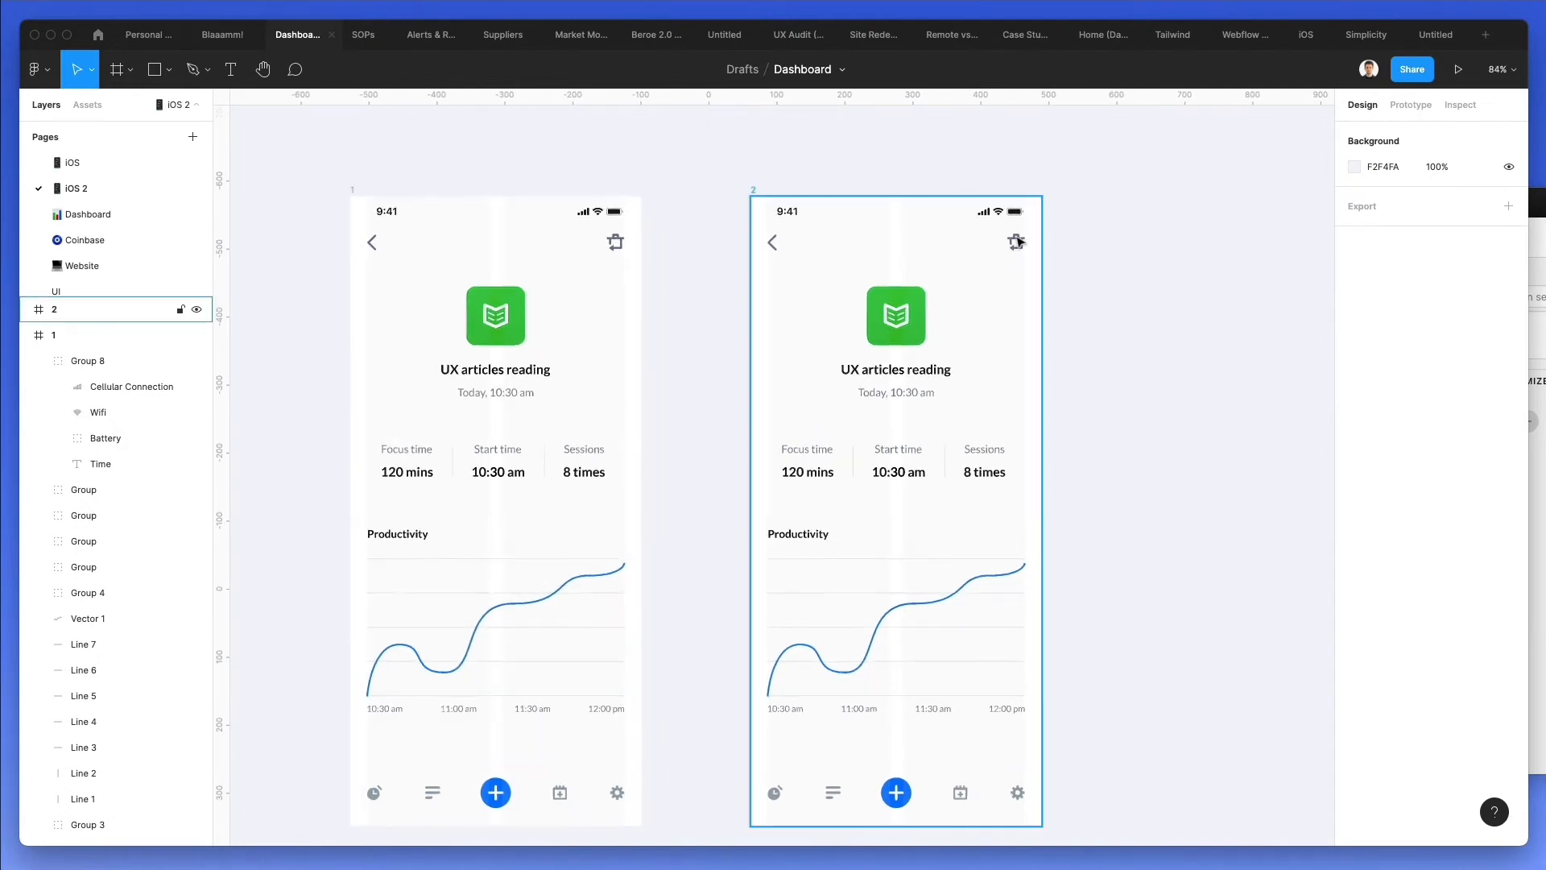
pyautogui.click(1019, 248)
pyautogui.press('Delete')
# Duplicate the "UX articles reading" text into screen 2's header, change it to "History" and align it with the back arrow
pyautogui.scroll(3, 1020, 248)
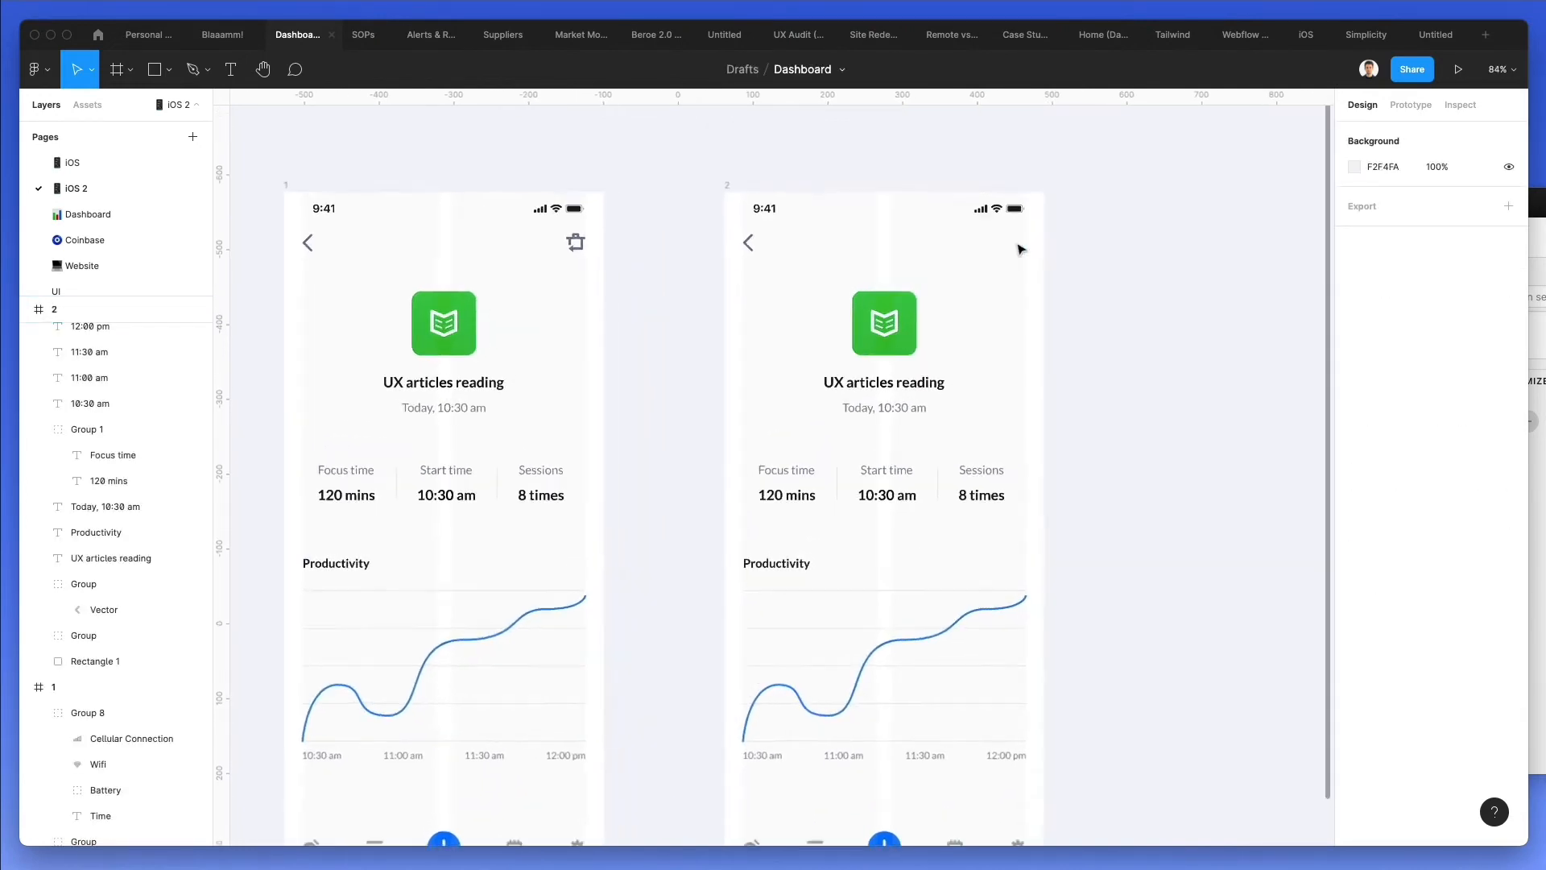
pyautogui.moveTo(900, 393); pyautogui.dragTo(903, 255)
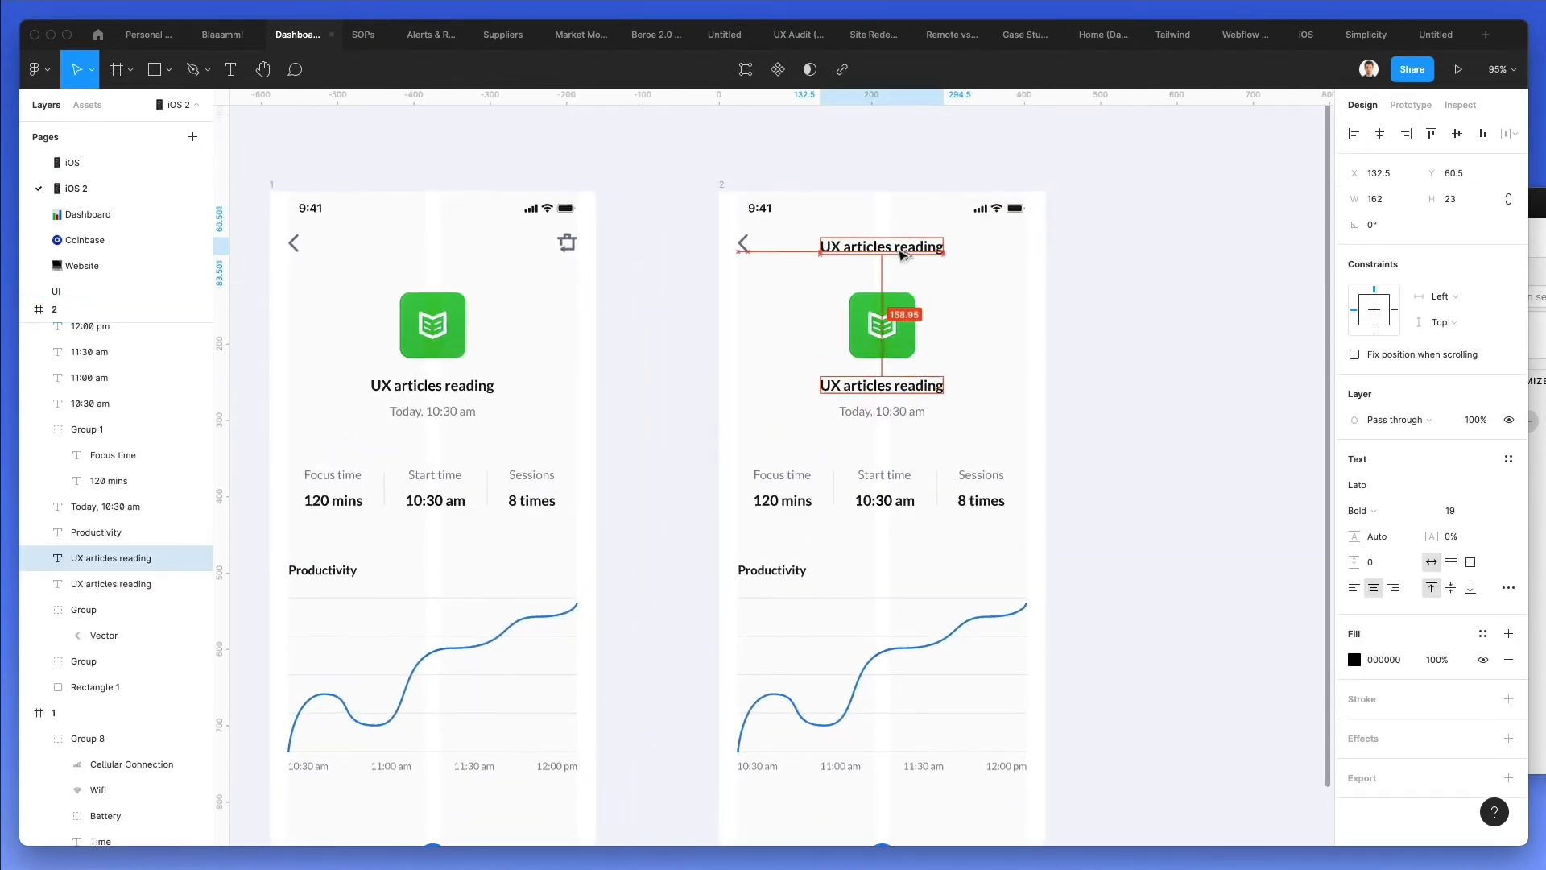
pyautogui.doubleClick(903, 249)
pyautogui.write('History')
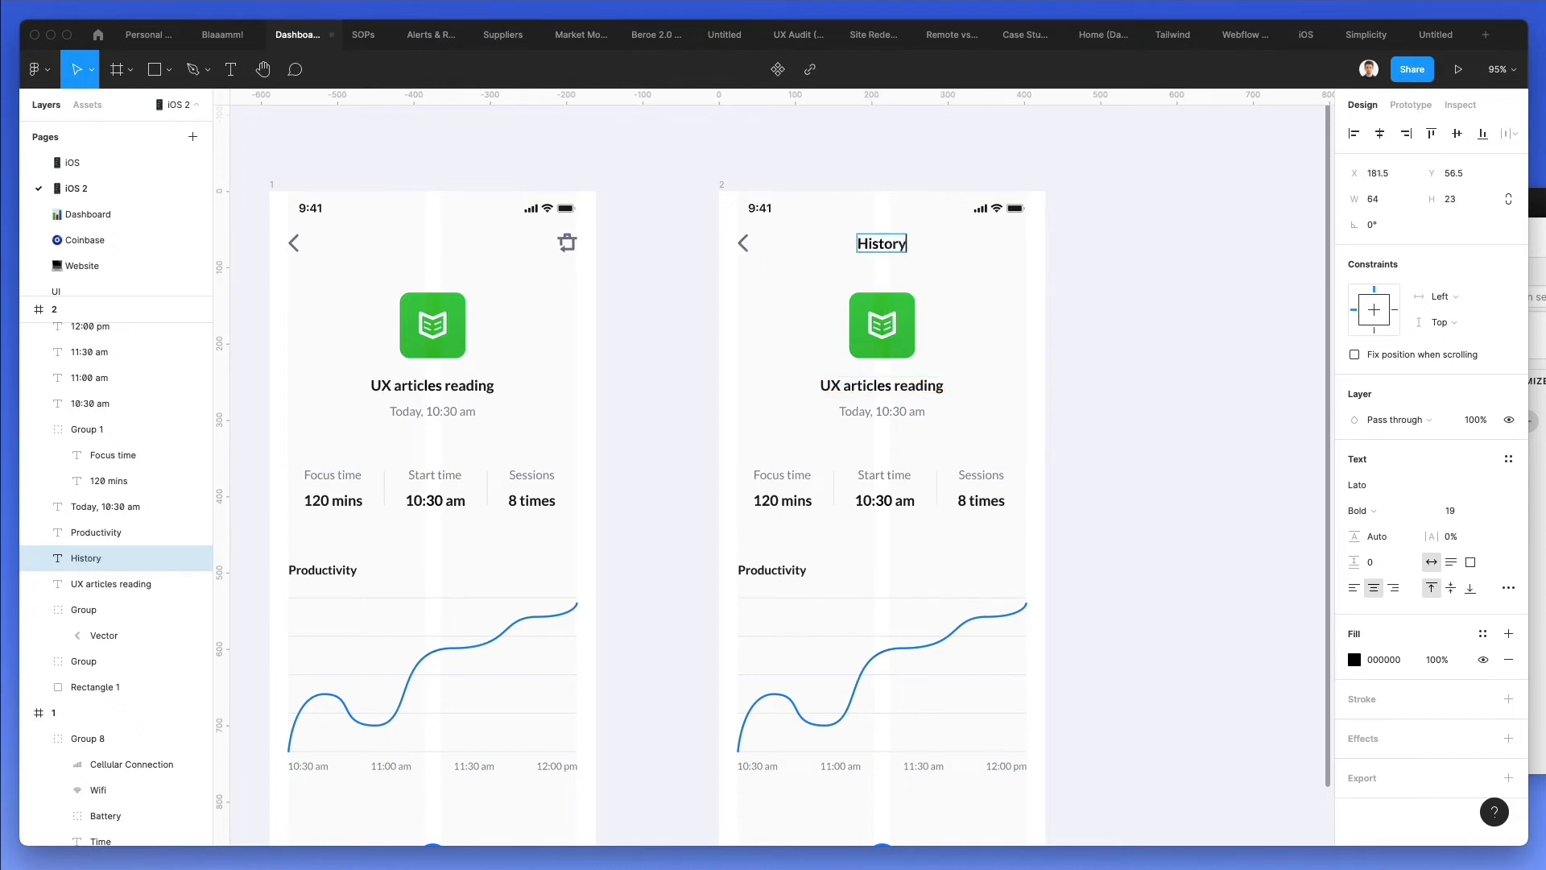
pyautogui.press('Escape')
pyautogui.press('Up')
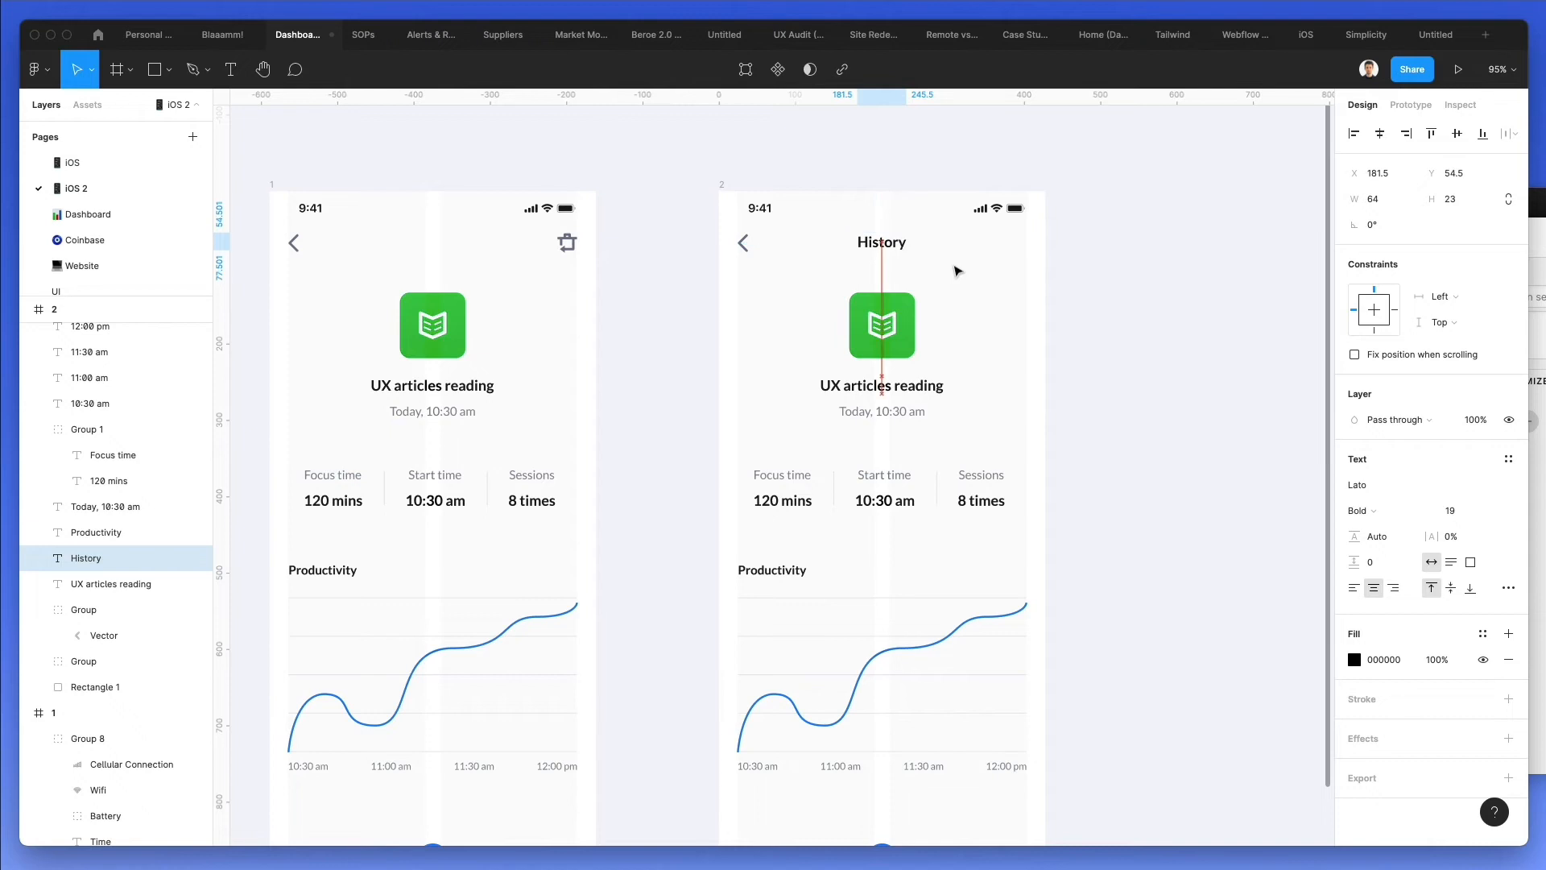
pyautogui.click(960, 269)
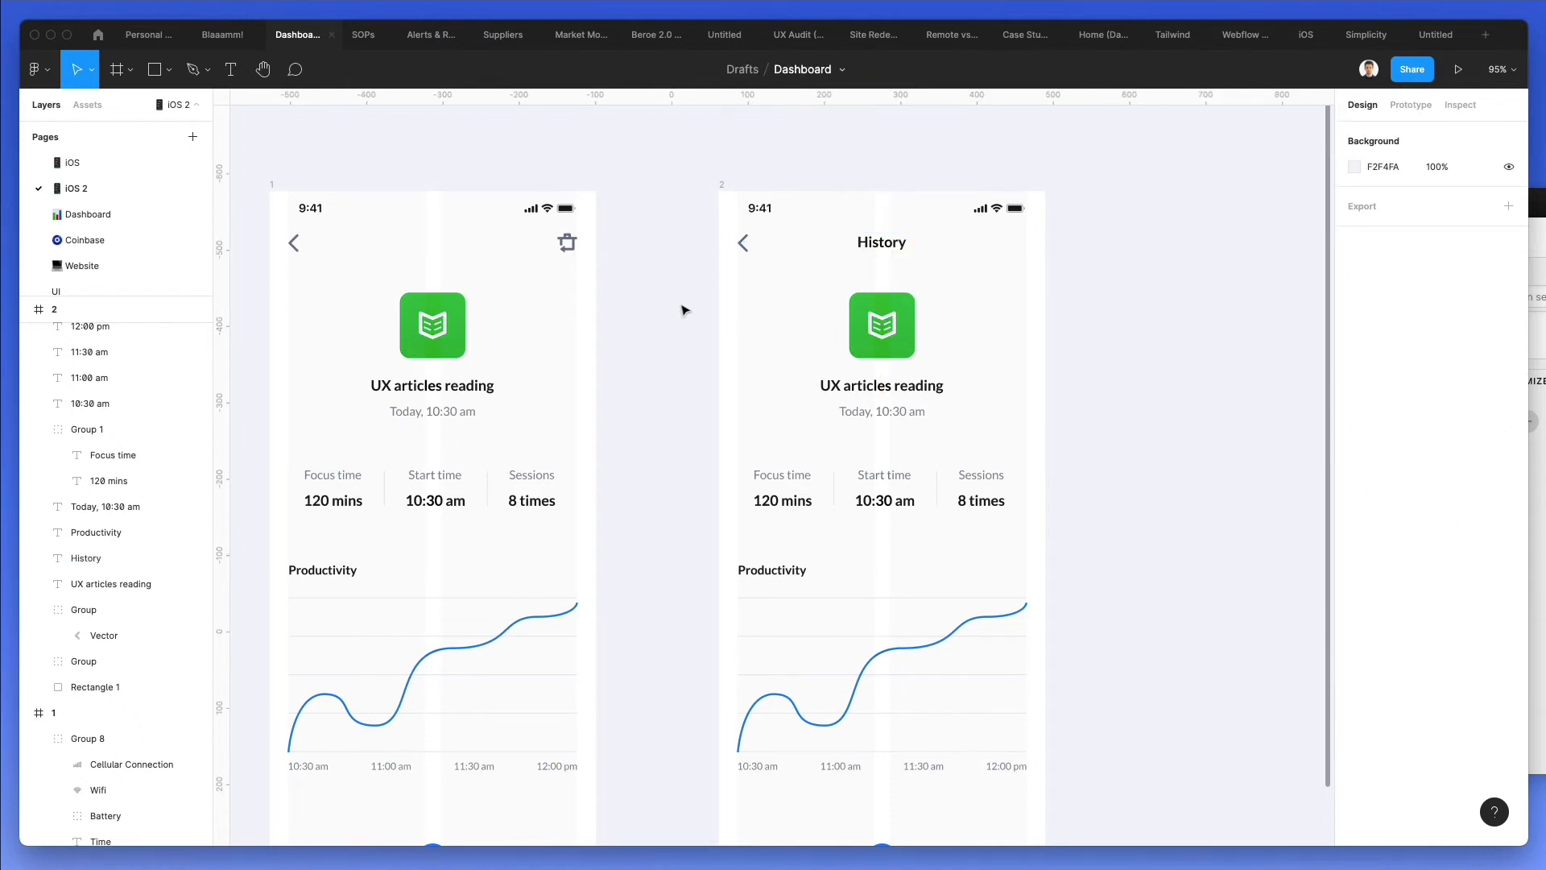
# Shrink screen 2's green book icon to about 53 px near the left margin and move the title and date up beside it
pyautogui.moveTo(722, 286); pyautogui.dragTo(868, 413)
pyautogui.click(911, 330)
pyautogui.hscroll(1, 902, 356)
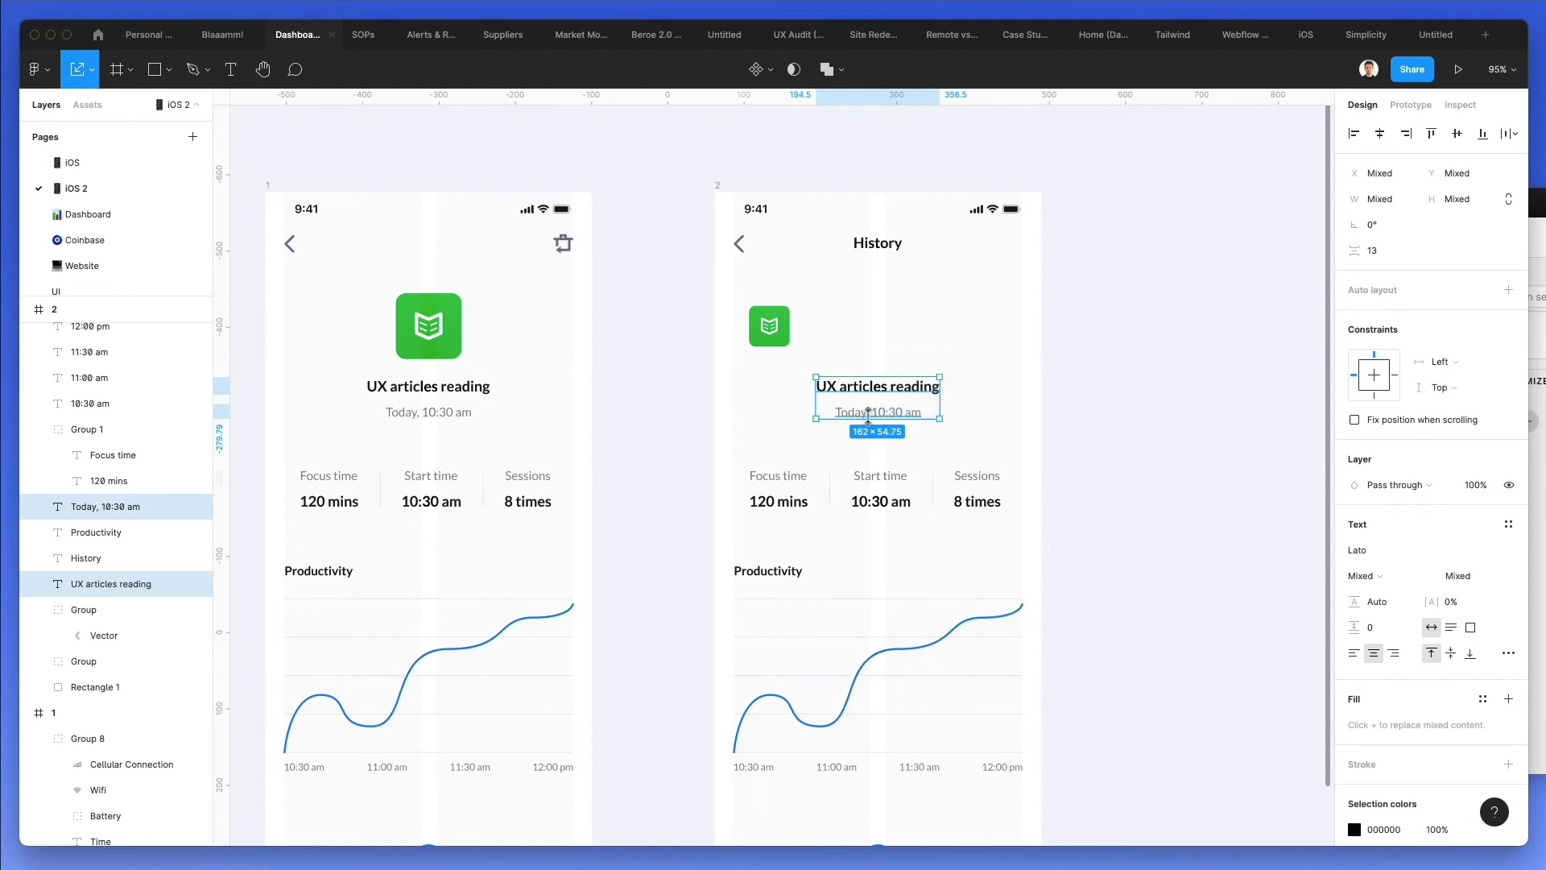
pyautogui.scroll(1, 862, 414)
pyautogui.moveTo(876, 360)
pyautogui.mouseDown()
pyautogui.moveTo(999, 456)
pyautogui.moveTo(945, 433)
pyautogui.moveTo(882, 330)
pyautogui.mouseUp()
pyautogui.click(939, 296)
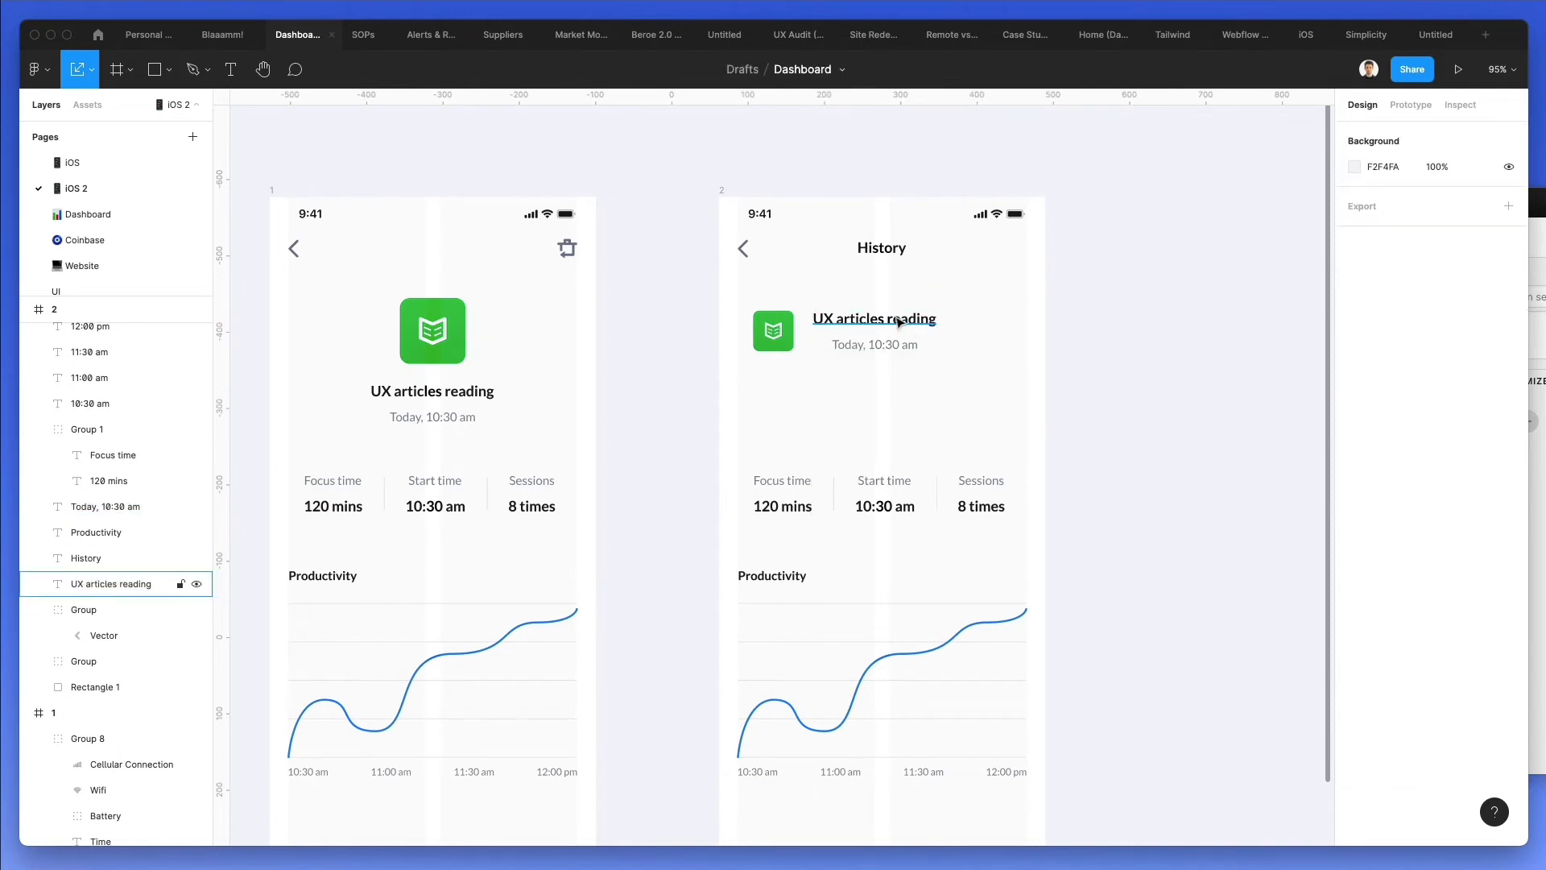
# Delete the focus time, start time and sessions stats and the whole Productivity chart from screen 2
pyautogui.scroll(-4, 773, 472)
pyautogui.moveTo(687, 292); pyautogui.dragTo(1132, 671)
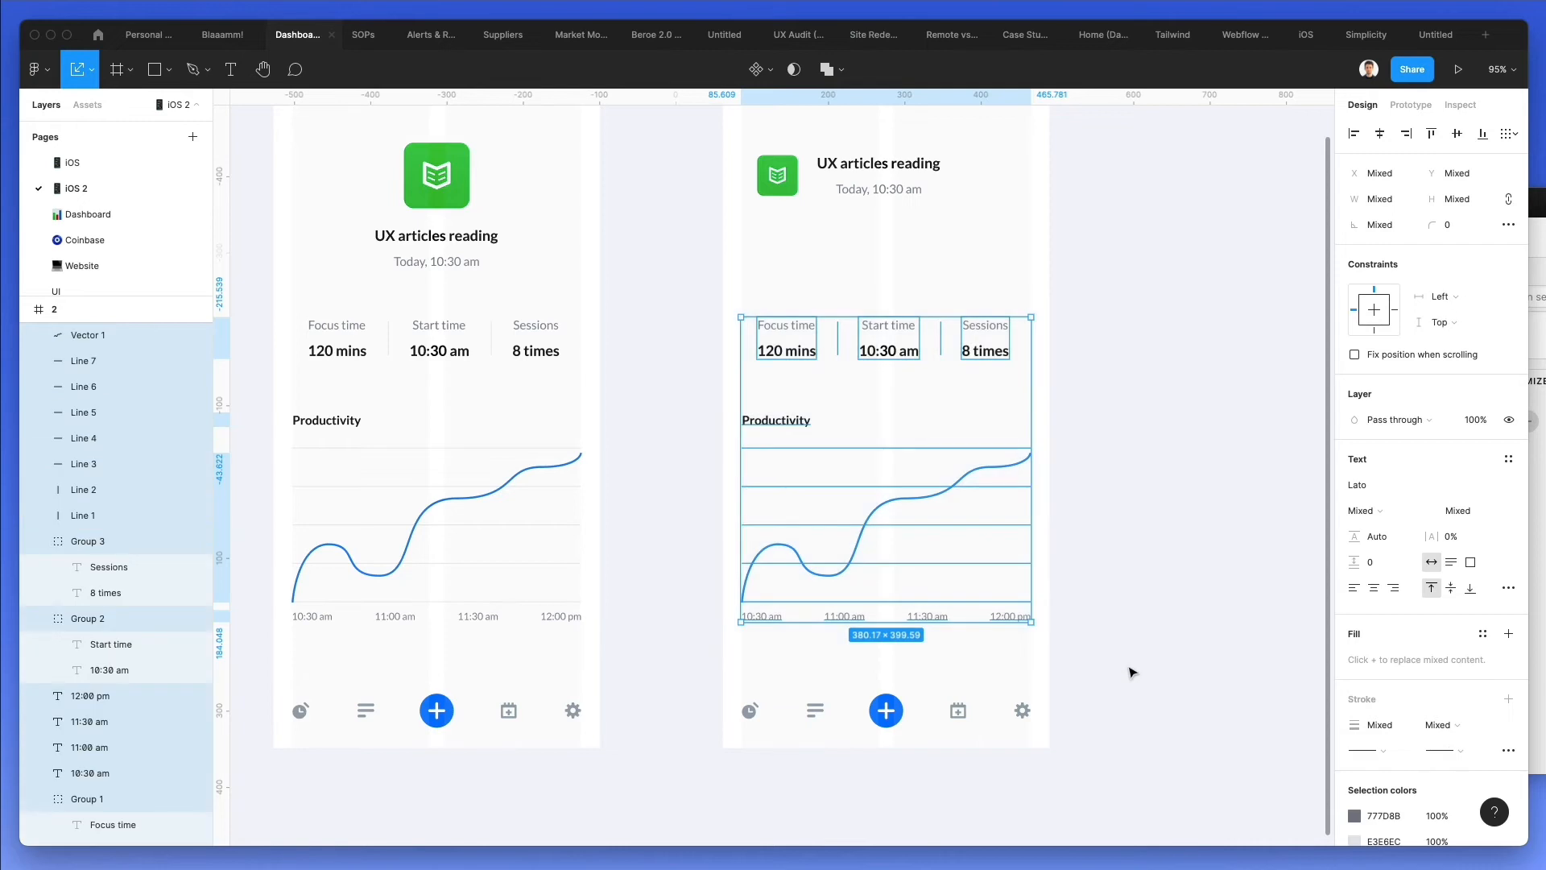
pyautogui.press('Delete')
pyautogui.scroll(5, 1128, 669)
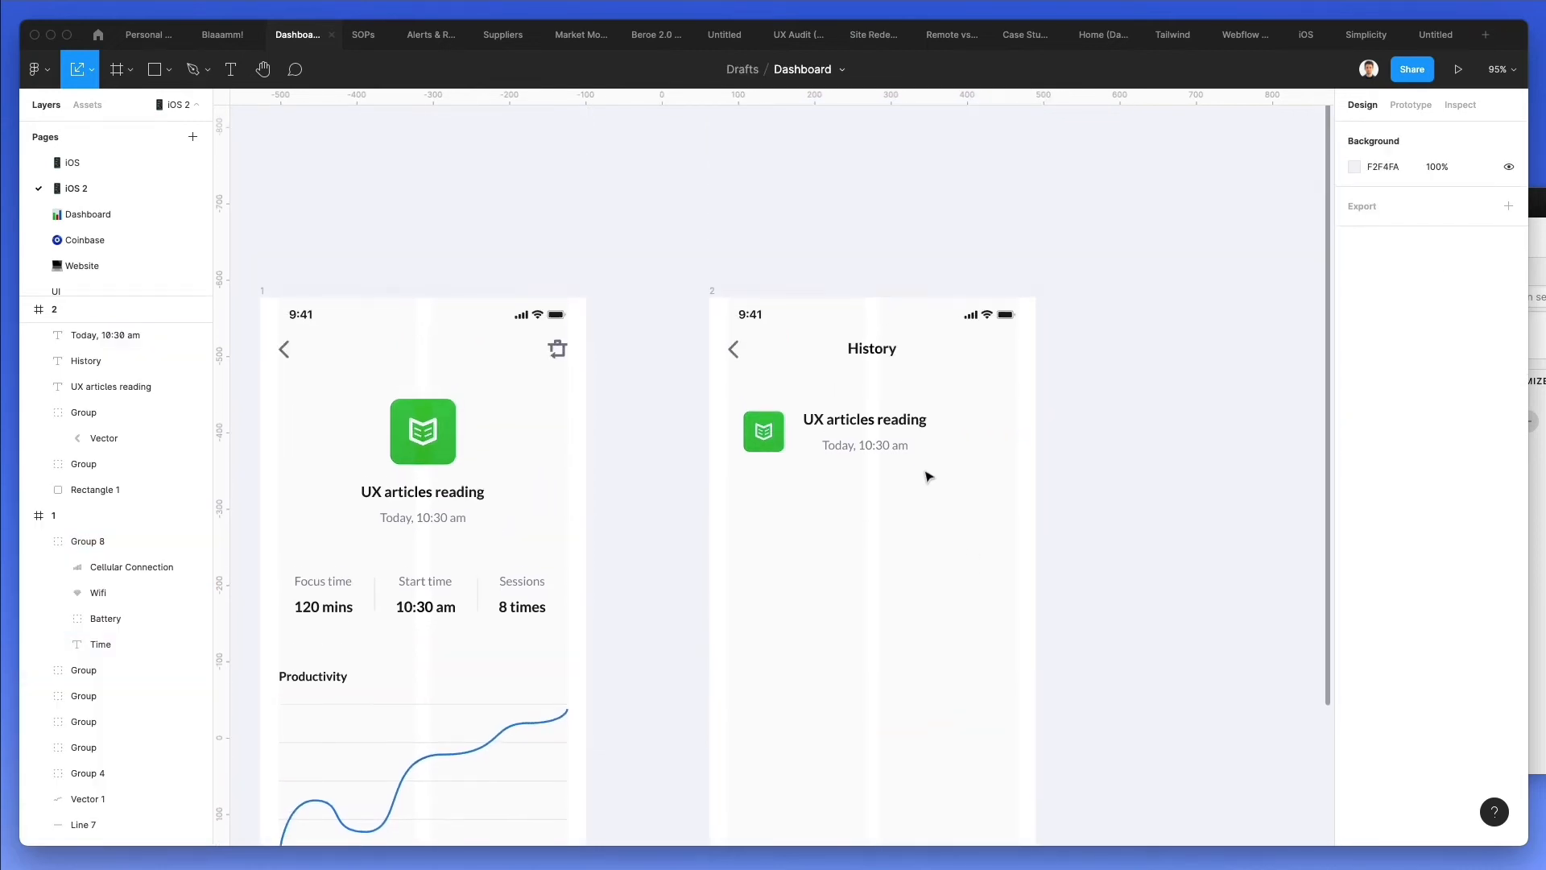
pyautogui.scroll(2, 929, 476)
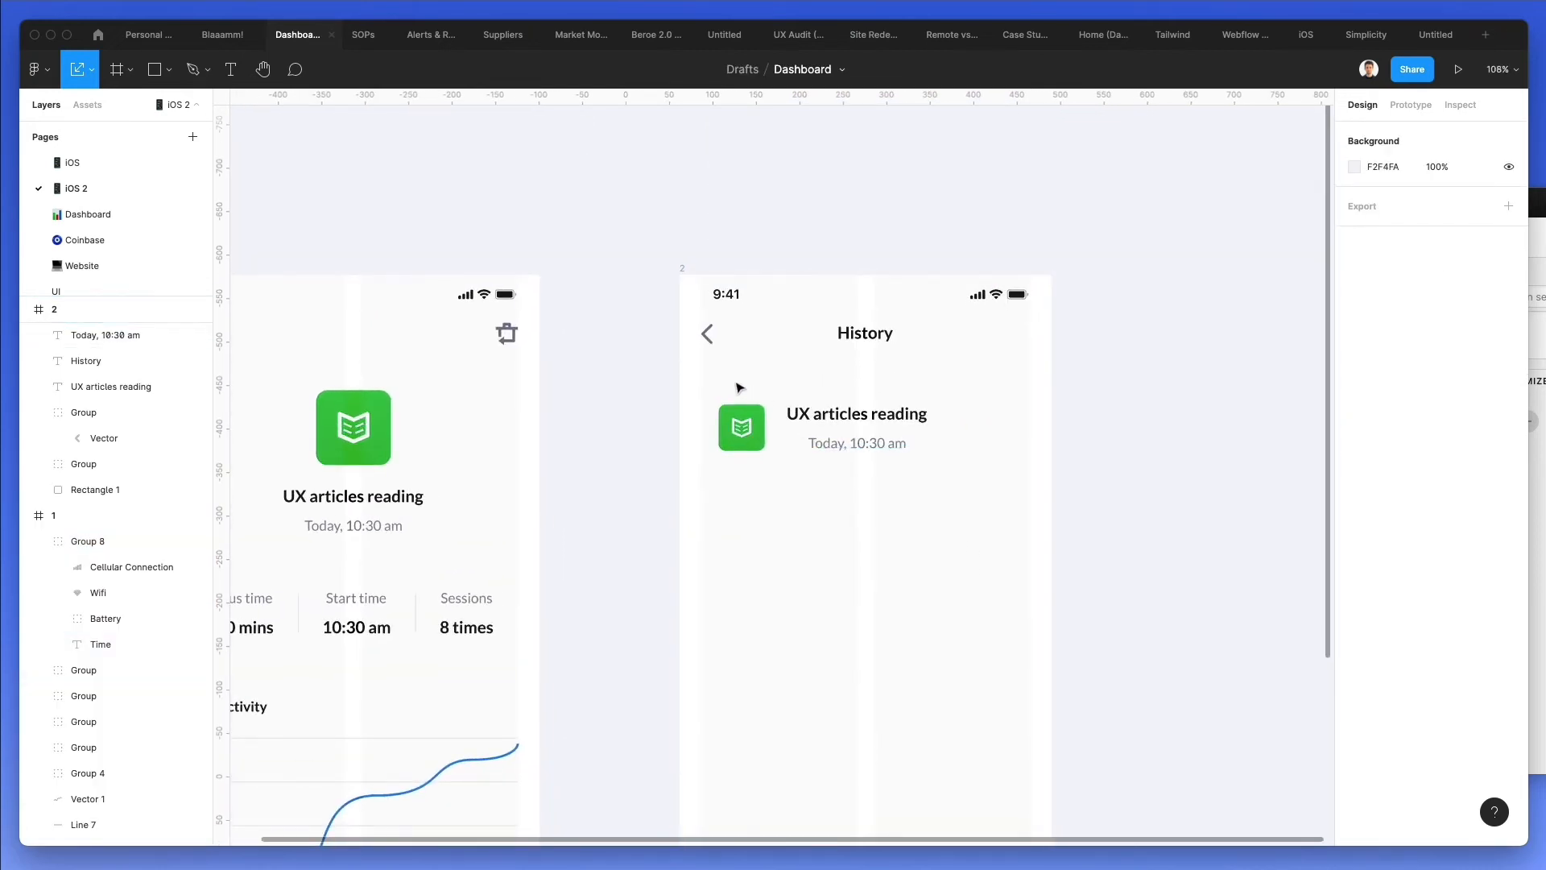
# Set screen 2's "UX articles reading" title to font size 16 and nudge it down 6 px towards the date
pyautogui.click(860, 414)
pyautogui.click(1450, 510)
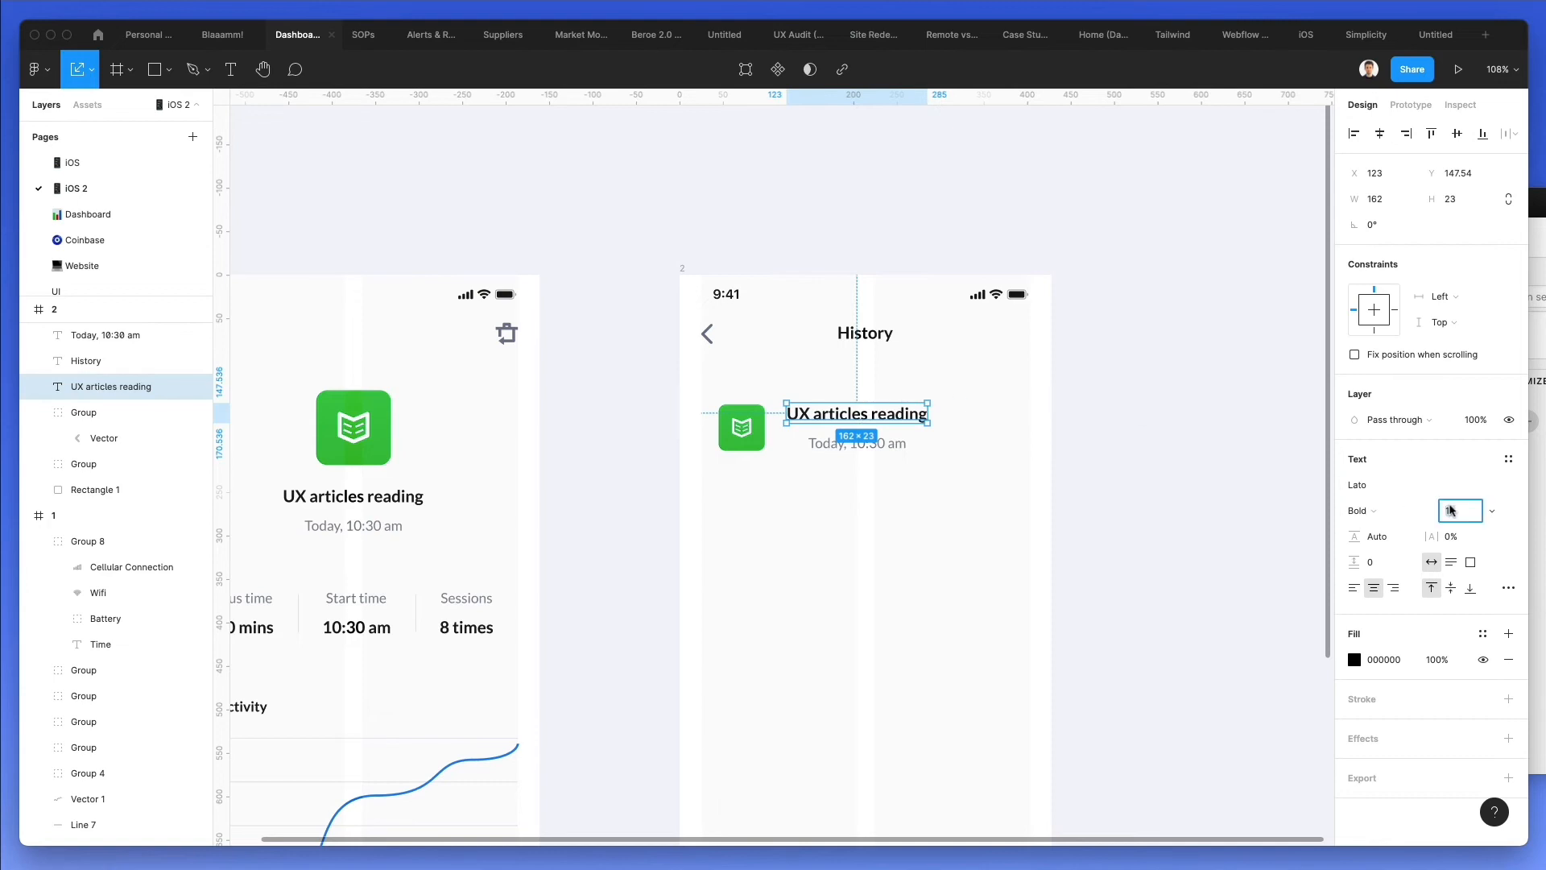
pyautogui.write('16')
pyautogui.press('Return')
pyautogui.press('Down')
pyautogui.press('Down')
pyautogui.press('Down')
pyautogui.press('Down')
pyautogui.press('Down')
pyautogui.press('Down')
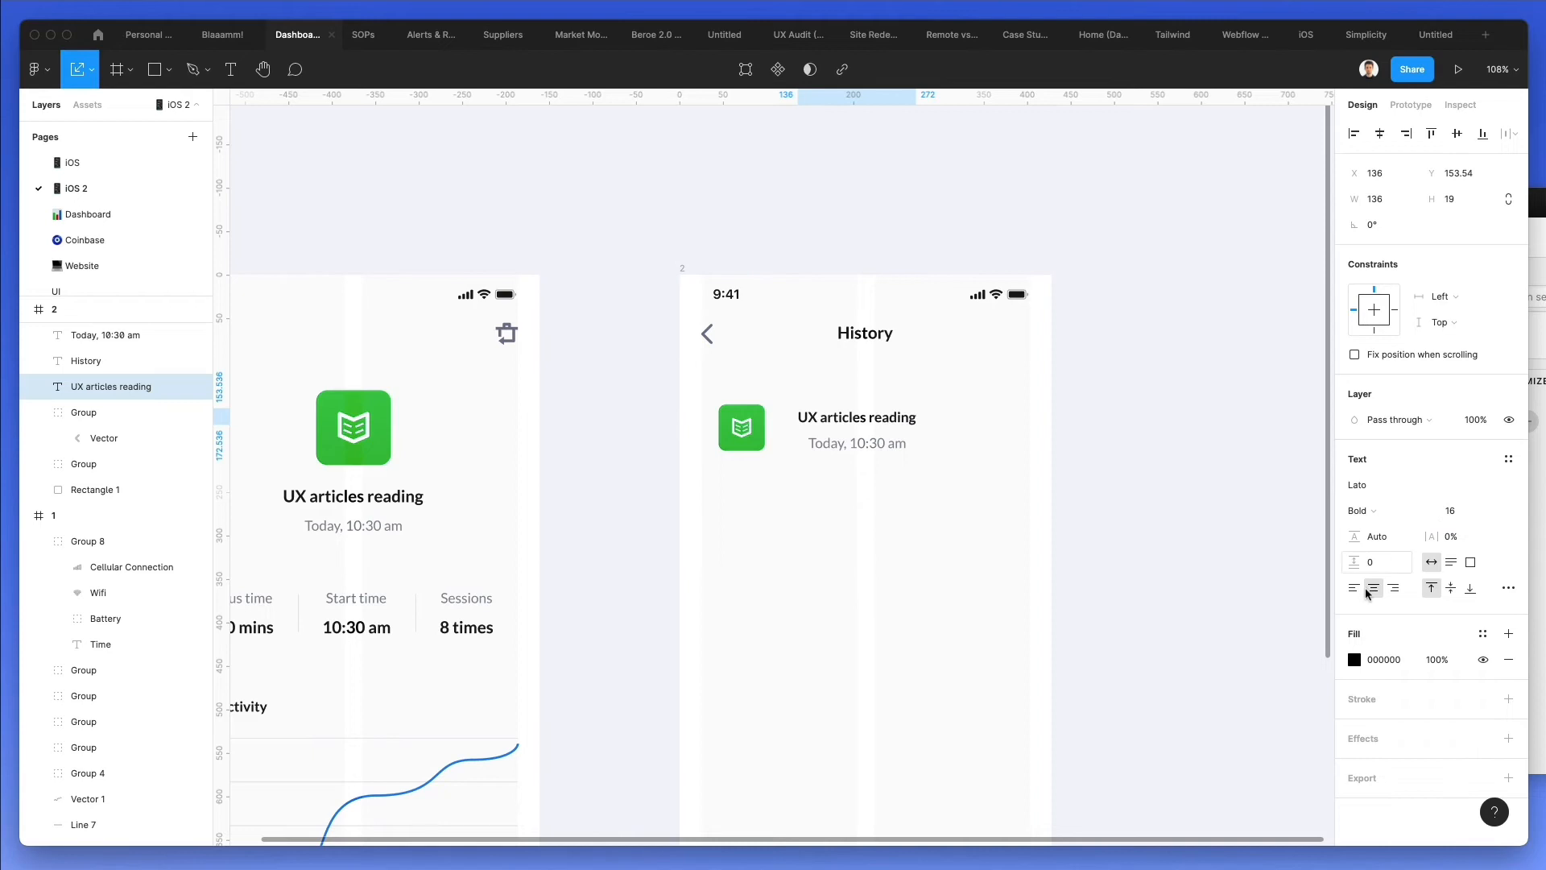
# Left-align the title and date text in screen 2 and place both at X 118.4 beside the icon
pyautogui.click(881, 446)
pyautogui.click(1356, 588)
pyautogui.moveTo(849, 448); pyautogui.dragTo(865, 431)
pyautogui.keyDown('shift'); pyautogui.click(817, 415); pyautogui.keyUp('shift')
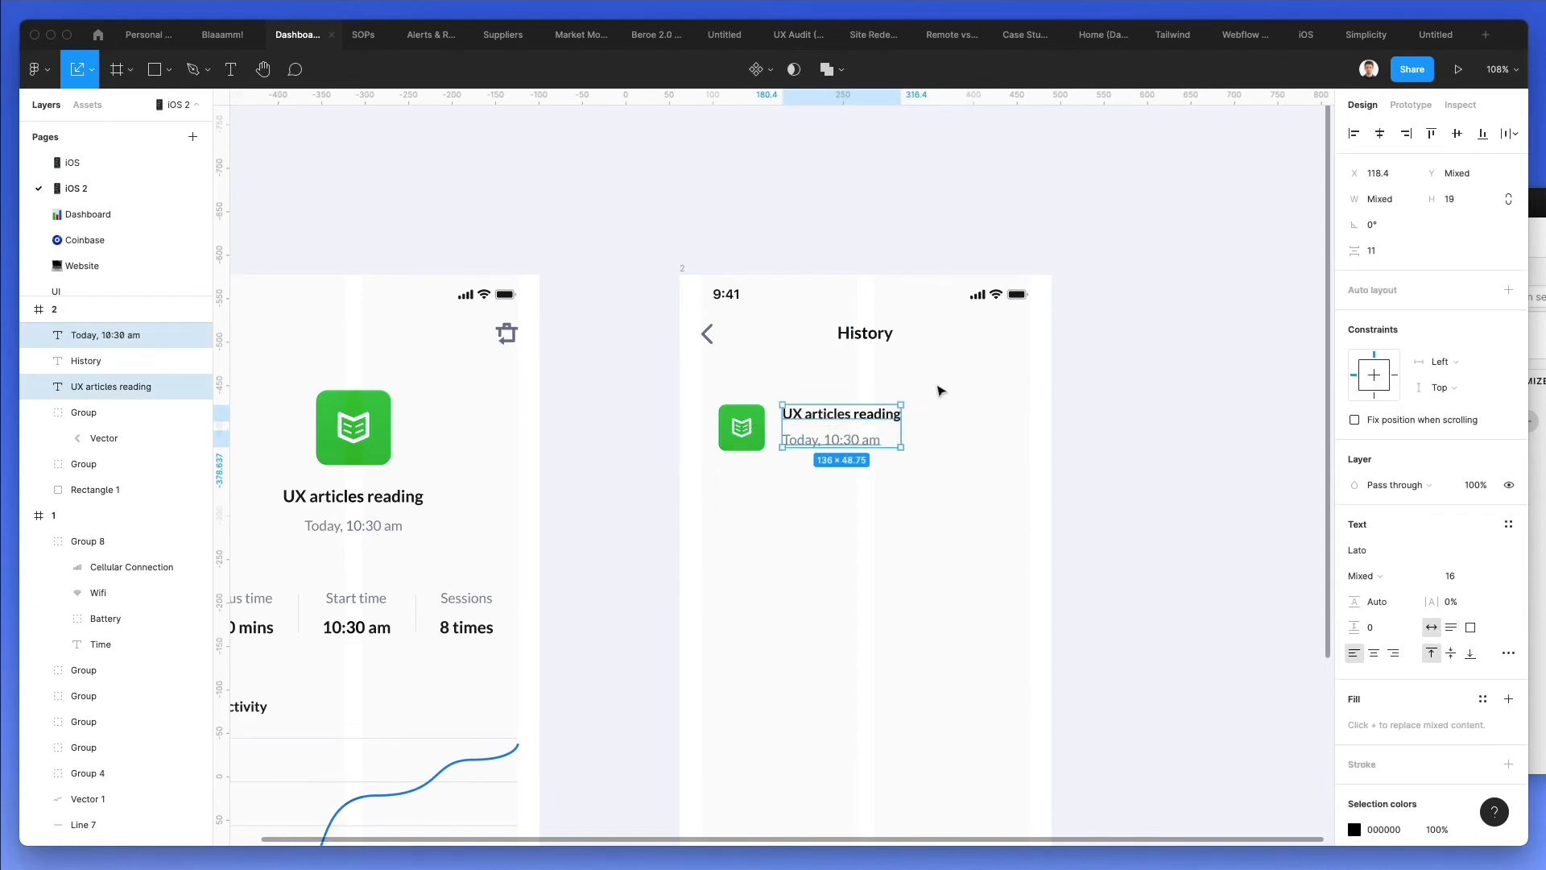
pyautogui.click(918, 390)
pyautogui.scroll(3, 914, 396)
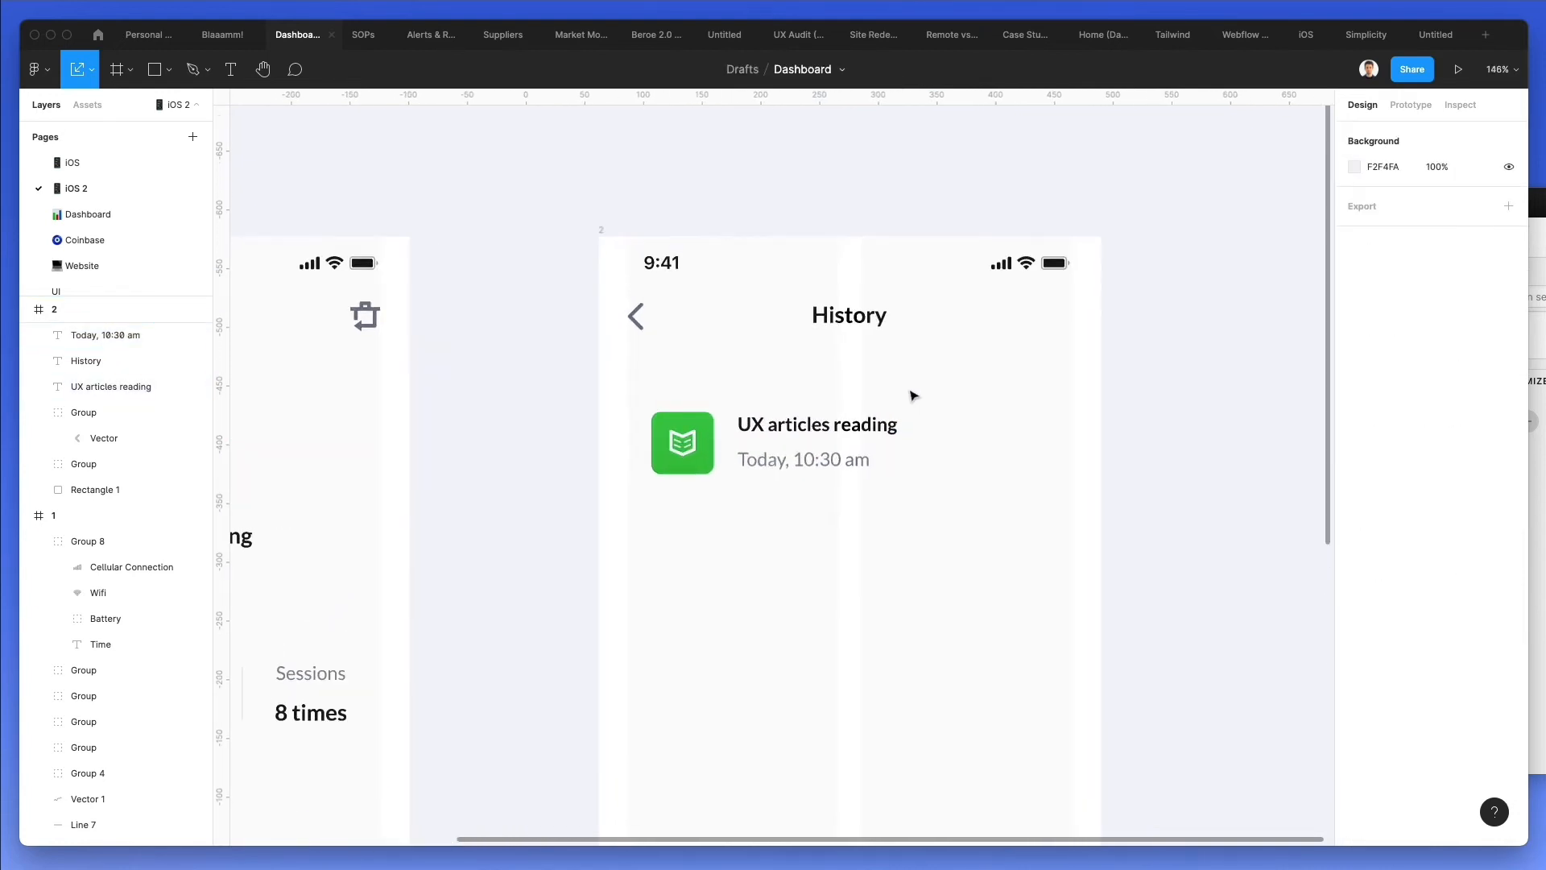
# Change the row's title to "English lesson" and the line beneath it to "Education"
pyautogui.doubleClick(827, 435)
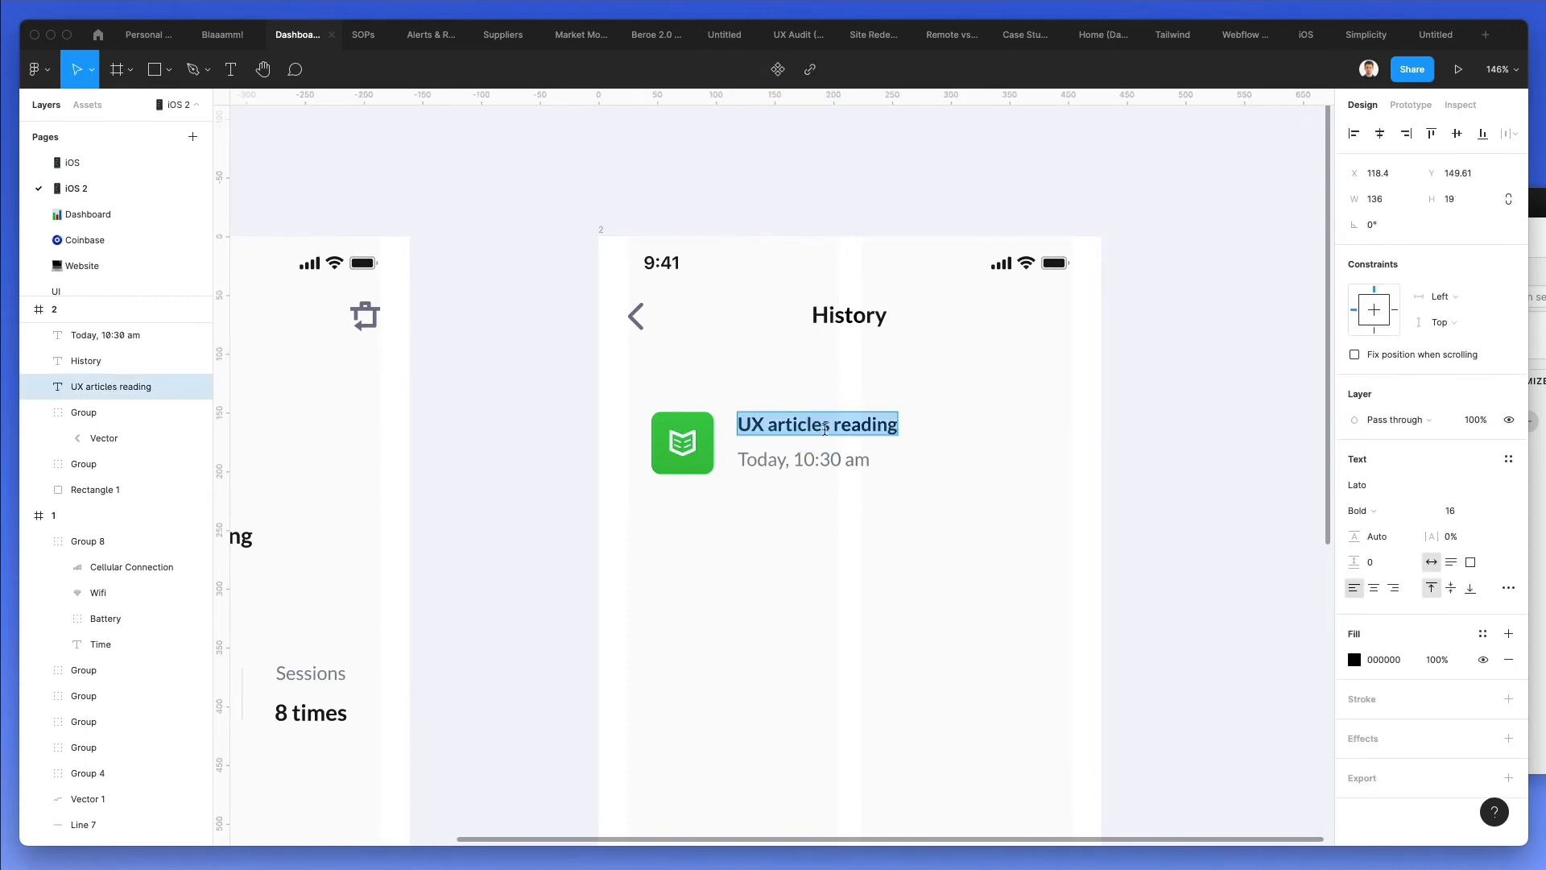
pyautogui.write('English')
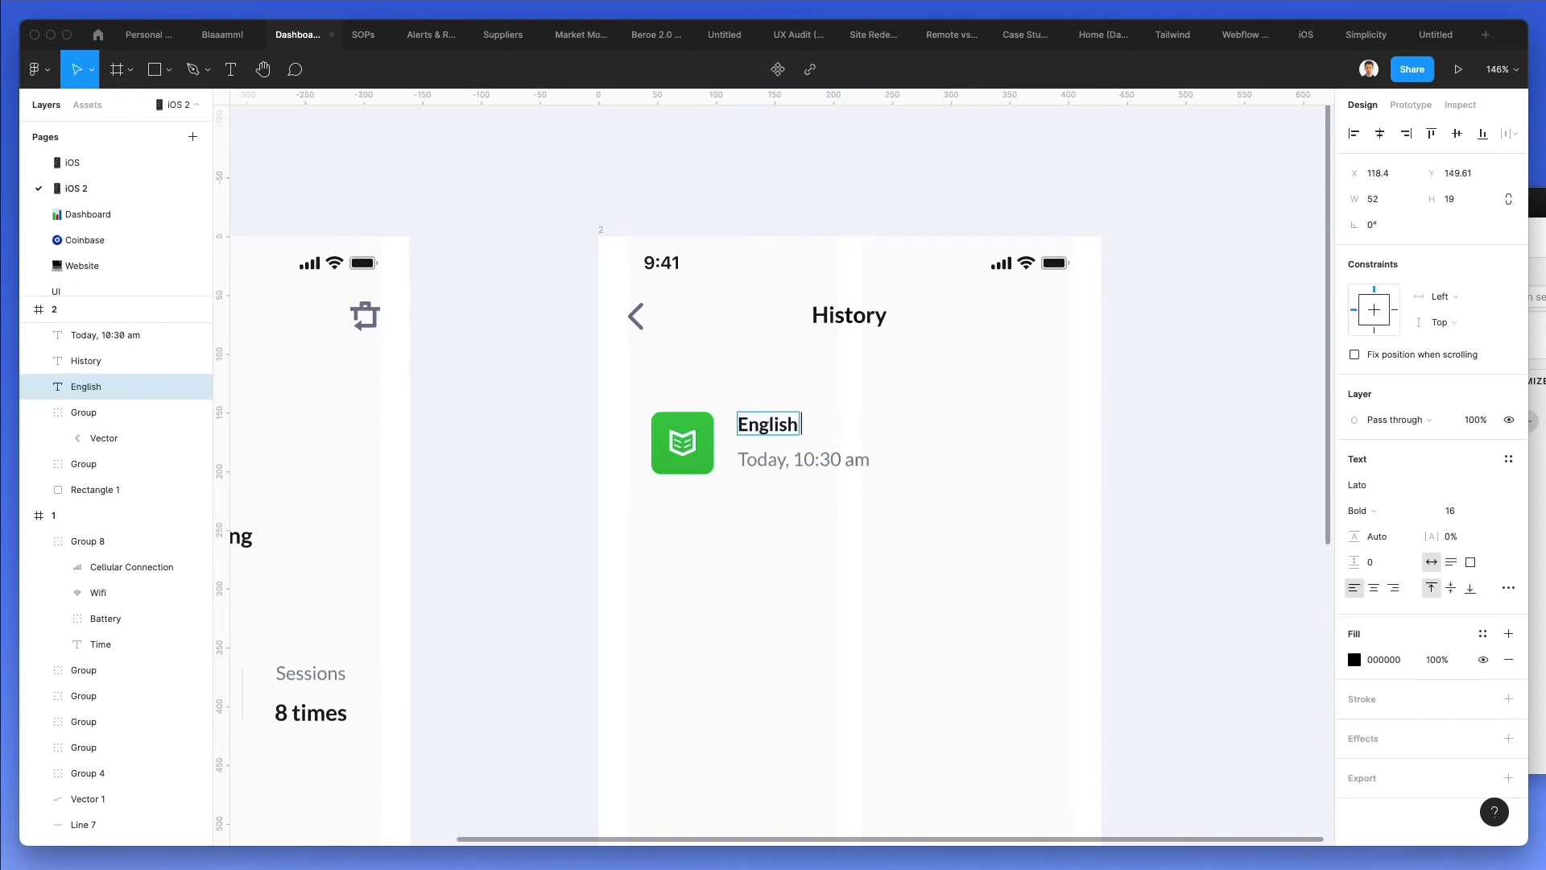
pyautogui.press('Escape')
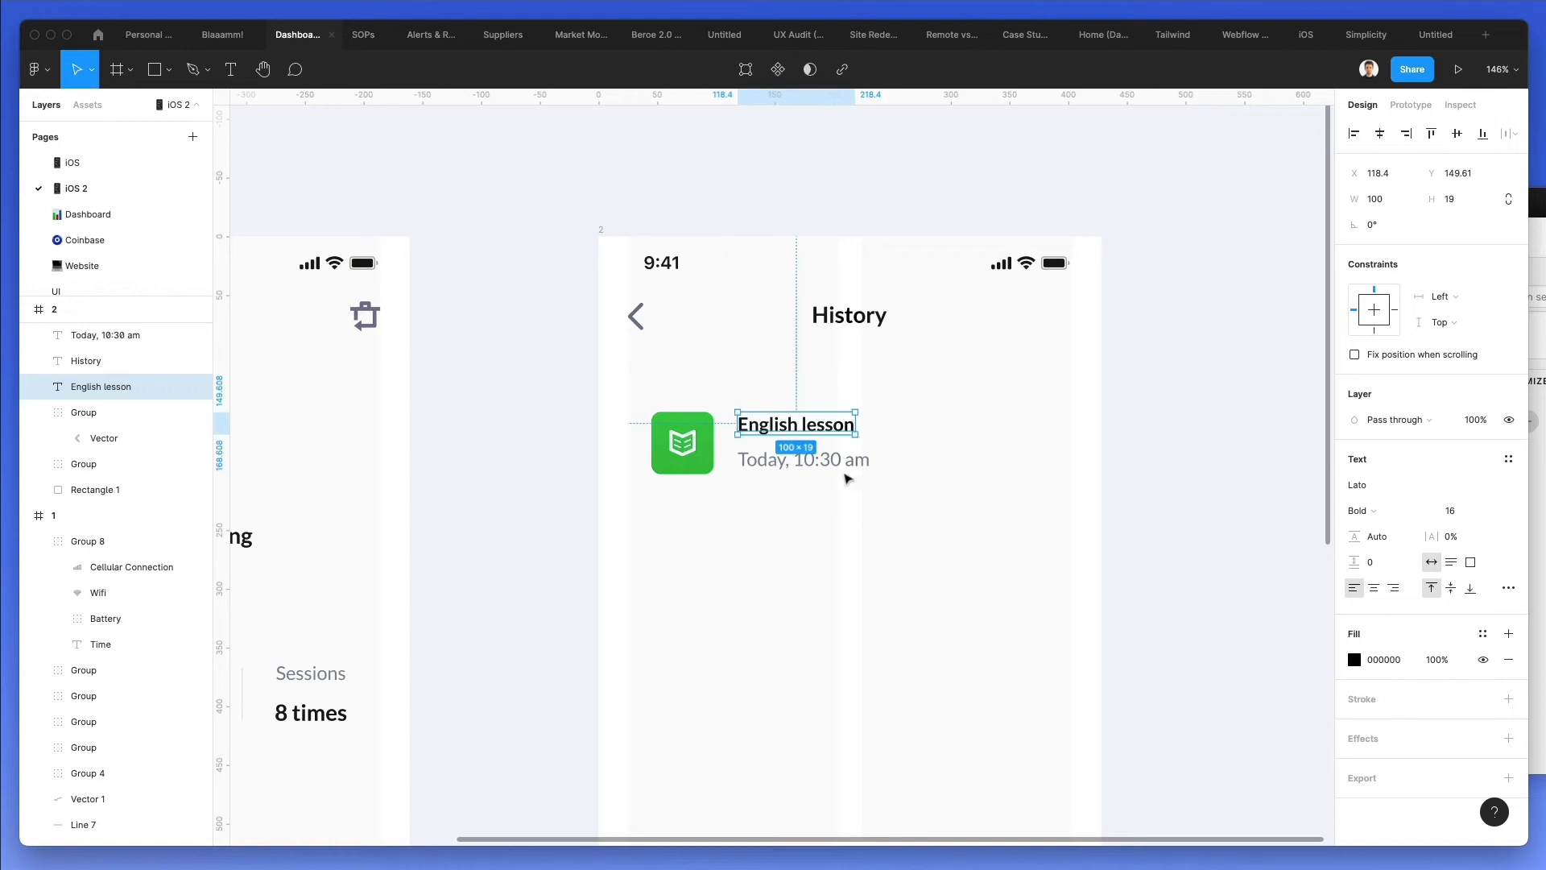
pyautogui.doubleClick(831, 466)
pyautogui.write('Educa')
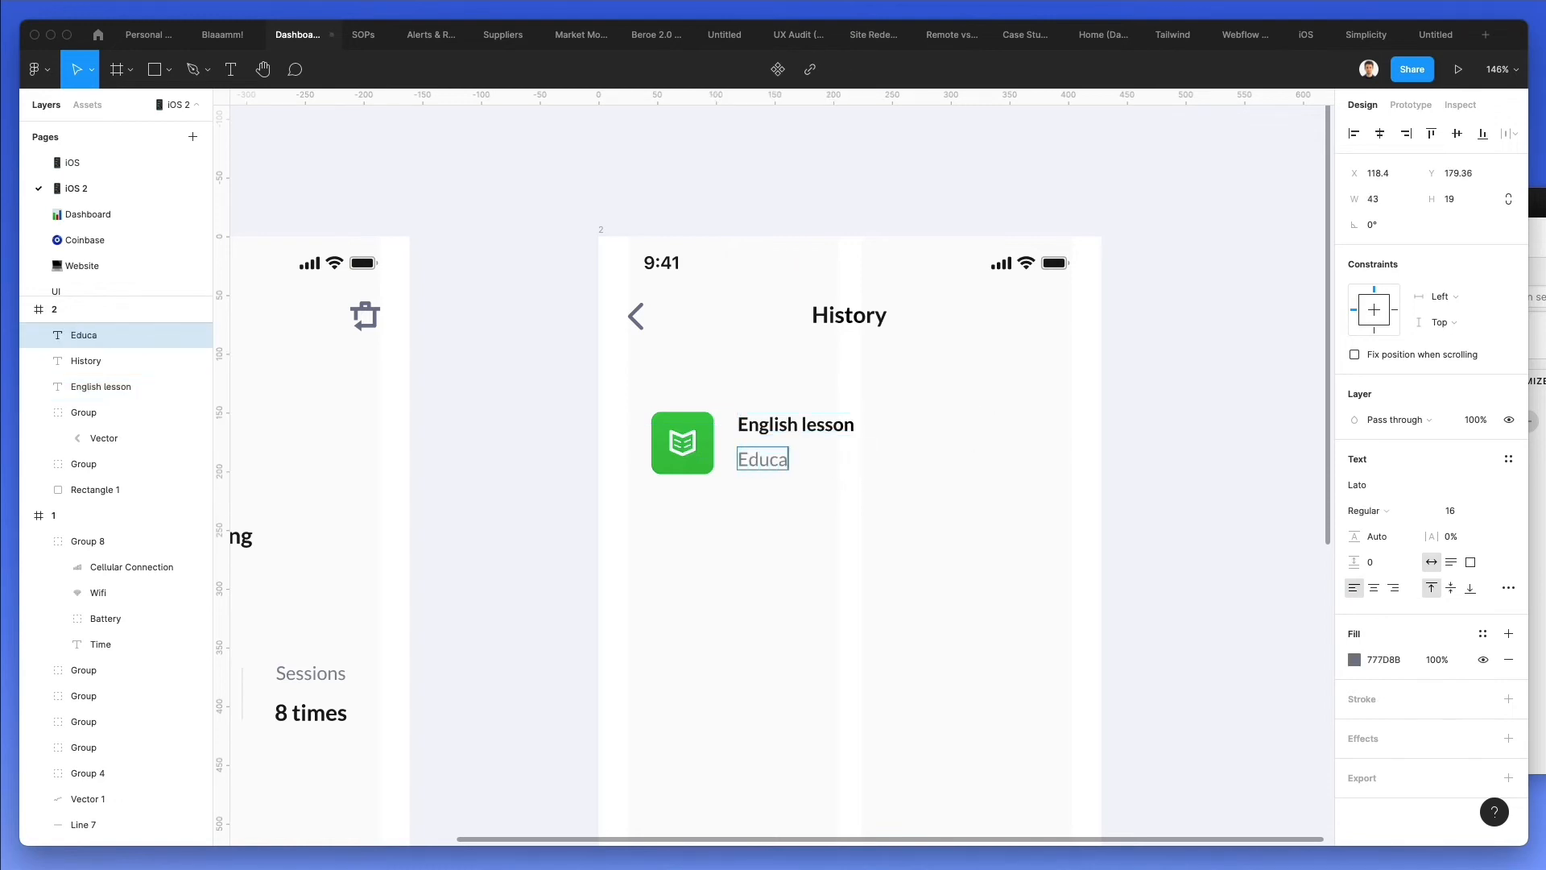
pyautogui.click(998, 445)
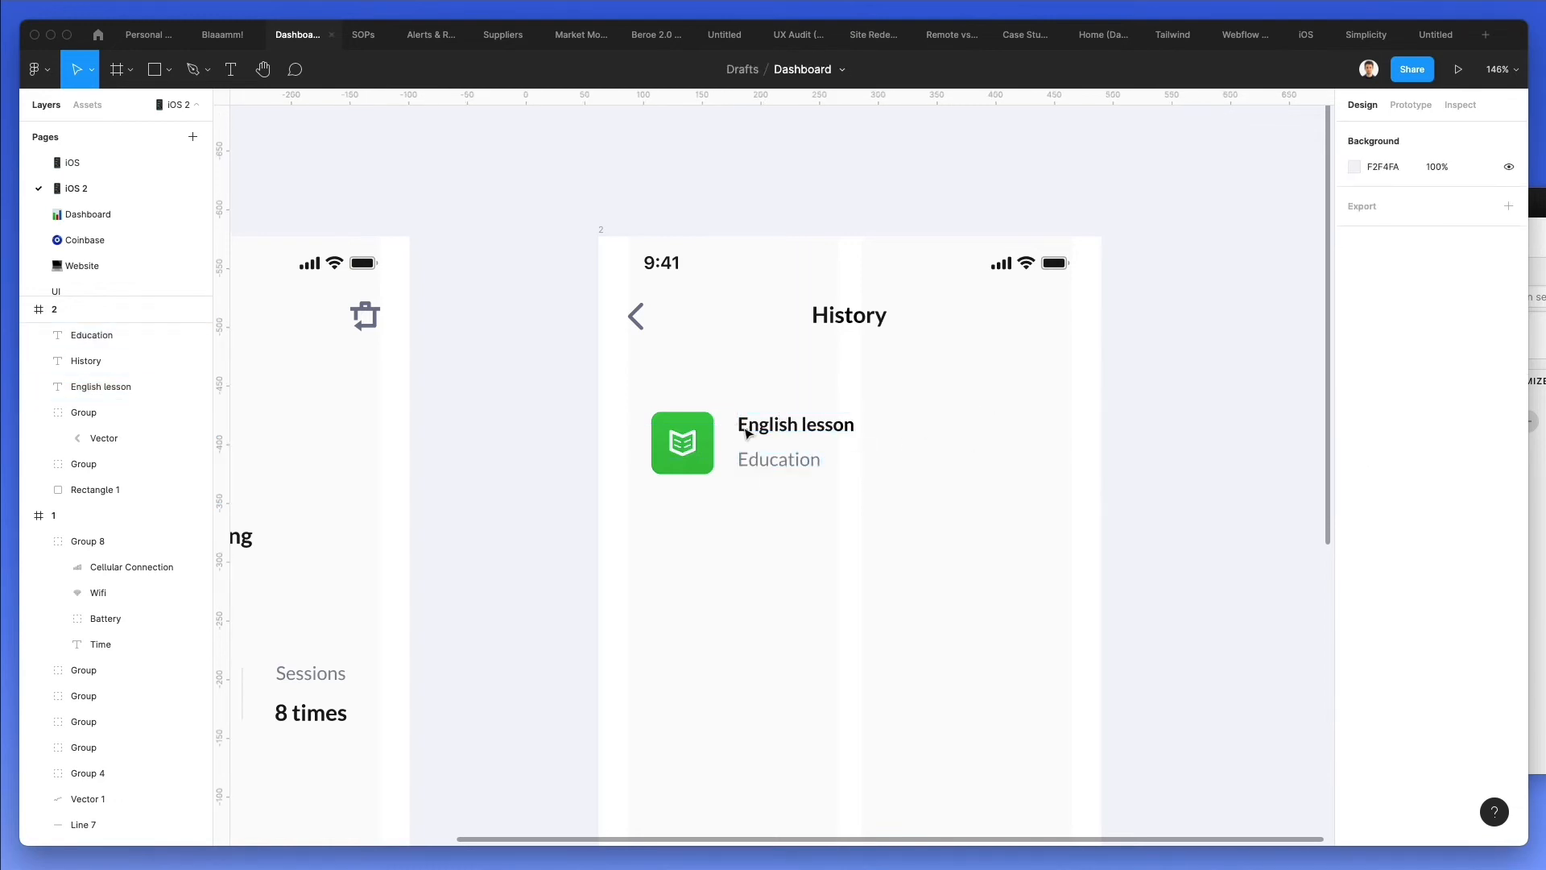
# Duplicate the two row texts to the right at X 287.81 and change the copied title to "1:30h"
pyautogui.click(769, 432)
pyautogui.keyDown('shift'); pyautogui.click(781, 467); pyautogui.keyUp('shift')
pyautogui.moveTo(781, 468); pyautogui.dragTo(973, 462)
pyautogui.click(1042, 387)
pyautogui.click(998, 425)
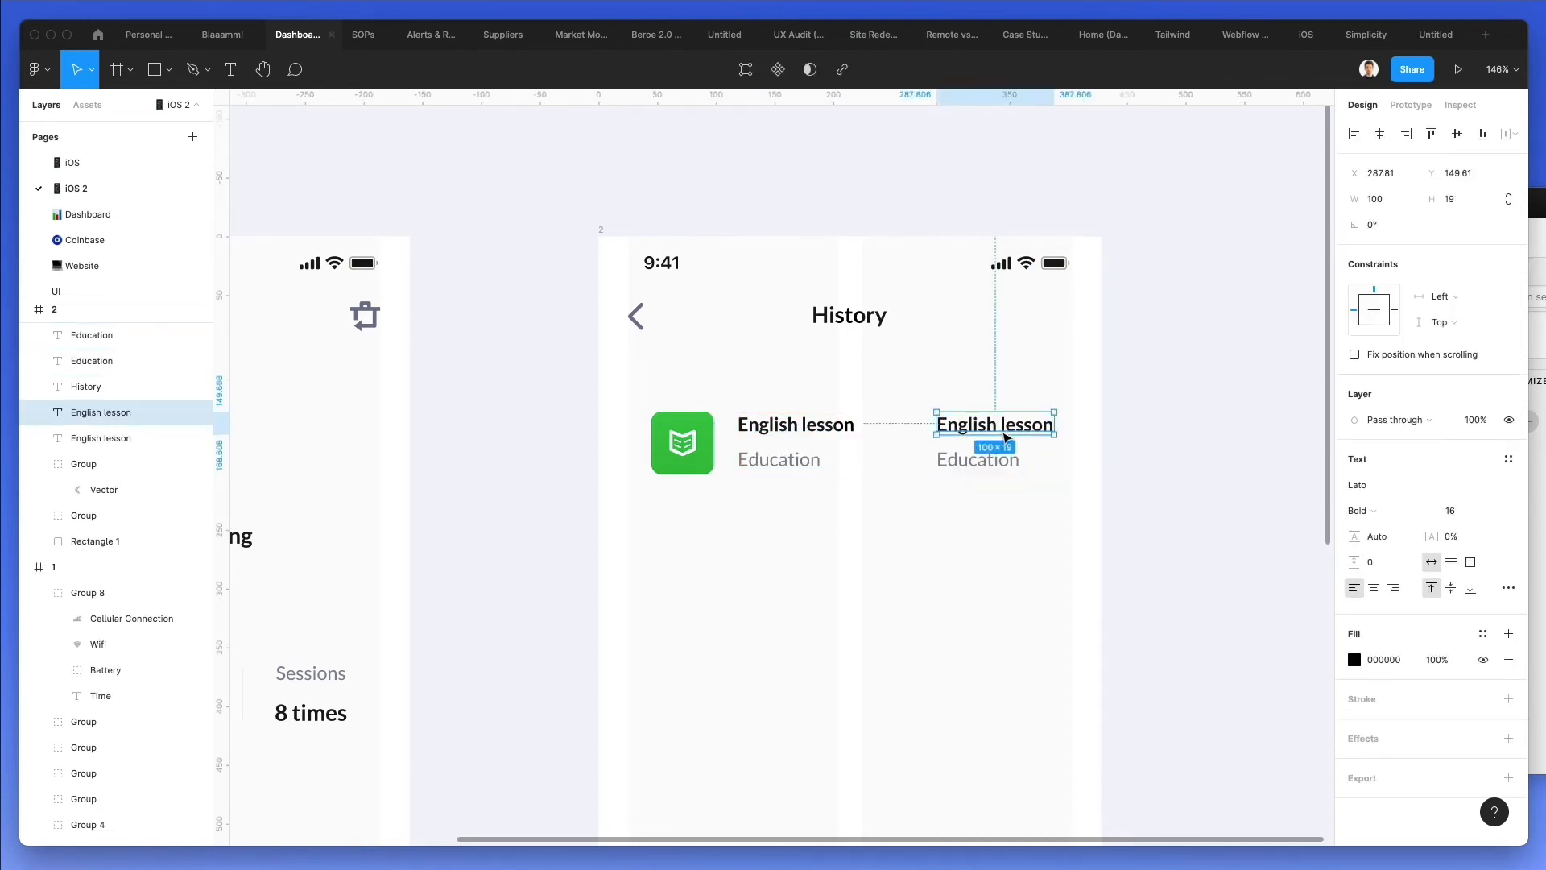
pyautogui.press('Return')
pyautogui.write('1:30h')
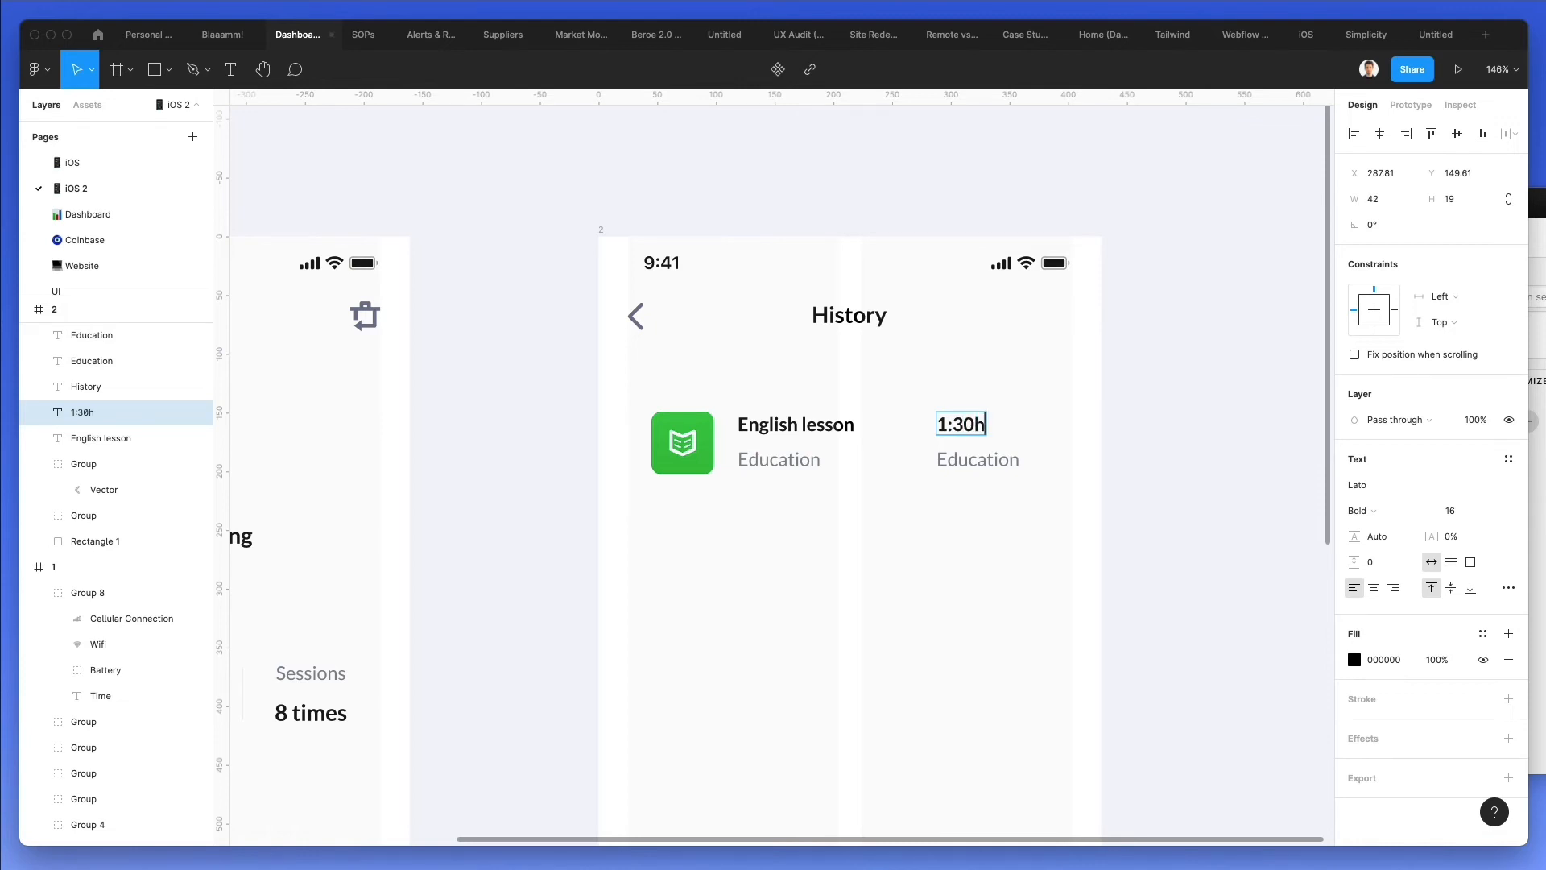
# Change the copied "Education" text under the duration to "10:30 - 12:00"
pyautogui.click(981, 456)
pyautogui.press('Return')
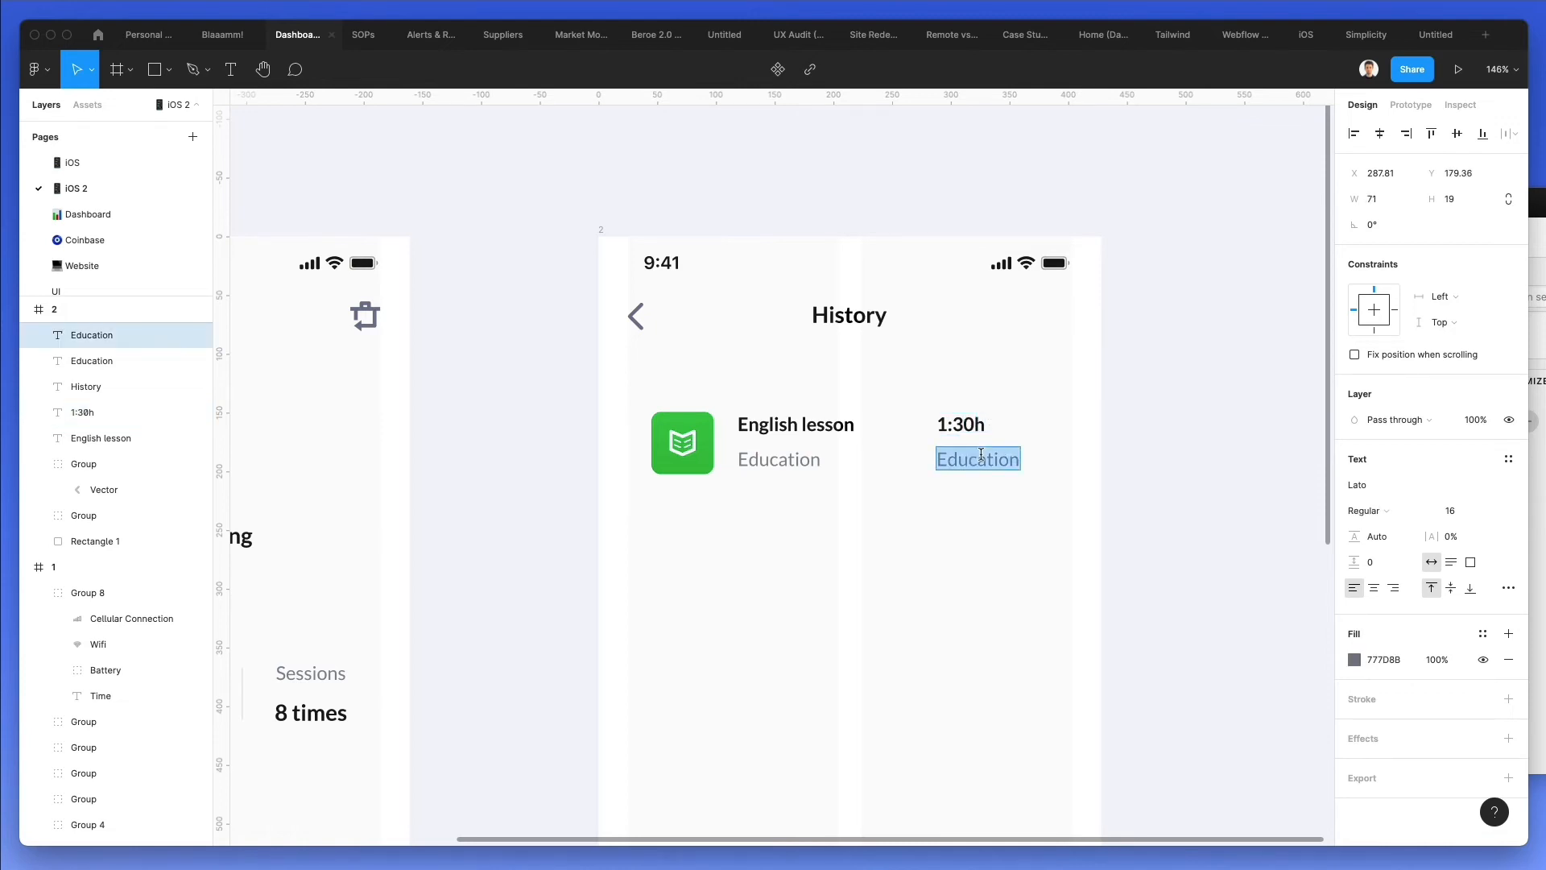
pyautogui.write('10:30 - 1')
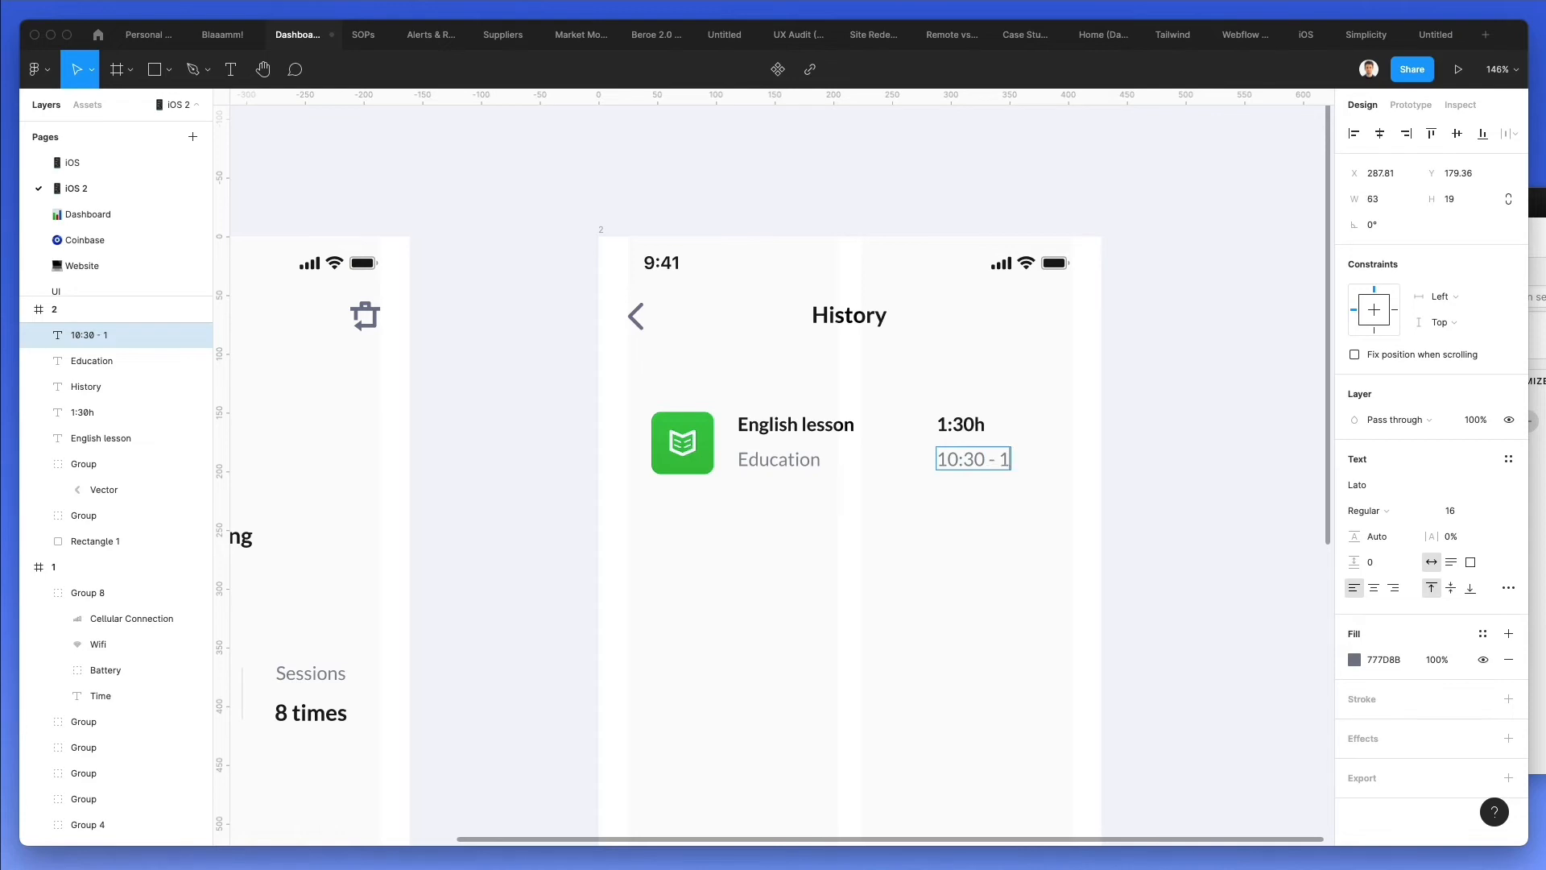
pyautogui.write('2:00')
pyautogui.press('Escape')
# Set the duration and time range to right text alignment and align their right edges with each other
pyautogui.moveTo(927, 380); pyautogui.dragTo(1028, 480)
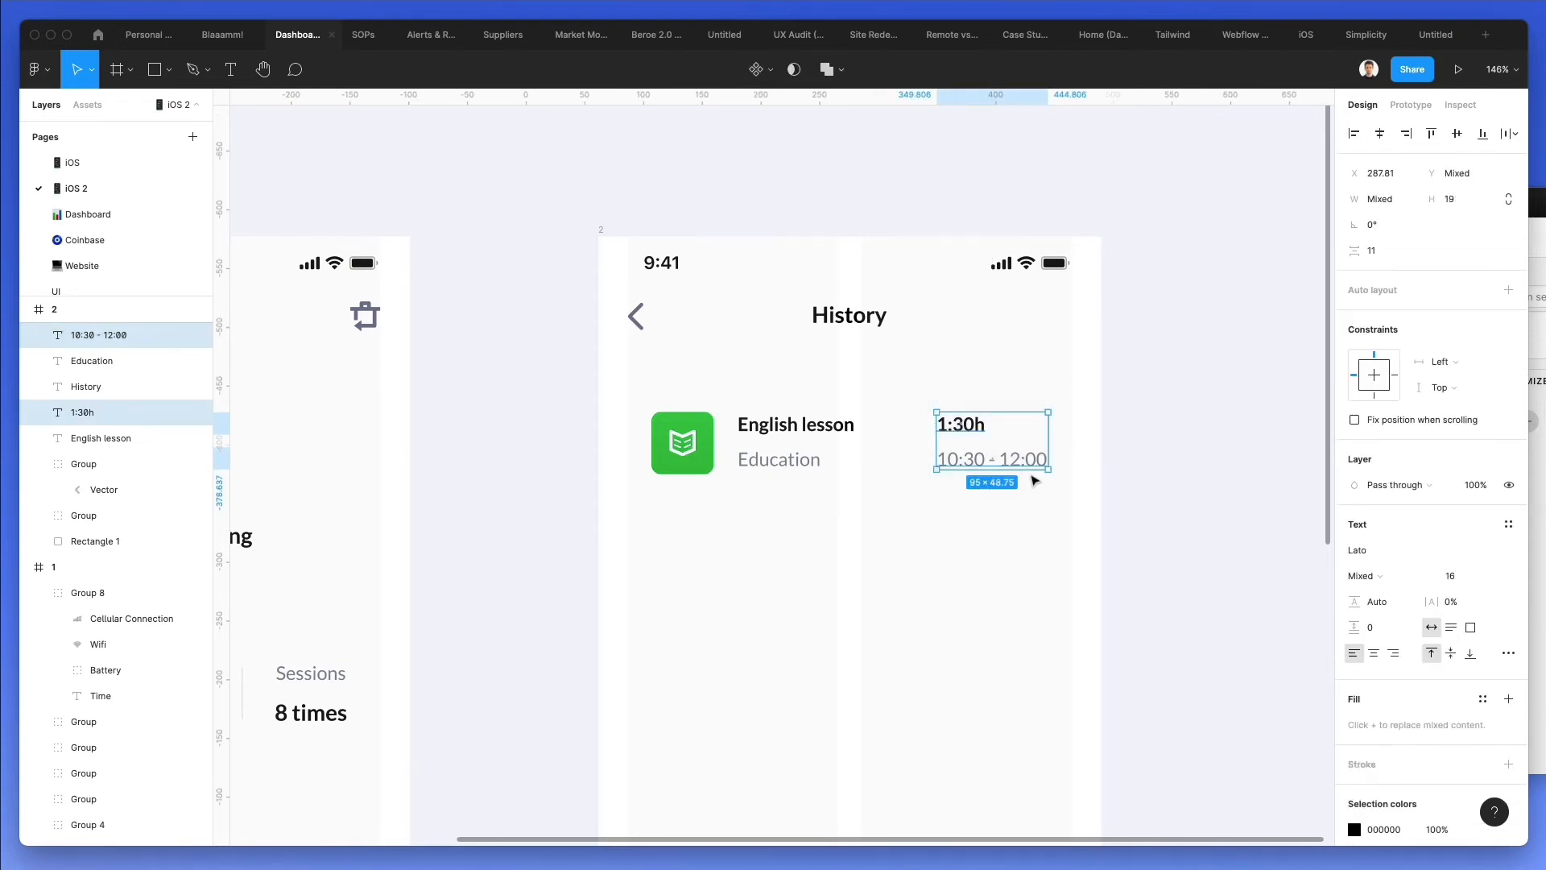
pyautogui.click(1393, 653)
pyautogui.click(1406, 134)
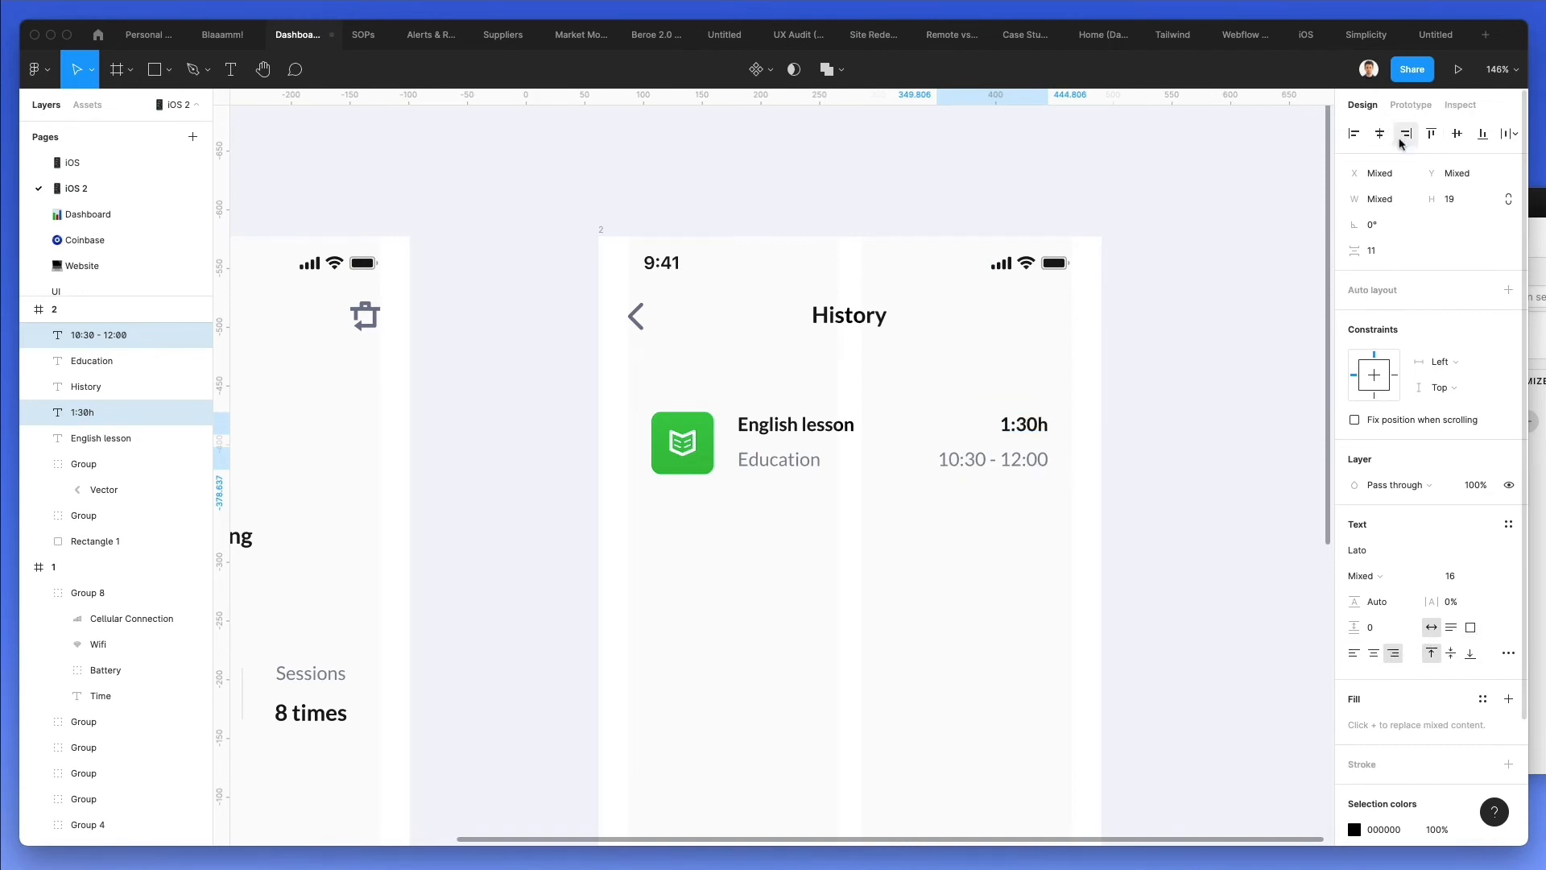
pyautogui.click(964, 367)
# Nudge the row's icon and all four texts 4 px to the left
pyautogui.moveTo(753, 398); pyautogui.dragTo(1055, 494)
pyautogui.press('Left')
pyautogui.press('Left')
pyautogui.press('Left')
pyautogui.press('Left')
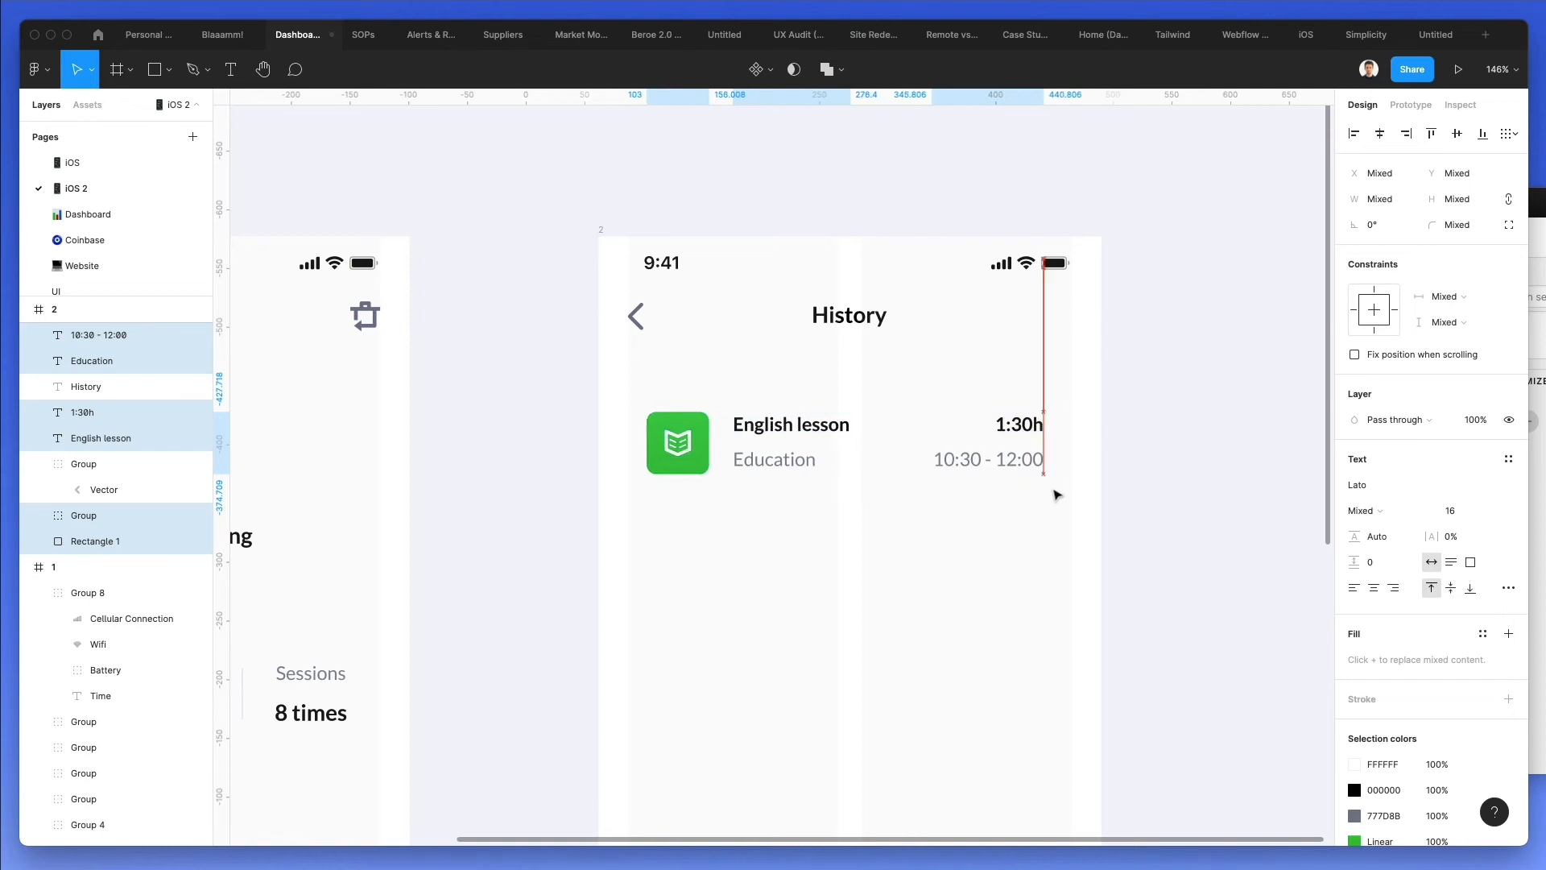
pyautogui.click(973, 518)
# Draw a rectangle about 378 × 82 px over the English lesson row between the margins and send it behind the row's content
pyautogui.press('r')
pyautogui.moveTo(630, 398); pyautogui.dragTo(1072, 493)
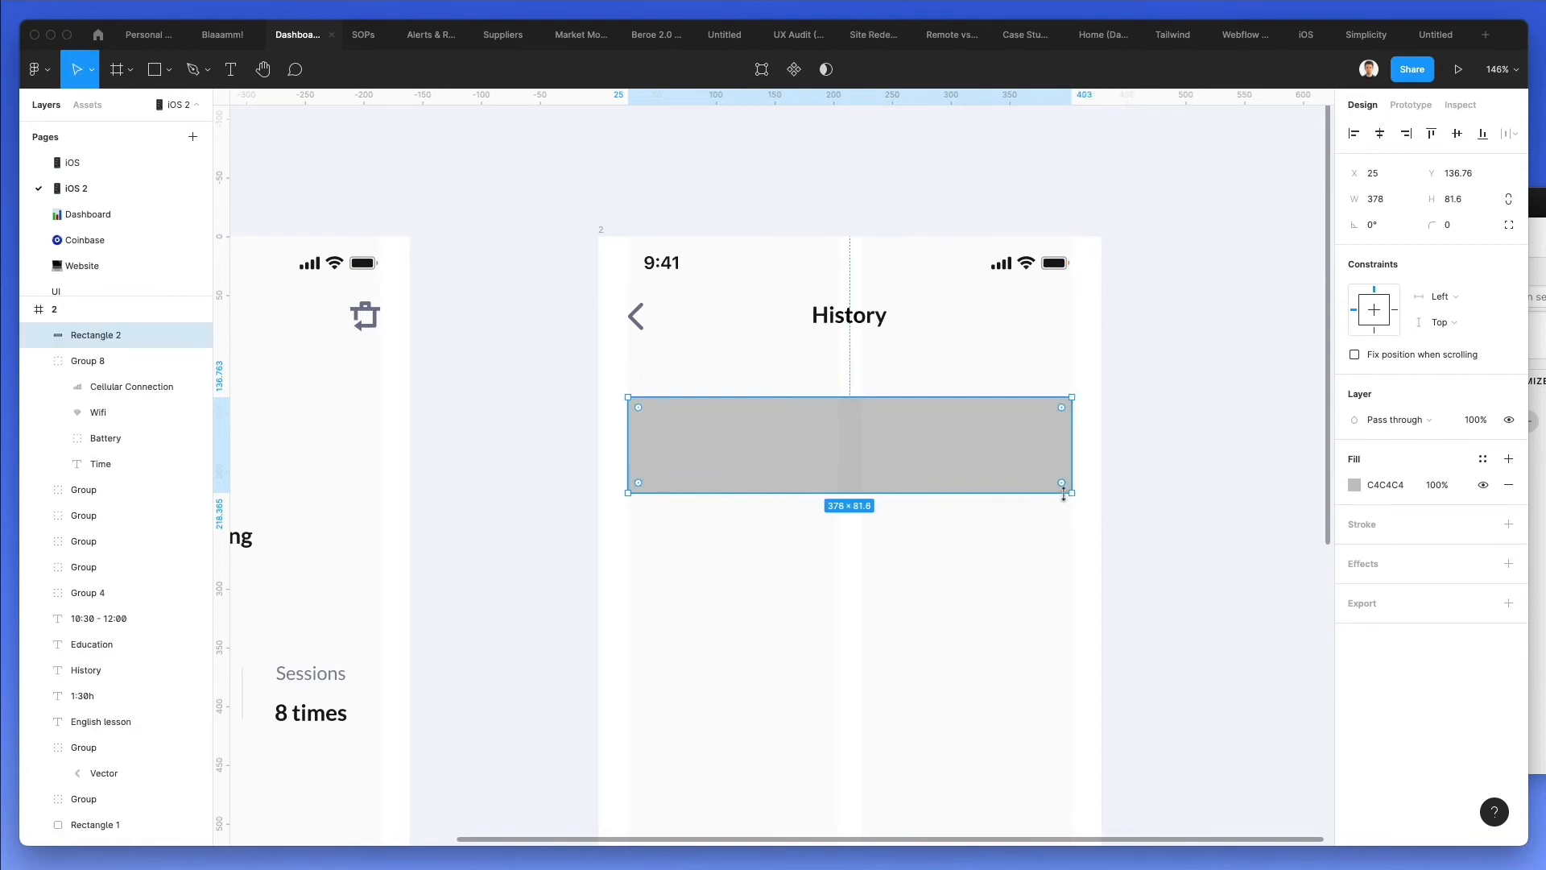
pyautogui.press('super+bracketleft')
pyautogui.press('super+bracketleft')
pyautogui.press('super+bracketleft')
pyautogui.press('super+bracketleft')
pyautogui.press('super+bracketleft')
pyautogui.press('super+bracketleft')
pyautogui.press('super+bracketleft')
pyautogui.press('super+bracketleft')
pyautogui.press('super+bracketleft')
pyautogui.press('super+bracketleft')
pyautogui.press('super+bracketleft')
pyautogui.press('super+bracketleft')
pyautogui.press('super+bracketleft')
pyautogui.press('super+bracketleft')
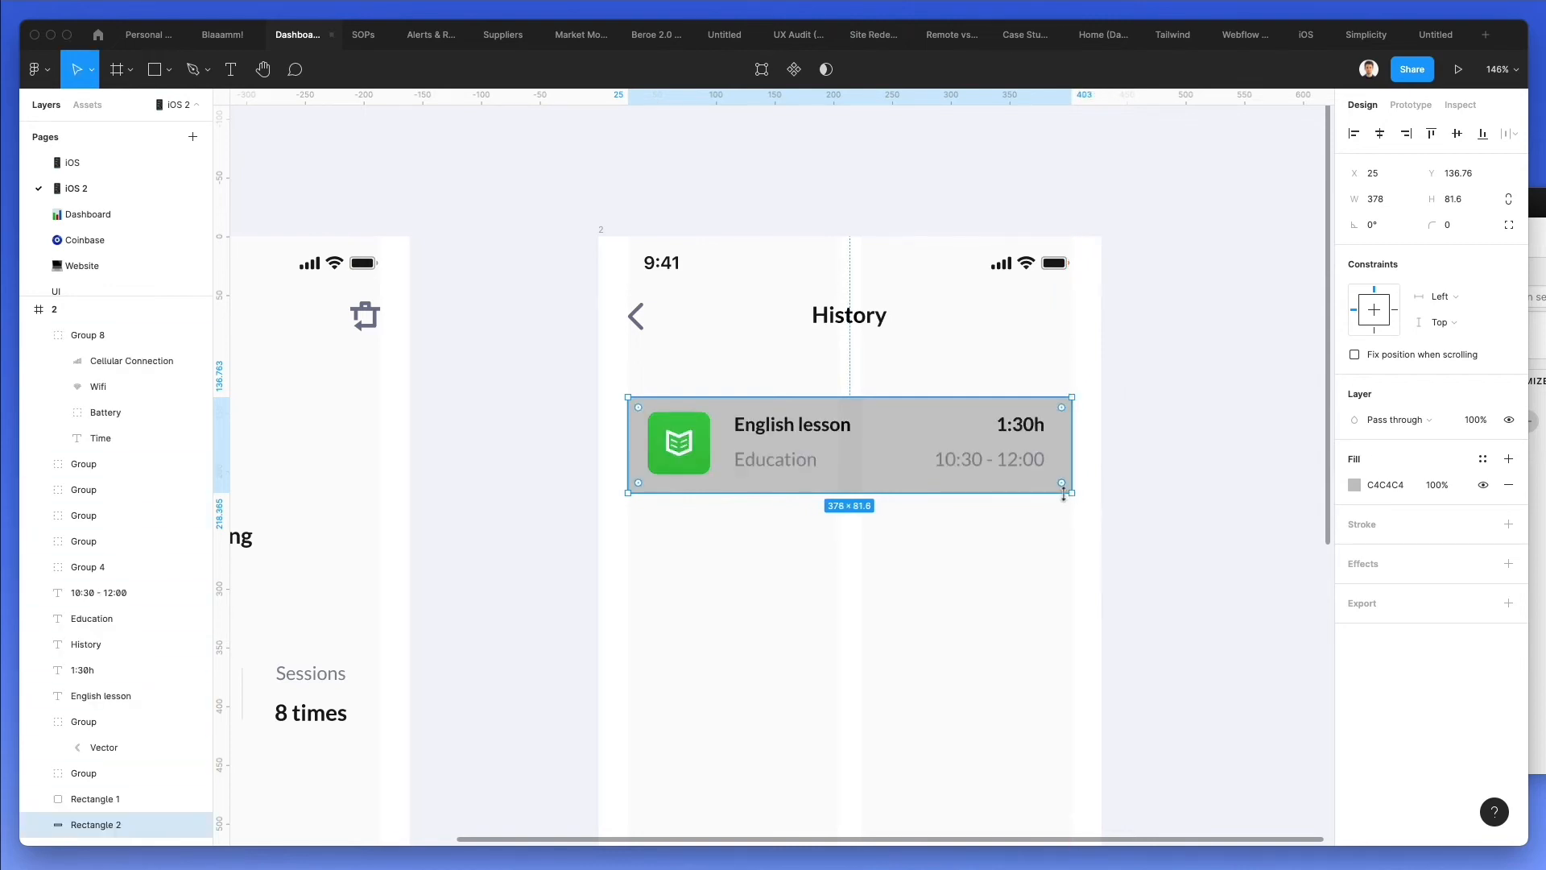
# Round the row rectangle's corners to 7 and adjust its vertical position to Y 135.76
pyautogui.press('Up')
pyautogui.press('Up')
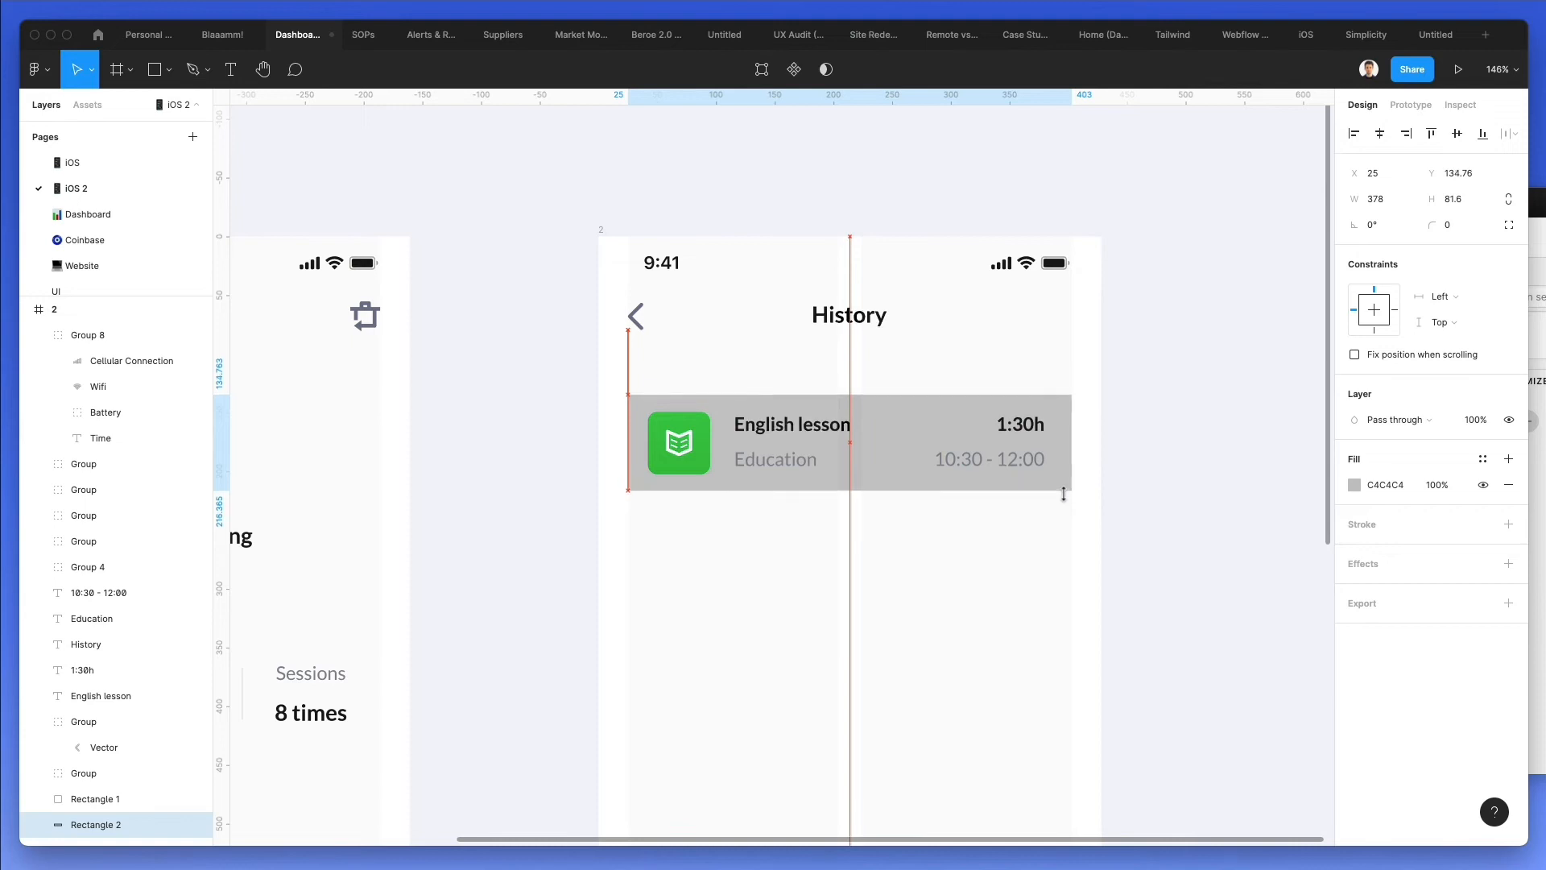
pyautogui.moveTo(1428, 225); pyautogui.dragTo(33, 223)
pyautogui.press('Down')
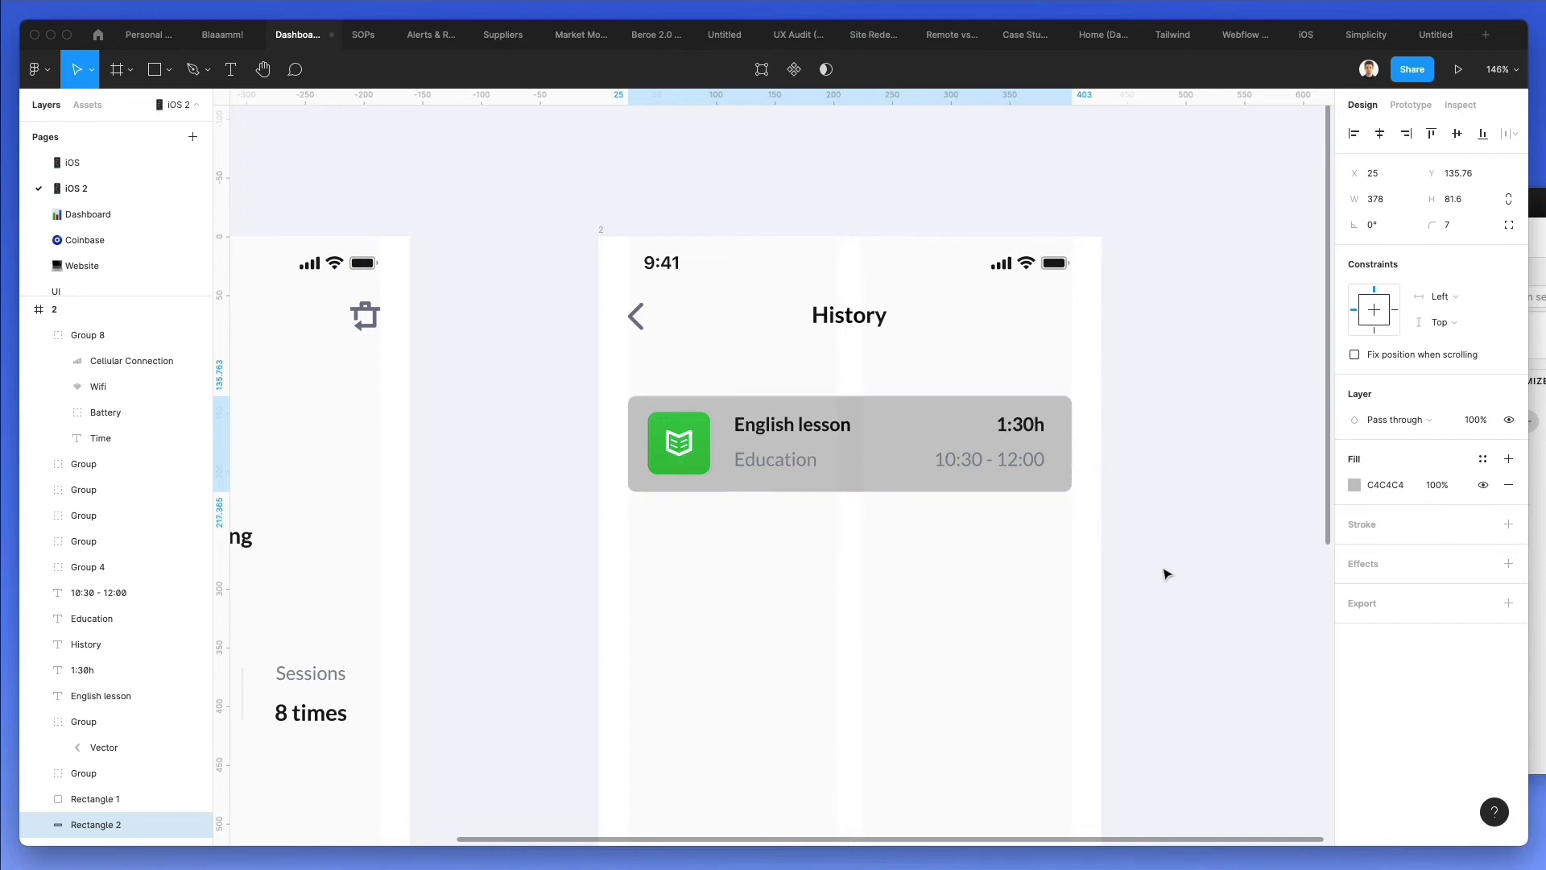
# Add a 1 px inside stroke to the row rectangle and make its fill white (FFFFFF)
pyautogui.click(1359, 525)
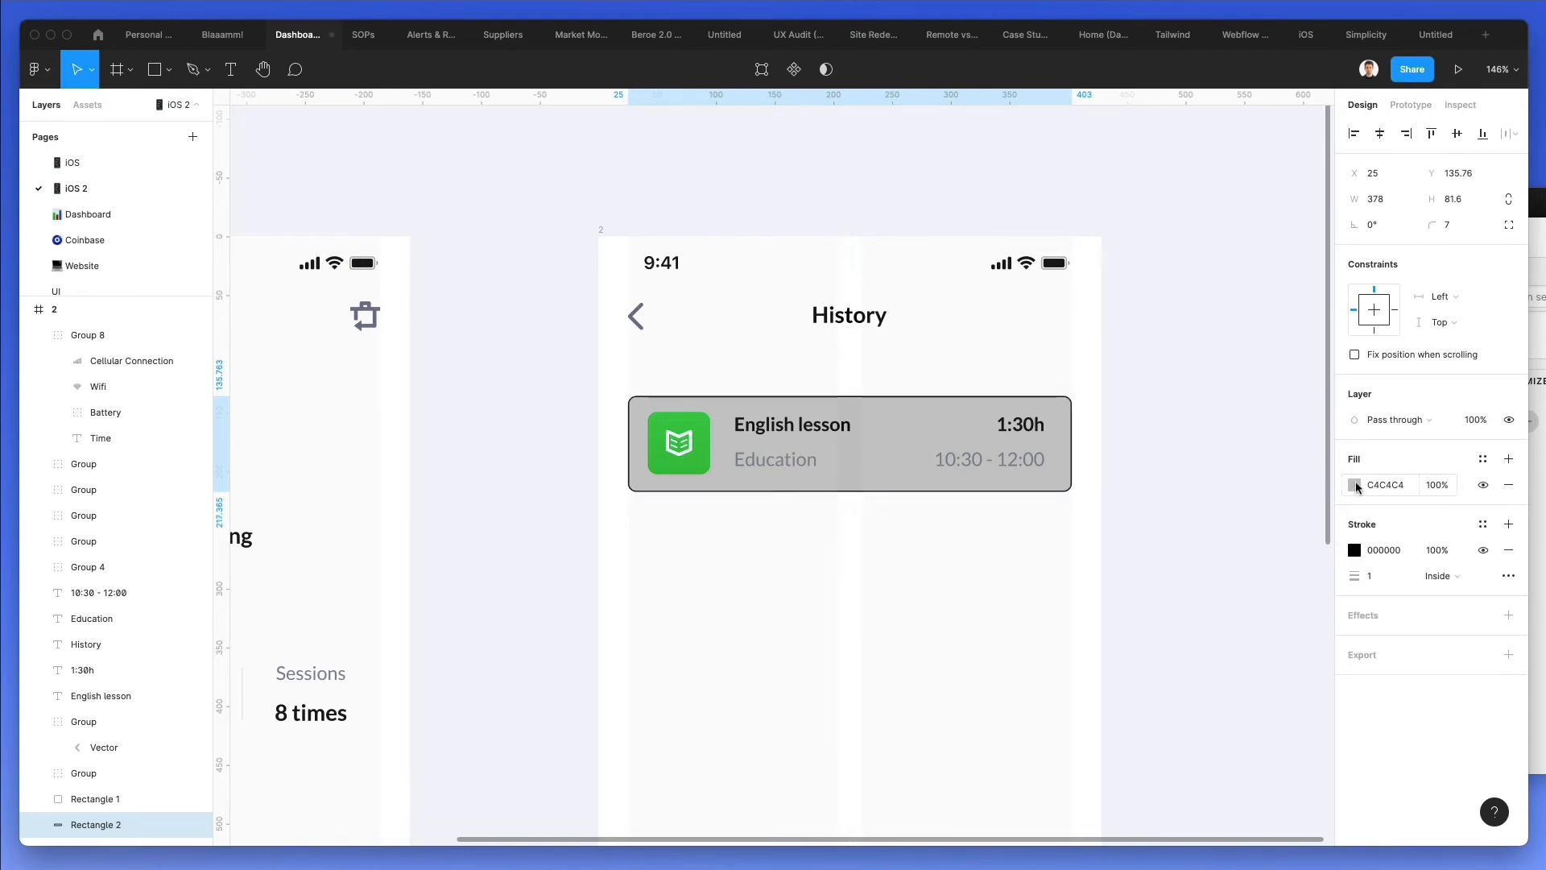
pyautogui.click(1356, 486)
pyautogui.moveTo(1299, 513); pyautogui.dragTo(935, 268)
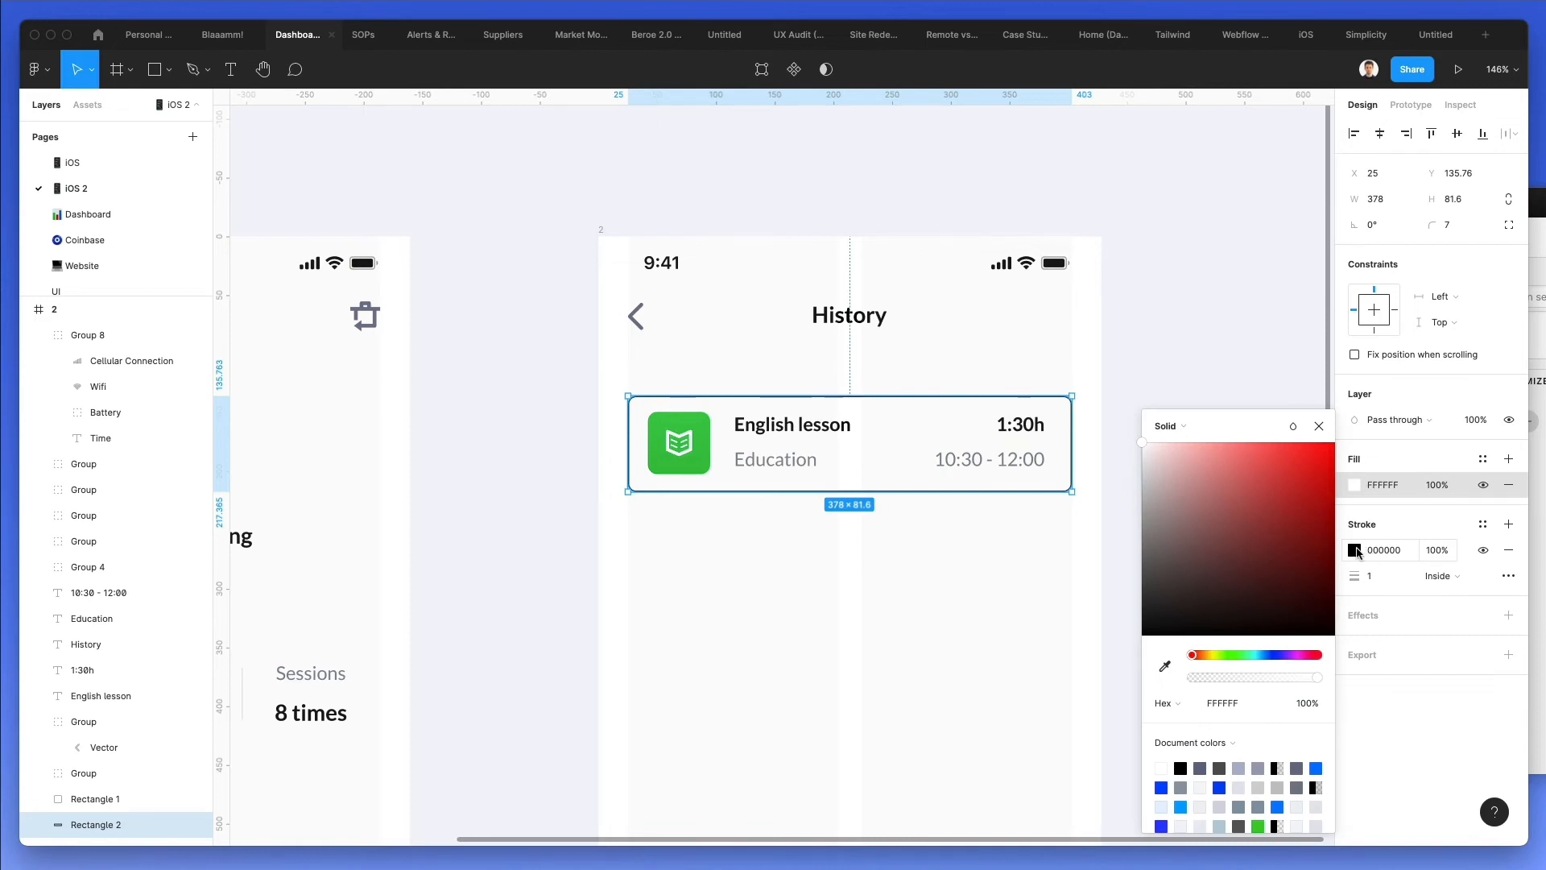
# Set the rectangle's stroke colour to E3E6EC by sampling a grid line of screen 1's Productivity chart
pyautogui.click(1355, 551)
pyautogui.hscroll(-10, 659, 448)
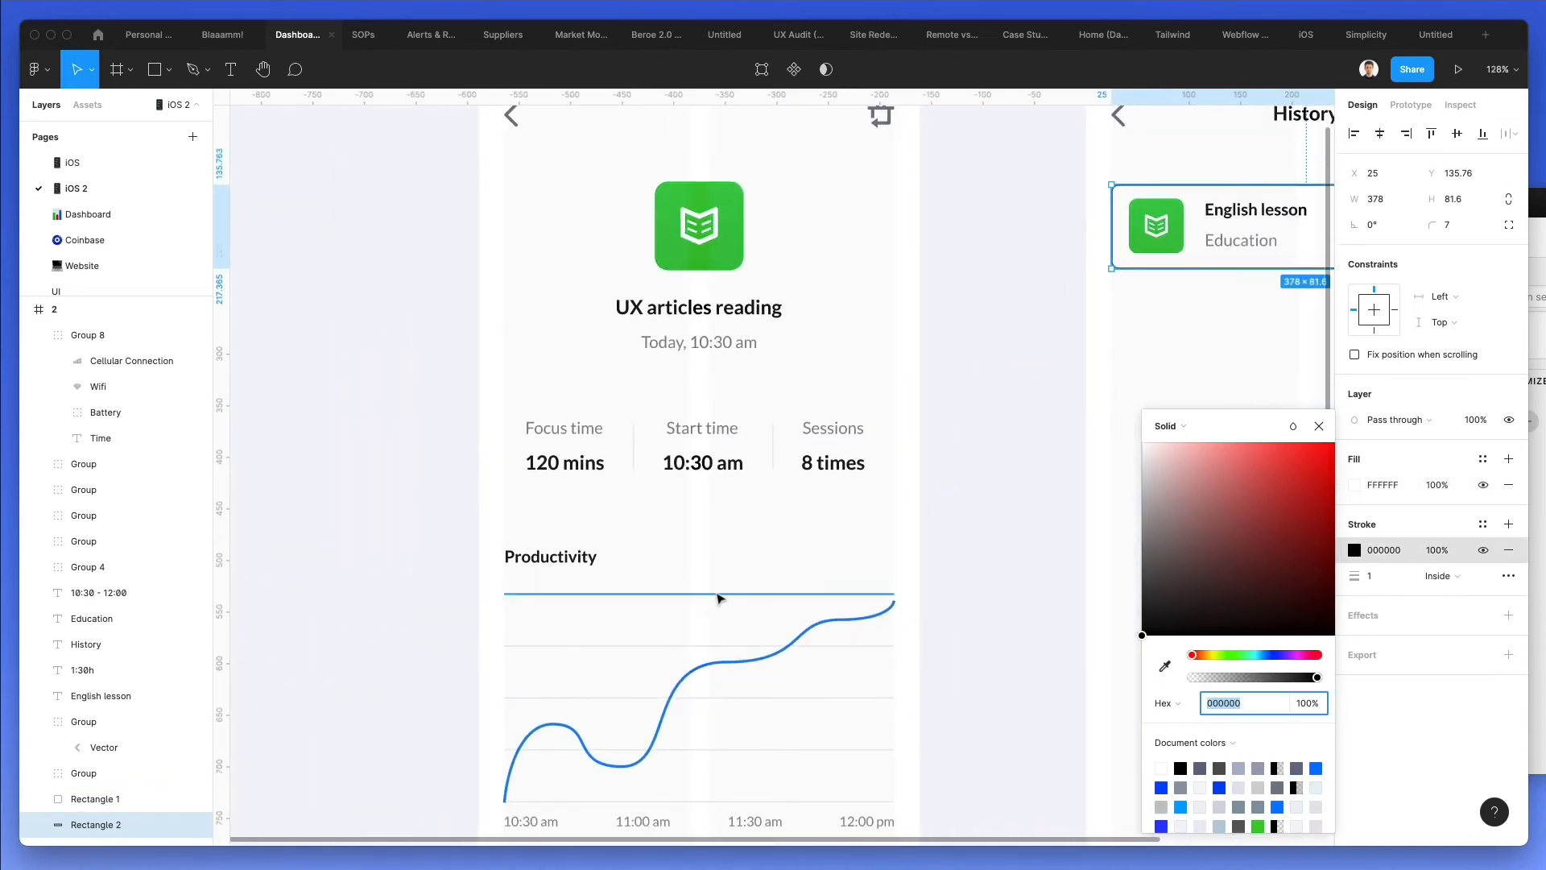
pyautogui.scroll(5, 718, 597)
pyautogui.press('i')
pyautogui.click(704, 594)
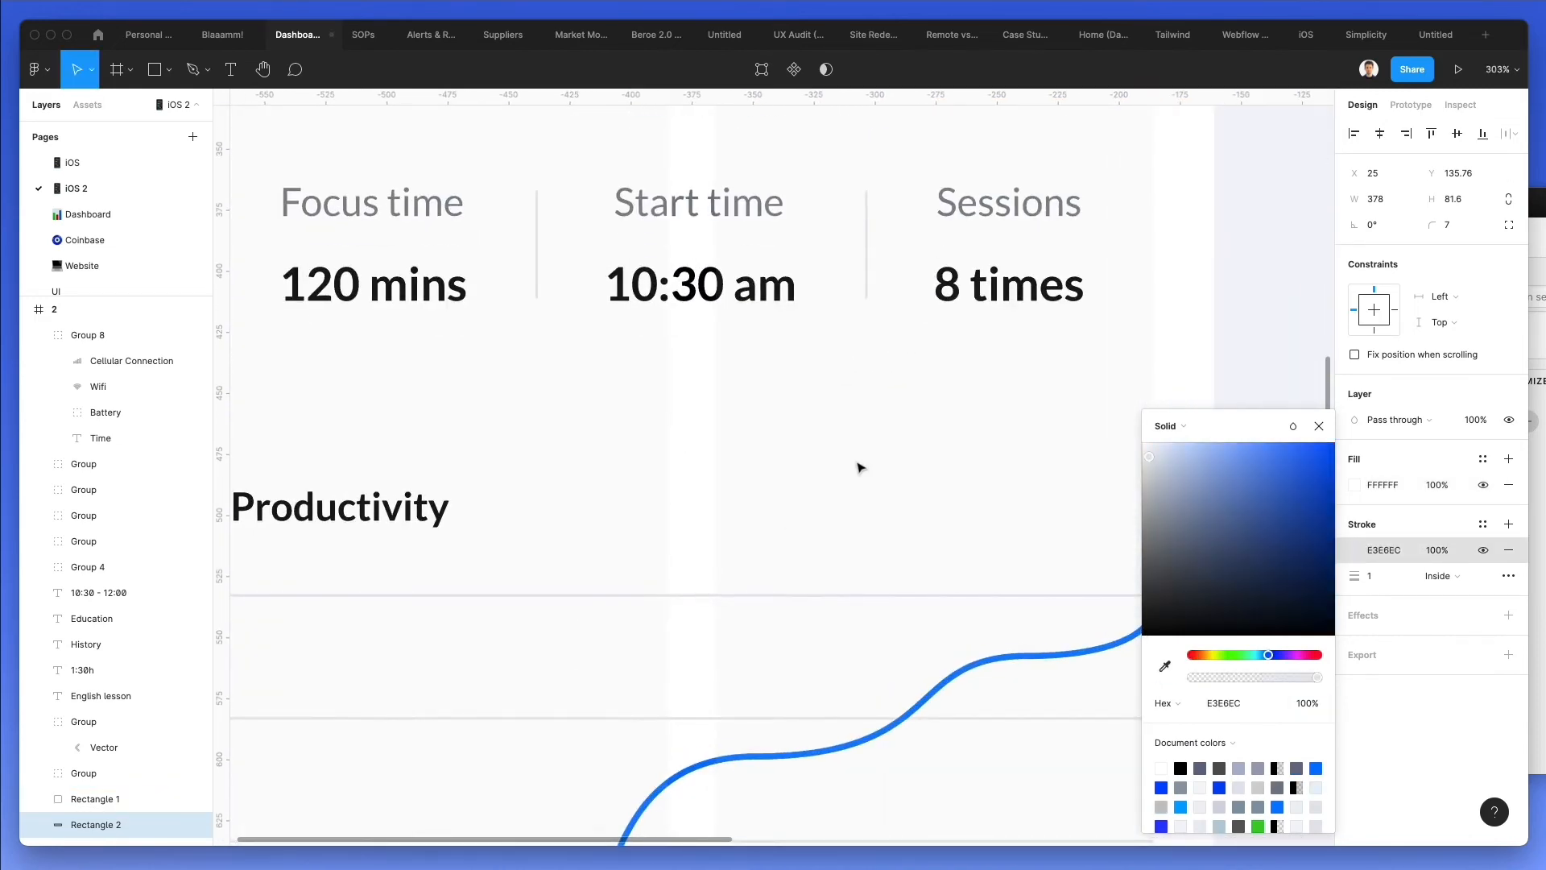
pyautogui.hotkey('shift', '2')
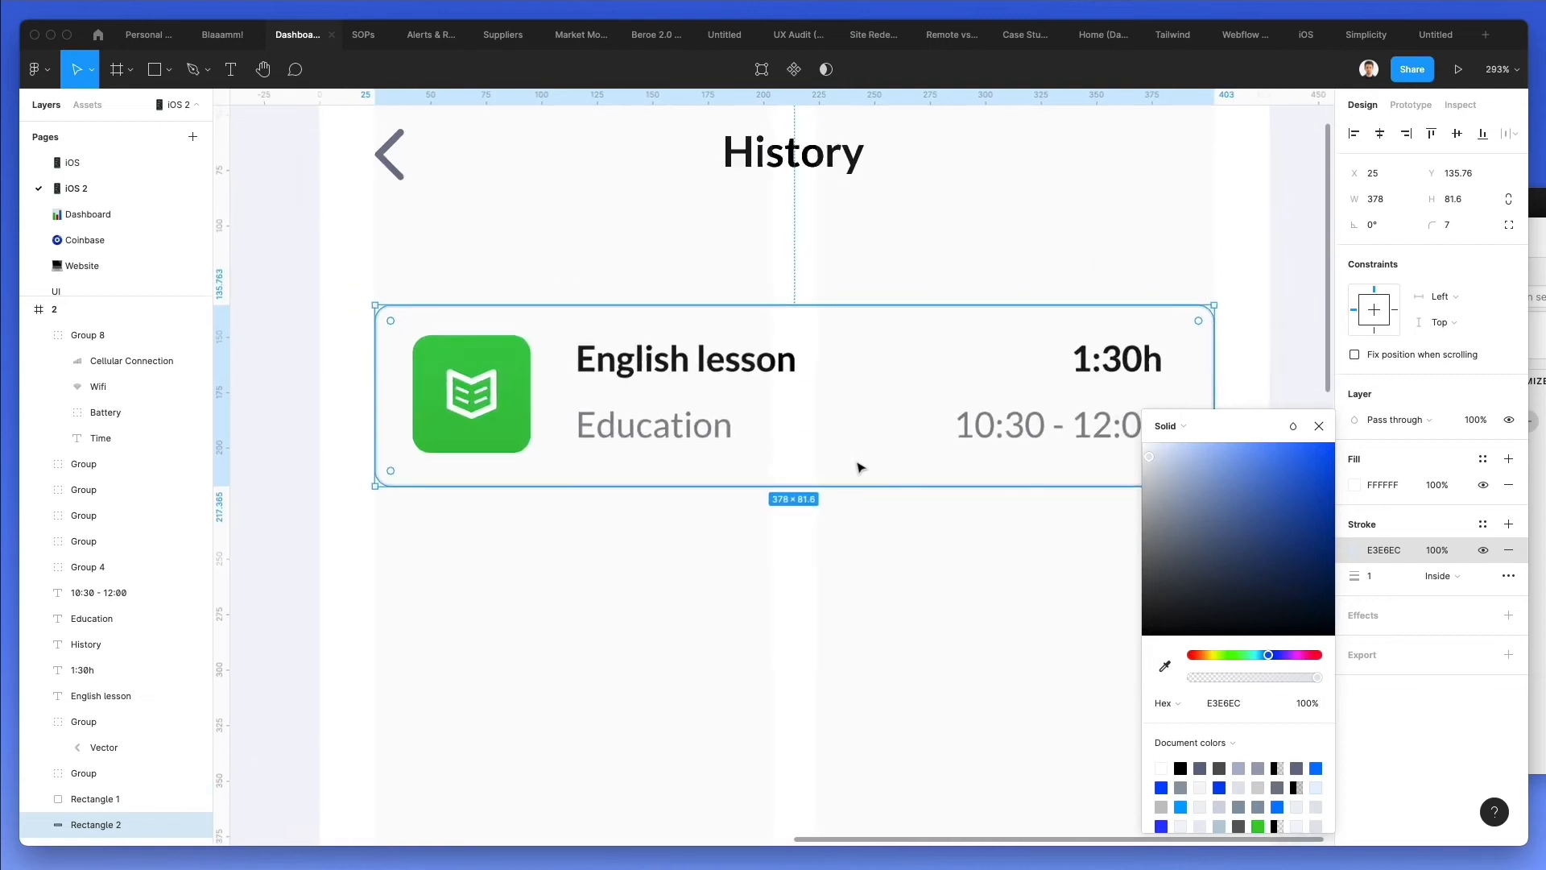
# Increase the row rectangle's height evenly about its centre to about 90 px
pyautogui.scroll(-2, 861, 467)
pyautogui.moveTo(839, 321); pyautogui.dragTo(840, 317)
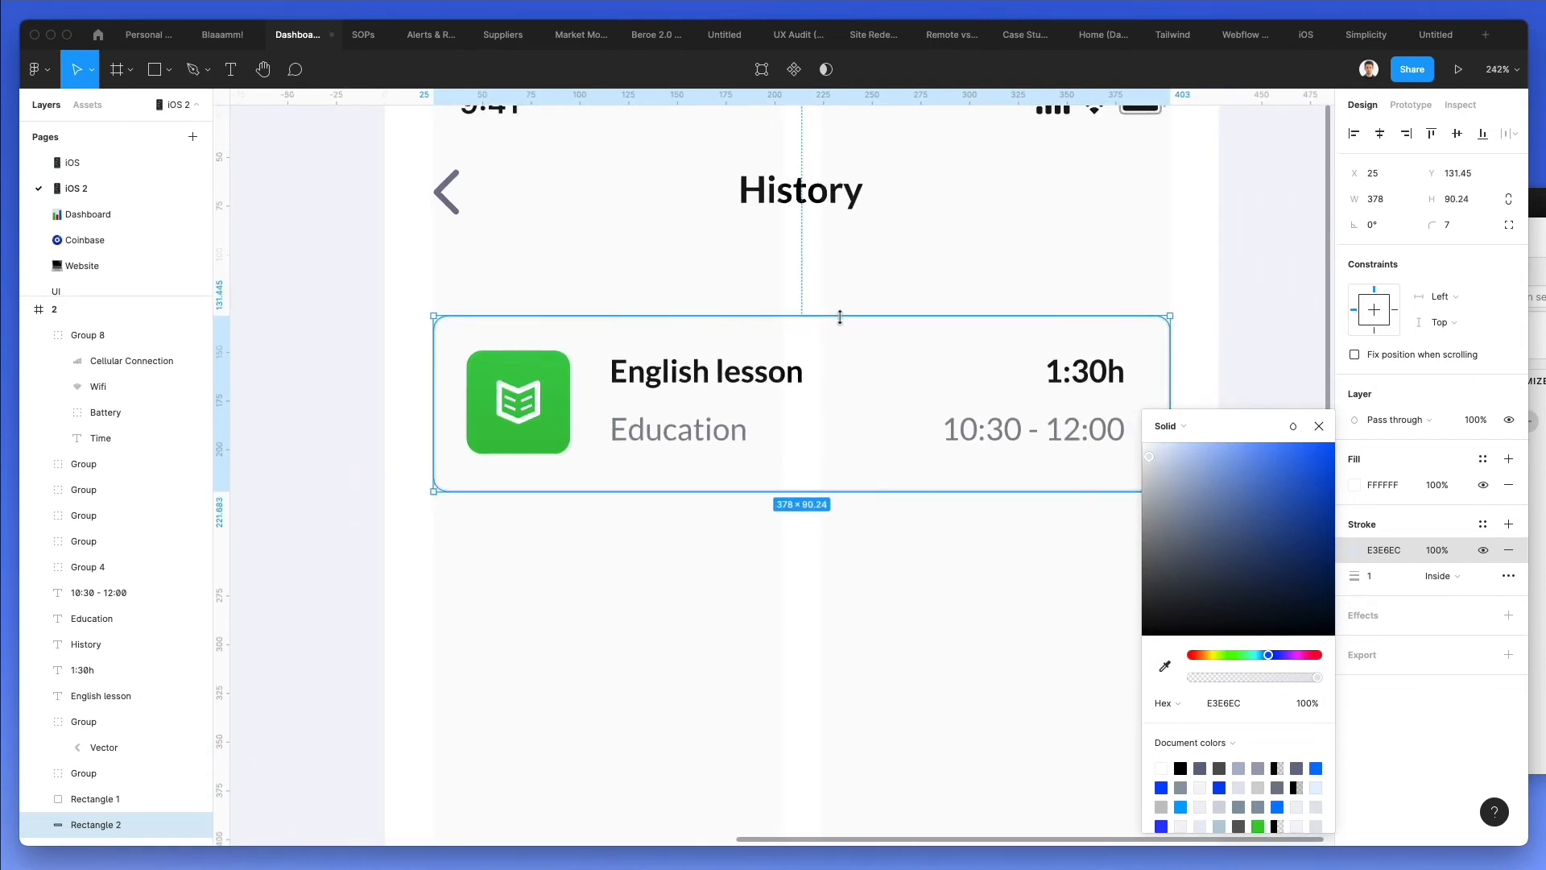
pyautogui.click(1317, 426)
pyautogui.click(1101, 265)
pyautogui.scroll(-2, 1100, 266)
pyautogui.scroll(-1, 1100, 266)
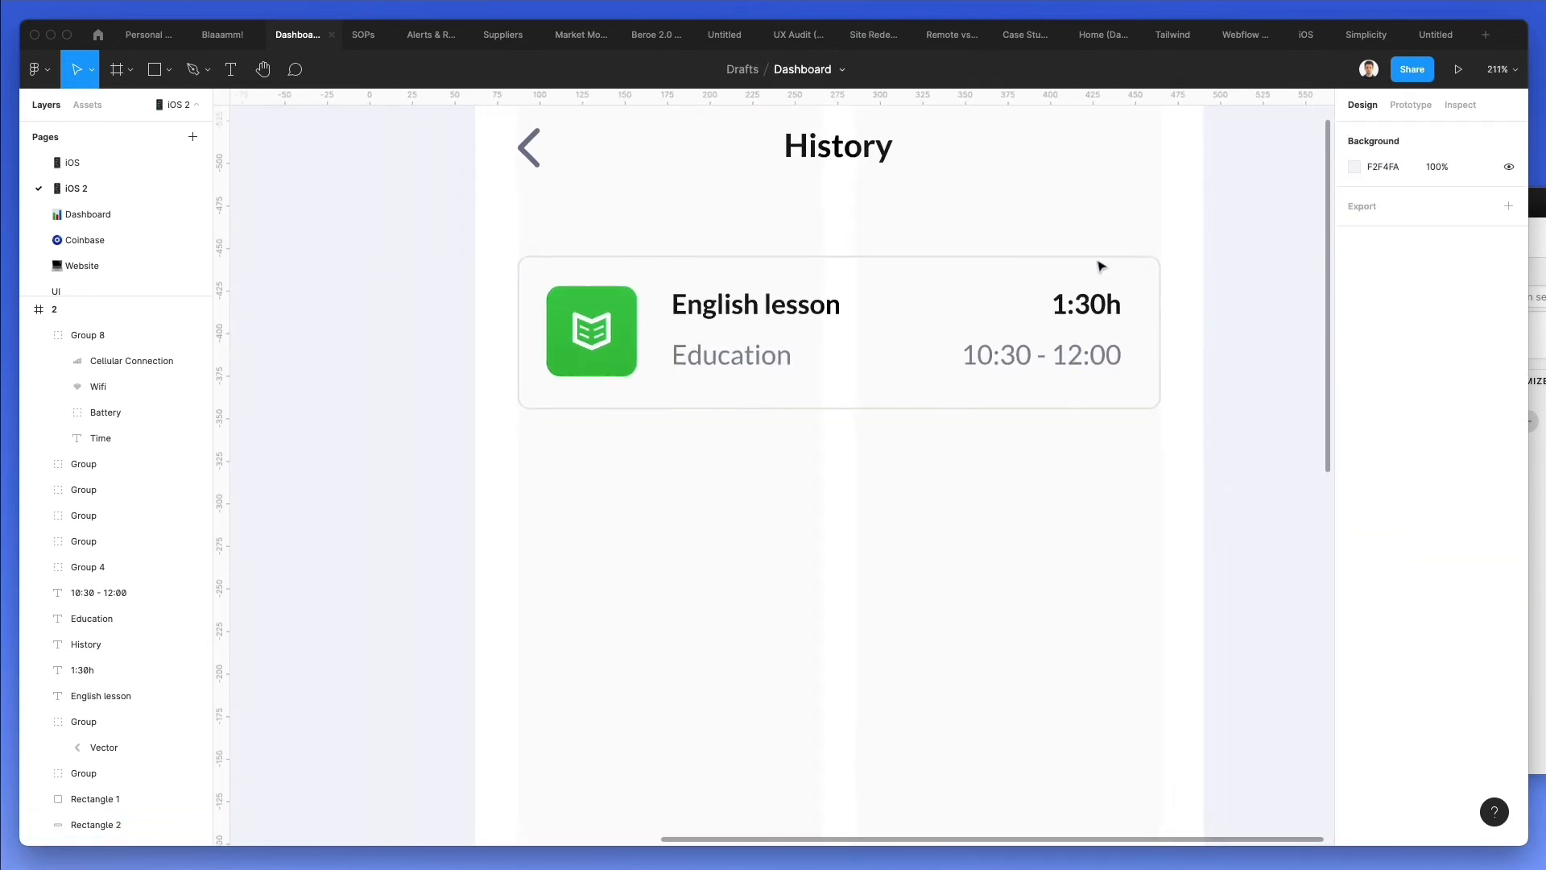
pyautogui.scroll(2, 1098, 263)
pyautogui.scroll(-1, 1098, 264)
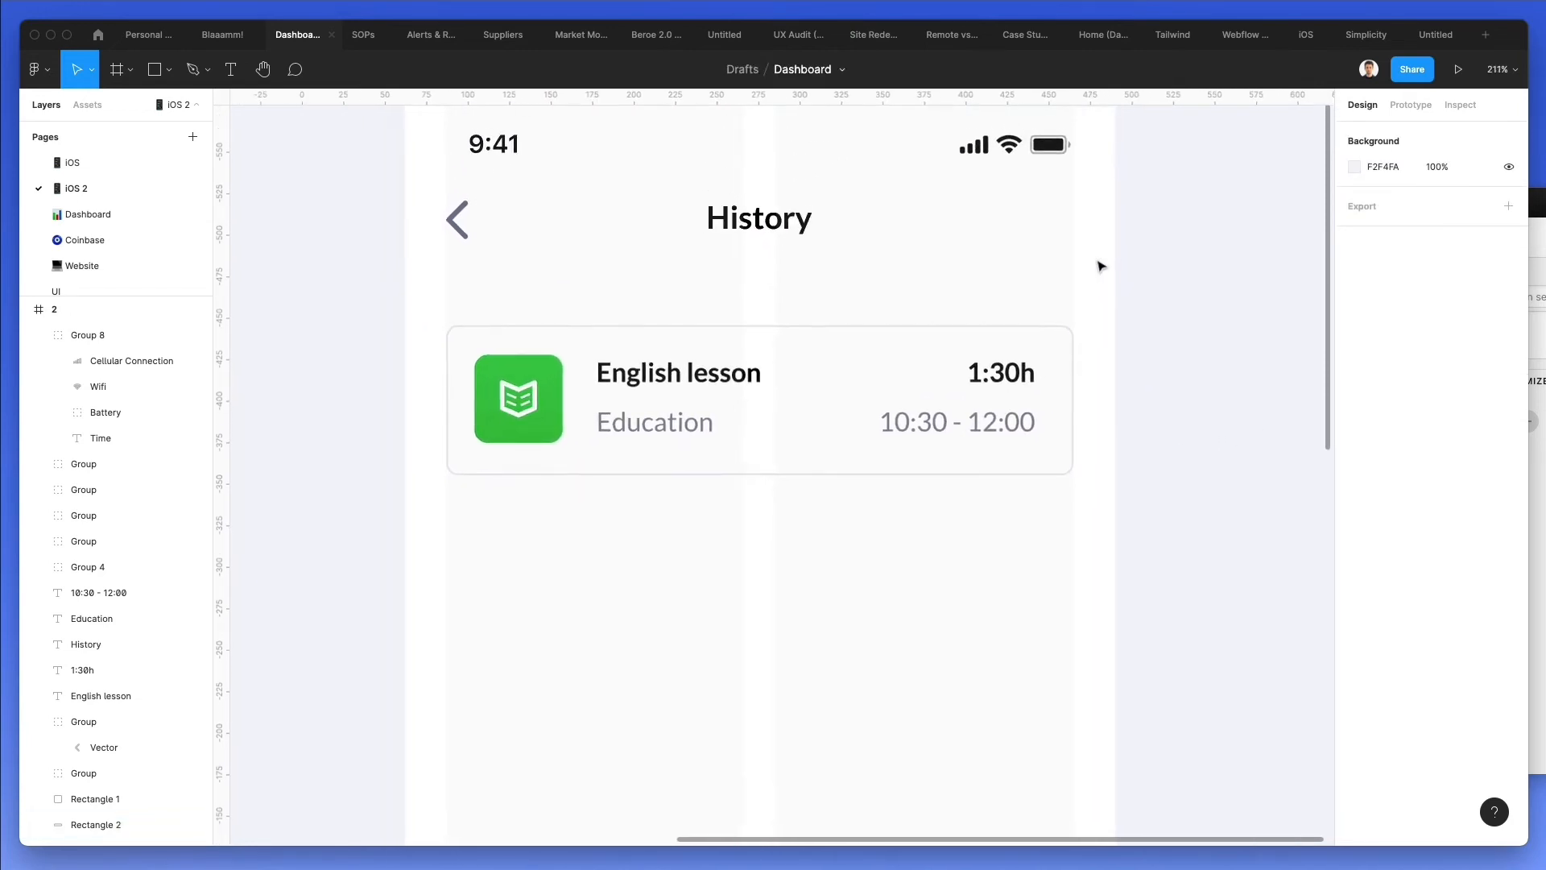
pyautogui.click(876, 327)
pyautogui.press('Up')
pyautogui.press('Down')
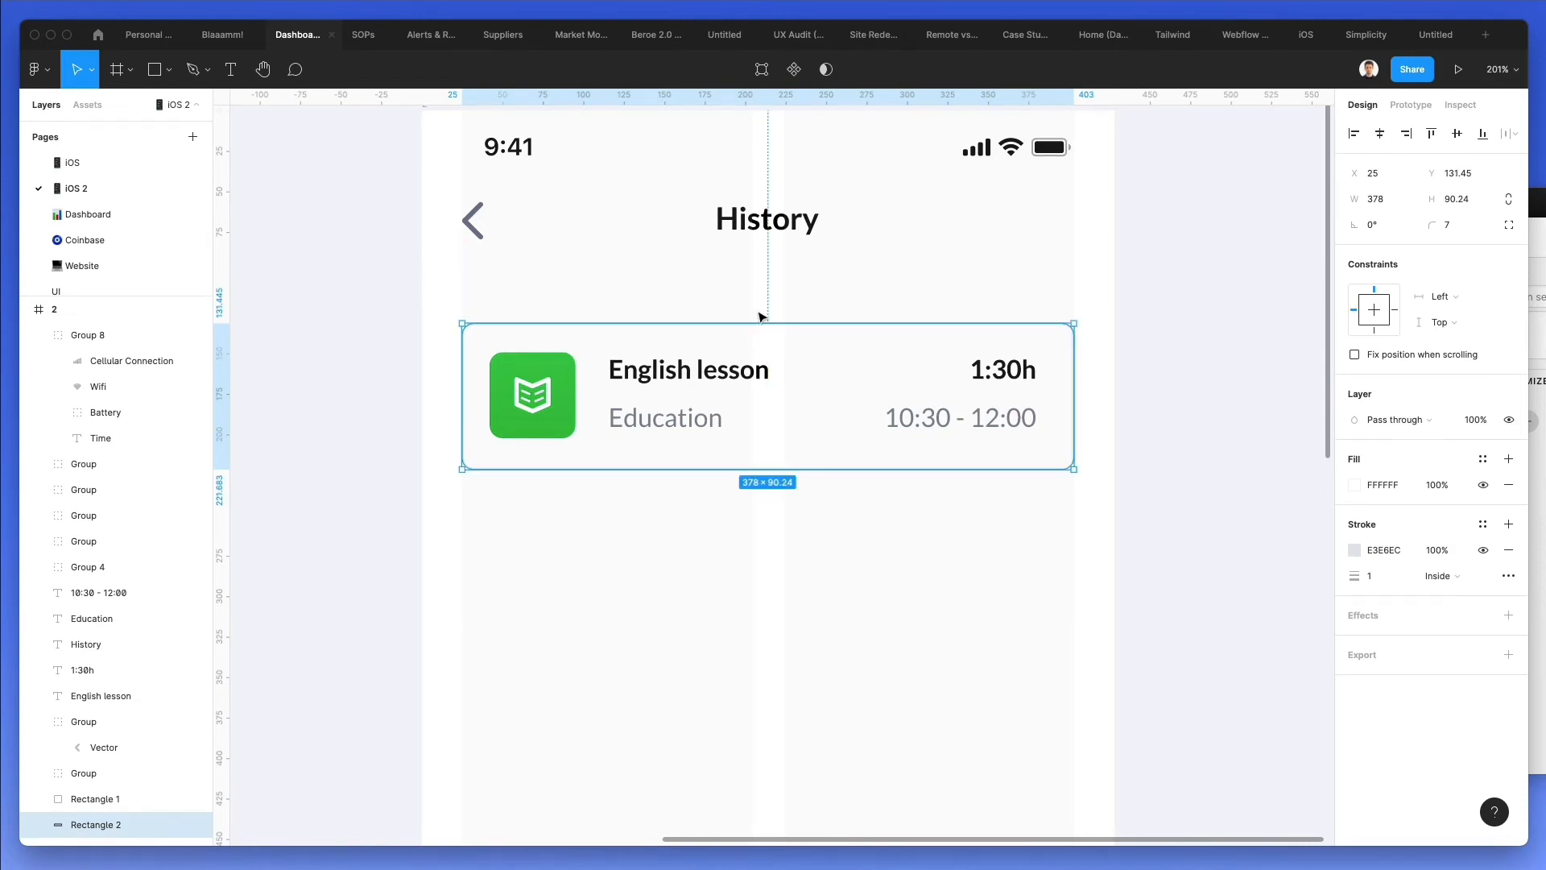
pyautogui.click(822, 310)
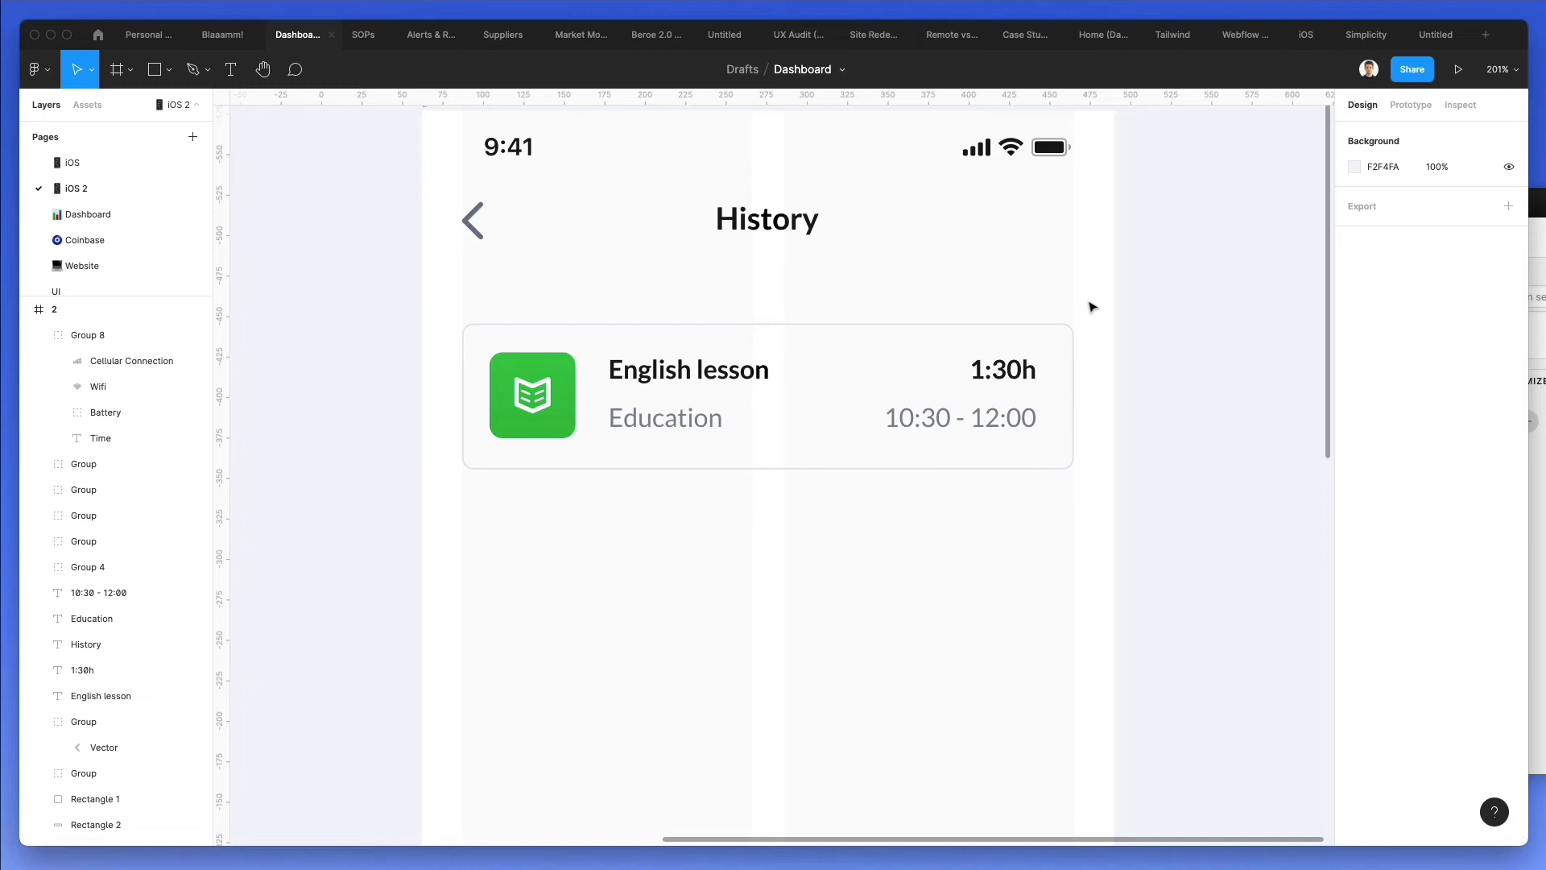
# Bring the card's two text lines closer: title and duration down 2 px, category and time range up 2 px
pyautogui.click(769, 369)
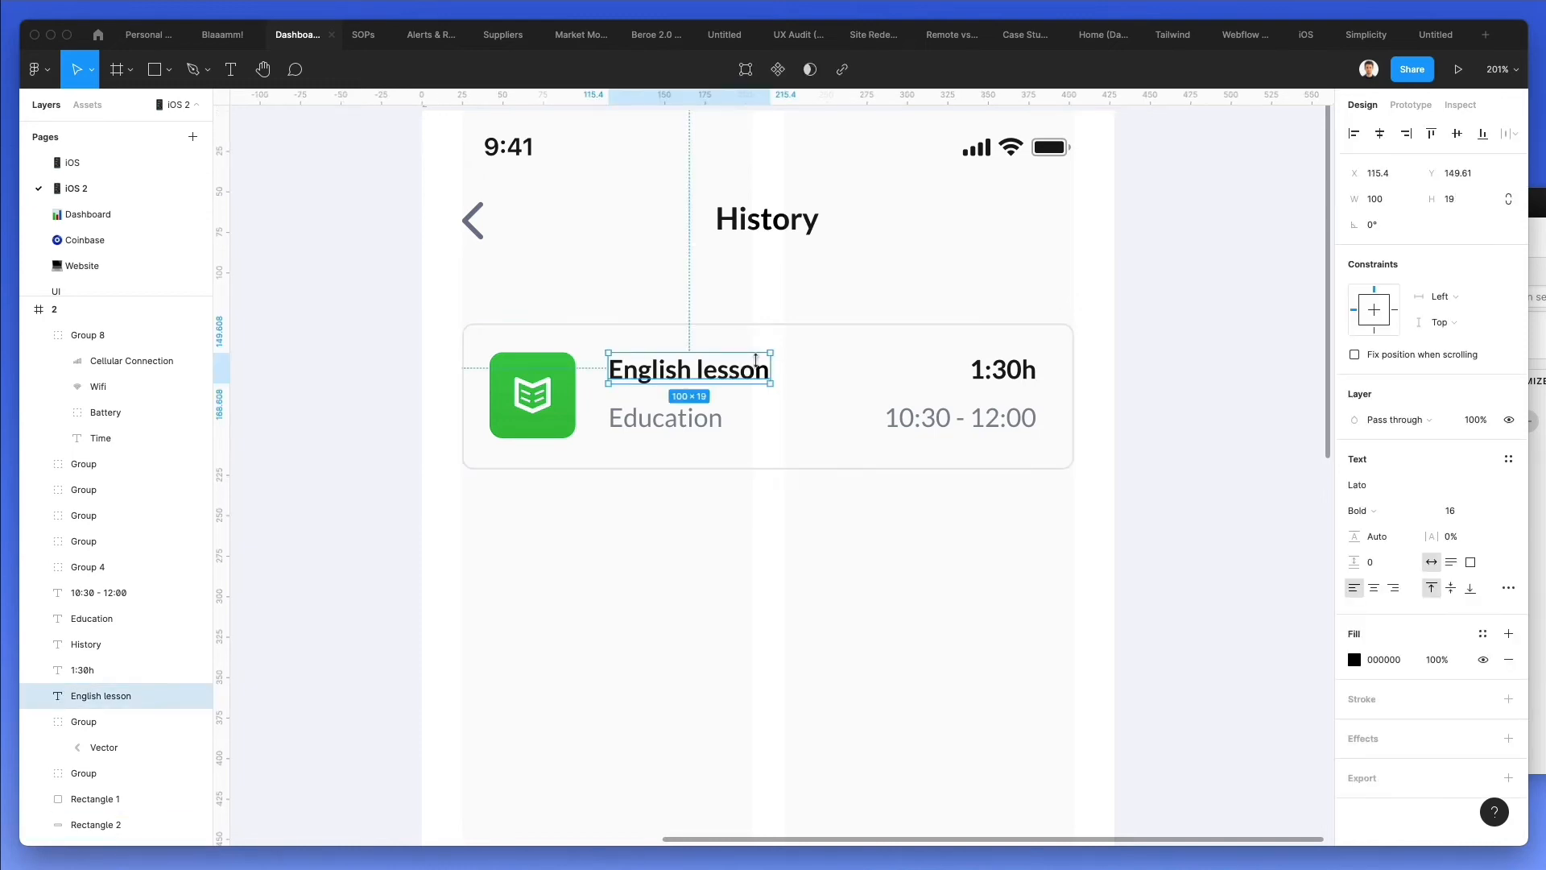
pyautogui.keyDown('shift'); pyautogui.click(1022, 371); pyautogui.keyUp('shift')
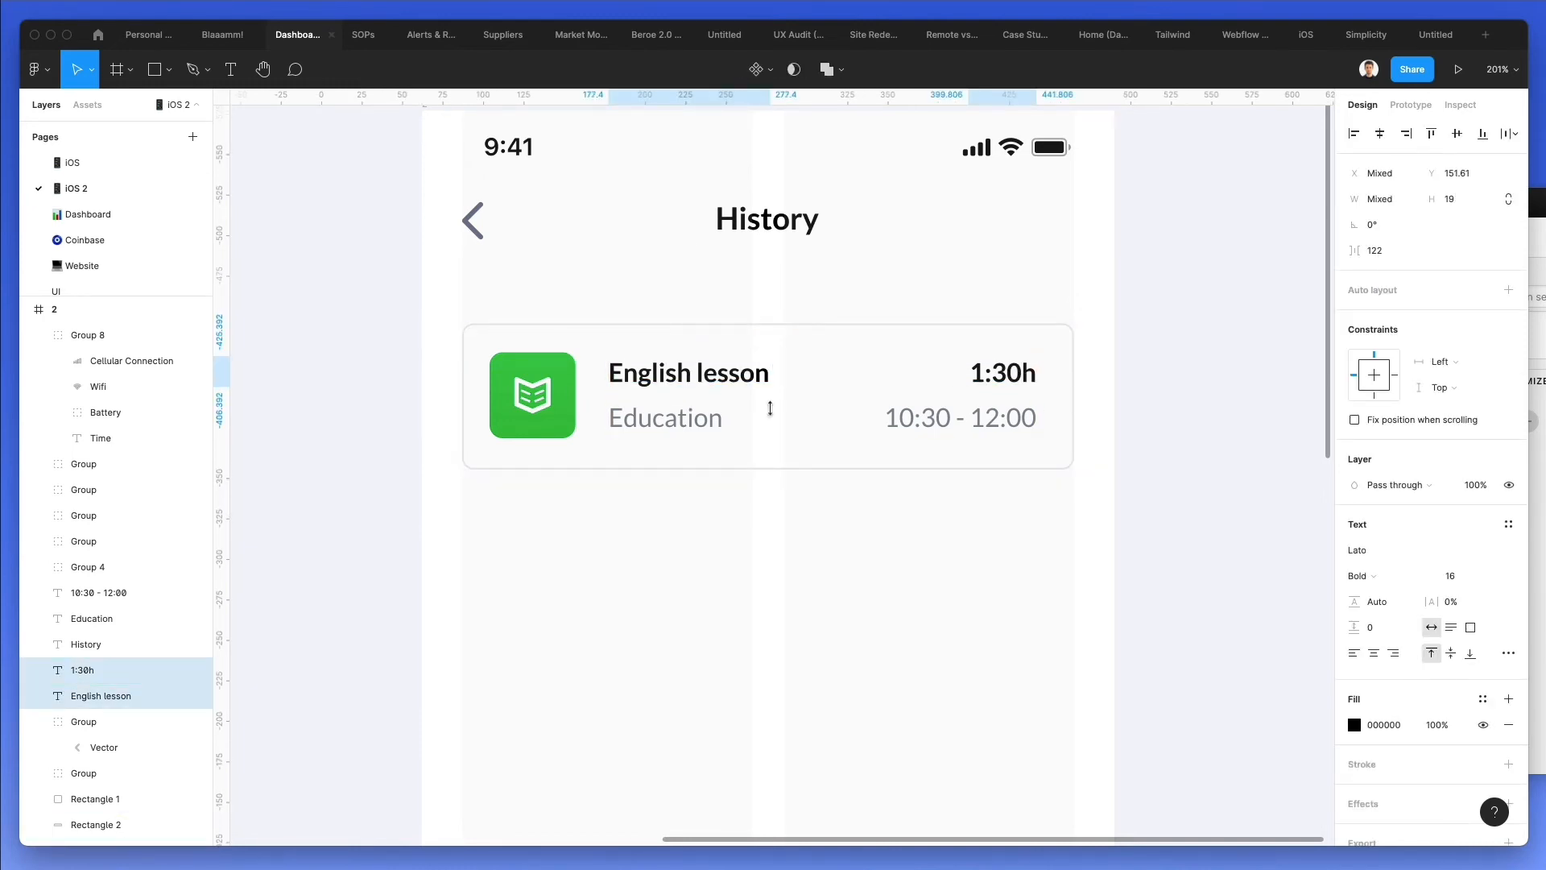
pyautogui.click(669, 417)
pyautogui.keyDown('shift'); pyautogui.click(967, 424); pyautogui.keyUp('shift')
pyautogui.press('Up')
pyautogui.press('Up')
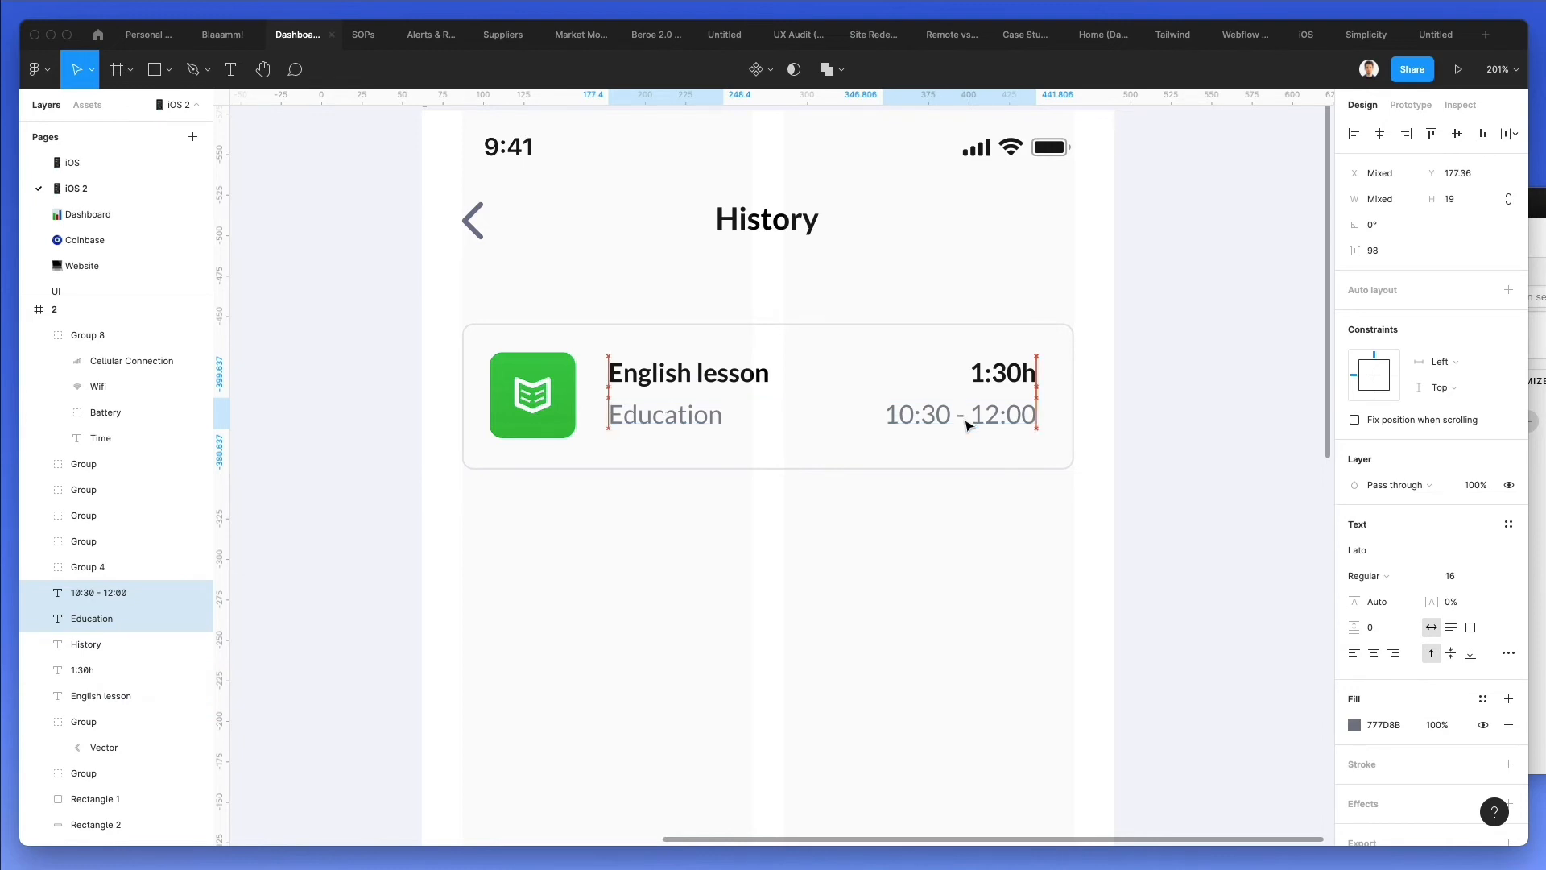
pyautogui.click(948, 276)
pyautogui.scroll(-5, 948, 276)
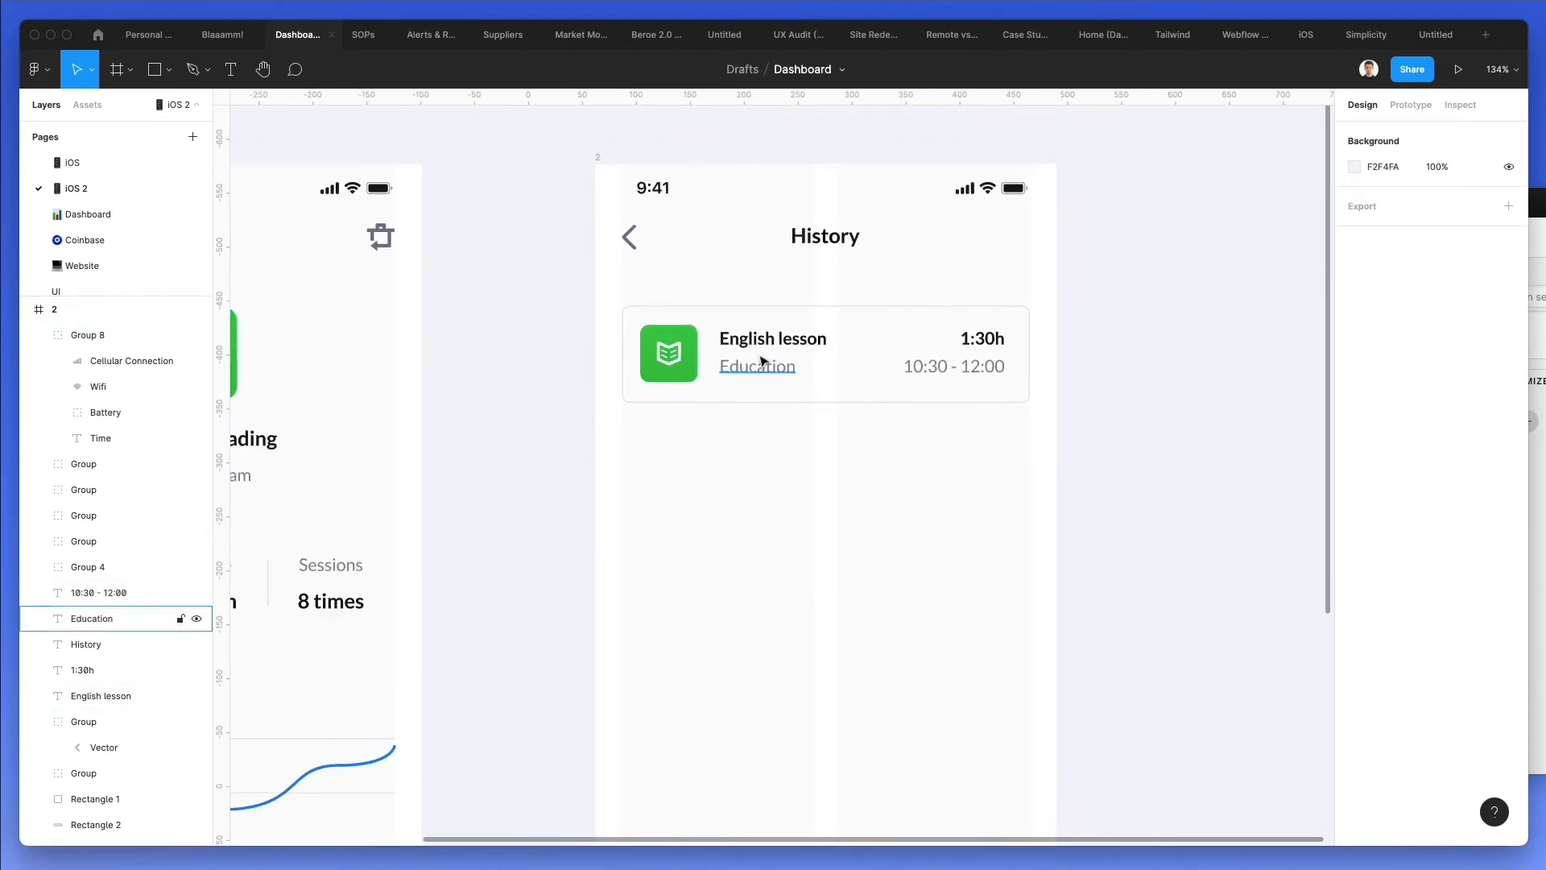
# Nudge the card's title, category, duration and time range together 1 px down and 1 px to the left
pyautogui.click(761, 360)
pyautogui.keyDown('shift'); pyautogui.click(769, 340); pyautogui.keyUp('shift')
pyautogui.keyDown('shift'); pyautogui.click(981, 338); pyautogui.keyUp('shift')
pyautogui.keyDown('shift'); pyautogui.click(969, 369); pyautogui.keyUp('shift')
pyautogui.press('Down')
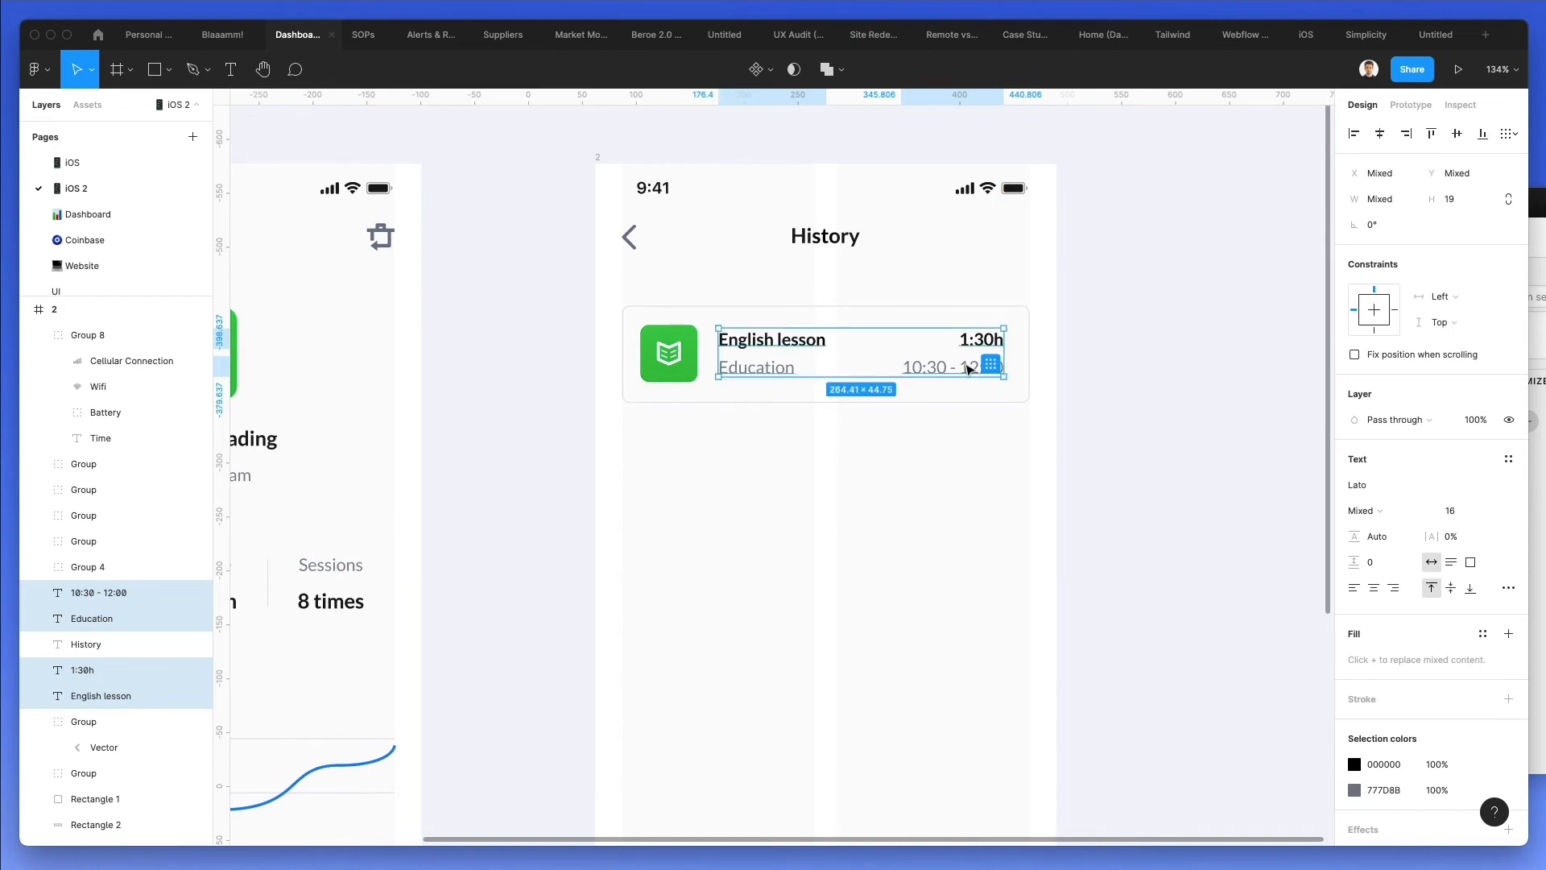
pyautogui.click(976, 291)
# Group the whole activity card and duplicate it downward with even gaps to make four stacked cards
pyautogui.moveTo(1081, 290); pyautogui.dragTo(573, 459)
pyautogui.hotkey('ctrl', 'g')
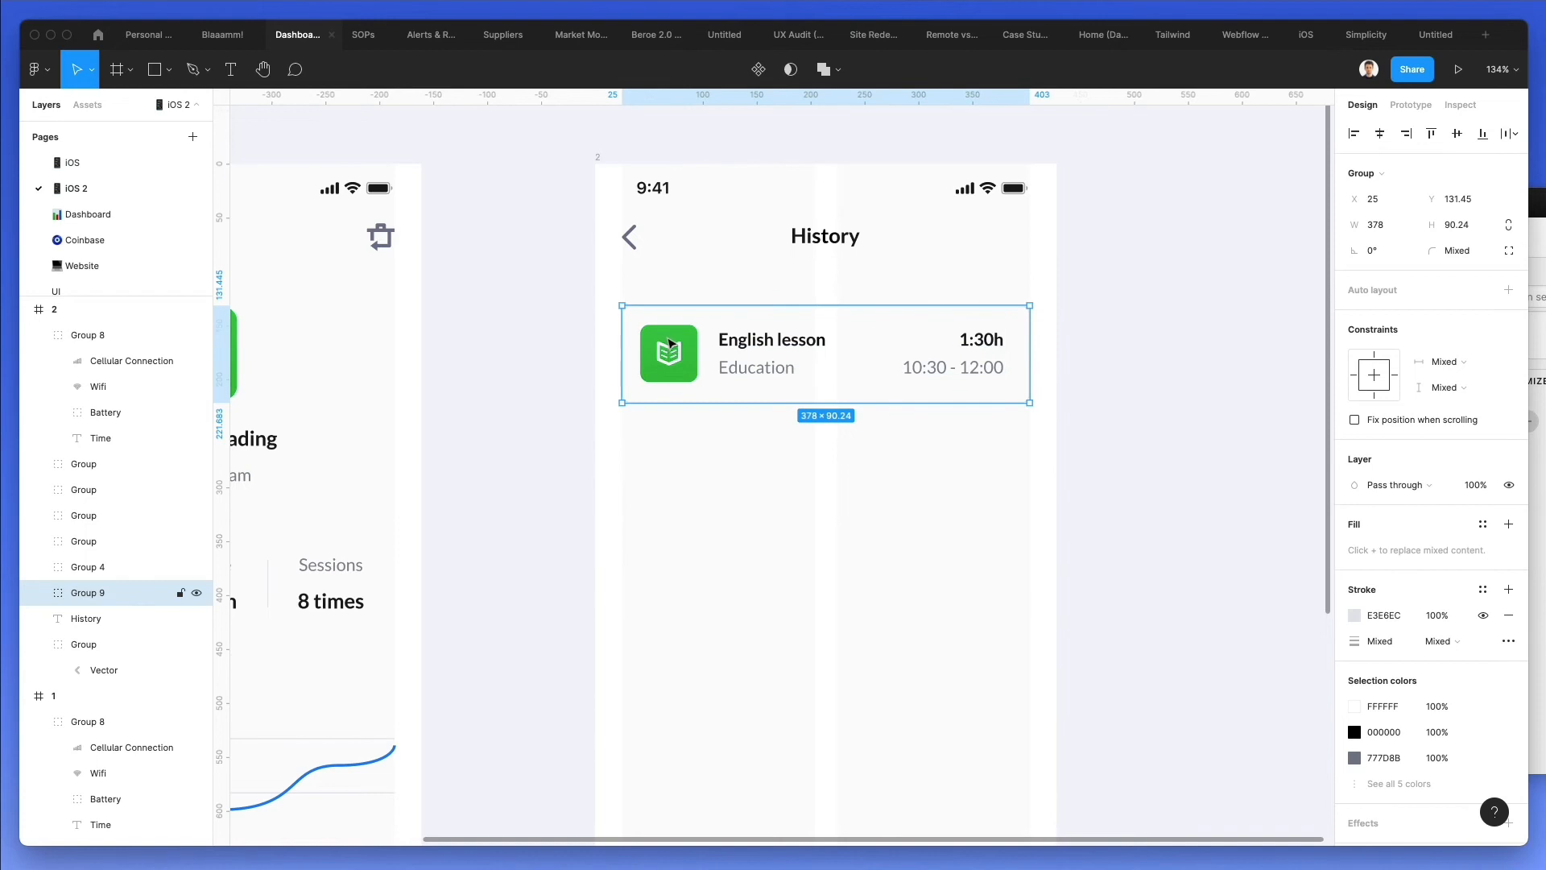
pyautogui.moveTo(669, 346); pyautogui.dragTo(679, 458)
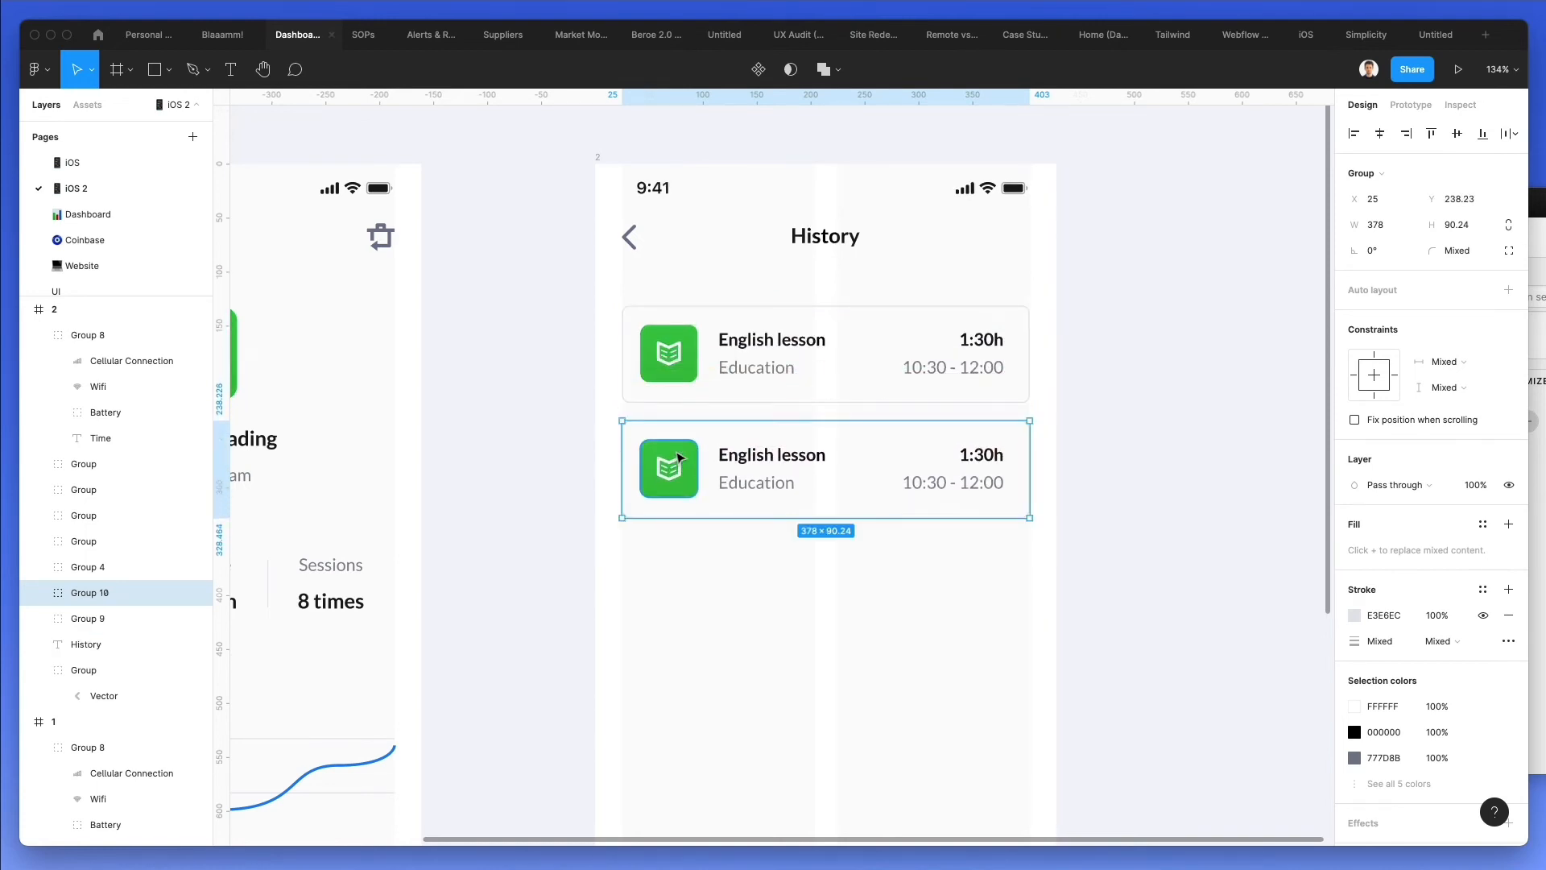
pyautogui.hotkey('ctrl', 'd')
pyautogui.hotkey('ctrl', 'd')
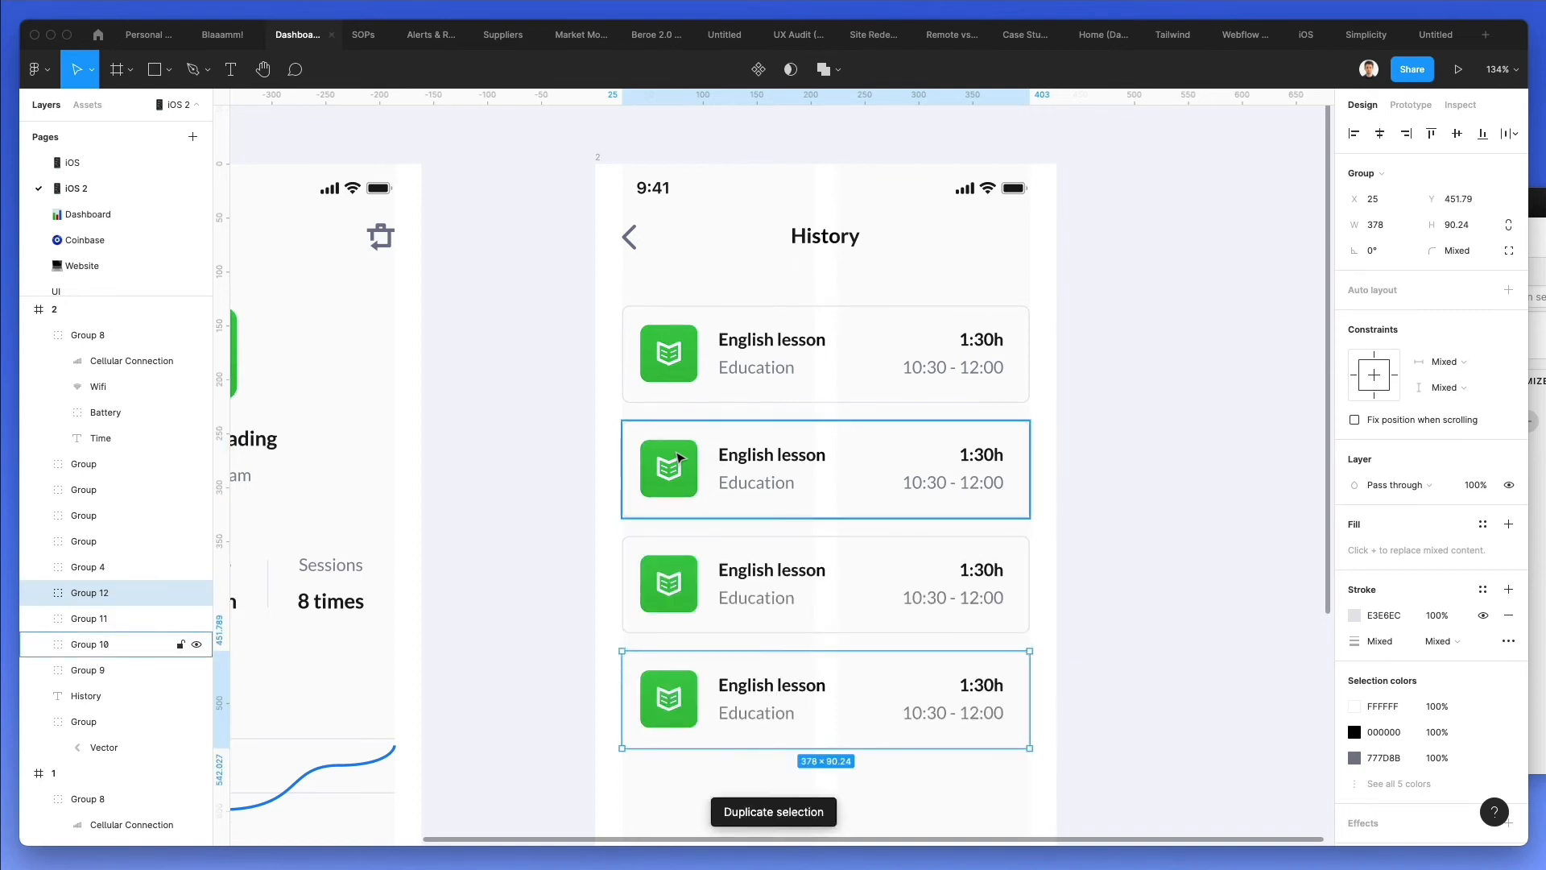
pyautogui.scroll(-3, 678, 457)
pyautogui.scroll(-3, 679, 457)
pyautogui.scroll(5, 680, 452)
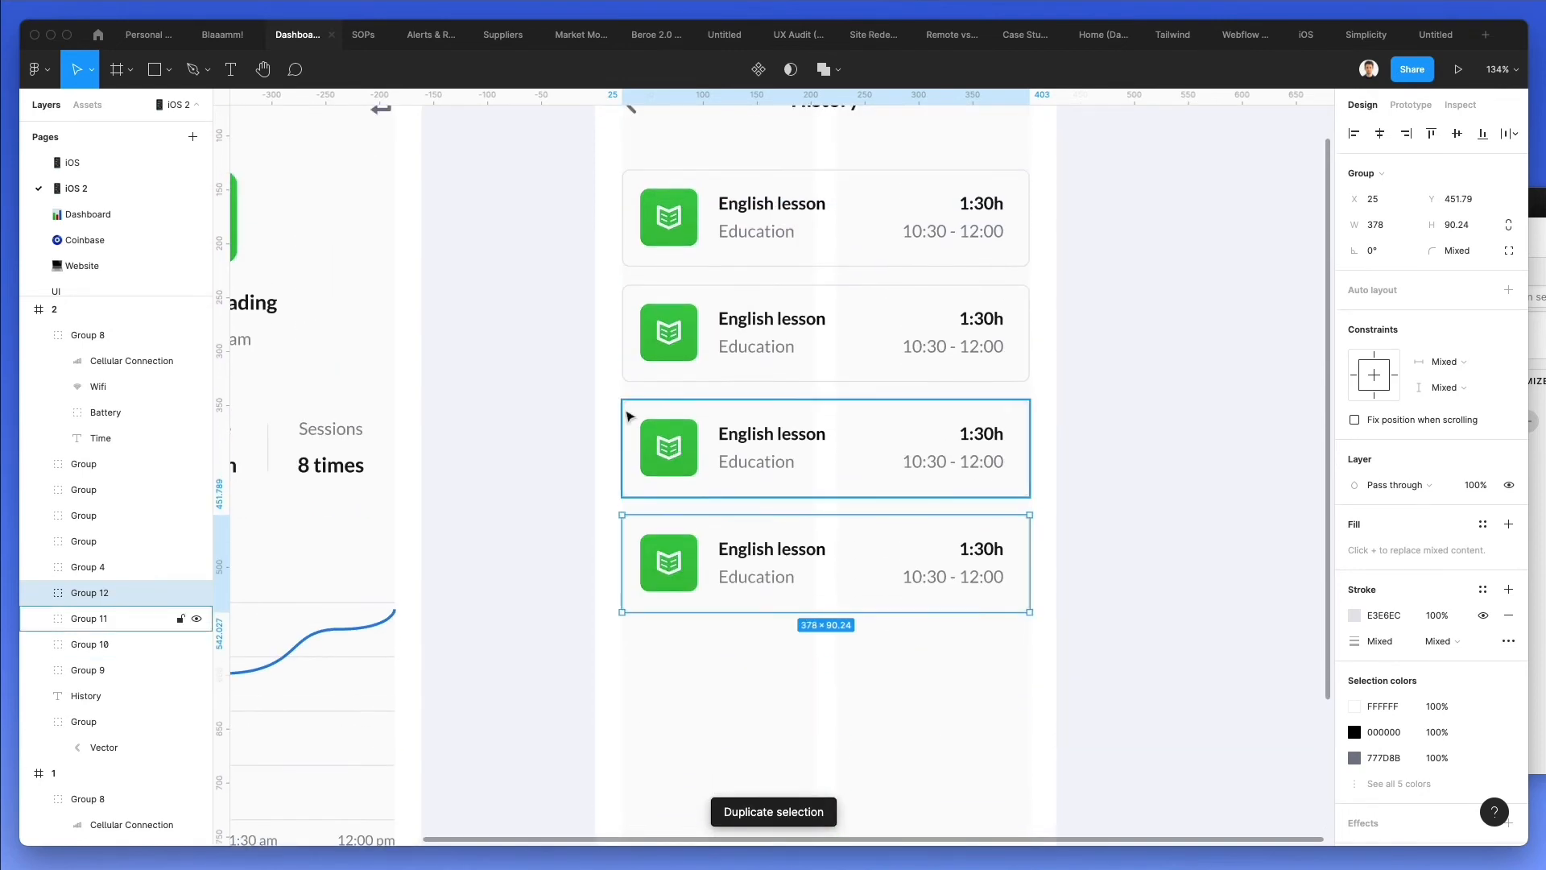
pyautogui.click(584, 417)
pyautogui.scroll(2, 697, 210)
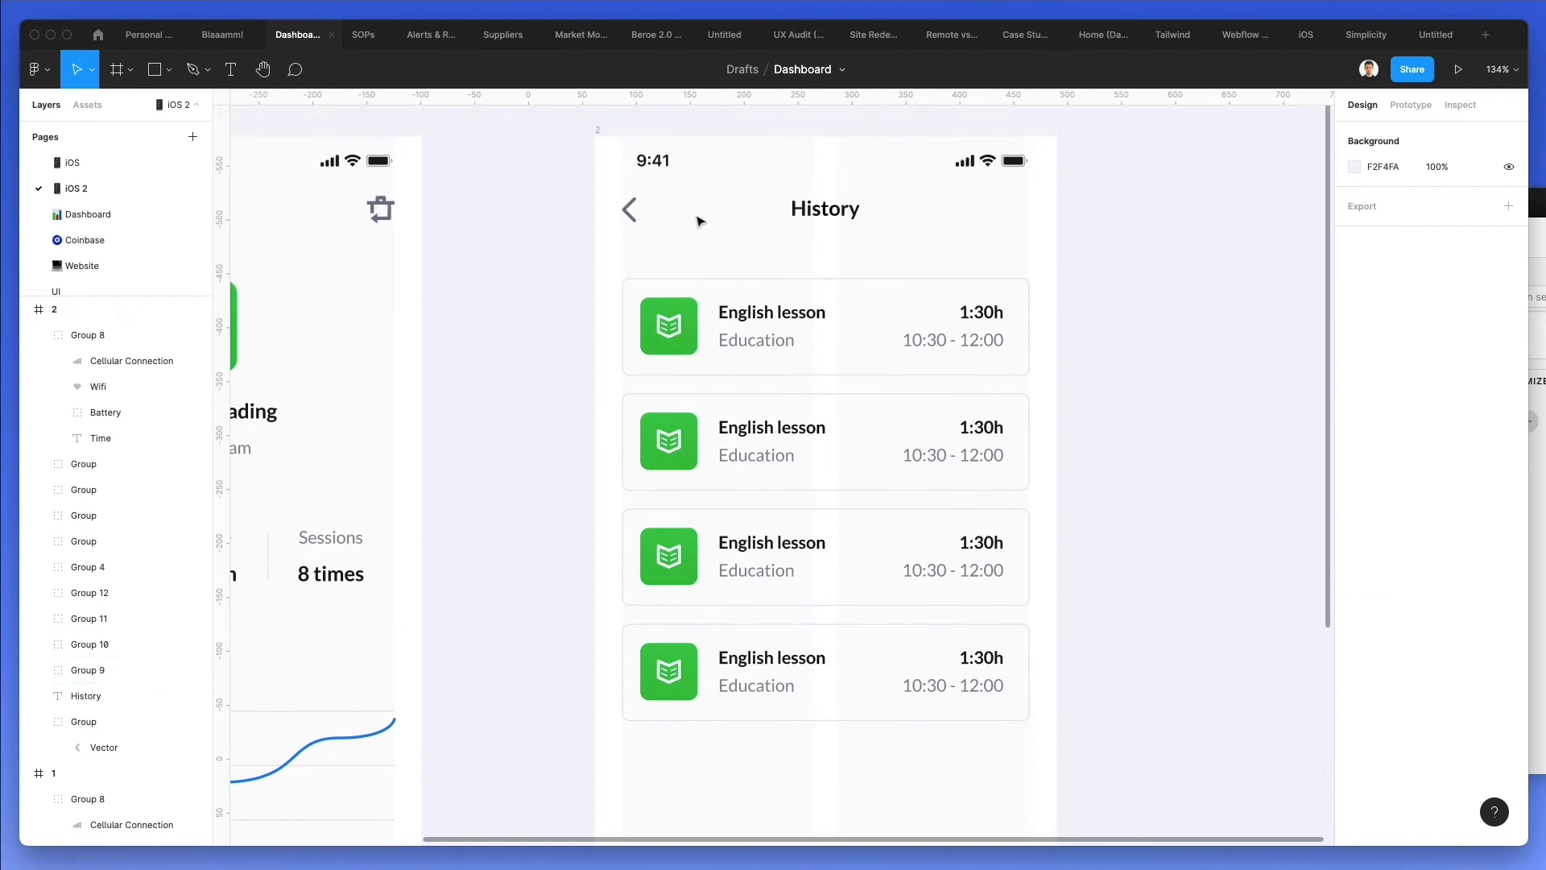
# Copy screen 1's "Today, 10:30 am" text above the first history card, reword it to "Today, 22 Nov" and make it bold
pyautogui.hscroll(-5, 621, 283)
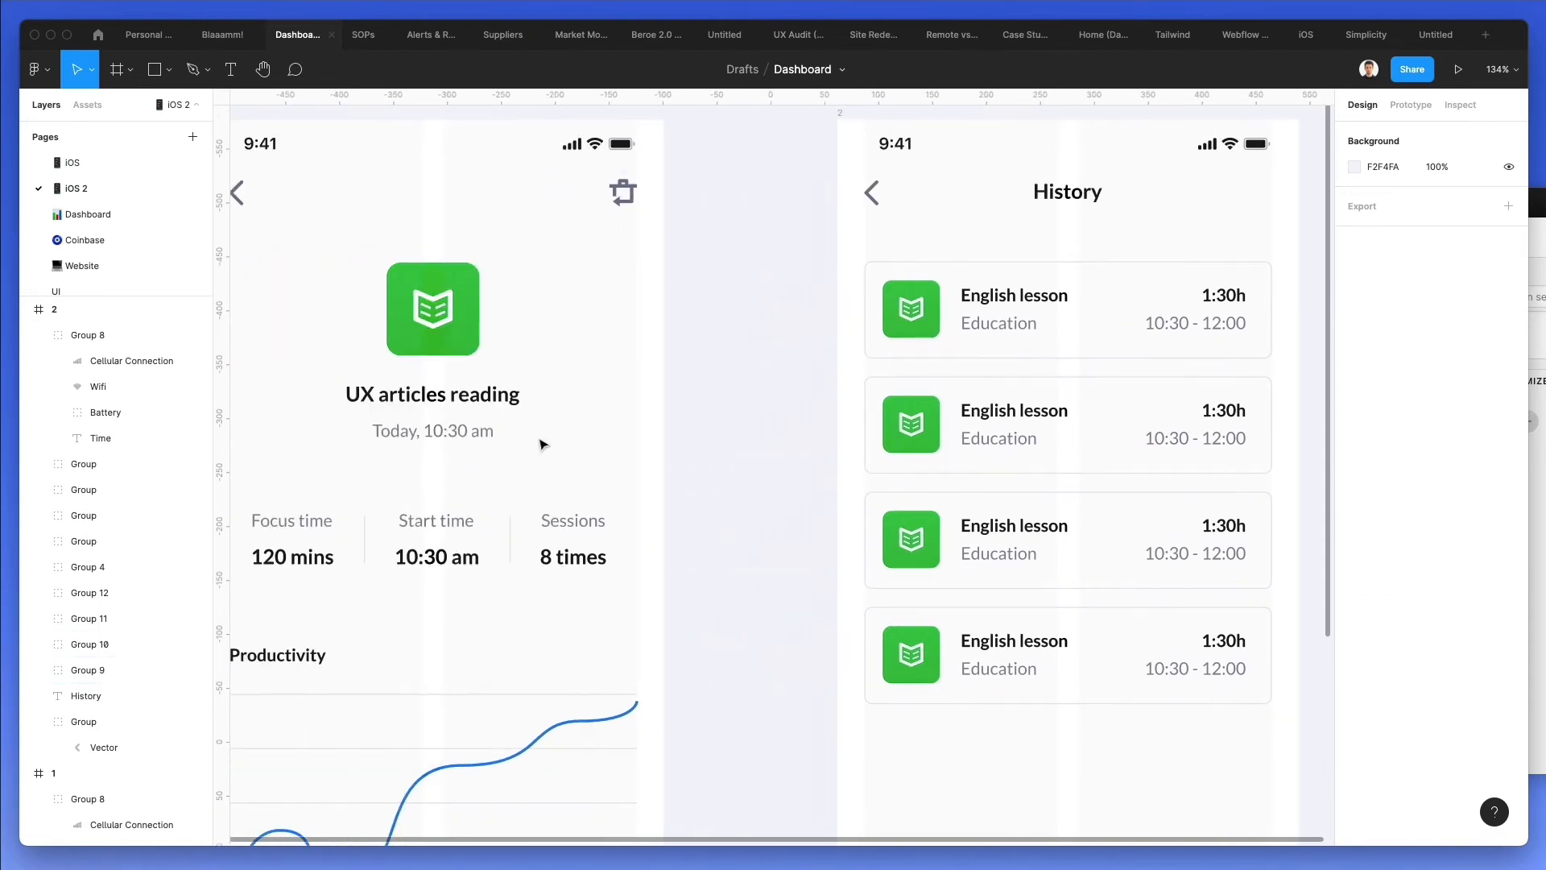
pyautogui.click(429, 436)
pyautogui.moveTo(430, 436); pyautogui.dragTo(1114, 241)
pyautogui.doubleClick(917, 240)
pyautogui.write('22 Nov')
pyautogui.press('Escape')
pyautogui.press('Return')
pyautogui.click(1379, 513)
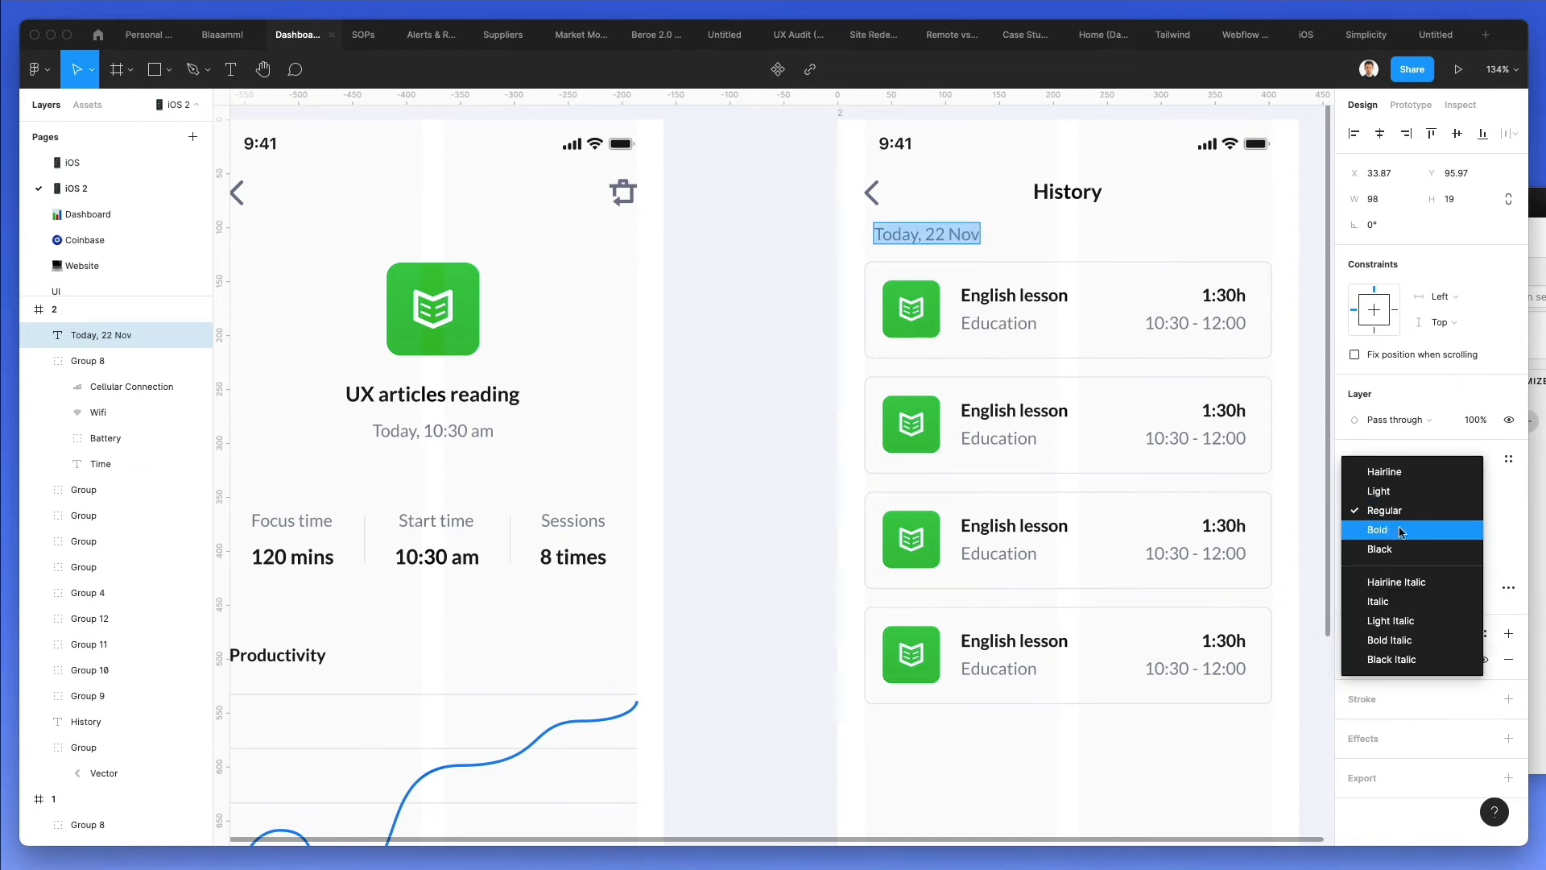
pyautogui.click(1380, 525)
# Align the date heading with the cards' left edge and move it down together with all four cards
pyautogui.moveTo(902, 240); pyautogui.dragTo(1287, 719)
pyautogui.click(1059, 243)
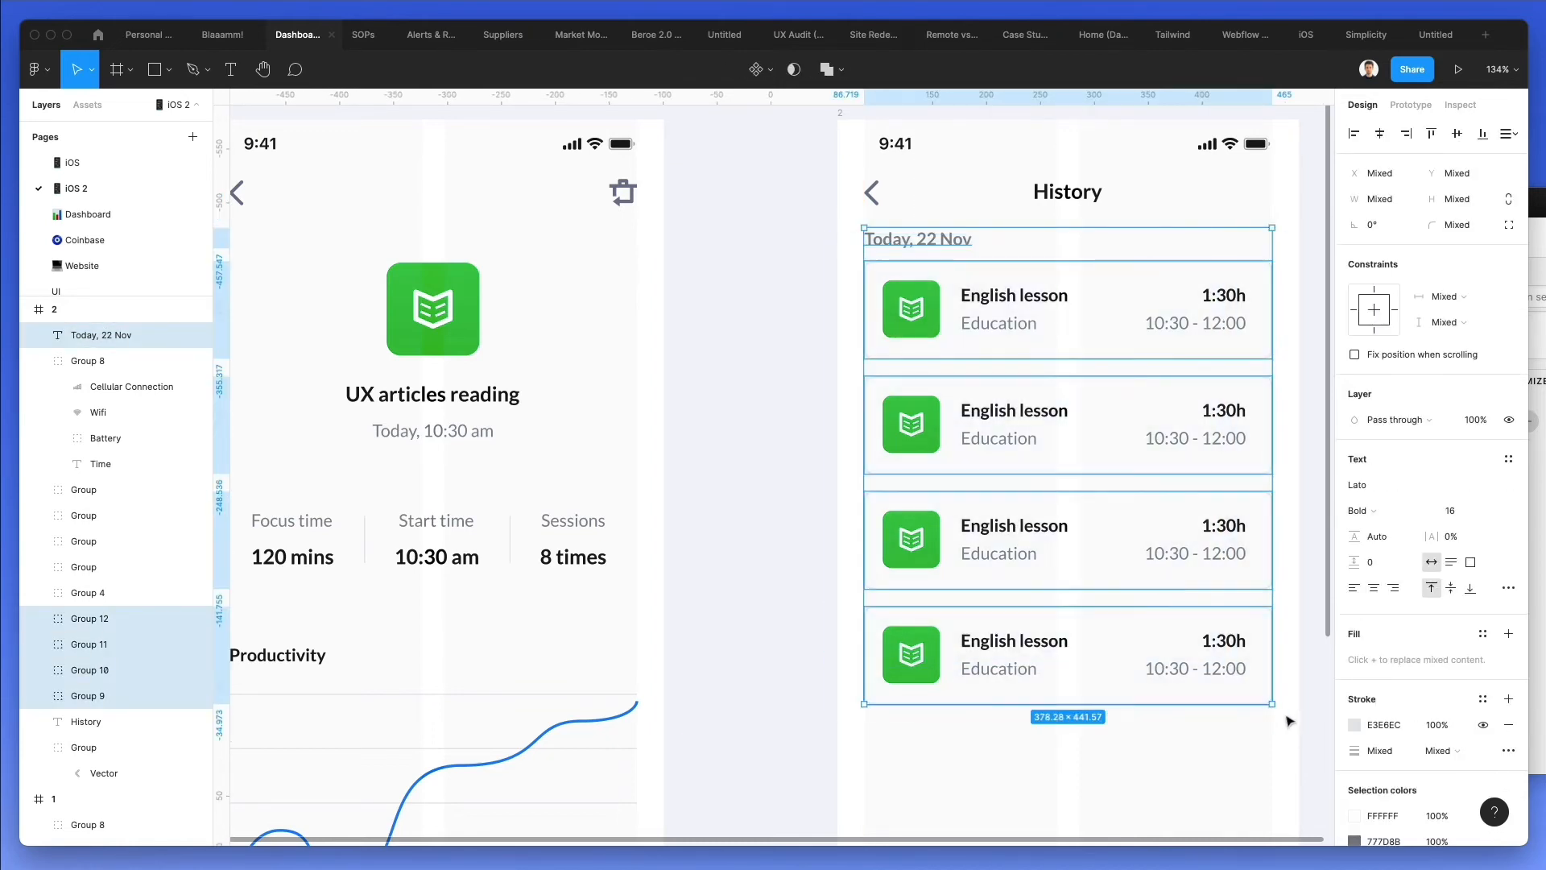
pyautogui.press('Down')
pyautogui.press('Down')
pyautogui.press('Down')
pyautogui.press('Down')
pyautogui.press('Down')
# Darken the "Today, 22 Nov" heading's fill to 545967 and set its font size to 15
pyautogui.click(956, 255)
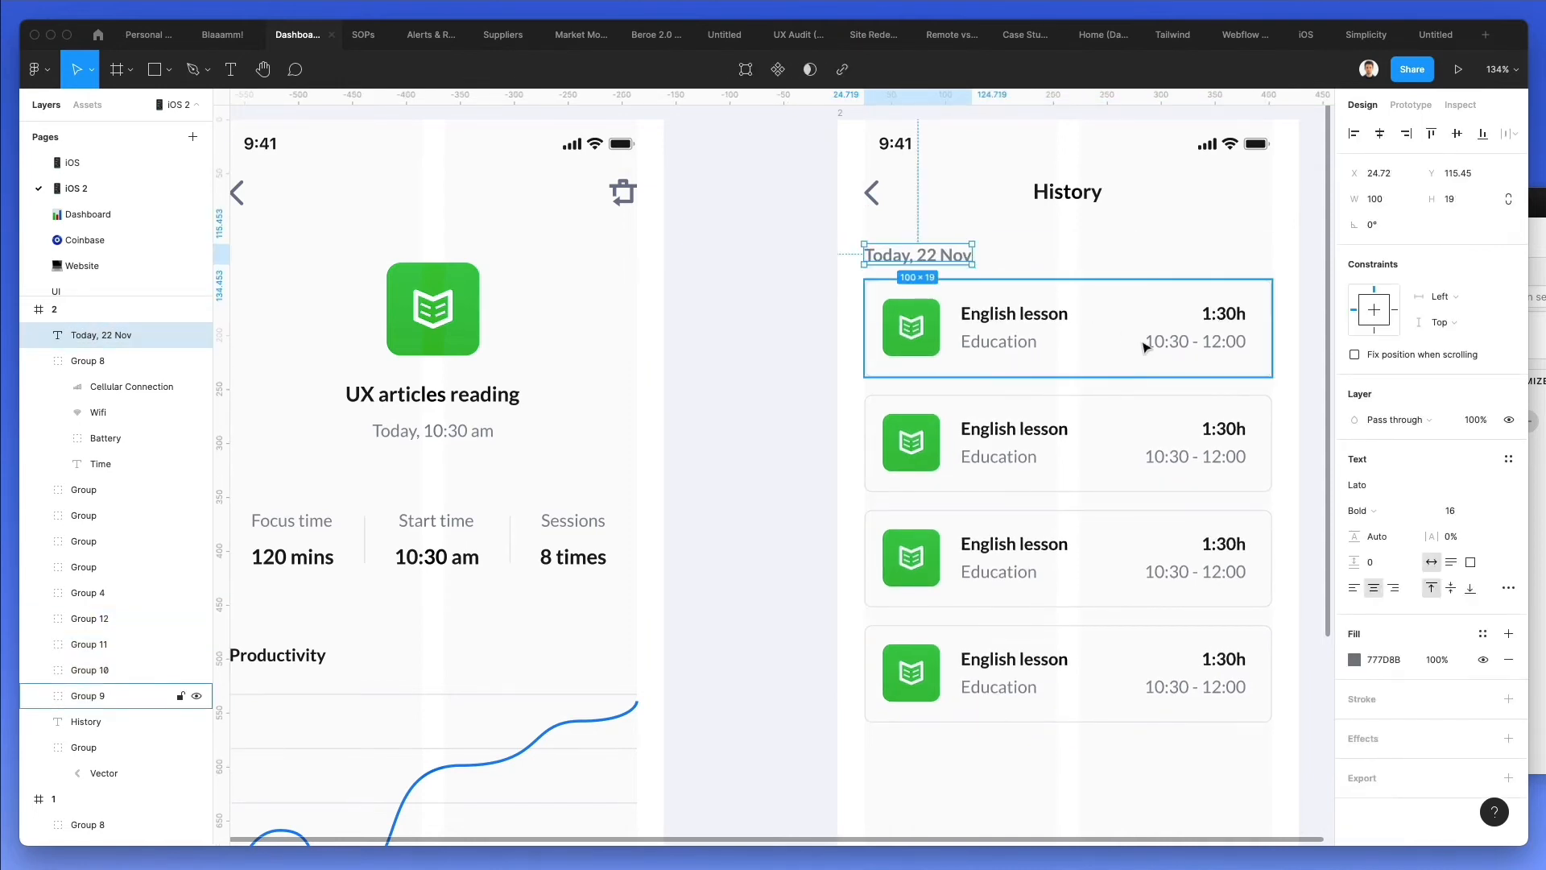
pyautogui.hscroll(1, 1150, 348)
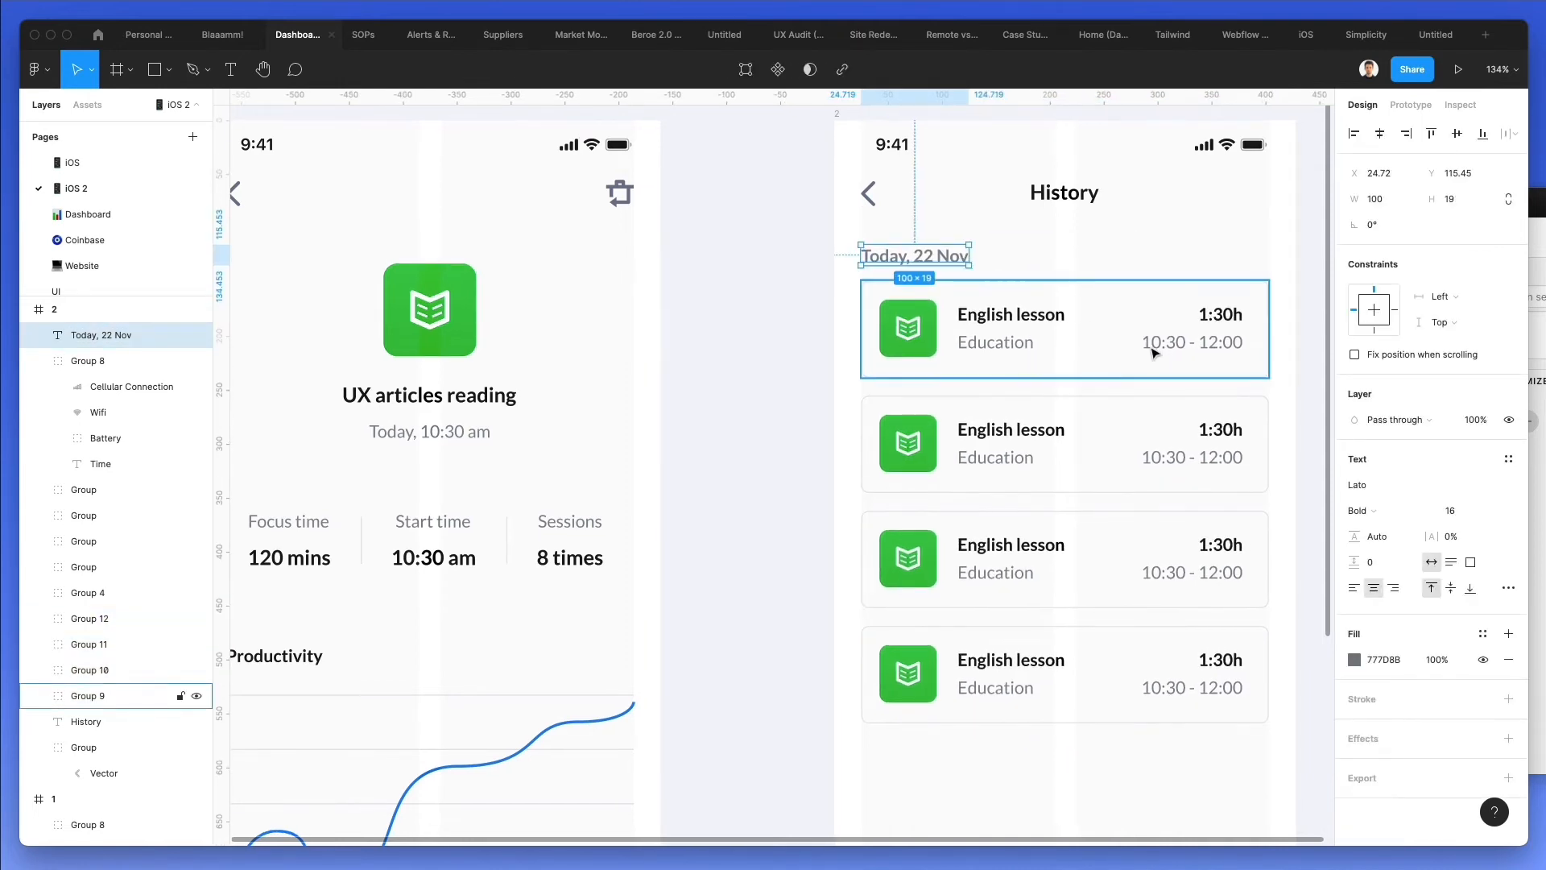
pyautogui.click(1356, 660)
pyautogui.moveTo(1177, 548); pyautogui.dragTo(1177, 556)
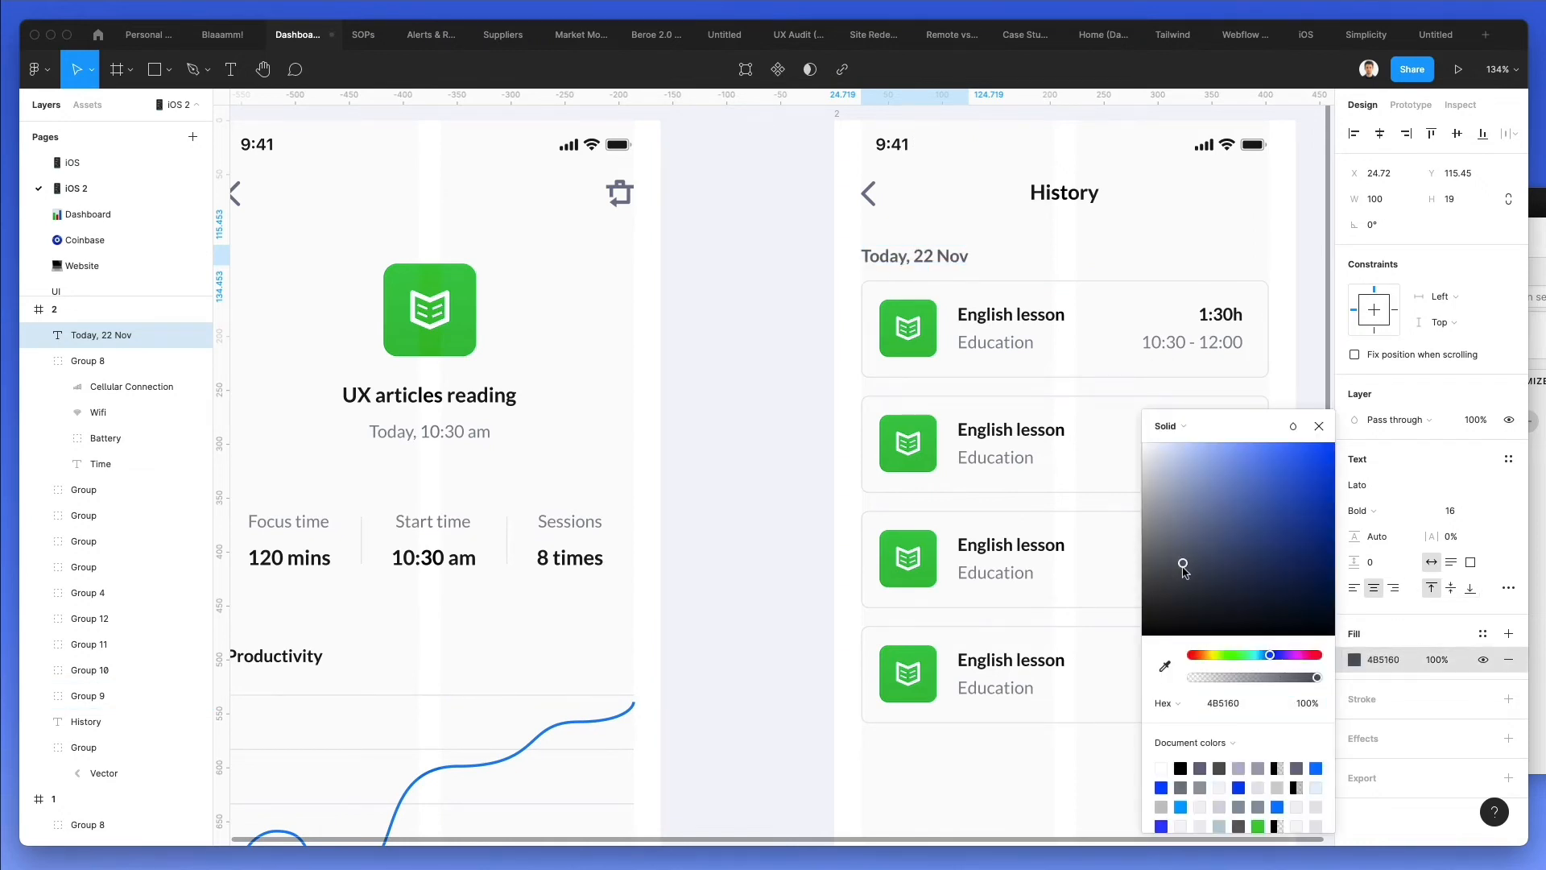
pyautogui.click(1464, 512)
pyautogui.press('Down')
pyautogui.press('Return')
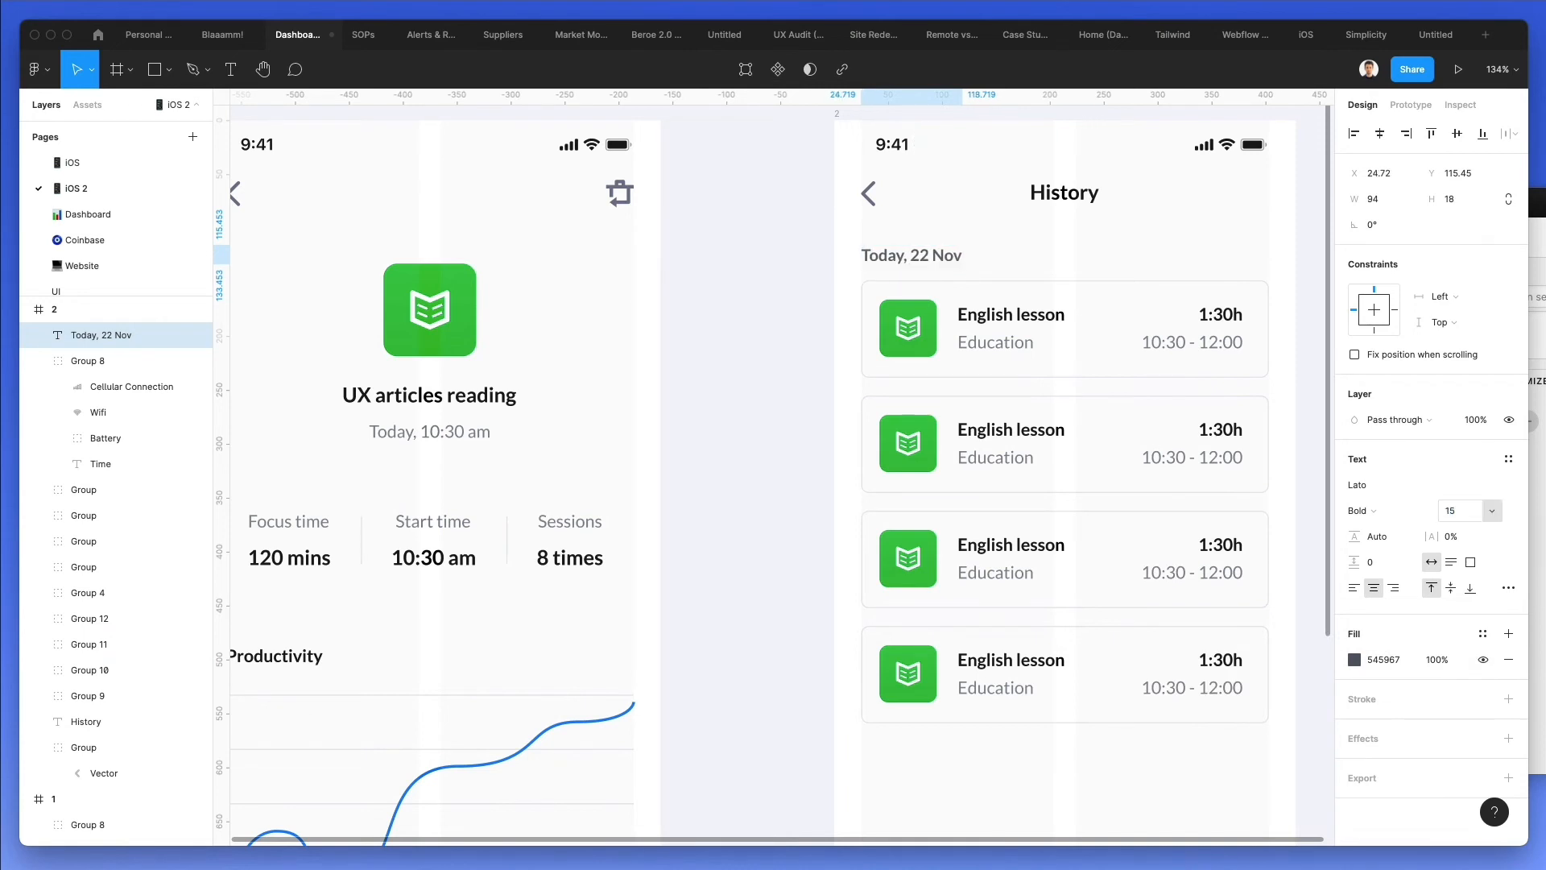
# Copy the date heading with the first two cards below the fourth card, leaving a slightly larger gap above the copy
pyautogui.scroll(-3, 1197, 386)
pyautogui.hscroll(1, 1145, 361)
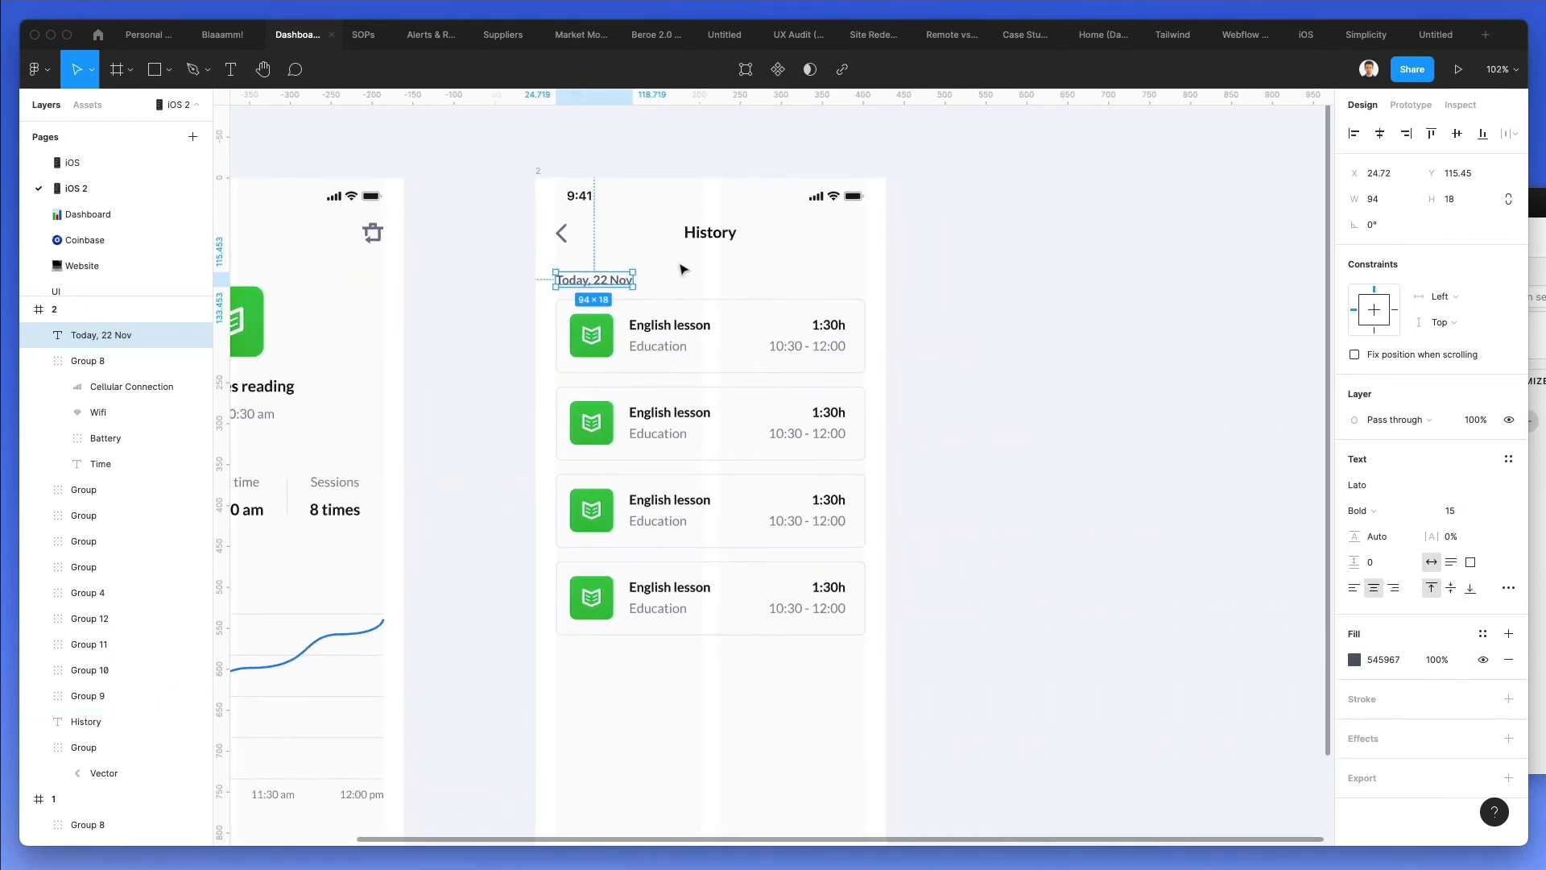
pyautogui.moveTo(498, 275); pyautogui.dragTo(876, 411)
pyautogui.moveTo(716, 334); pyautogui.dragTo(718, 714)
pyautogui.scroll(-2, 718, 714)
pyautogui.scroll(-1, 718, 715)
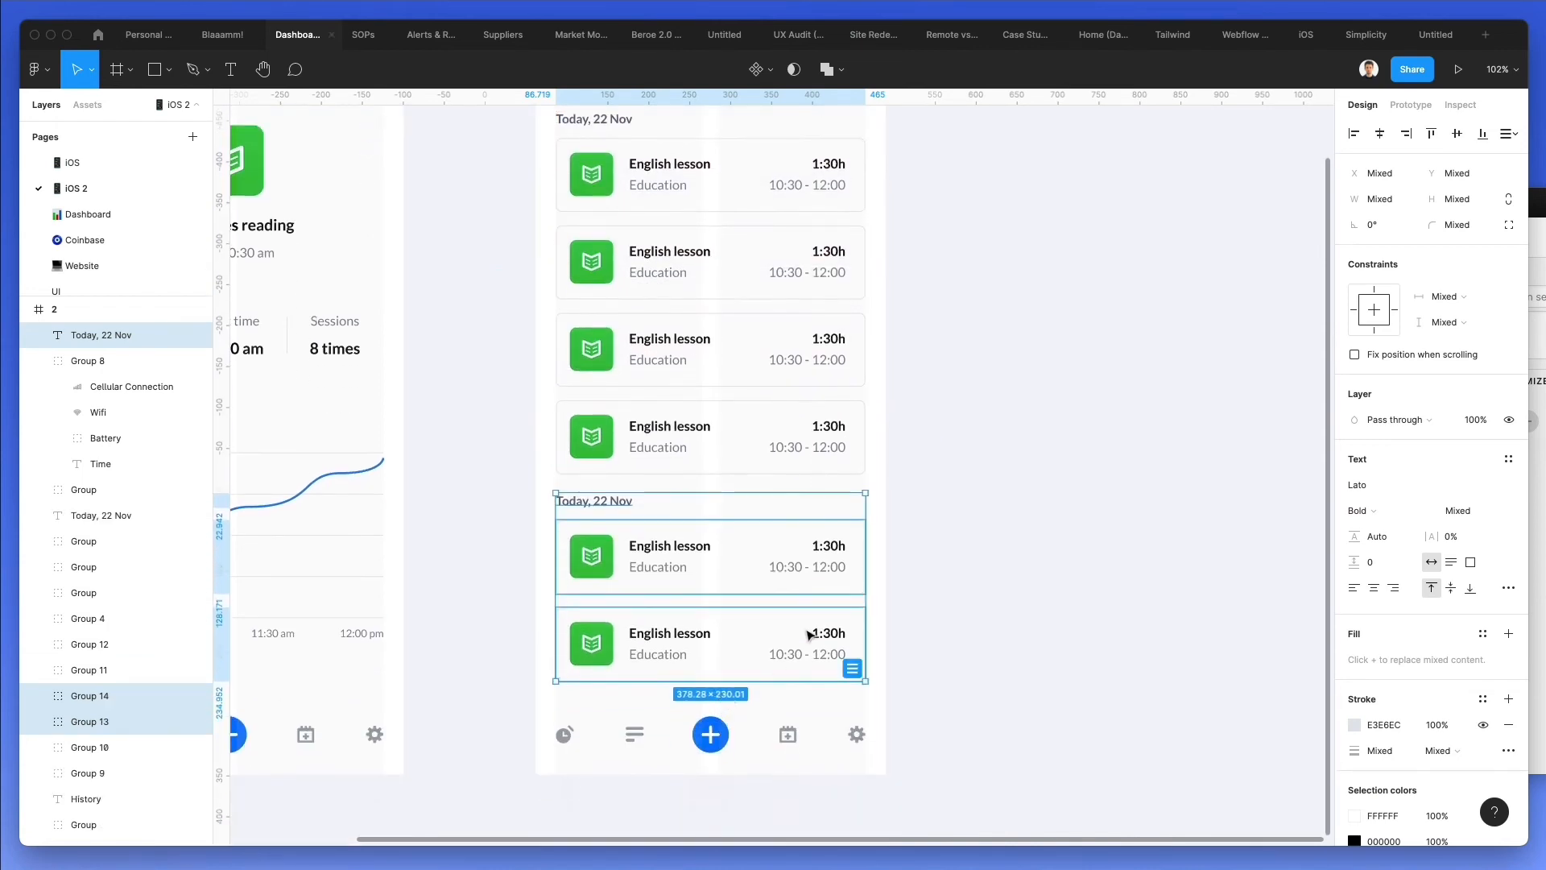
pyautogui.moveTo(811, 631); pyautogui.dragTo(821, 633)
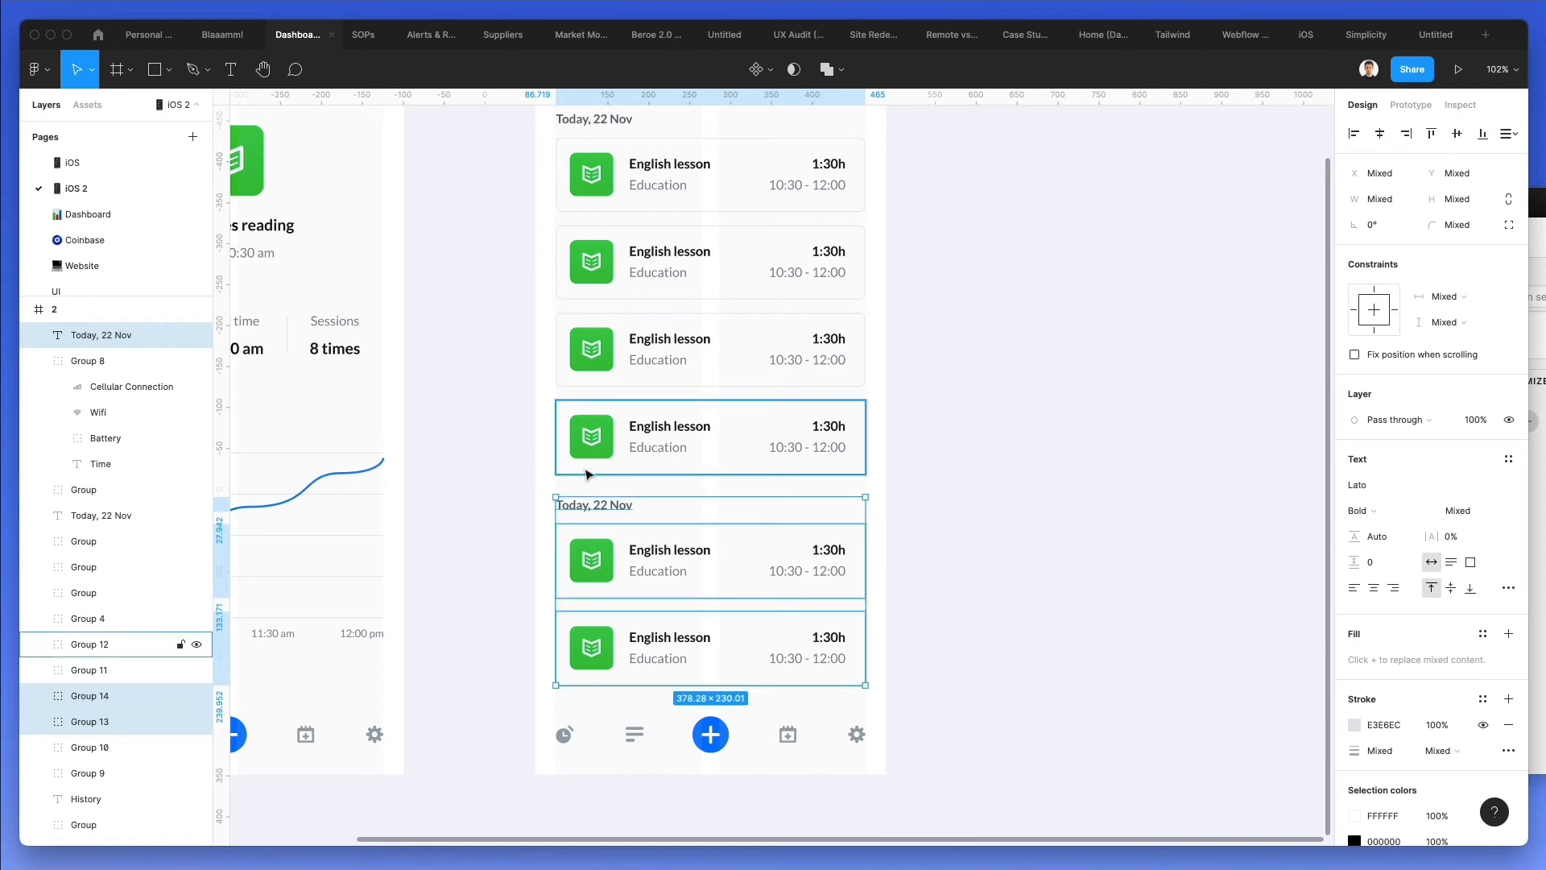
# Reword the lower date heading to "Yesterday, 21 Nov" and align it with the cards' left edge at X 25
pyautogui.click(579, 511)
pyautogui.doubleClick(579, 509)
pyautogui.write('Yesterday')
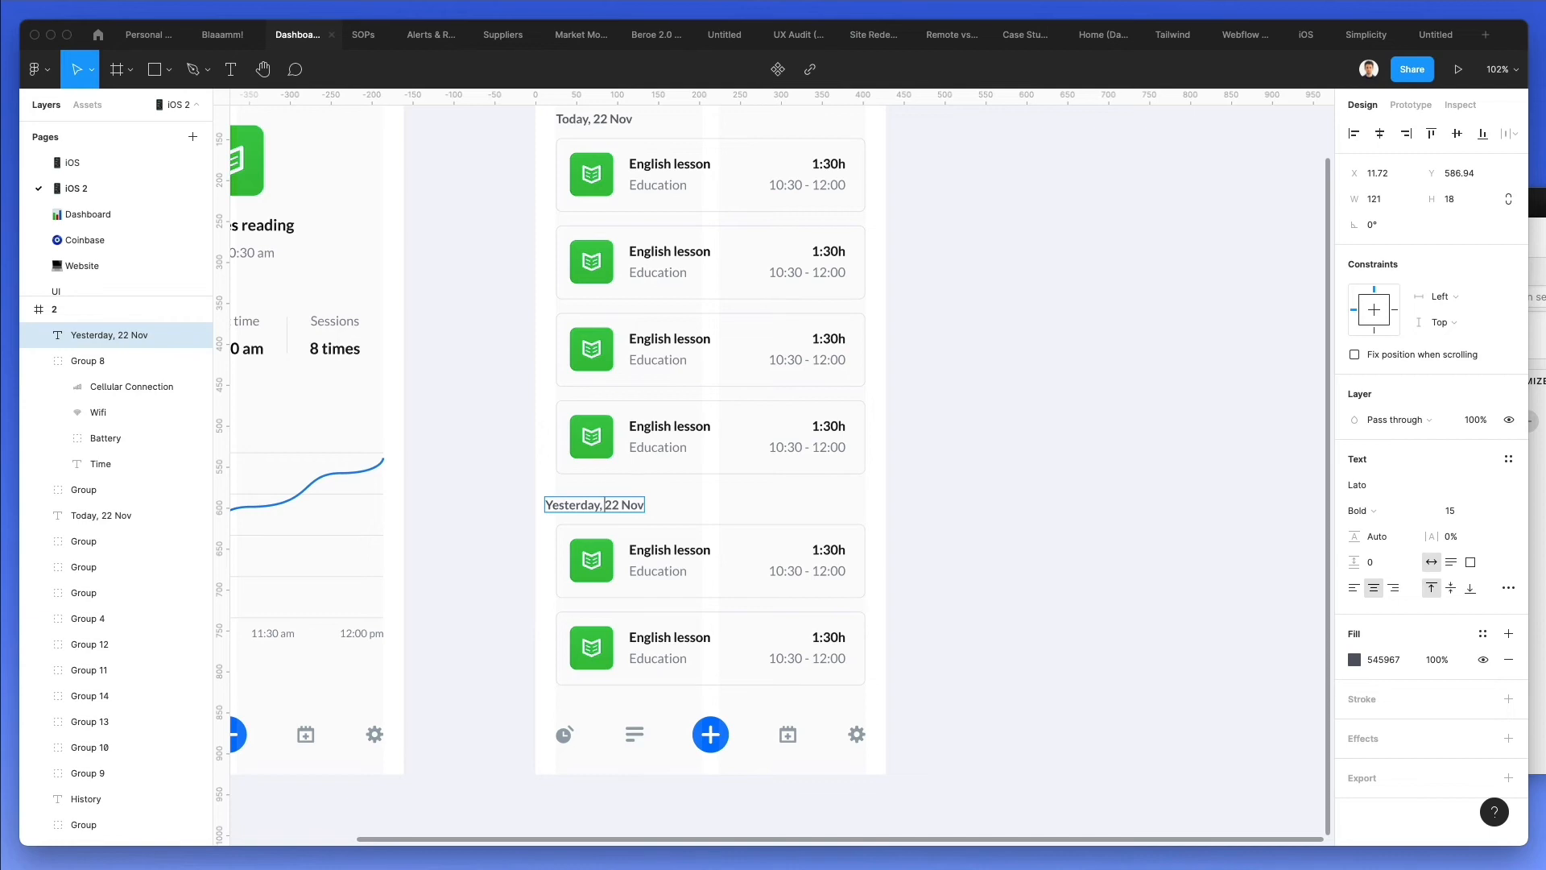
pyautogui.press('Escape')
pyautogui.moveTo(601, 512); pyautogui.dragTo(610, 513)
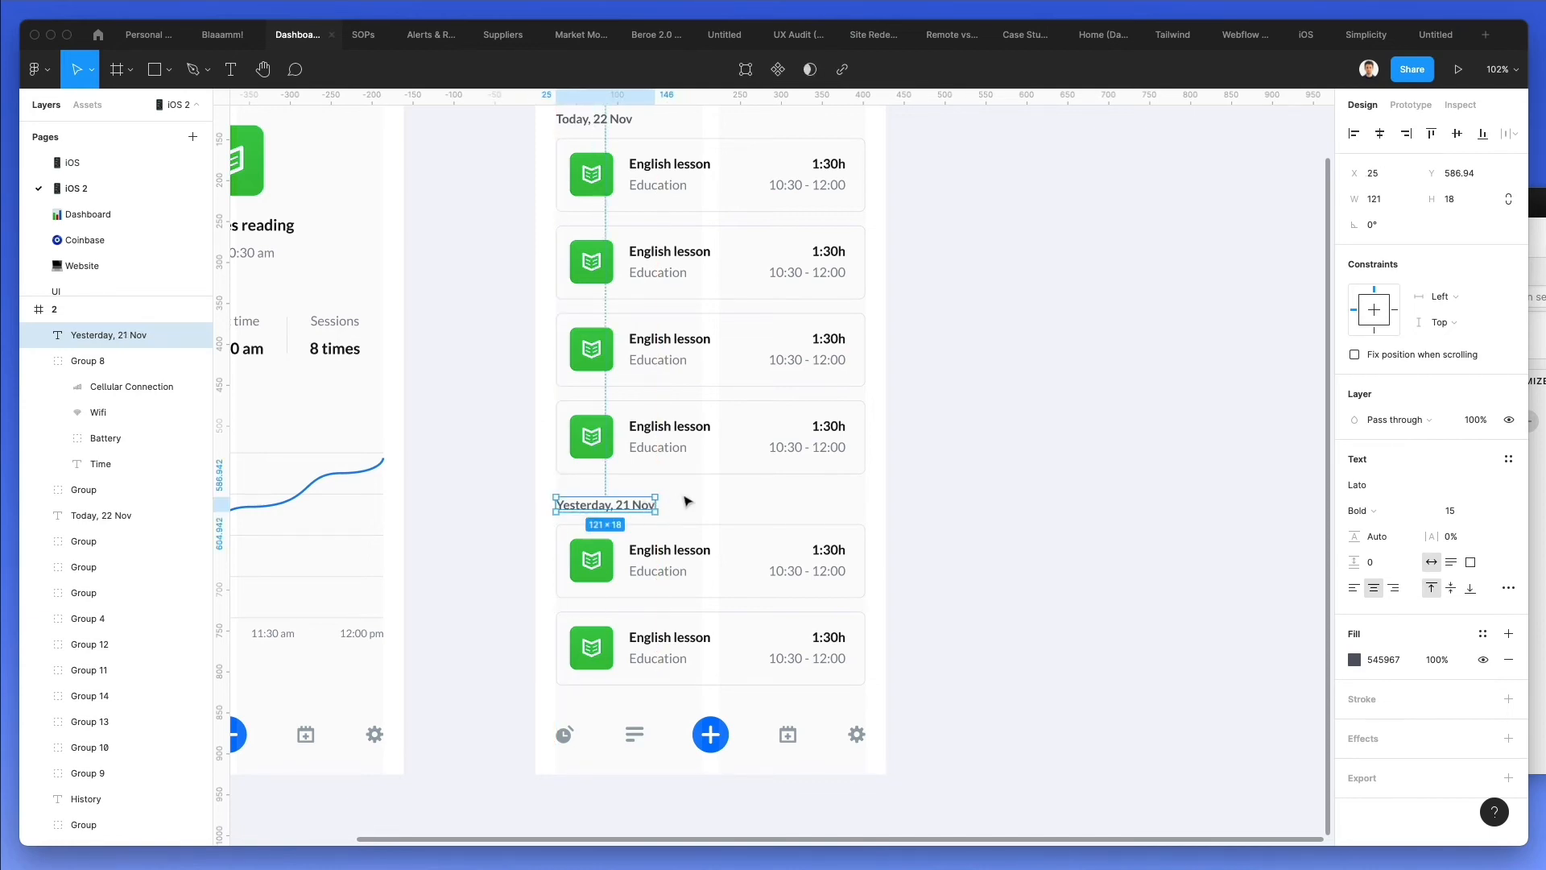
pyautogui.click(735, 504)
# Retitle the second, third and fourth cards under Today as "Design Dashboard", "Relax music" and "Guitar lesson"
pyautogui.scroll(1, 735, 512)
pyautogui.scroll(1, 735, 513)
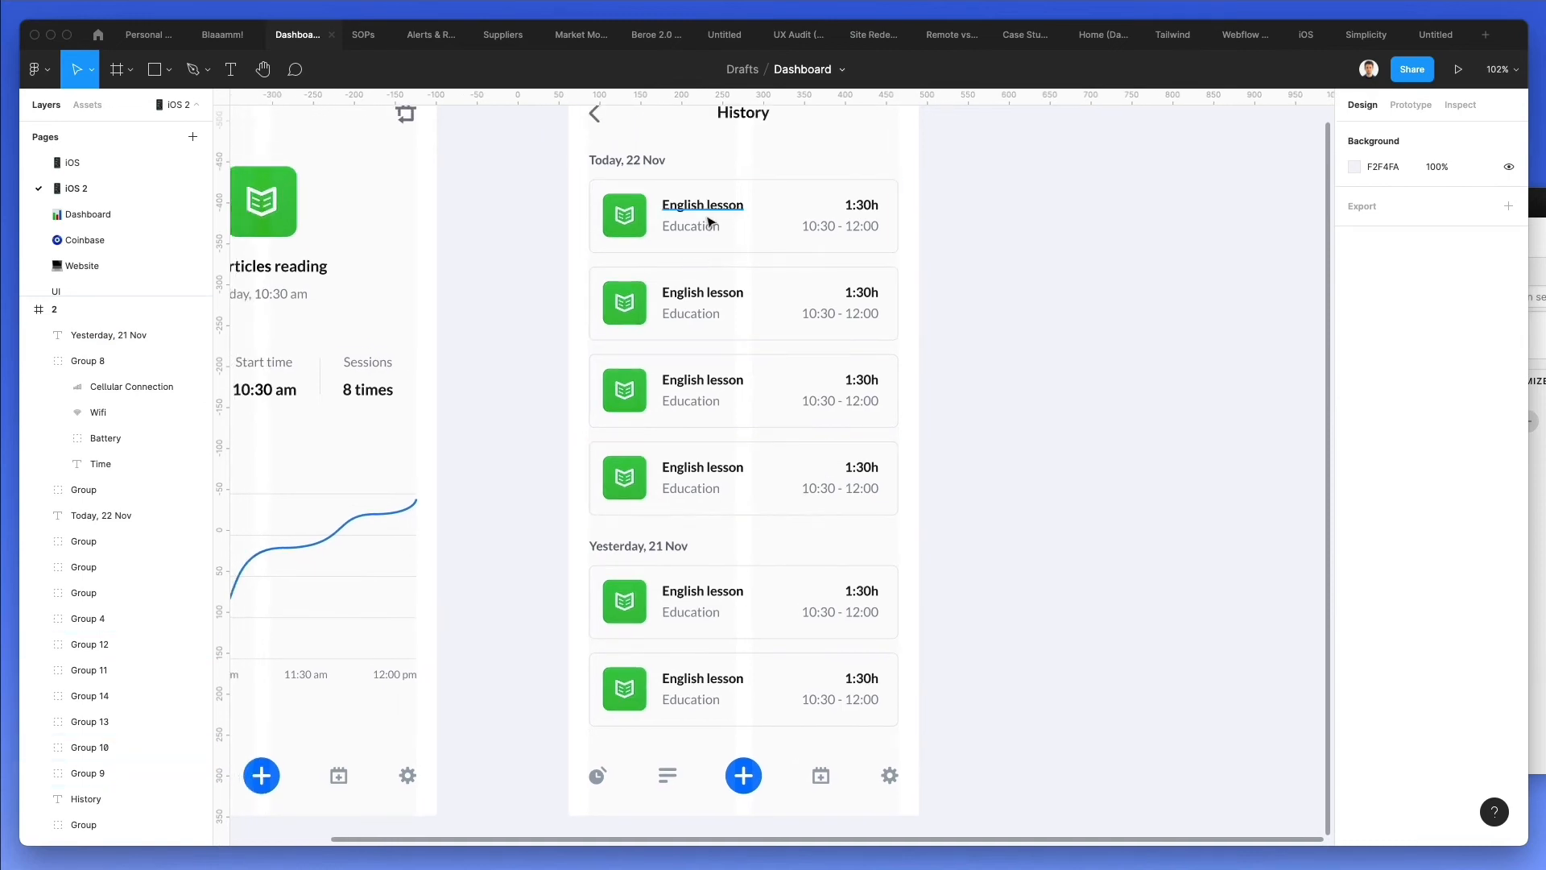
pyautogui.doubleClick(701, 293)
pyautogui.press('Return')
pyautogui.write('Design Dashboard')
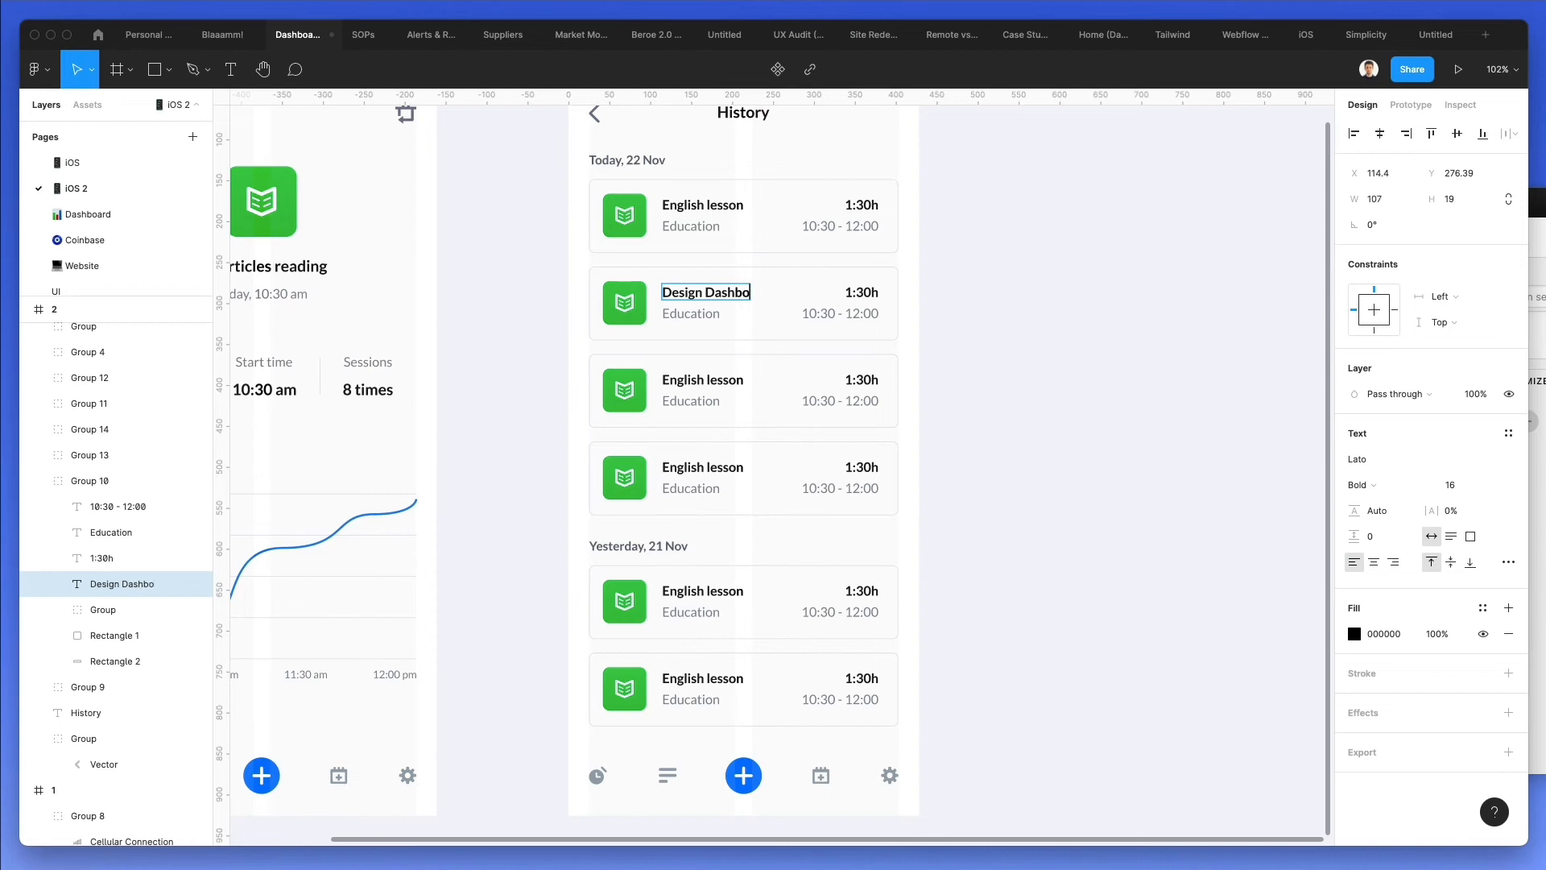
pyautogui.doubleClick(712, 380)
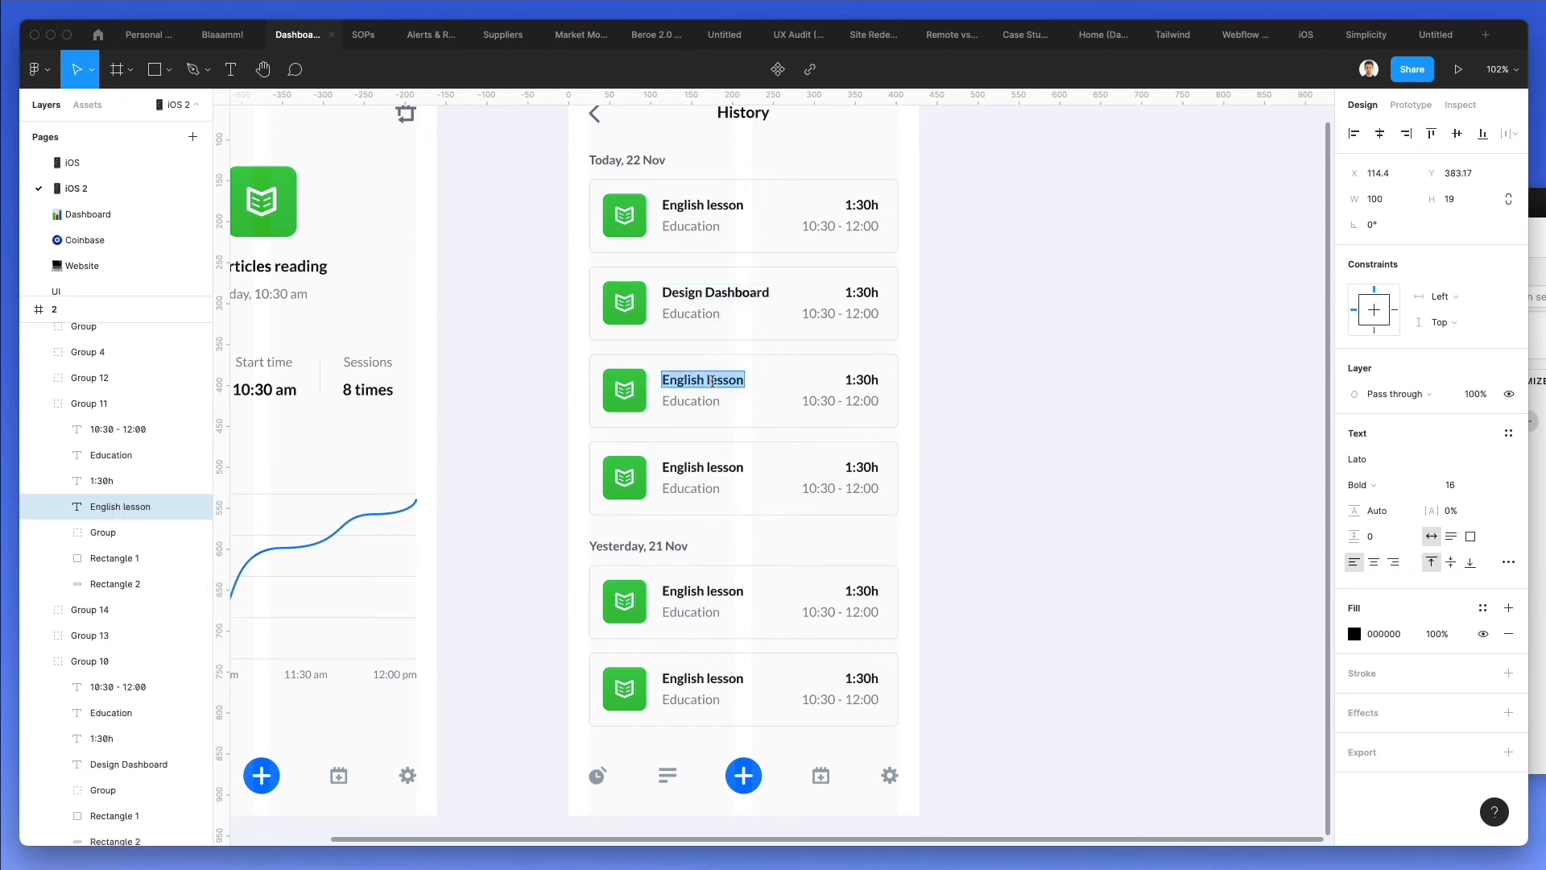
pyautogui.write('Relax')
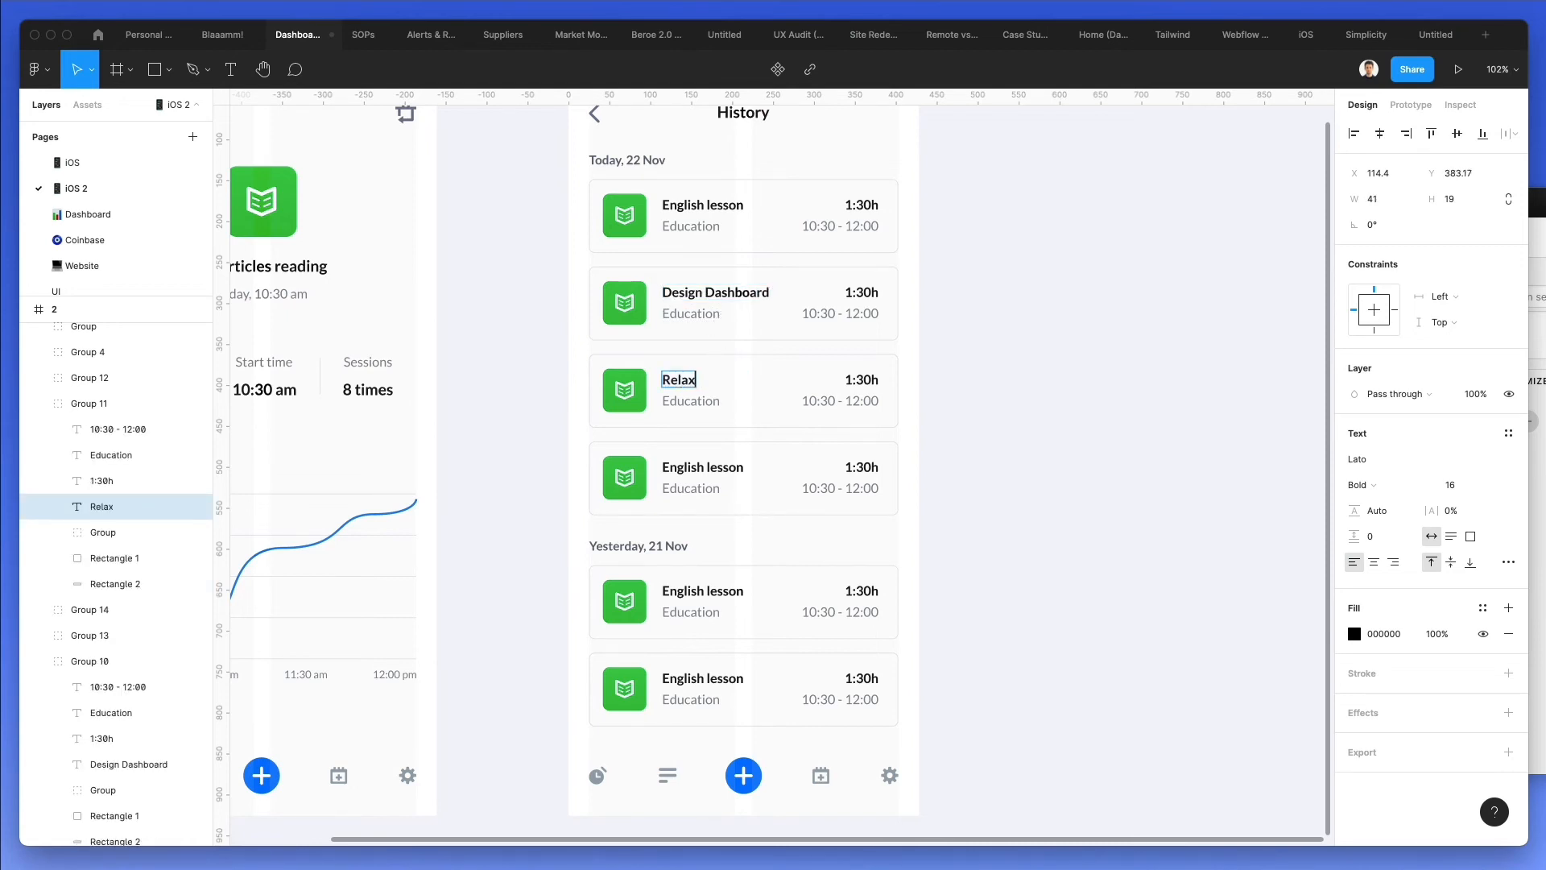
pyautogui.write(' music')
pyautogui.doubleClick(706, 466)
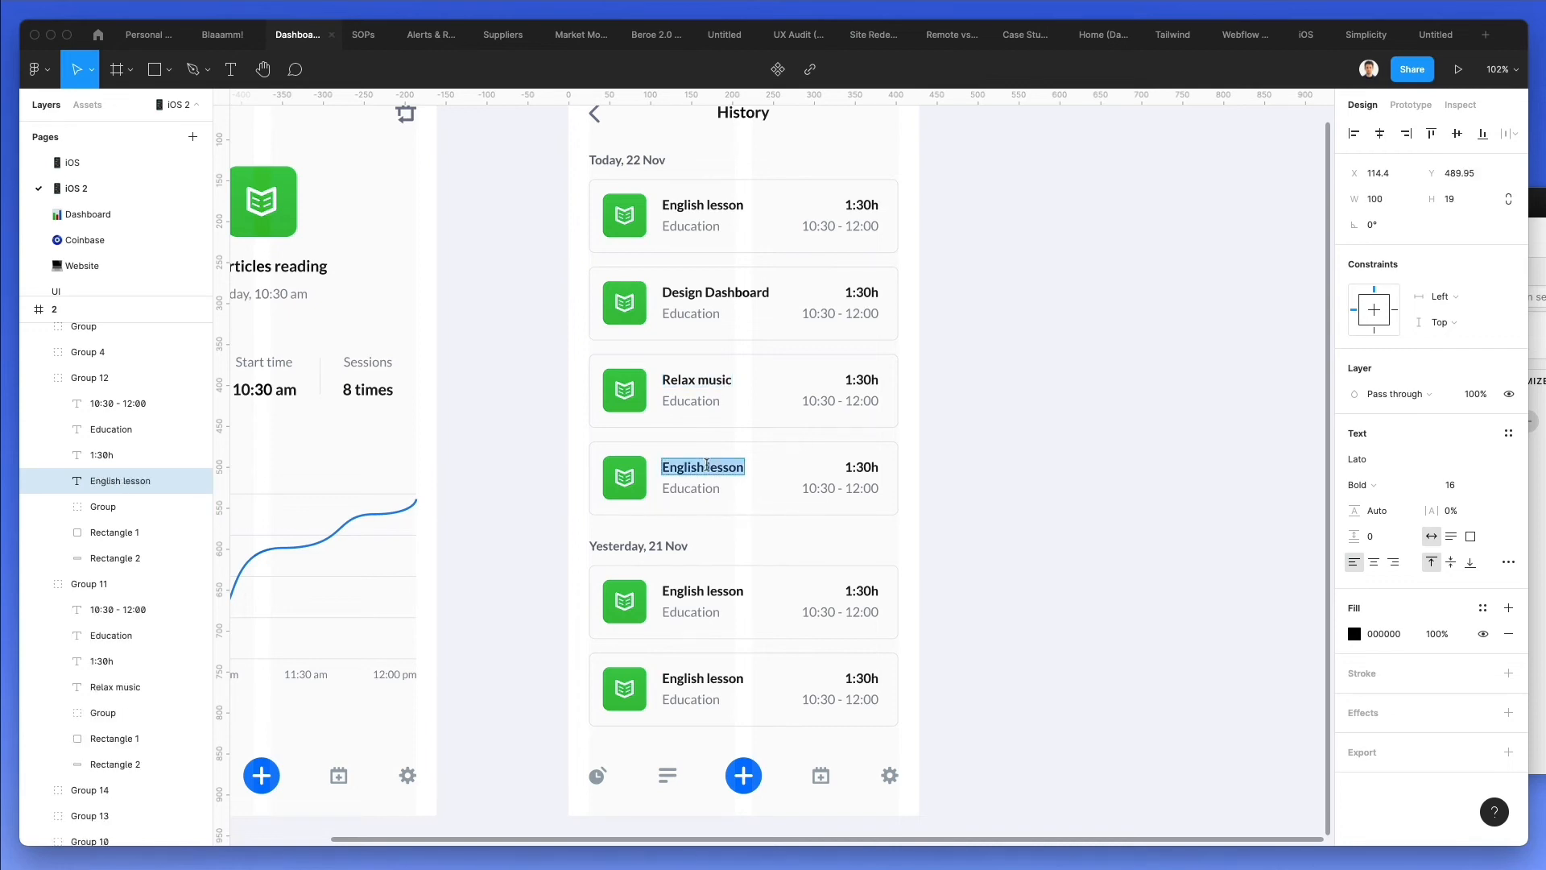
pyautogui.write('Guitar lesso')
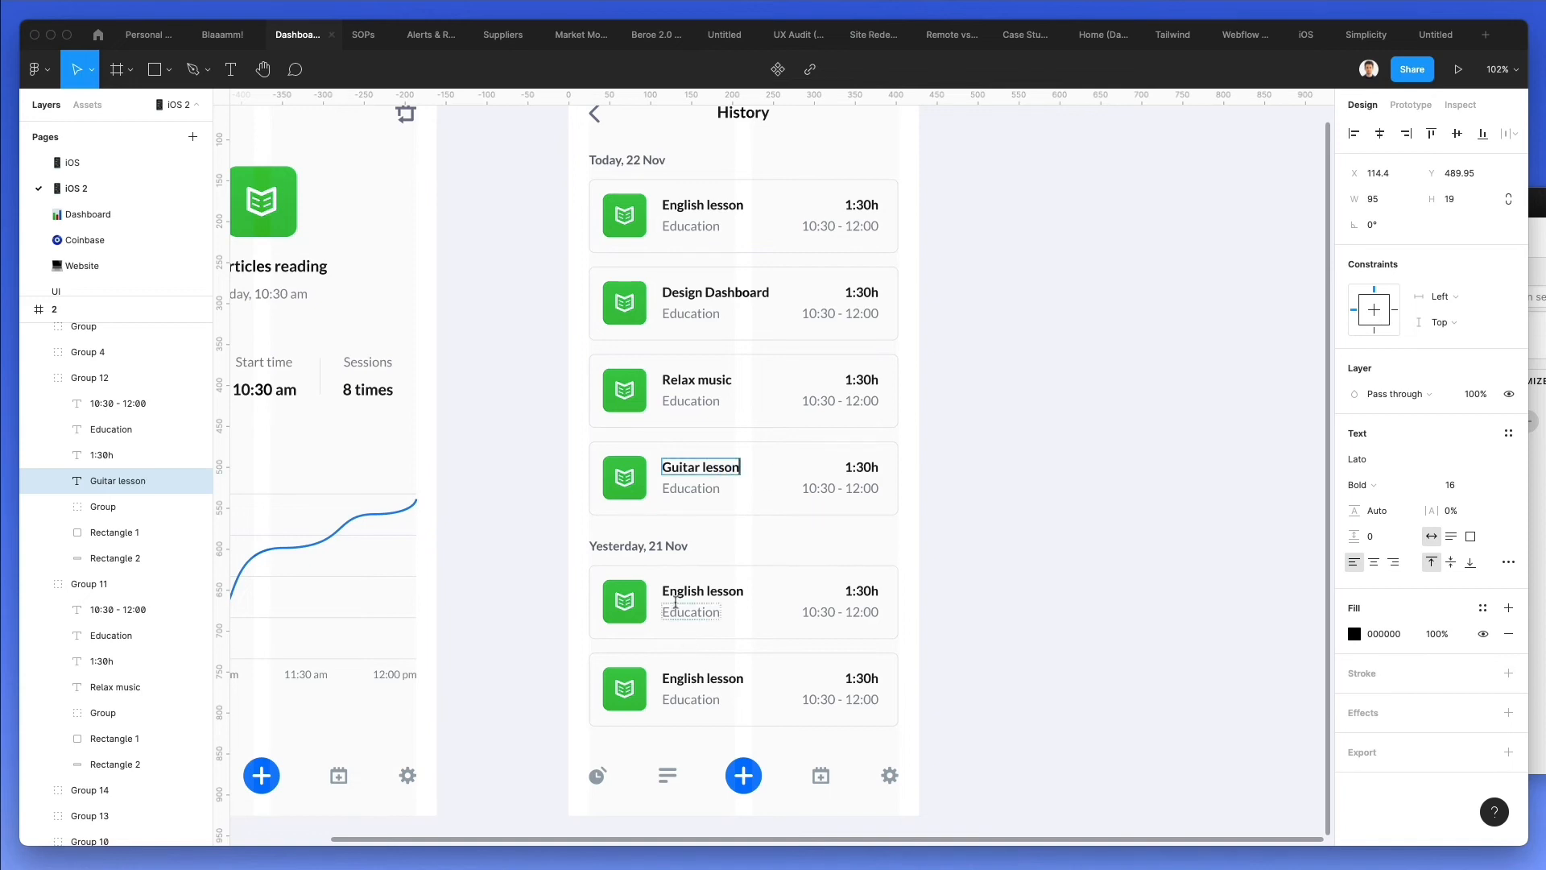
# Retitle the two cards under Yesterday as "Breath lesson" and "React lesson"
pyautogui.doubleClick(693, 592)
pyautogui.write('Brea')
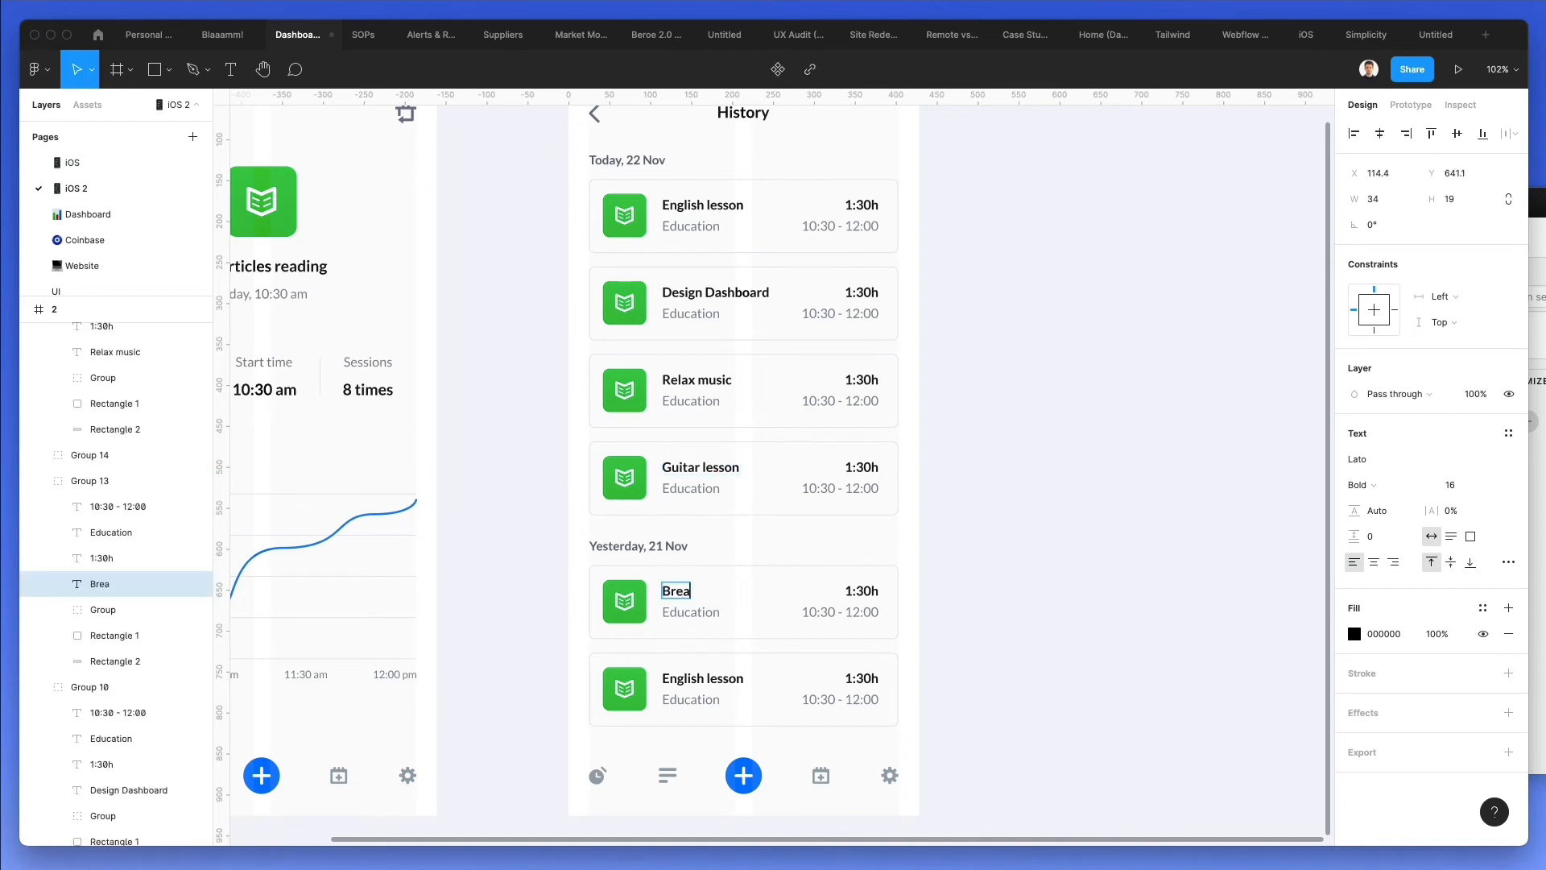
pyautogui.write('th lesson')
pyautogui.doubleClick(697, 678)
pyautogui.write('R')
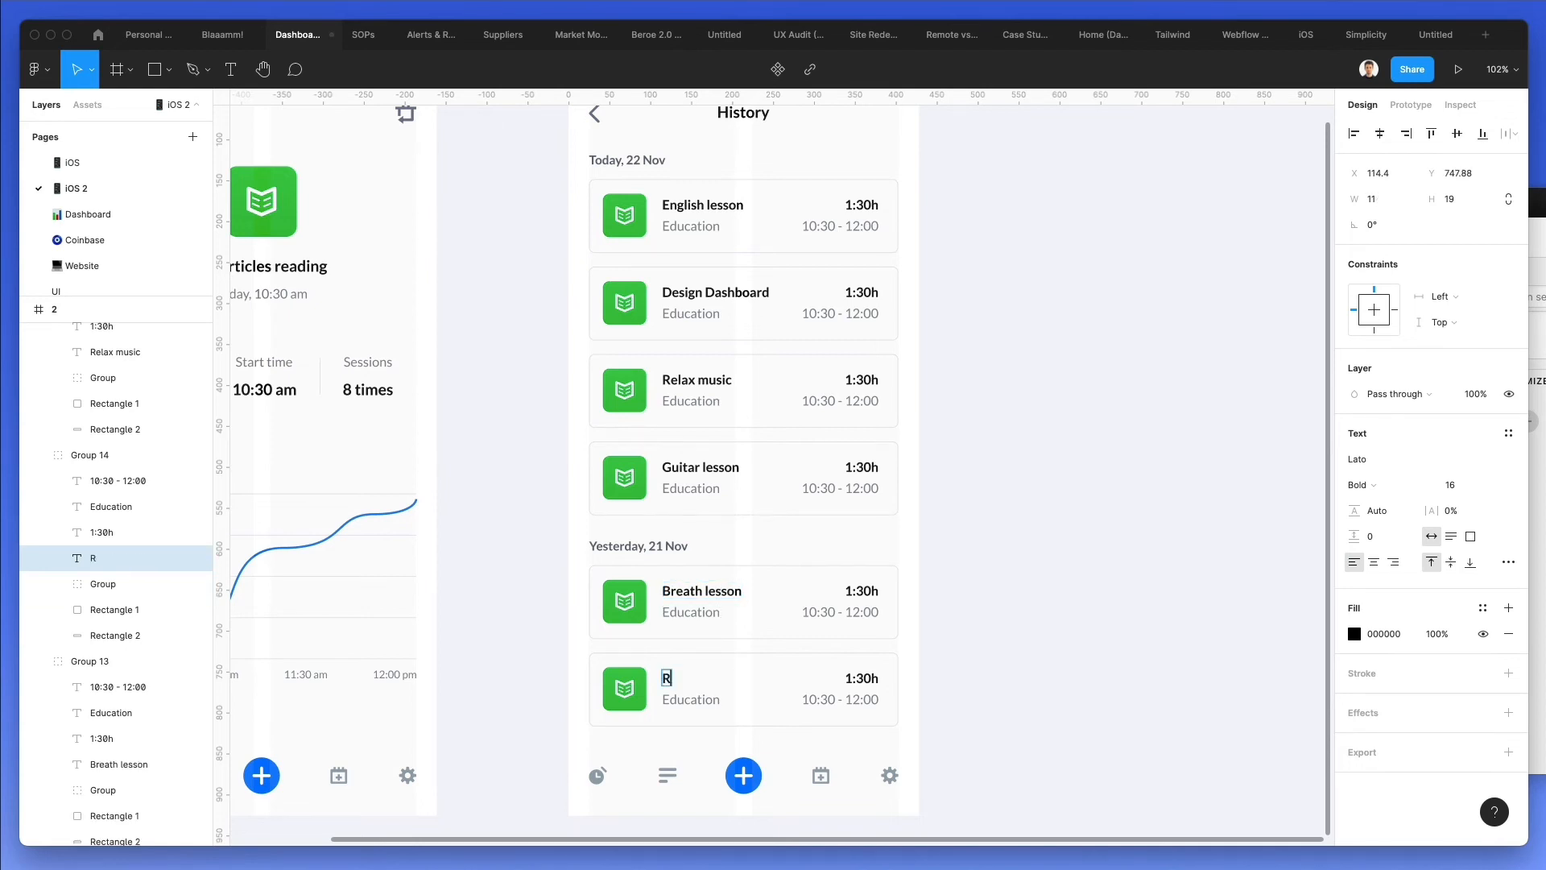
pyautogui.write('eact lesson')
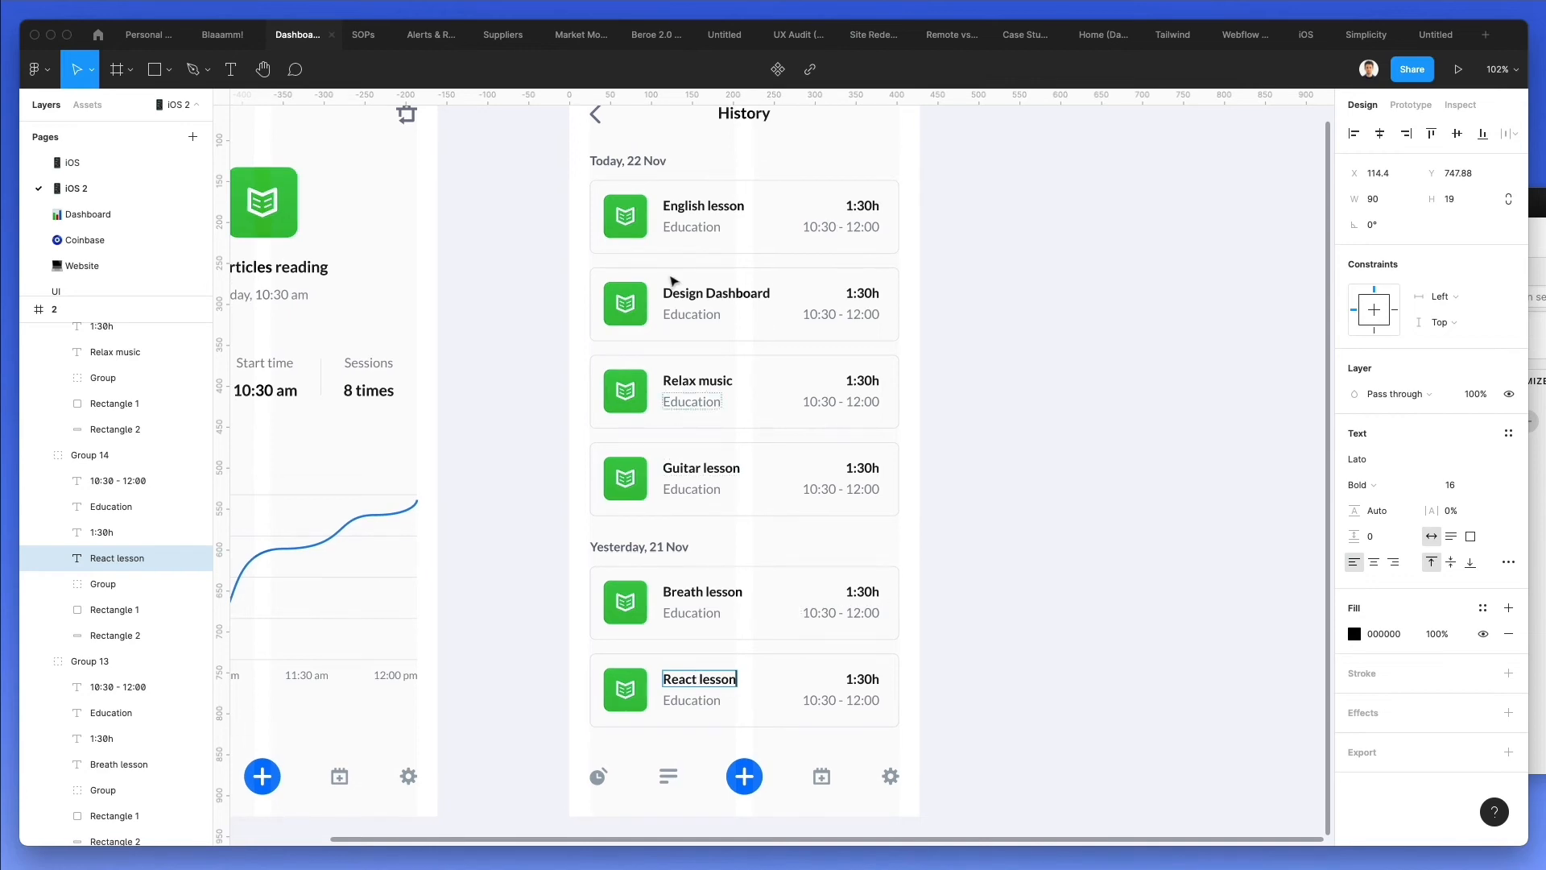
# Set the categories to Work for Design Dashboard, Meditation for Relax music, Music for Guitar lesson and Meditation for Breath lesson
pyautogui.click(686, 314)
pyautogui.doubleClick(686, 314)
pyautogui.write('Work')
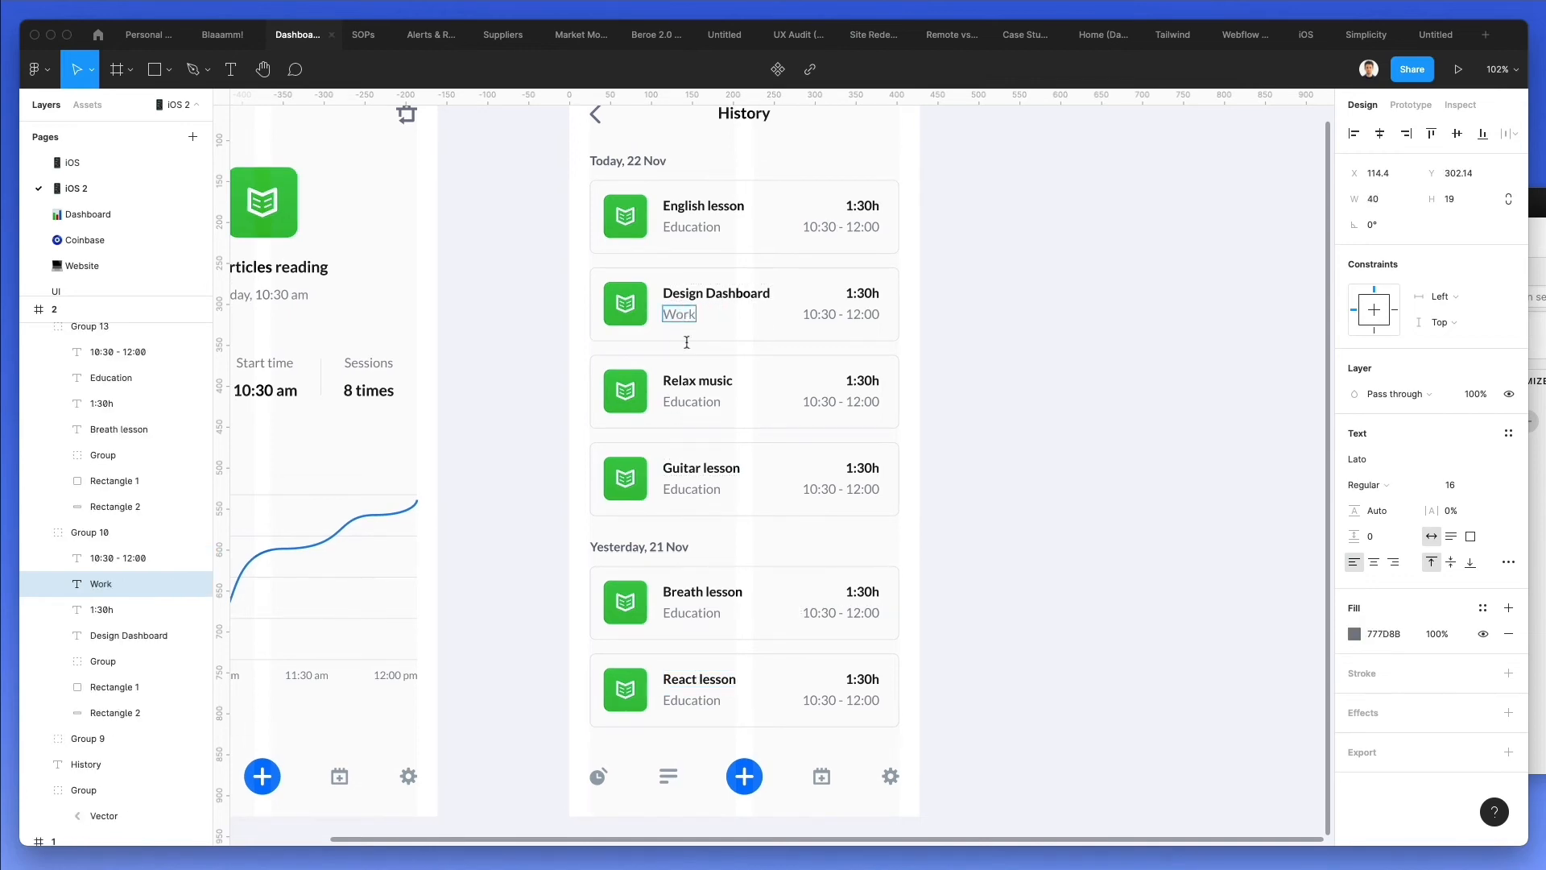
pyautogui.doubleClick(686, 402)
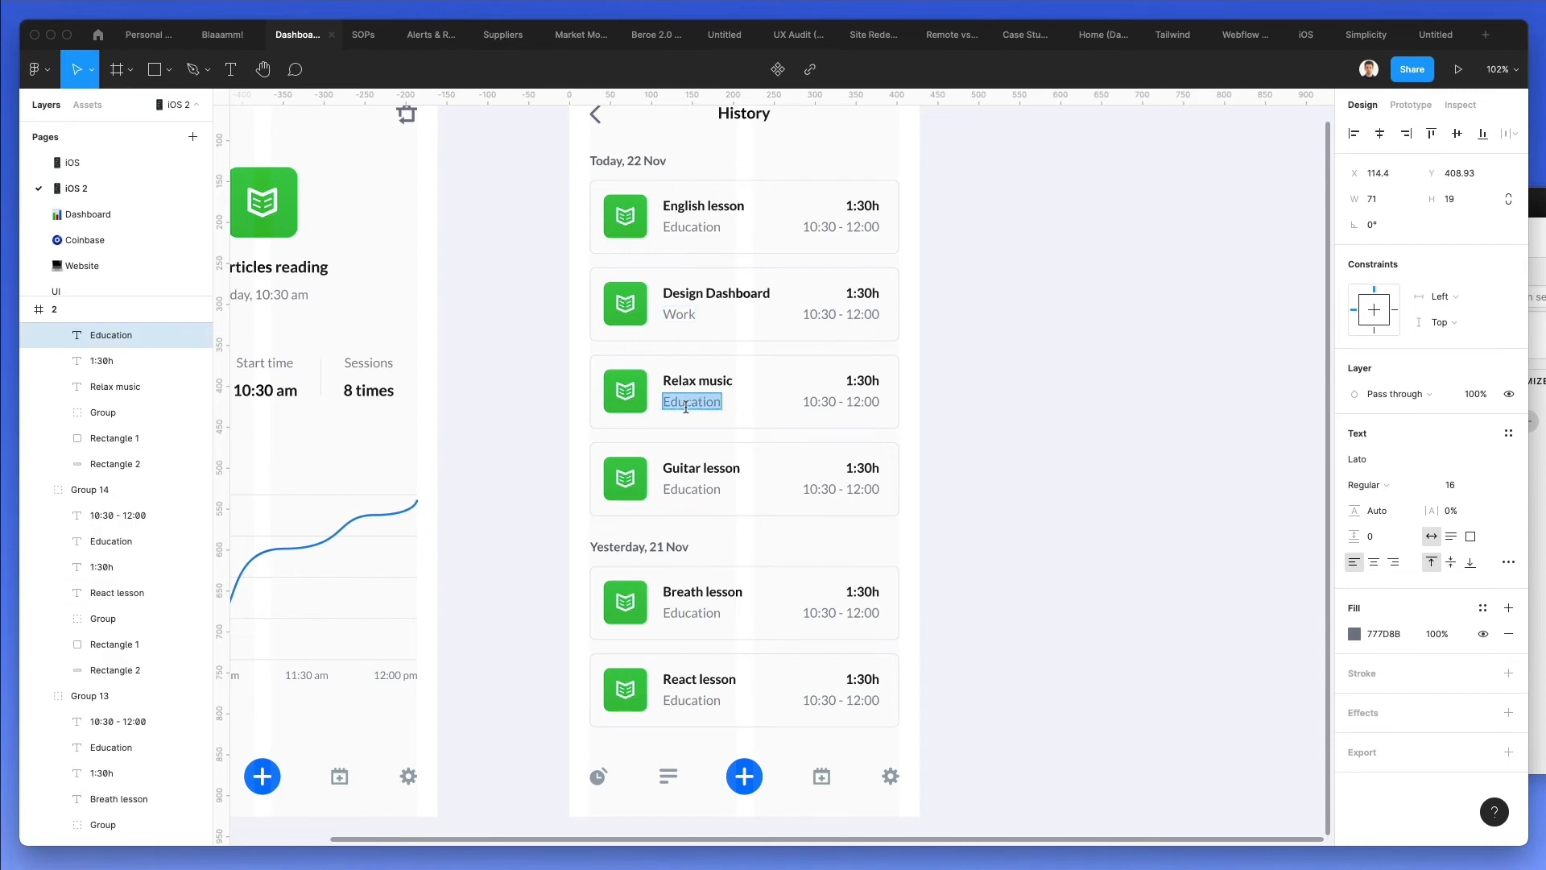
pyautogui.write('Meditatio')
pyautogui.doubleClick(684, 489)
pyautogui.write('Music')
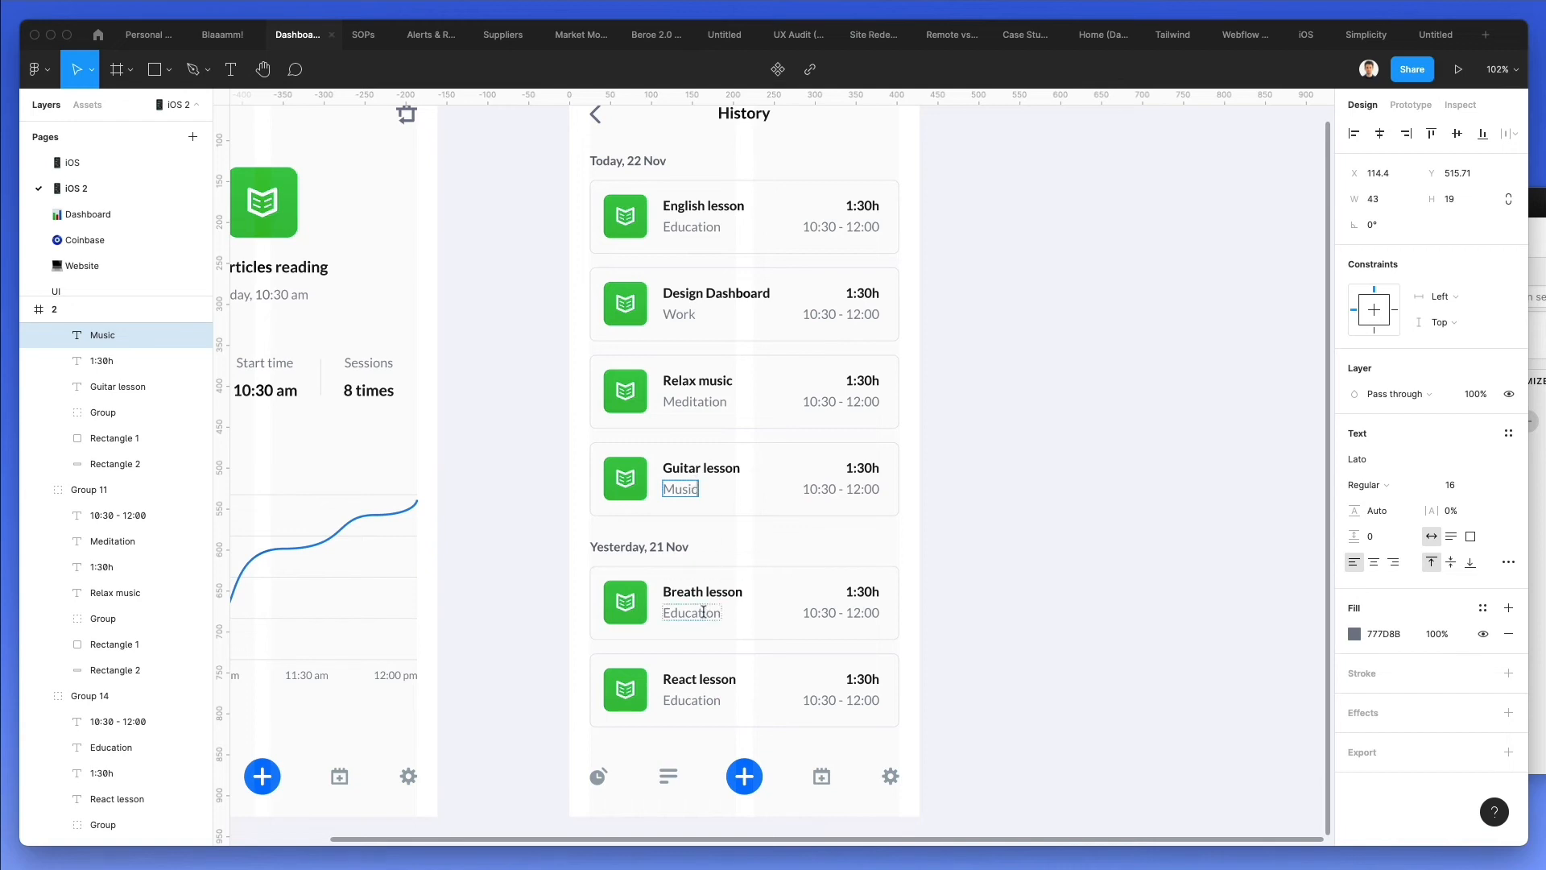
pyautogui.doubleClick(703, 612)
pyautogui.write('Meditatio')
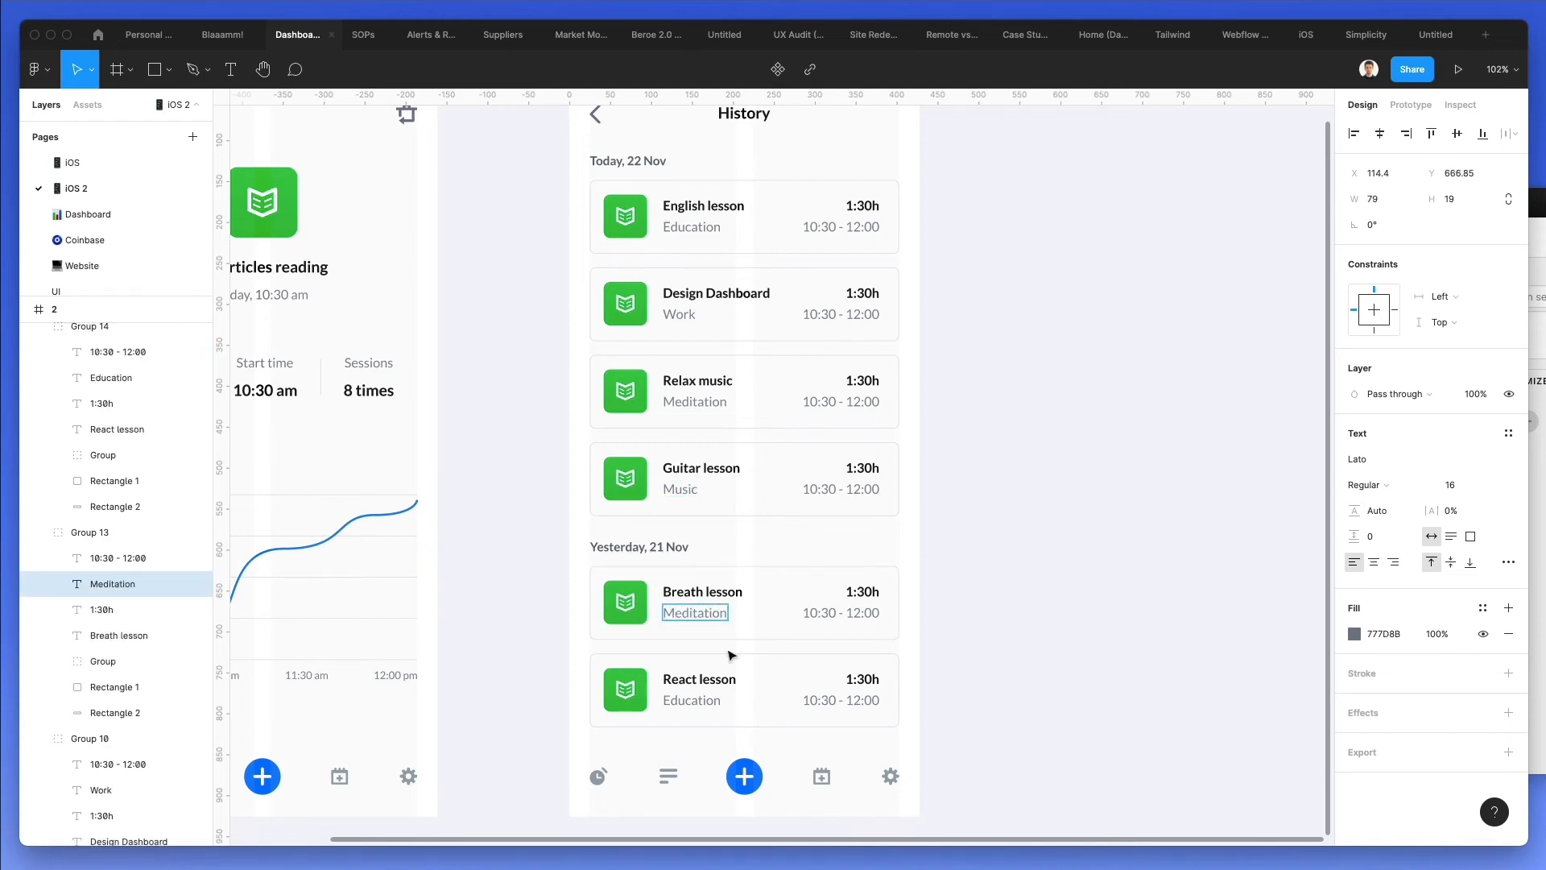
# Set the category of the React lesson card to Development
pyautogui.doubleClick(699, 700)
pyautogui.write('Developme')
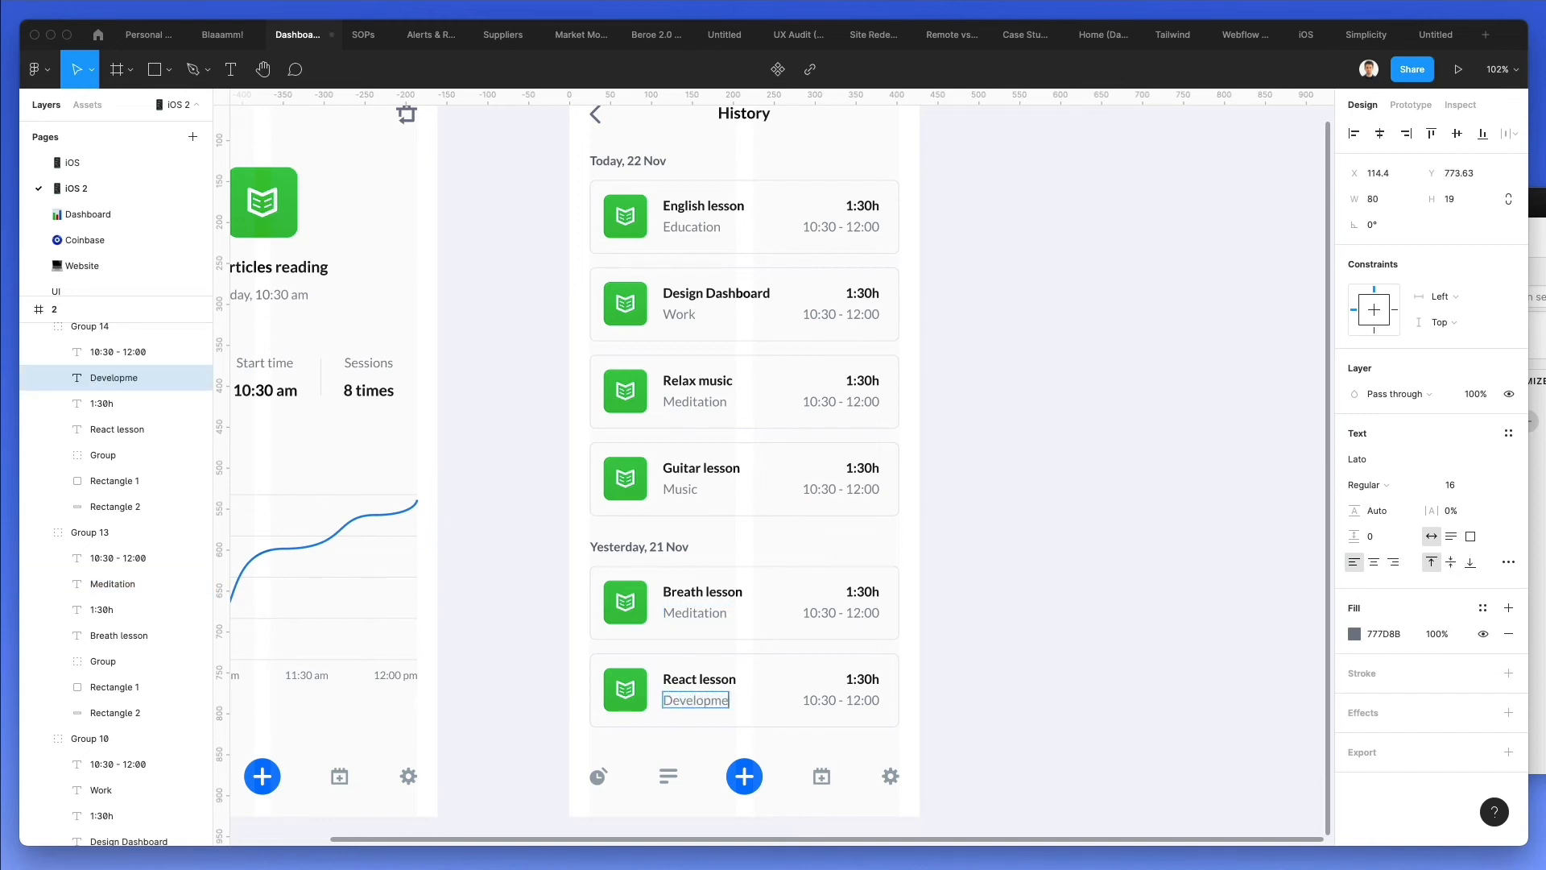
pyautogui.write('nt')
# Set the Design Dashboard card's duration to 1:45h and its time range to 12:00 - 1:45
pyautogui.click(864, 296)
pyautogui.write('45')
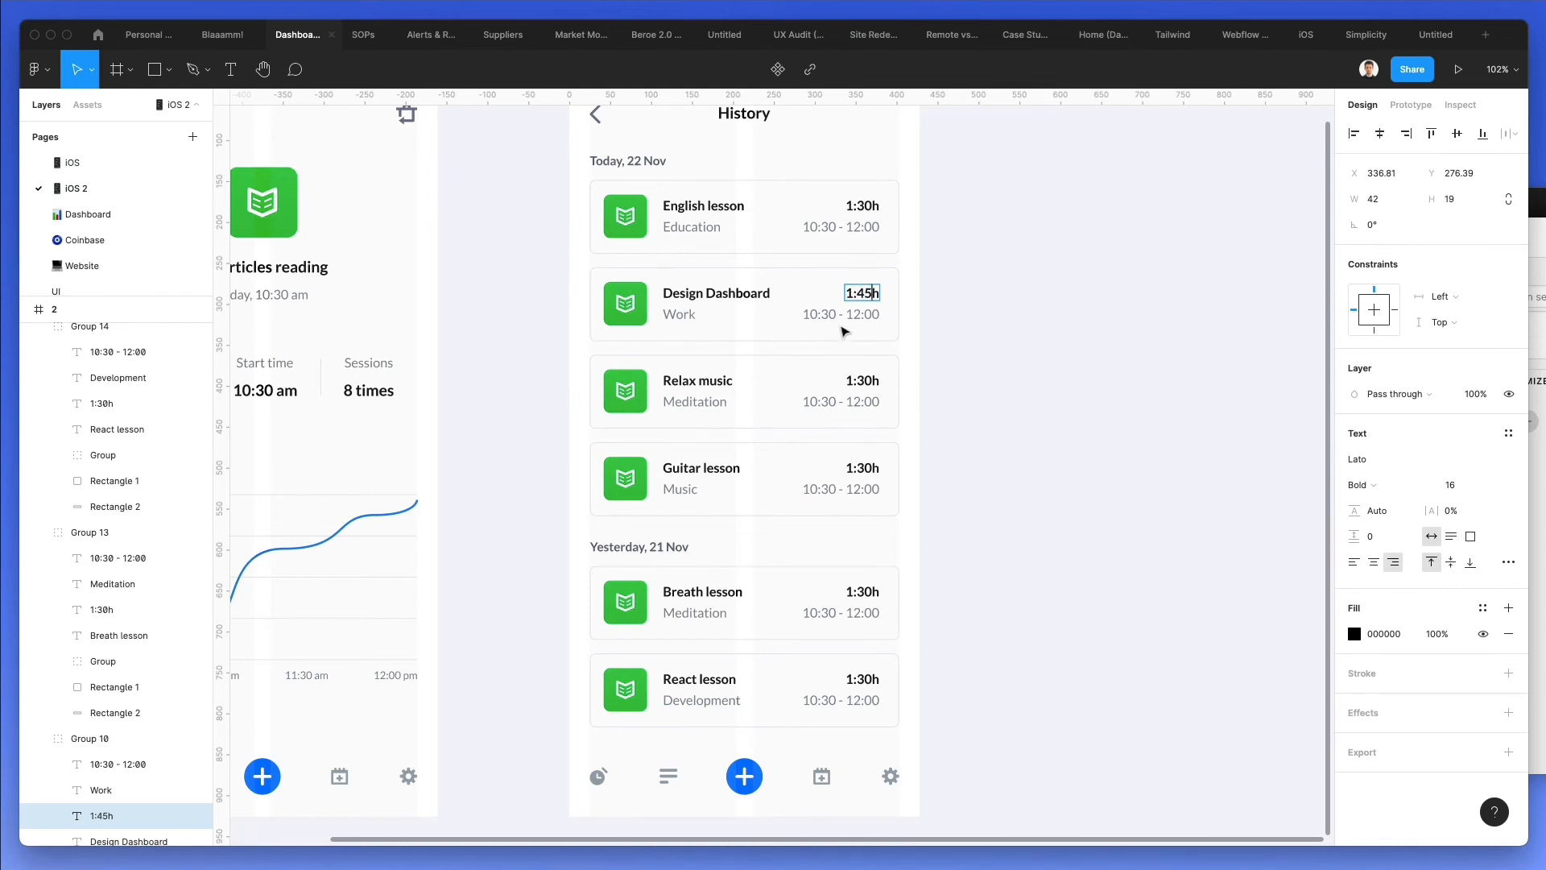
pyautogui.moveTo(818, 314); pyautogui.dragTo(810, 314)
pyautogui.write('2:')
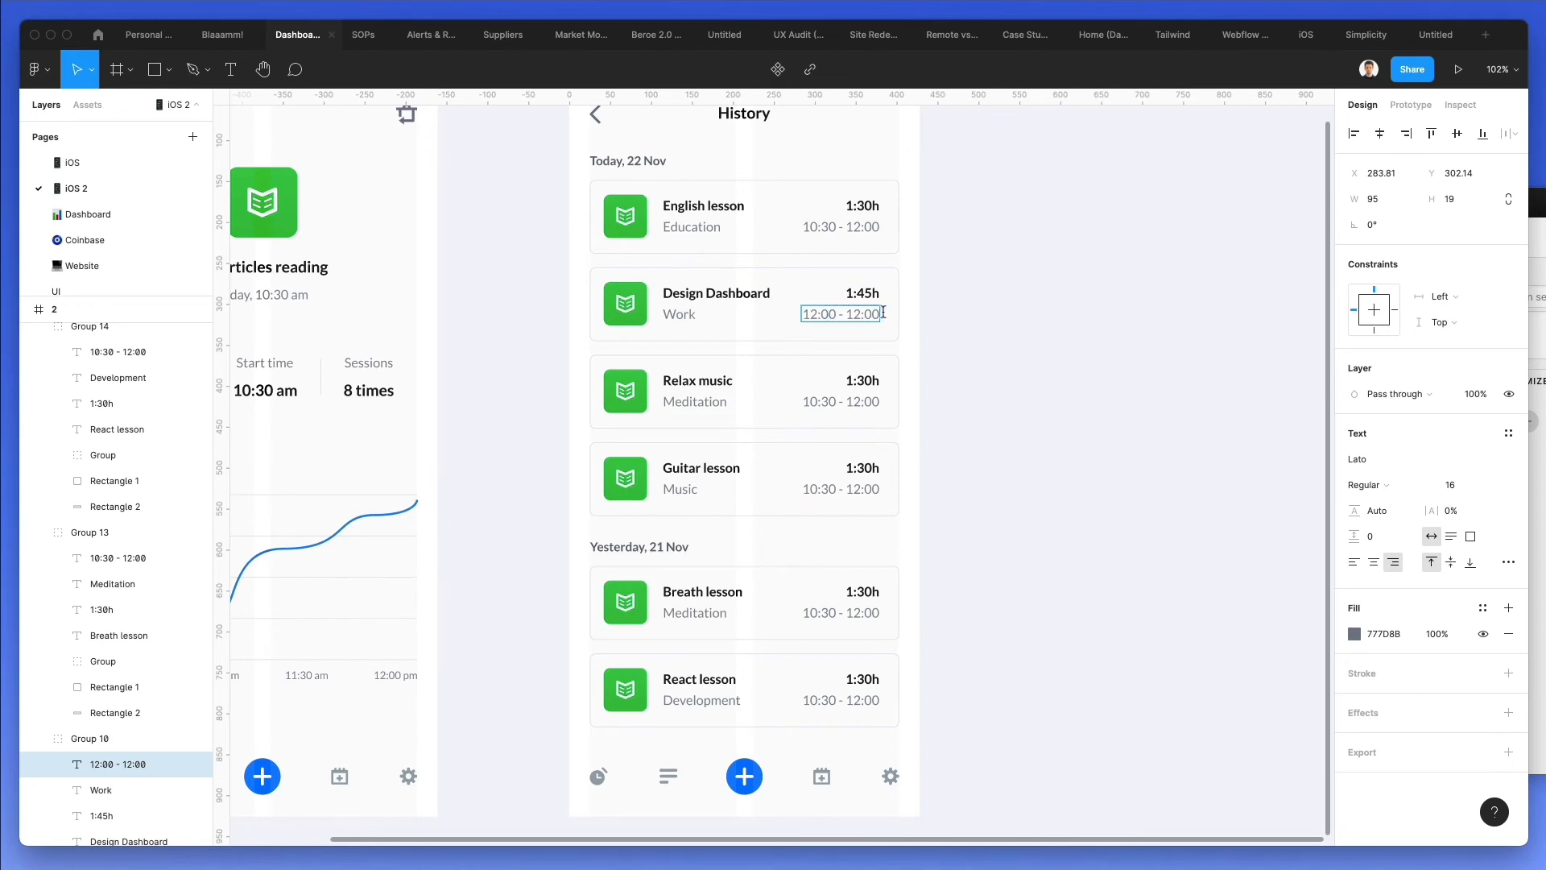
pyautogui.click(859, 313)
pyautogui.press('BackSpace')
pyautogui.doubleClick(865, 313)
pyautogui.write('45')
# Set the Relax music card's time range to 1:45 - 3:45
pyautogui.doubleClick(817, 401)
pyautogui.click(816, 401)
pyautogui.press('BackSpace')
pyautogui.hotkey('shift', 'Right')
pyautogui.hotkey('shift', 'Right')
pyautogui.write('45')
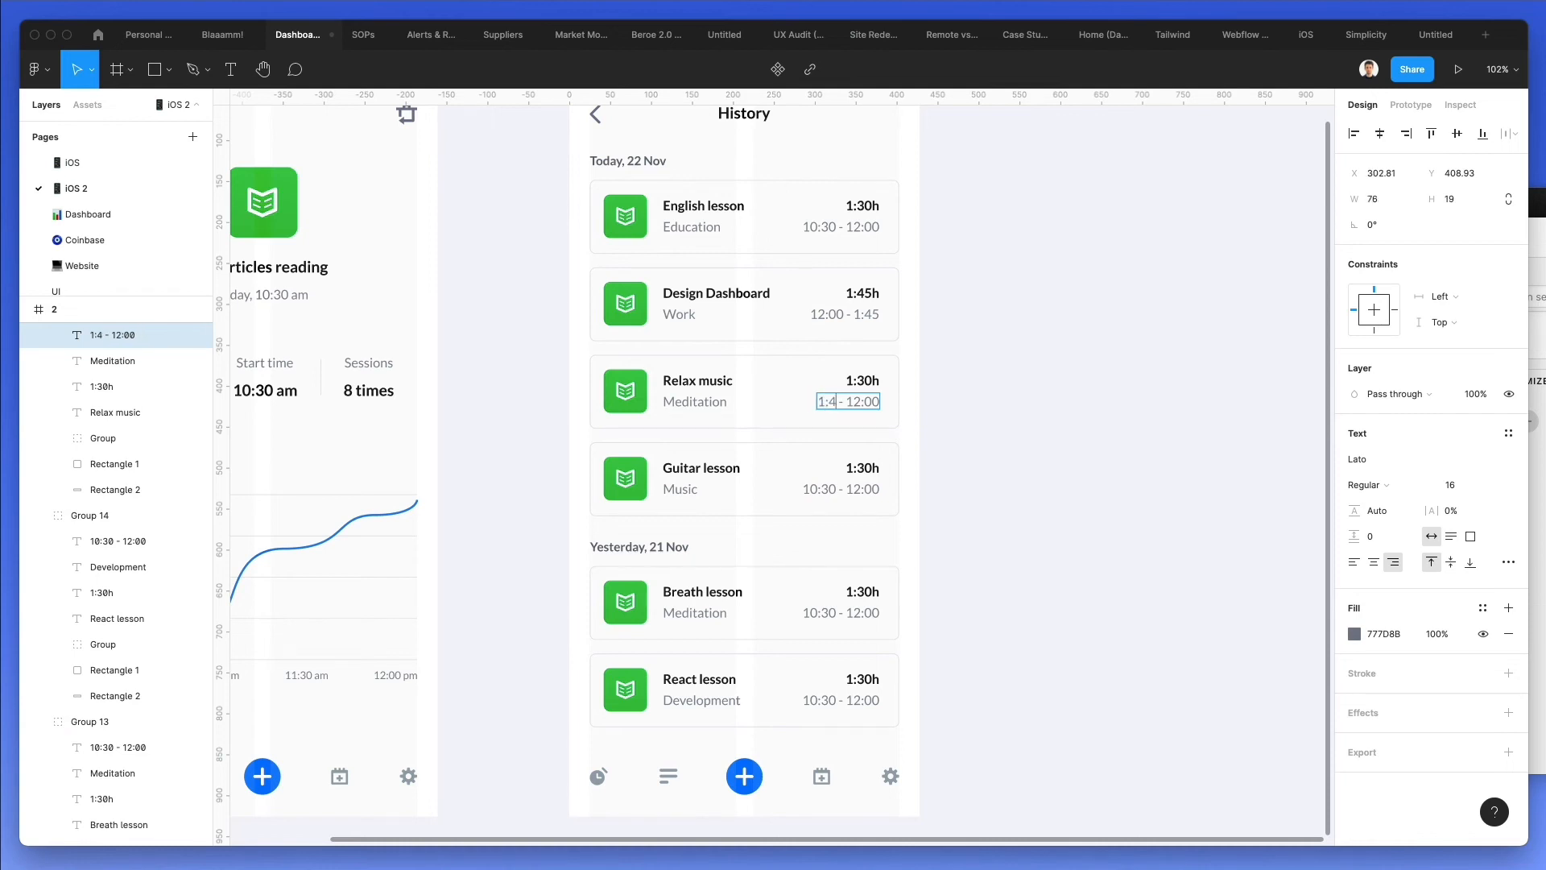
pyautogui.moveTo(861, 401); pyautogui.dragTo(851, 402)
pyautogui.write('3')
pyautogui.hotkey('shift', 'Right')
pyautogui.hotkey('shift', 'Right')
pyautogui.write('45')
pyautogui.press('Escape')
# Set the time ranges to 1:45 - 3:45 for Guitar lesson and 10:30 - 11:00 for Breath lesson
pyautogui.click(812, 488)
pyautogui.write('1:45 - ')
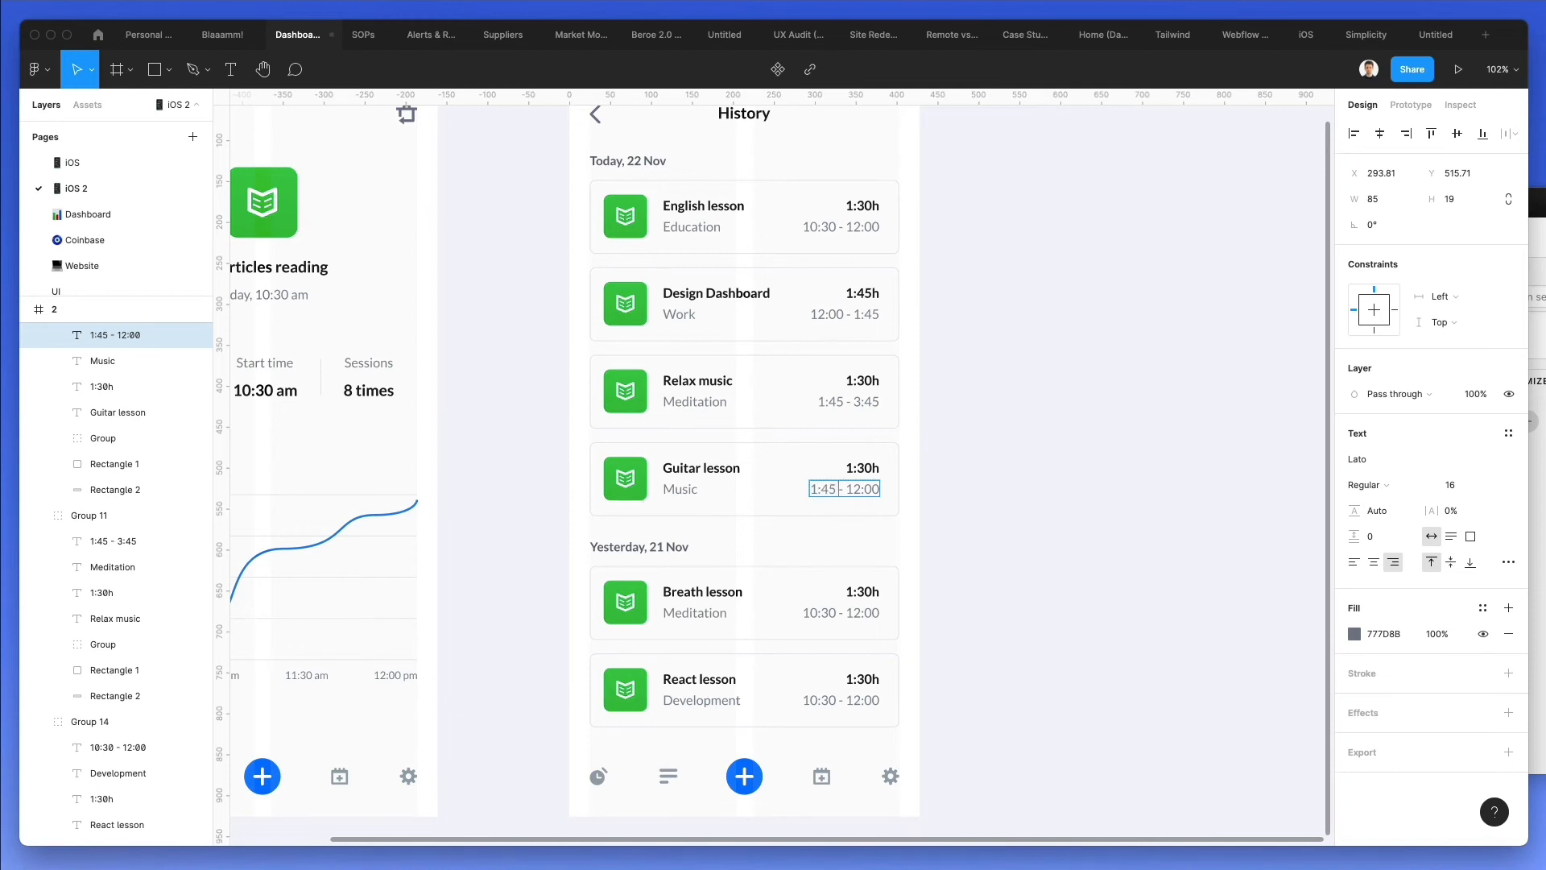
pyautogui.write('3:45')
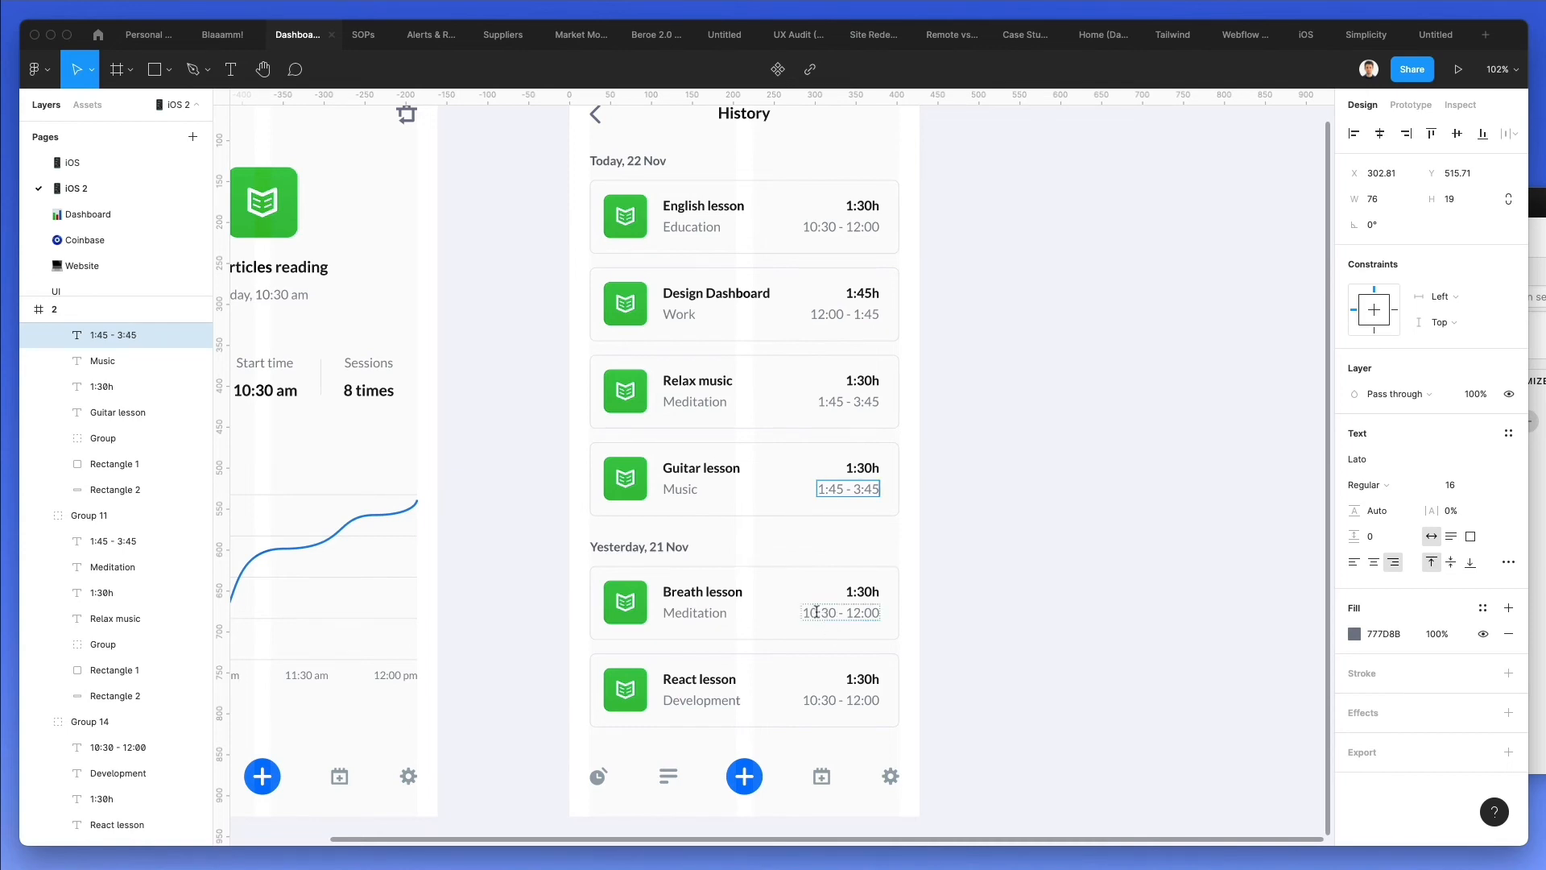
pyautogui.moveTo(816, 612); pyautogui.dragTo(799, 612)
pyautogui.press('Right')
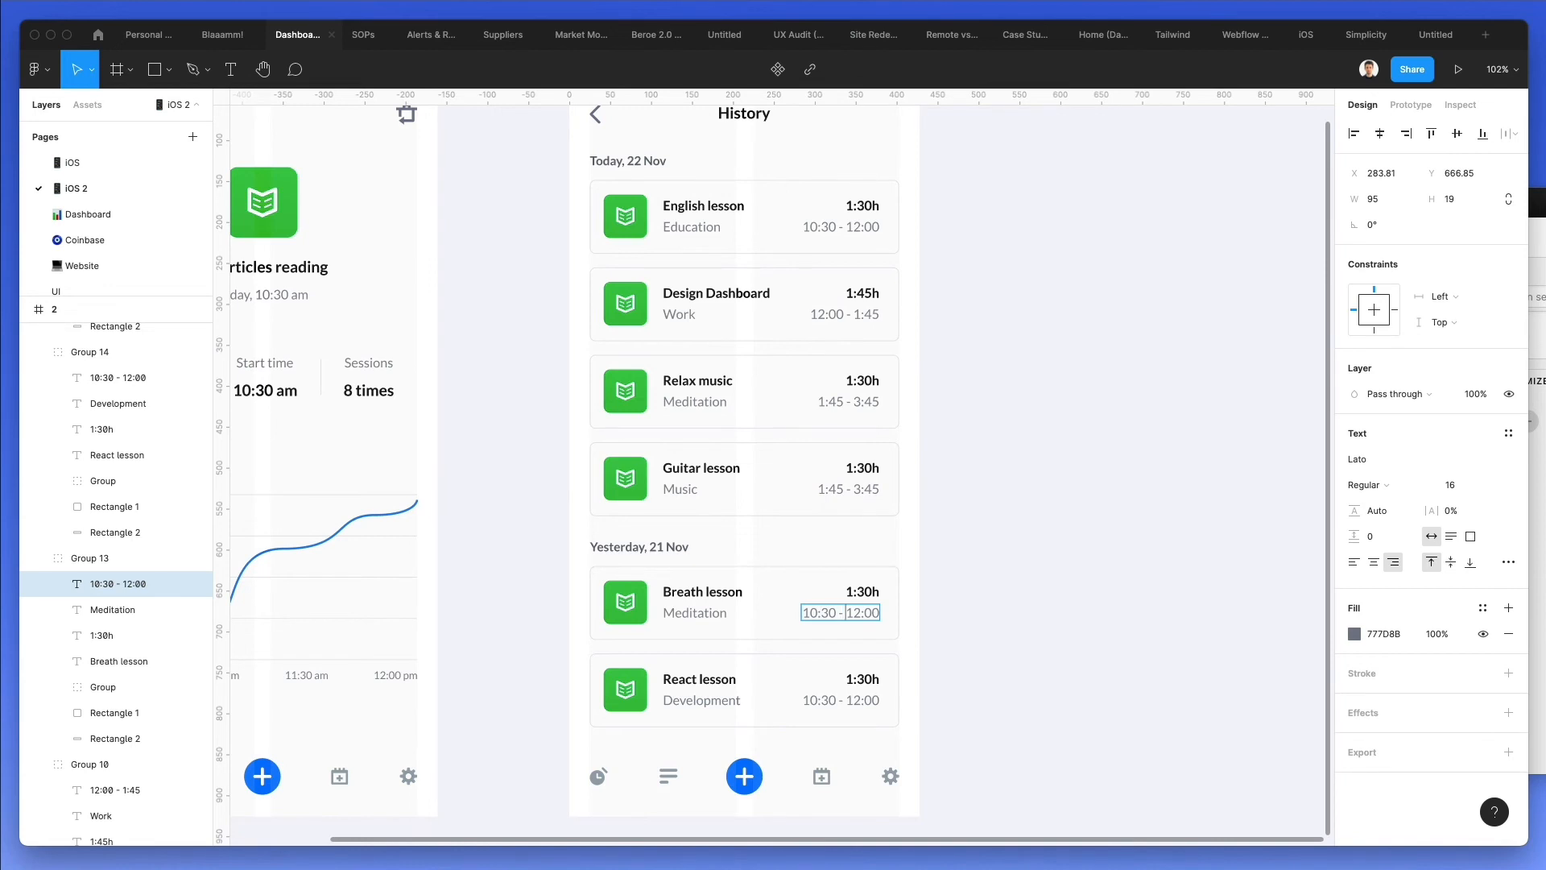
pyautogui.write('1')
# Set the React lesson card's time range to 2:30 - 4:30
pyautogui.doubleClick(802, 699)
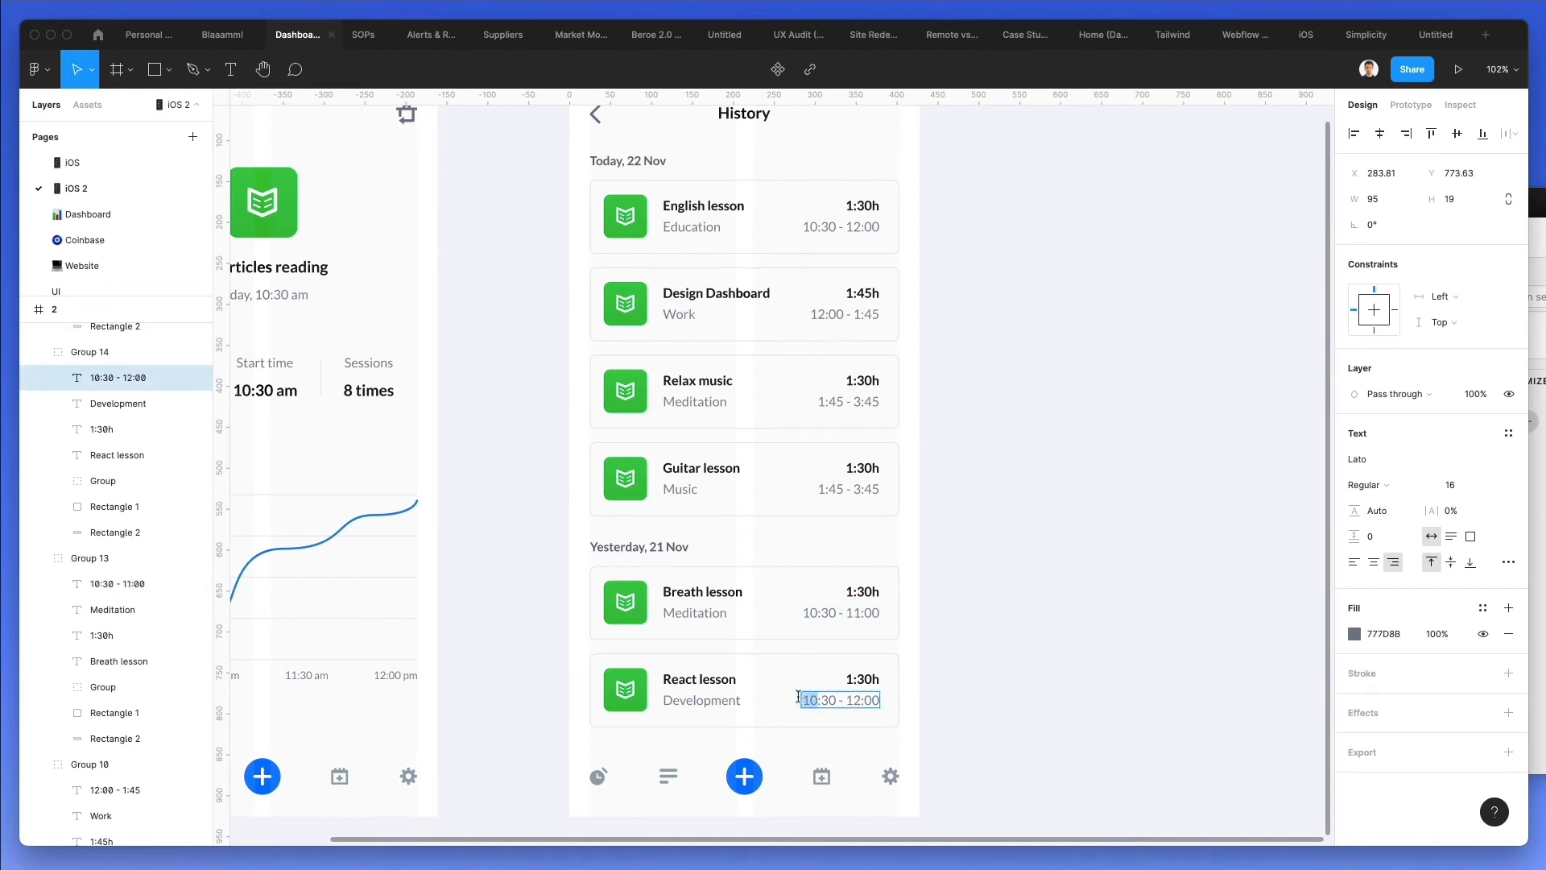
pyautogui.write('2')
pyautogui.press('BackSpace')
pyautogui.press('Right')
pyautogui.press('BackSpace')
pyautogui.write('3')
pyautogui.press('BackSpace')
pyautogui.write('4')
pyautogui.press('BackSpace')
pyautogui.write('4')
pyautogui.press('BackSpace')
pyautogui.write('3')
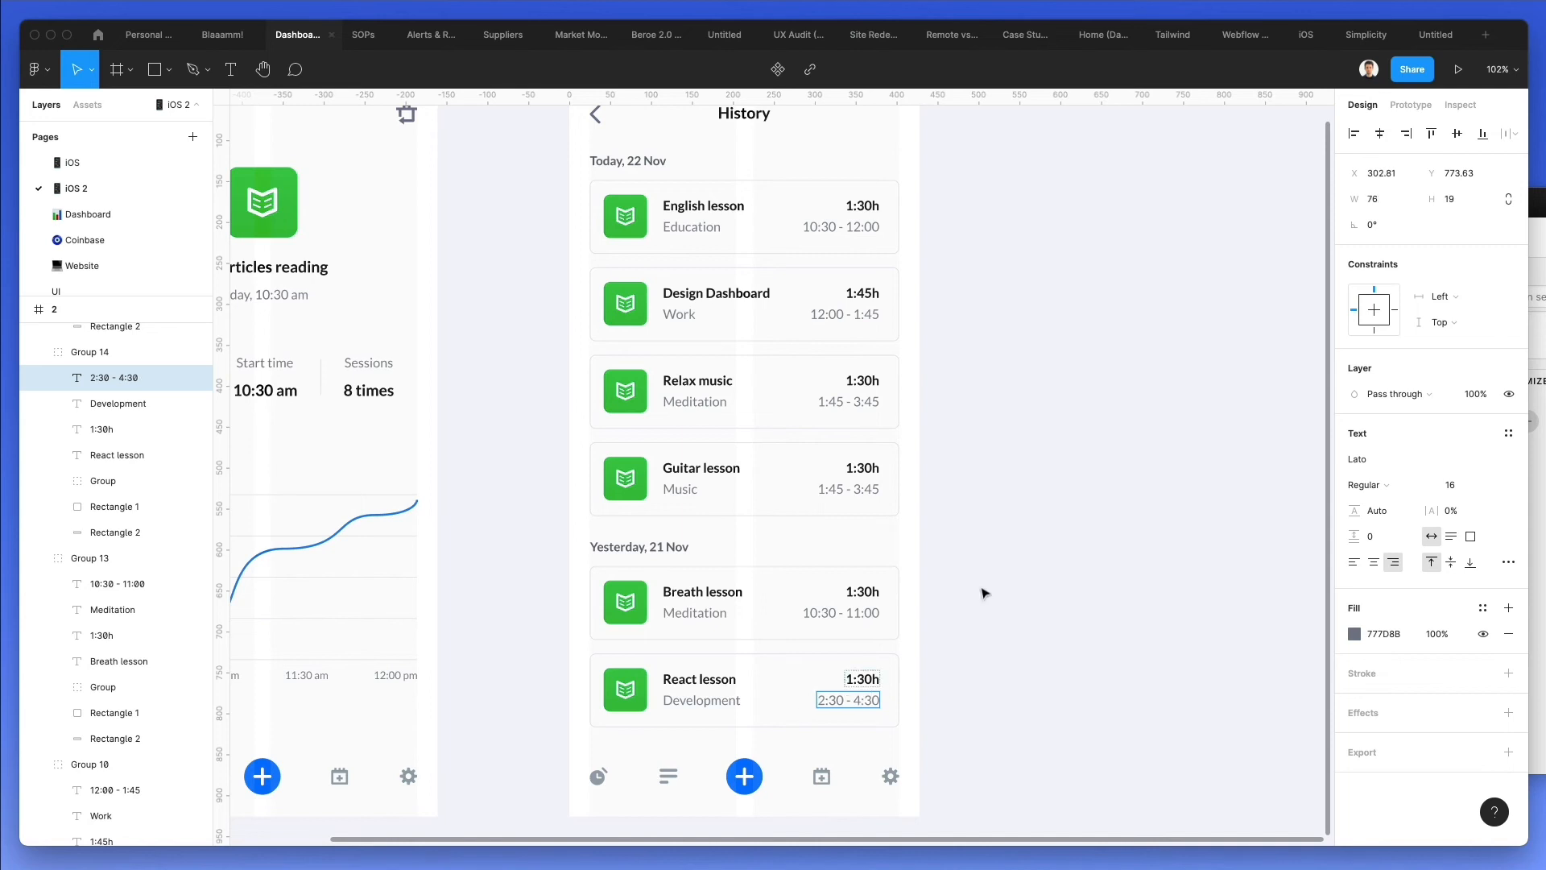
pyautogui.click(981, 589)
# Set the durations to 1:45h for Relax music, 2:00h for Guitar lesson, 0:30h for Breath lesson and 2:30h for React lesson
pyautogui.hscroll(-2, 846, 400)
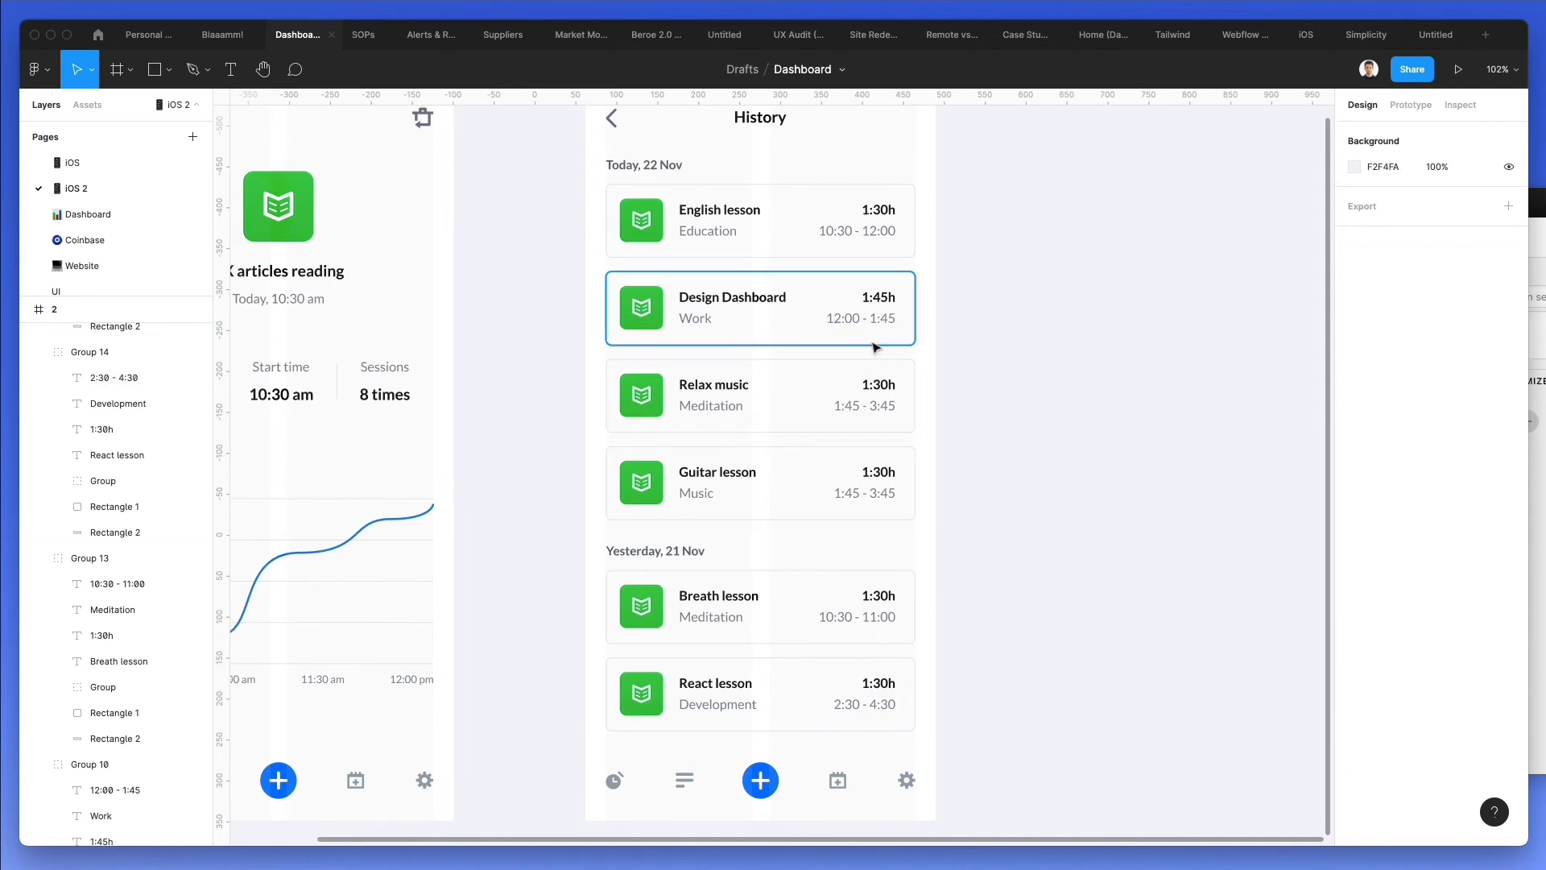
pyautogui.doubleClick(890, 299)
pyautogui.click(885, 382)
pyautogui.moveTo(885, 380); pyautogui.dragTo(875, 471)
pyautogui.write('2')
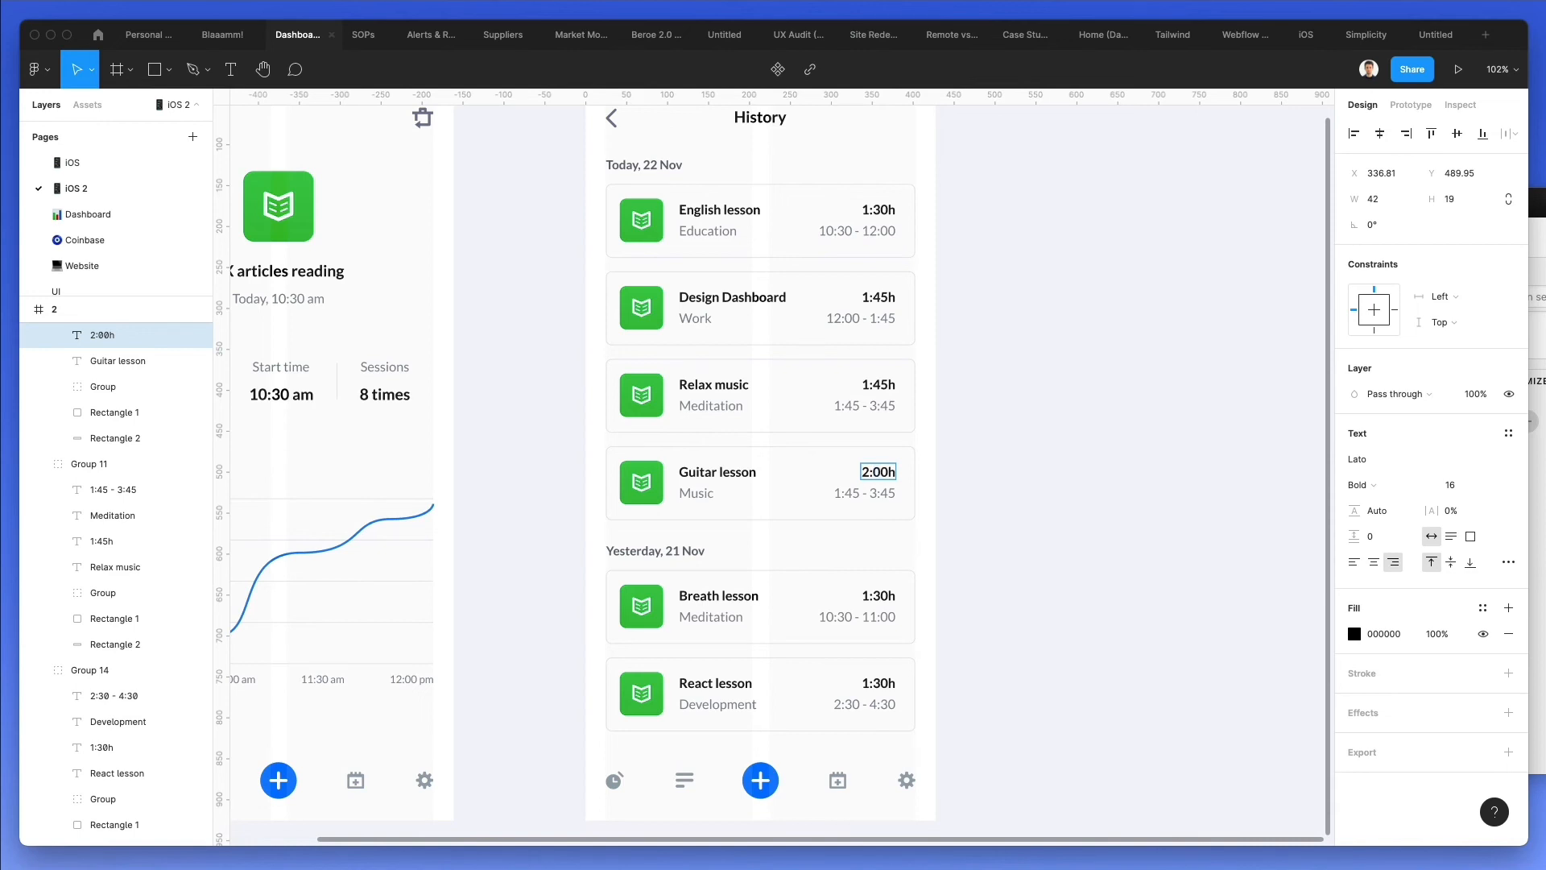
pyautogui.click(867, 596)
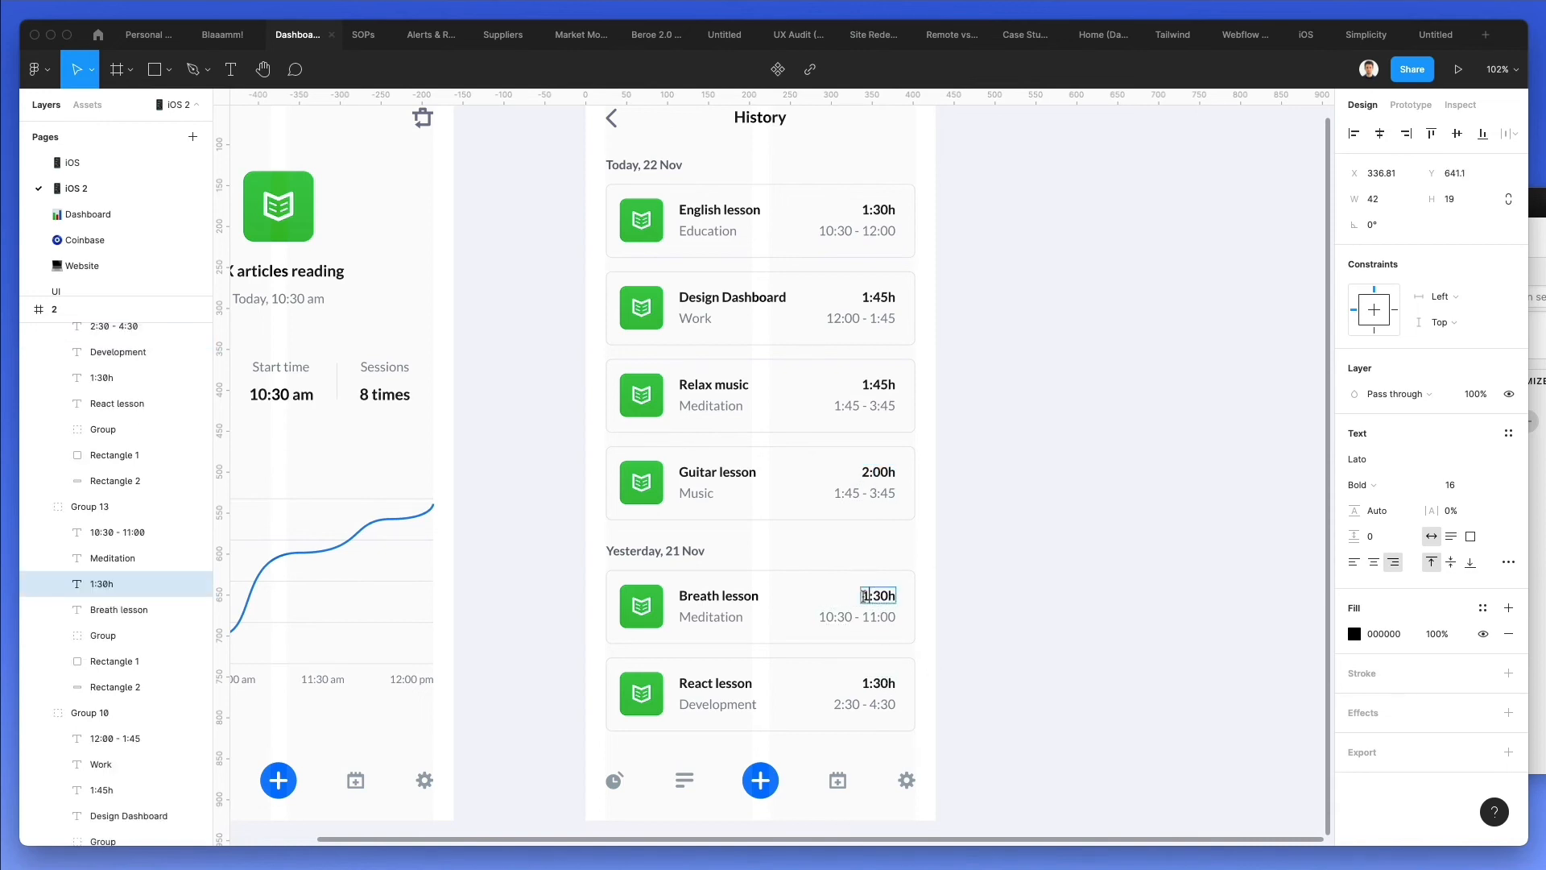
pyautogui.write('0')
pyautogui.click(868, 683)
pyautogui.write('2')
pyautogui.click(959, 644)
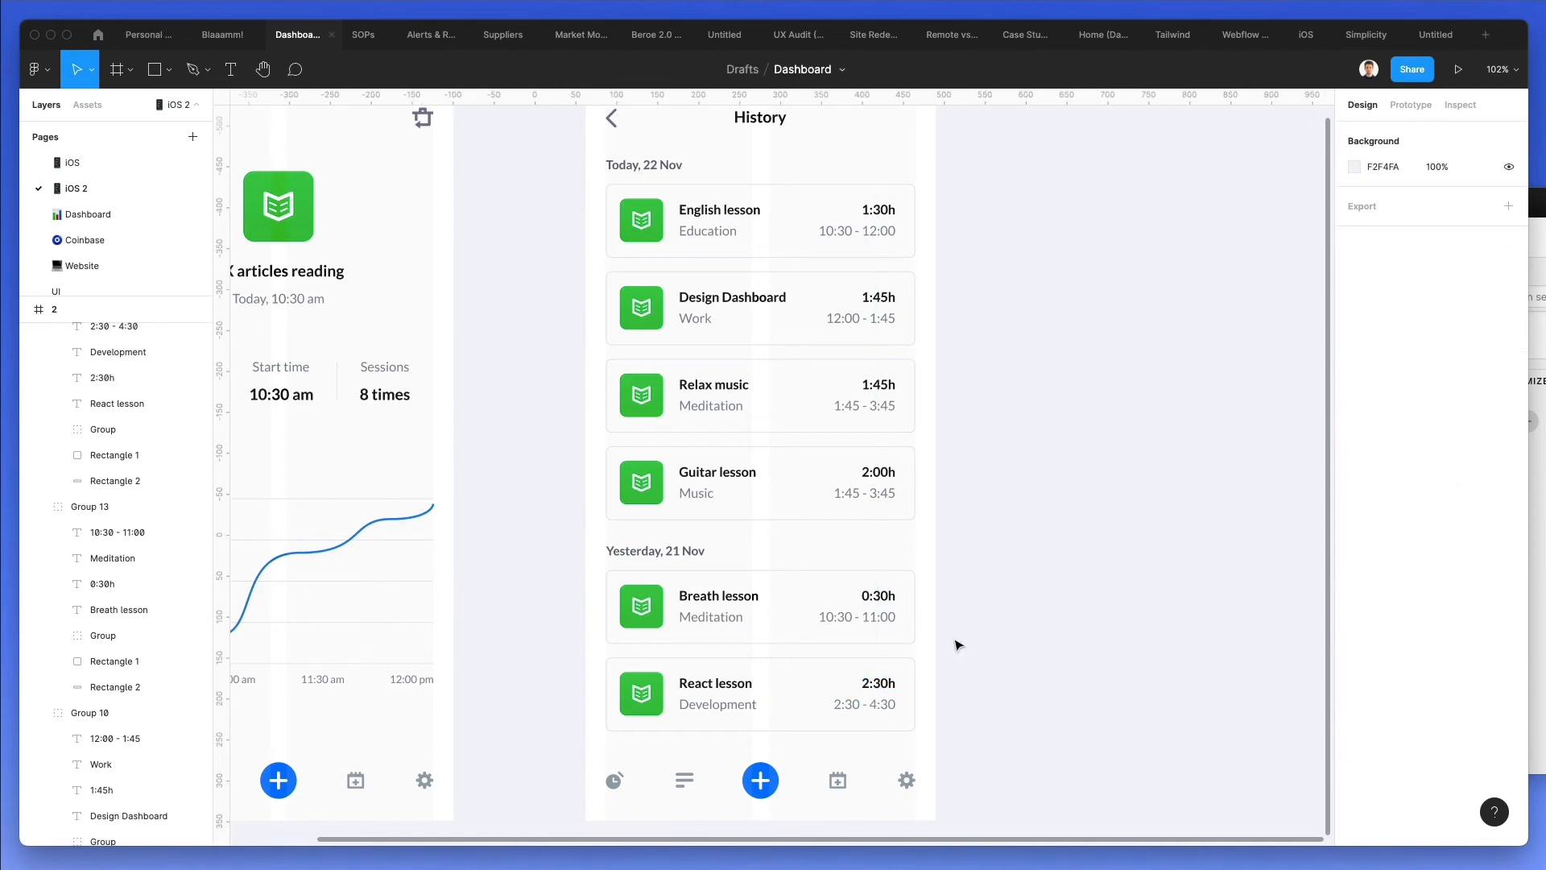
# Set the first gradient stop of the Design Dashboard icon background to blue 0047FF and copy its hex value
pyautogui.scroll(2, 958, 644)
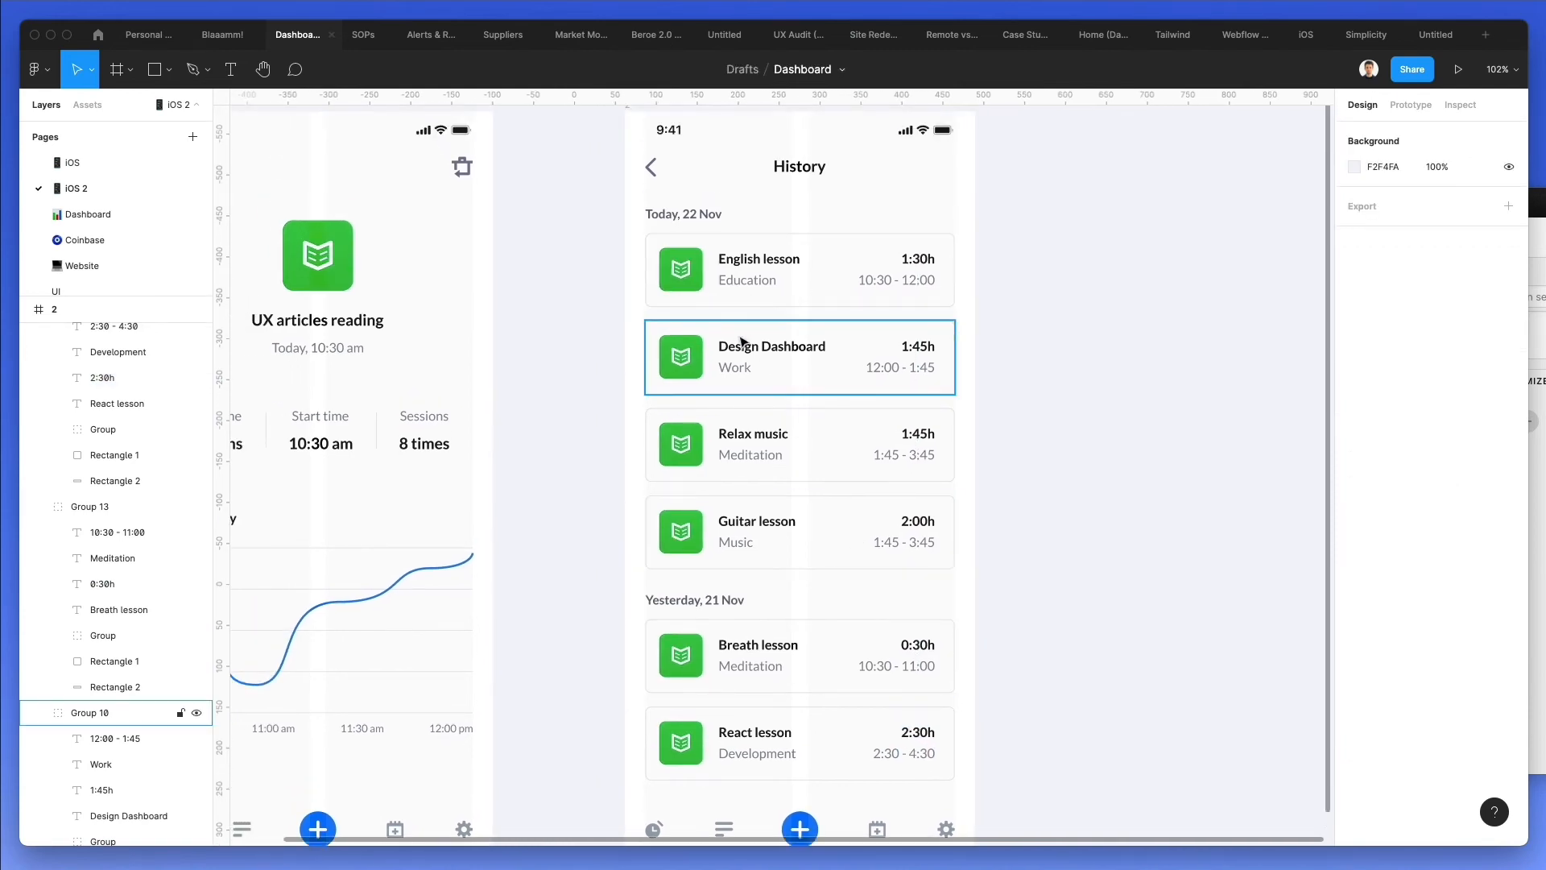
pyautogui.scroll(-1, 743, 344)
pyautogui.scroll(2, 725, 346)
pyautogui.click(672, 354)
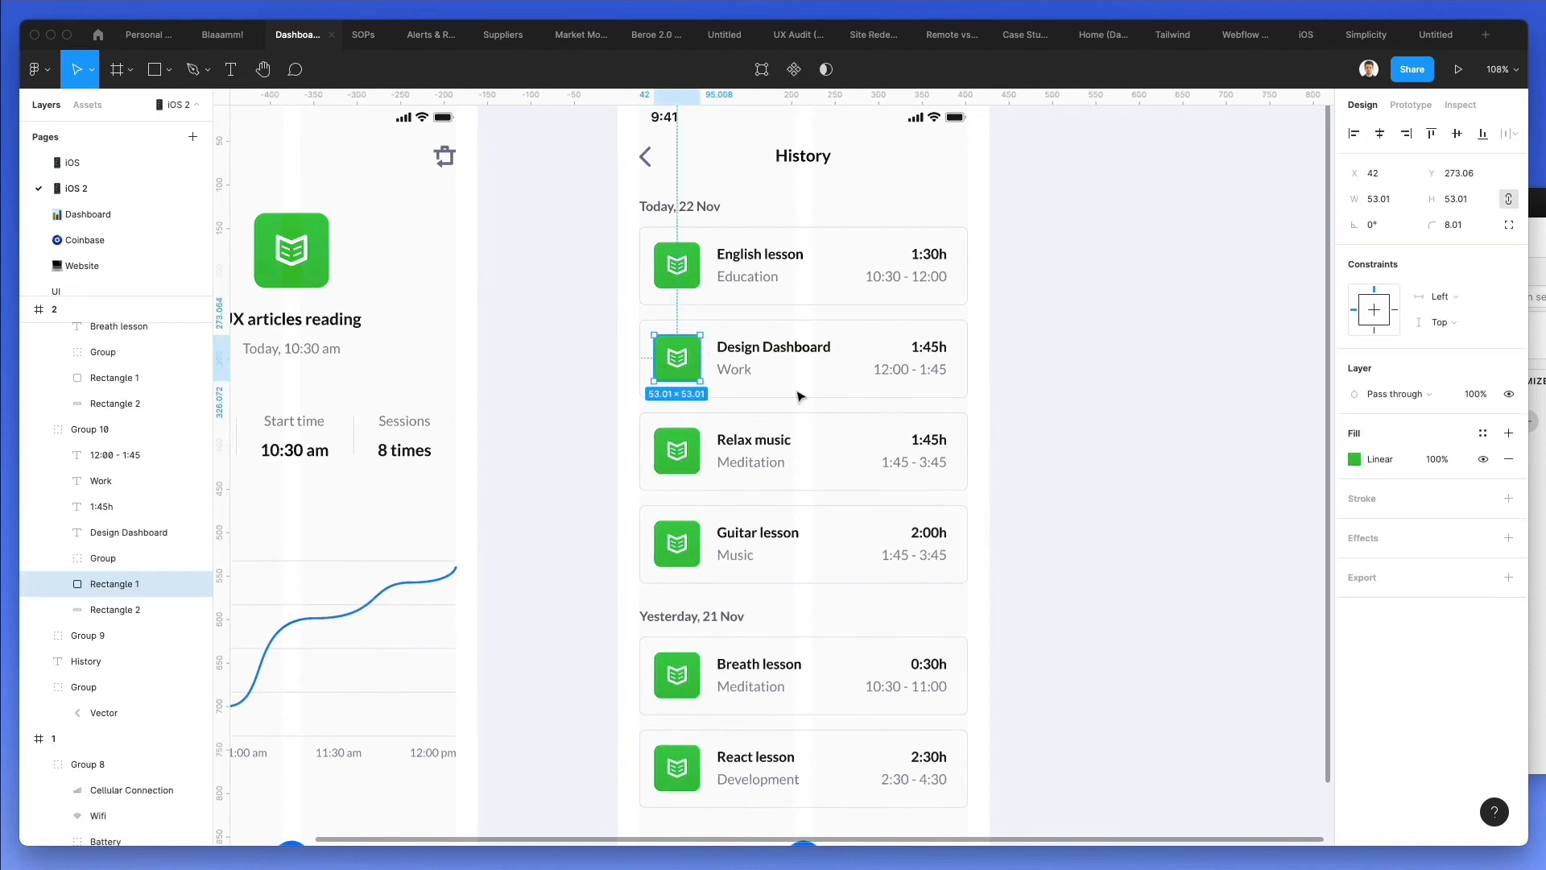
pyautogui.click(1355, 459)
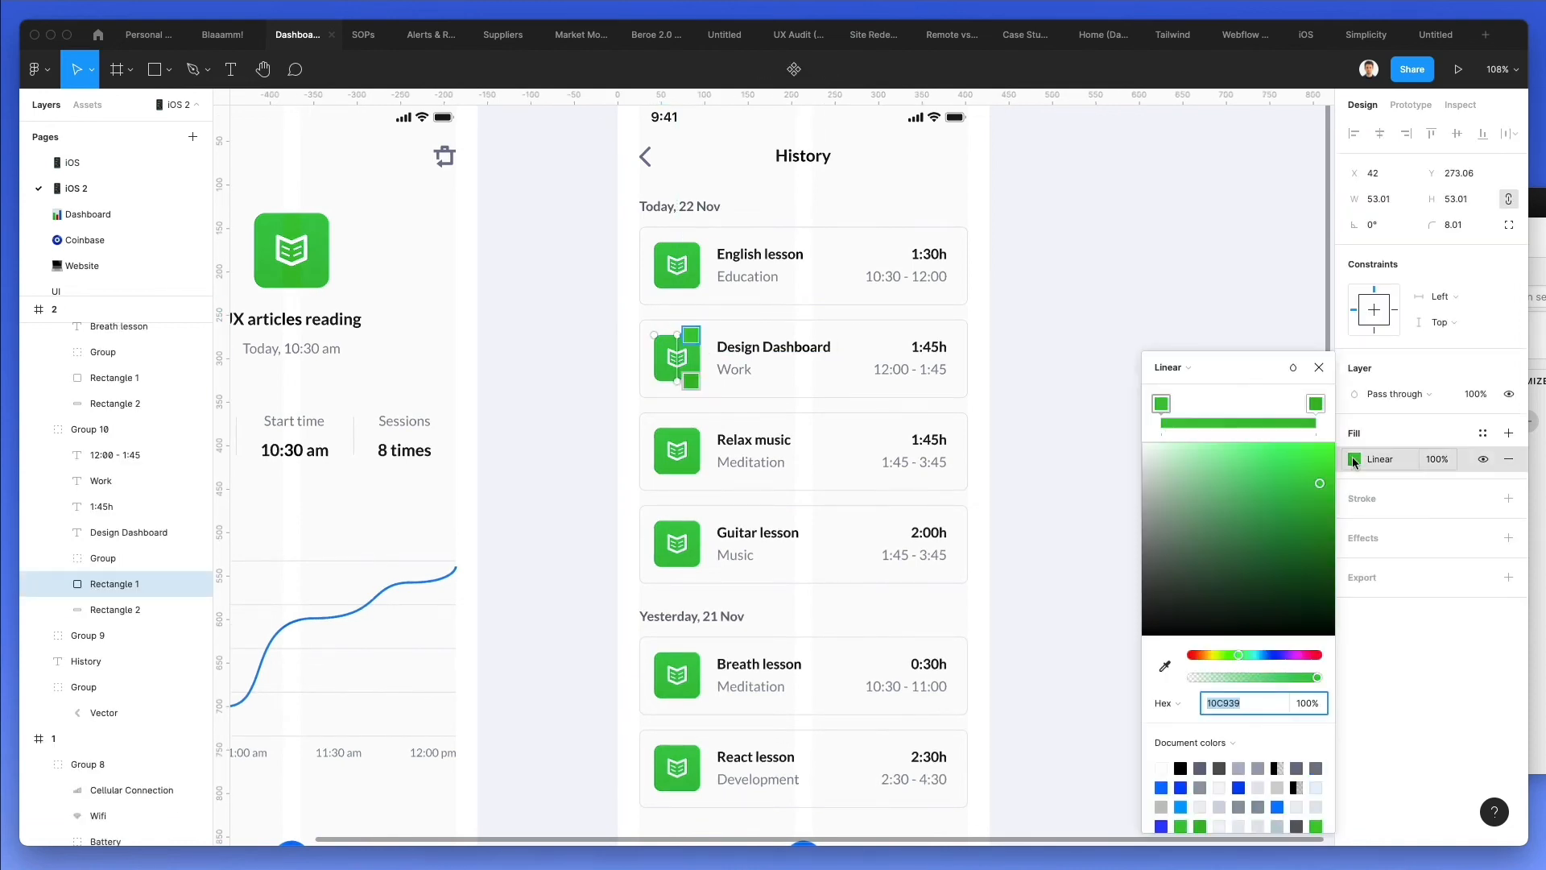
pyautogui.click(1181, 788)
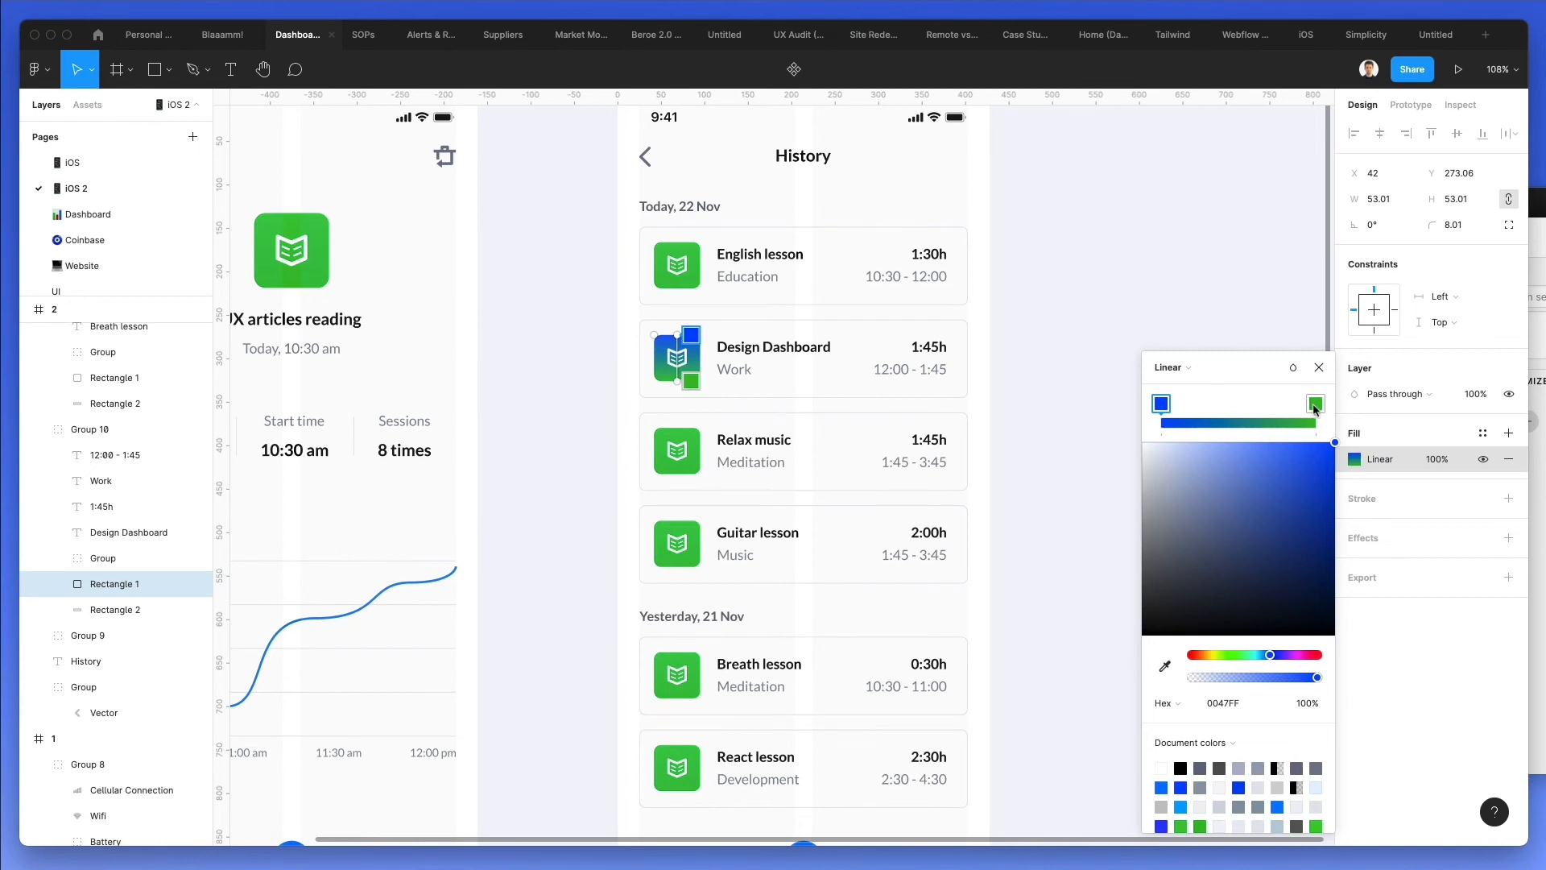
pyautogui.click(1220, 704)
pyautogui.hotkey('ctrl', 'c')
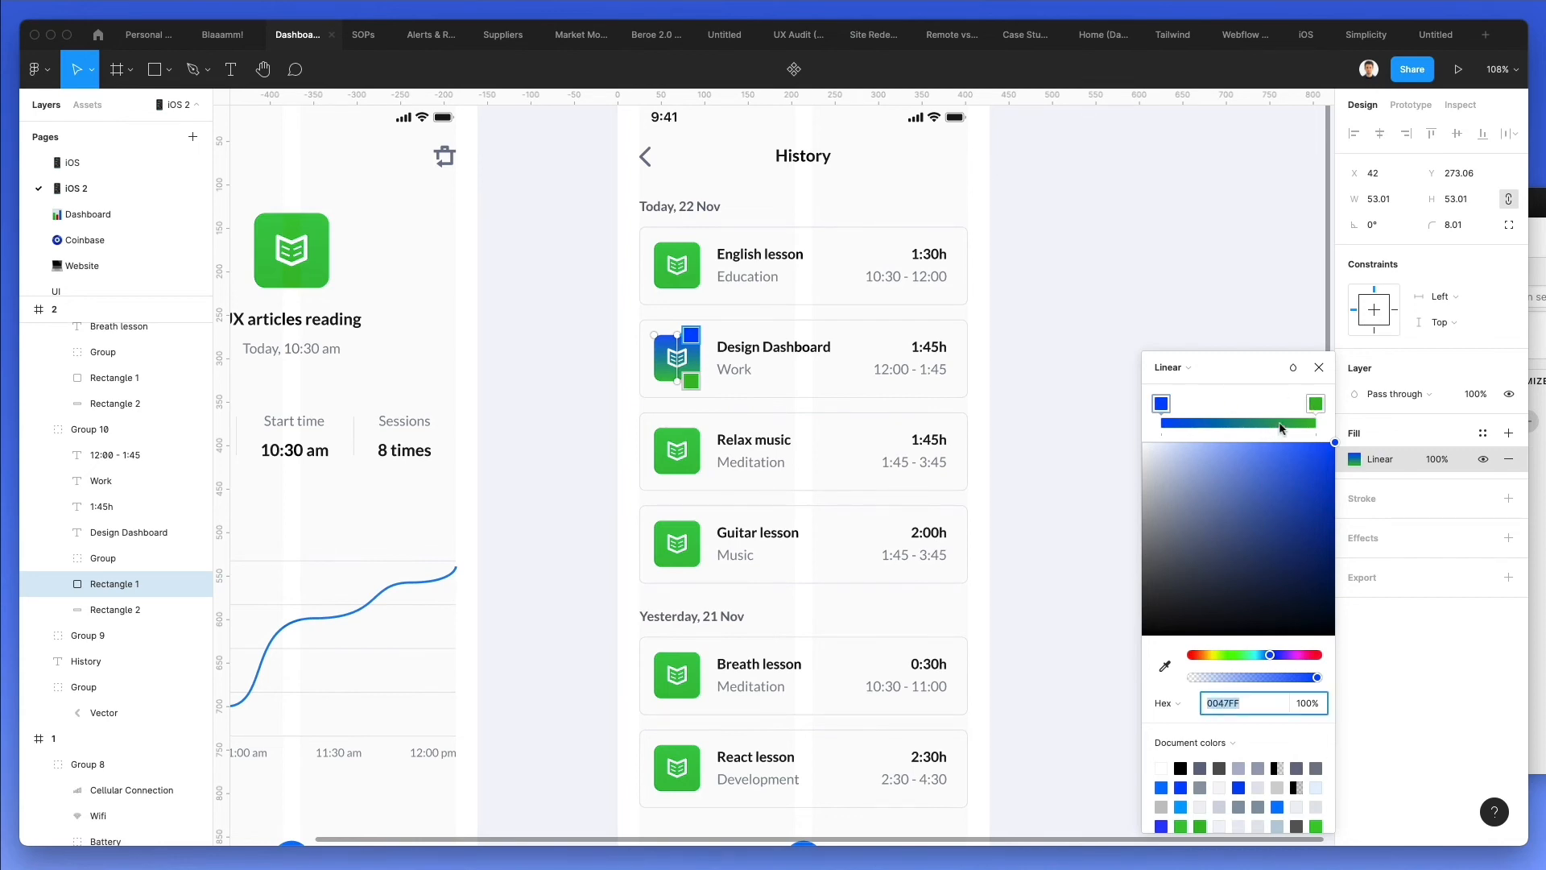
# Change the end gradient stop of the Design Dashboard icon background to 0047FF, darkened to 0040E8
pyautogui.click(1316, 403)
pyautogui.click(1223, 703)
pyautogui.hotkey('ctrl', 'v')
pyautogui.press('Return')
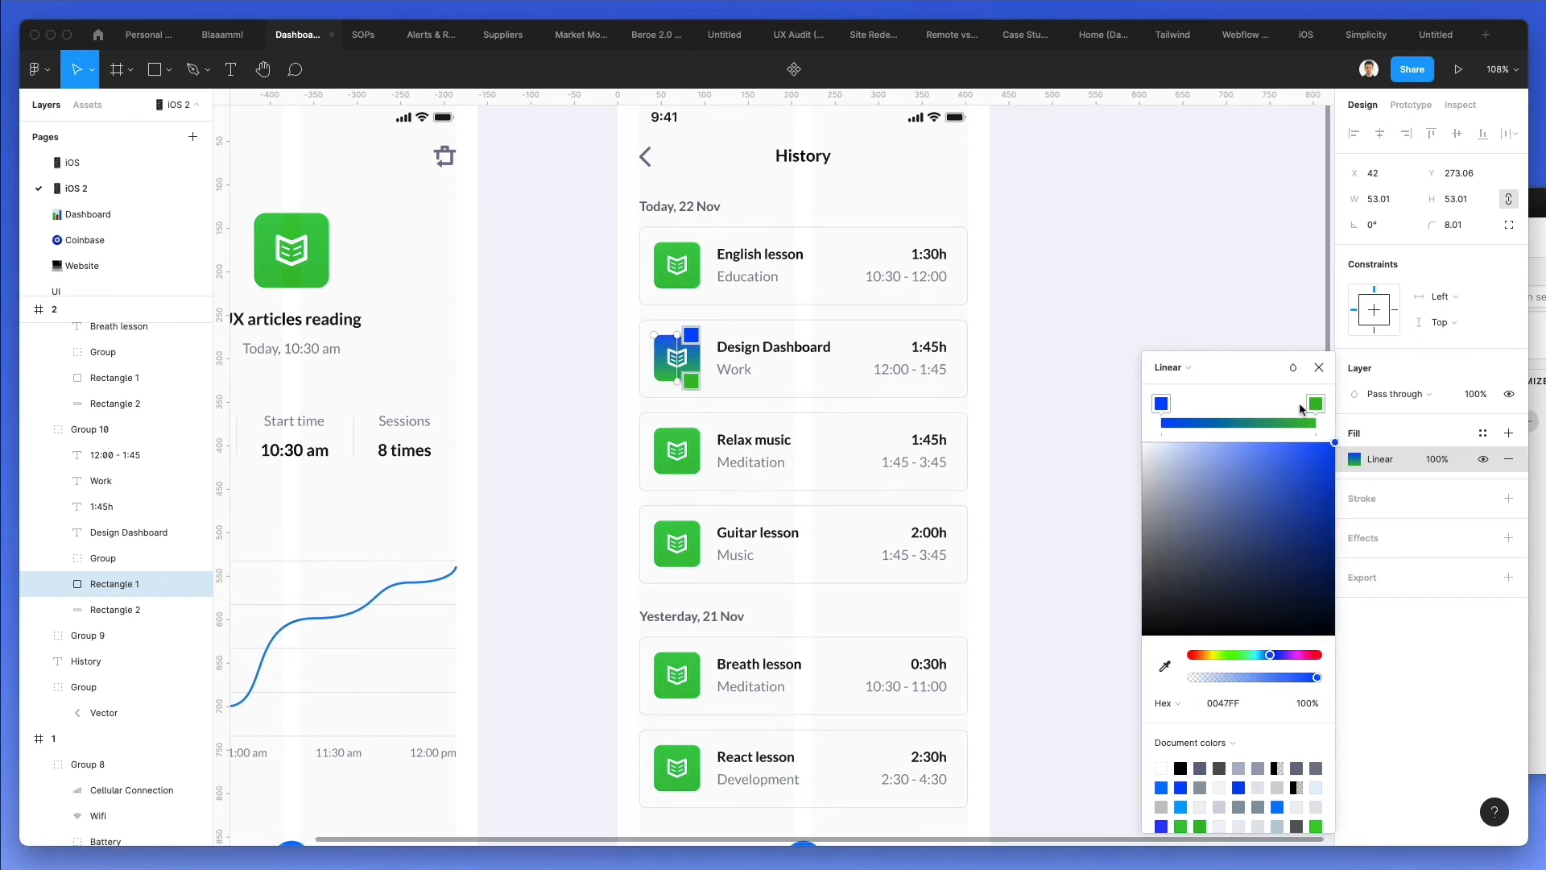
pyautogui.hotkey('ctrl', 'z')
pyautogui.click(1233, 701)
pyautogui.write('0047FF')
pyautogui.press('Return')
pyautogui.moveTo(1318, 459); pyautogui.dragTo(1369, 462)
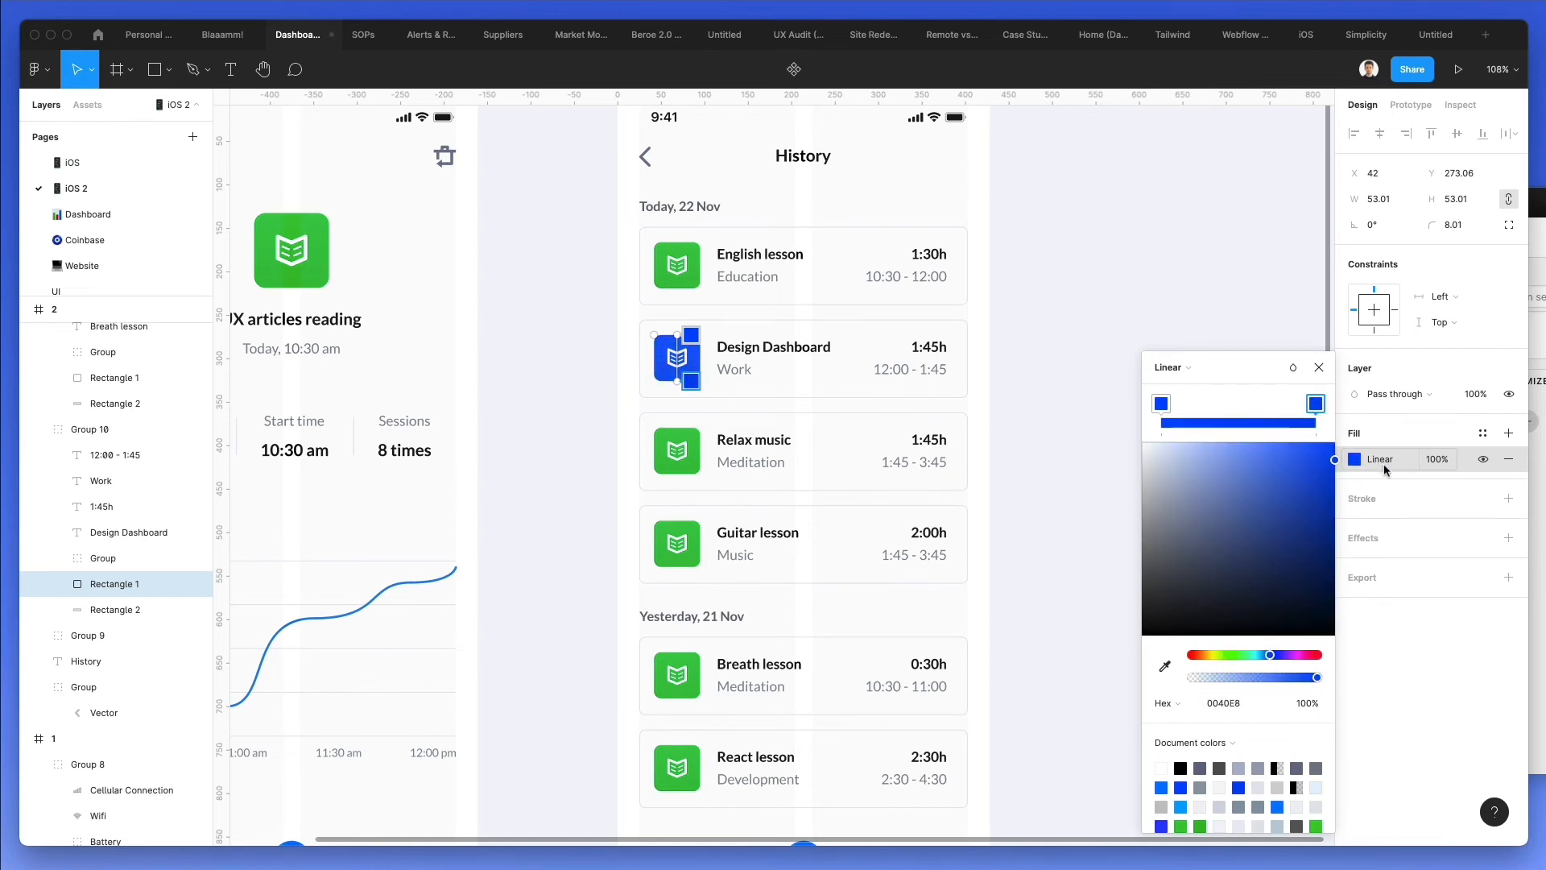
pyautogui.click(974, 363)
# Change the Relax music icon background from a gradient to a solid orange fill, E28800
pyautogui.doubleClick(693, 441)
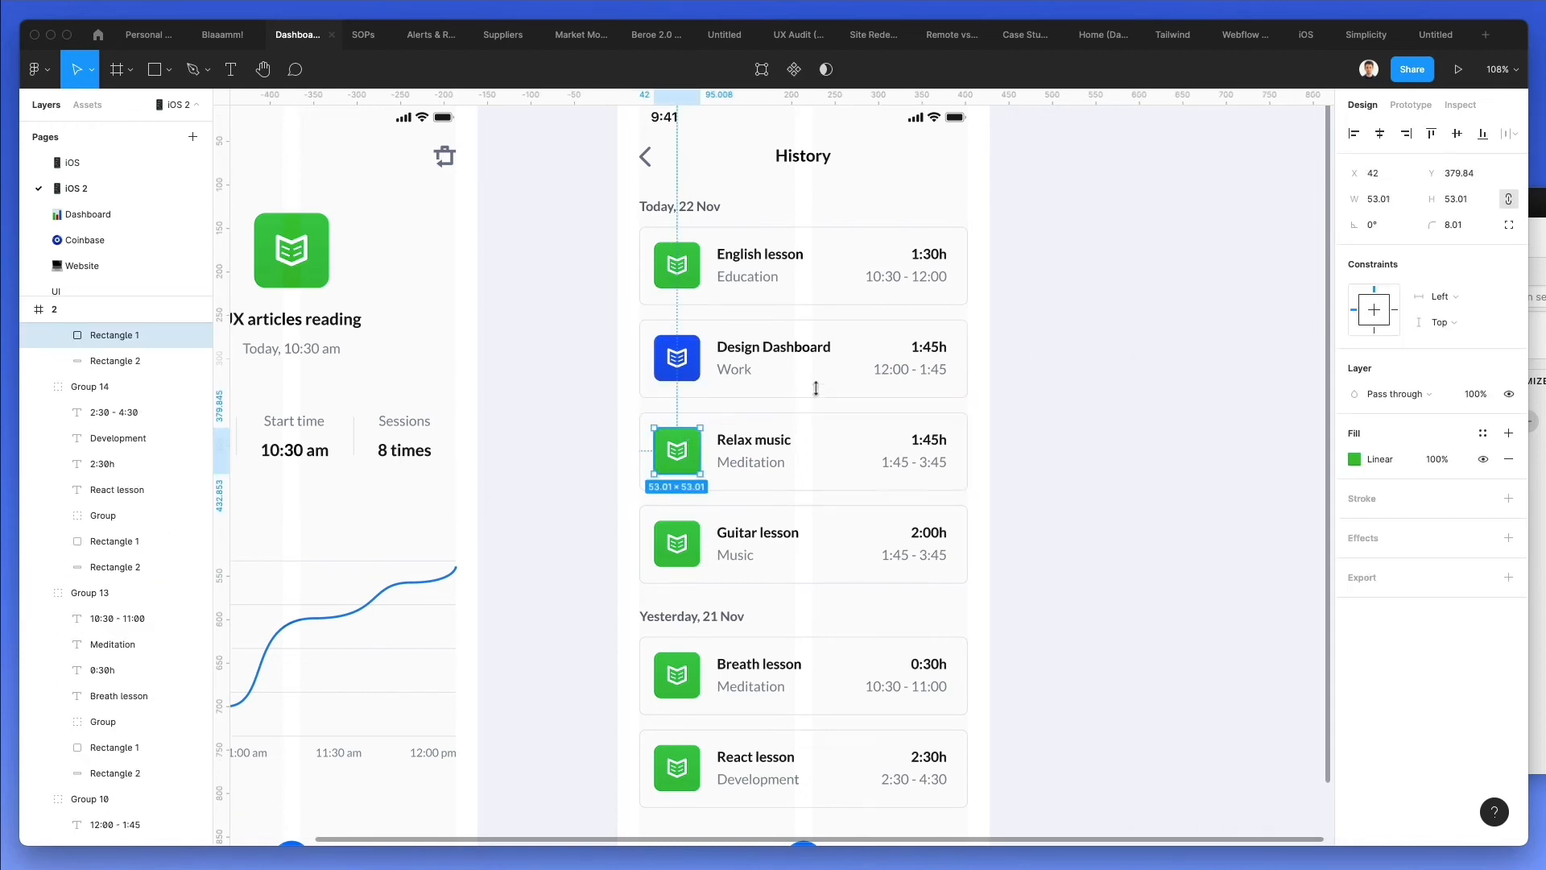
pyautogui.click(1355, 459)
pyautogui.click(1178, 369)
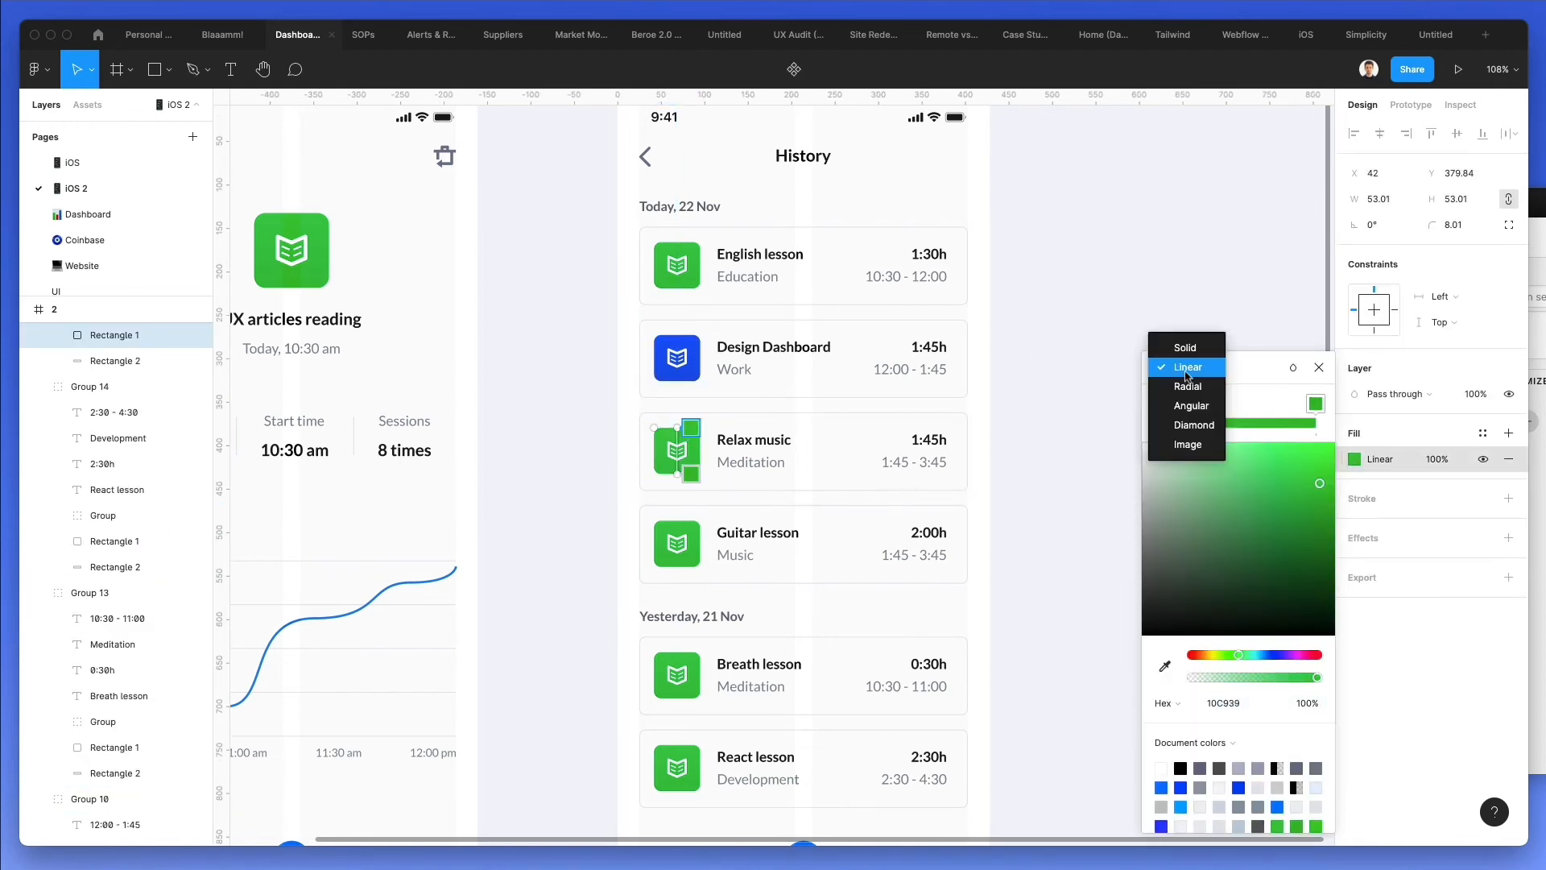
pyautogui.click(1197, 348)
pyautogui.moveTo(1219, 596); pyautogui.dragTo(1206, 600)
pyautogui.moveTo(1288, 481); pyautogui.dragTo(1369, 409)
# Give the orange Relax music icon background a linear gradient with a fully opaque end stop darkened to D98200
pyautogui.click(1159, 368)
pyautogui.click(1199, 390)
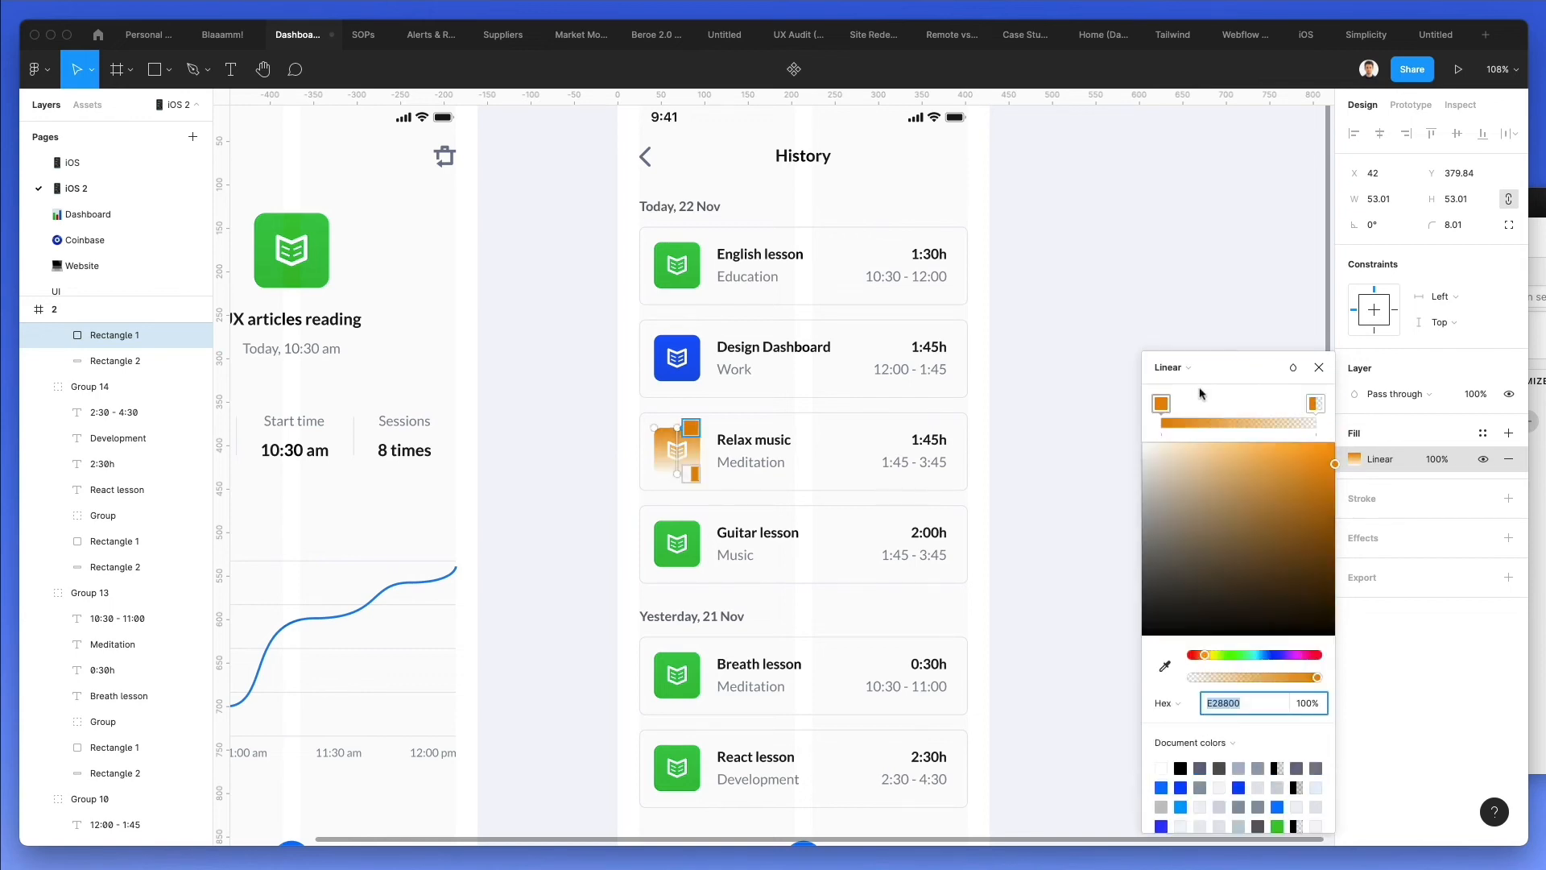
pyautogui.click(1315, 404)
pyautogui.moveTo(1194, 678); pyautogui.dragTo(1451, 681)
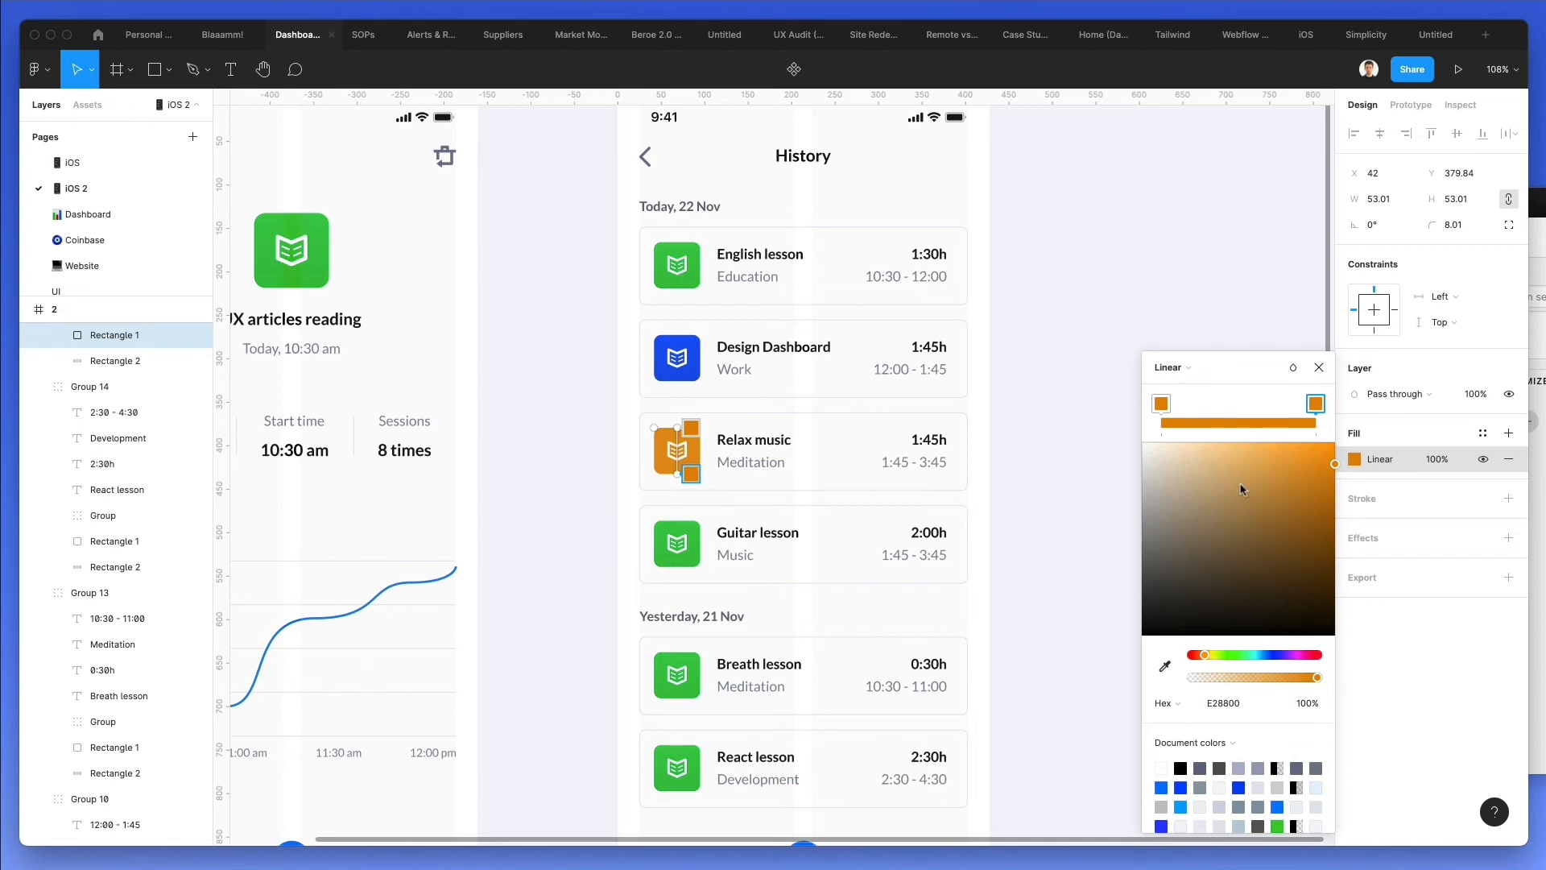
pyautogui.moveTo(1333, 466); pyautogui.dragTo(1333, 461)
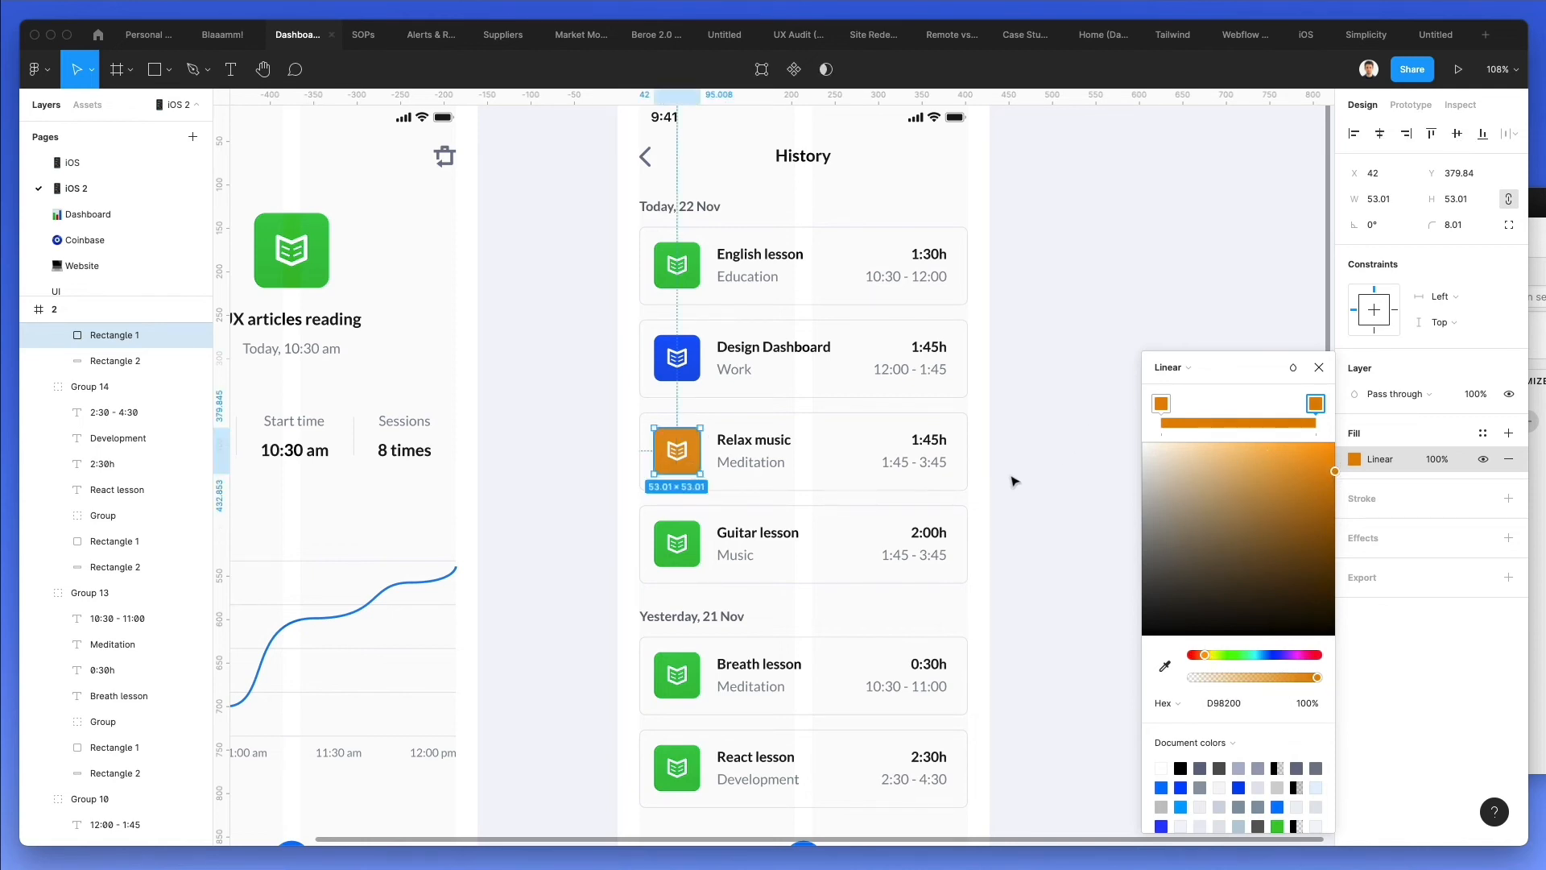
# Change the Guitar lesson icon background to a solid light blue fill, 00AFE7
pyautogui.click(681, 542)
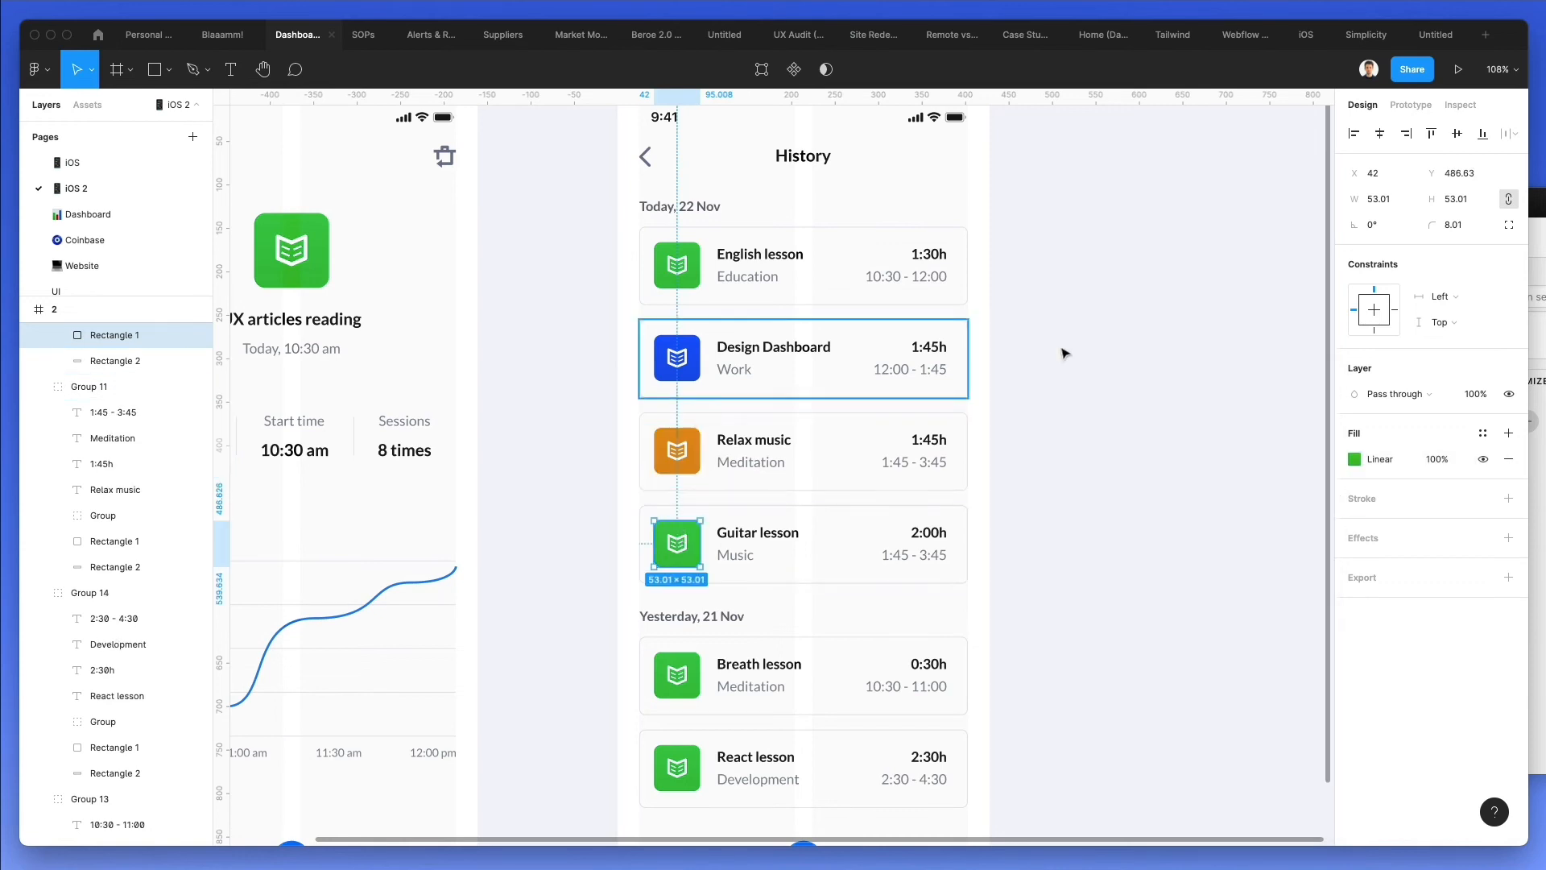
pyautogui.click(1353, 459)
pyautogui.click(1176, 369)
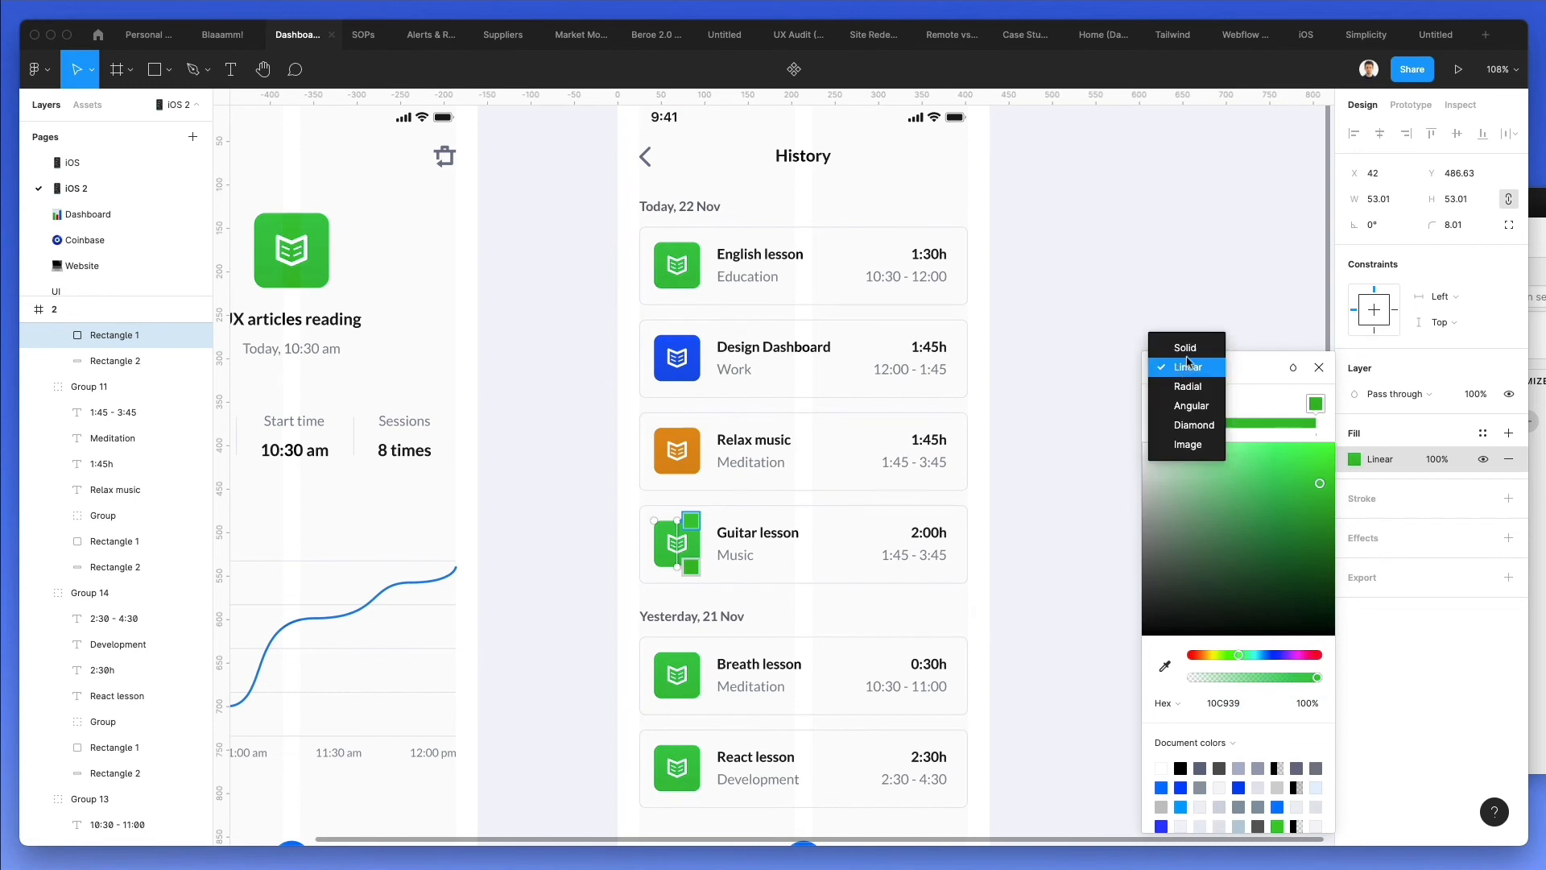
pyautogui.click(1169, 347)
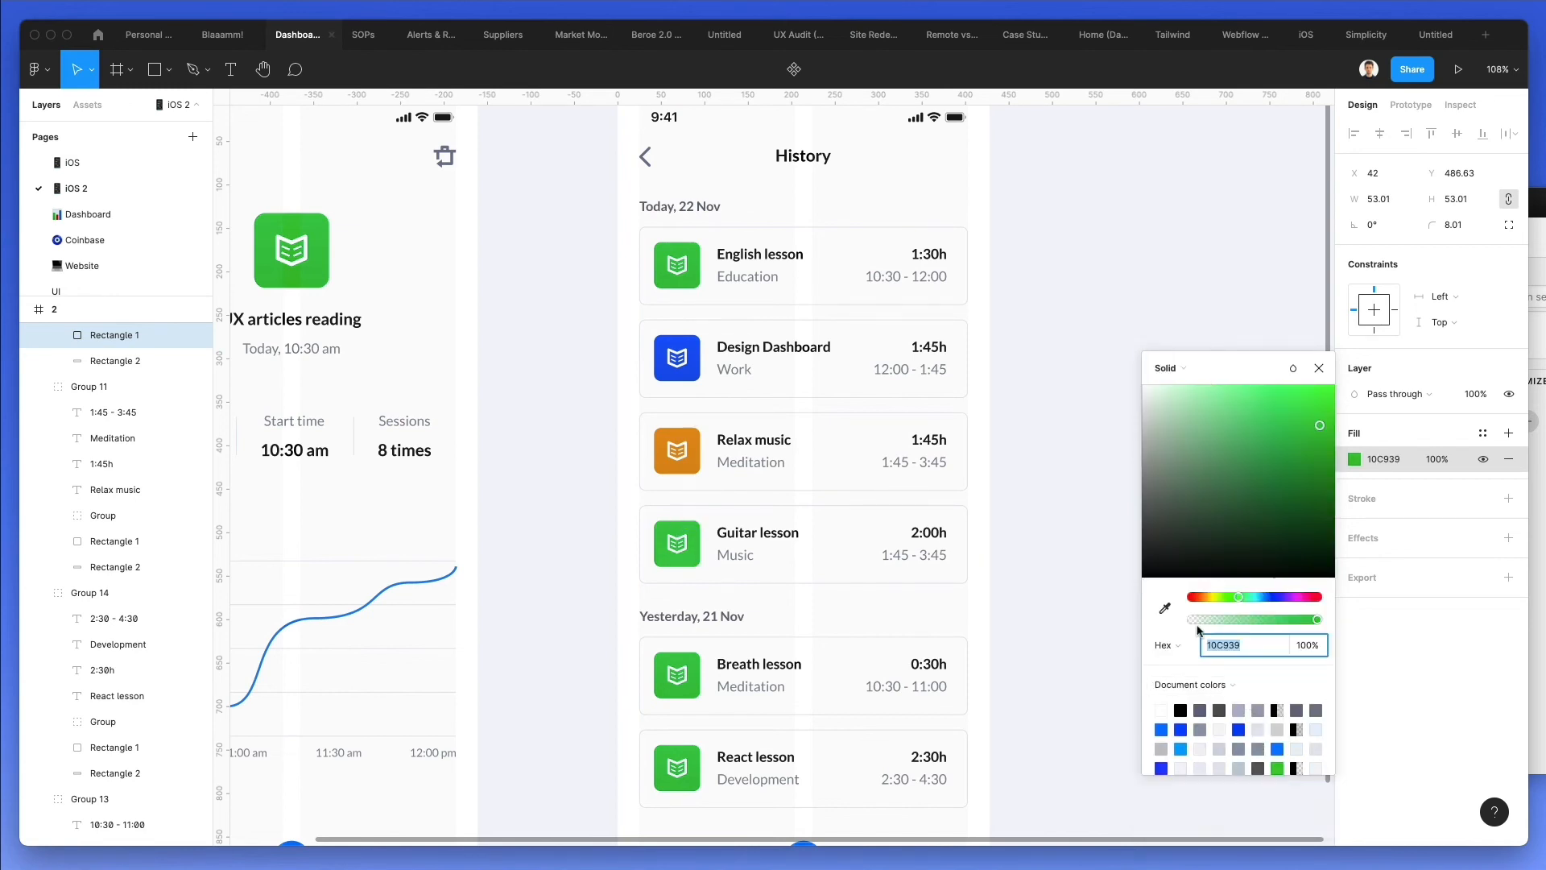
pyautogui.moveTo(1241, 597); pyautogui.dragTo(1259, 597)
pyautogui.moveTo(1333, 420); pyautogui.dragTo(1351, 414)
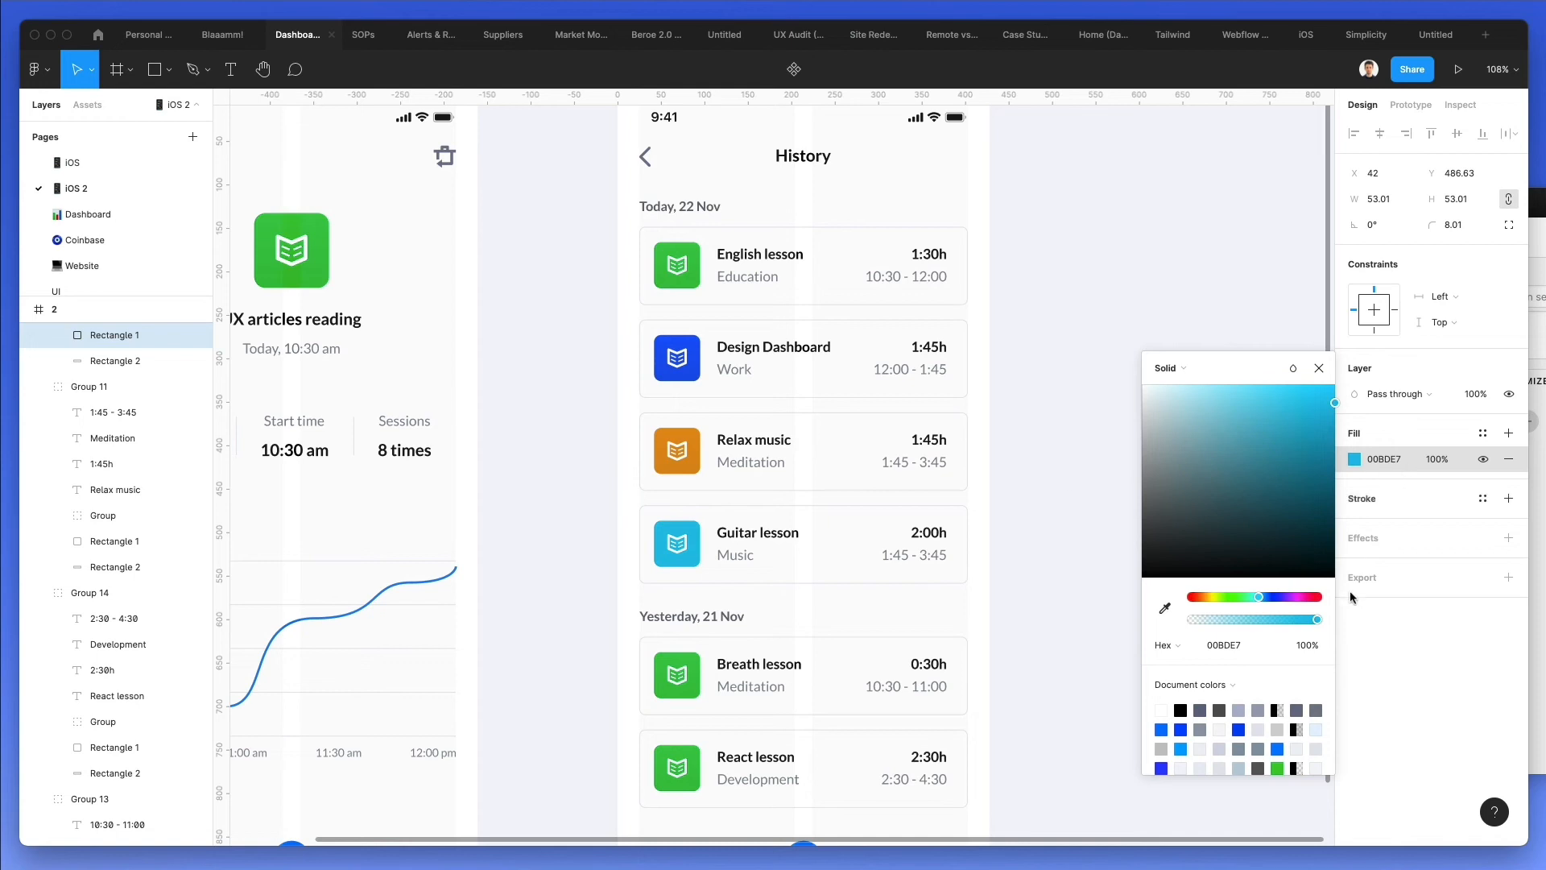
pyautogui.moveTo(1260, 598); pyautogui.dragTo(1262, 599)
pyautogui.moveTo(1261, 598); pyautogui.dragTo(1259, 597)
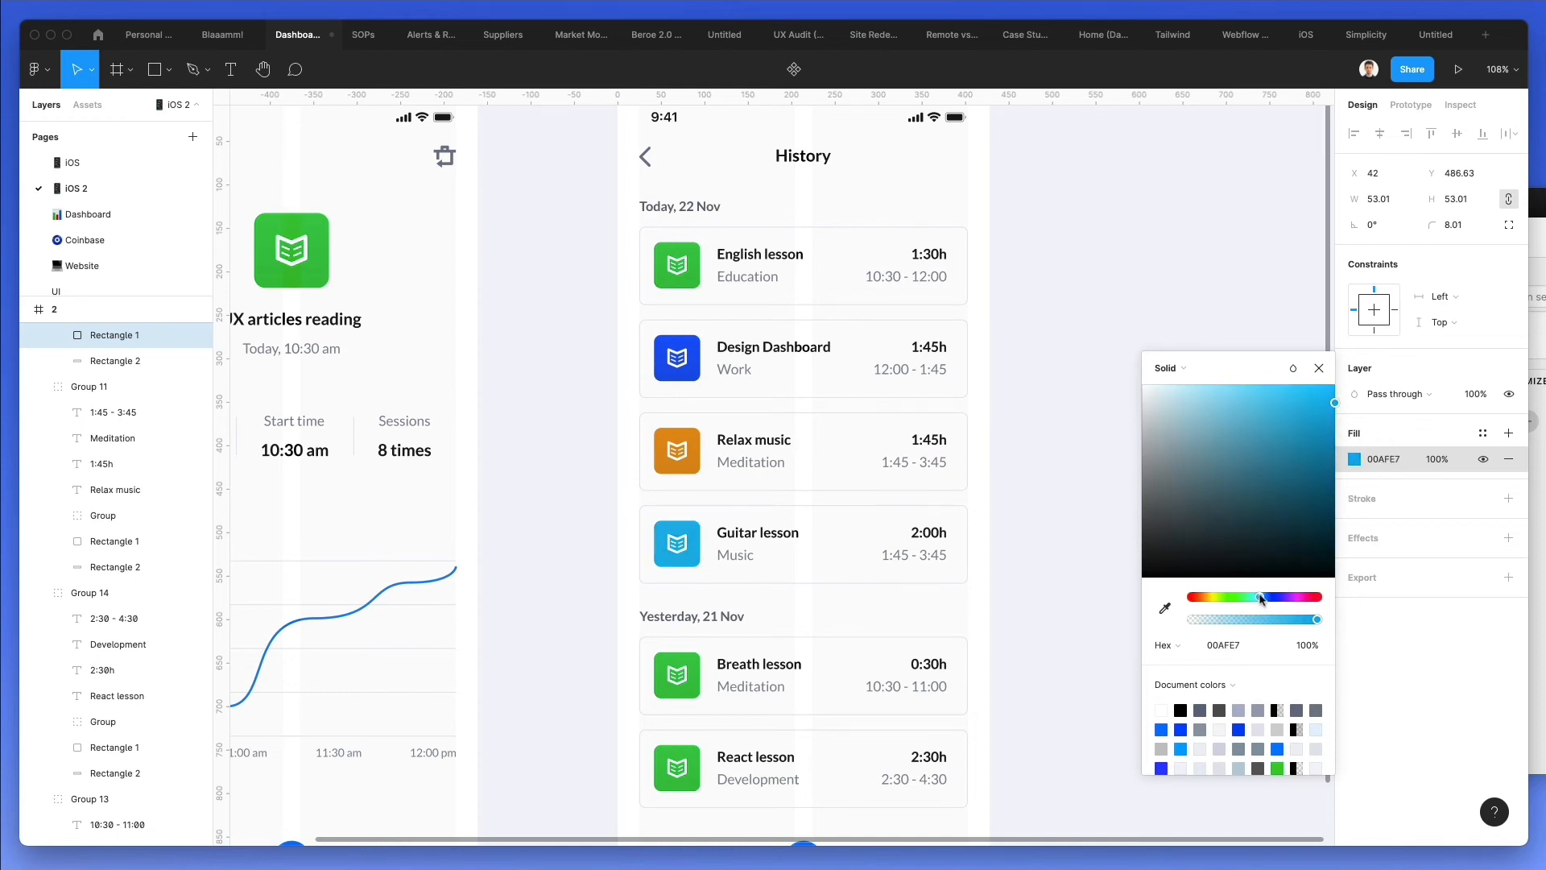
# Turn the Guitar lesson icon's light blue fill into a linear gradient with an opaque end stop and a brighter first stop
pyautogui.click(1165, 368)
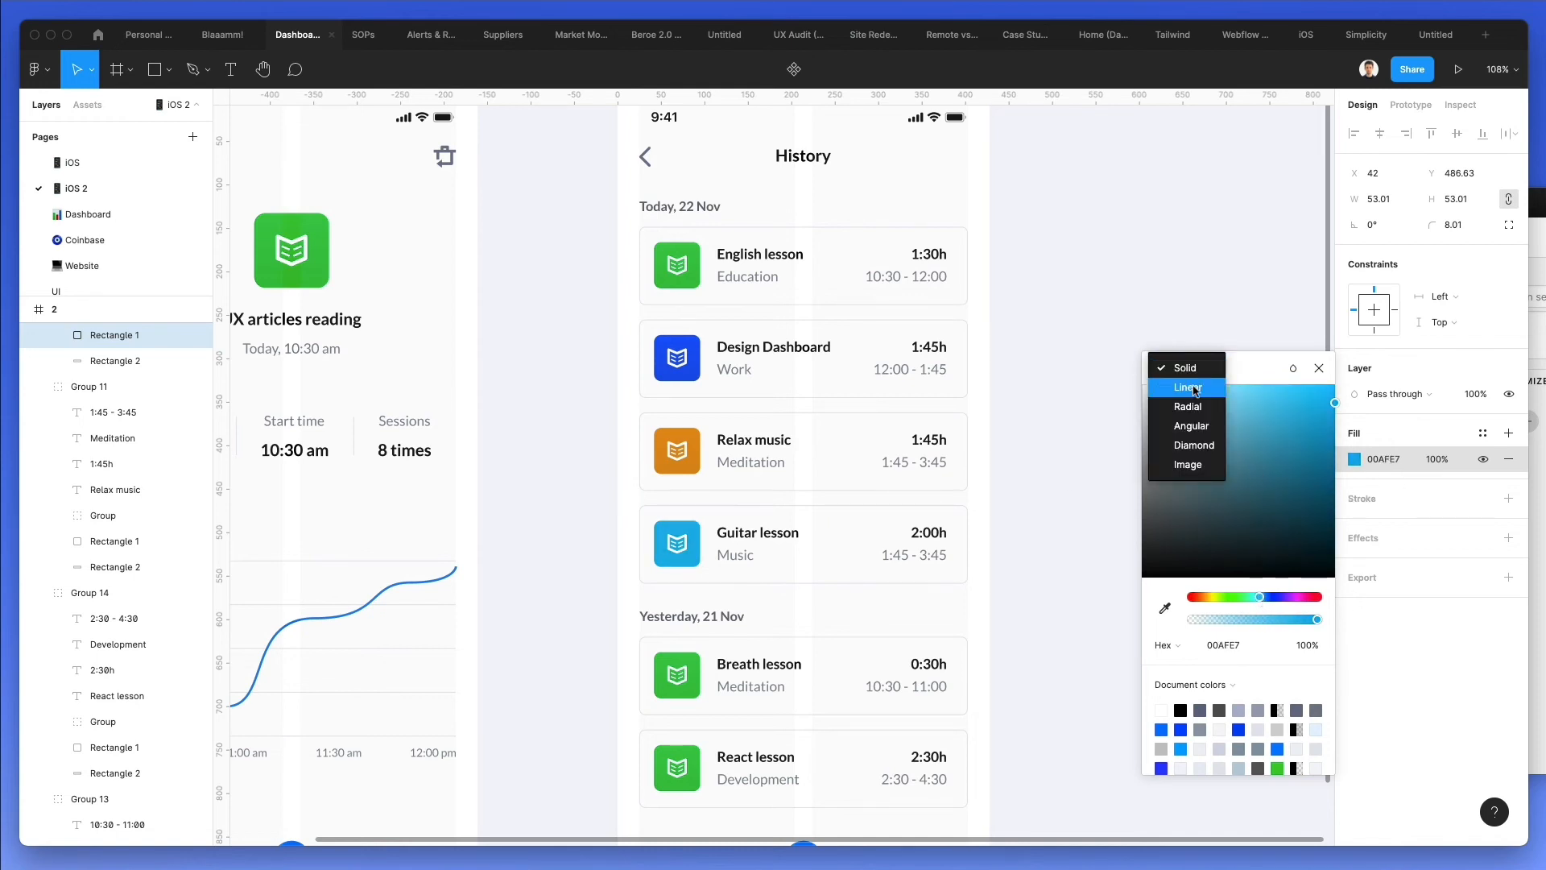
pyautogui.click(1194, 390)
pyautogui.click(1312, 404)
pyautogui.moveTo(1247, 677); pyautogui.dragTo(1351, 674)
pyautogui.click(1174, 409)
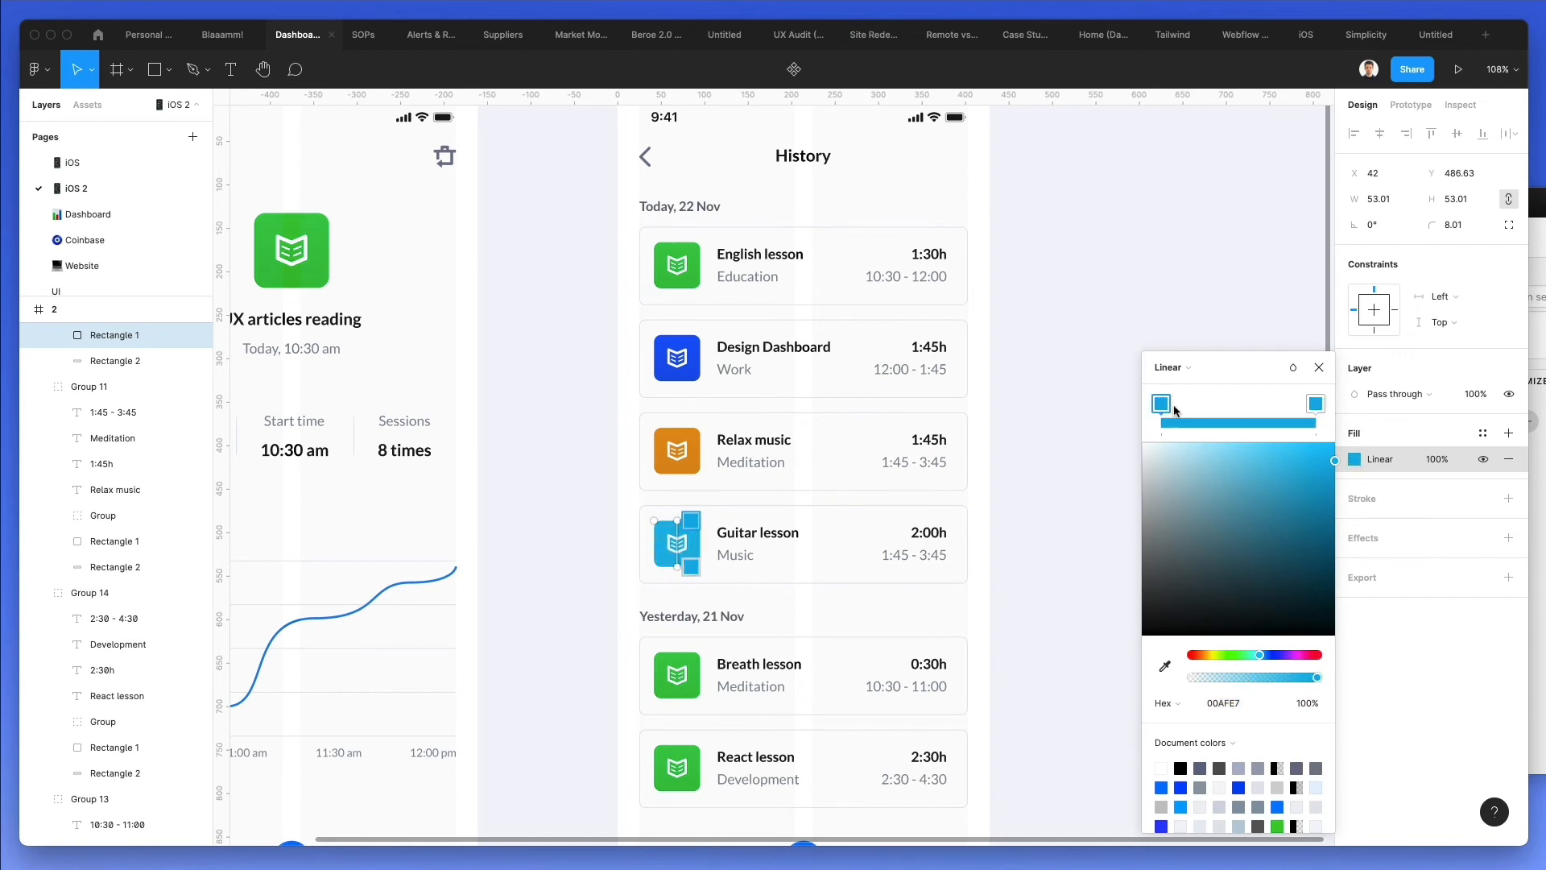
pyautogui.moveTo(1339, 459); pyautogui.dragTo(1346, 453)
# Change the Relax music icon background from a gradient to a solid amber fill, EEAB00
pyautogui.click(668, 439)
pyautogui.click(667, 433)
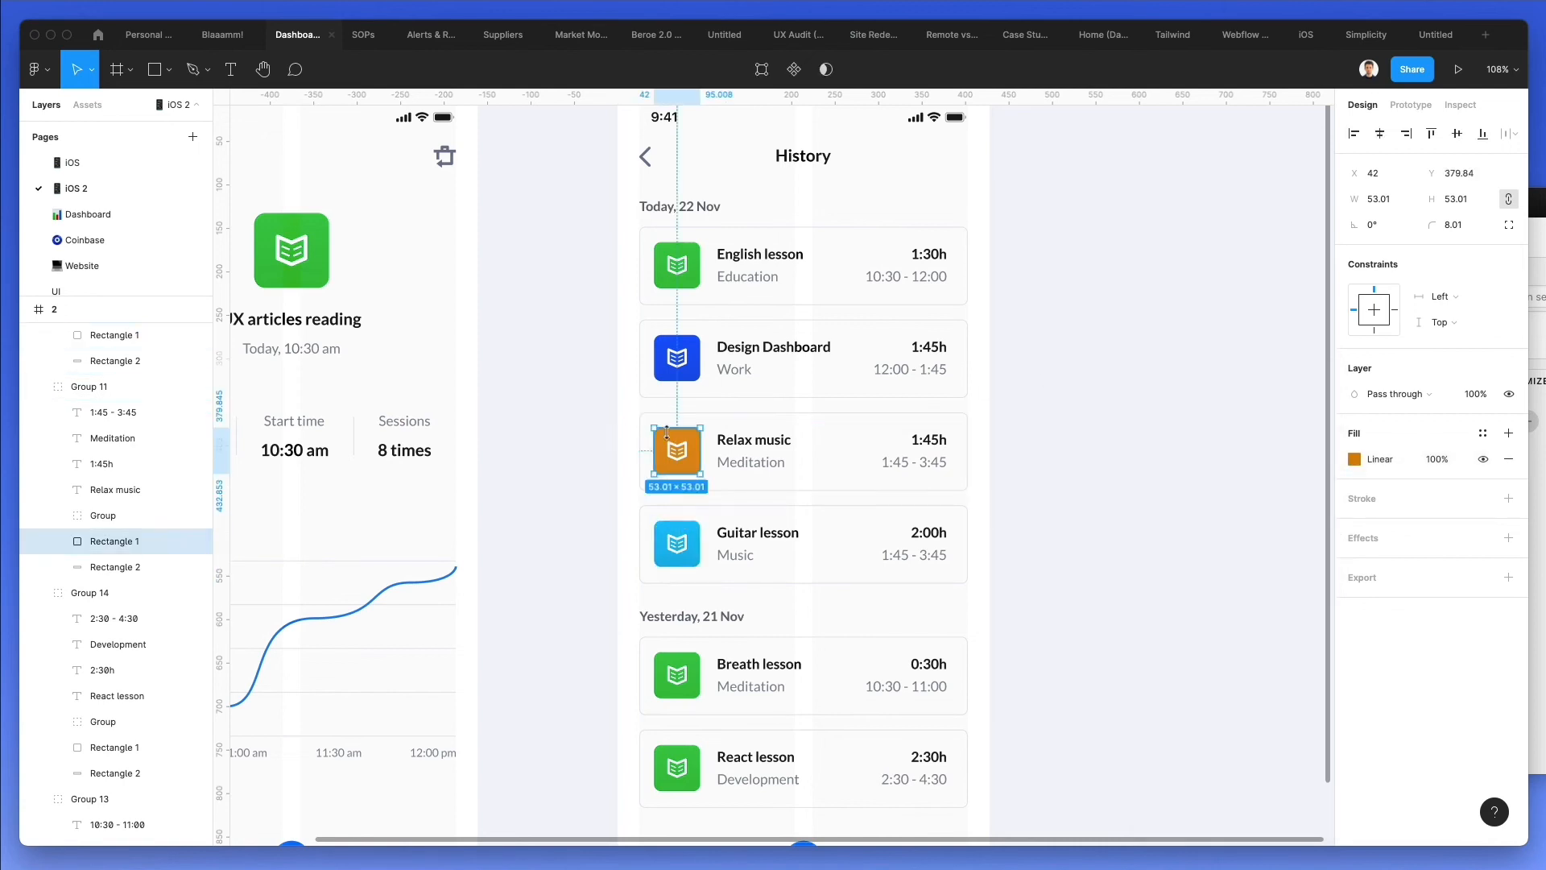
pyautogui.click(1354, 459)
pyautogui.click(1165, 368)
pyautogui.click(1169, 347)
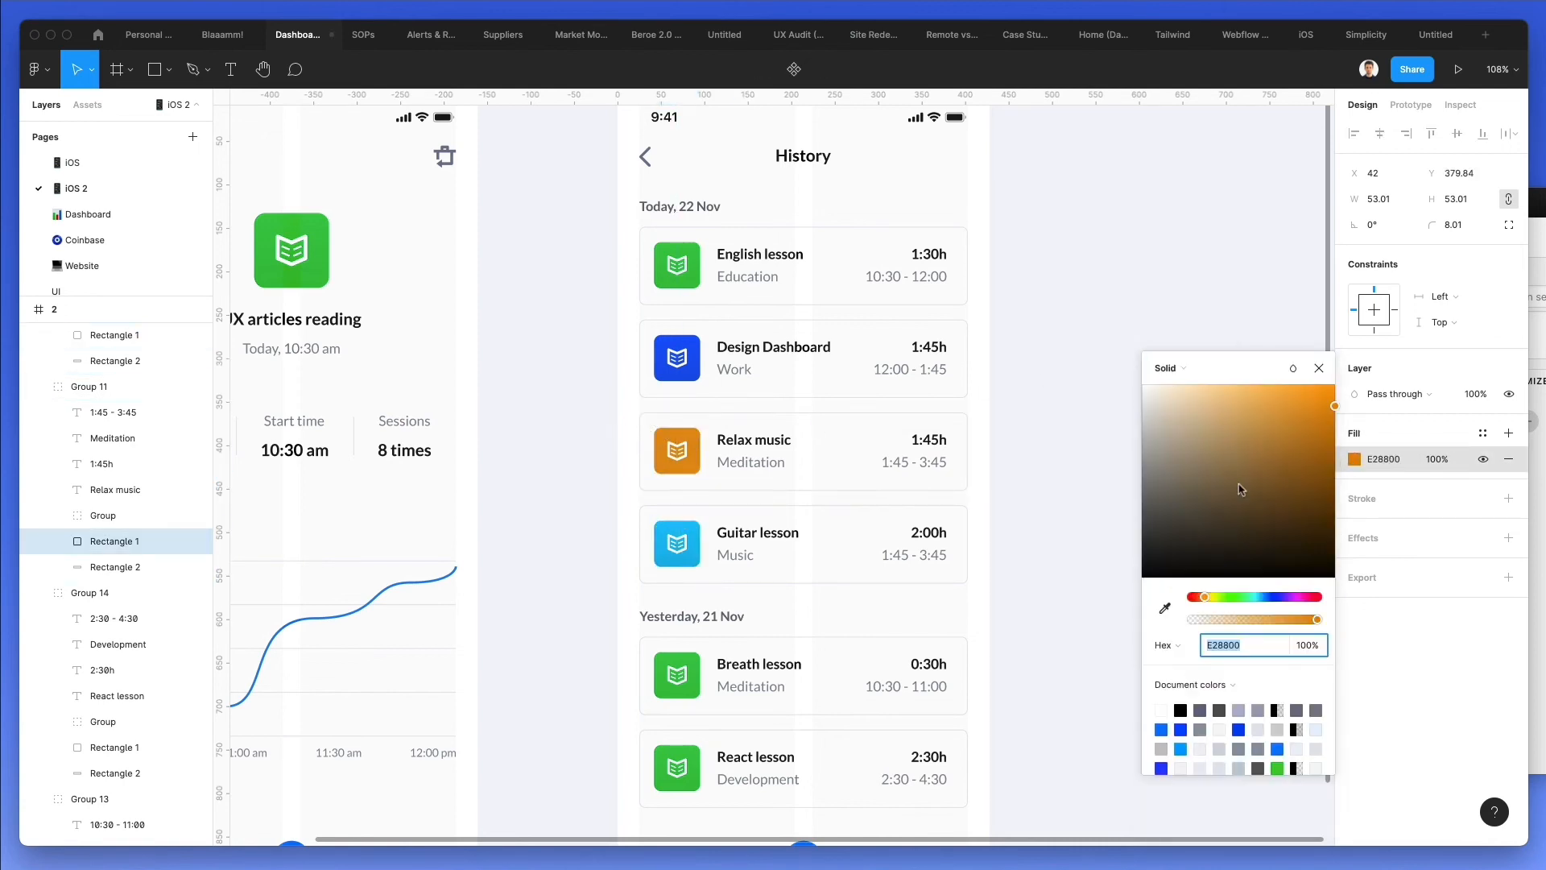
pyautogui.moveTo(1206, 597); pyautogui.dragTo(1207, 598)
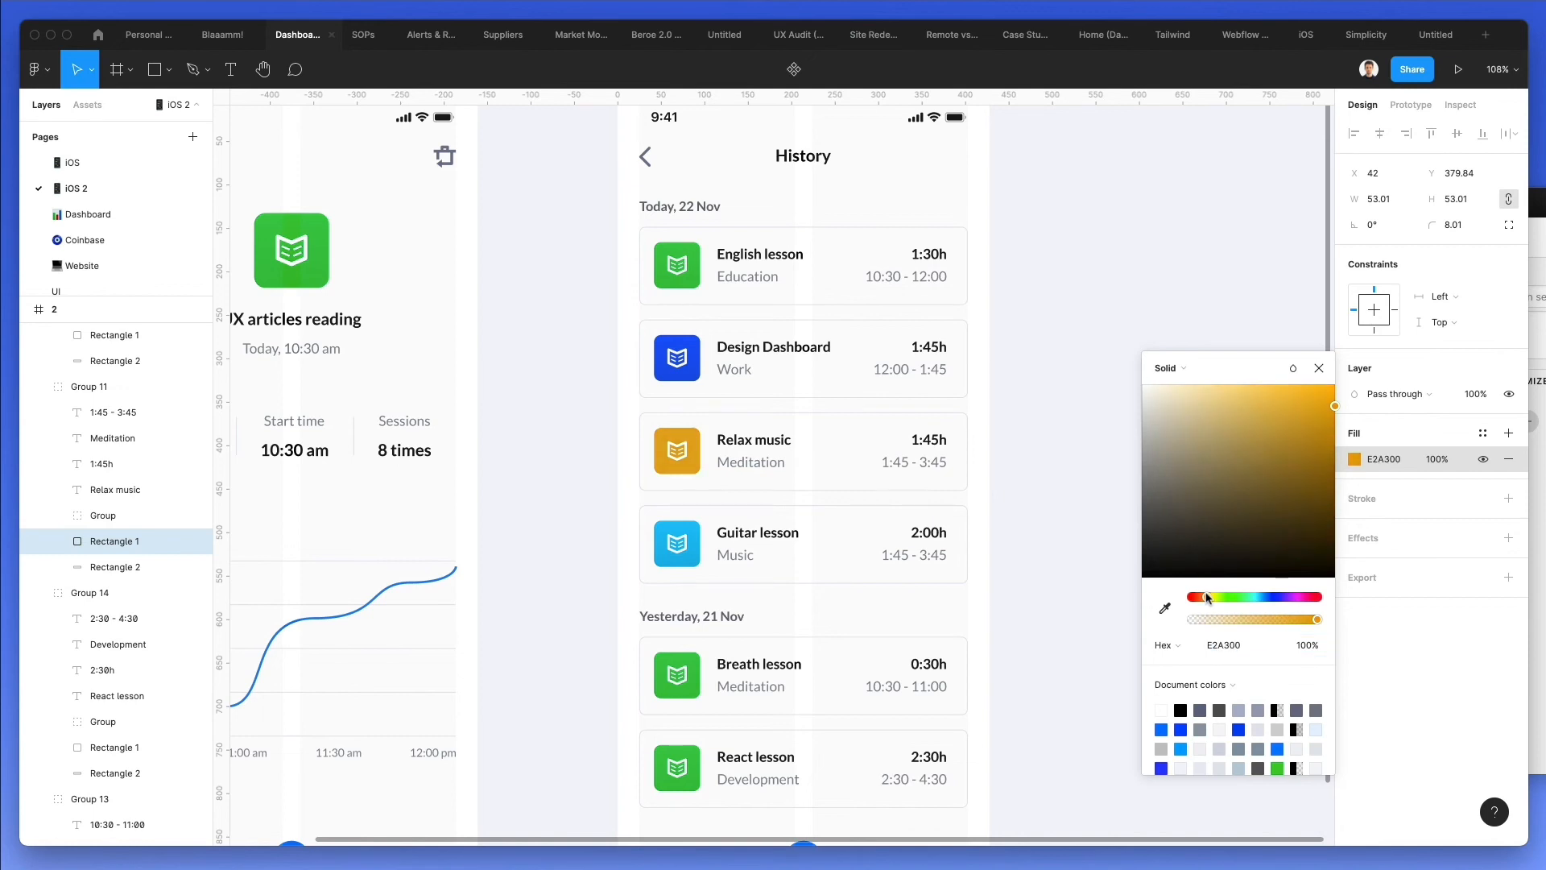
pyautogui.moveTo(1367, 393); pyautogui.dragTo(1394, 397)
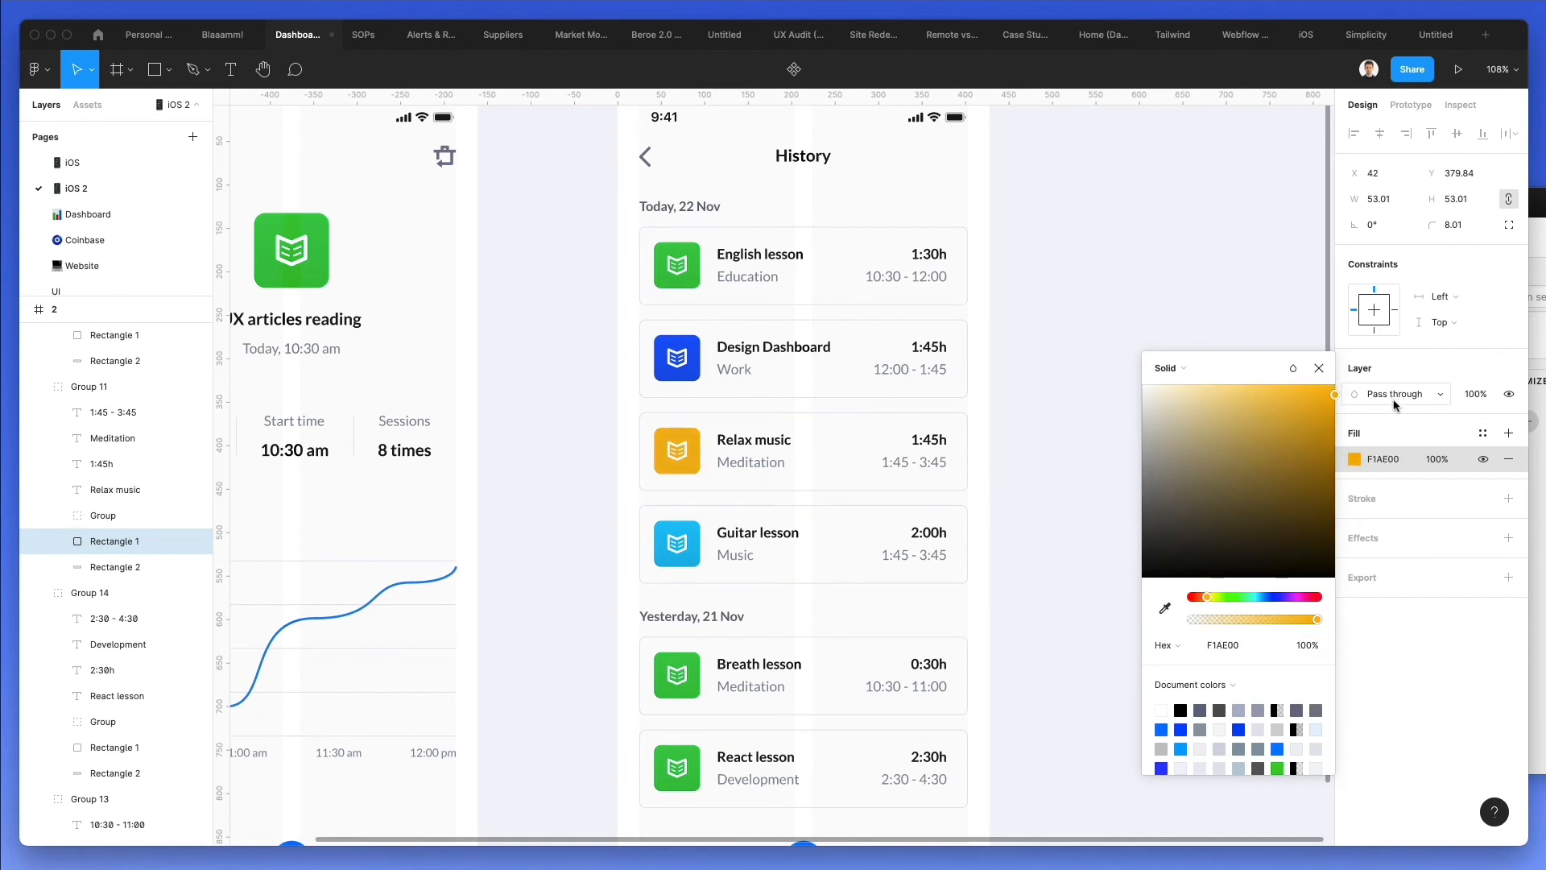
# Give the amber Relax music icon background a linear gradient from F6B100 to a fully opaque orange end stop, EE8F00
pyautogui.click(1185, 369)
pyautogui.click(1181, 387)
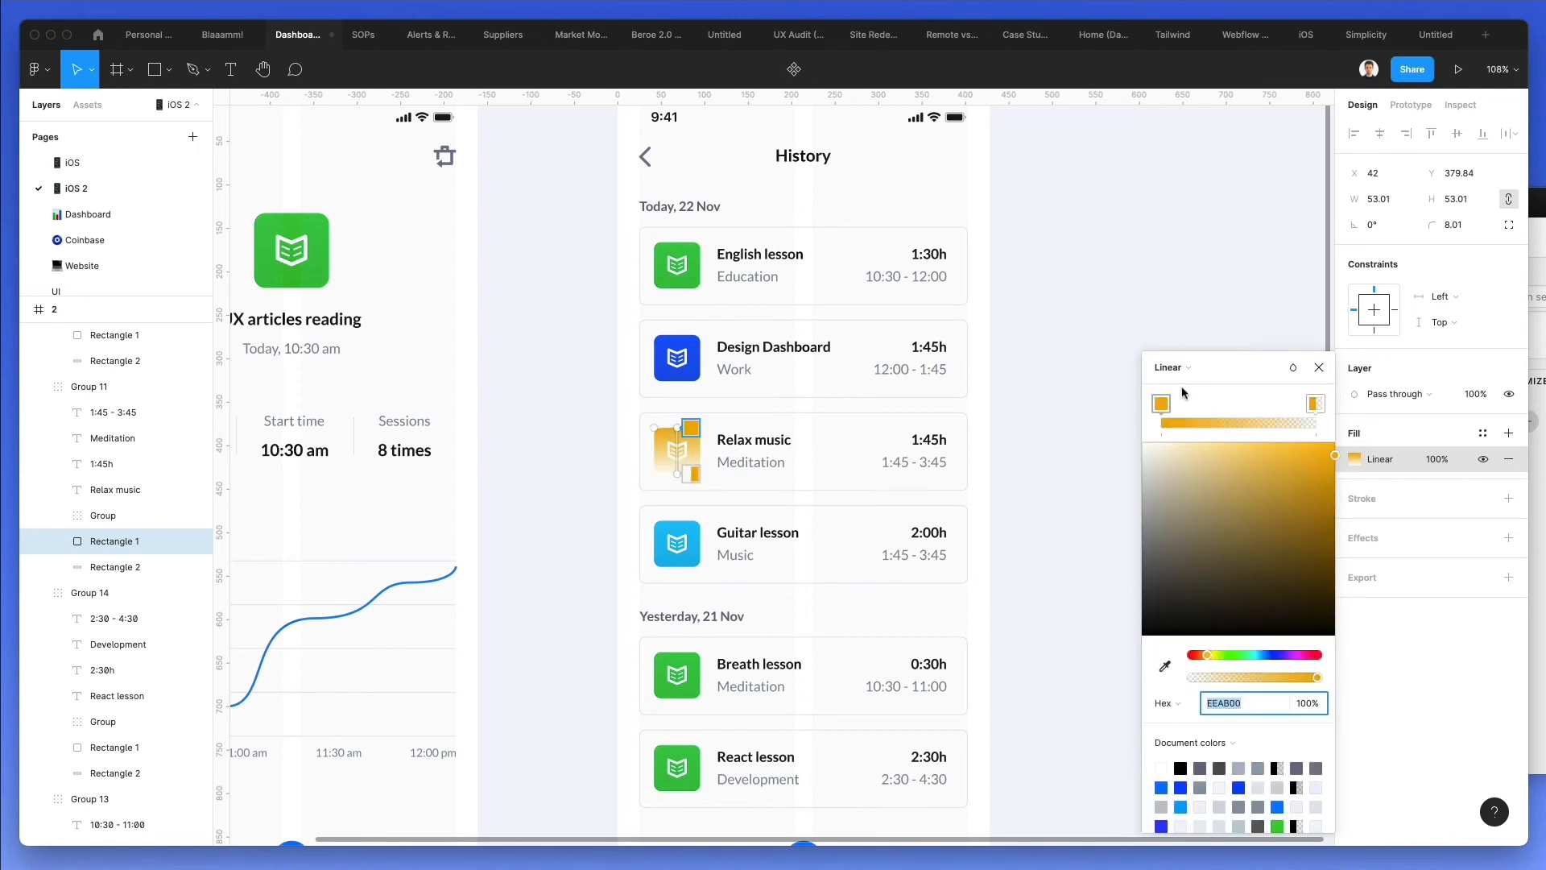
pyautogui.click(1312, 403)
pyautogui.moveTo(1207, 677); pyautogui.dragTo(1328, 590)
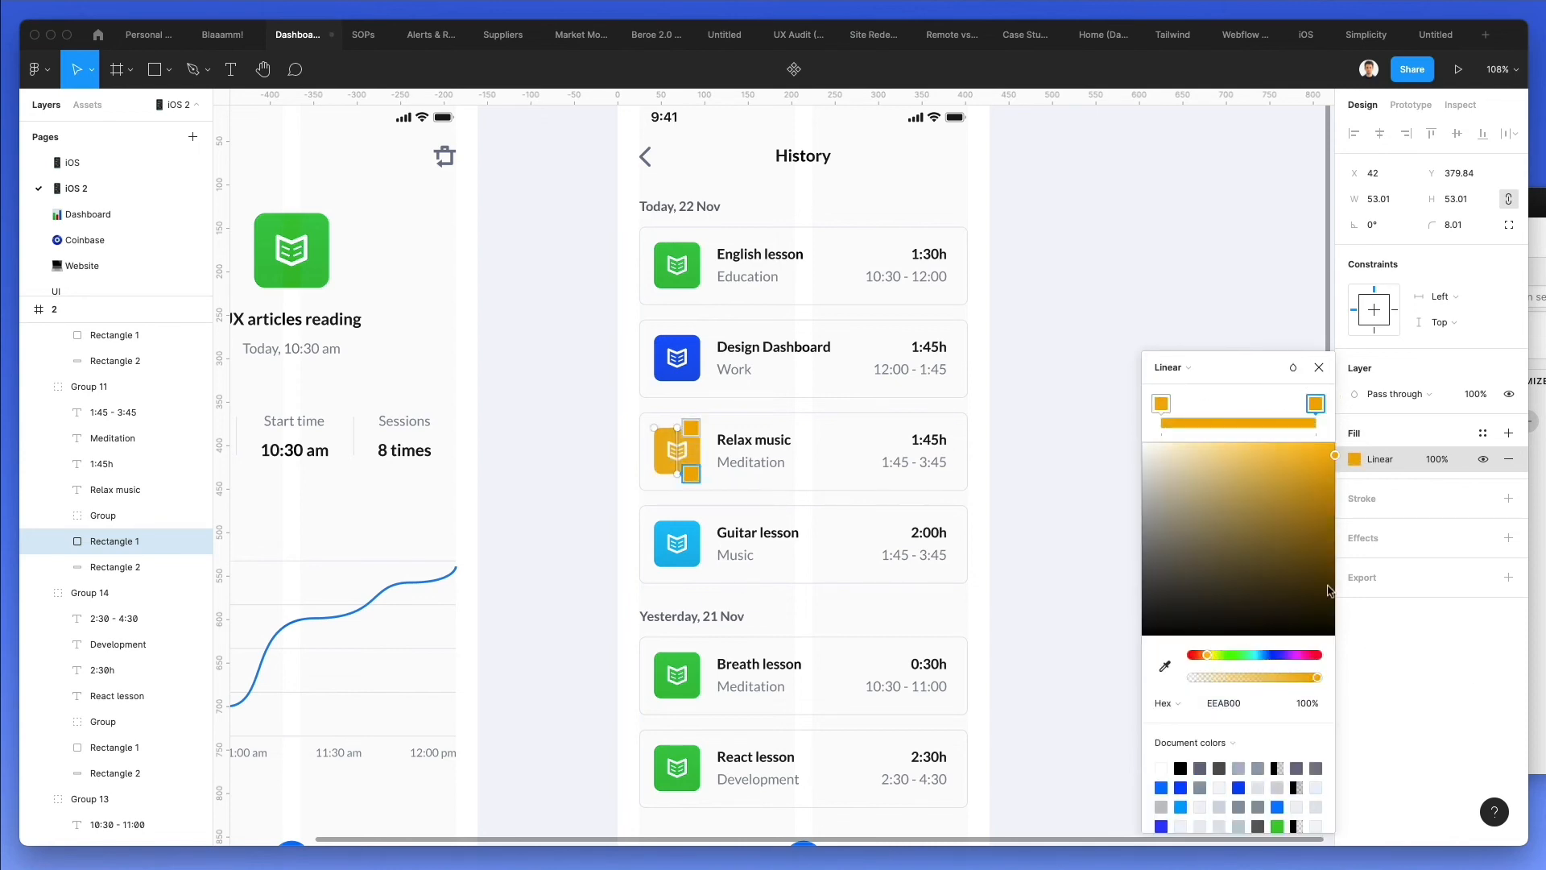
pyautogui.moveTo(1161, 403); pyautogui.dragTo(1168, 404)
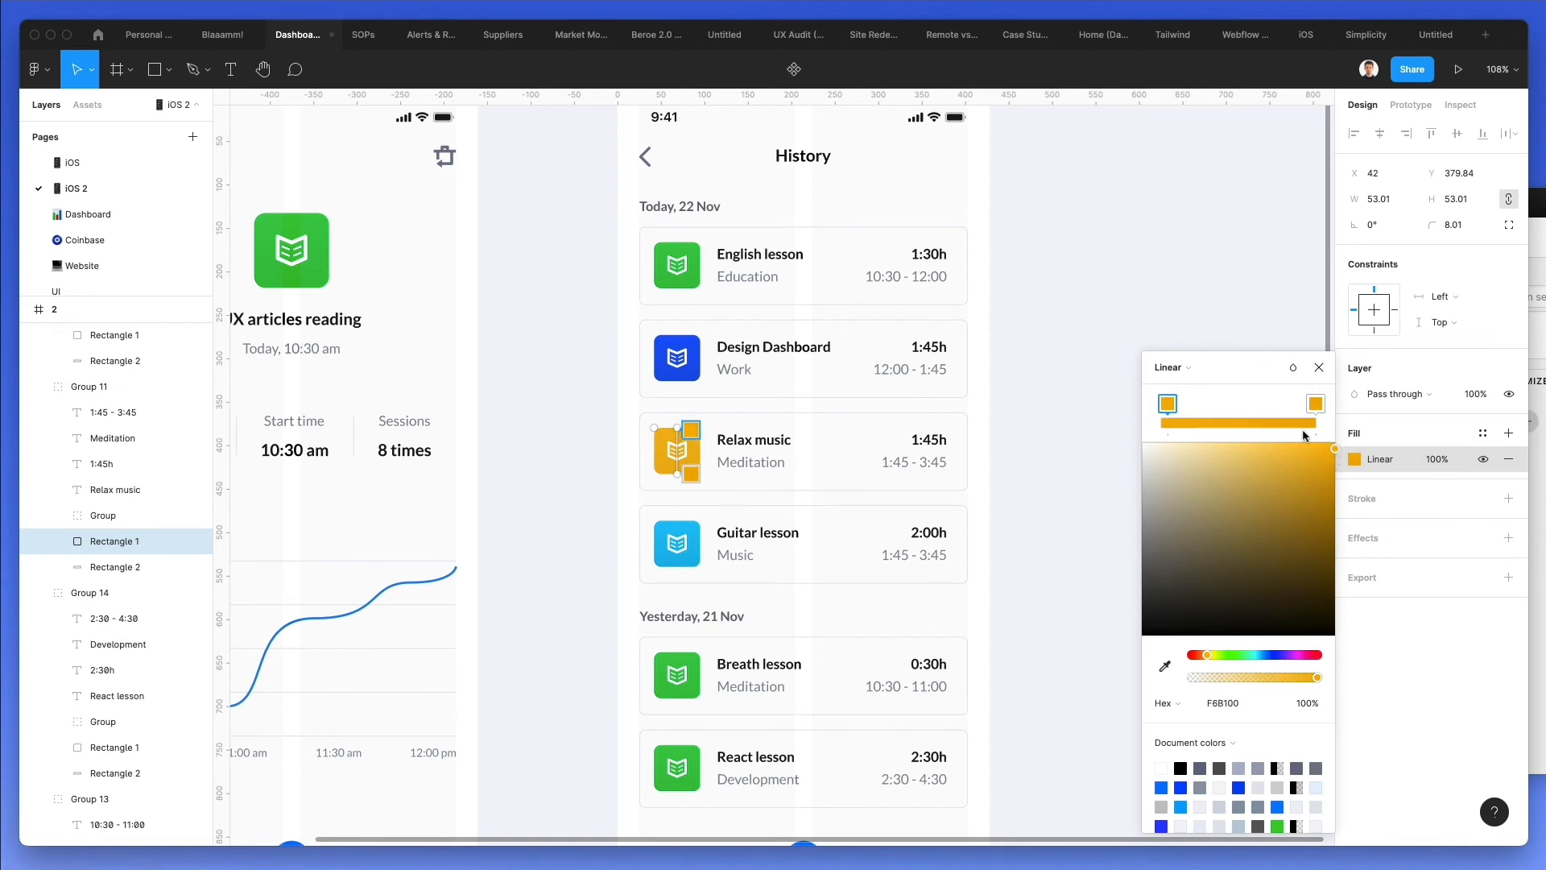
pyautogui.click(1315, 405)
pyautogui.moveTo(1207, 656); pyautogui.dragTo(1206, 656)
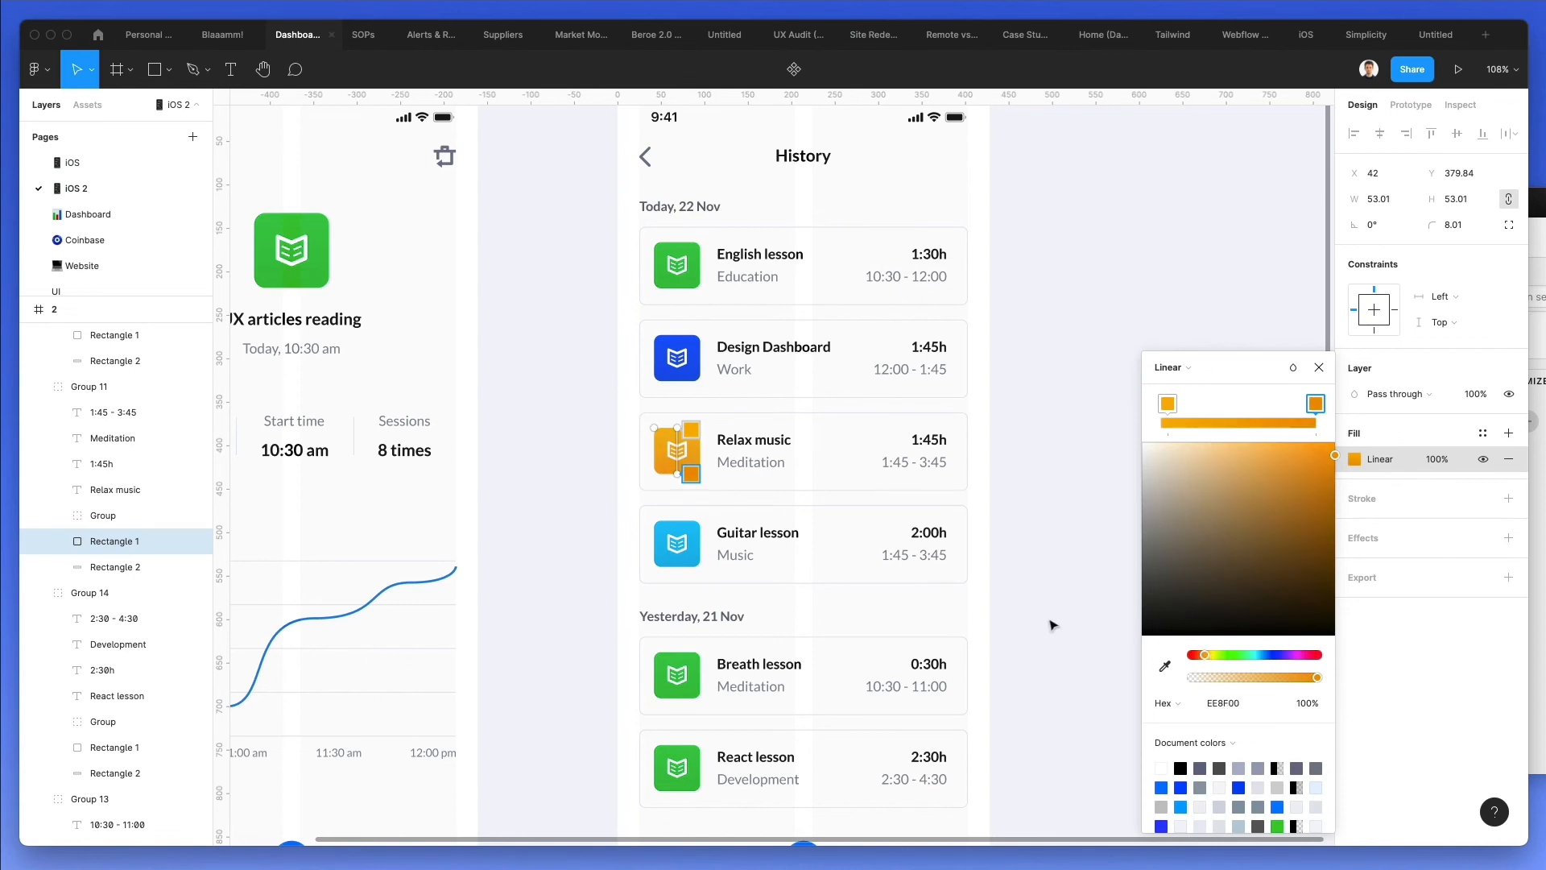
pyautogui.click(1051, 625)
# Copy the Relax music icon's amber gradient onto the Breath lesson icon background
pyautogui.scroll(-2, 1050, 625)
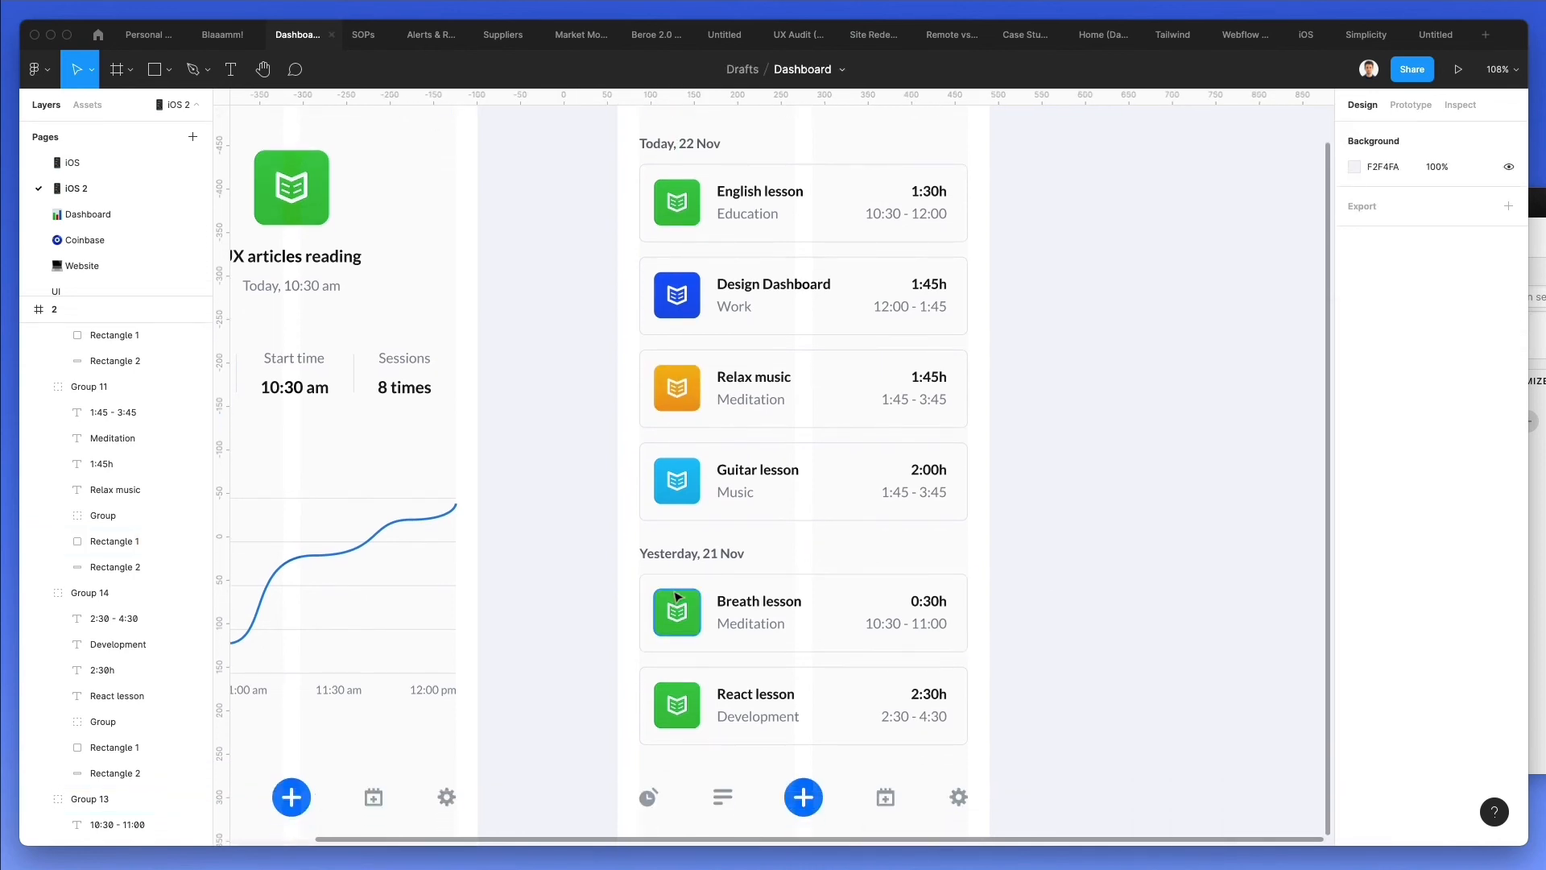
pyautogui.click(678, 596)
pyautogui.click(689, 374)
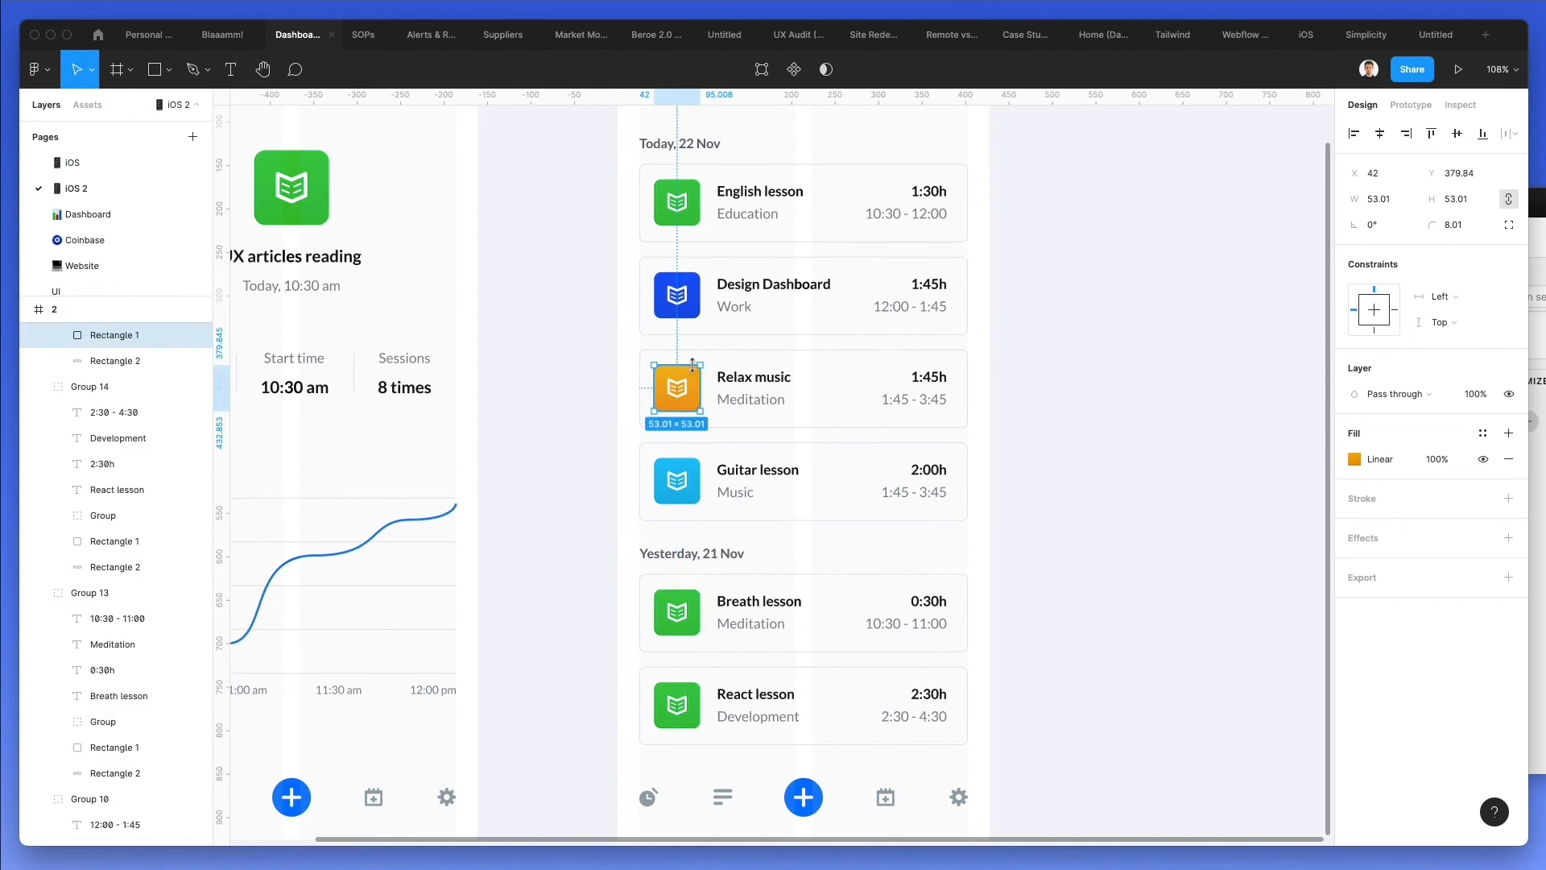
pyautogui.click(695, 599)
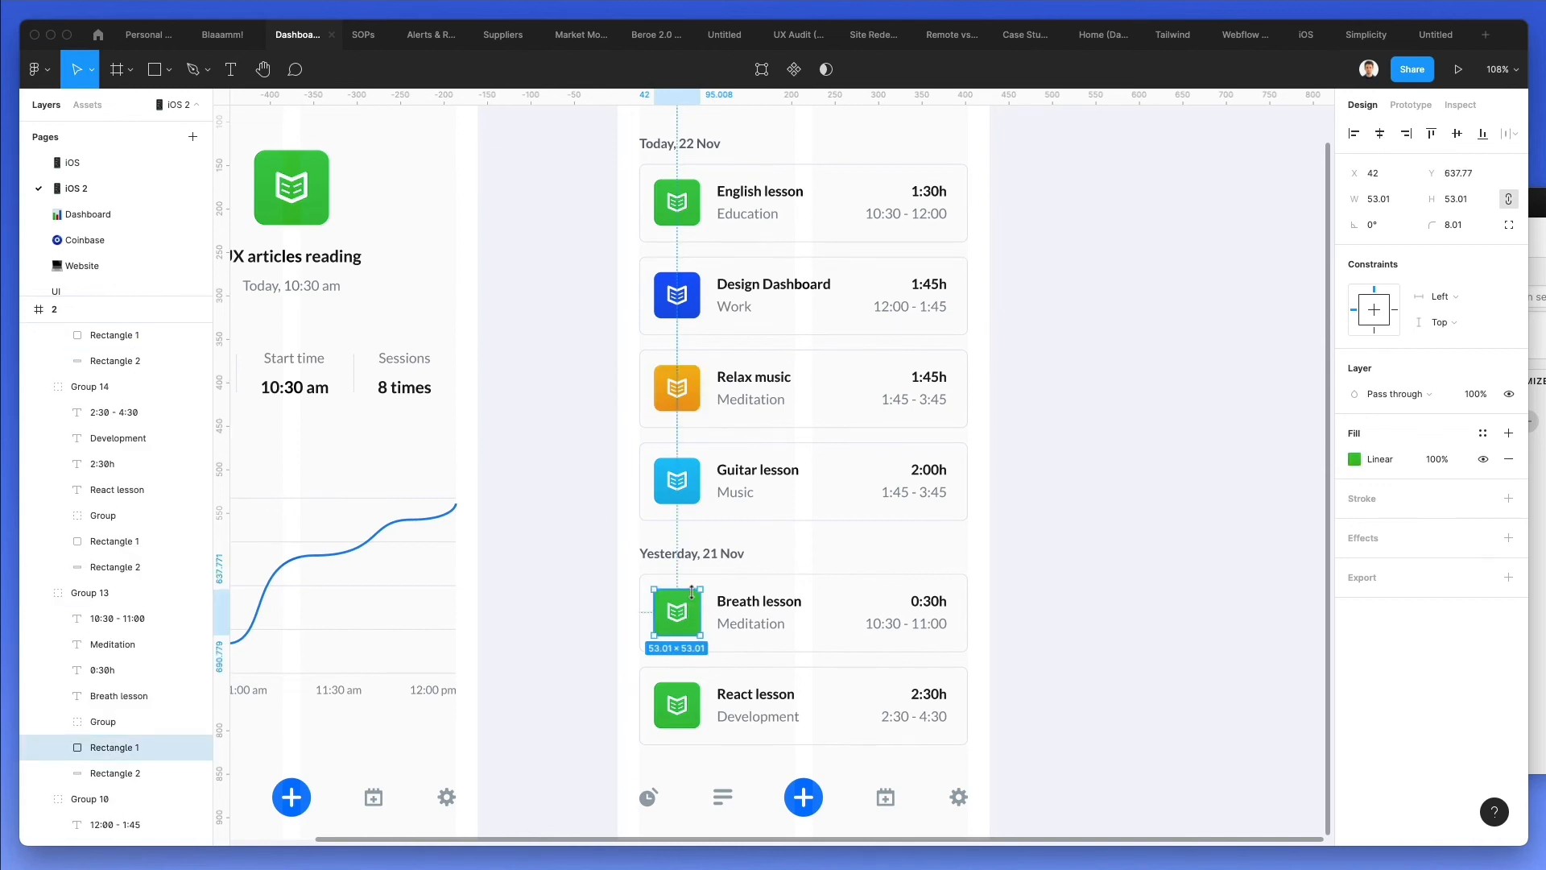
pyautogui.hotkey('ctrl', 'alt', 'v')
# Paste the amber gradient onto the React lesson icon background and change it to a solid red-orange fill, F64A00
pyautogui.click(688, 685)
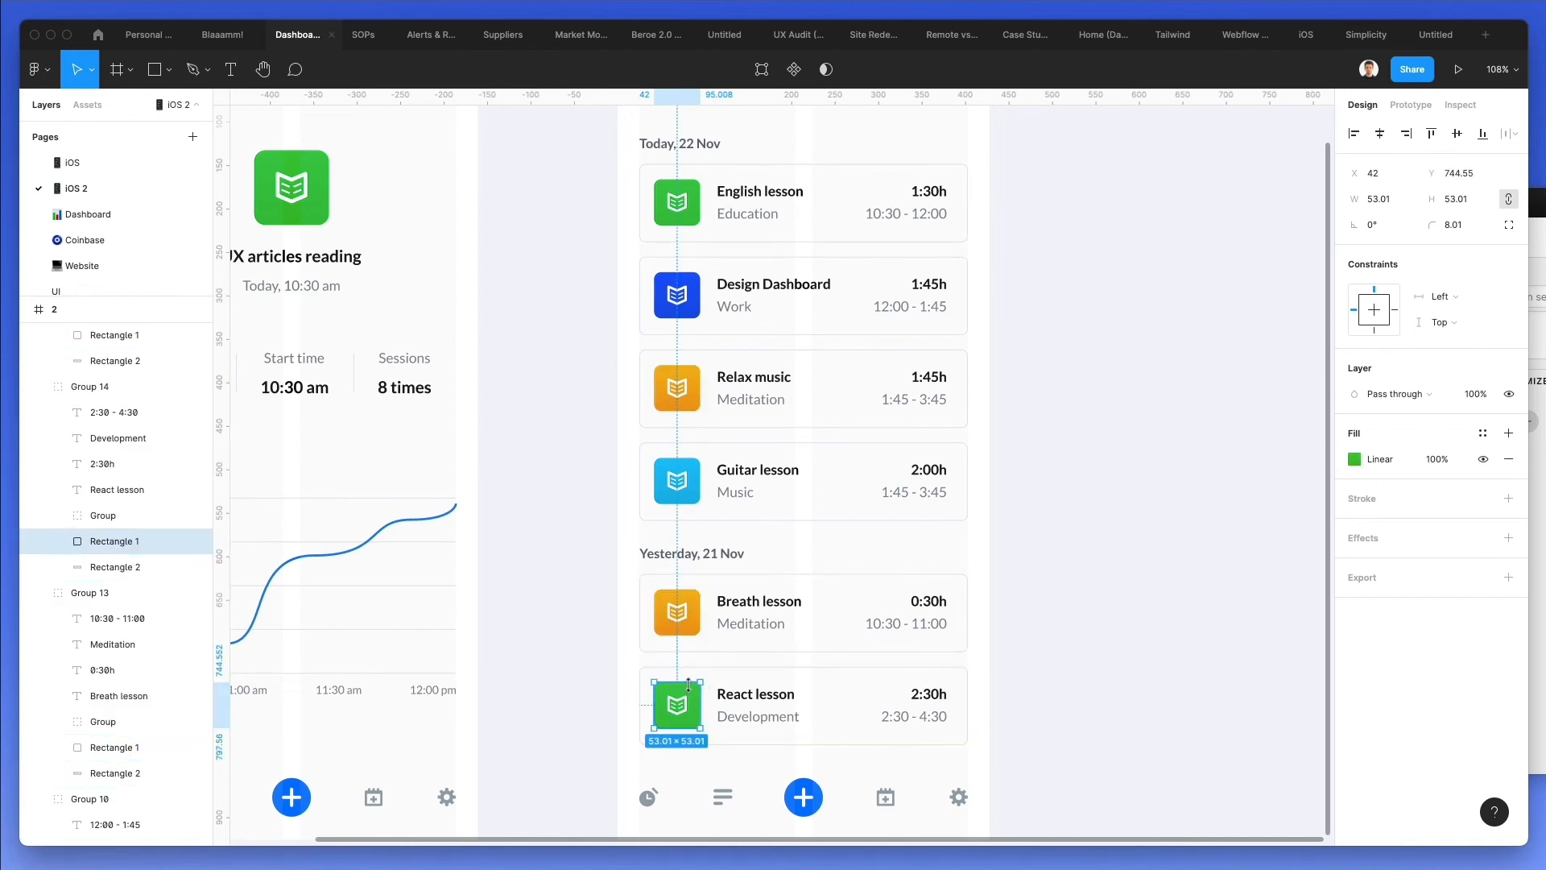
pyautogui.hotkey('ctrl', 'alt', 'v')
pyautogui.click(1354, 459)
pyautogui.click(1187, 369)
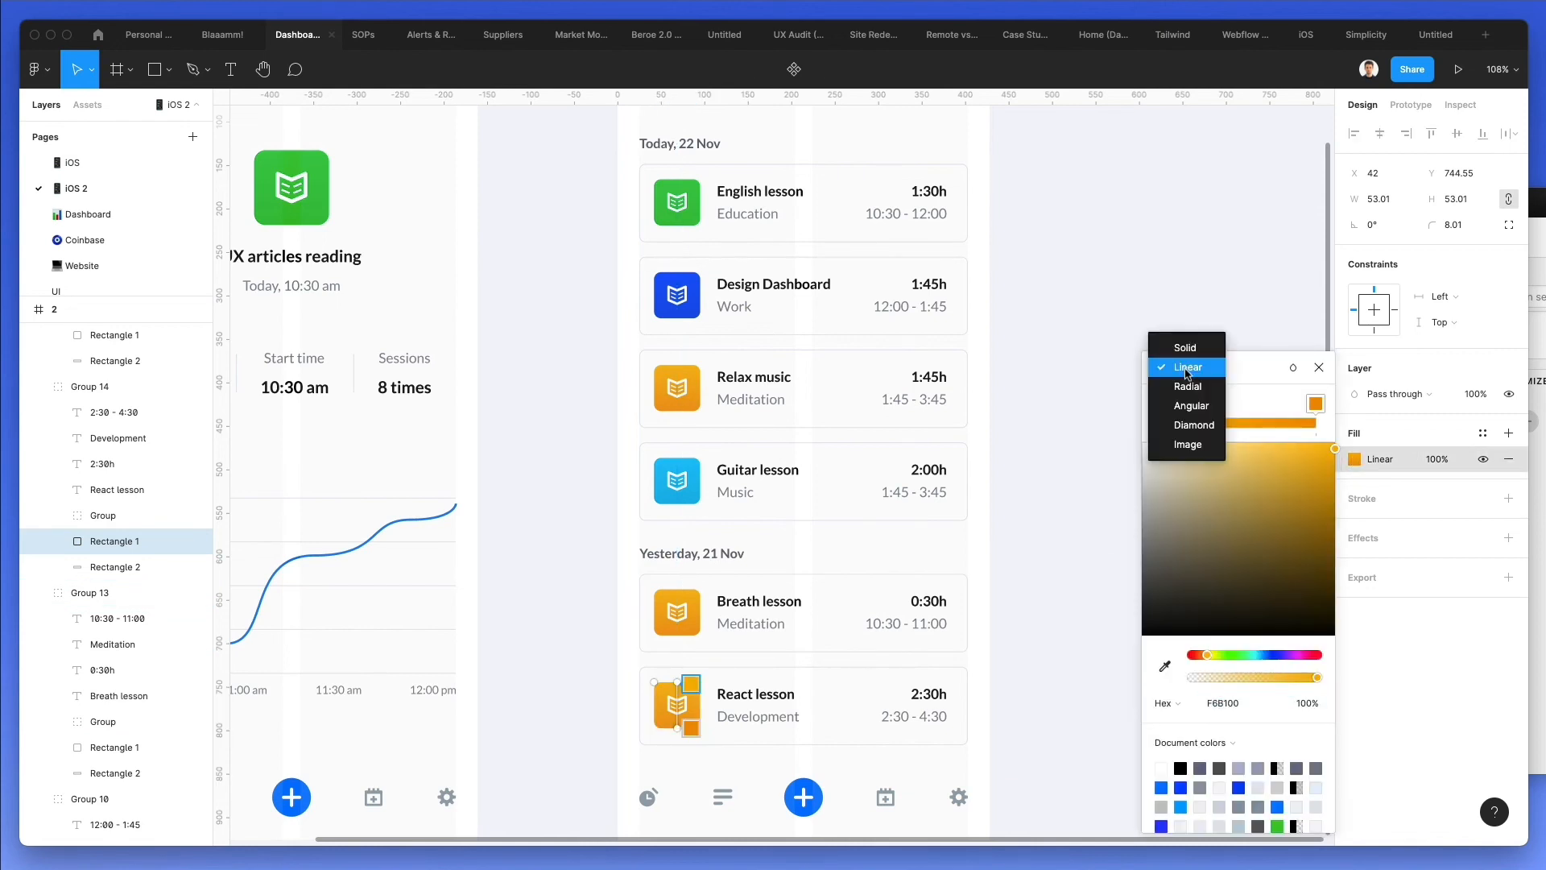
pyautogui.click(1186, 347)
pyautogui.moveTo(1202, 597); pyautogui.dragTo(1200, 596)
# Turn the React lesson icon's red-orange fill into a linear gradient with a fully opaque end stop
pyautogui.click(1169, 371)
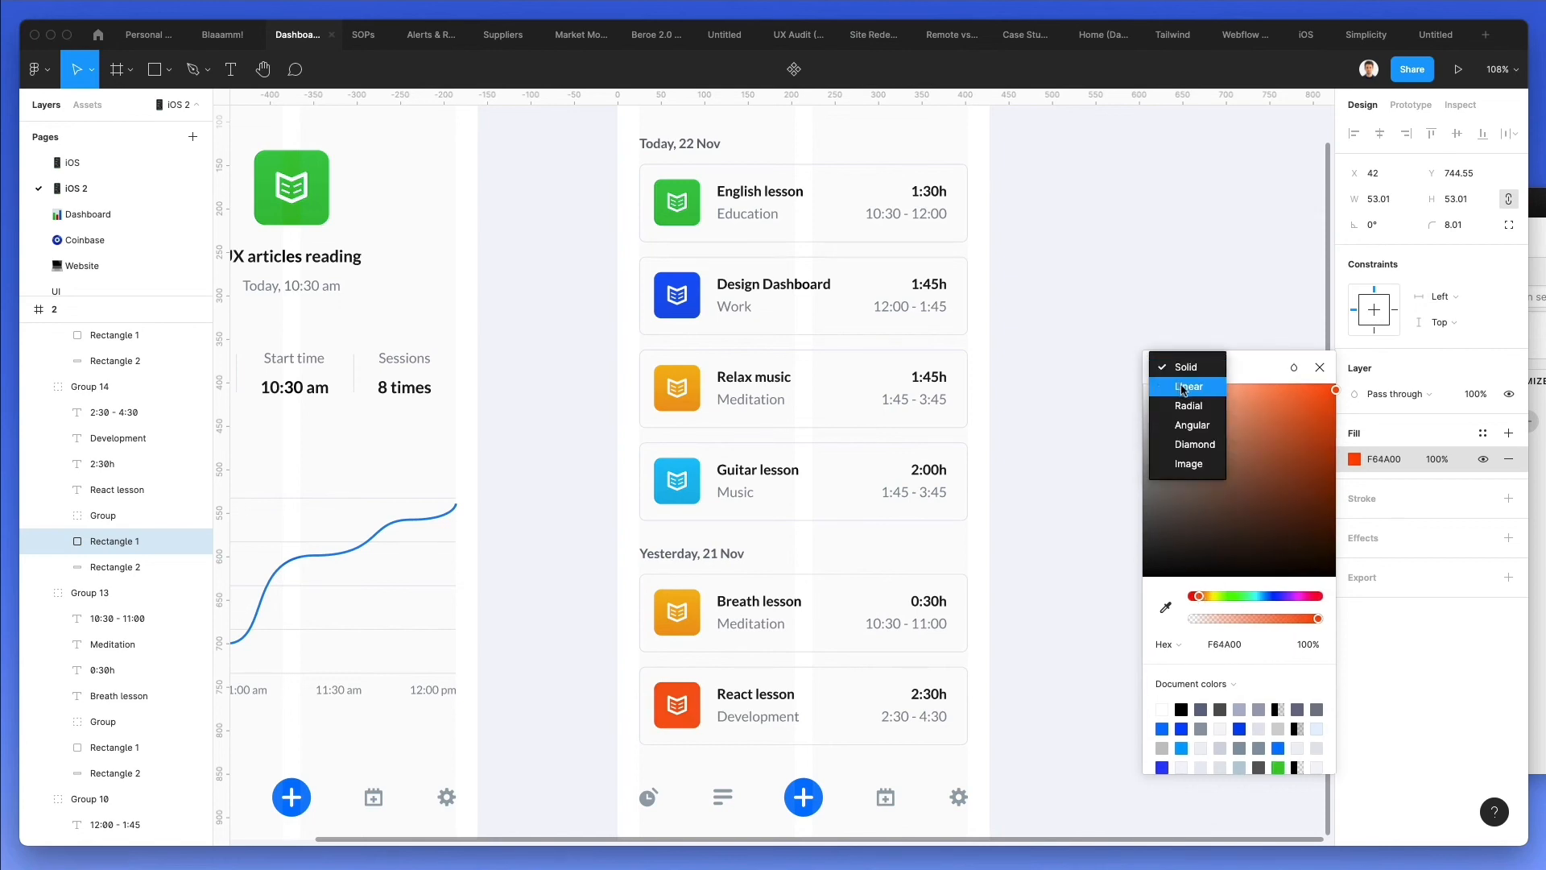
pyautogui.click(1174, 383)
pyautogui.click(1315, 405)
pyautogui.moveTo(1280, 676); pyautogui.dragTo(1388, 677)
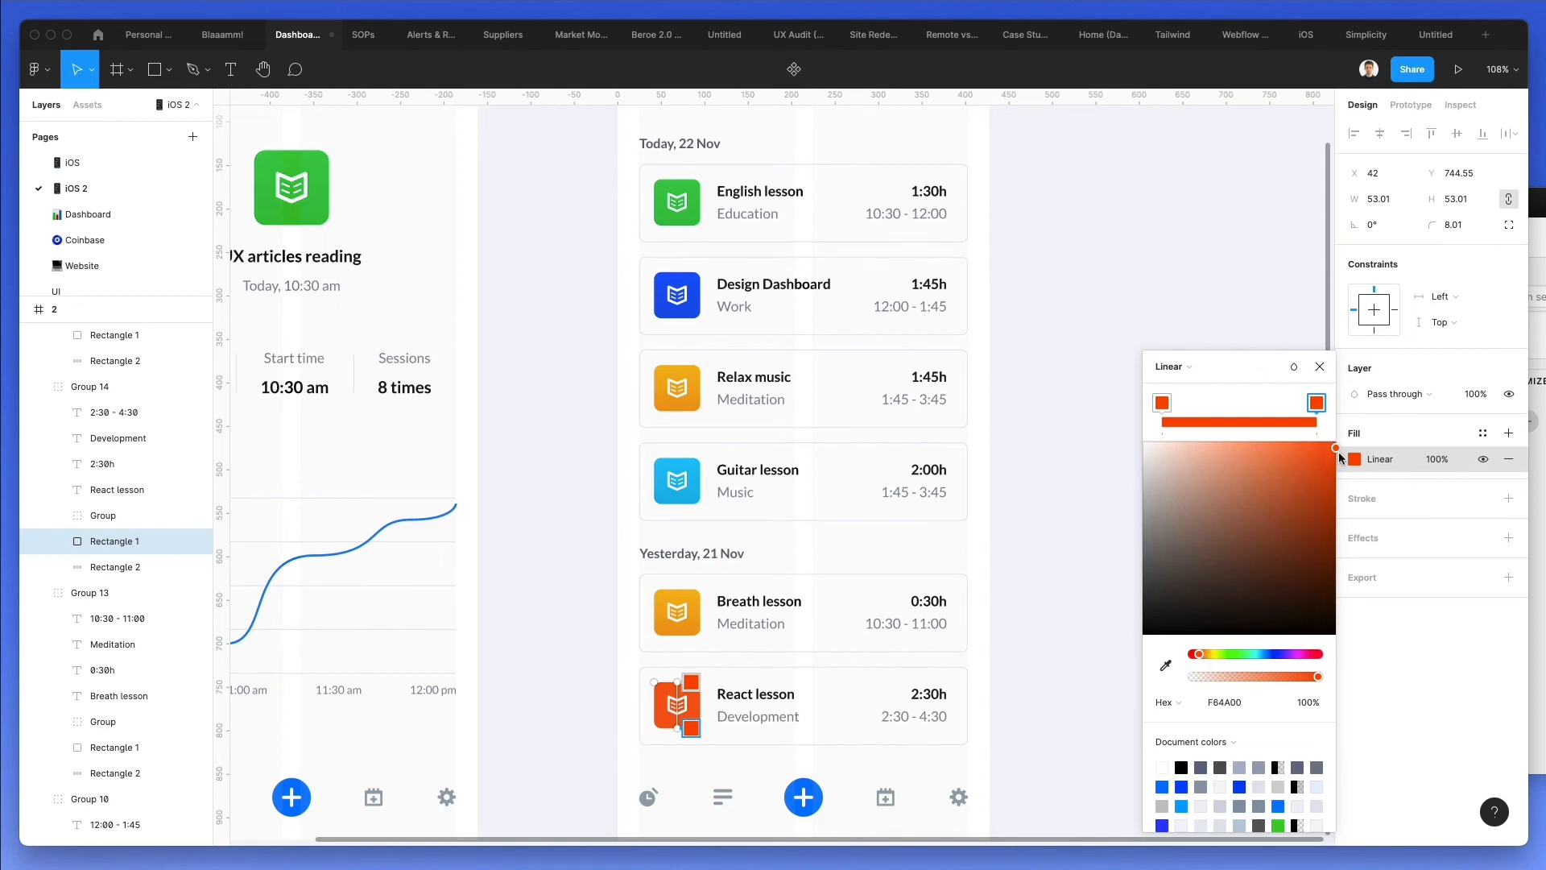
pyautogui.click(1107, 428)
pyautogui.click(1104, 431)
# Switch to Nucleo, search the glyph icons for "design", and place the 12 px brush icon beside the Design Dashboard card
pyautogui.scroll(-2, 1102, 435)
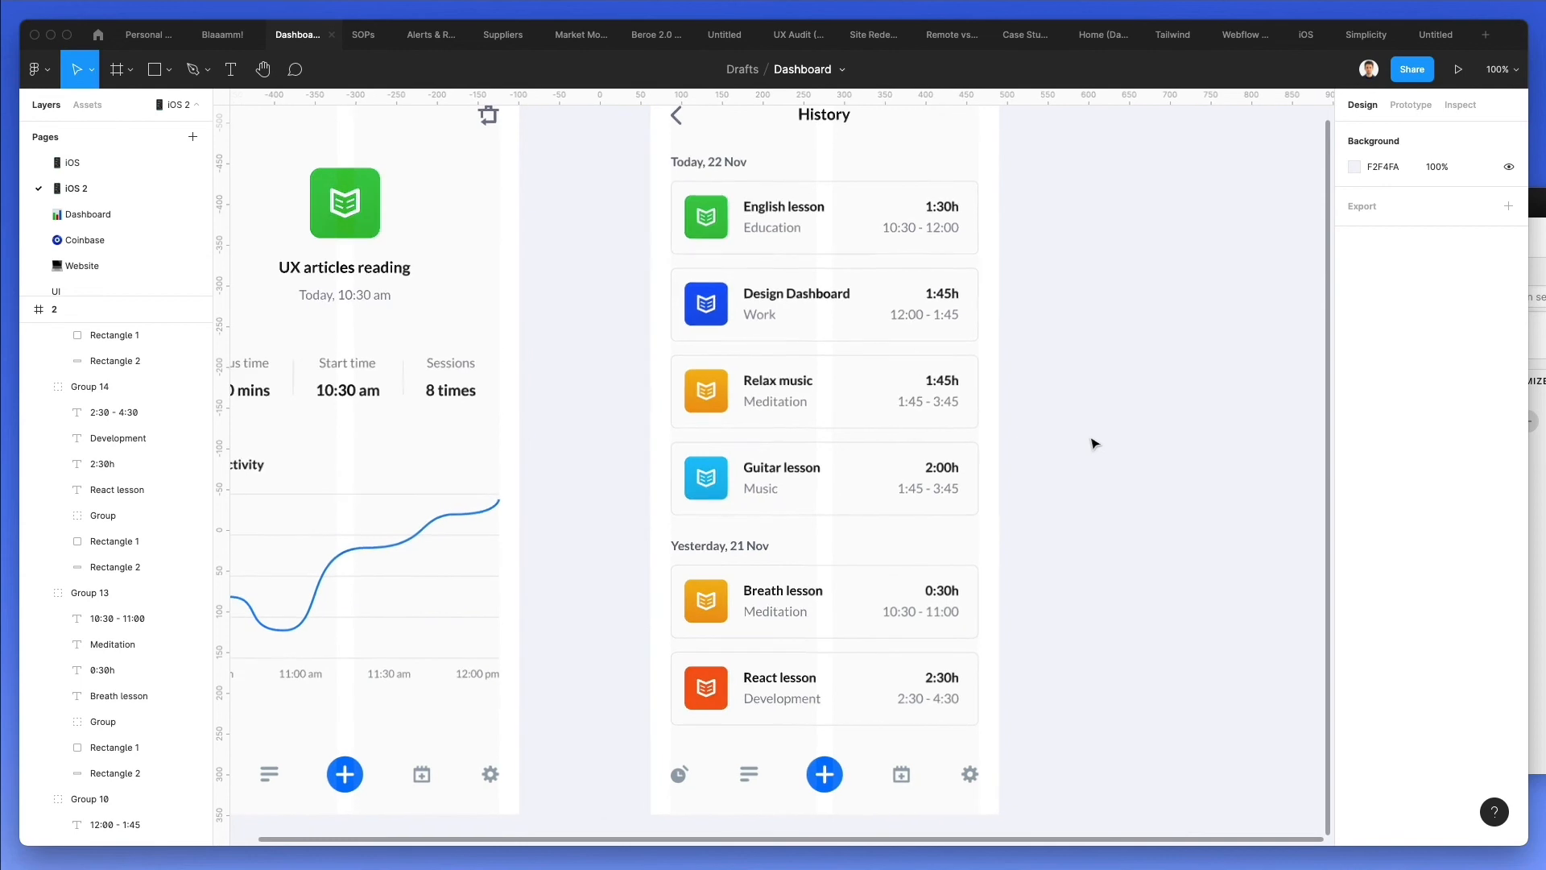
pyautogui.scroll(-2, 1082, 478)
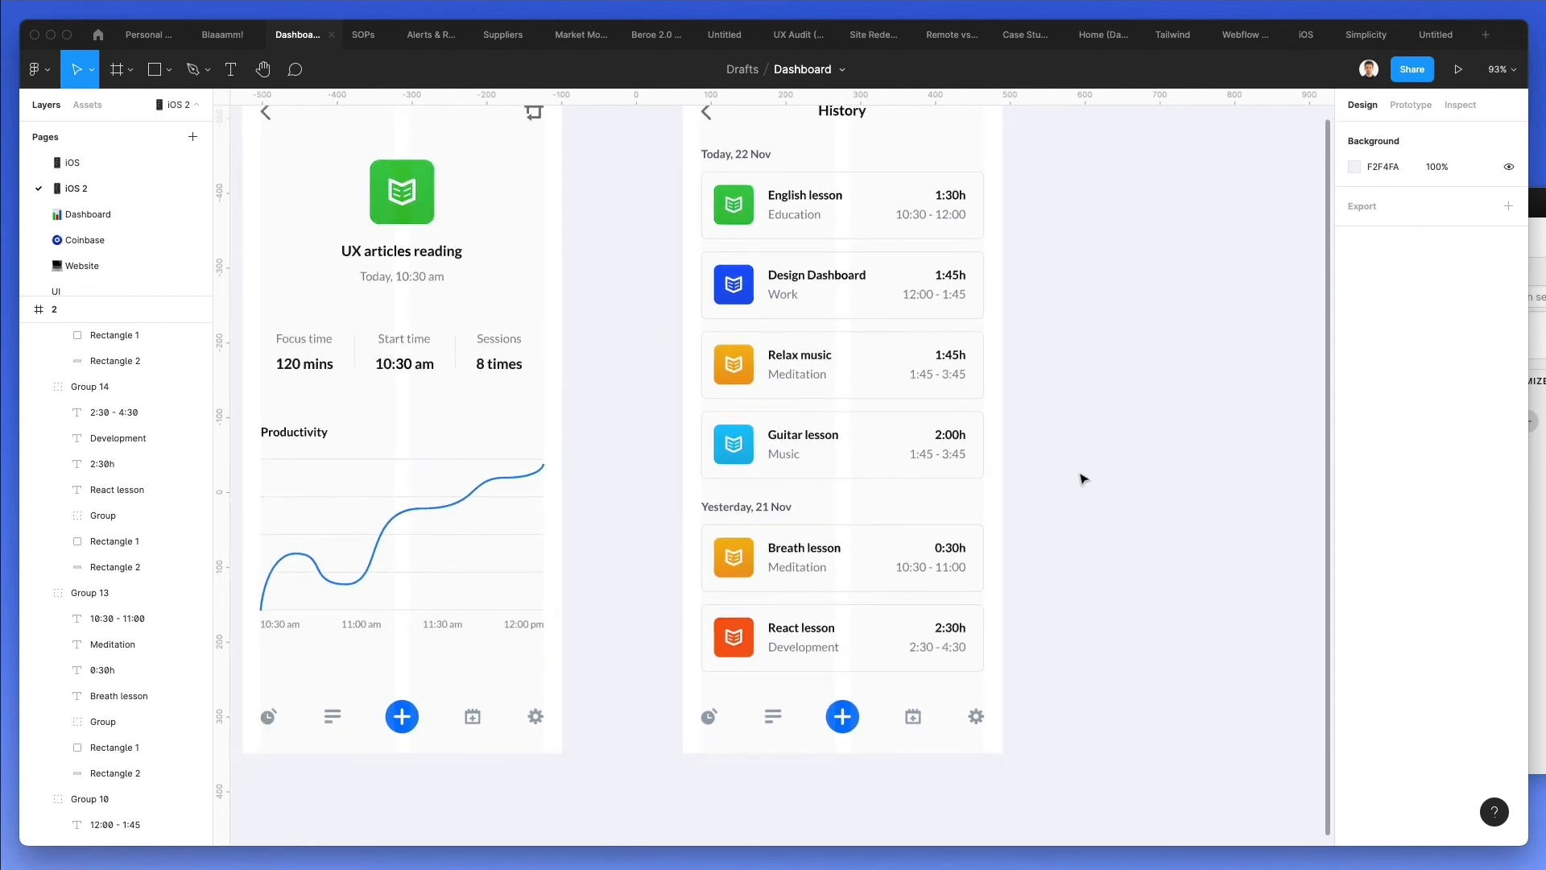
pyautogui.click(1537, 485)
pyautogui.click(911, 247)
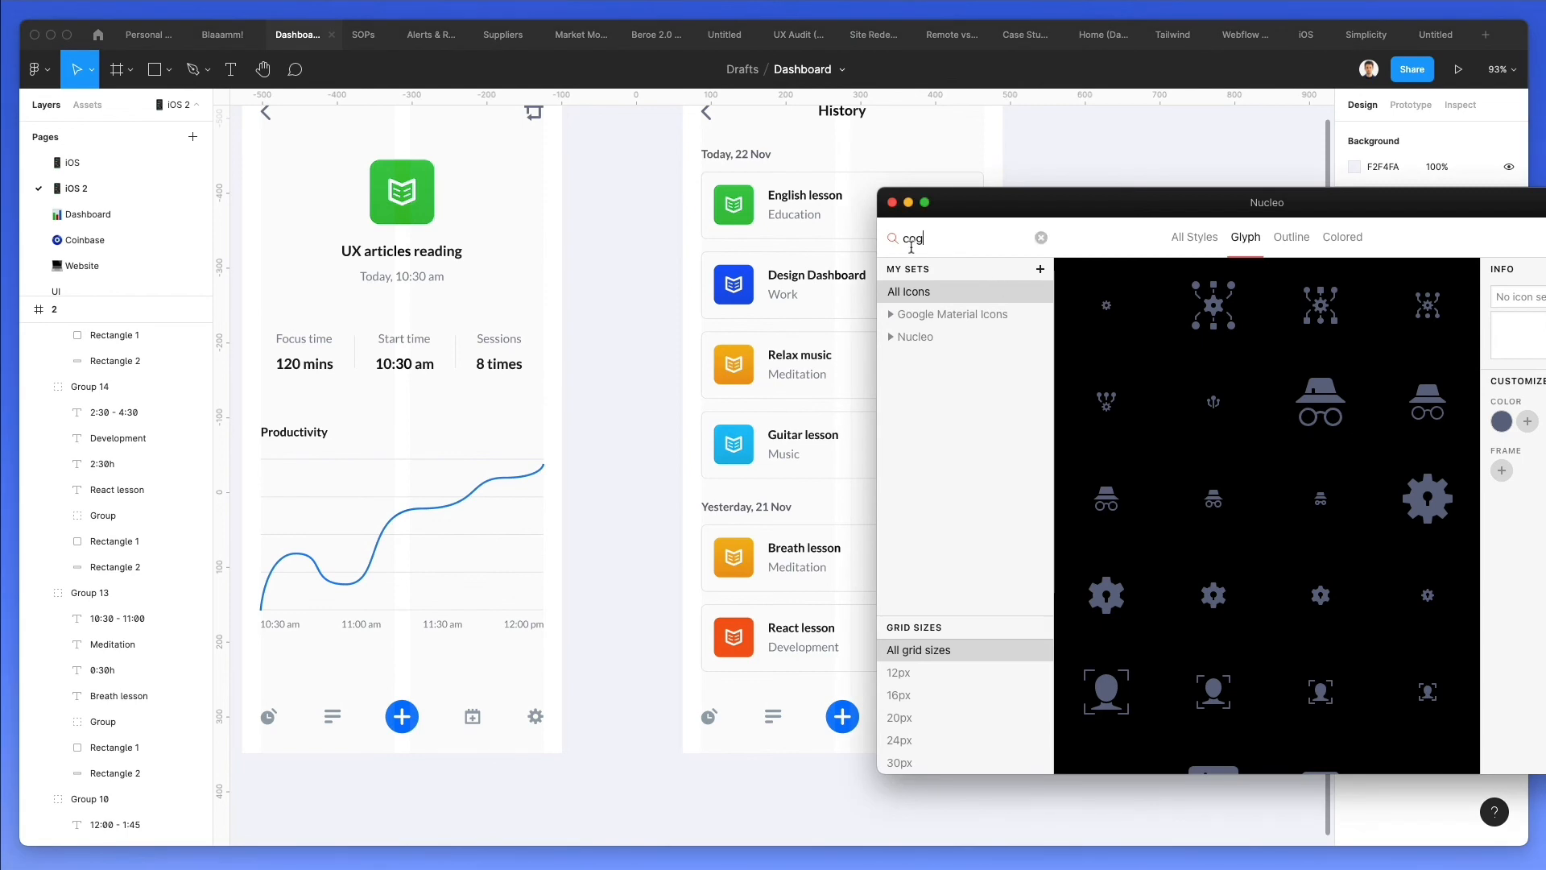
pyautogui.write('design')
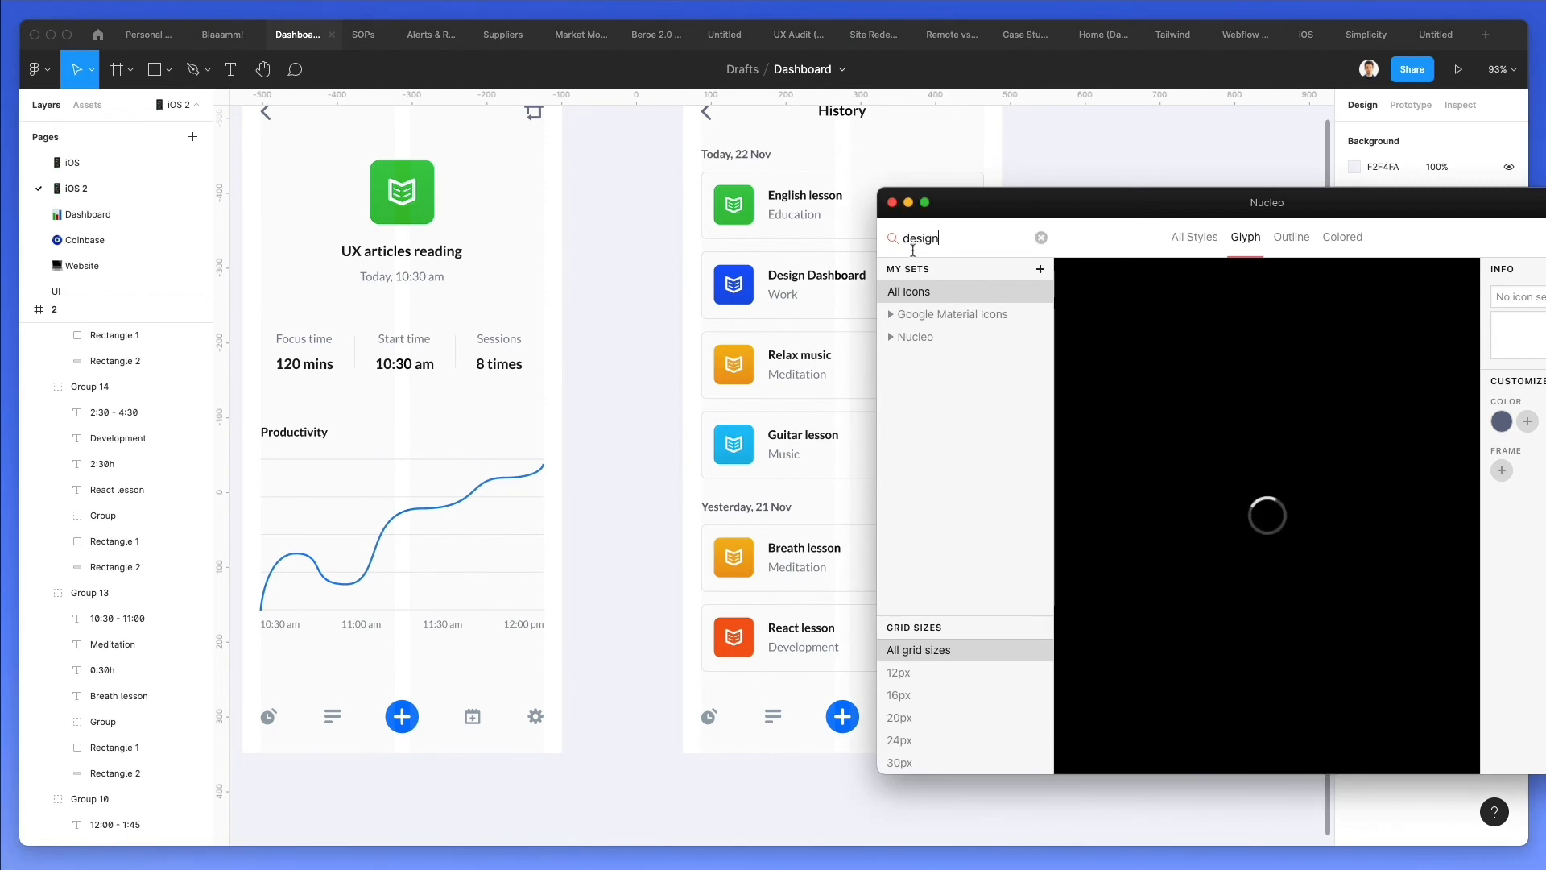
pyautogui.moveTo(1321, 498)
pyautogui.mouseDown()
pyautogui.moveTo(1218, 486)
pyautogui.moveTo(663, 304)
pyautogui.moveTo(653, 284)
pyautogui.mouseUp()
pyautogui.scroll(5, 761, 303)
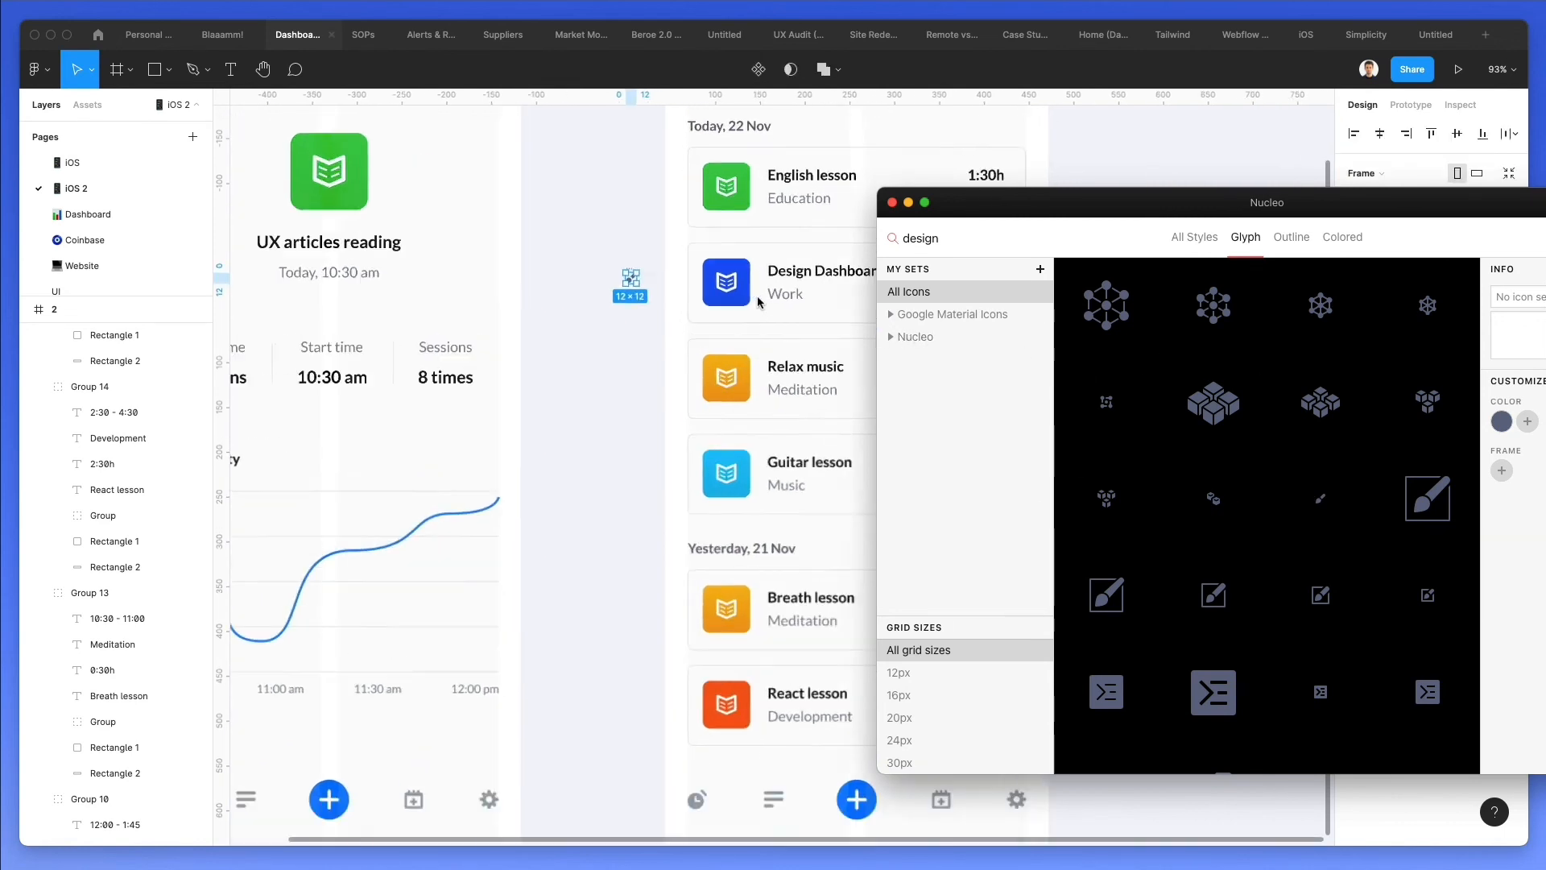
# Search Nucleo for "music" and place the 24 px trumpet icon beside the Relax music card
pyautogui.doubleClick(952, 239)
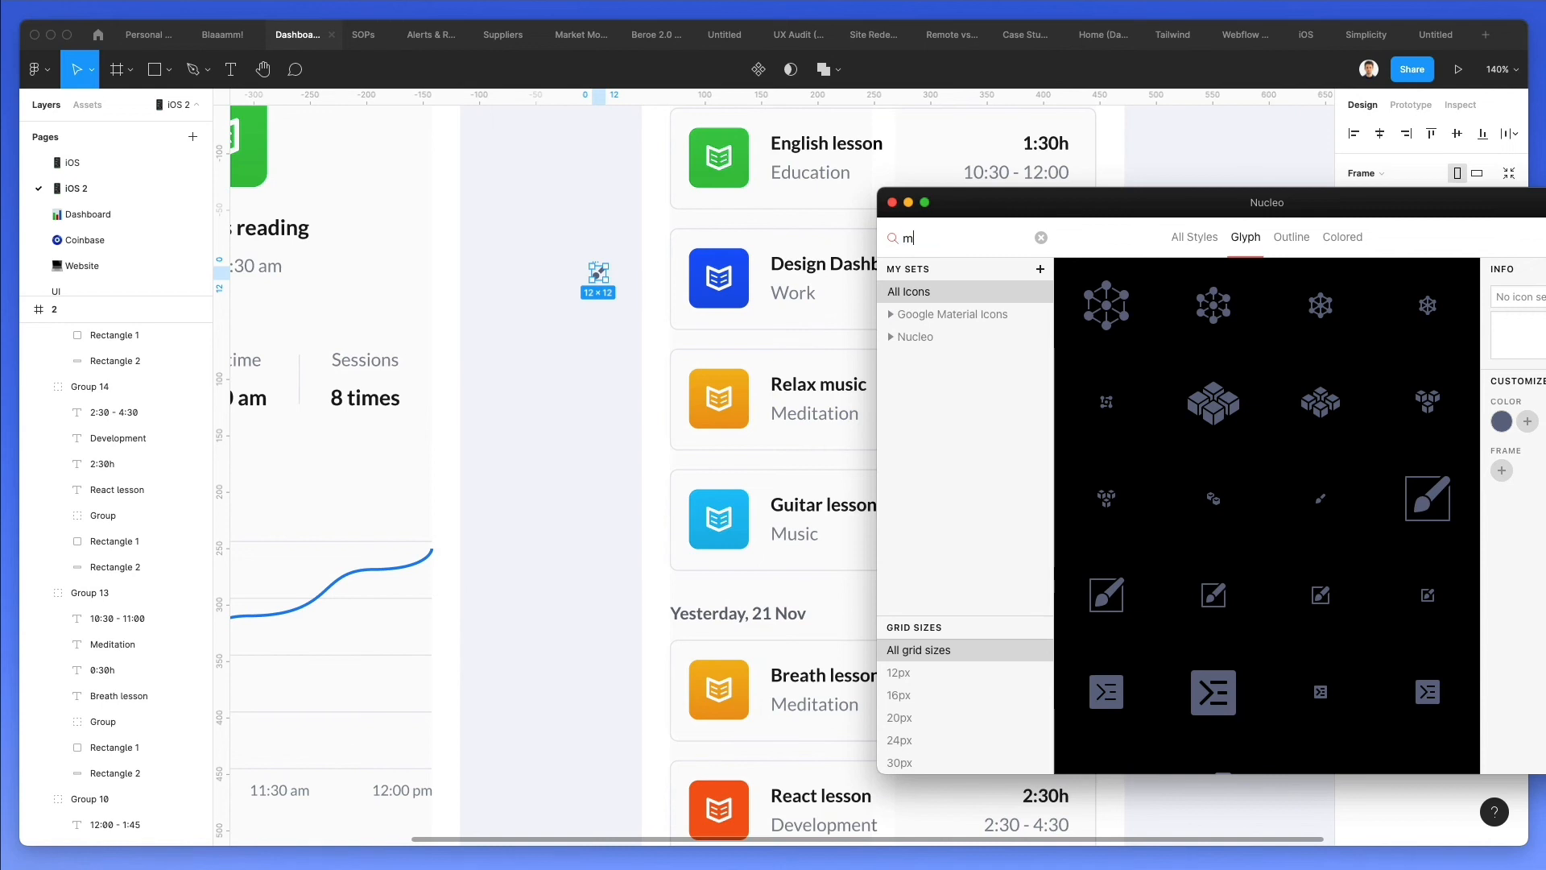
pyautogui.write('music')
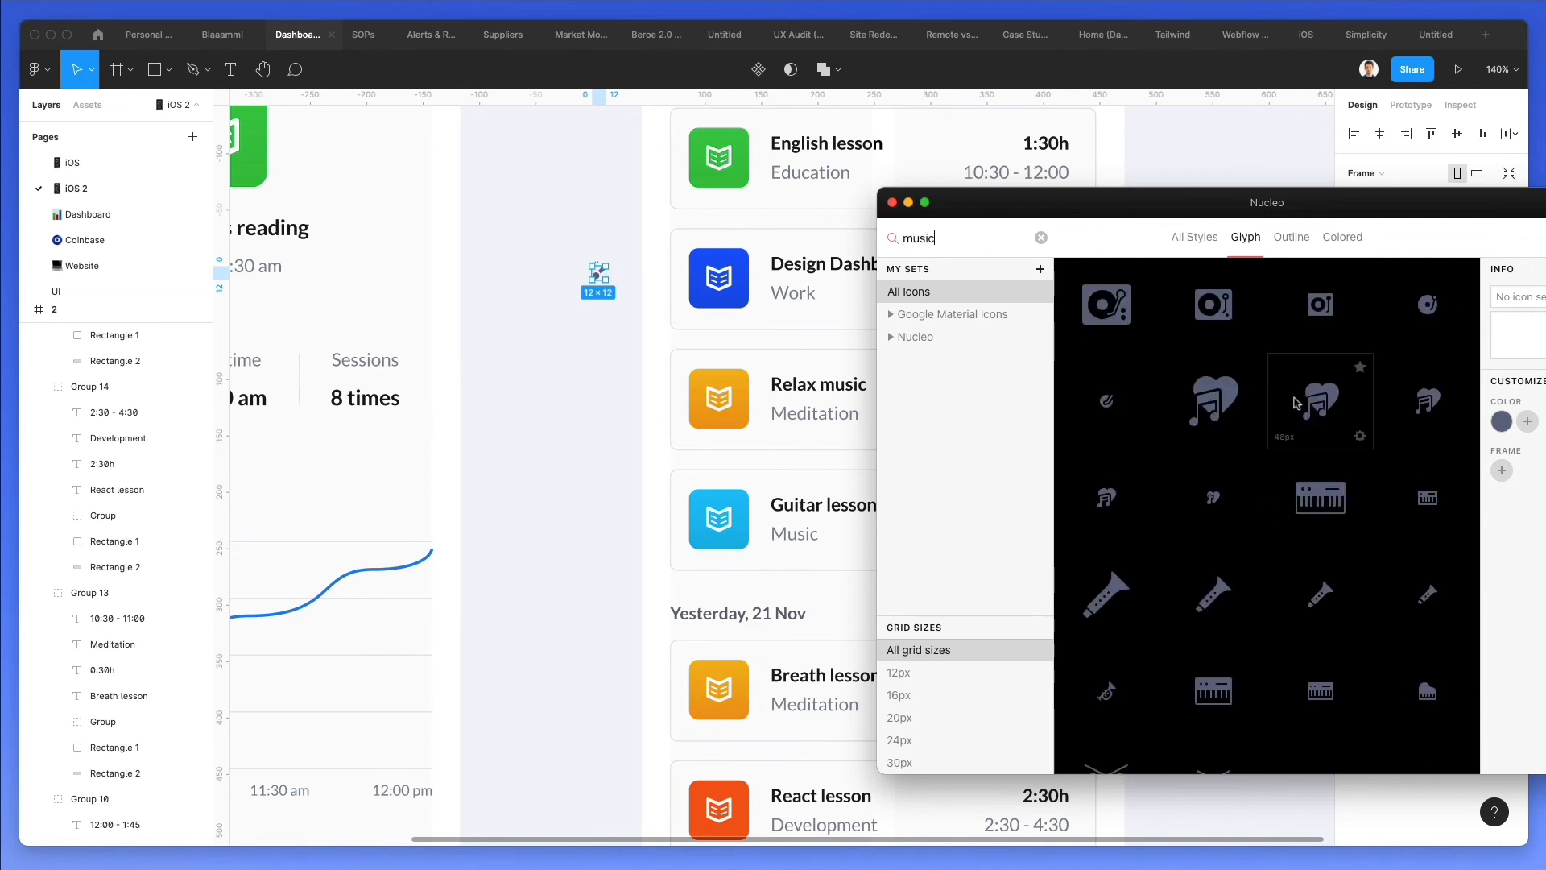
pyautogui.scroll(-5, 1233, 379)
pyautogui.moveTo(1107, 305); pyautogui.dragTo(589, 400)
# Search Nucleo for "guitar" and place the 48 px guitar icon beside the Guitar lesson card
pyautogui.write('gui')
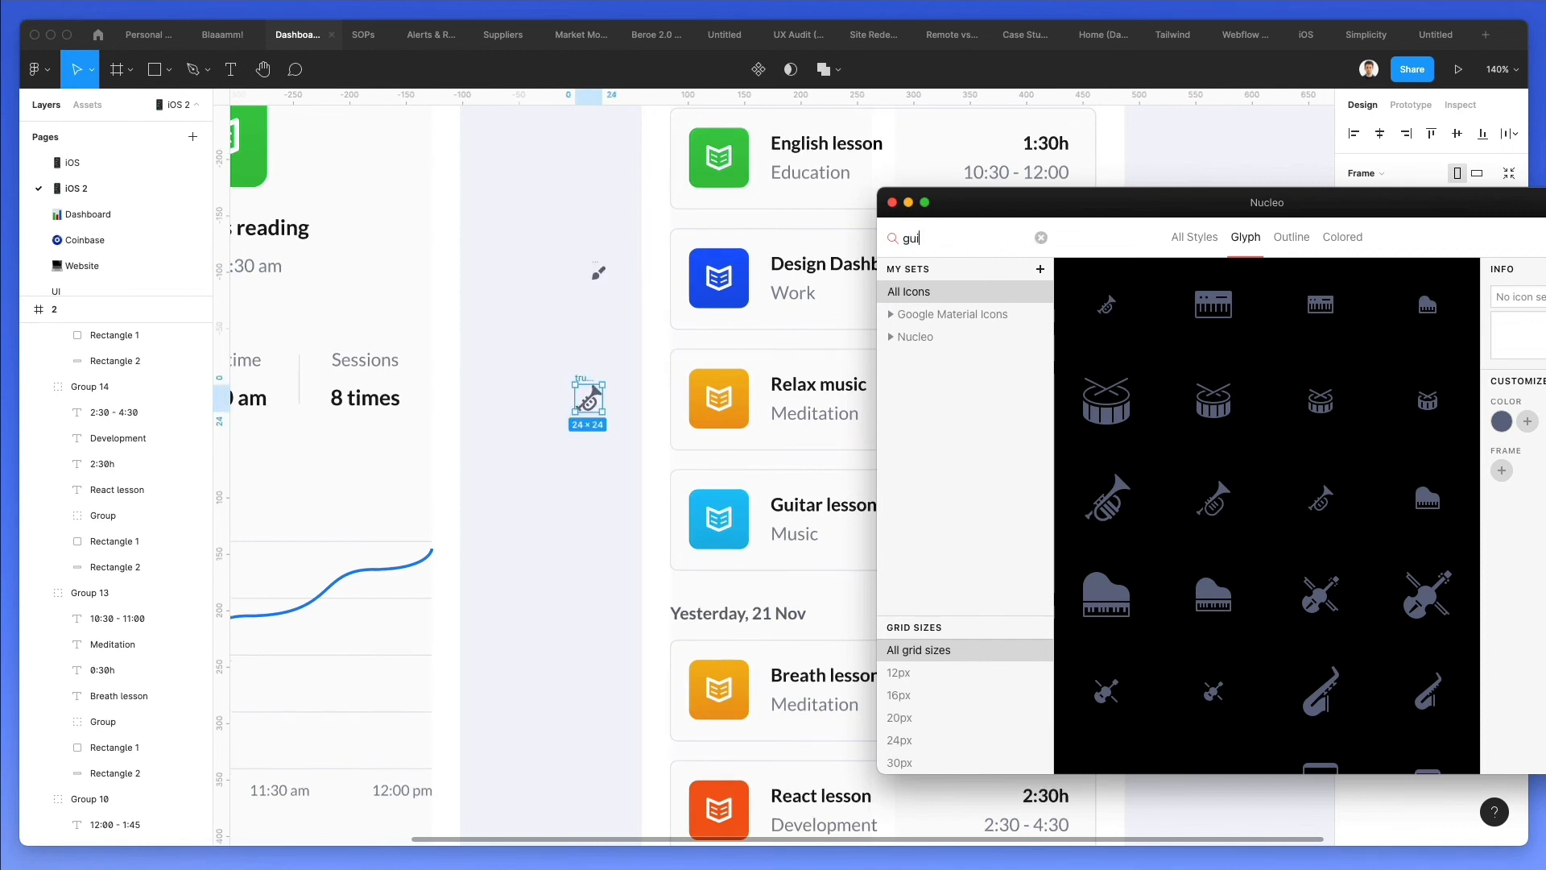
pyautogui.write('tar')
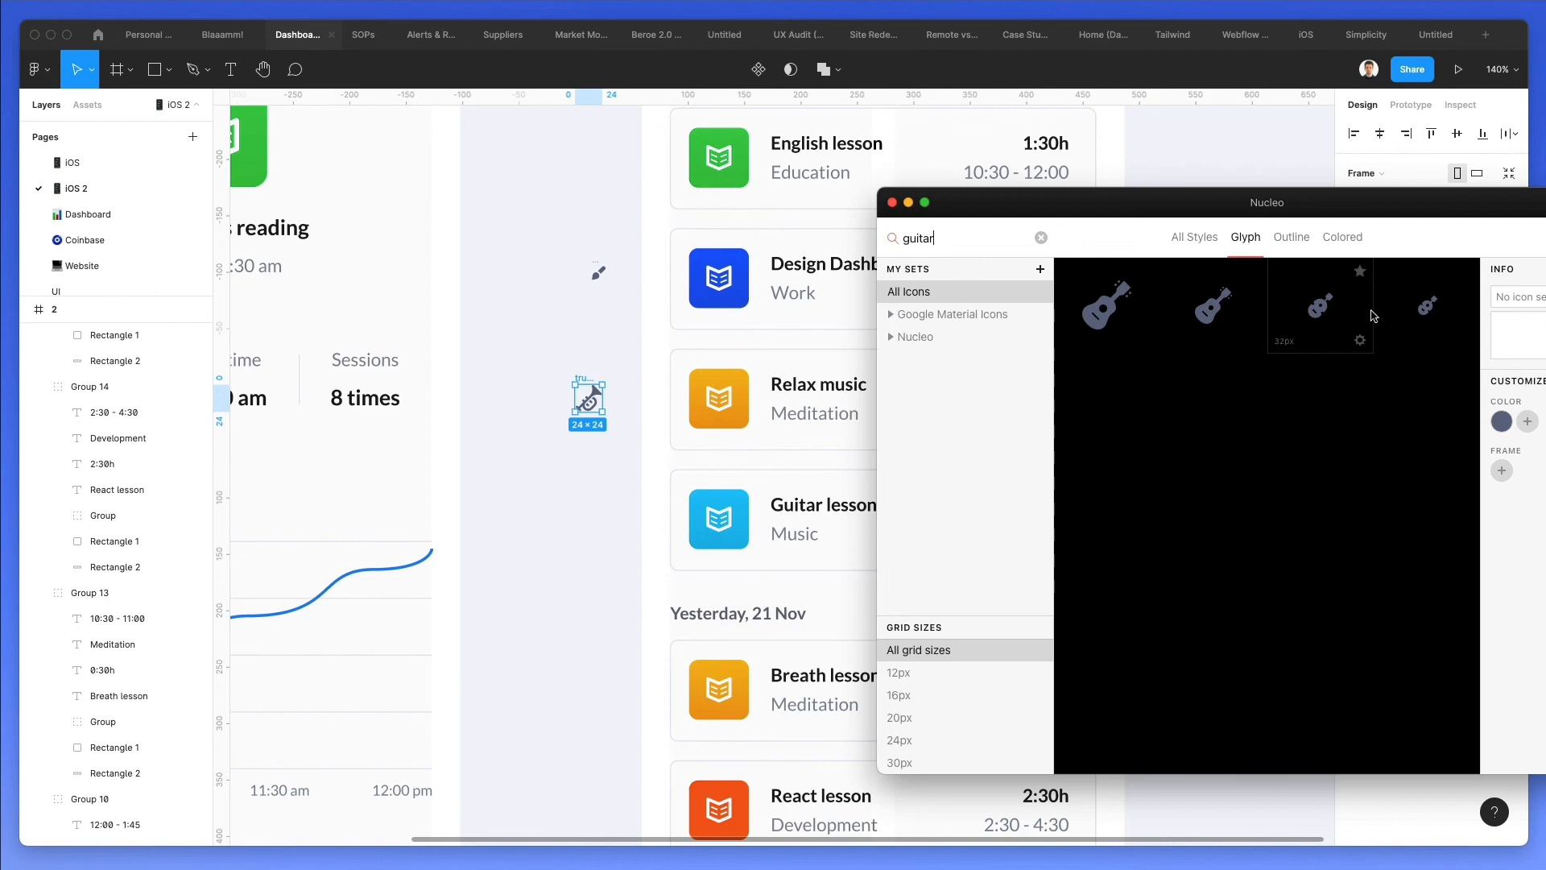
pyautogui.moveTo(759, 439); pyautogui.dragTo(584, 516)
# Search Nucleo for "breath" and place the 16 px lungs icon beside the Breath lesson card
pyautogui.scroll(-2, 584, 516)
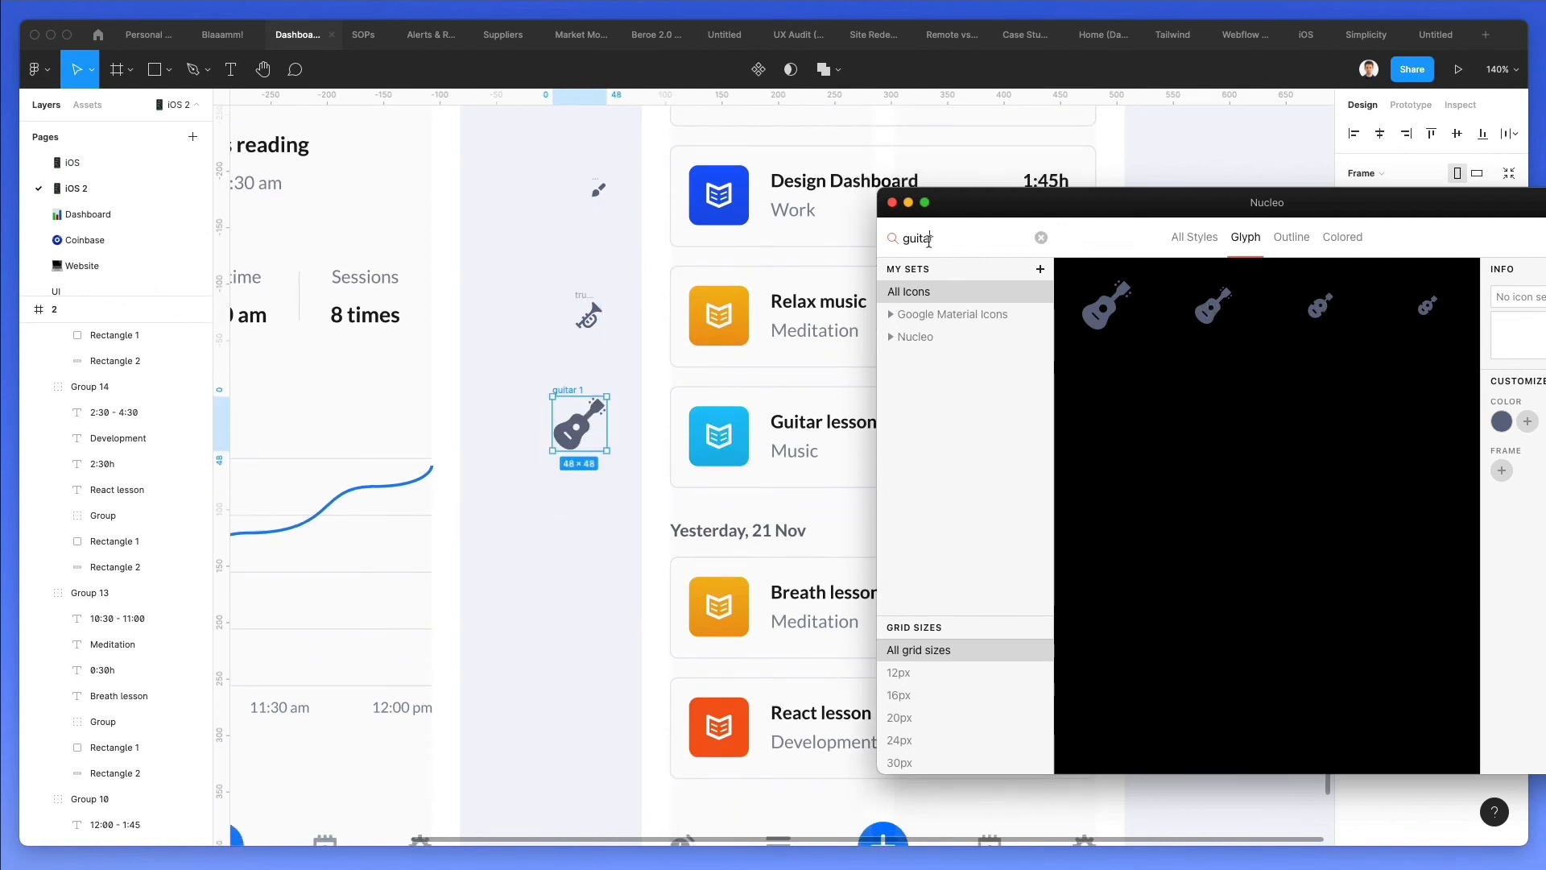
pyautogui.write('bre')
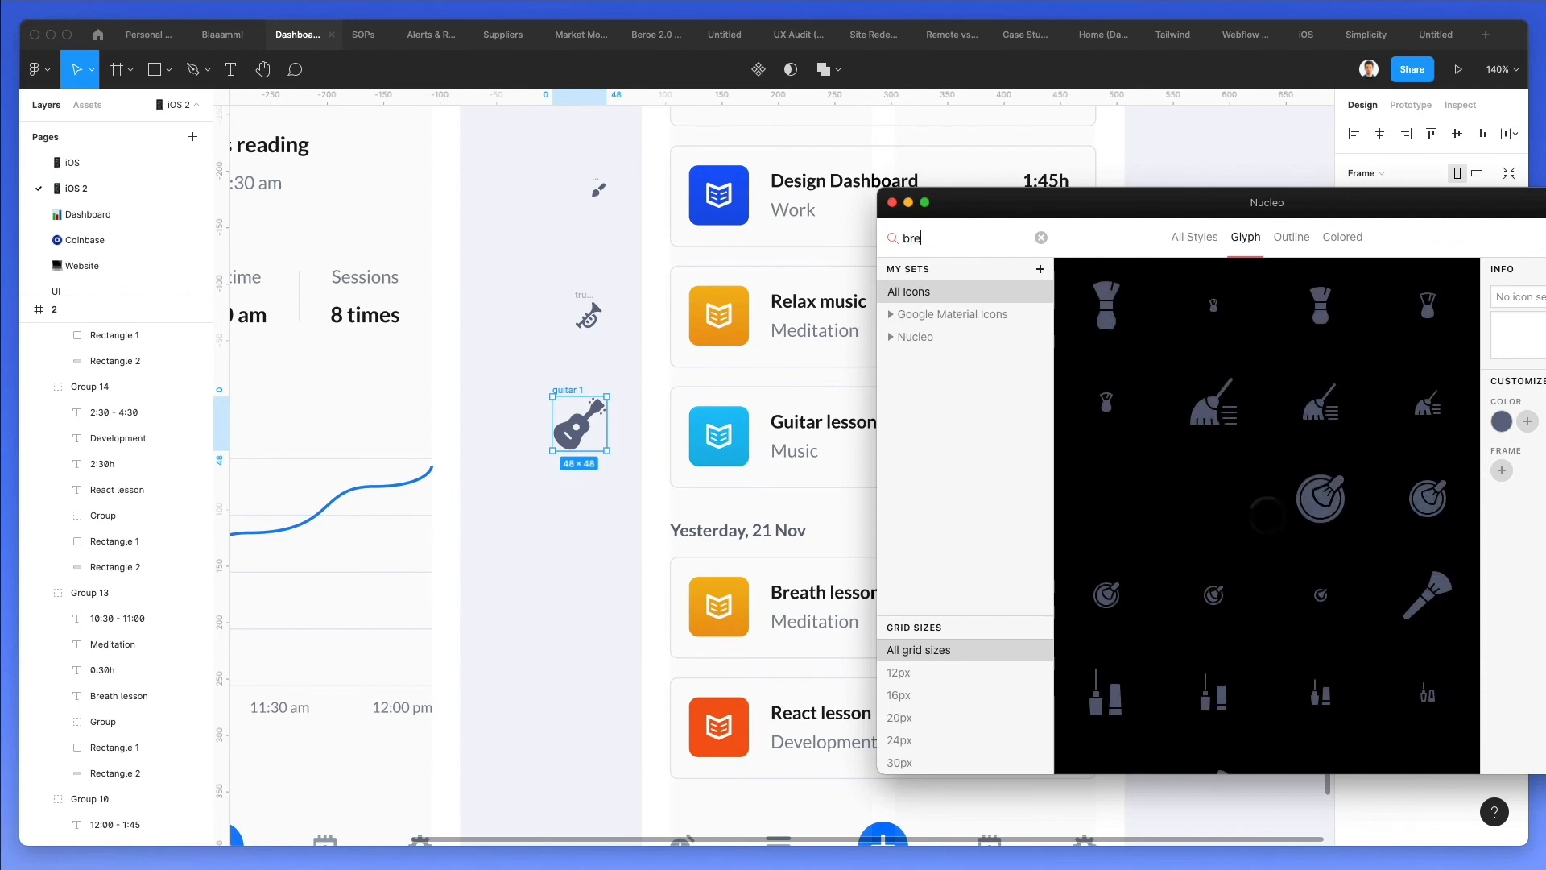
pyautogui.write('ath')
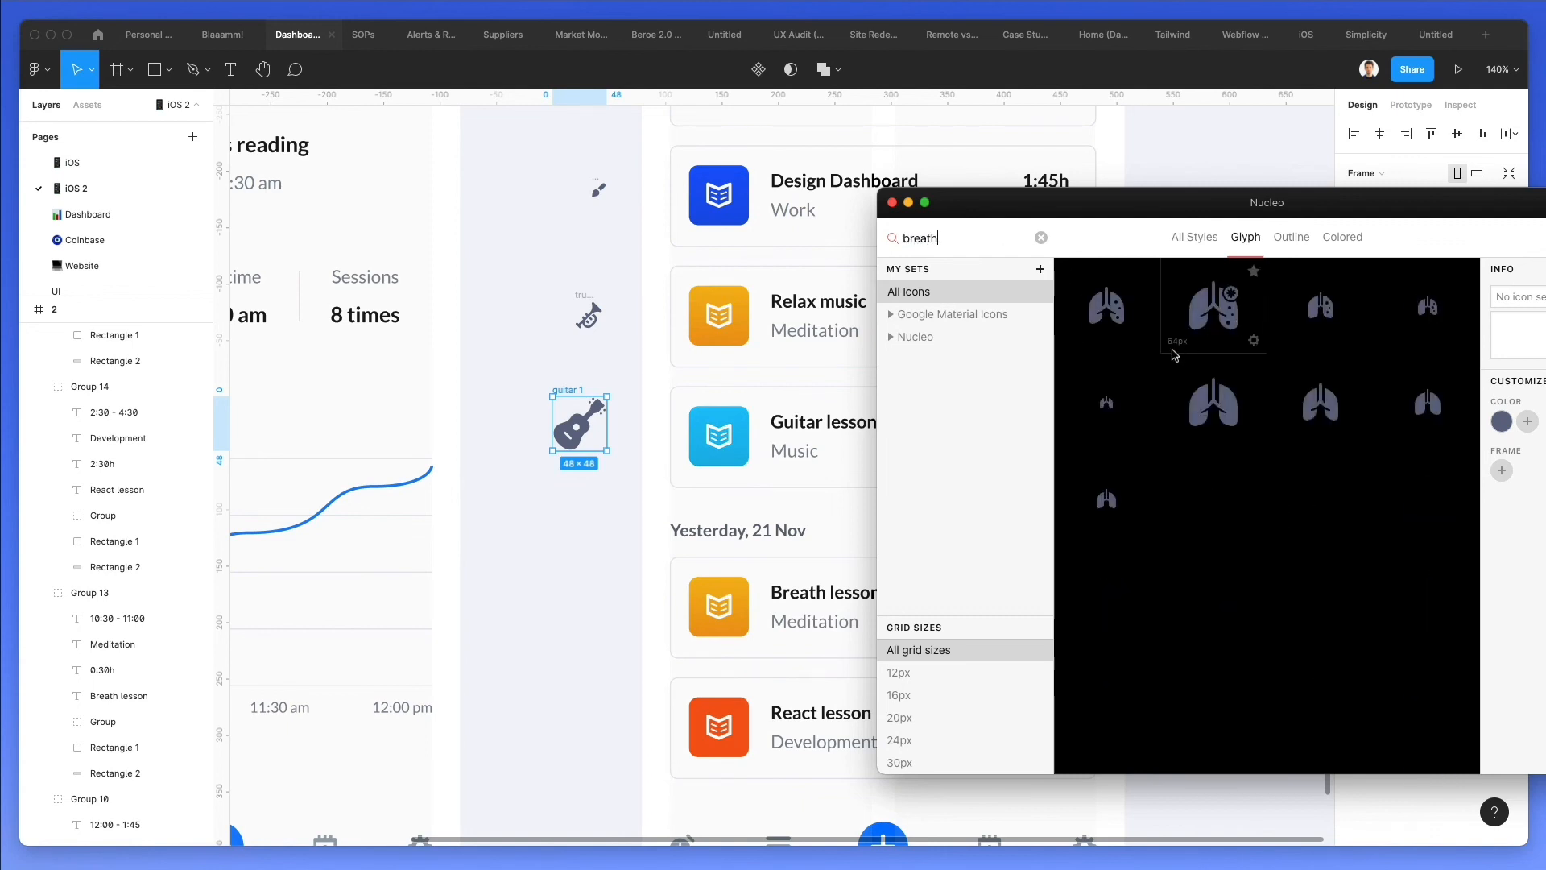
pyautogui.moveTo(1122, 405); pyautogui.dragTo(593, 594)
# Search Nucleo for "devel" and place the 16 px console icon beside the React lesson card
pyautogui.scroll(-2, 593, 595)
pyautogui.doubleClick(925, 240)
pyautogui.write('dev')
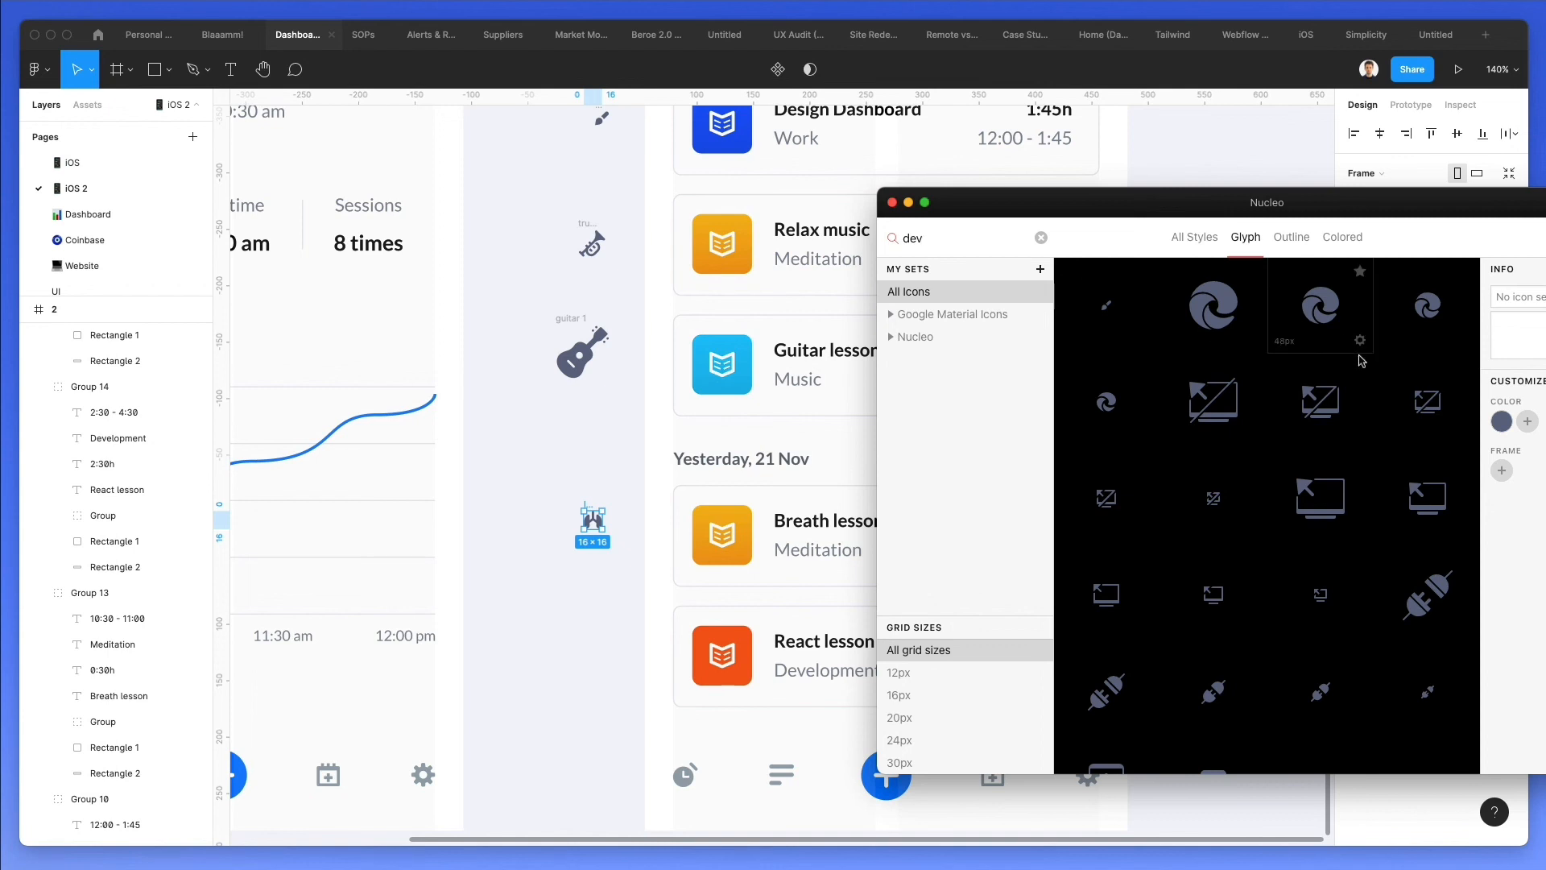
pyautogui.scroll(-3, 1361, 360)
pyautogui.write('el')
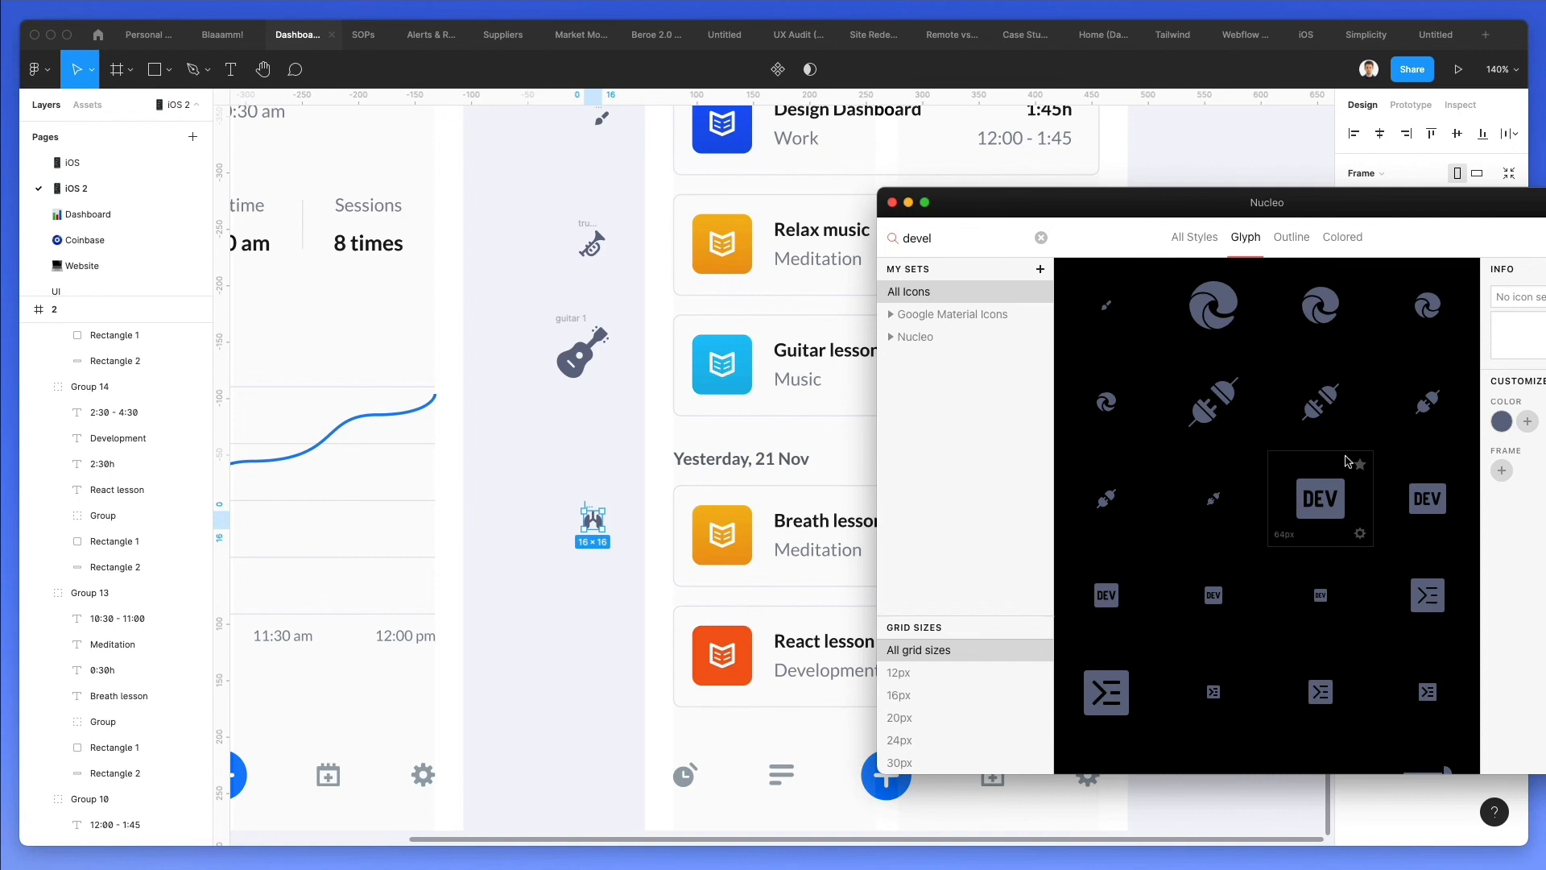
pyautogui.scroll(-3, 1343, 447)
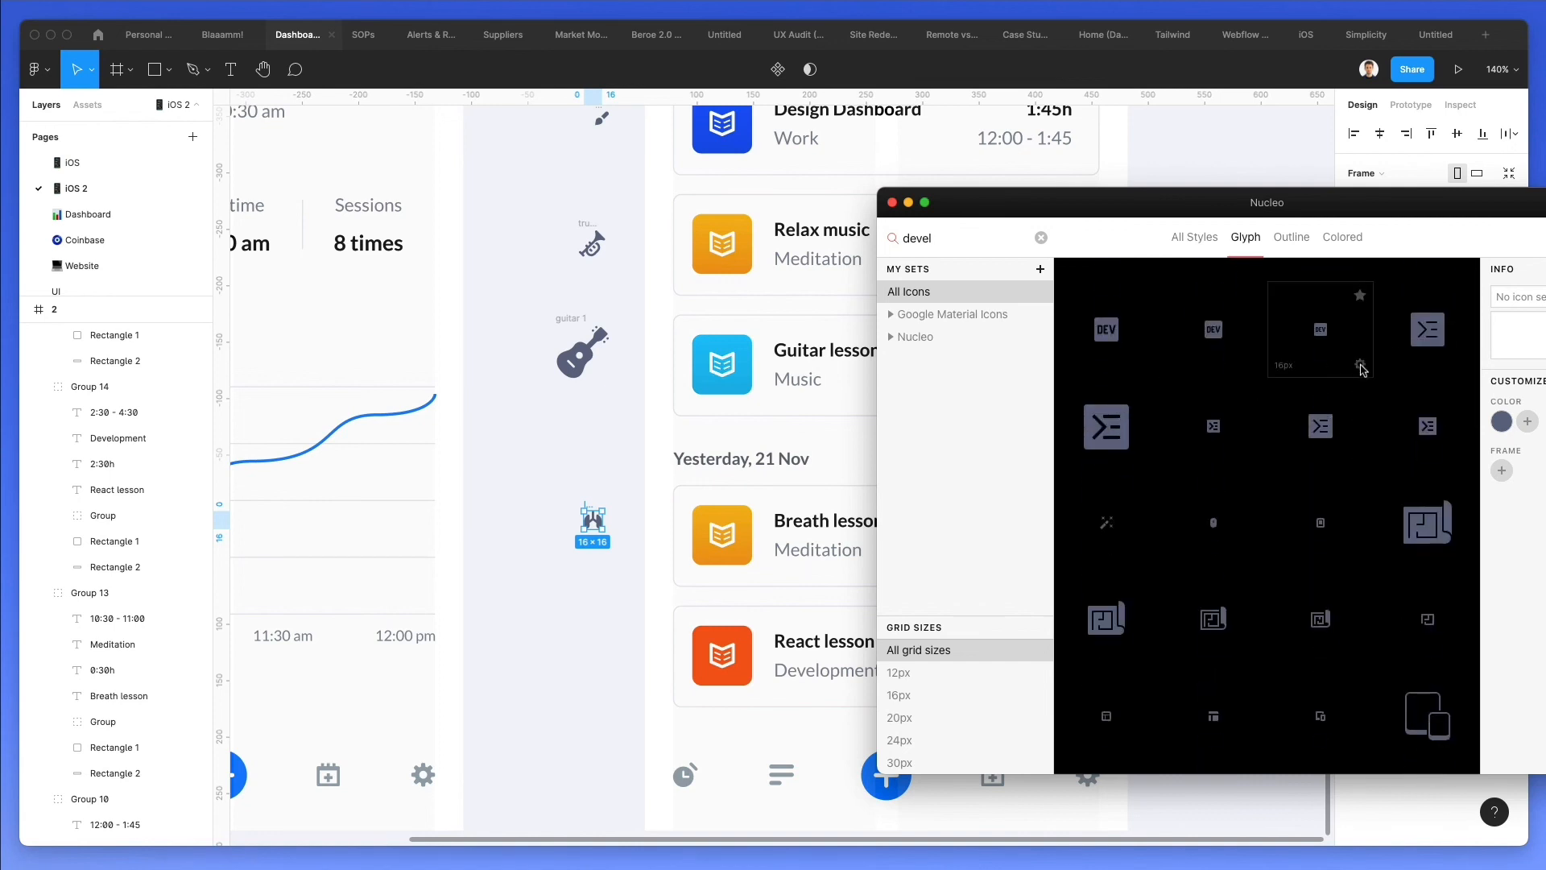
pyautogui.moveTo(1084, 471); pyautogui.dragTo(604, 657)
# Align the brush, trumpet, guitar, lungs and console icons on their horizontal centres in Figma
pyautogui.click(617, 590)
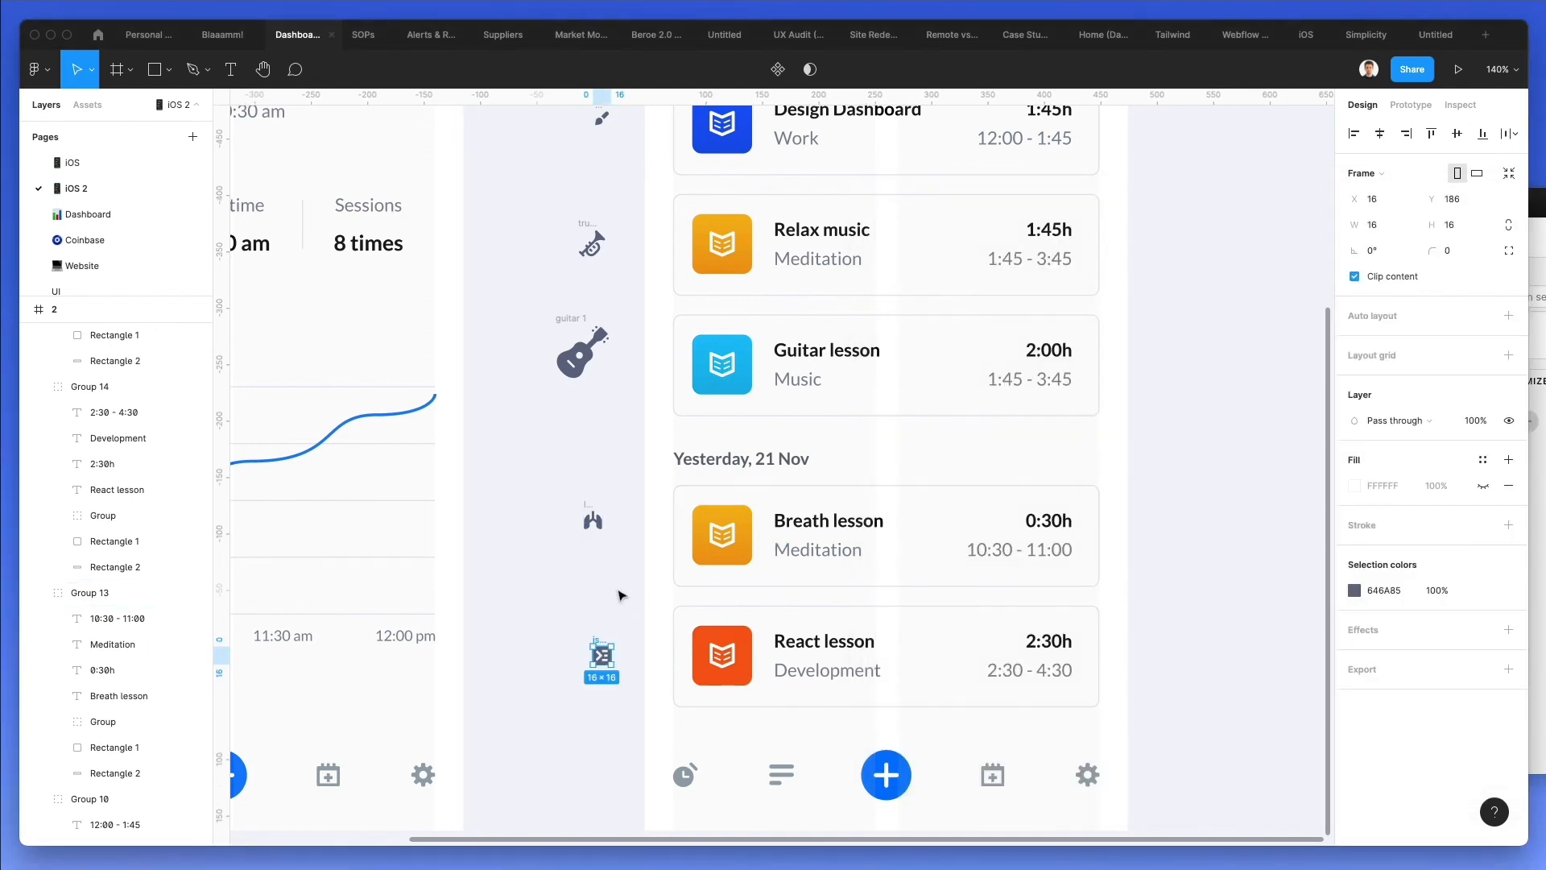
pyautogui.scroll(-2, 618, 591)
pyautogui.click(618, 580)
pyautogui.scroll(1, 617, 577)
pyautogui.moveTo(512, 190)
pyautogui.mouseDown()
pyautogui.moveTo(572, 311)
pyautogui.moveTo(633, 752)
pyautogui.moveTo(648, 729)
pyautogui.mouseUp()
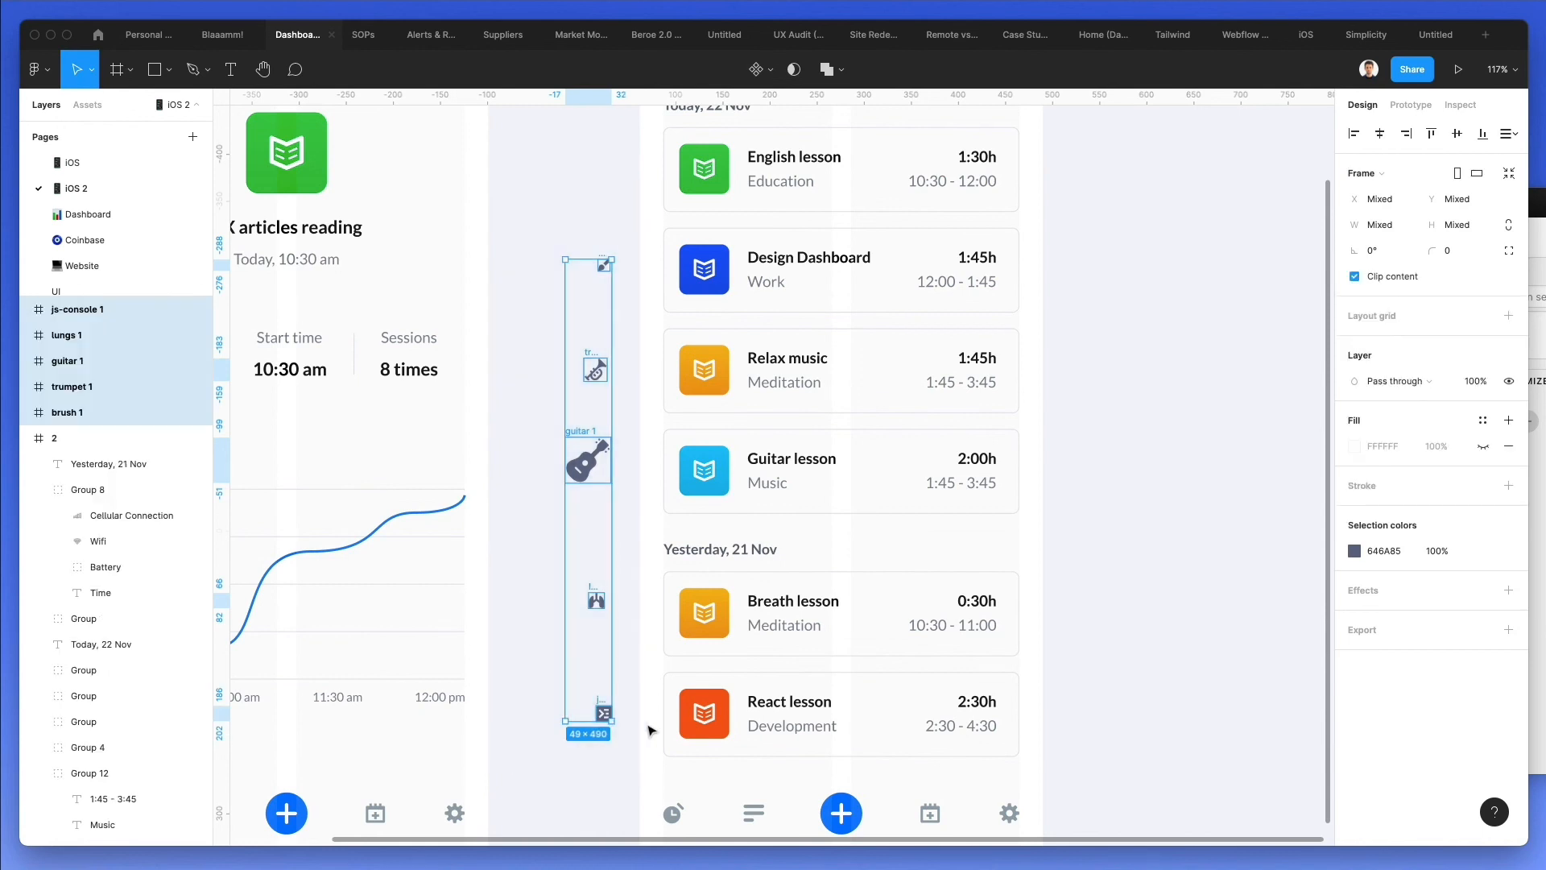
pyautogui.click(1380, 134)
# Remove the frames around the five imported icons and set their width to 20 with proportions constrained
pyautogui.press('super+shift+g')
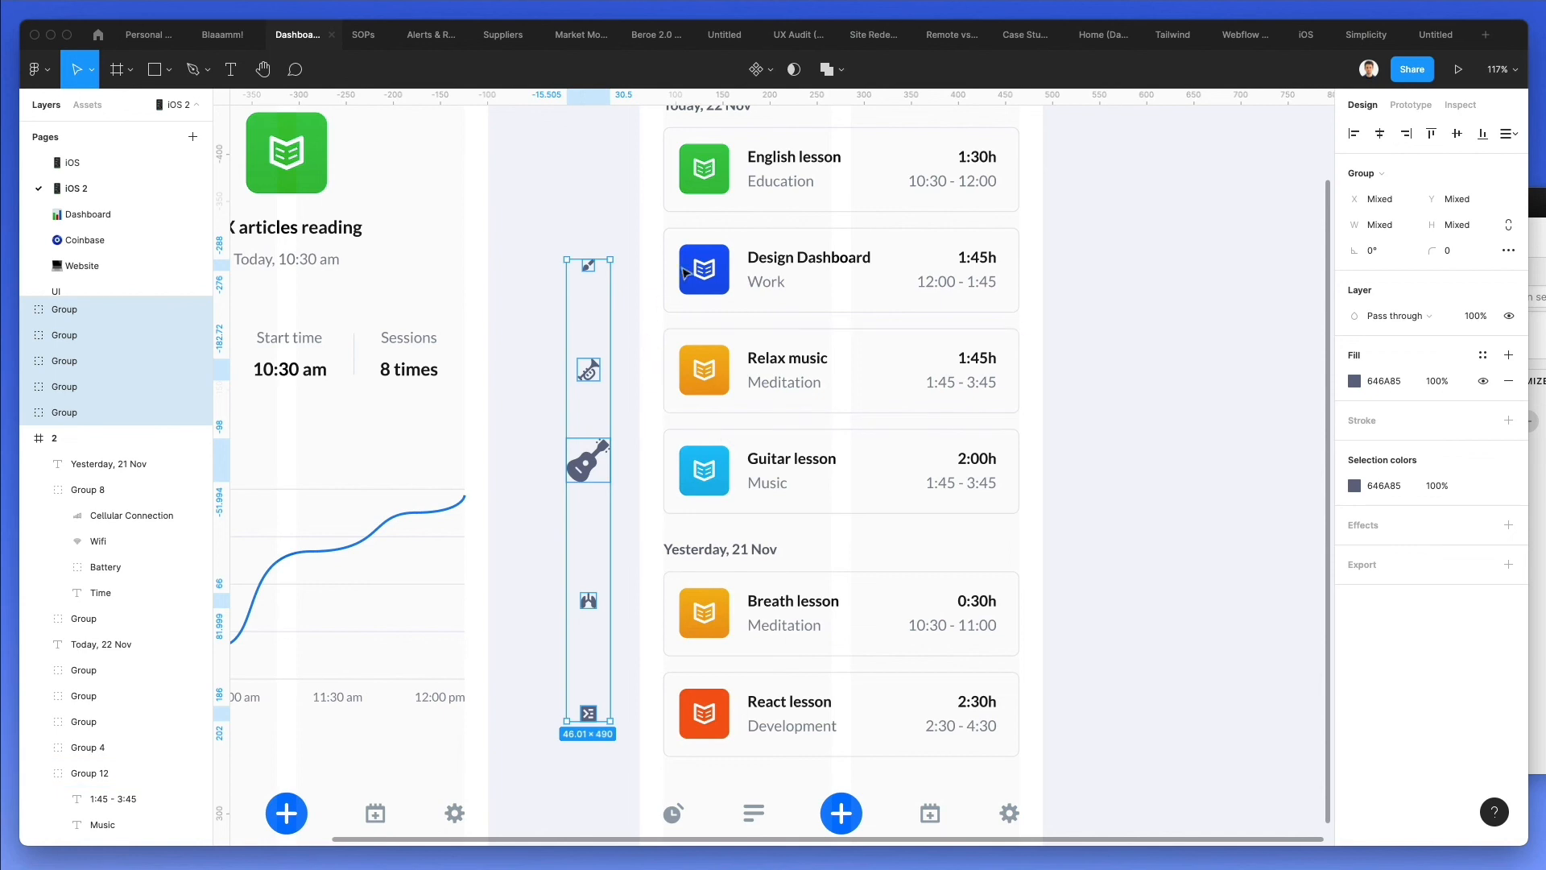
pyautogui.click(1396, 236)
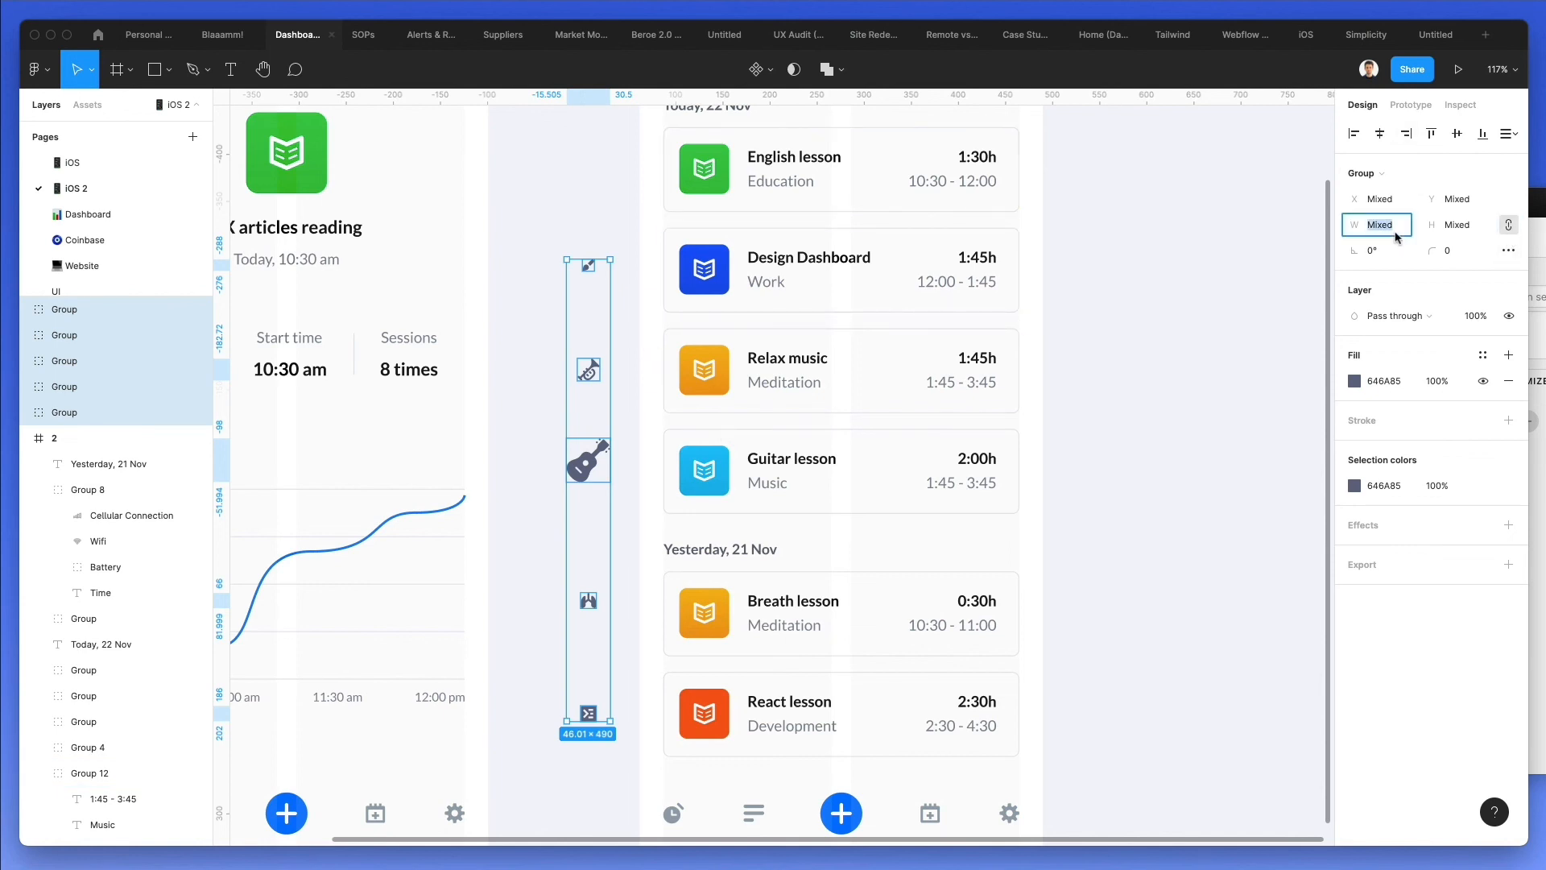
pyautogui.press('Return')
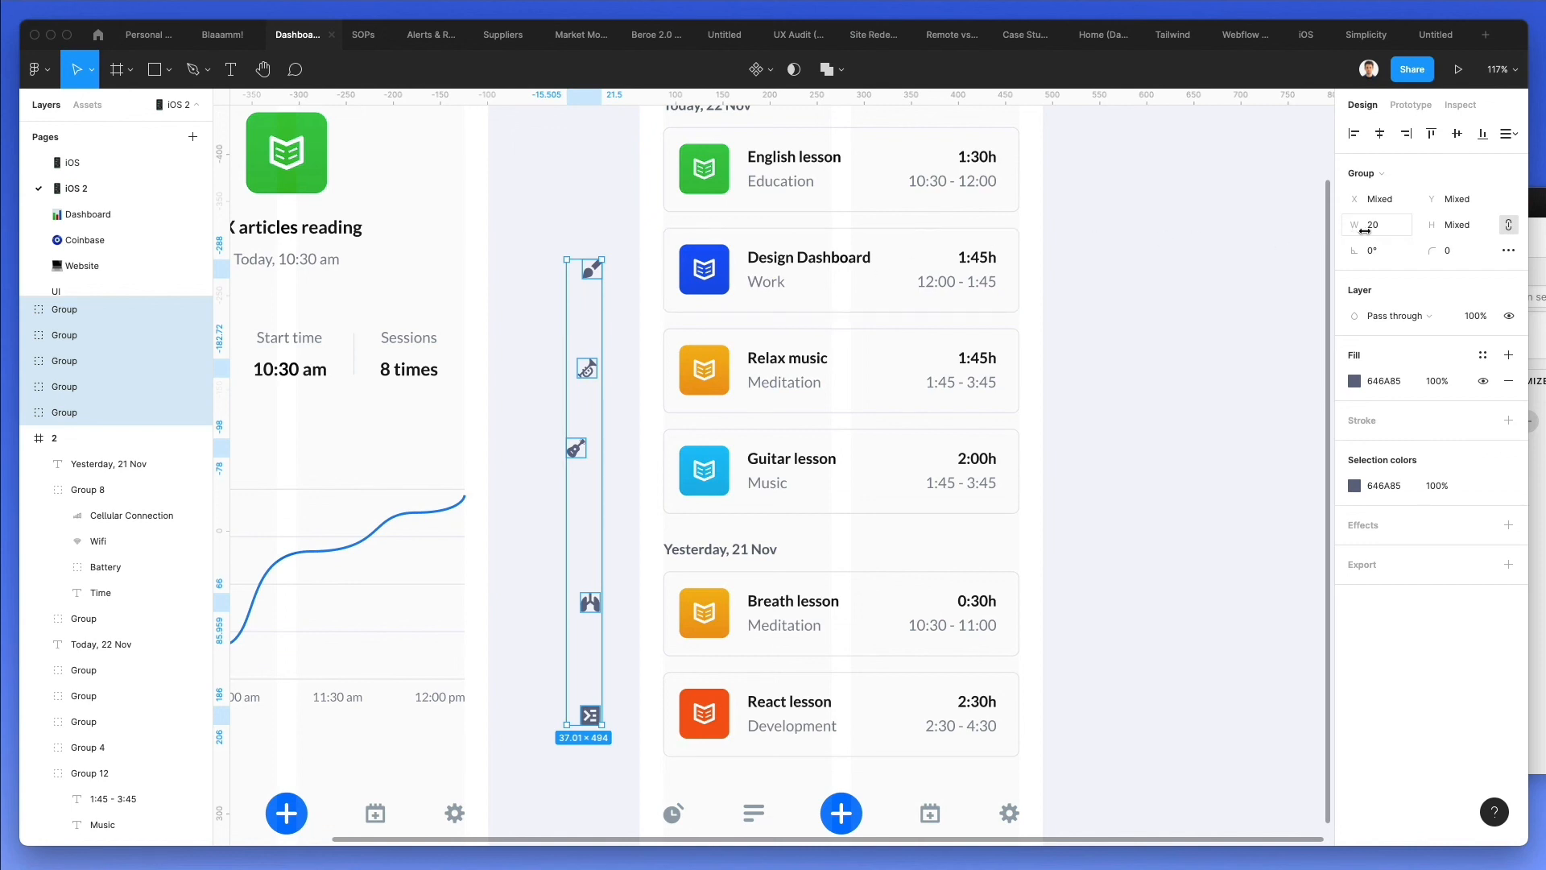
# Set the width of the five icons to 22 and align them on their horizontal centres
pyautogui.moveTo(1366, 233); pyautogui.dragTo(1369, 234)
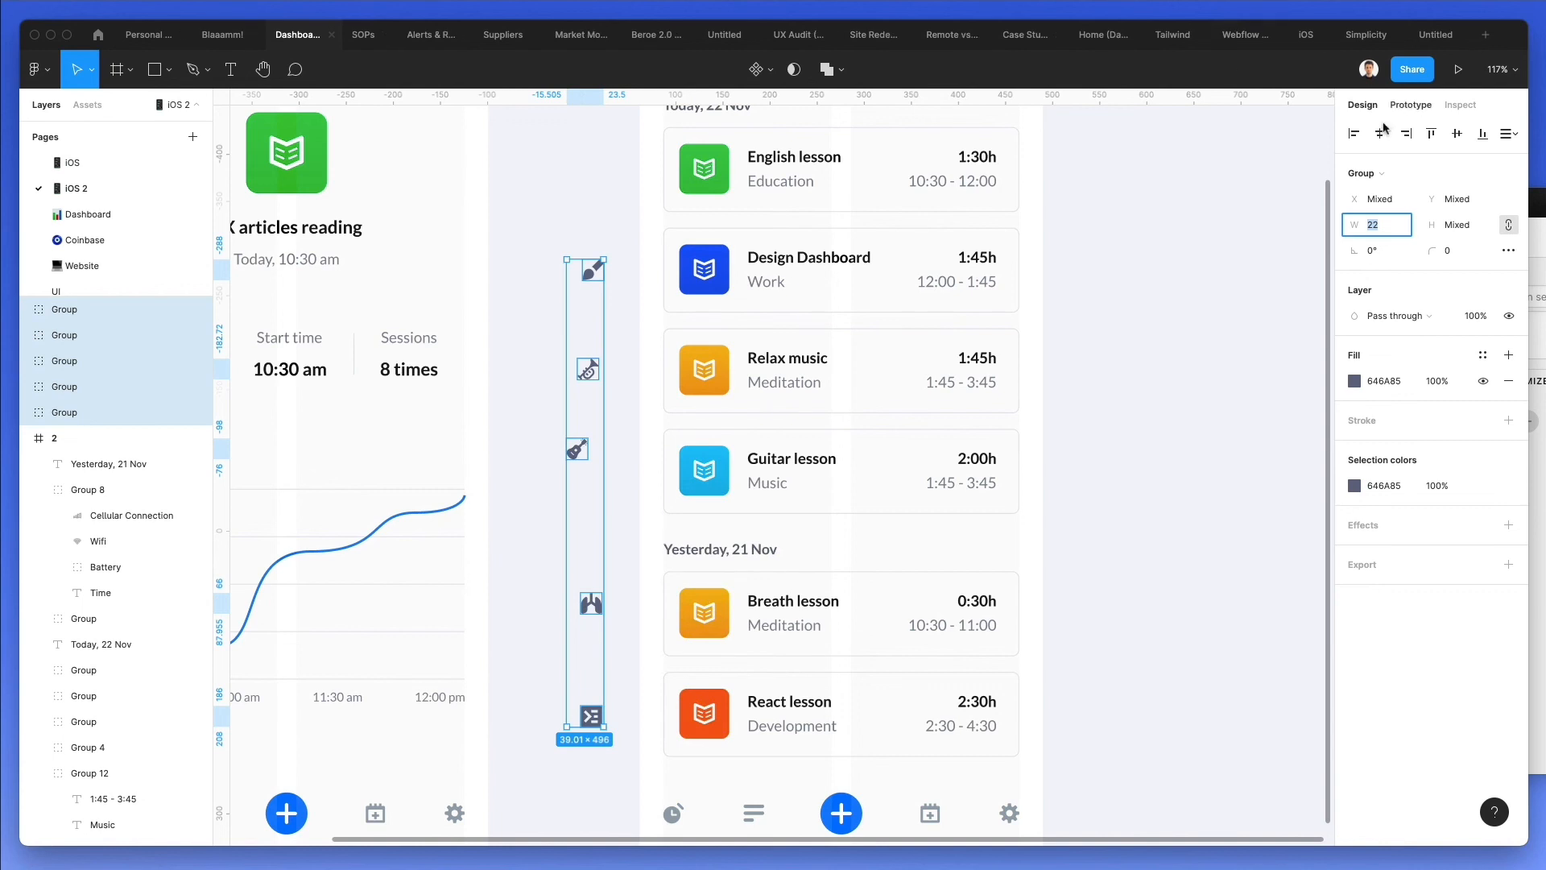
pyautogui.click(656, 278)
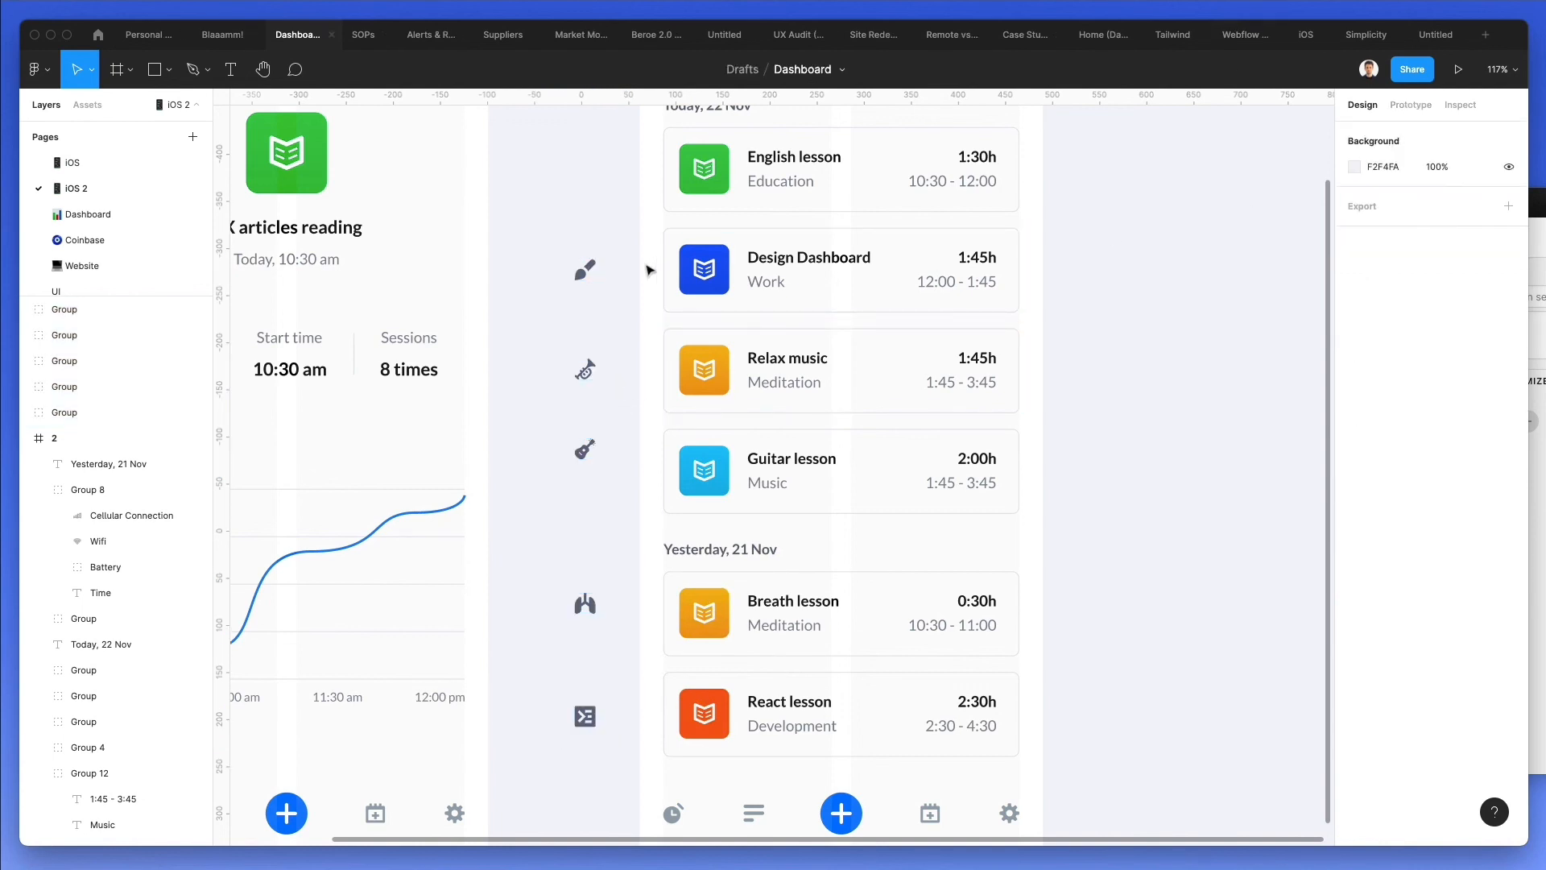
# Move the column of five icons onto the coloured squares of the lesson cards
pyautogui.moveTo(580, 325); pyautogui.dragTo(623, 747)
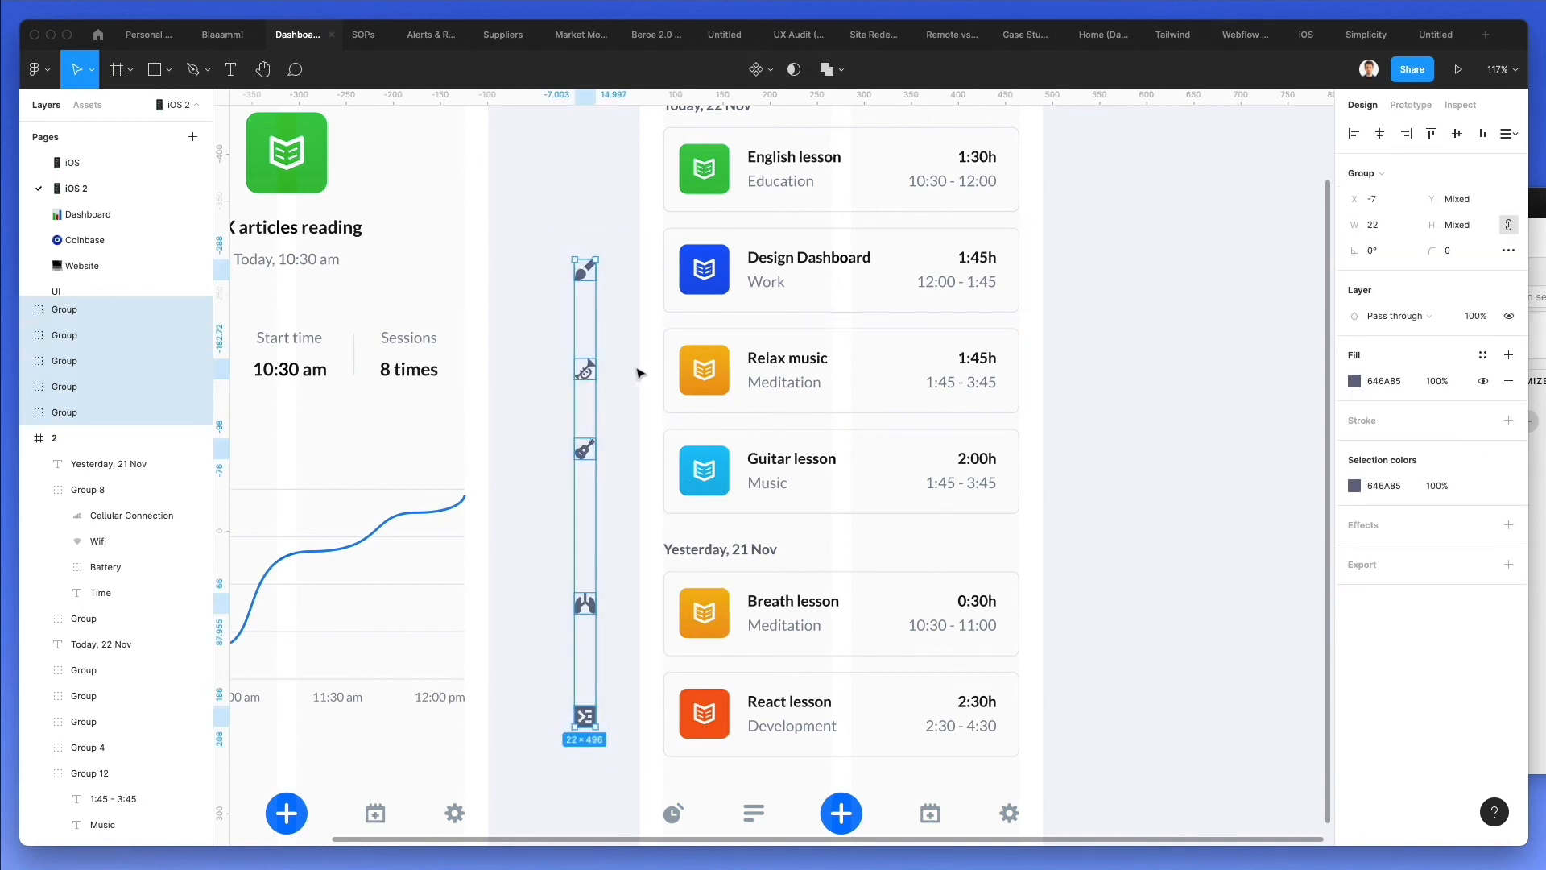
pyautogui.moveTo(590, 379); pyautogui.dragTo(690, 376)
pyautogui.scroll(5, 709, 370)
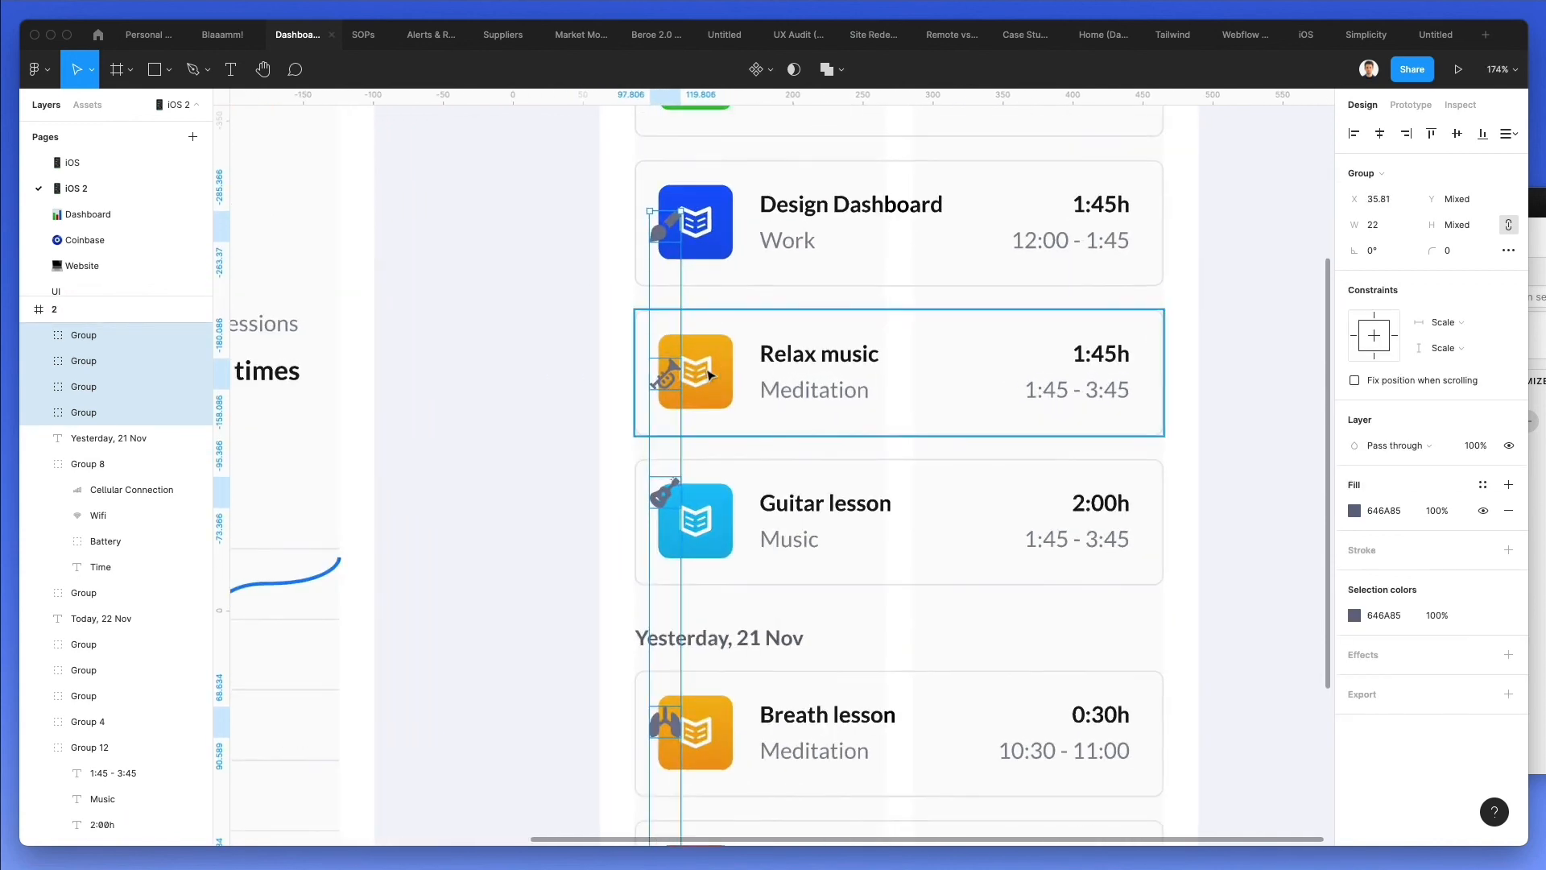
# Delete the placeholder book icons from the five cards below English lesson
pyautogui.click(708, 372)
pyautogui.hotkey('ctrl', 'x')
pyautogui.click(703, 234)
pyautogui.hotkey('ctrl', 'v')
pyautogui.press('Delete')
pyautogui.doubleClick(706, 524)
pyautogui.press('Delete')
pyautogui.scroll(-3, 707, 524)
pyautogui.doubleClick(709, 467)
pyautogui.press('Delete')
pyautogui.doubleClick(692, 620)
pyautogui.press('Delete')
# Recolour the brush, trumpet, guitar, lungs and console icons to white FFFFFF and shift them 10 px right
pyautogui.click(665, 626)
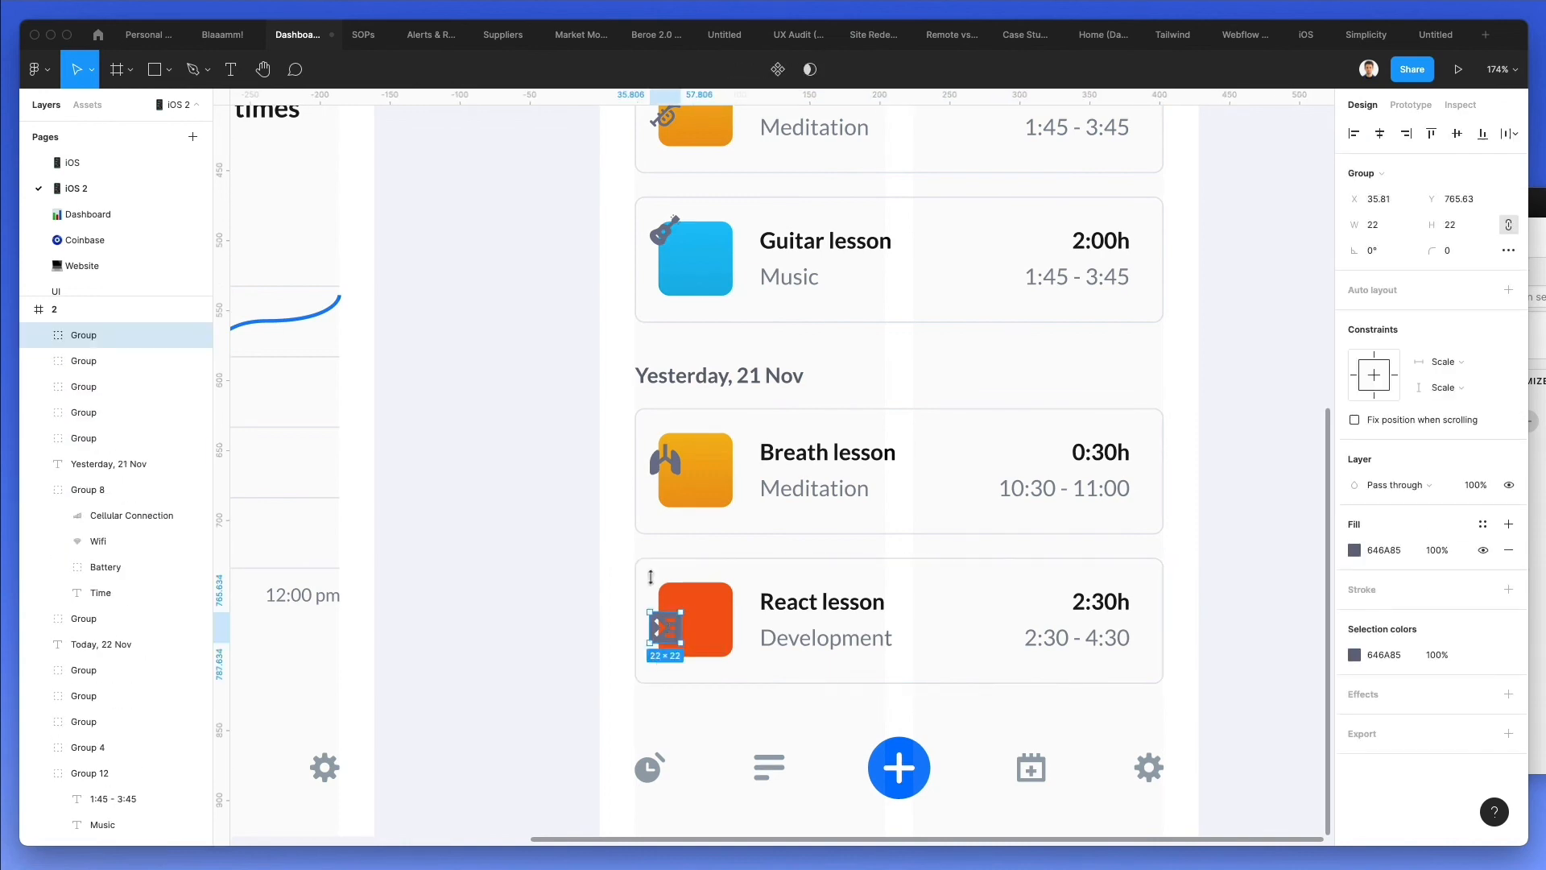
pyautogui.keyDown('shift'); pyautogui.click(665, 461); pyautogui.keyUp('shift')
pyautogui.scroll(2, 570, 560)
pyautogui.scroll(3, 570, 560)
pyautogui.keyDown('shift'); pyautogui.click(665, 509); pyautogui.keyUp('shift')
pyautogui.keyDown('shift'); pyautogui.click(665, 393); pyautogui.keyUp('shift')
pyautogui.keyDown('shift'); pyautogui.click(676, 241); pyautogui.keyUp('shift')
pyautogui.press('i')
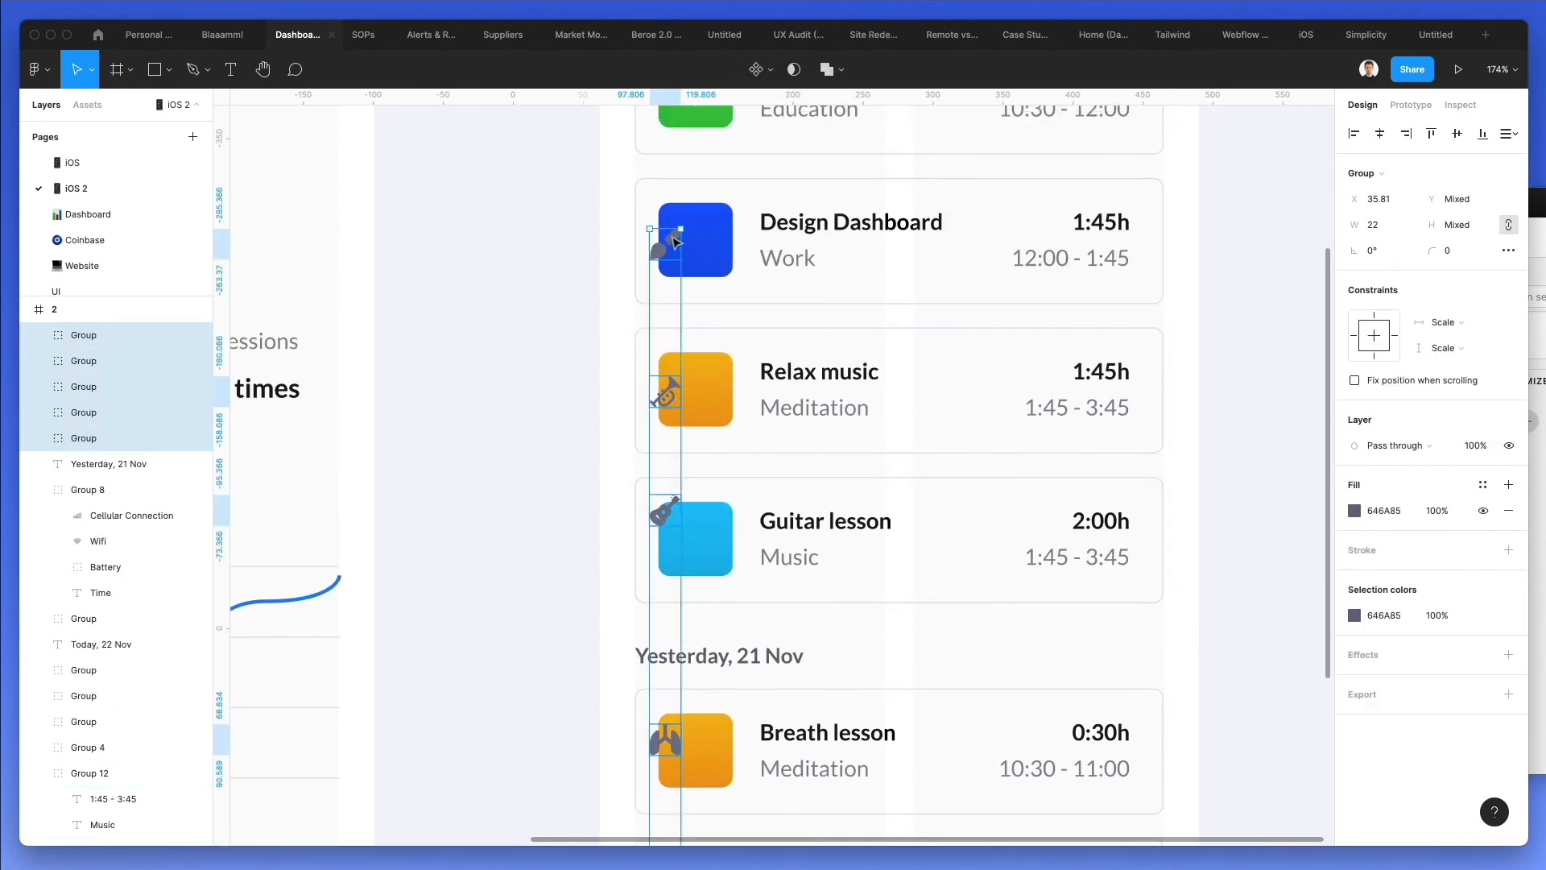
pyautogui.click(1257, 167)
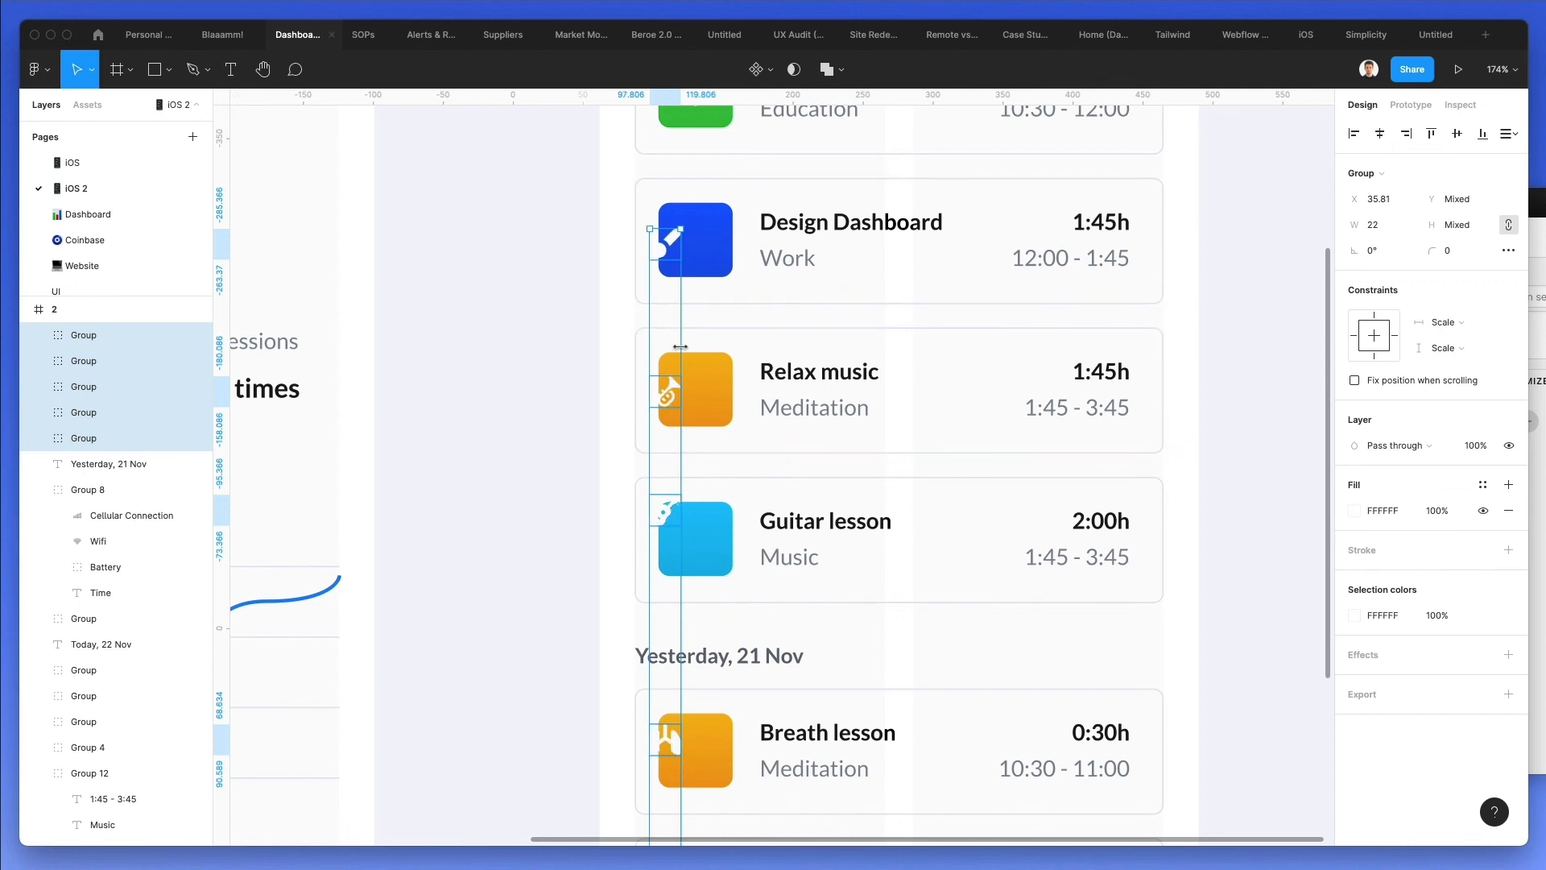
pyautogui.hotkey('shift', 'Right')
pyautogui.click(608, 242)
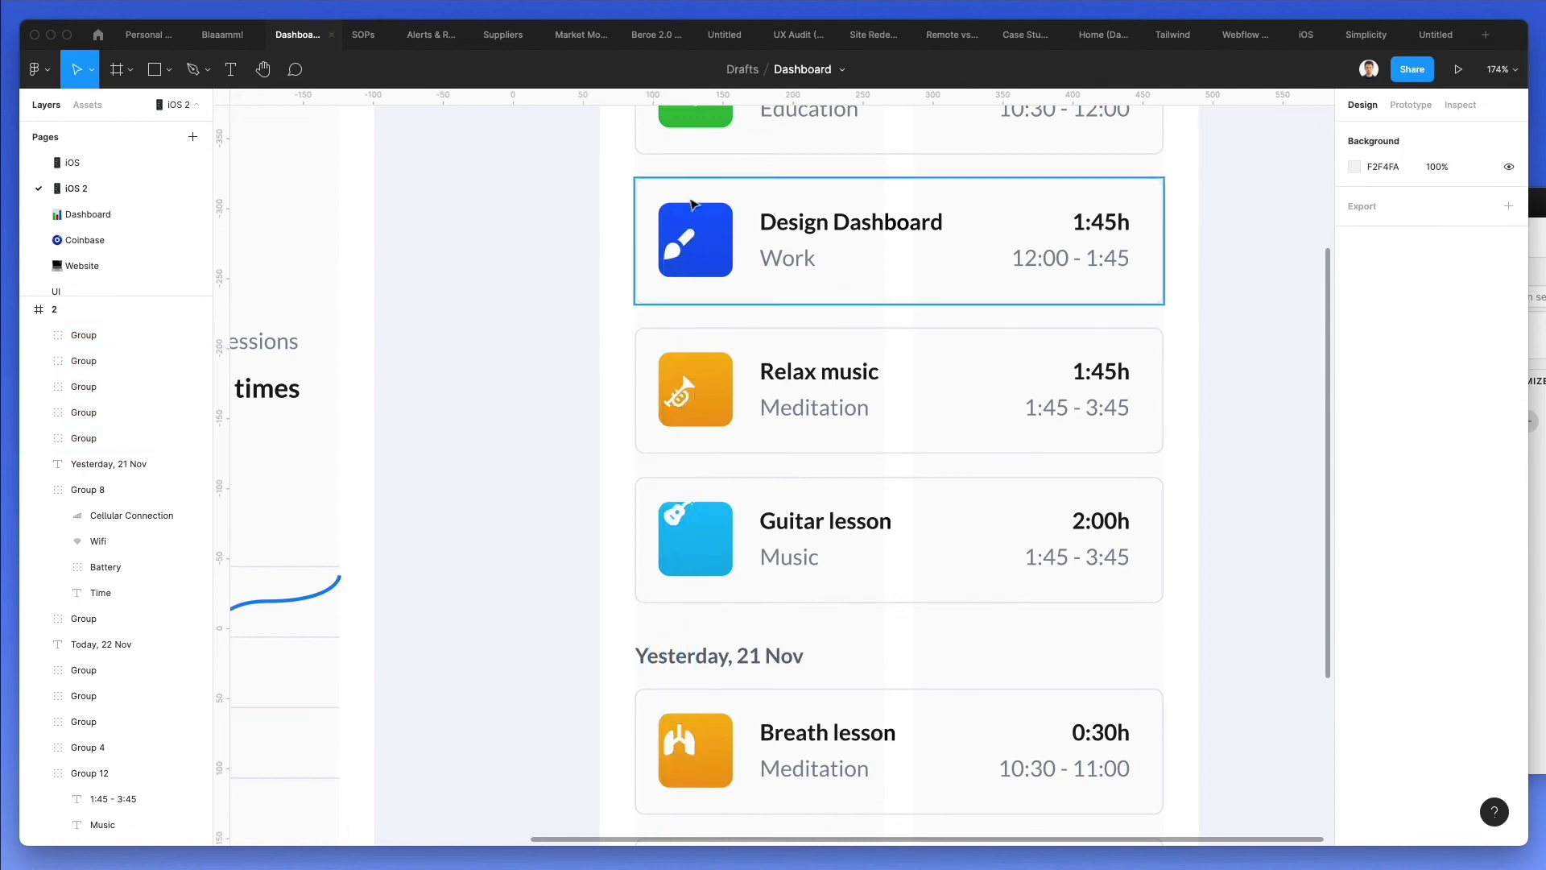
# Place vertical guides at both side edges of the English lesson's book icon and centre the brush icon between them on its blue square
pyautogui.scroll(5, 745, 177)
pyautogui.scroll(5, 745, 194)
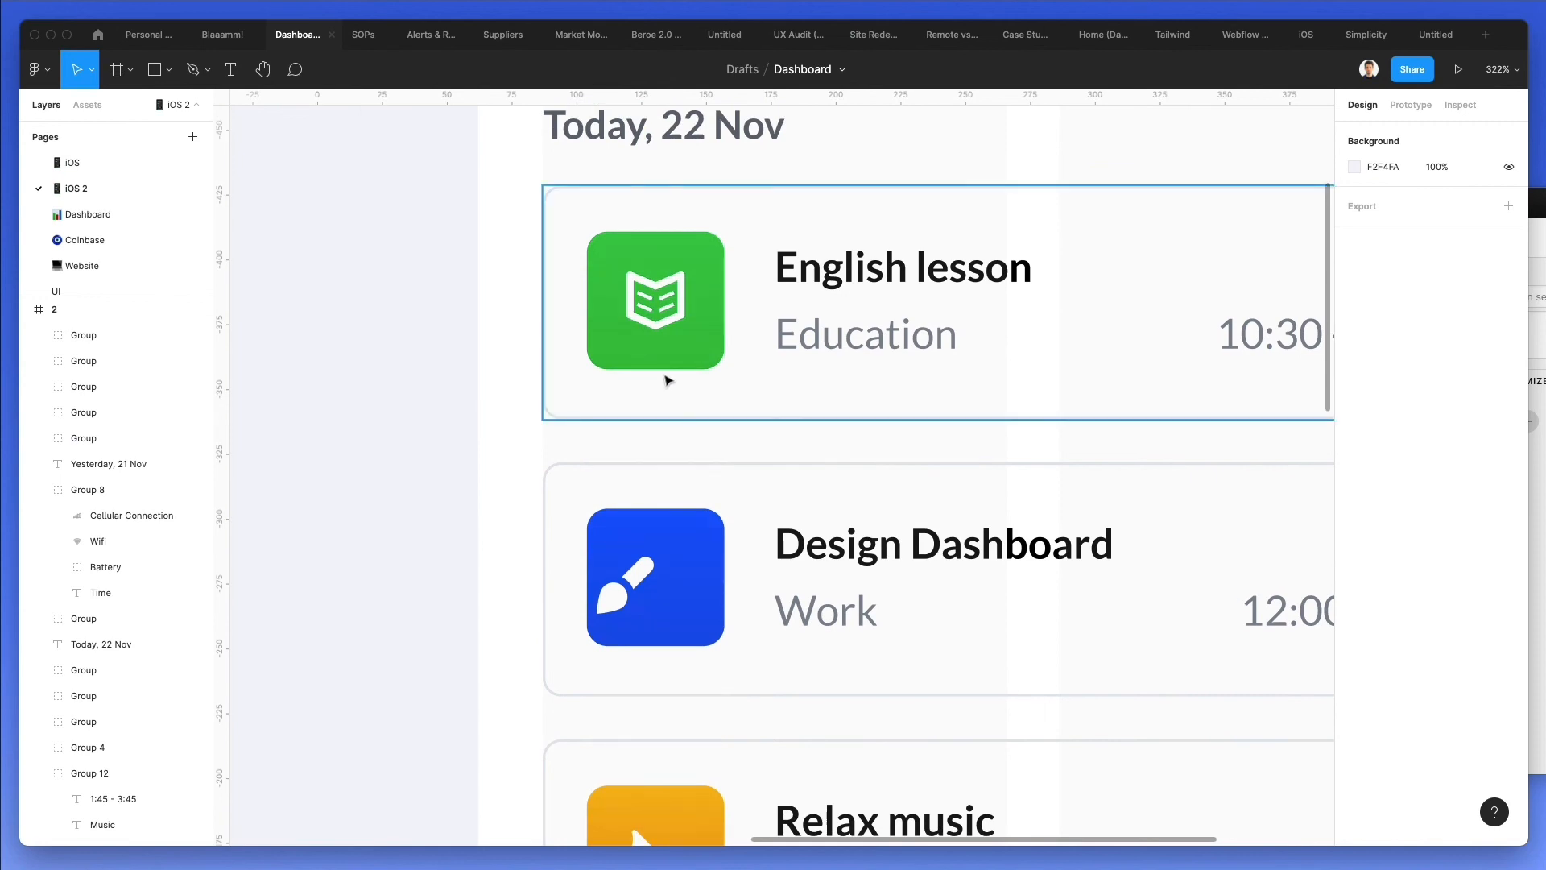
pyautogui.moveTo(219, 311); pyautogui.dragTo(626, 297)
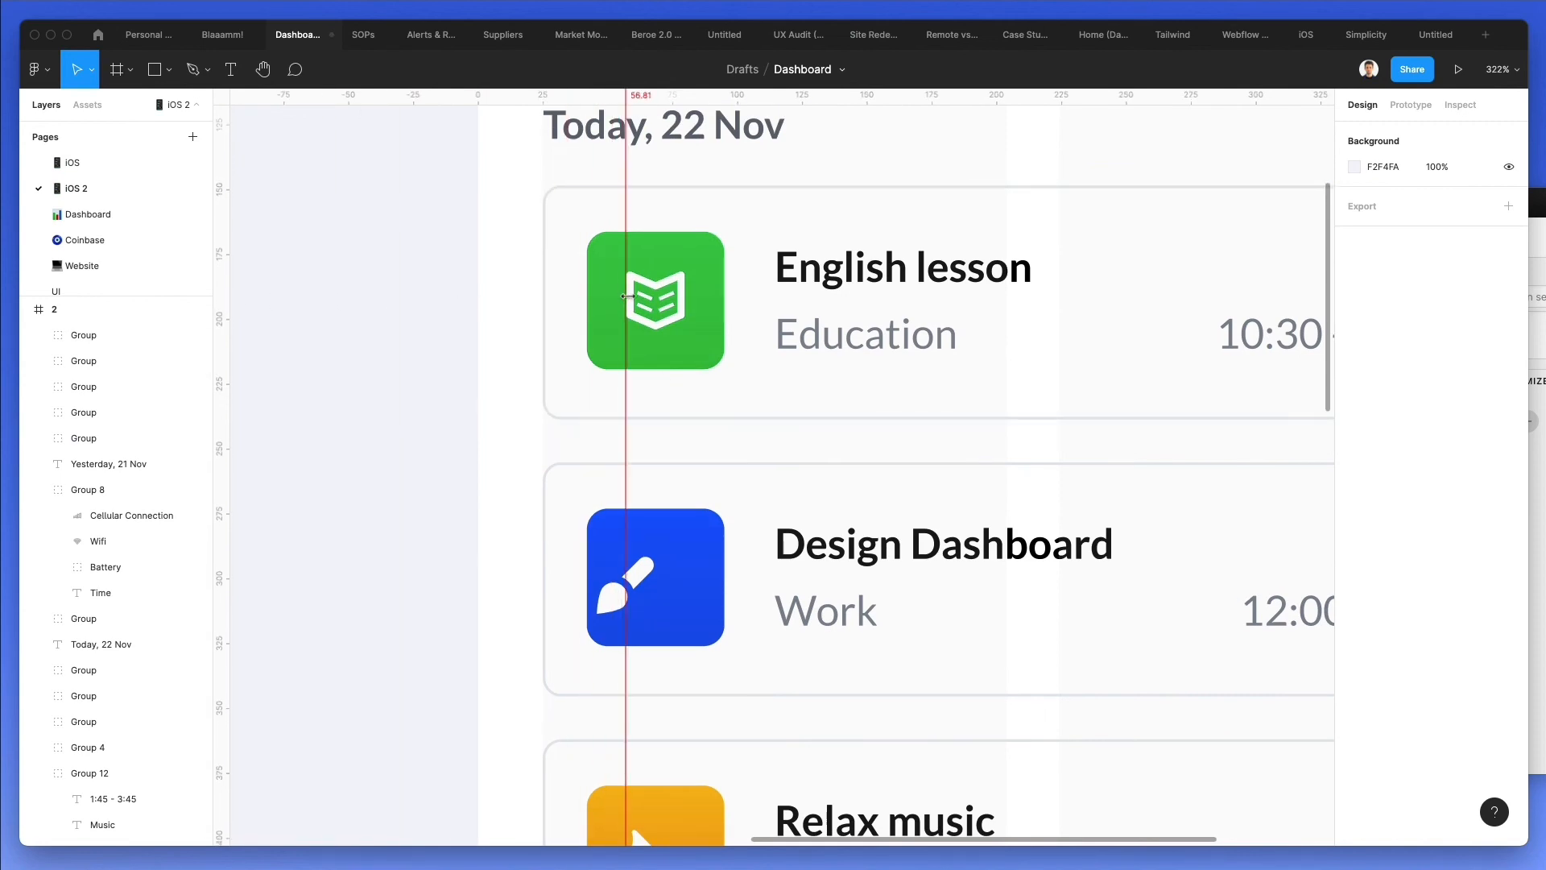
pyautogui.moveTo(225, 331); pyautogui.dragTo(685, 330)
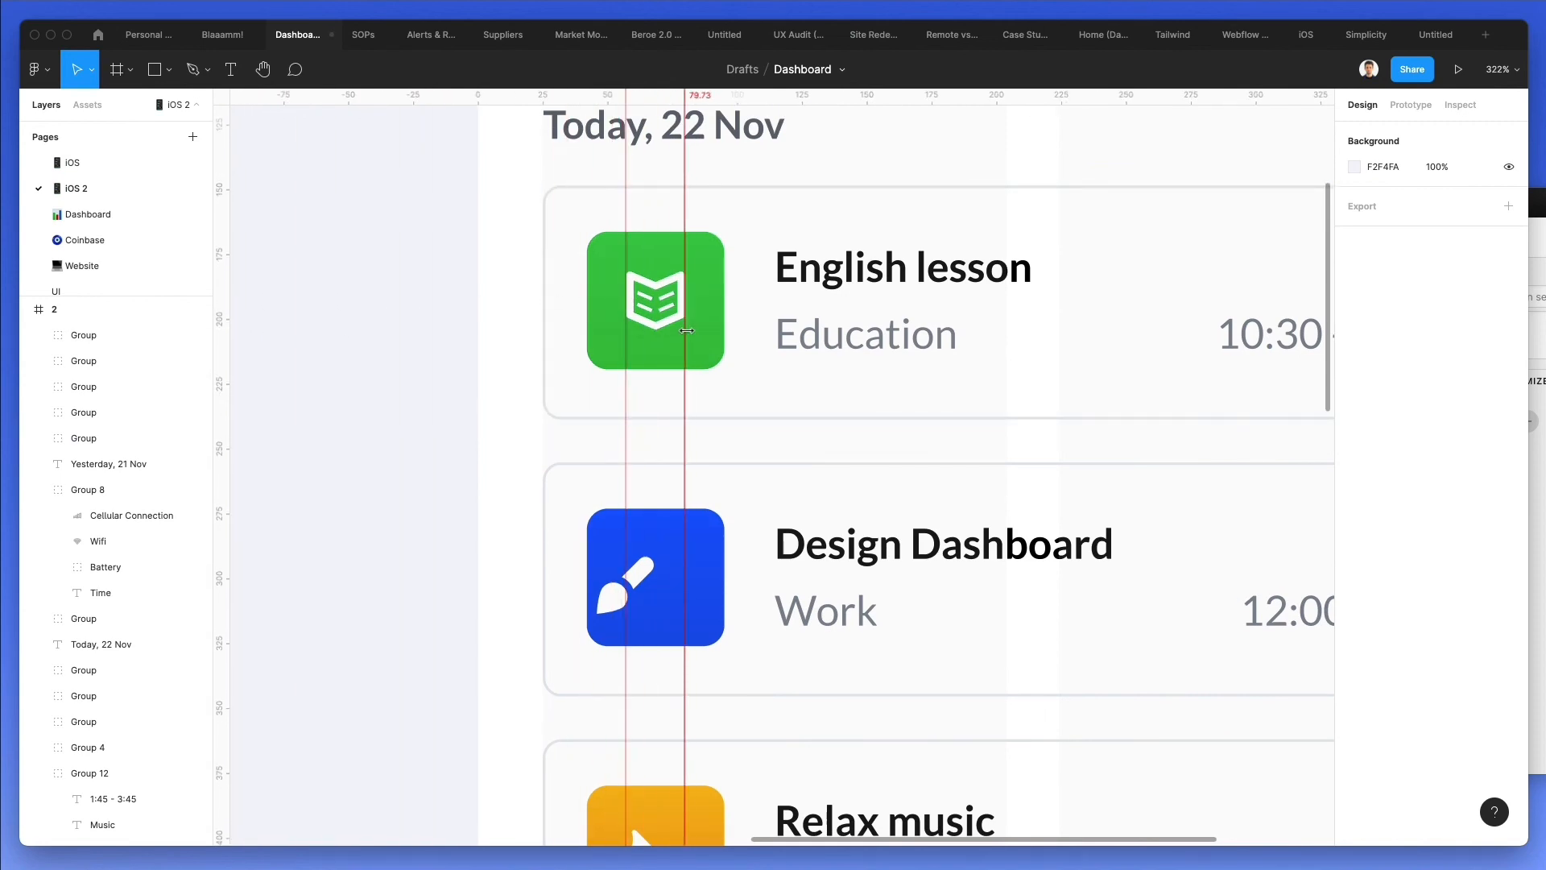
pyautogui.click(643, 575)
pyautogui.moveTo(643, 575); pyautogui.dragTo(678, 566)
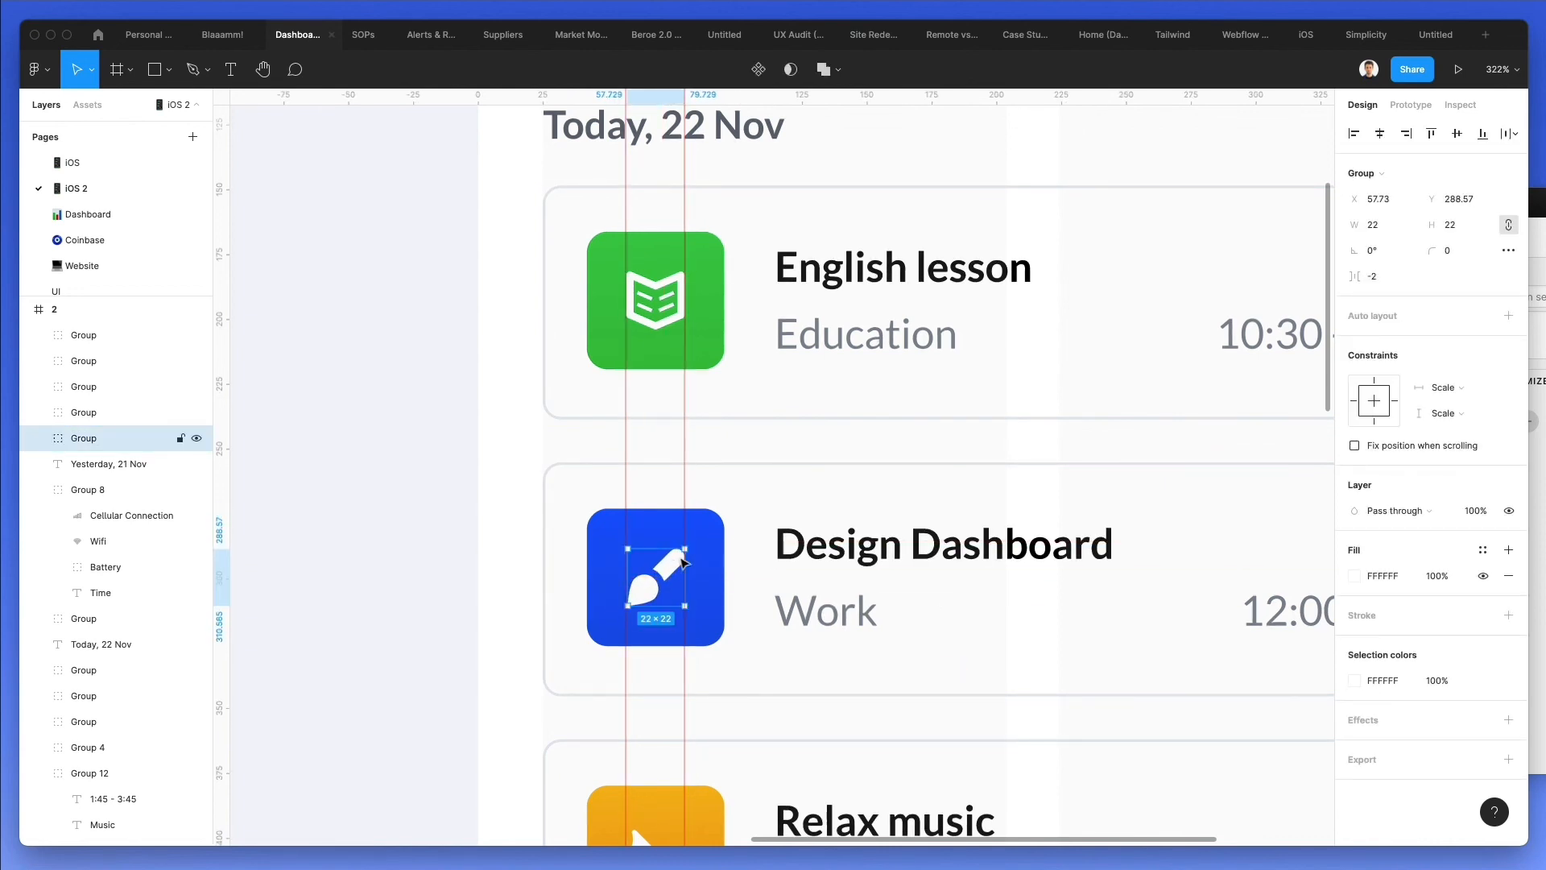
# Centre the trumpet icon on the Relax music card's orange square and enlarge it to 24.34 × 24.34
pyautogui.scroll(-4, 682, 561)
pyautogui.moveTo(640, 689); pyautogui.dragTo(674, 683)
pyautogui.scroll(5, 660, 670)
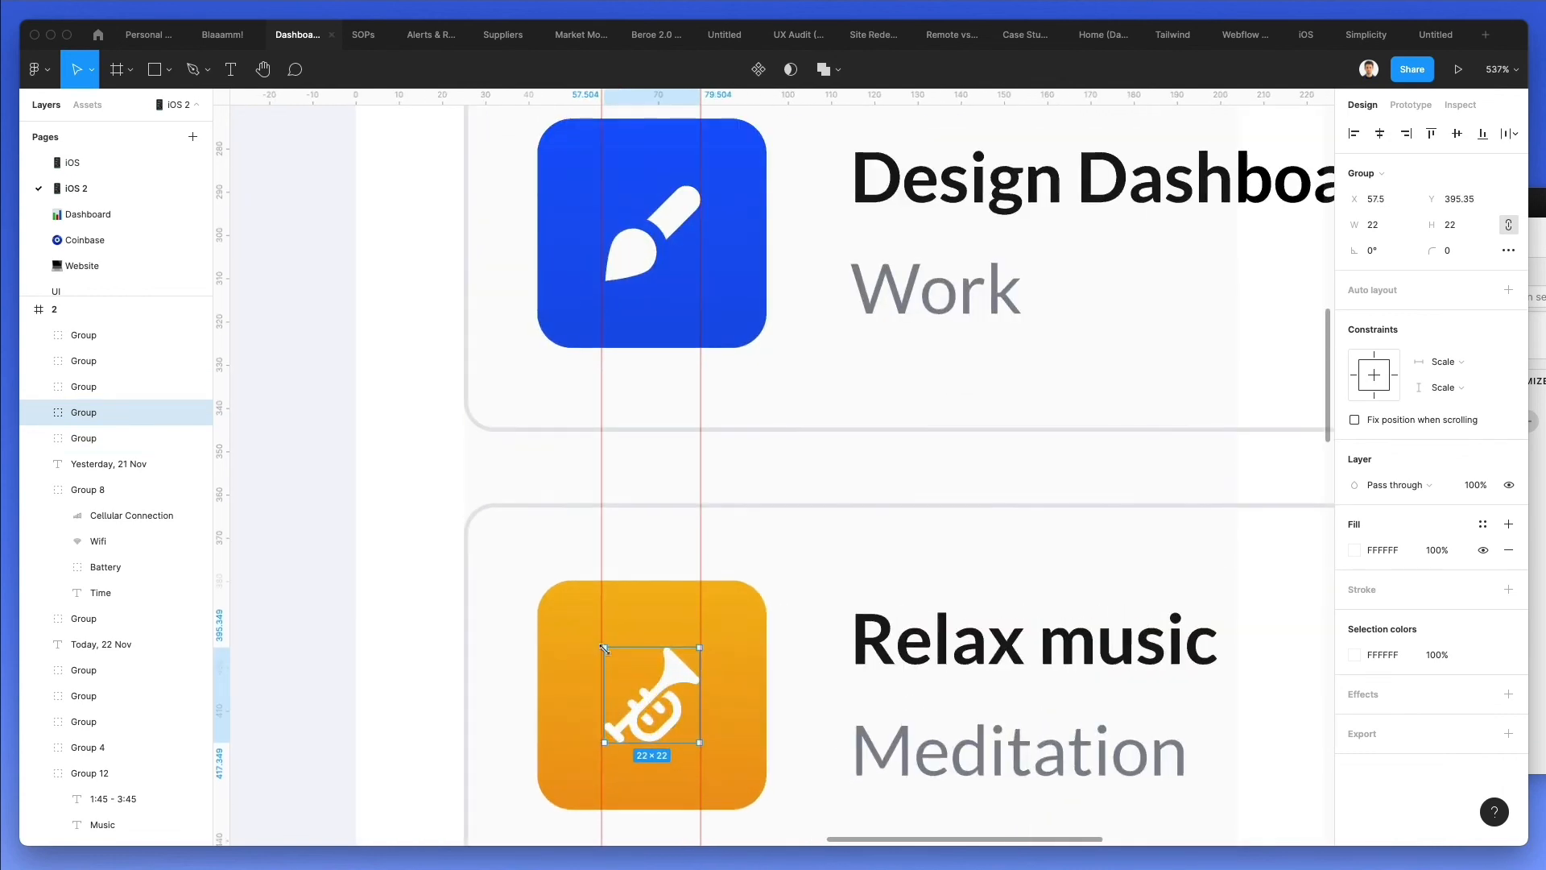
pyautogui.moveTo(604, 648); pyautogui.dragTo(595, 639)
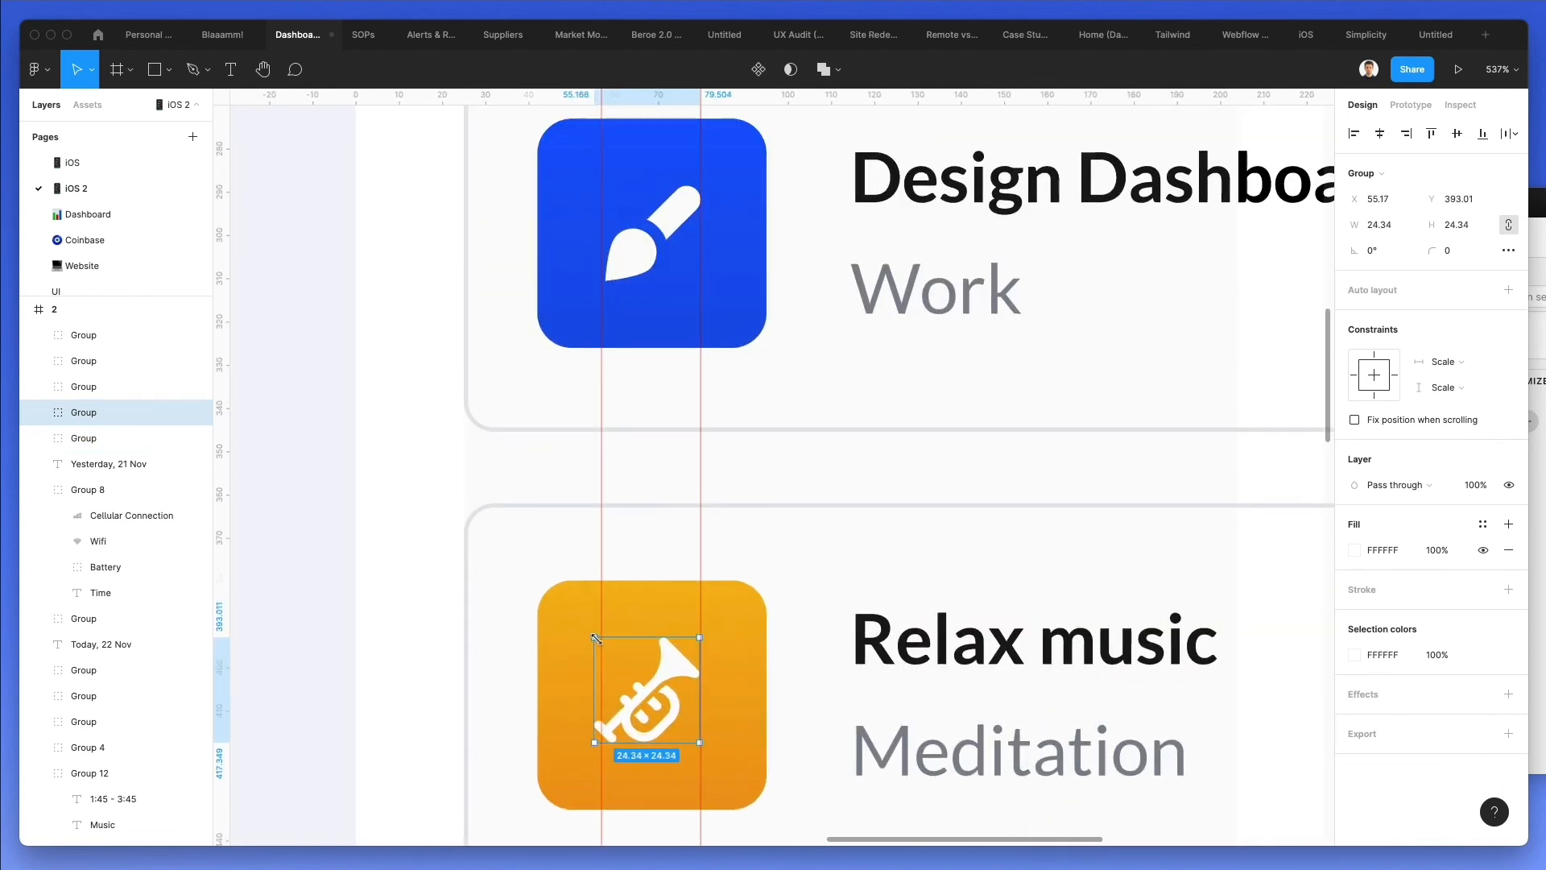
pyautogui.press('Right')
pyautogui.press('Right')
pyautogui.press('Down')
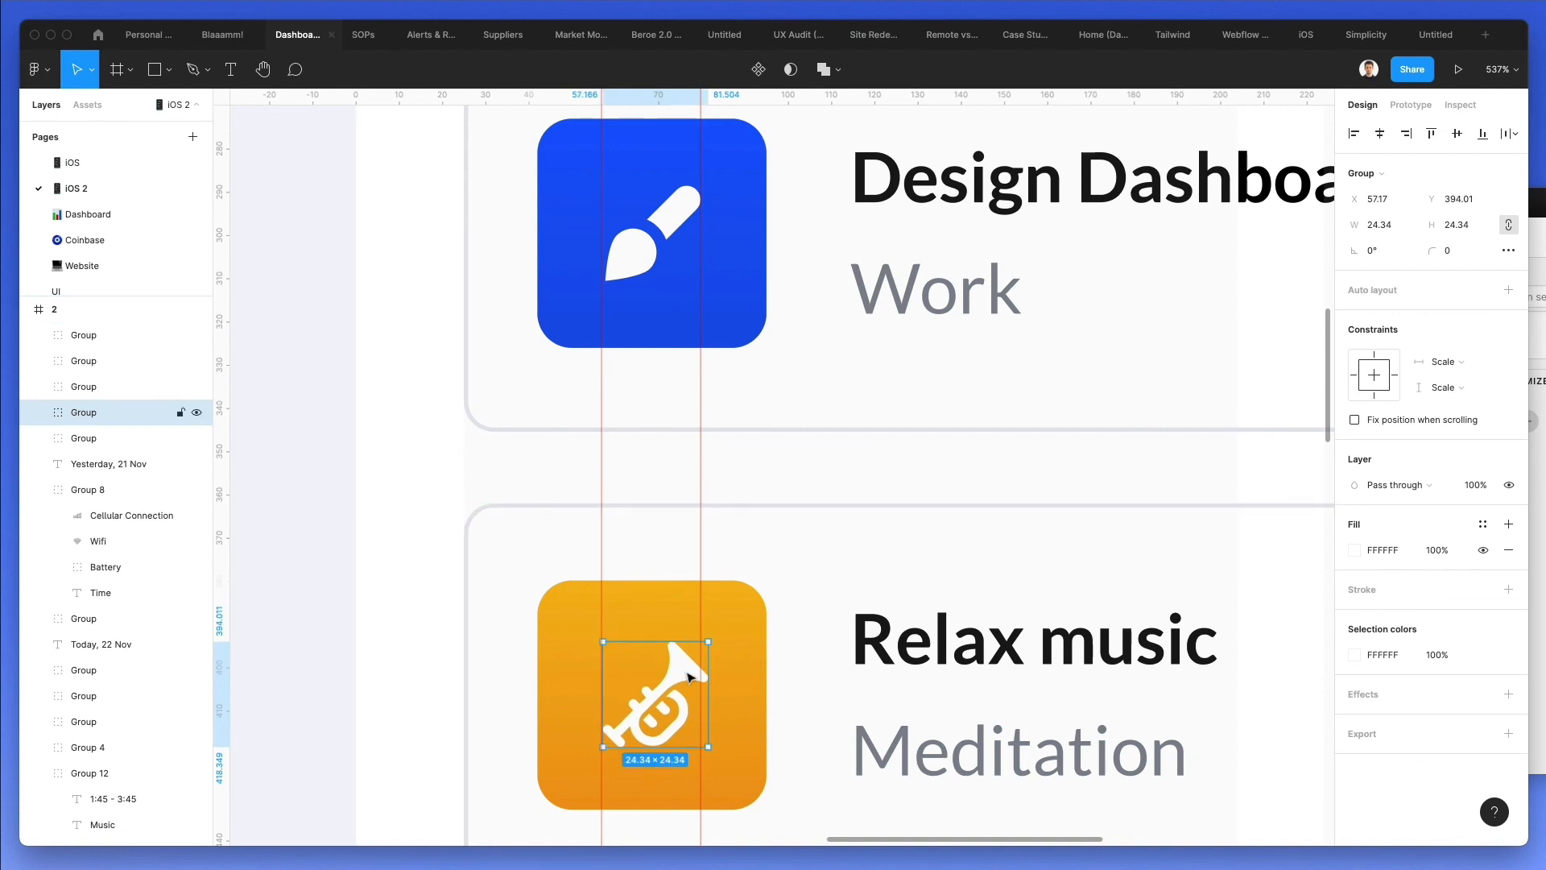
# Centre the guitar shape on the Guitar lesson card's light blue square and enlarge it to 27.36 × 27.36
pyautogui.scroll(-6, 688, 677)
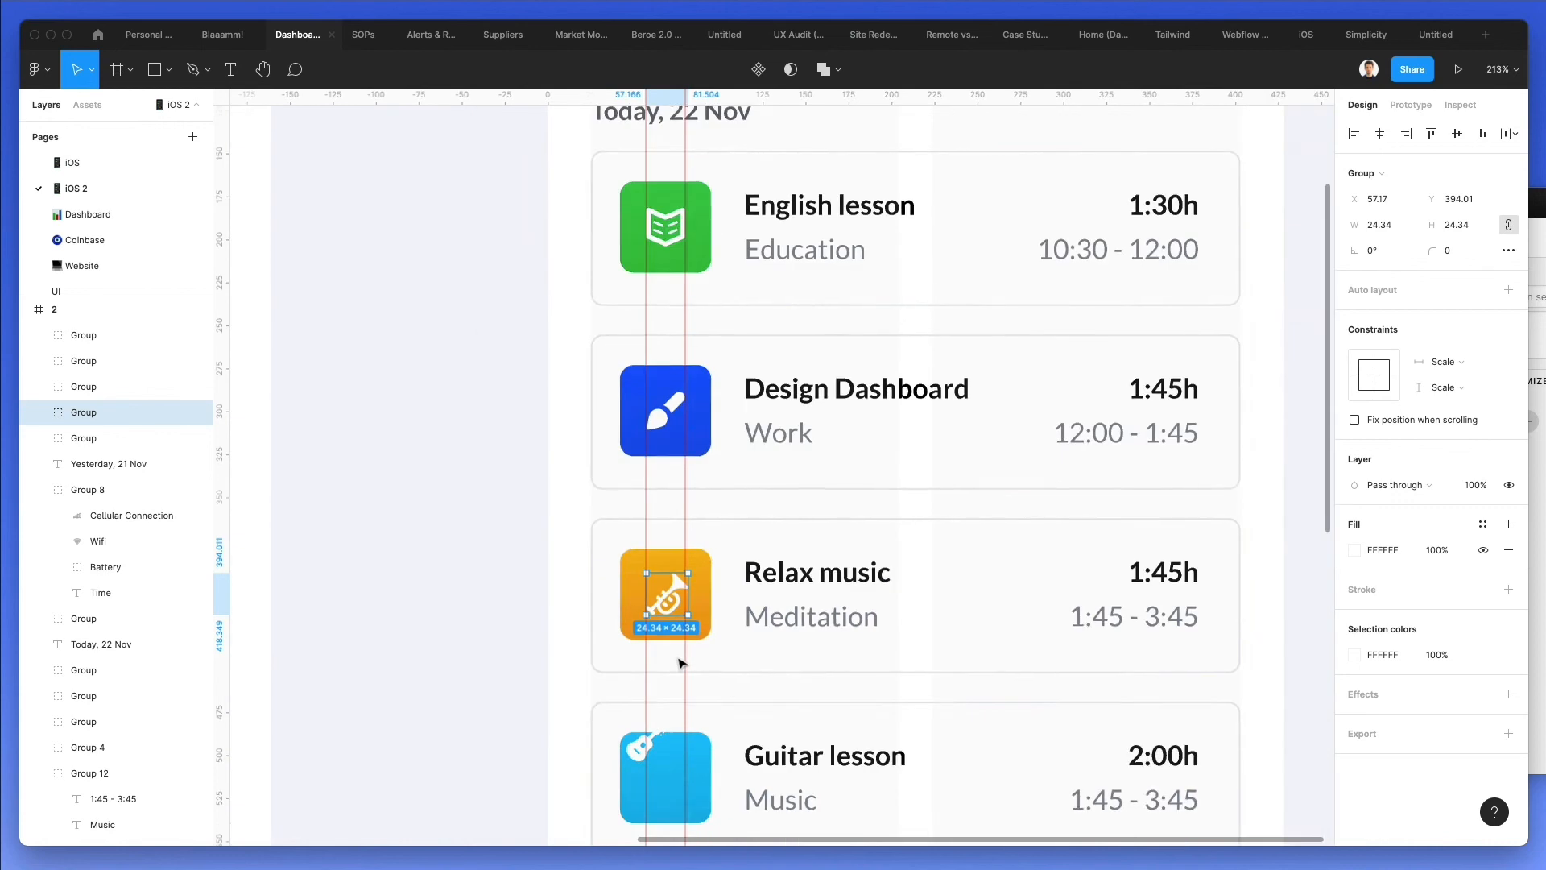
pyautogui.scroll(-3, 680, 662)
pyautogui.scroll(5, 680, 655)
pyautogui.click(614, 587)
pyautogui.moveTo(615, 587); pyautogui.dragTo(653, 660)
pyautogui.moveTo(704, 603); pyautogui.dragTo(709, 595)
pyautogui.press('Right')
# Delete the stray guitar vector fragments left at the upper edge of the light blue square
pyautogui.scroll(-2, 709, 596)
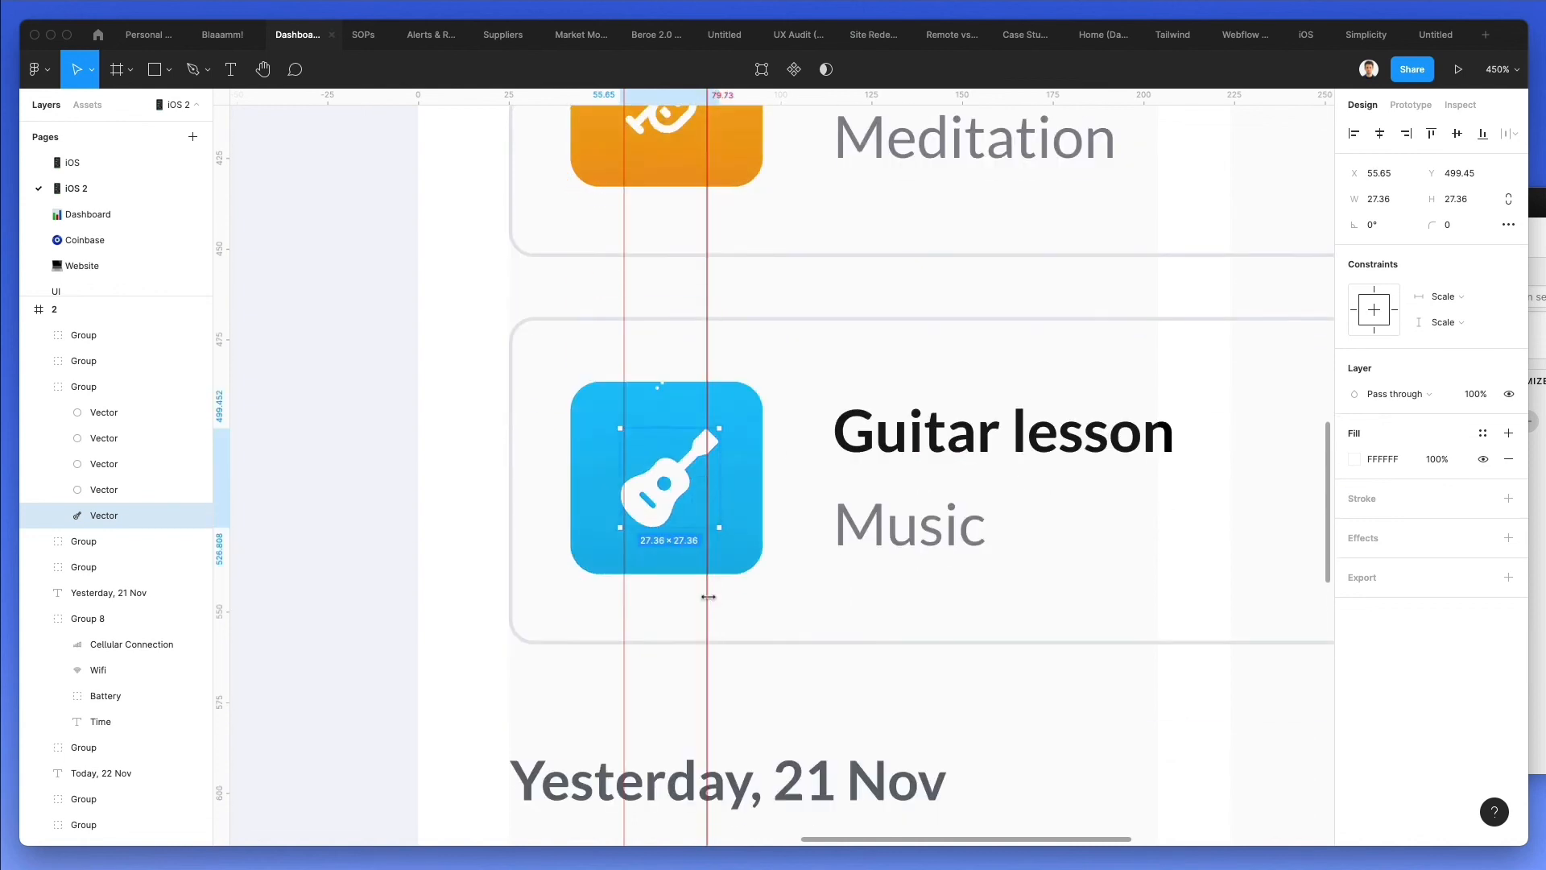
pyautogui.click(658, 395)
pyautogui.scroll(1, 657, 392)
pyautogui.click(654, 388)
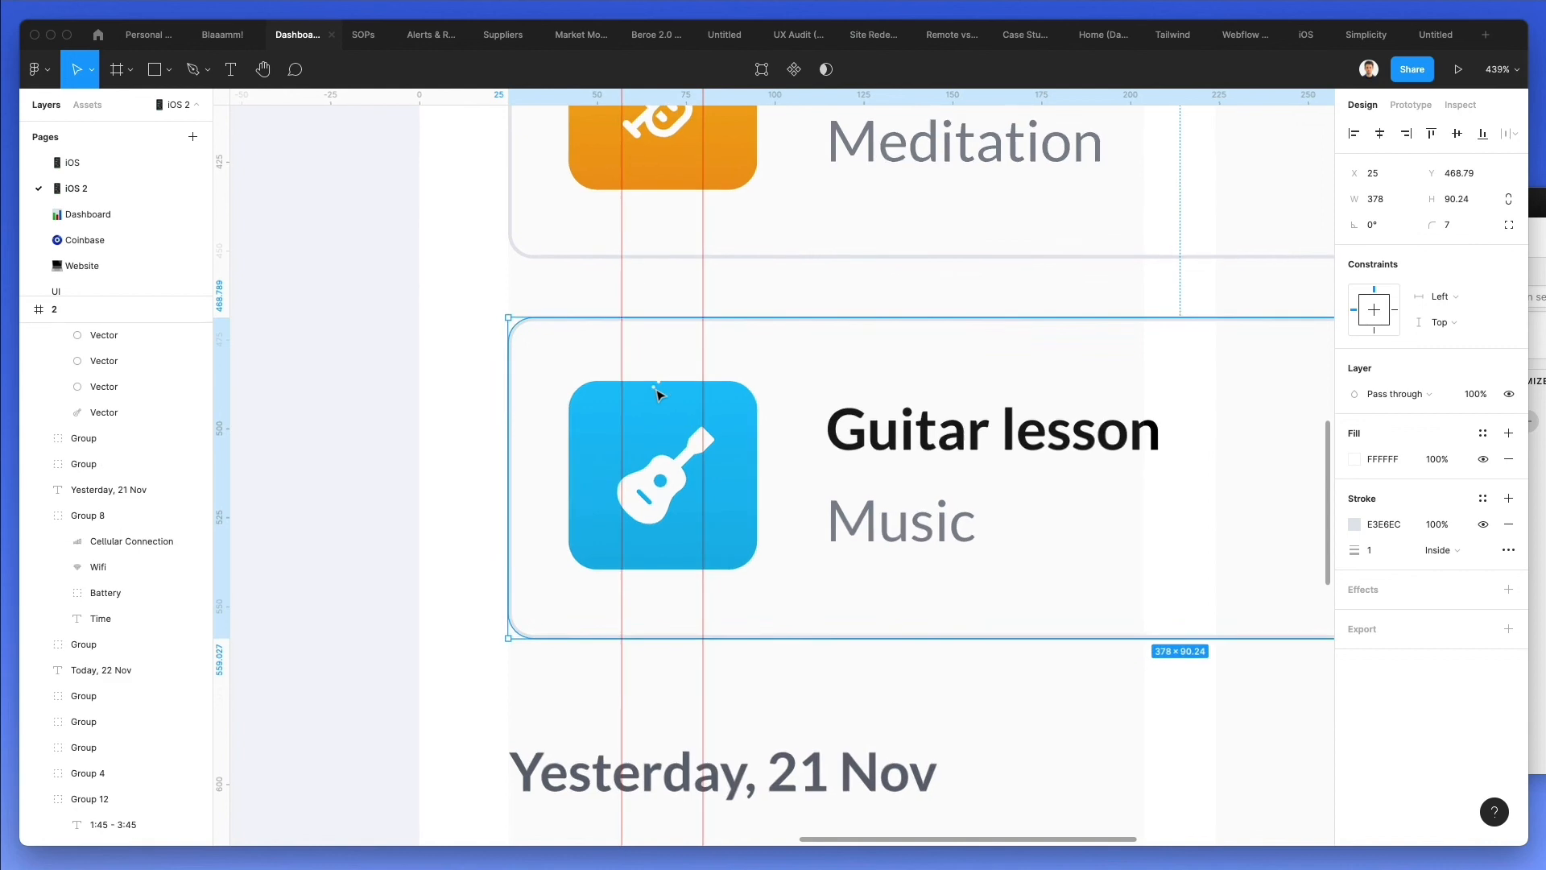
pyautogui.keyDown('shift'); pyautogui.click(660, 382); pyautogui.keyUp('shift')
pyautogui.press('Delete')
# Centre the lungs icon on the Breath lesson card's orange square and enlarge it to about 24.5 px wide
pyautogui.scroll(-8, 665, 390)
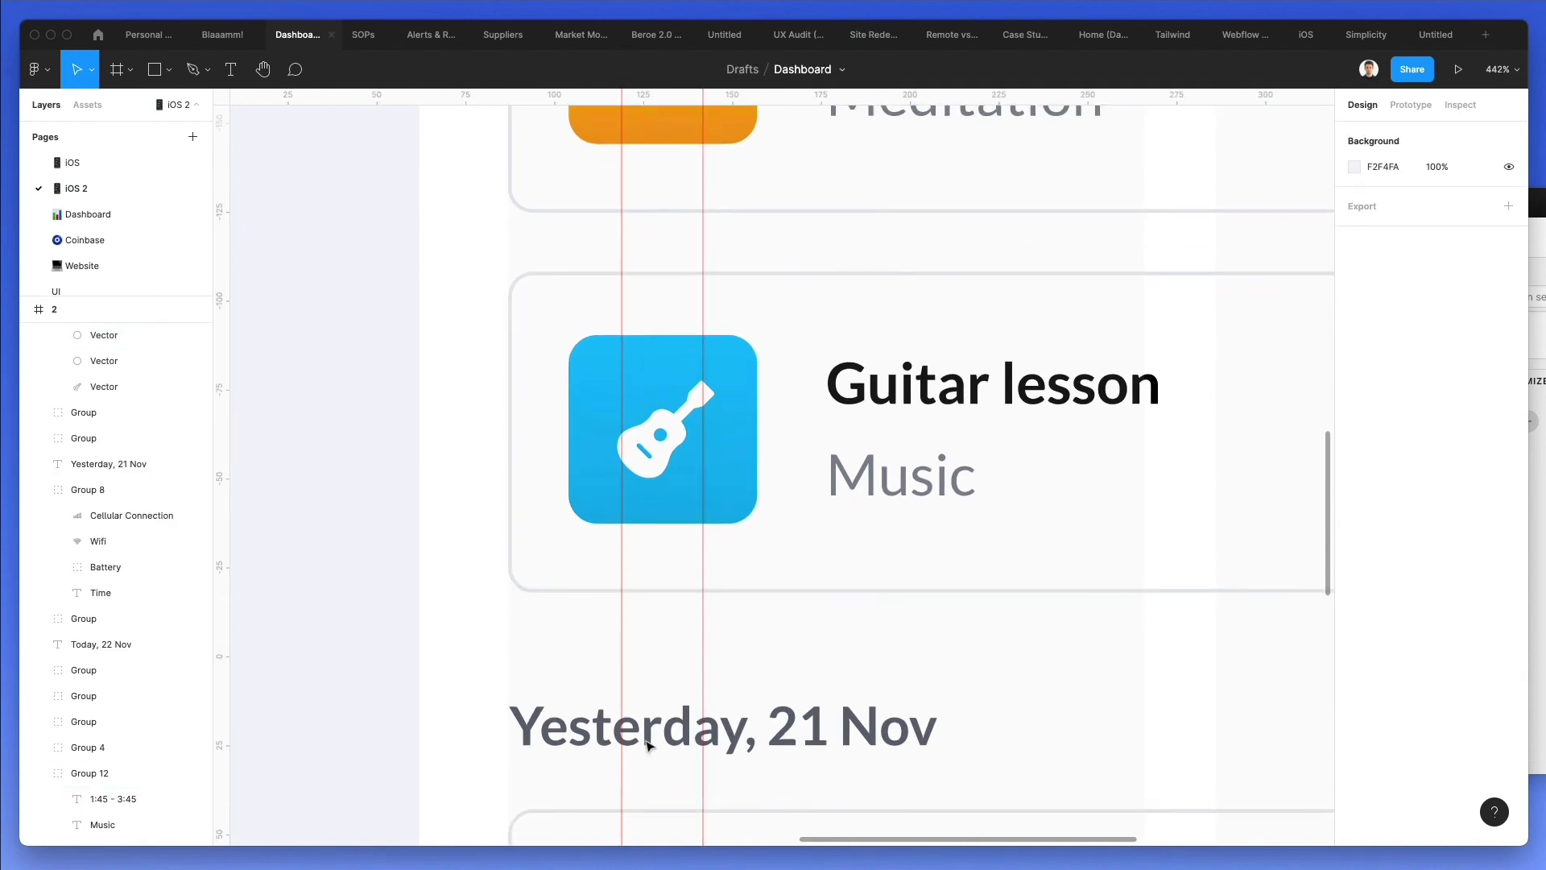
pyautogui.click(653, 659)
pyautogui.moveTo(654, 659); pyautogui.dragTo(708, 625)
pyautogui.press('Left')
pyautogui.press('Down')
pyautogui.press('Down')
pyautogui.scroll(-1, 705, 624)
pyautogui.scroll(-7, 705, 624)
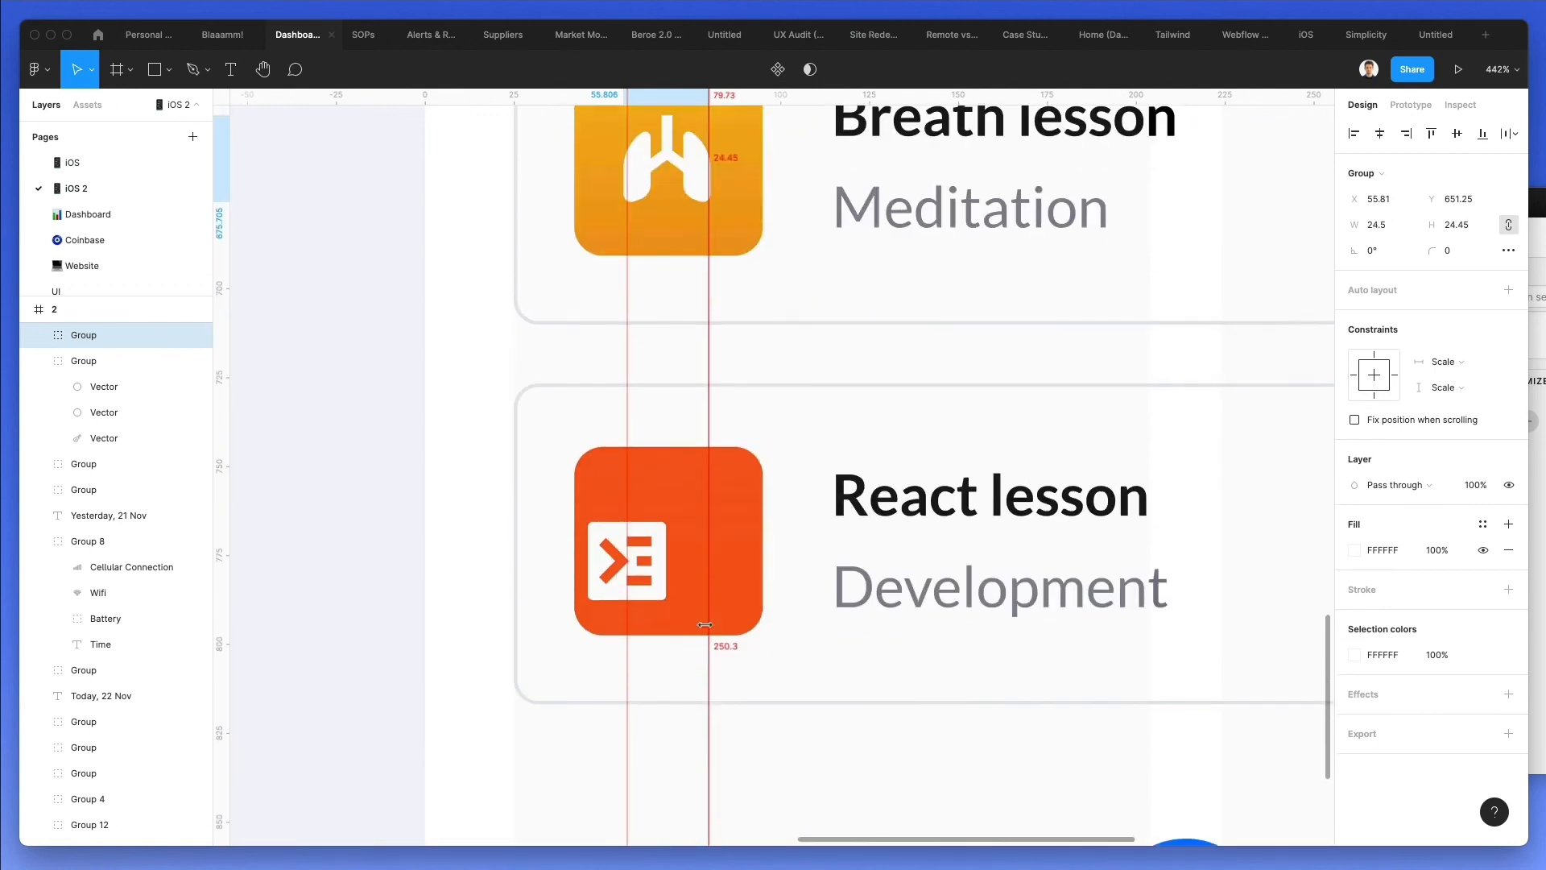
# Centre the console icon on the React lesson card's red square
pyautogui.press('Escape')
pyautogui.click(656, 485)
pyautogui.moveTo(656, 486); pyautogui.dragTo(693, 486)
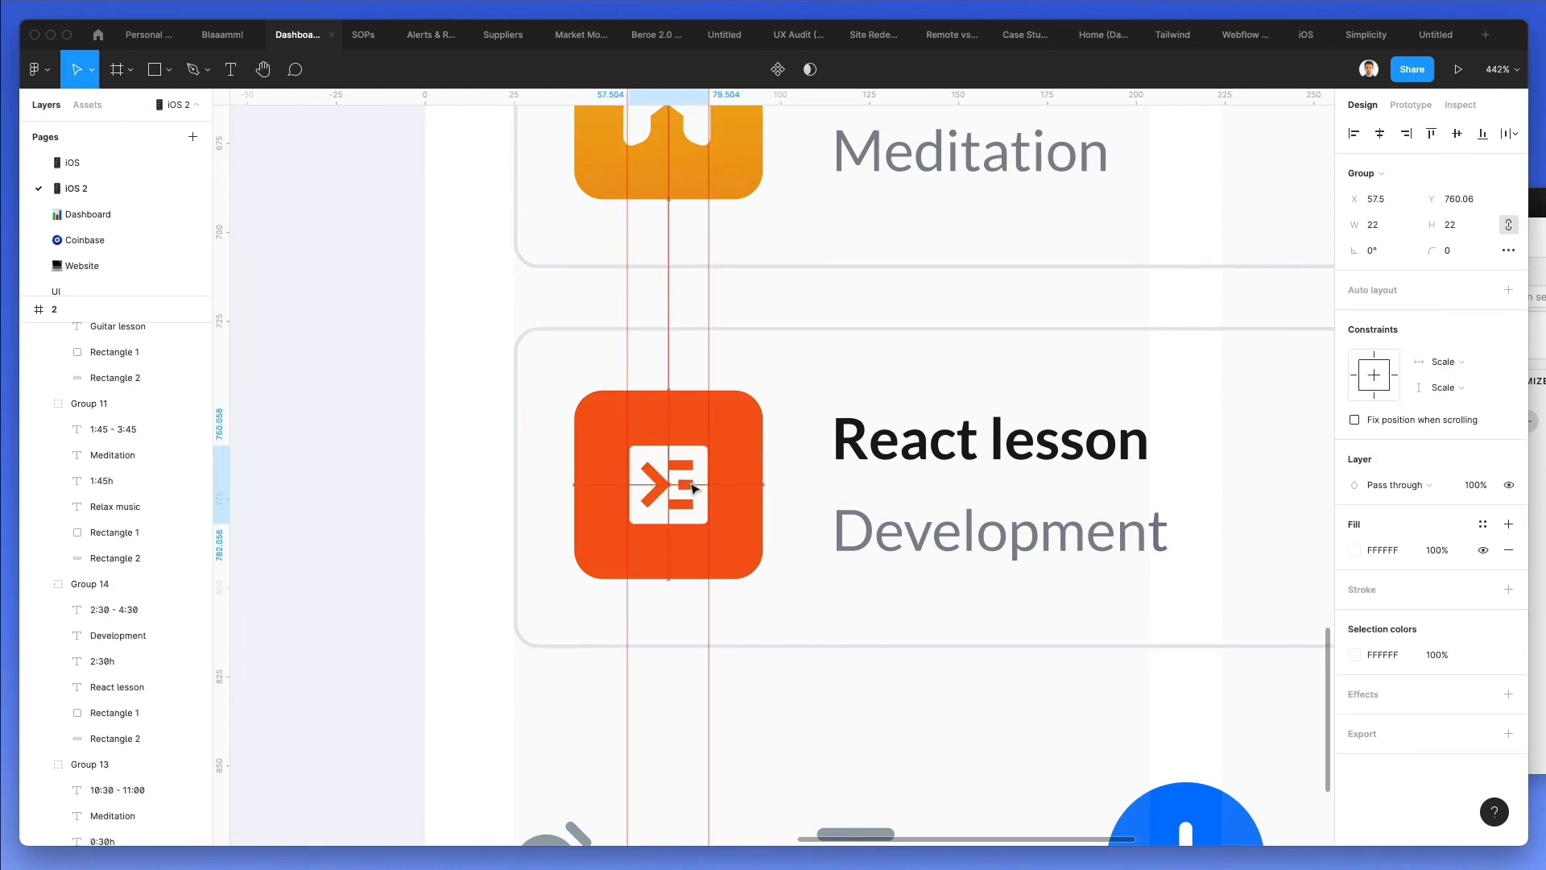
# Remove both vertical guides from the canvas
pyautogui.scroll(-10, 600, 483)
pyautogui.click(539, 483)
pyautogui.moveTo(667, 548); pyautogui.dragTo(6, 532)
pyautogui.moveTo(697, 559); pyautogui.dragTo(183, 556)
pyautogui.click(600, 562)
# Hide the layout grid on both phone screen frames and round the frames' corners
pyautogui.scroll(-3, 579, 564)
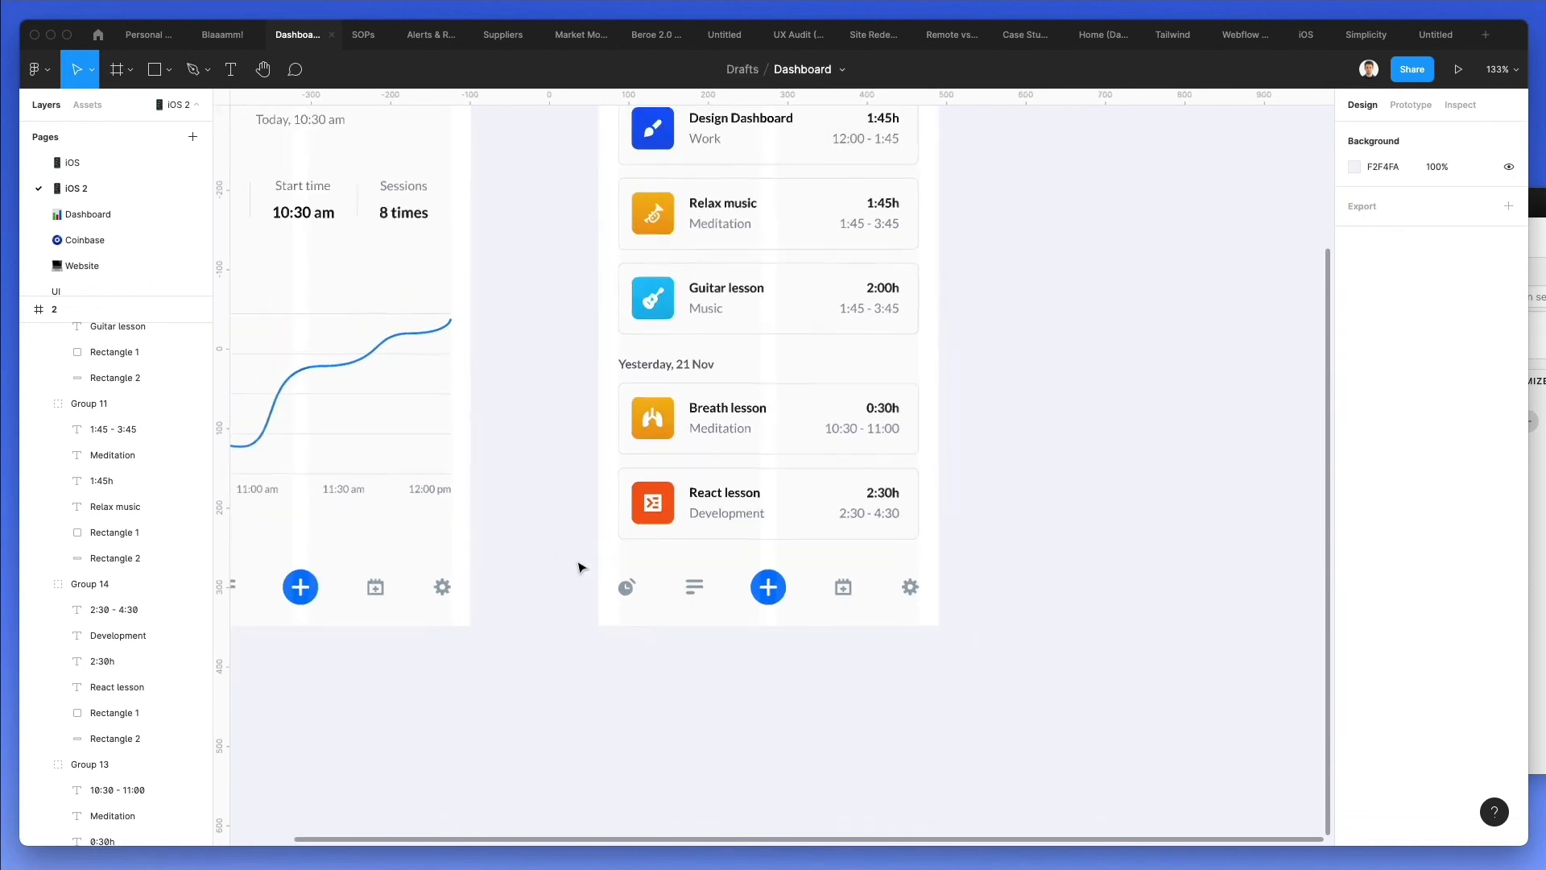
pyautogui.scroll(-5, 578, 566)
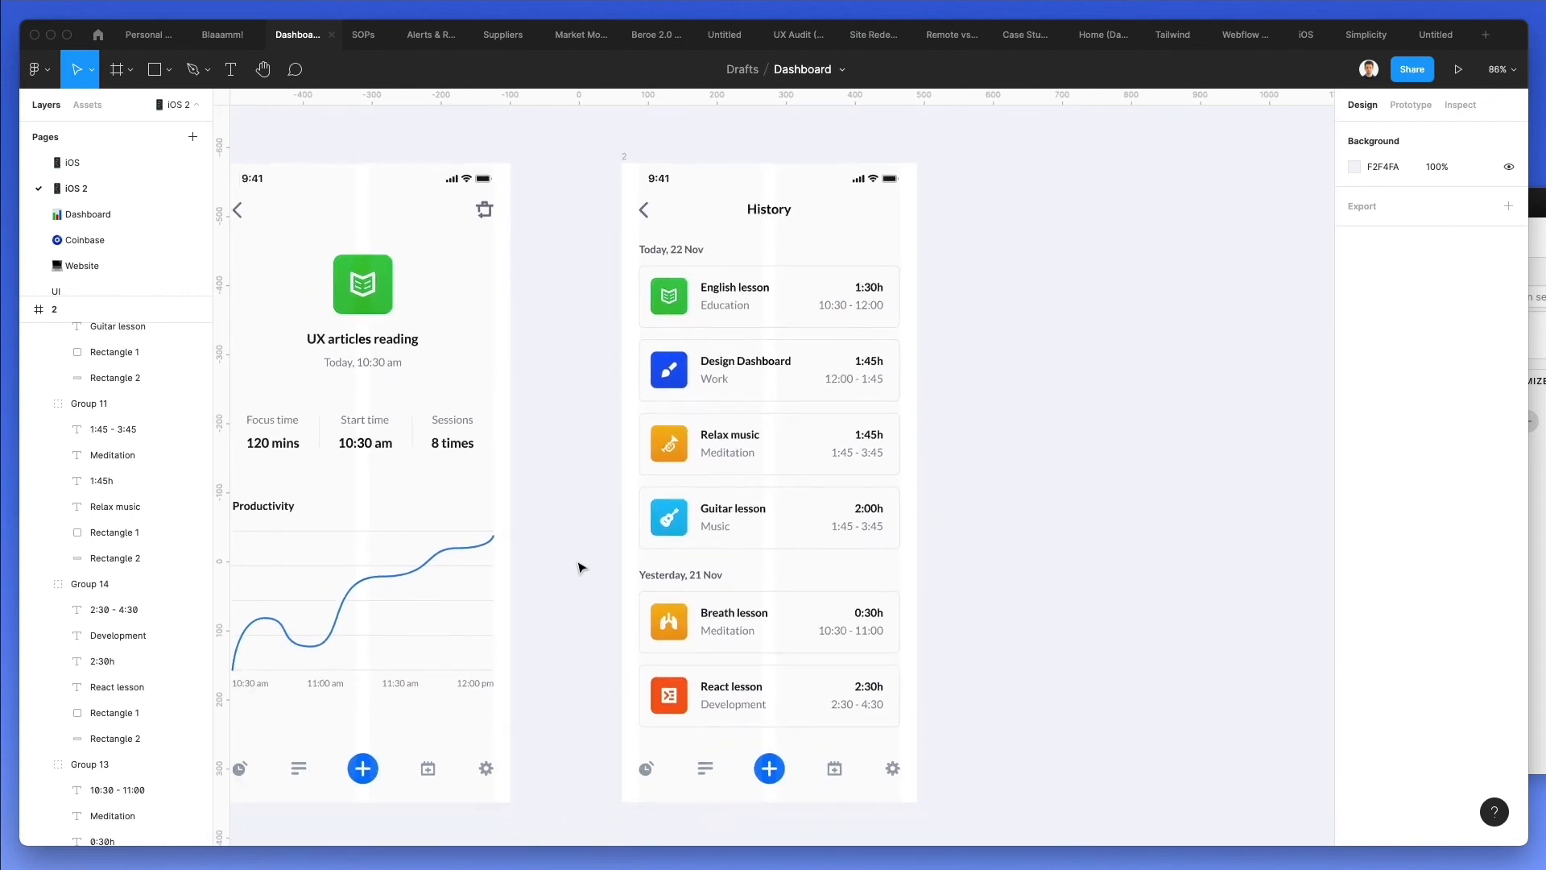
pyautogui.hscroll(-4, 578, 566)
pyautogui.scroll(-2, 578, 566)
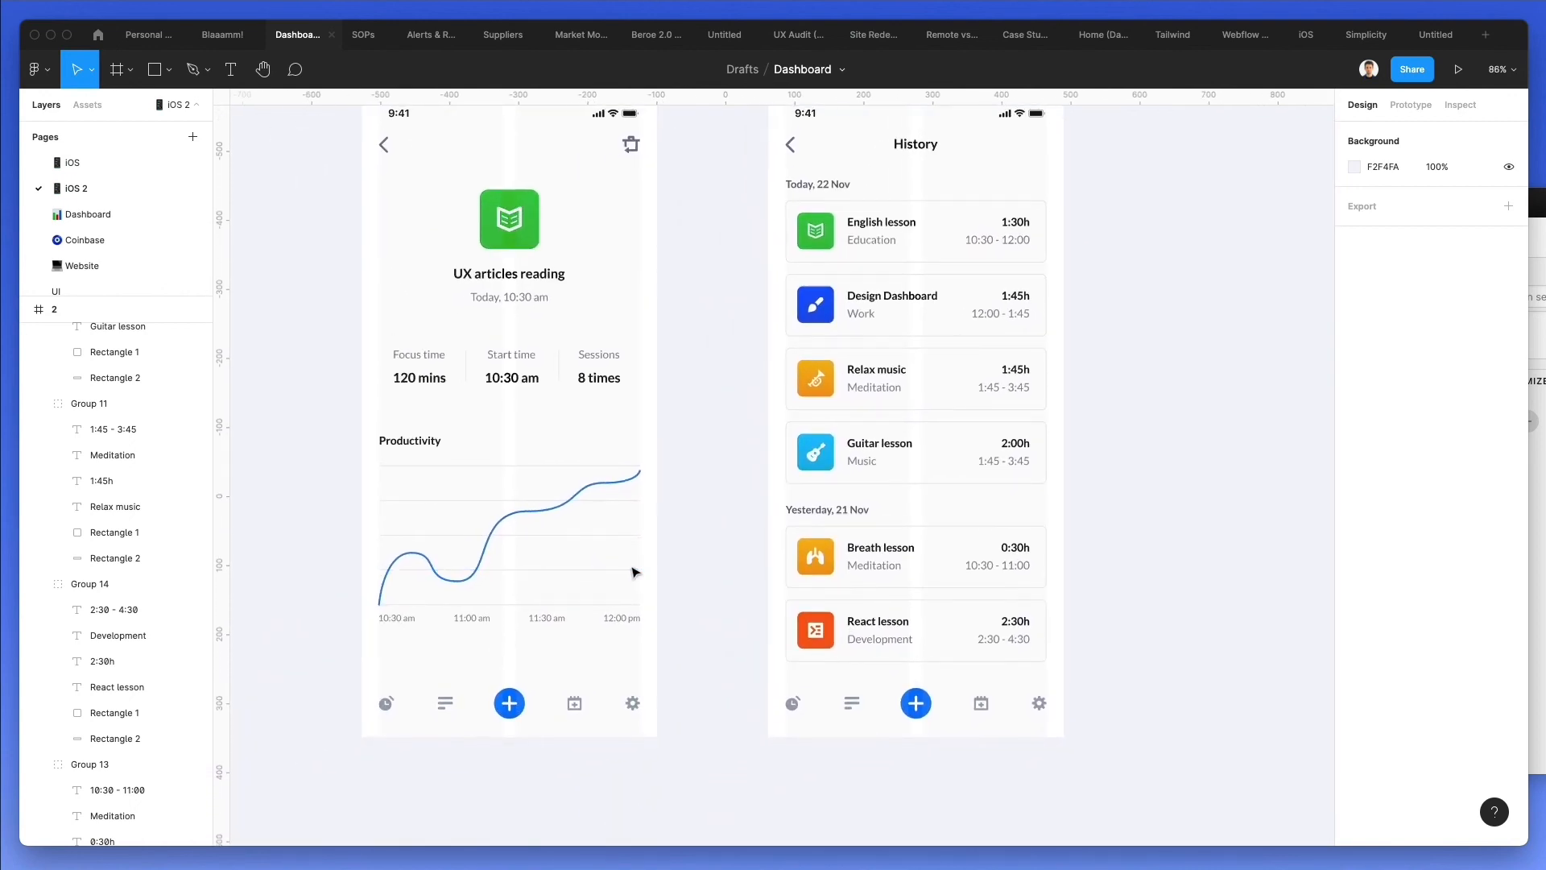
pyautogui.scroll(2, 632, 572)
pyautogui.scroll(-1, 632, 572)
pyautogui.moveTo(331, 128); pyautogui.dragTo(1166, 777)
pyautogui.click(1483, 407)
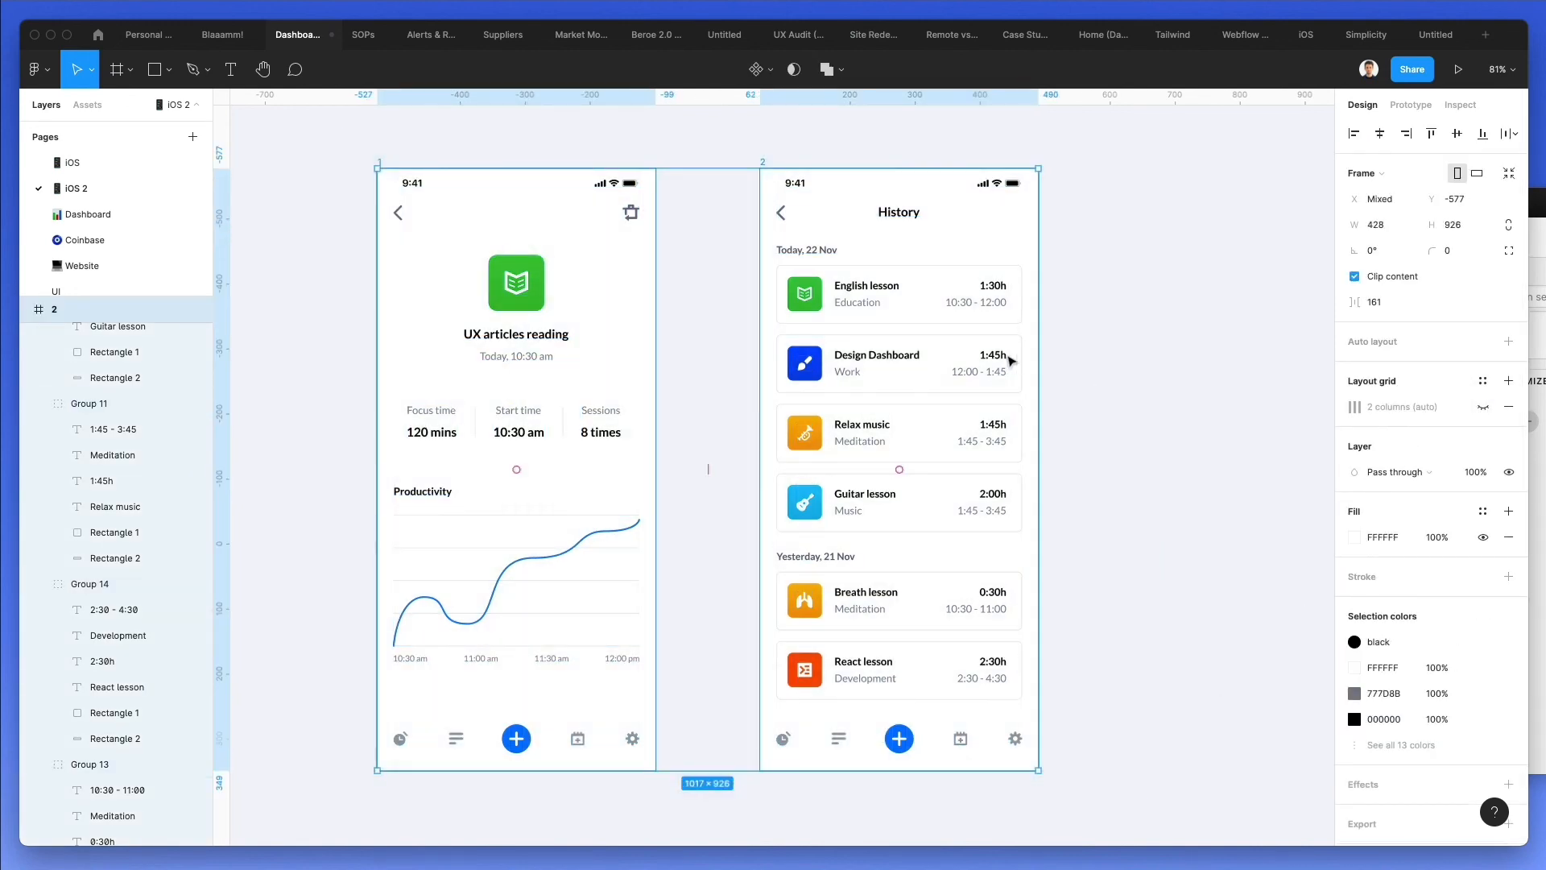
pyautogui.moveTo(1431, 250); pyautogui.dragTo(201, 240)
pyautogui.click(1168, 261)
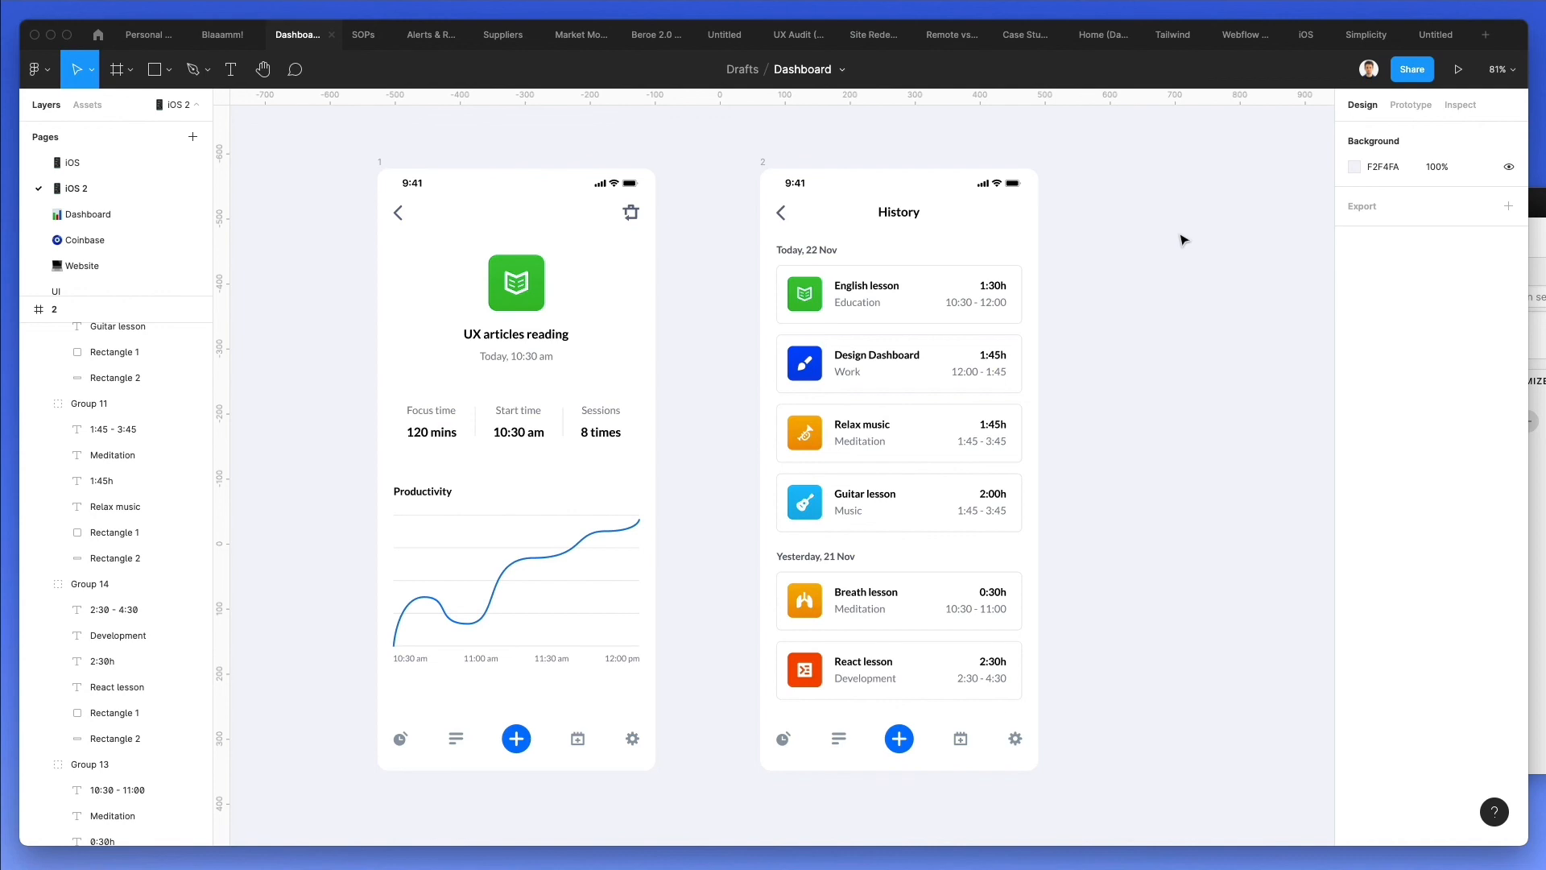
# Hide the editor interface and view the activity detail and History screens side by side
pyautogui.scroll(-2, 1186, 158)
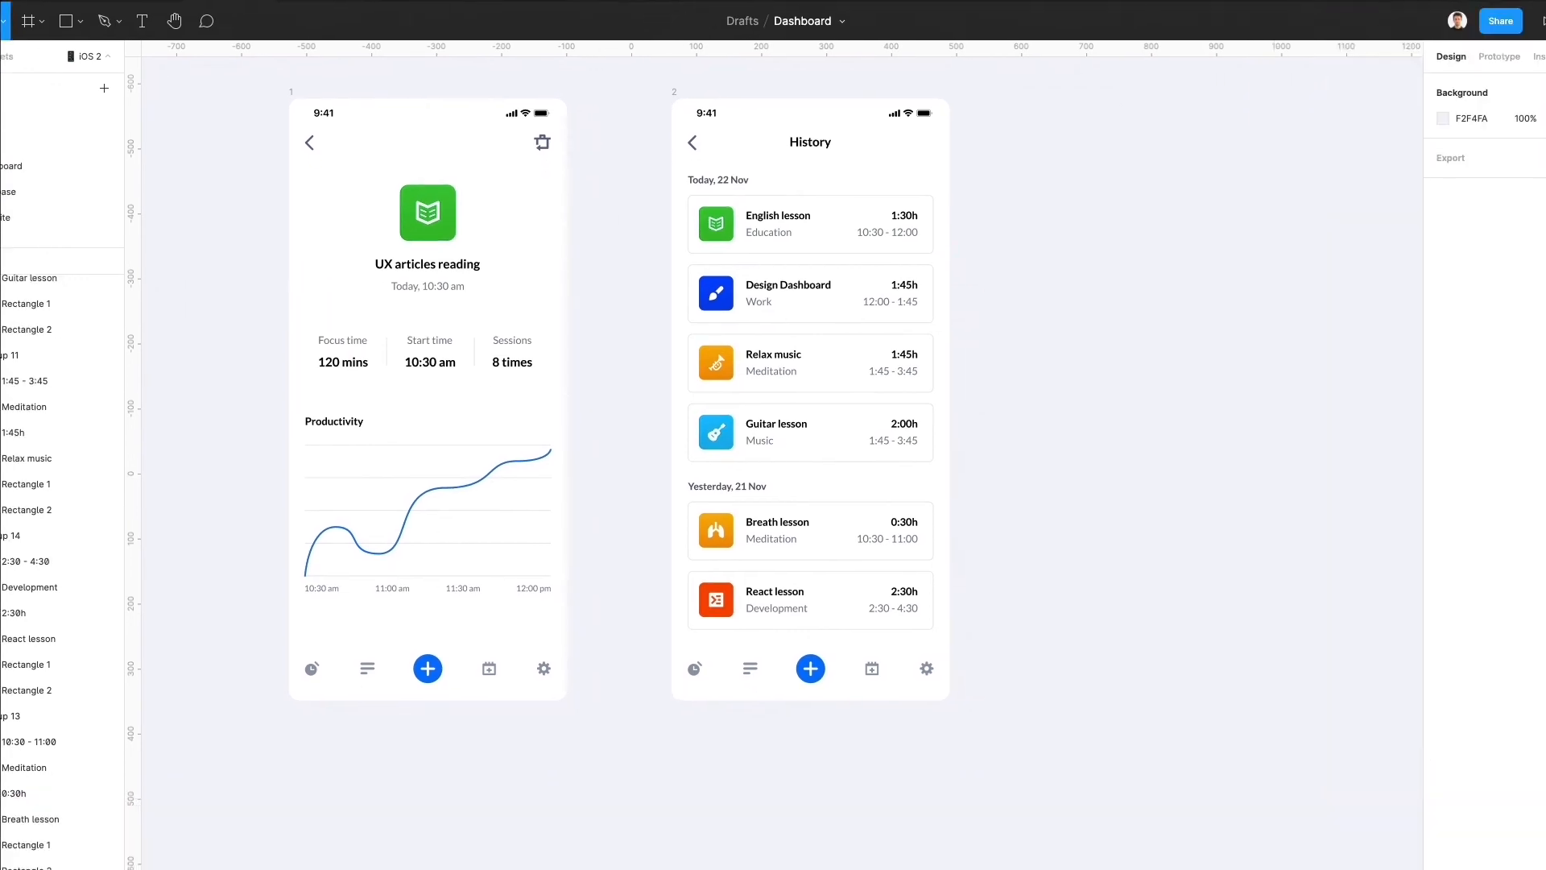
pyautogui.hotkey('ctrl', '\\')
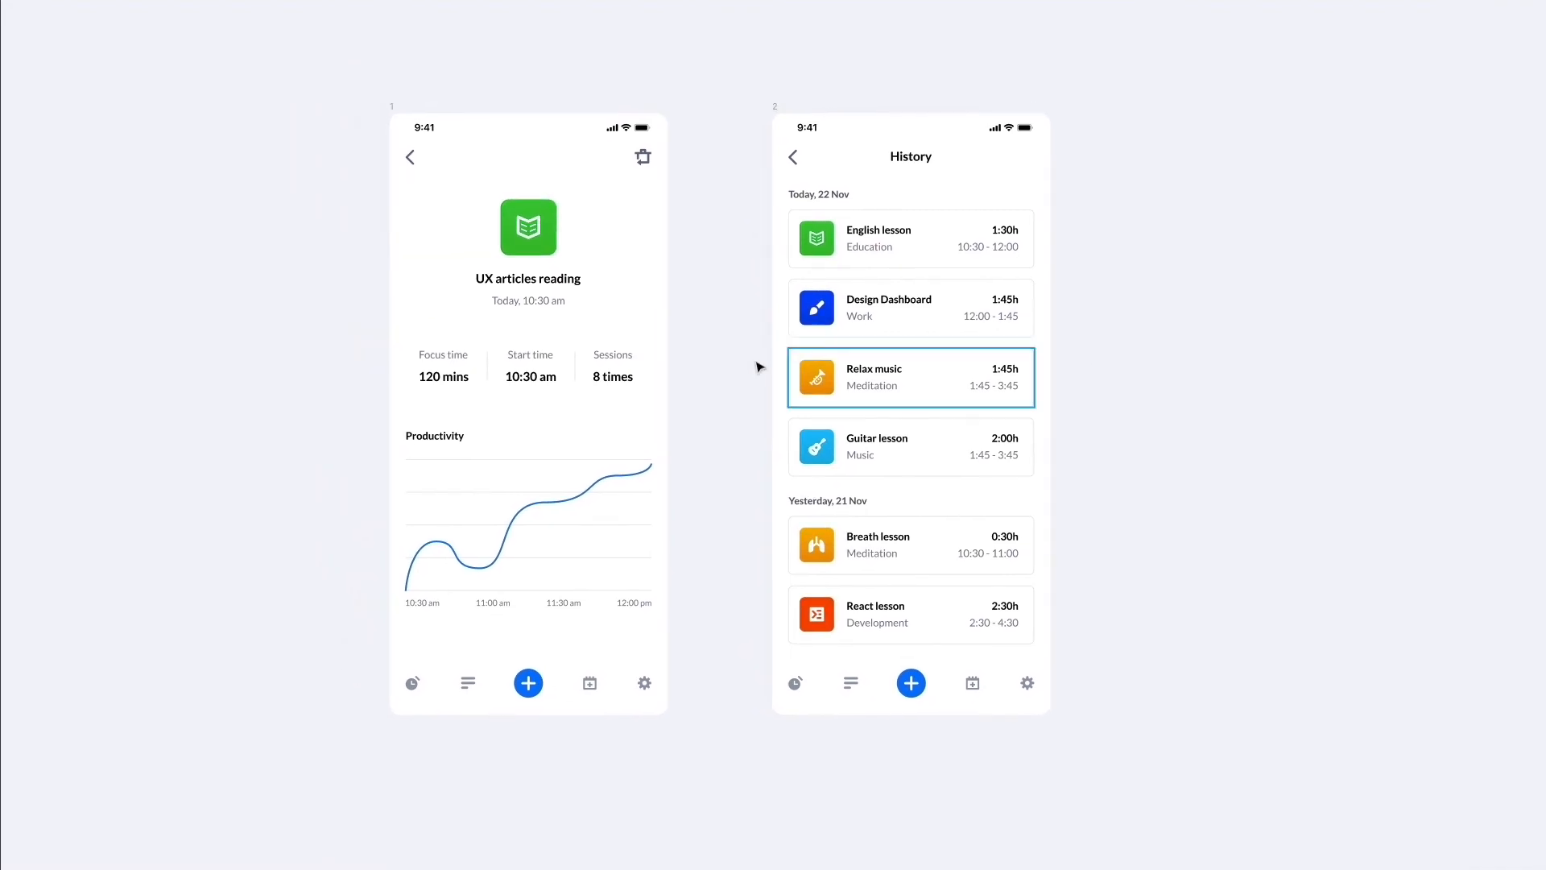
pyautogui.scroll(1, 749, 363)
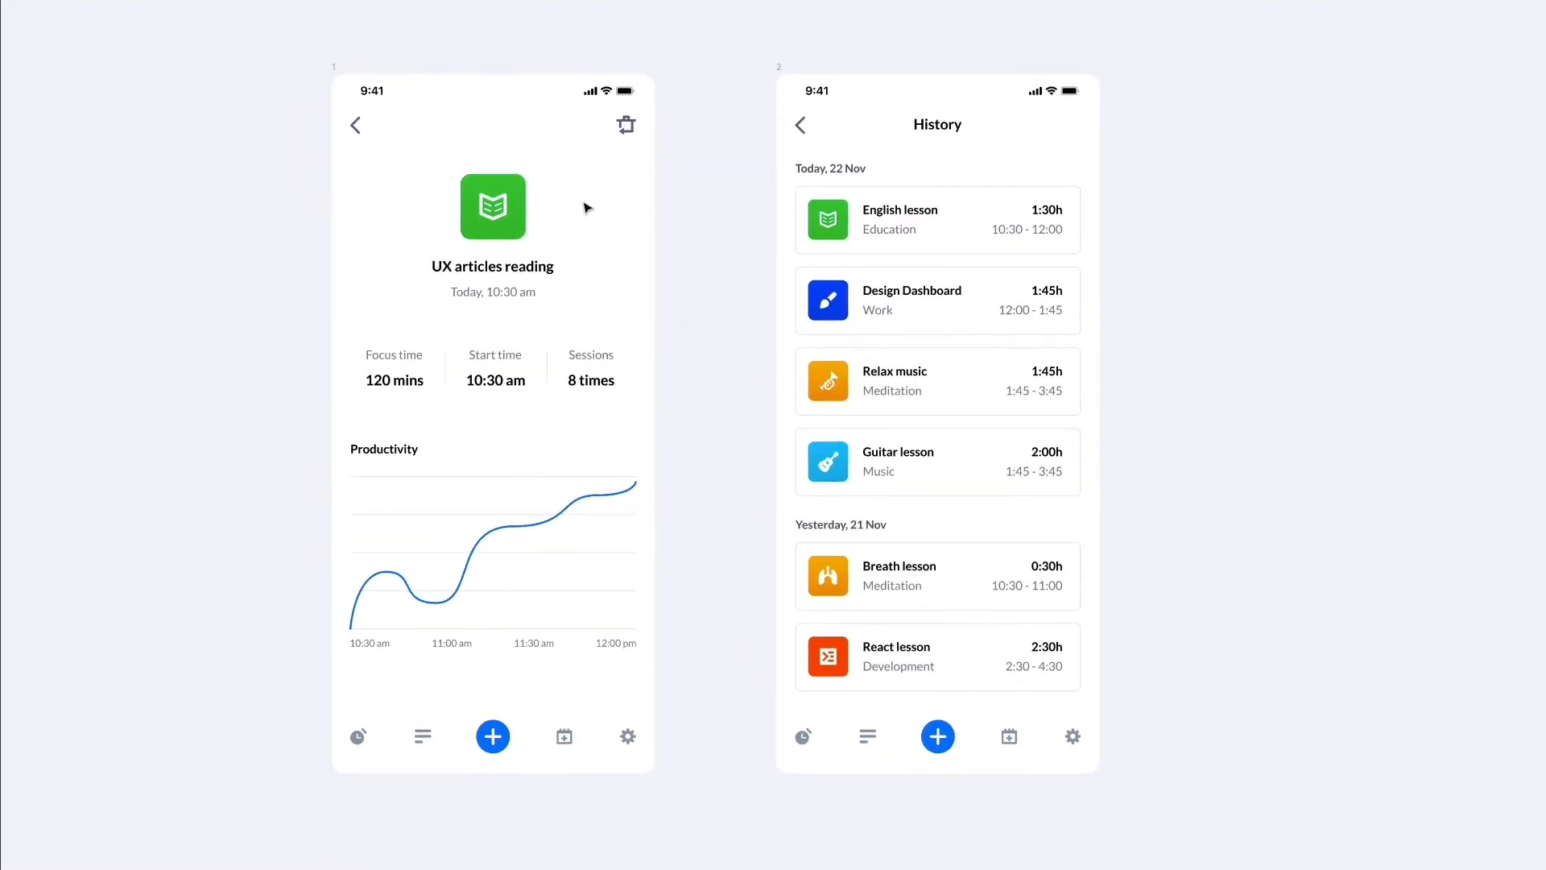